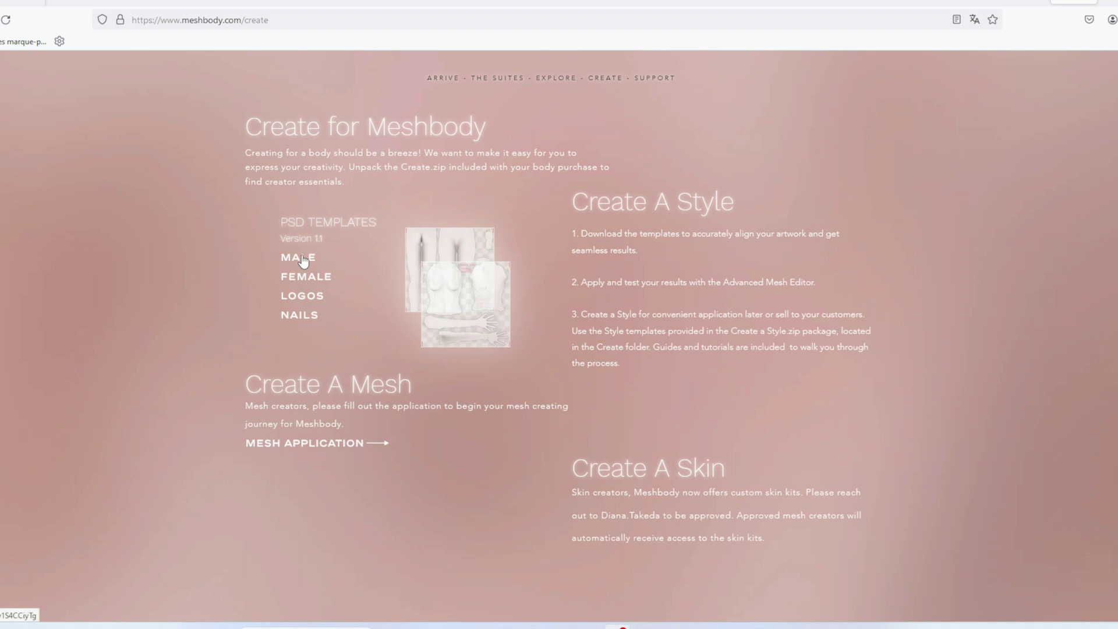
# - Download the Meshbody nail template "Meshbody - Nail Template (1.1).psd" from the Create page and open it in Photoshop
pyautogui.click(294, 317)
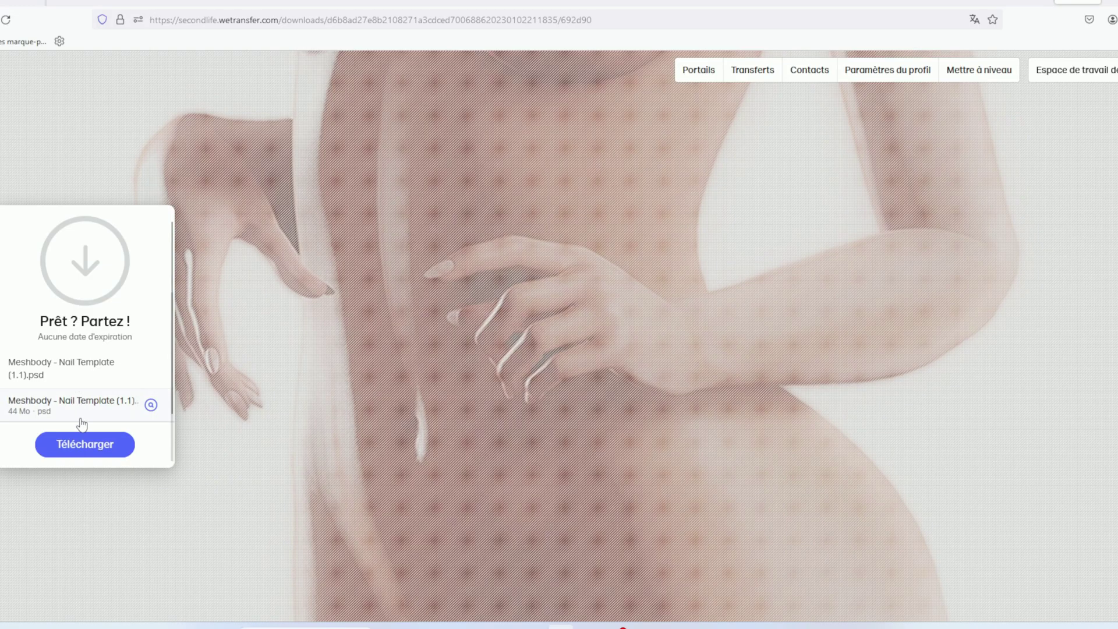
pyautogui.click(85, 446)
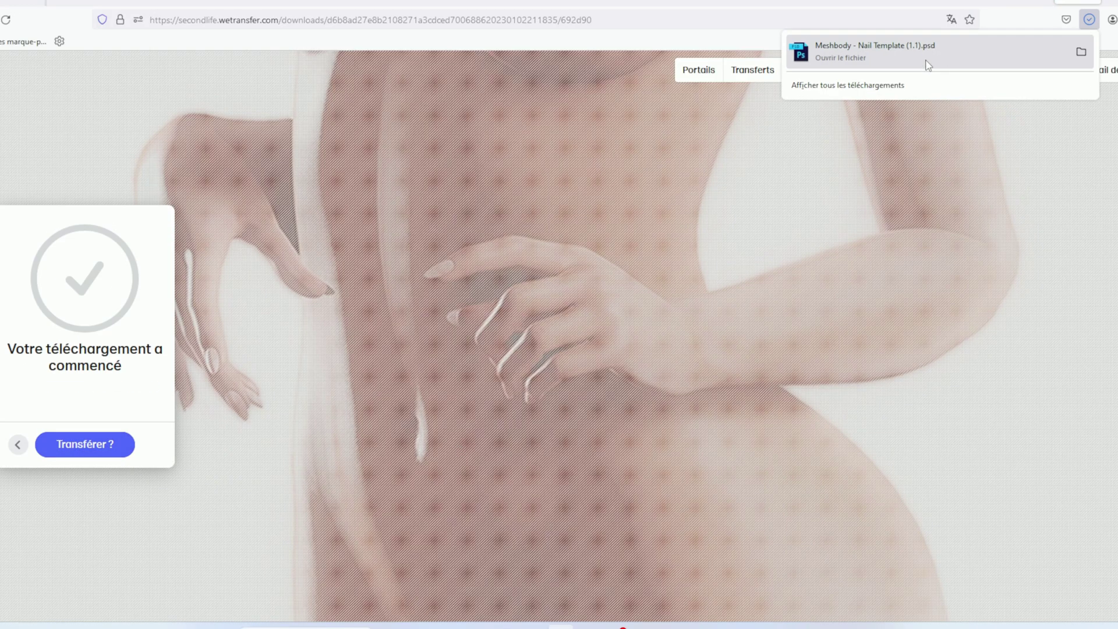
pyautogui.click(873, 55)
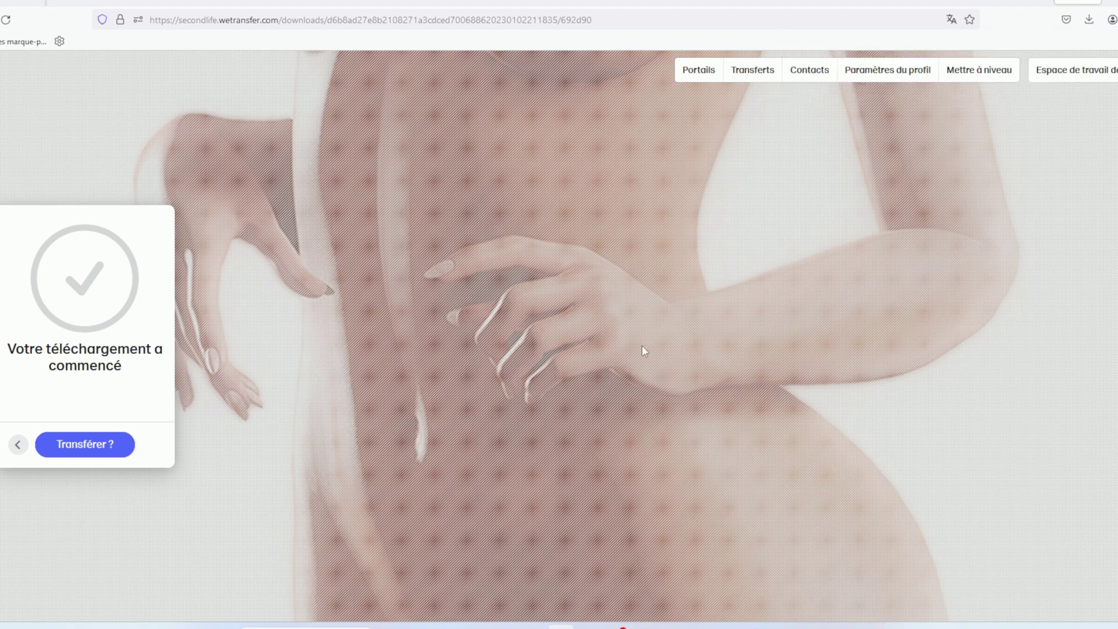
pyautogui.click(1088, 20)
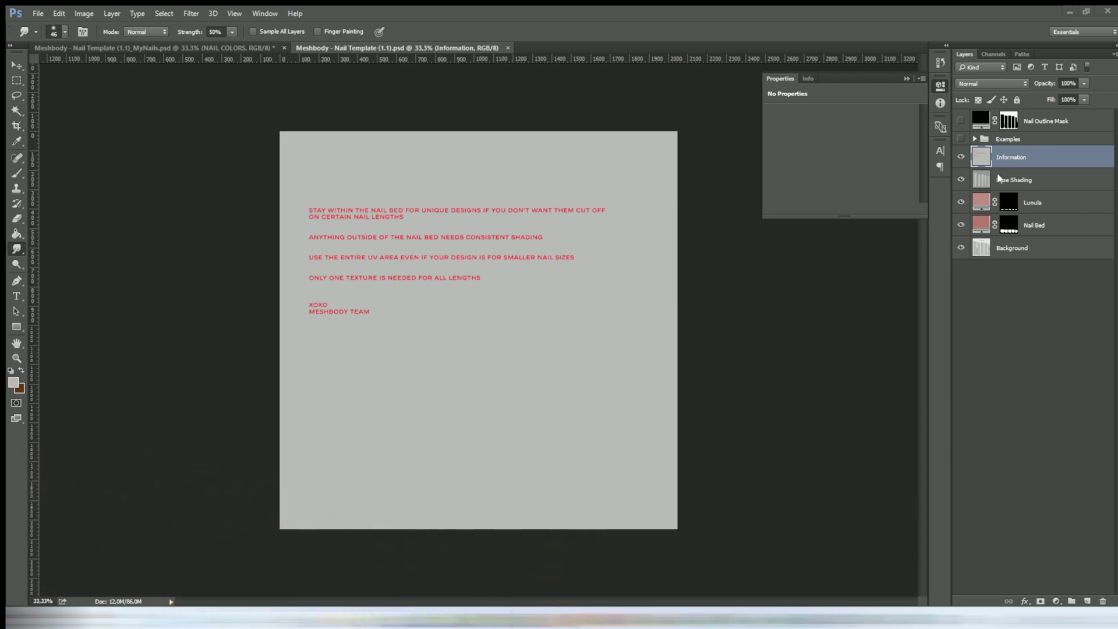
# - Hide the Information layer covering the nail template and select the Base Shading layer
pyautogui.click(961, 157)
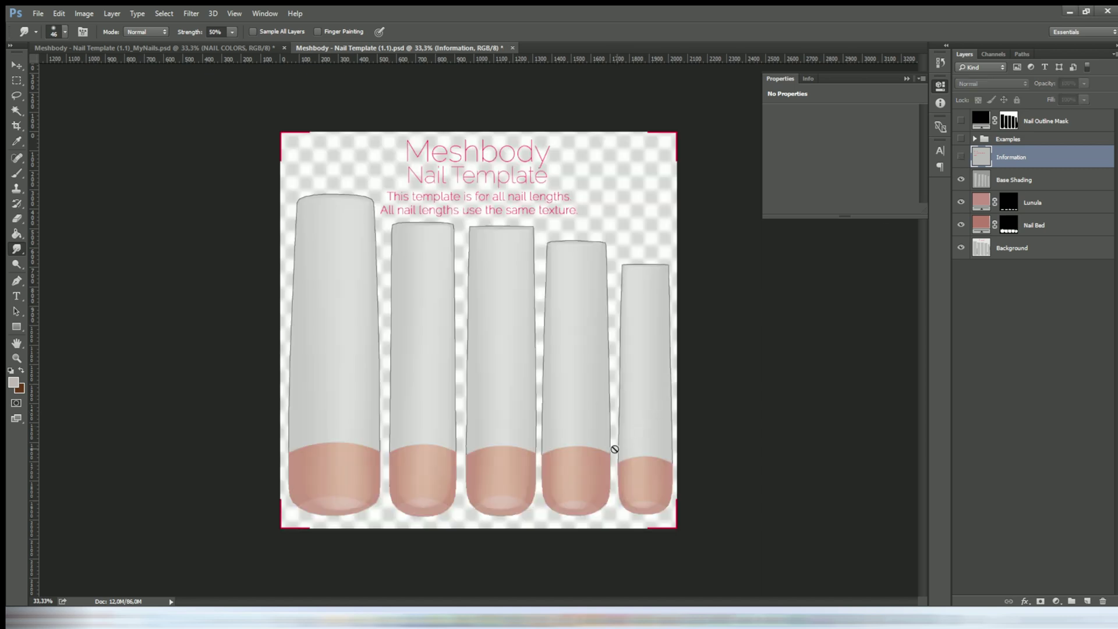
pyautogui.click(1053, 187)
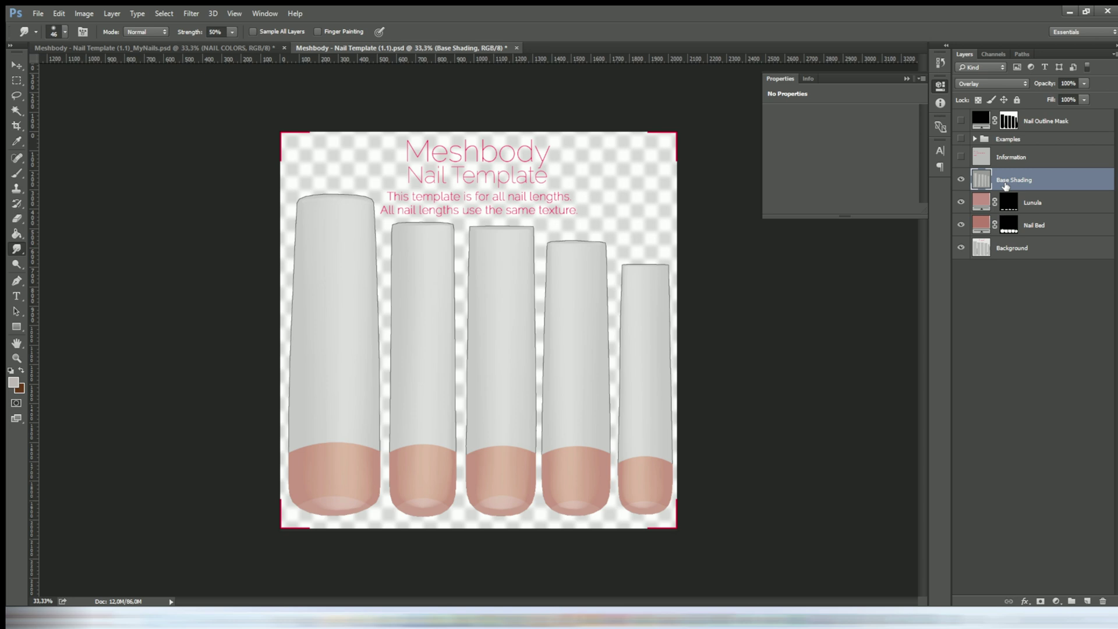
# - Hide and reshow the Lunula and Nail Bed layers one at a time to examine which nail area each covers
pyautogui.click(962, 203)
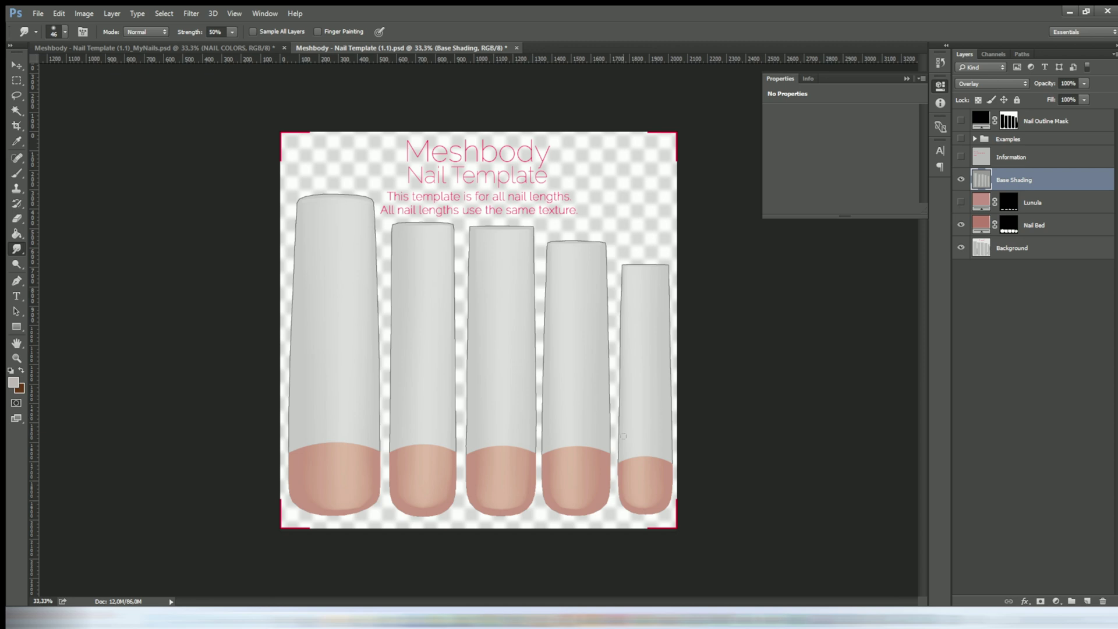
pyautogui.click(961, 203)
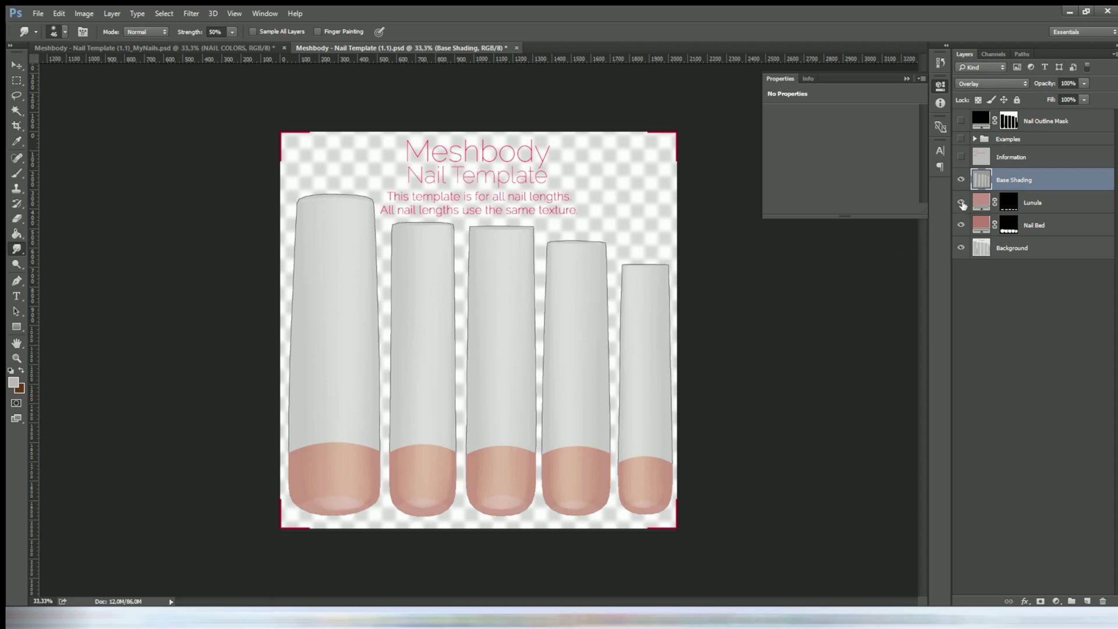
pyautogui.click(962, 226)
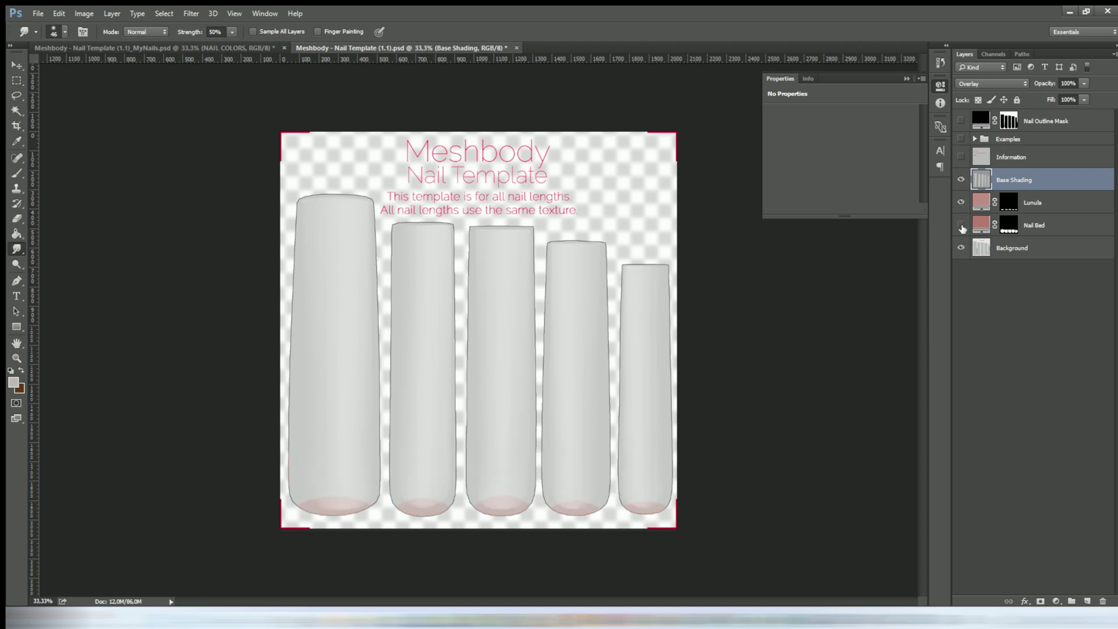
pyautogui.click(962, 226)
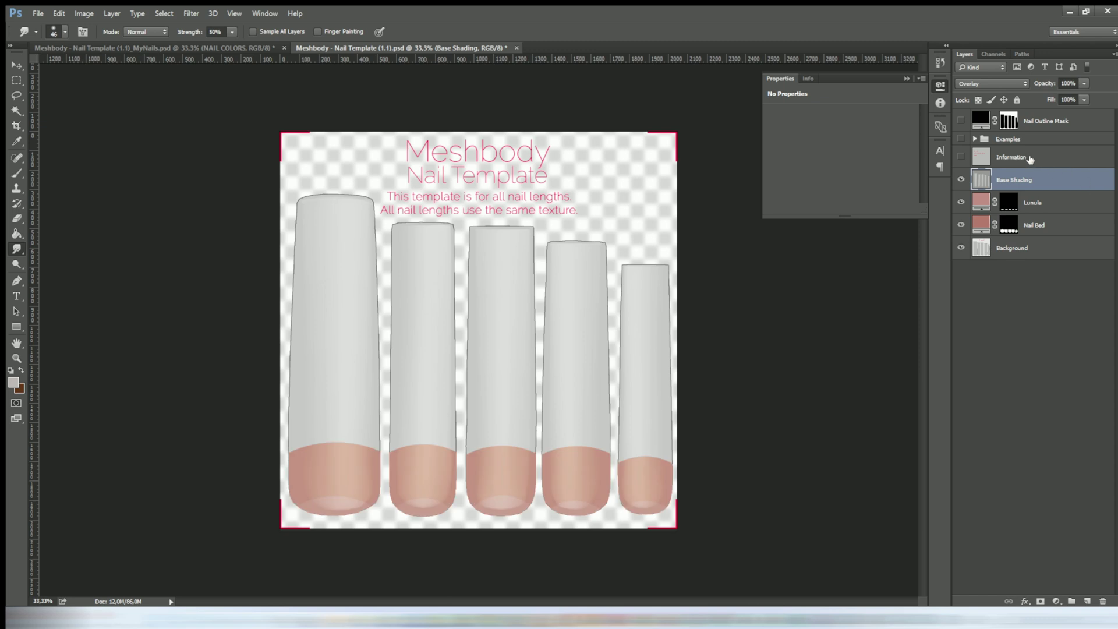
# - Create a layer group above the Information layer and move all layers from Information down to Background into it
pyautogui.moveTo(1029, 159)
pyautogui.mouseDown()
pyautogui.moveTo(1052, 188)
pyautogui.moveTo(1072, 601)
pyautogui.mouseUp()
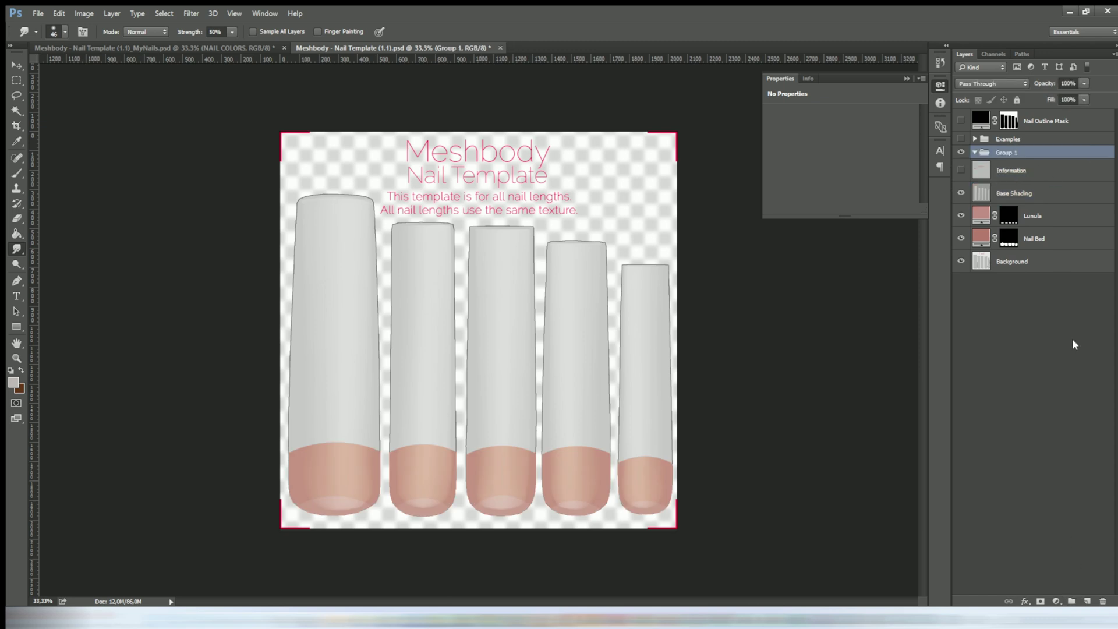
pyautogui.click(1012, 171)
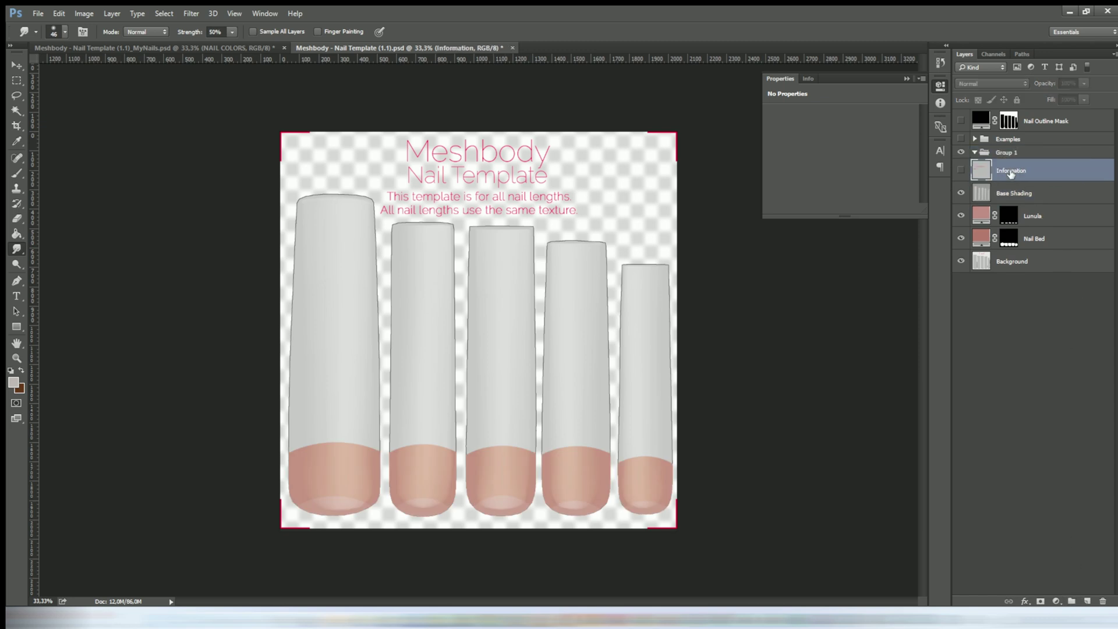
pyautogui.keyDown('shift'); pyautogui.click(1019, 263); pyautogui.keyUp('shift')
pyautogui.moveTo(1009, 171); pyautogui.dragTo(1004, 153)
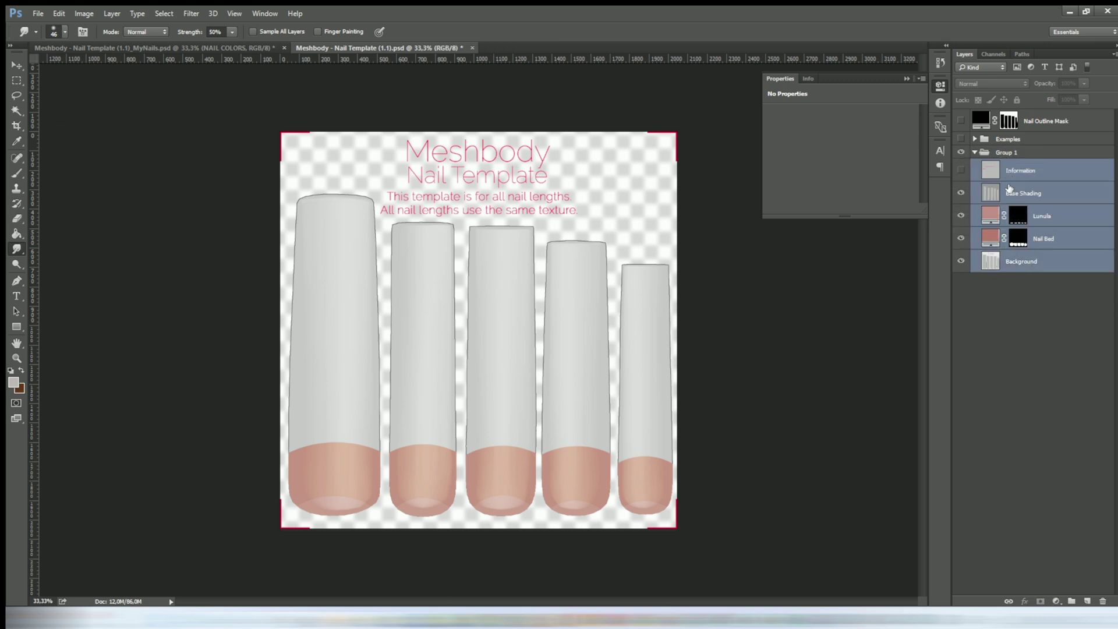
# - Rename the new layer group as TEMPLATES and collapse it
pyautogui.doubleClick(1007, 152)
pyautogui.write('TE')
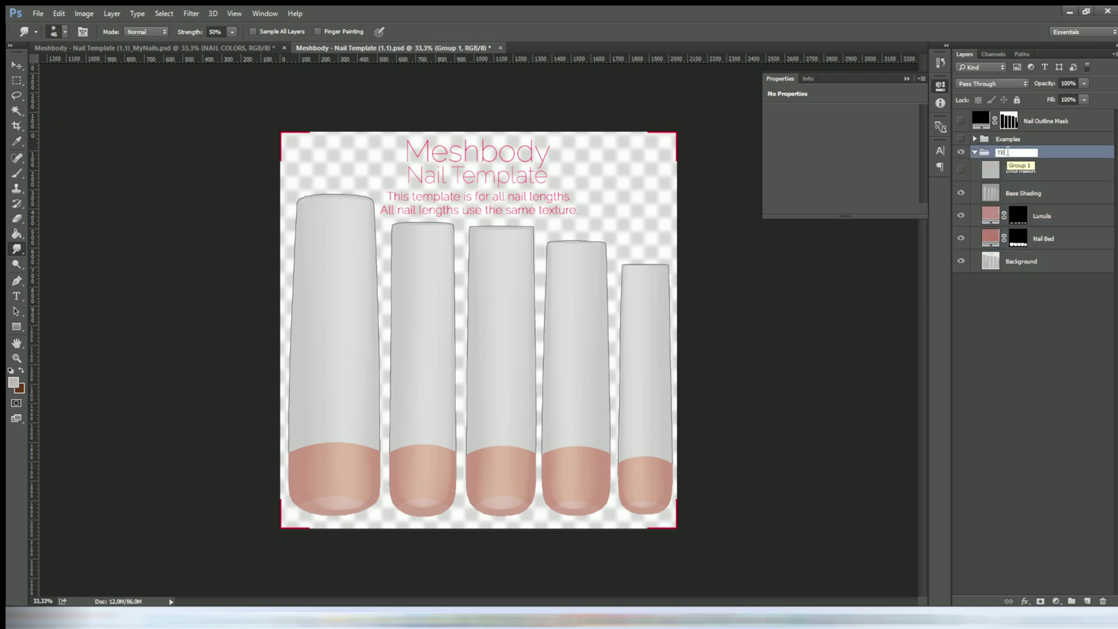
pyautogui.write('MPLATES')
pyautogui.press('Return')
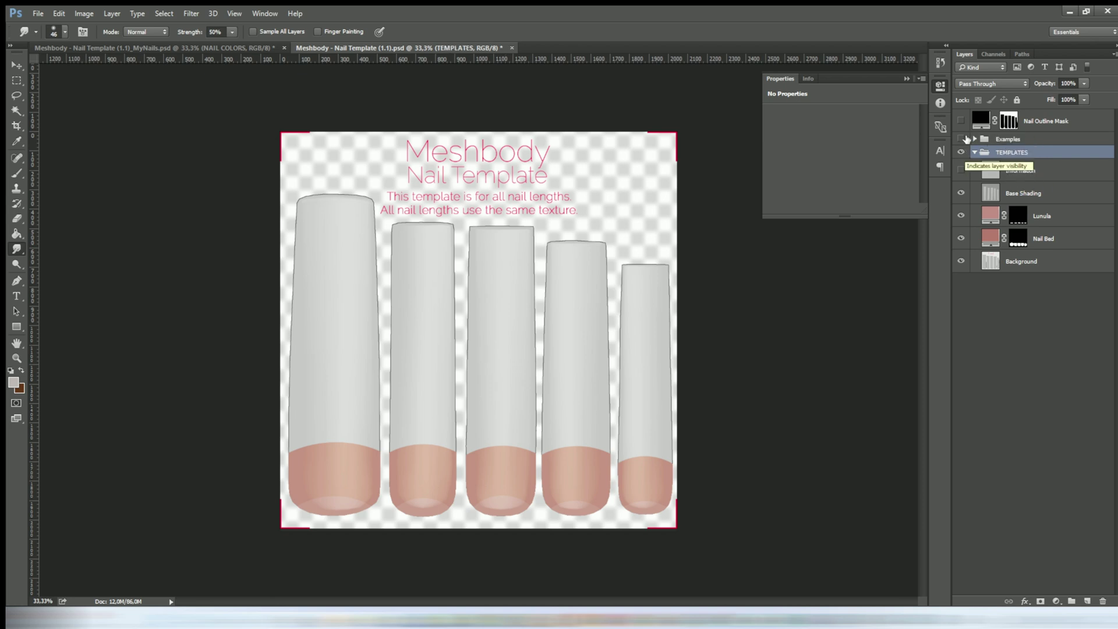
pyautogui.click(976, 153)
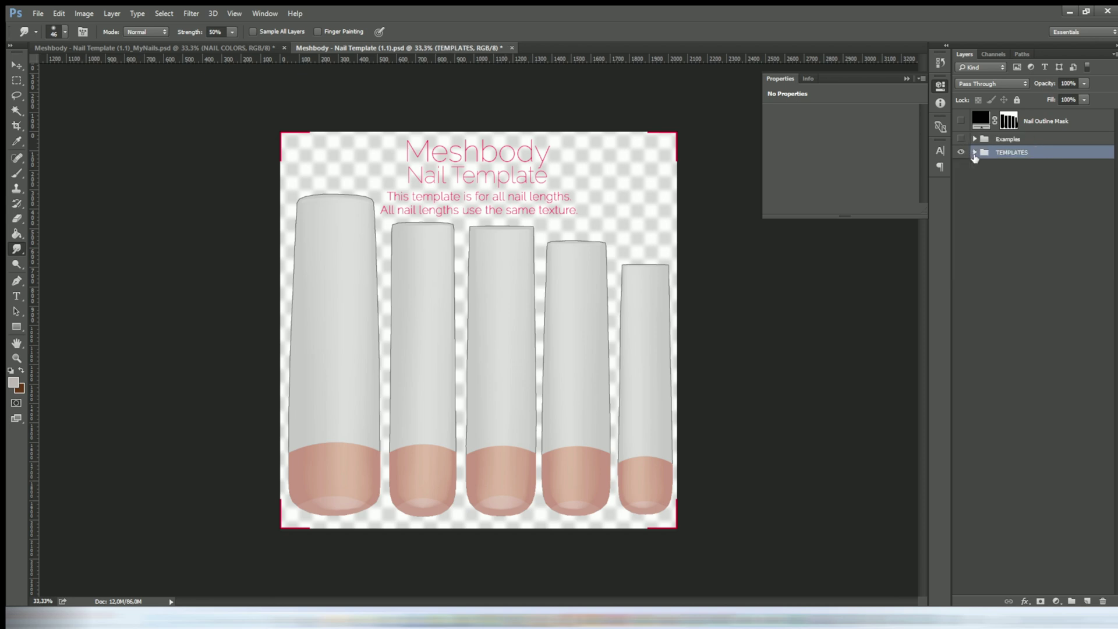
# - Examine nail designs 01 to 04 in the Examples group by toggling their visibility, and collapse and hide the group again
pyautogui.click(975, 140)
pyautogui.click(961, 139)
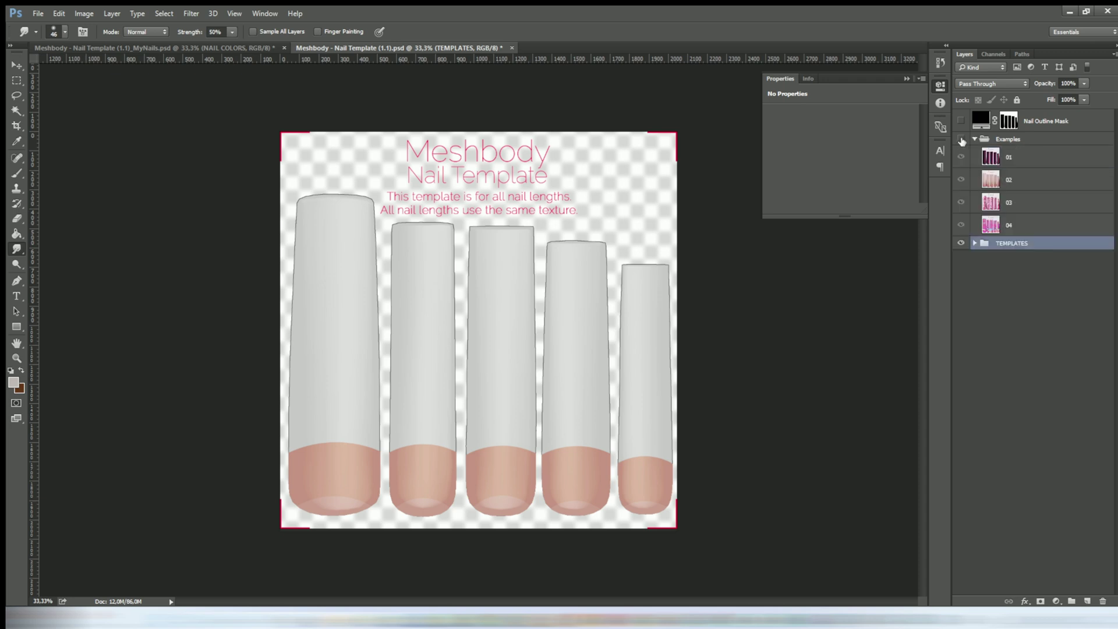
pyautogui.click(962, 156)
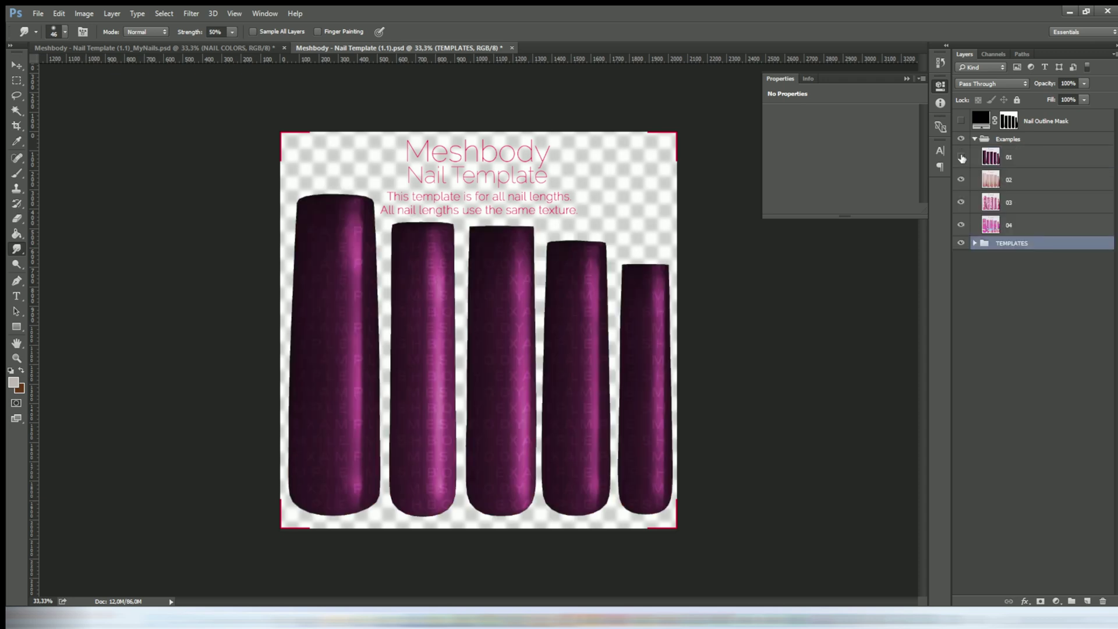
pyautogui.click(961, 180)
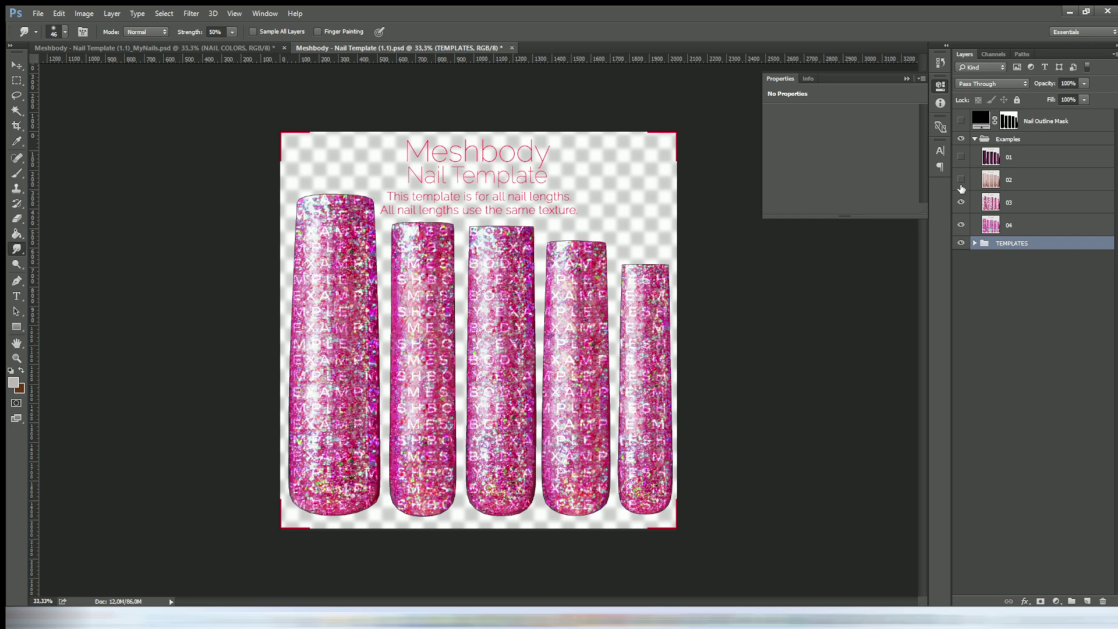
pyautogui.click(961, 203)
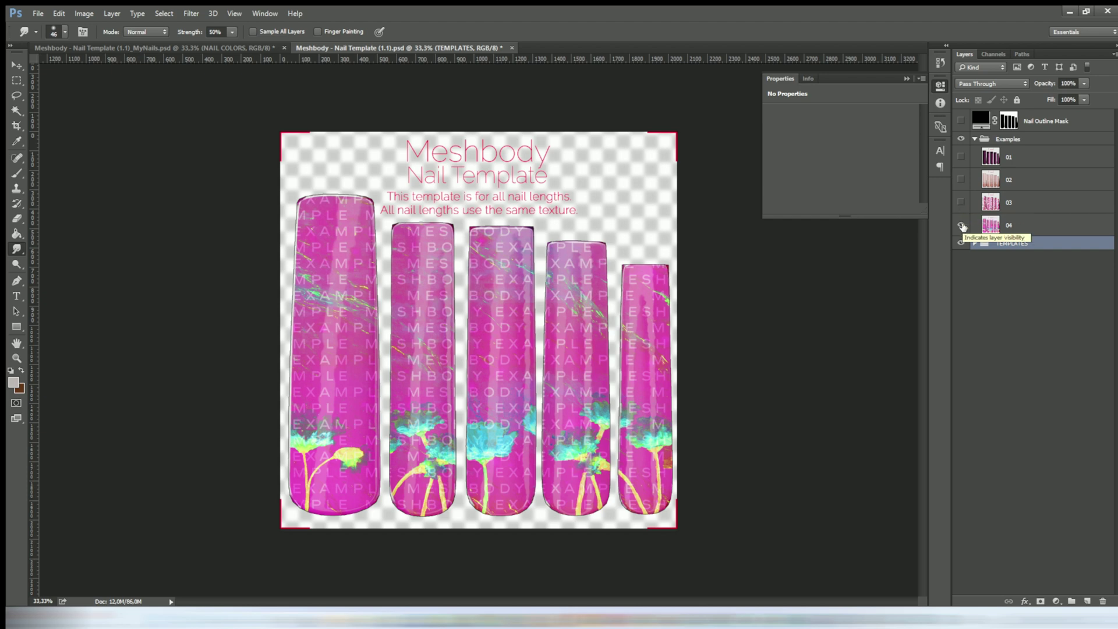
pyautogui.click(962, 225)
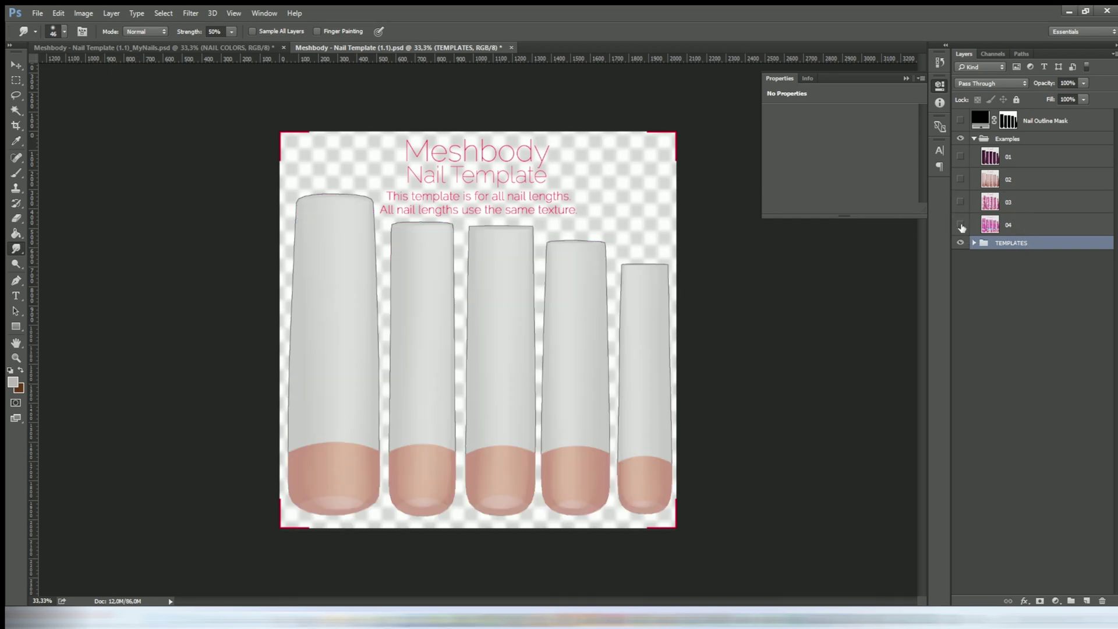
pyautogui.click(961, 157)
pyautogui.click(974, 139)
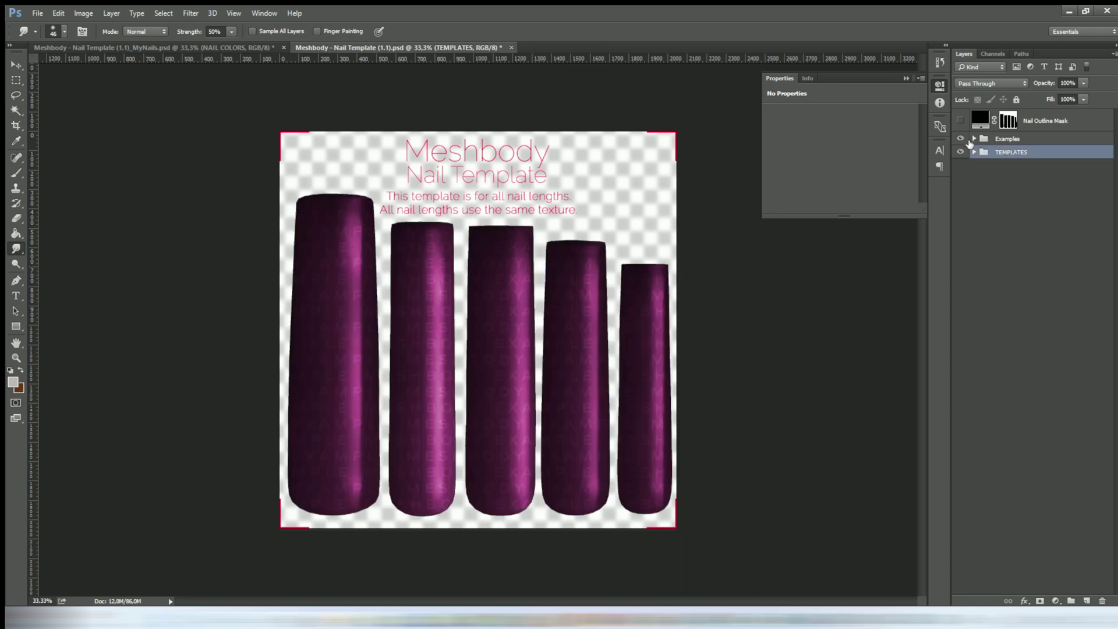
pyautogui.click(962, 139)
# - Place a horizontal guide just above the nail bed edges across all five nails and leave the TEMPLATES group collapsed
pyautogui.click(974, 152)
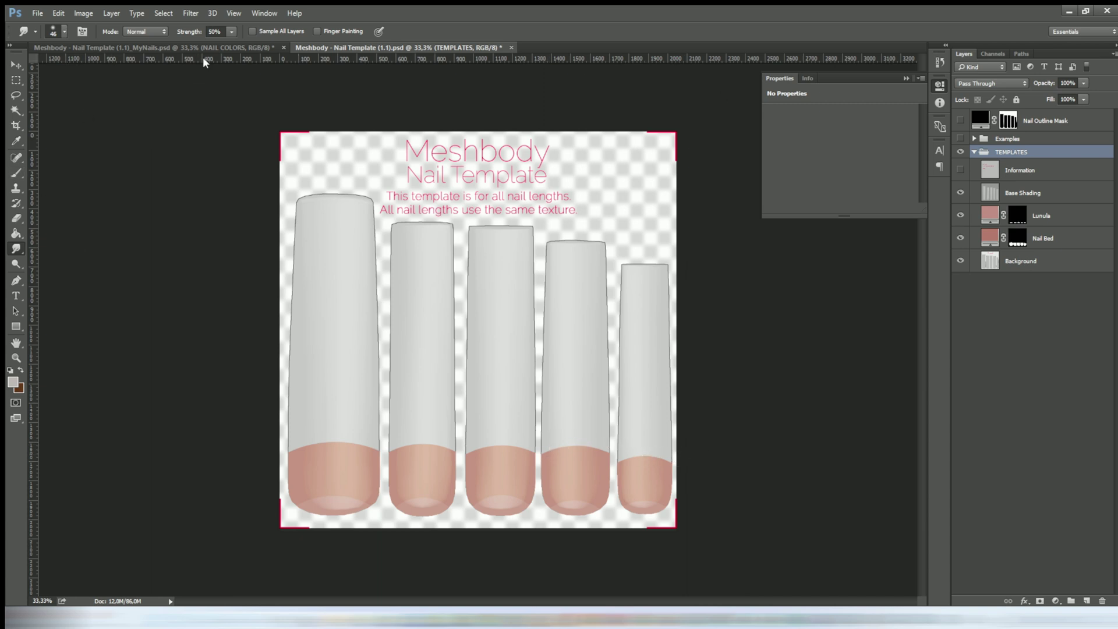
pyautogui.moveTo(204, 57); pyautogui.dragTo(222, 437)
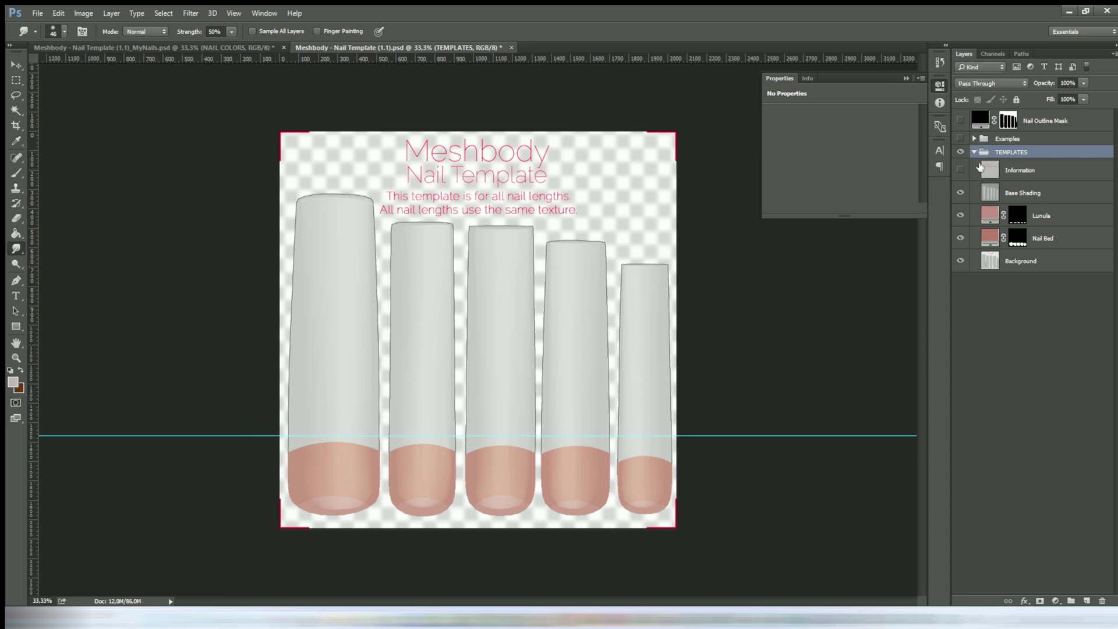
pyautogui.click(975, 153)
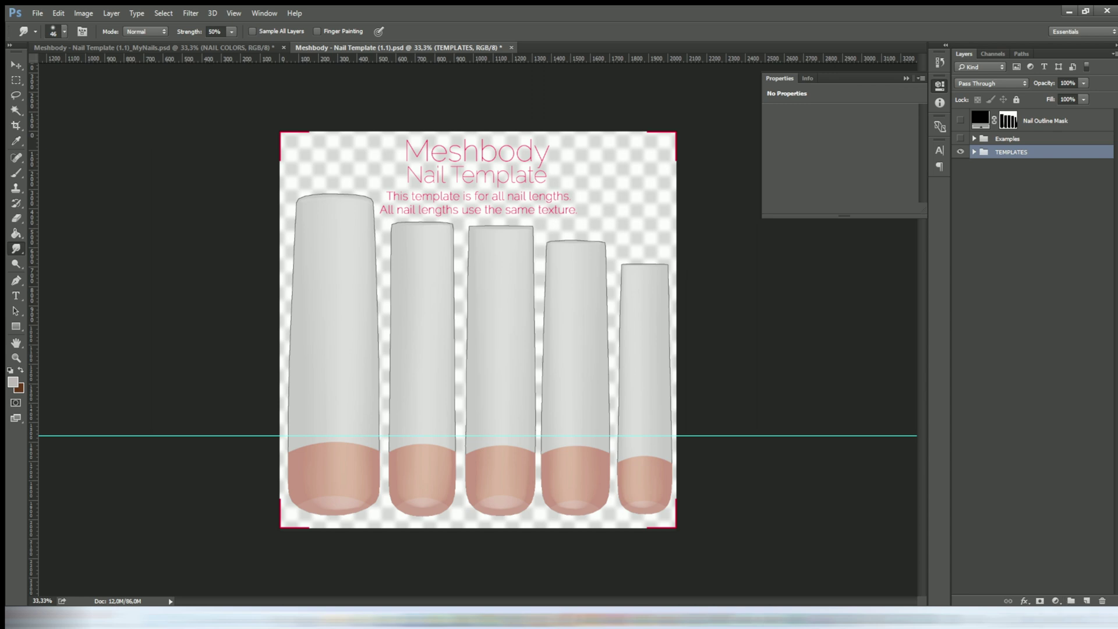
# - Add a layer above TEMPLATES and draw a rectangle shape of about 2432 x 2288 px covering the whole canvas
pyautogui.click(1087, 601)
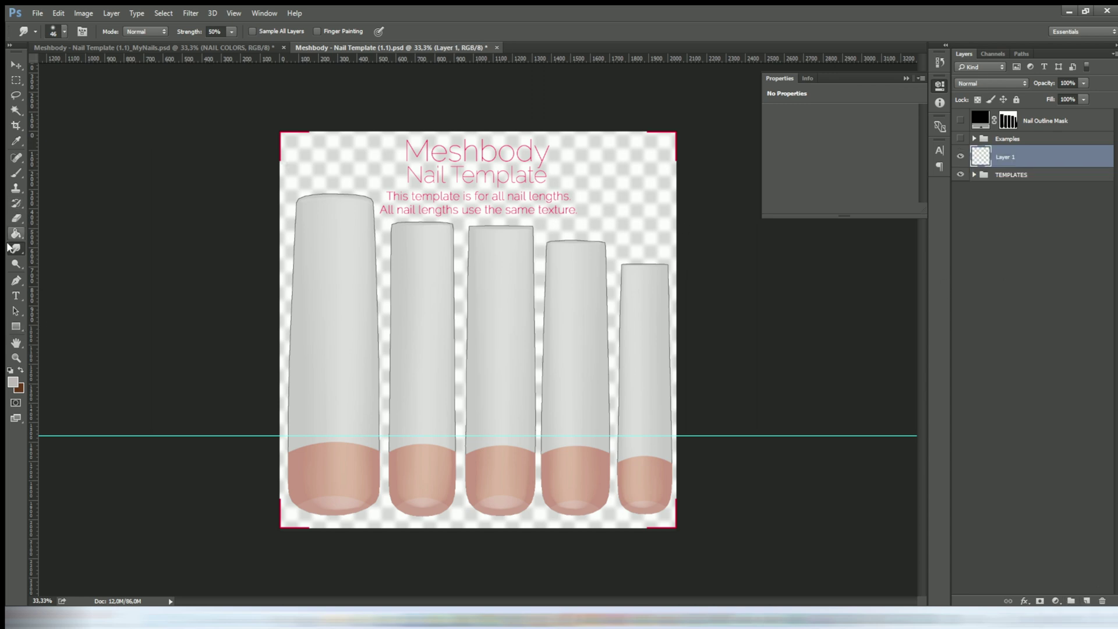
pyautogui.click(17, 328)
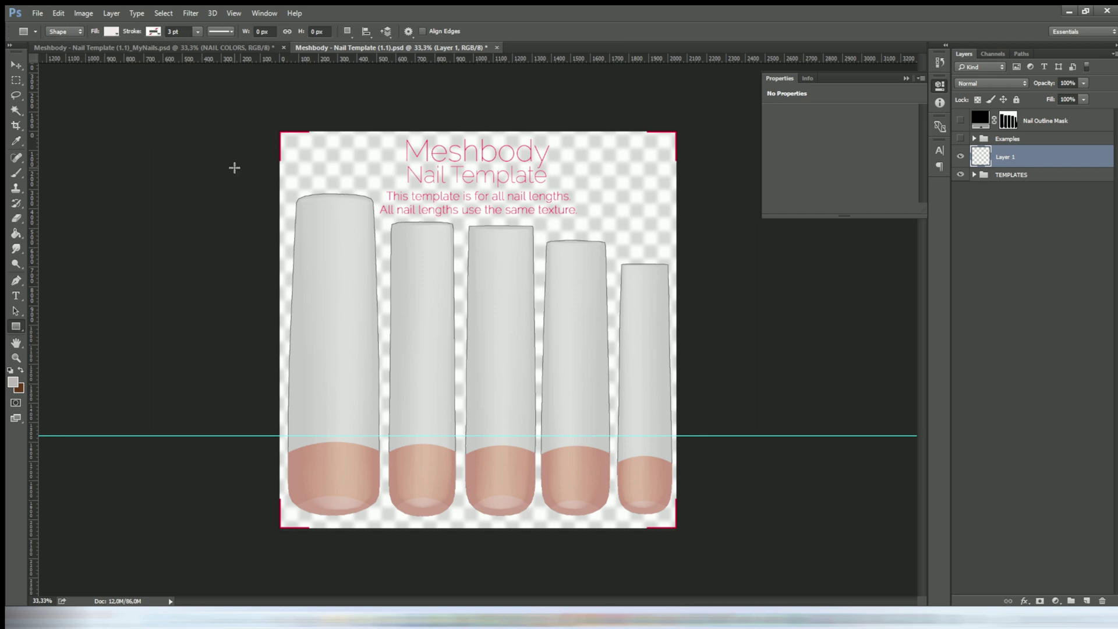
pyautogui.moveTo(260, 114); pyautogui.dragTo(732, 559)
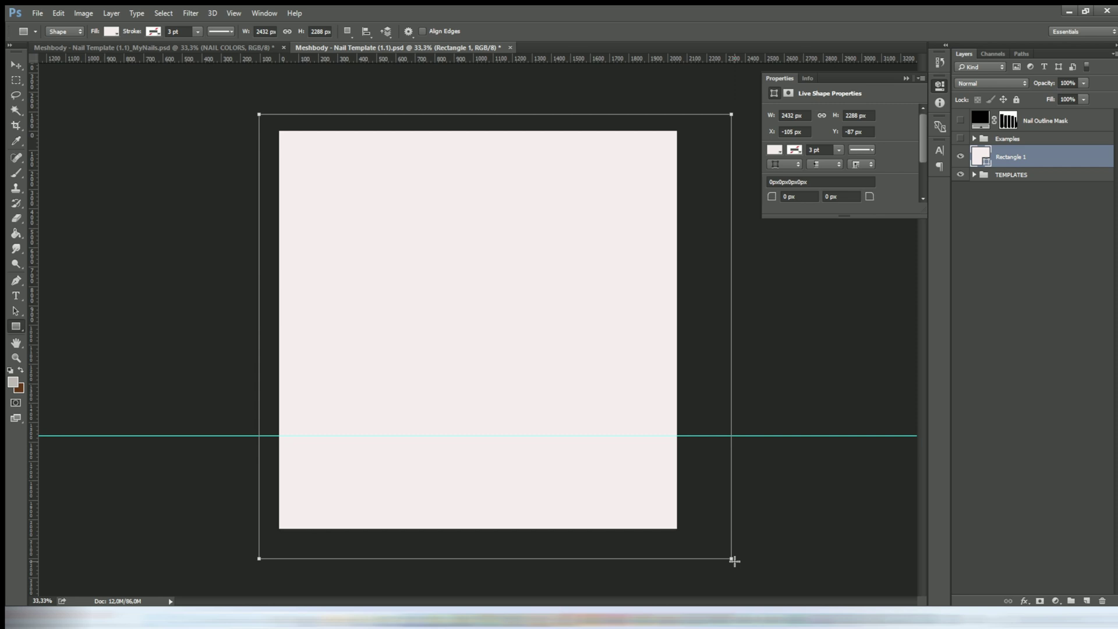
# - Set the rectangle's fill to red e62f2f and show the Nail Outline Mask layer
pyautogui.doubleClick(982, 158)
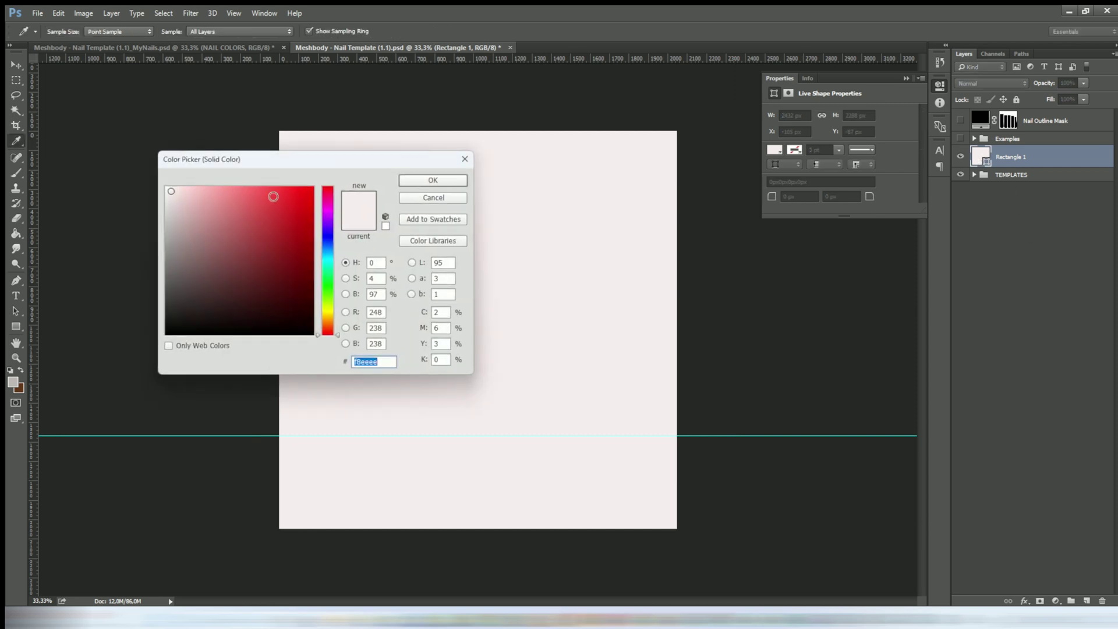
pyautogui.click(282, 200)
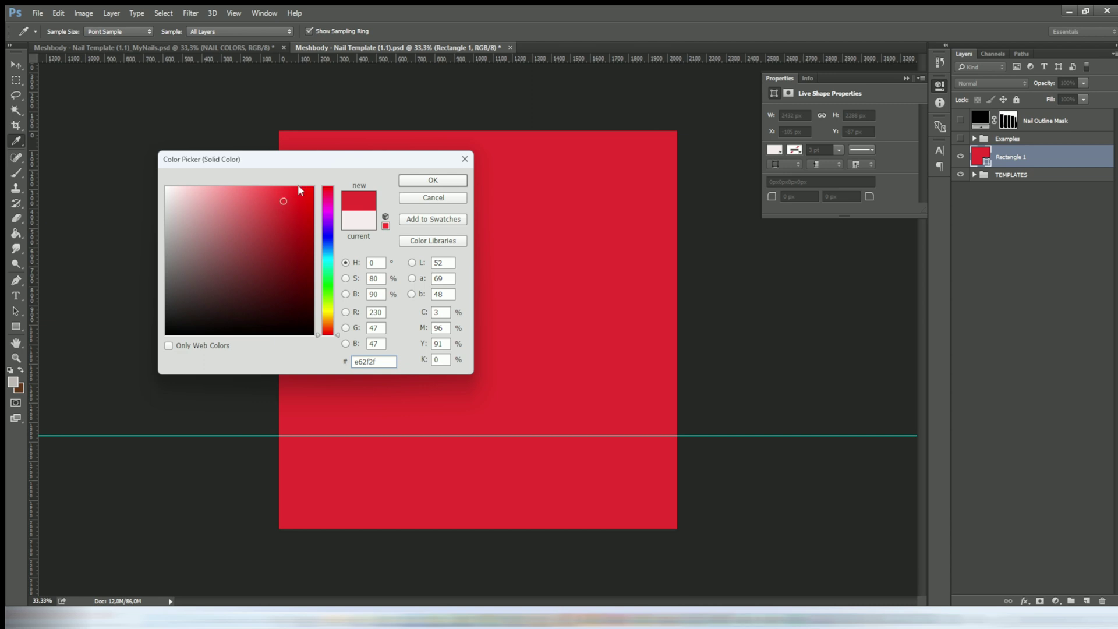
pyautogui.press('Return')
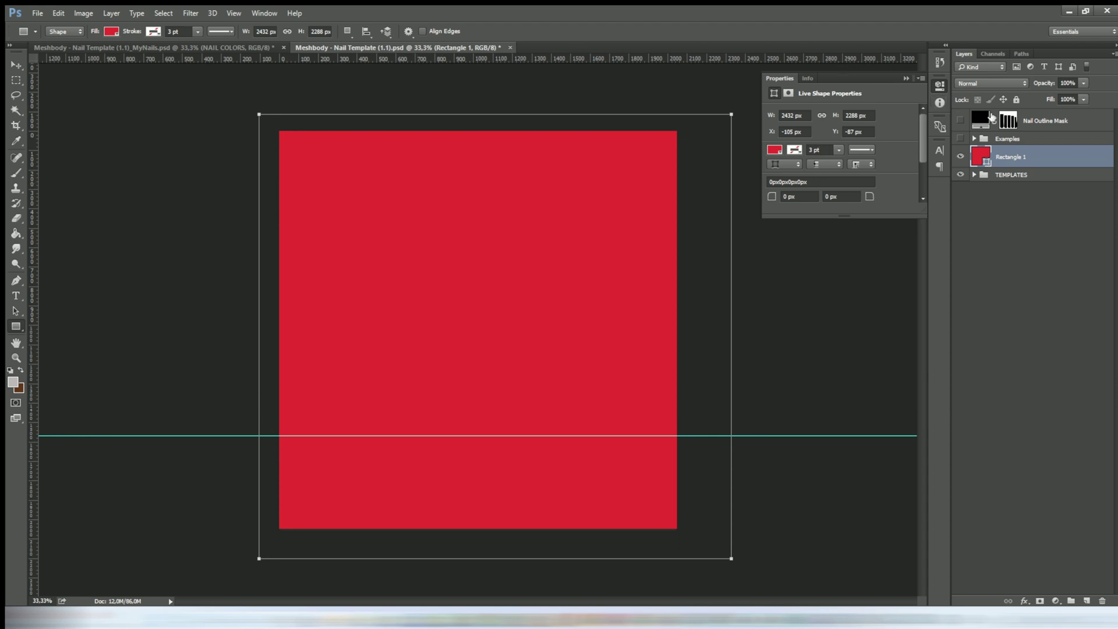
pyautogui.click(960, 121)
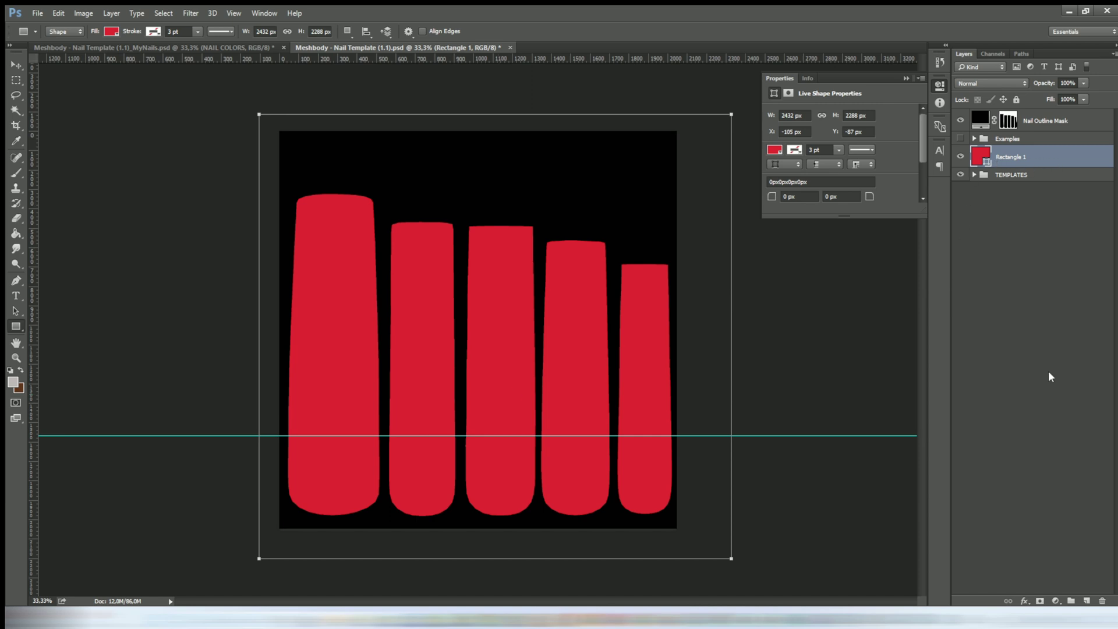
# - Create a layer group named COLORS and move the red rectangle layer into it
pyautogui.click(1071, 601)
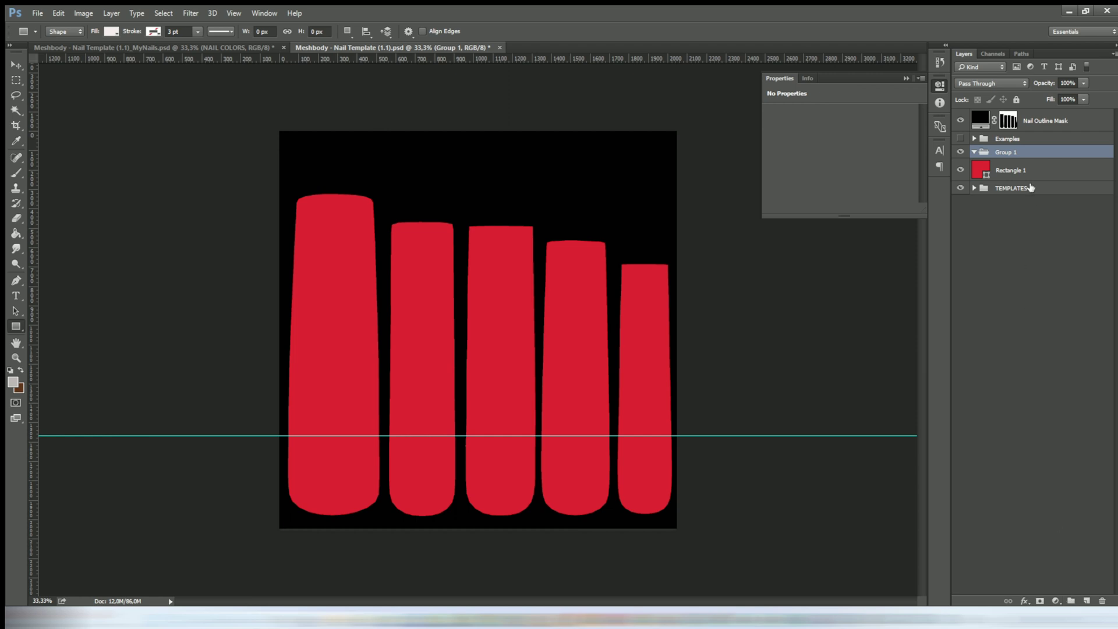
pyautogui.doubleClick(1008, 153)
pyautogui.write('coLORS')
pyautogui.press('Return')
pyautogui.click(1006, 171)
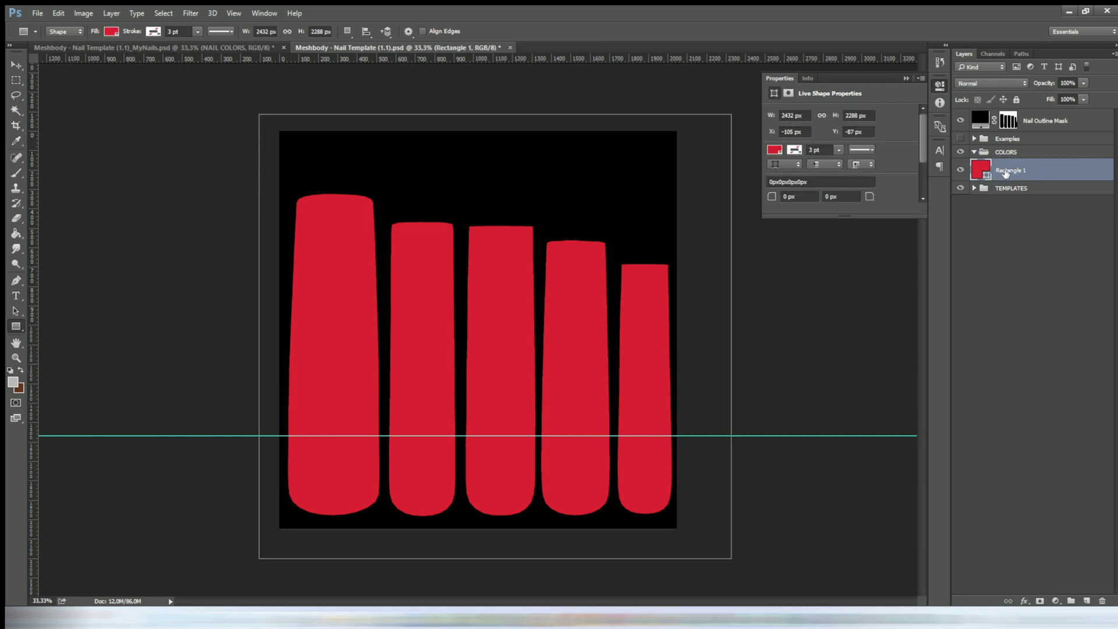
pyautogui.moveTo(1006, 173)
pyautogui.mouseDown()
pyautogui.moveTo(1007, 155)
pyautogui.moveTo(1008, 170)
pyautogui.mouseUp()
pyautogui.click(1026, 159)
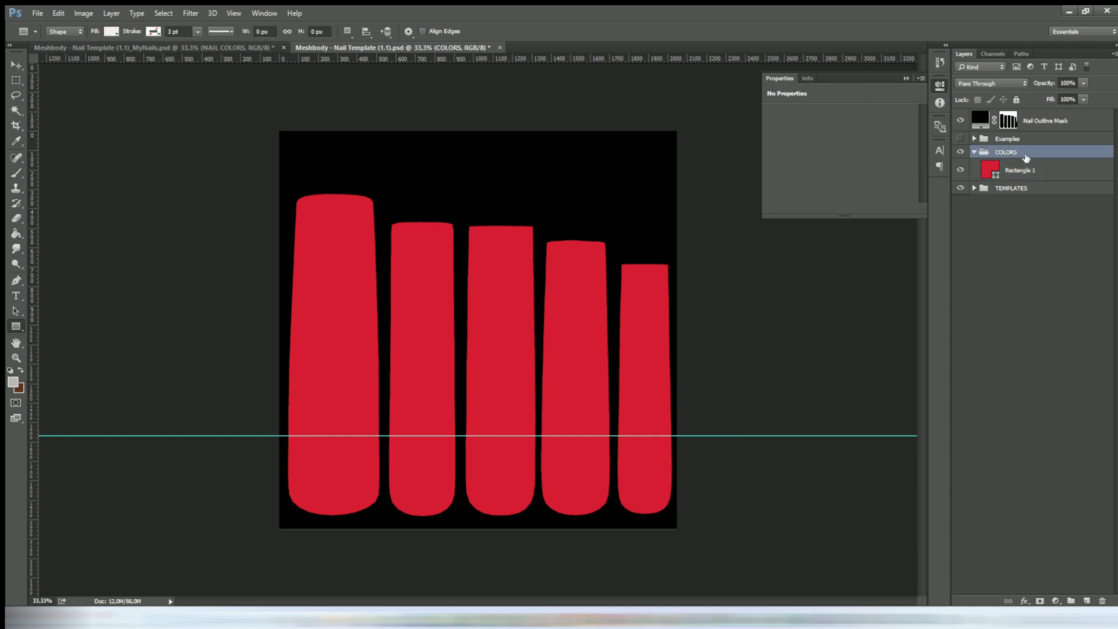
# - Create a layer group named SHINE above the COLORS group
pyautogui.click(1072, 601)
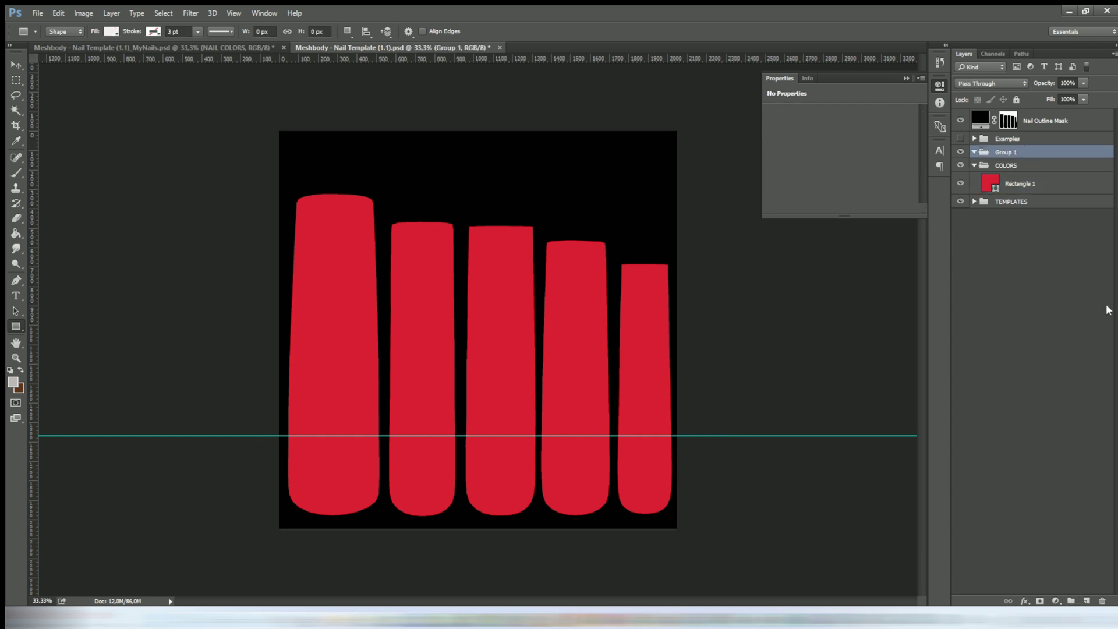
pyautogui.doubleClick(1006, 152)
pyautogui.write('SHINE')
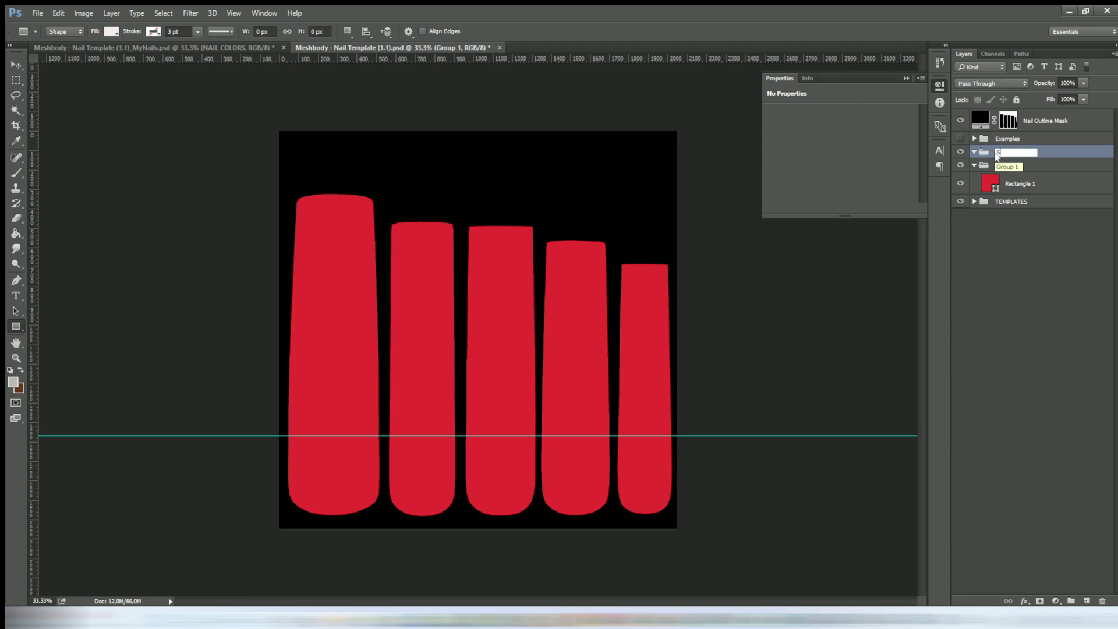
pyautogui.press('Return')
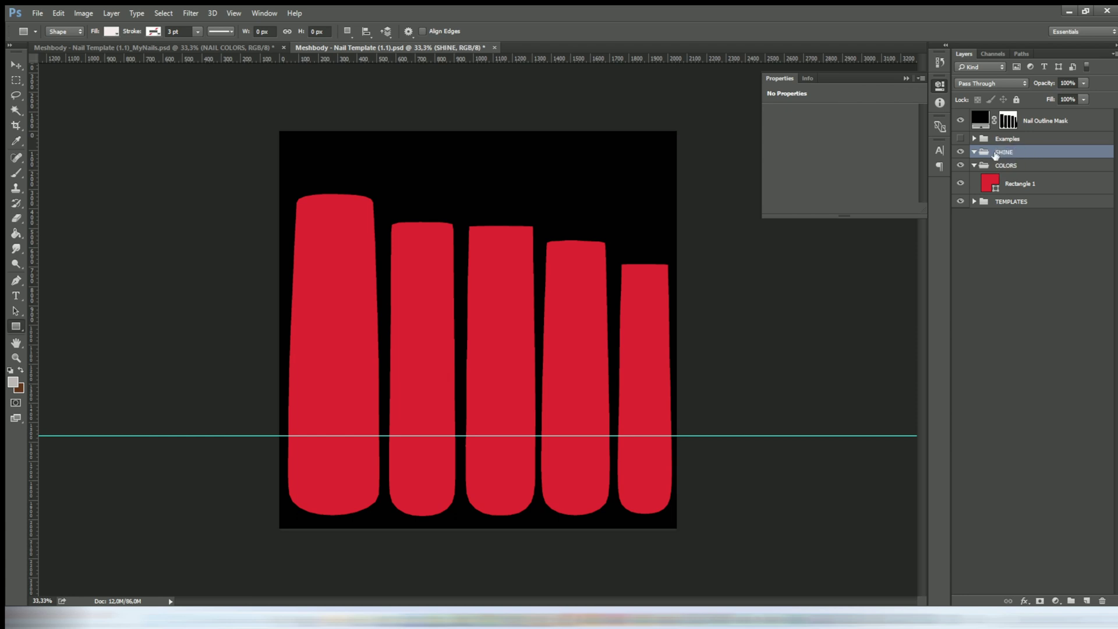
# - Add a solid colour fill layer with the orange fba661 inside the SHINE group
pyautogui.click(1087, 601)
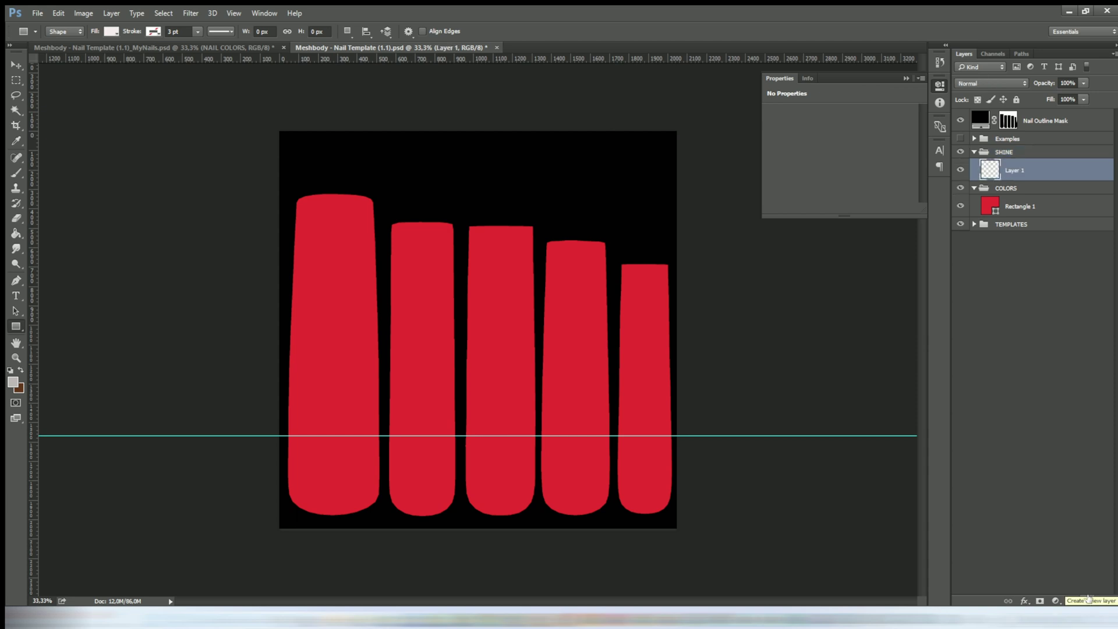
pyautogui.click(1059, 602)
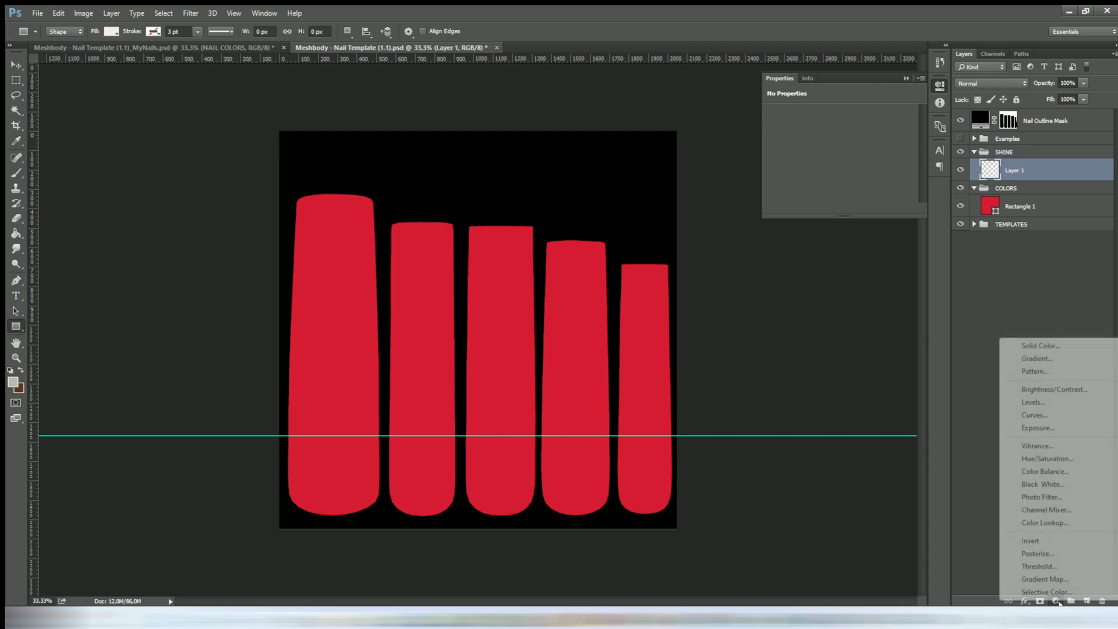
pyautogui.click(1041, 346)
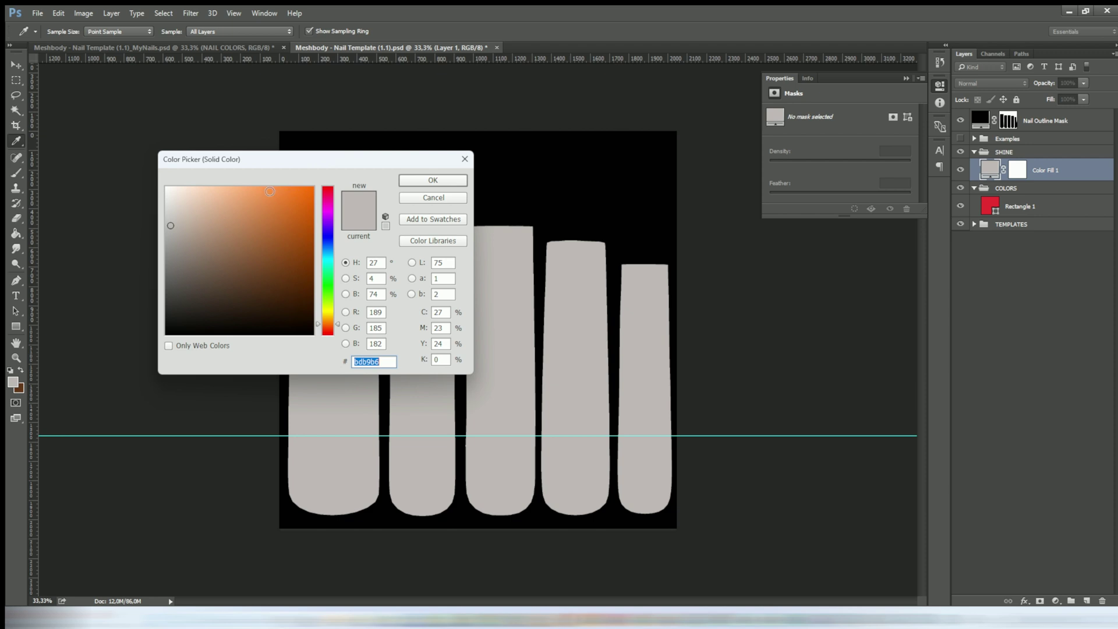
pyautogui.click(256, 189)
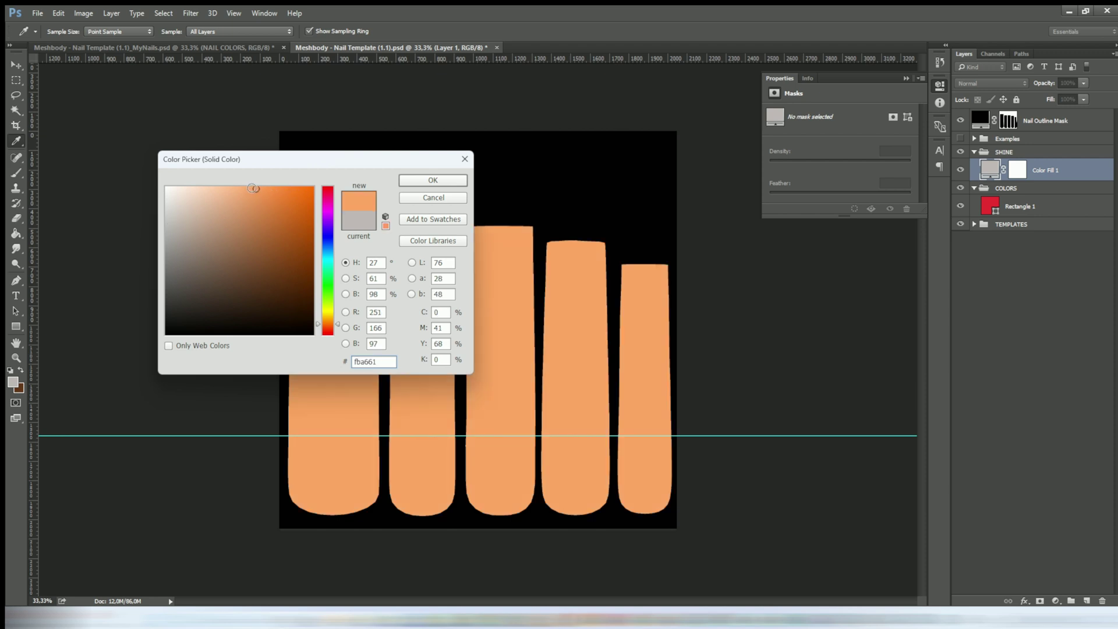
pyautogui.click(434, 182)
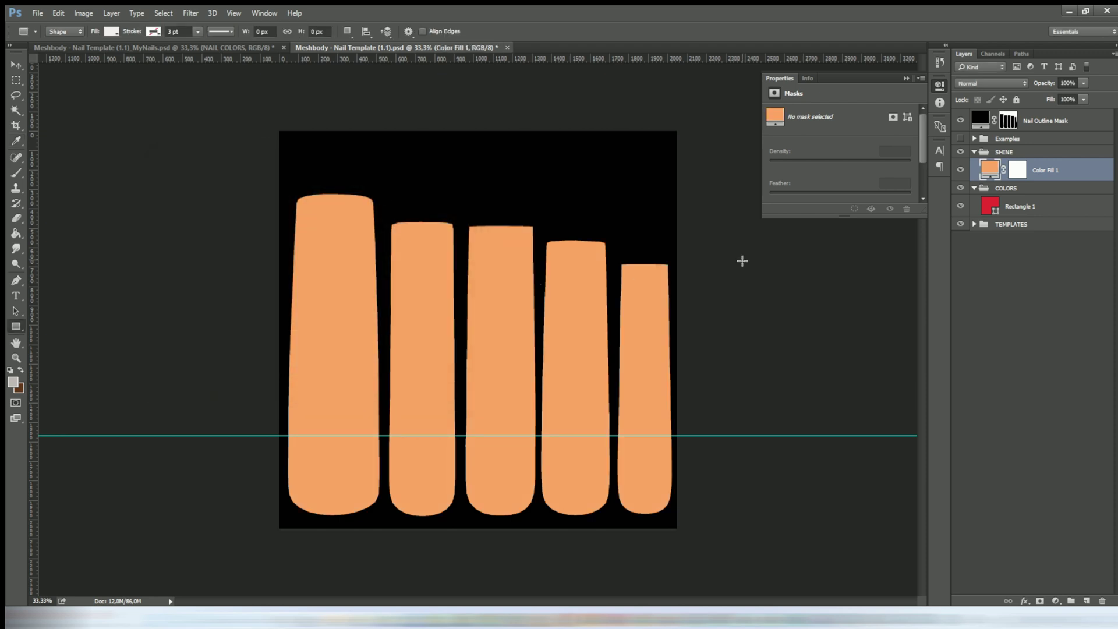
# - Invert the orange fill layer's mask to black and set the layer's blend mode to Linear Dodge (Add)
pyautogui.click(1017, 171)
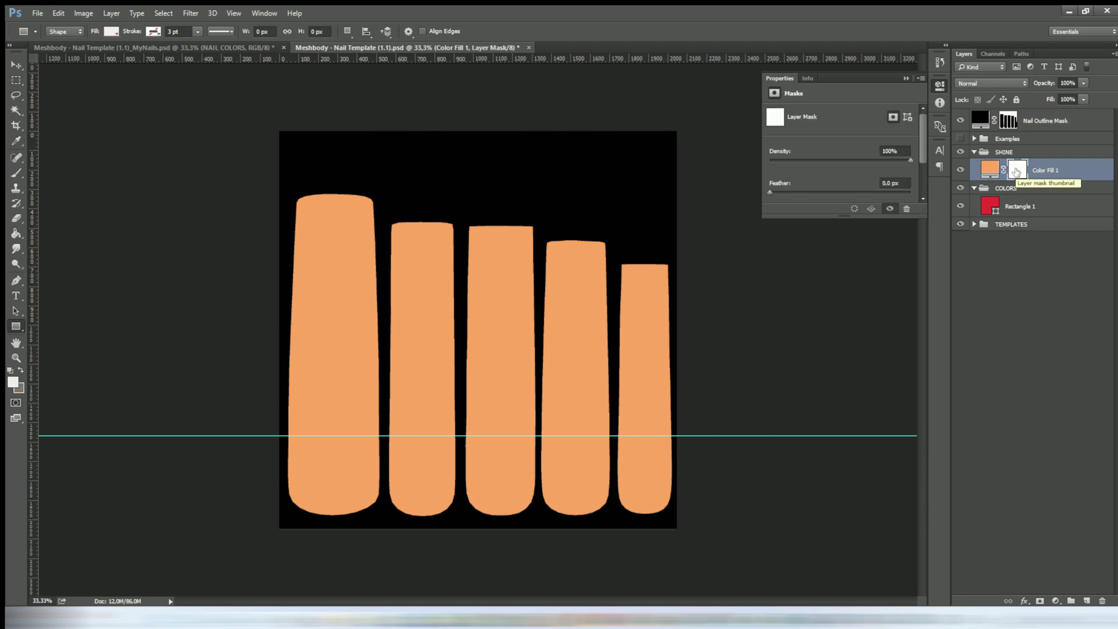
pyautogui.hotkey('ctrl', 'i')
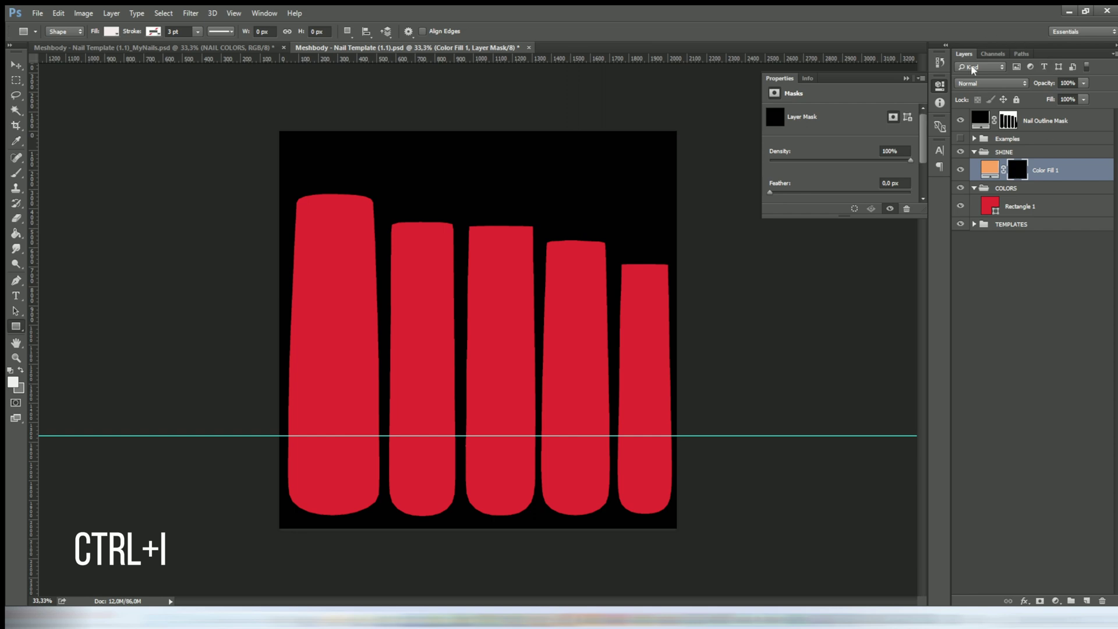
pyautogui.click(977, 85)
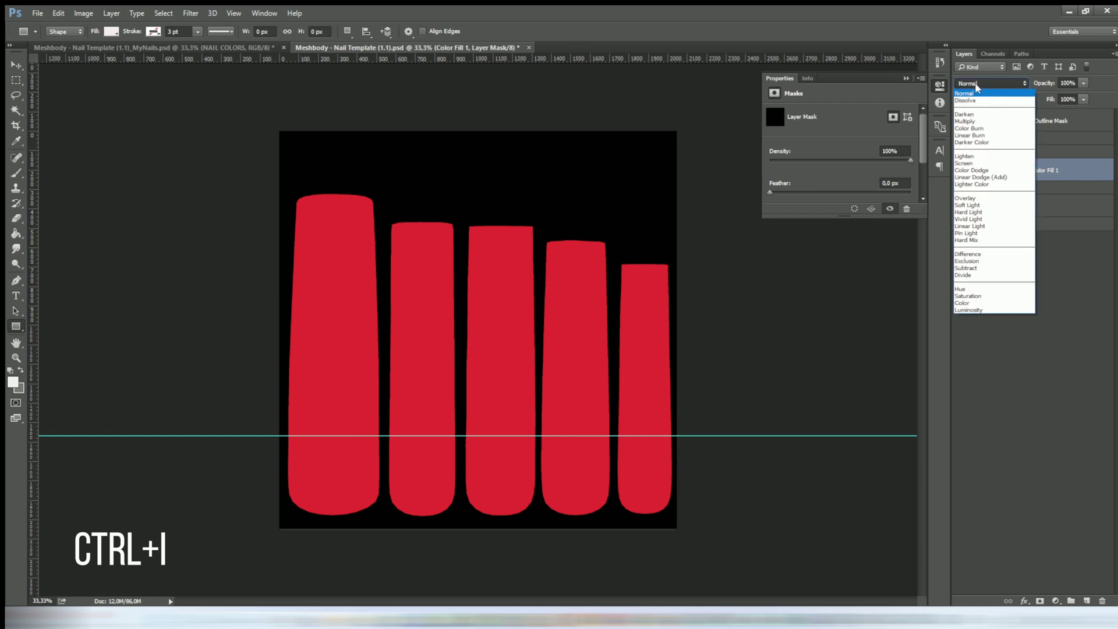
pyautogui.click(992, 177)
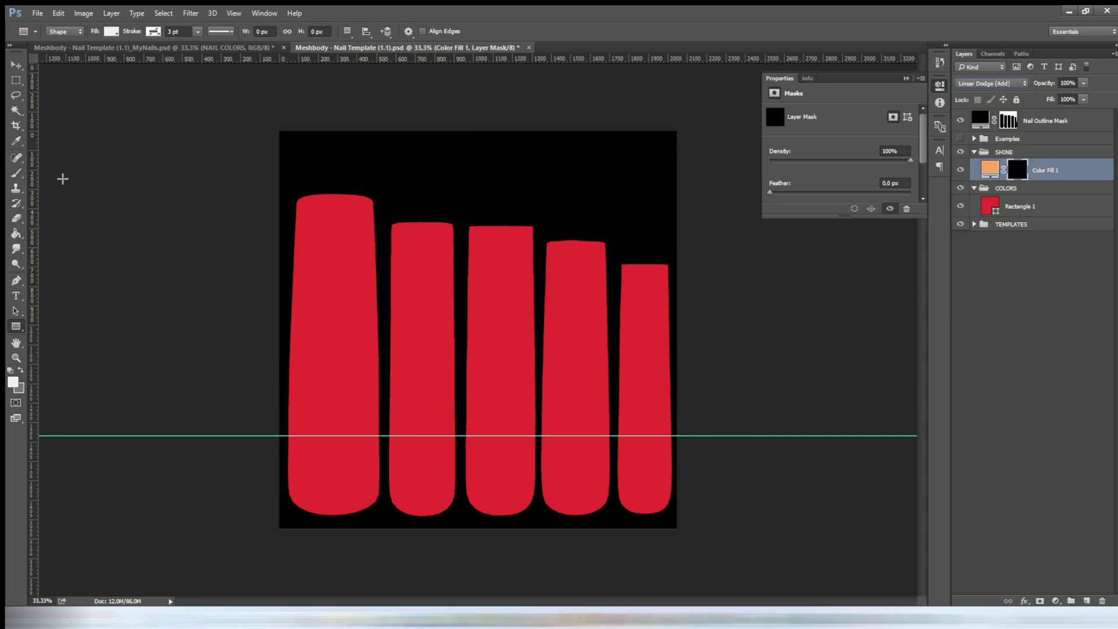
# - Paint a straight vertical highlight down the widest nail on the orange fill's mask with a soft 65 px brush at 28% flow
pyautogui.click(18, 175)
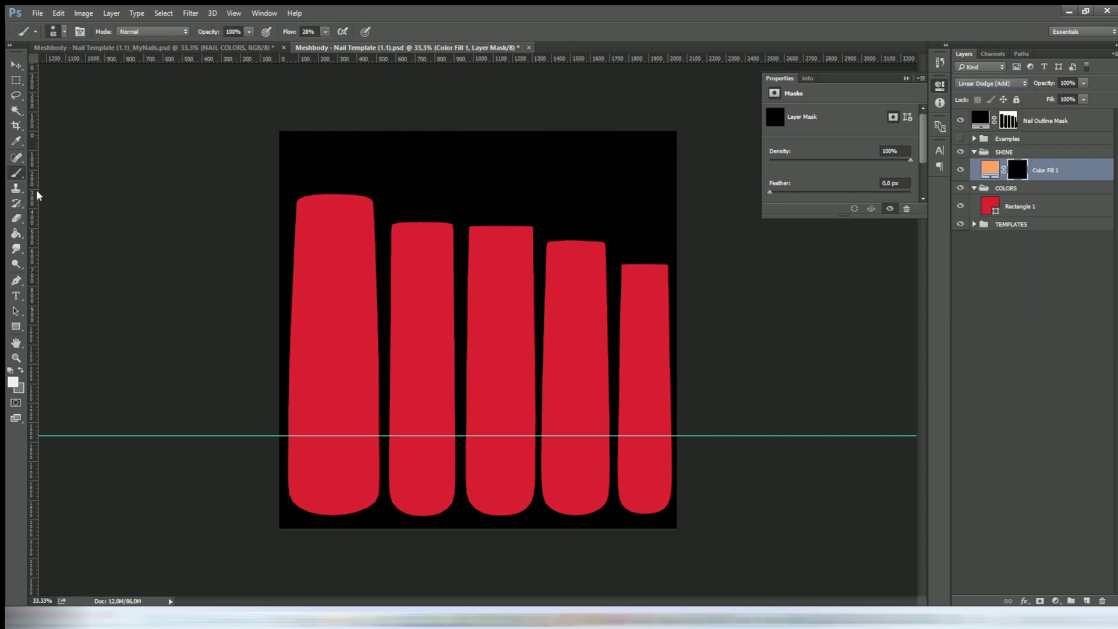
pyautogui.click(64, 34)
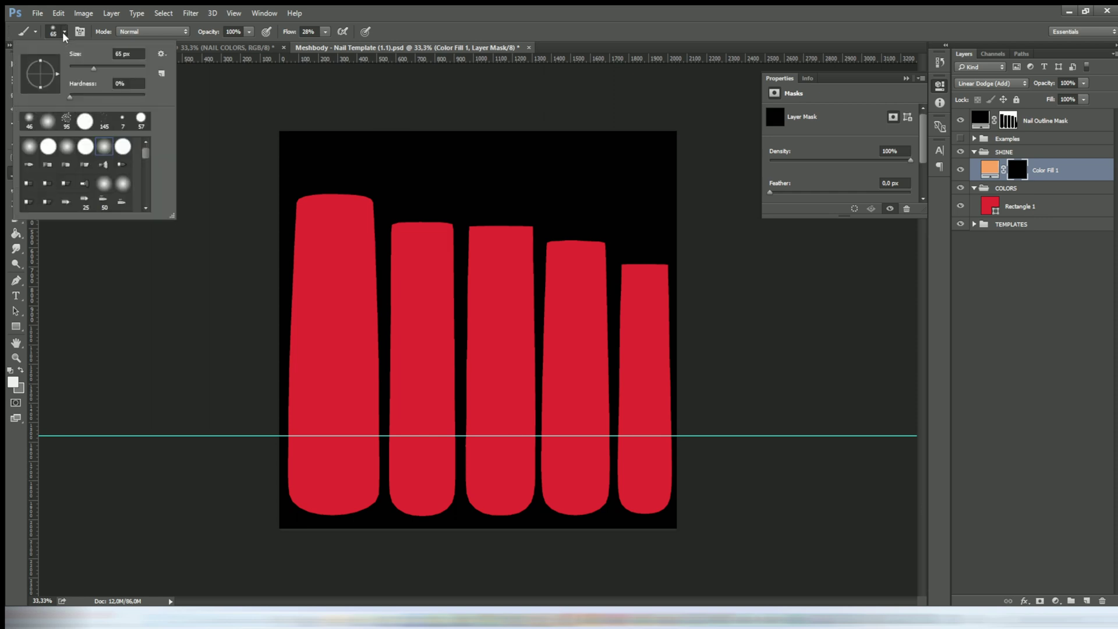
pyautogui.click(327, 33)
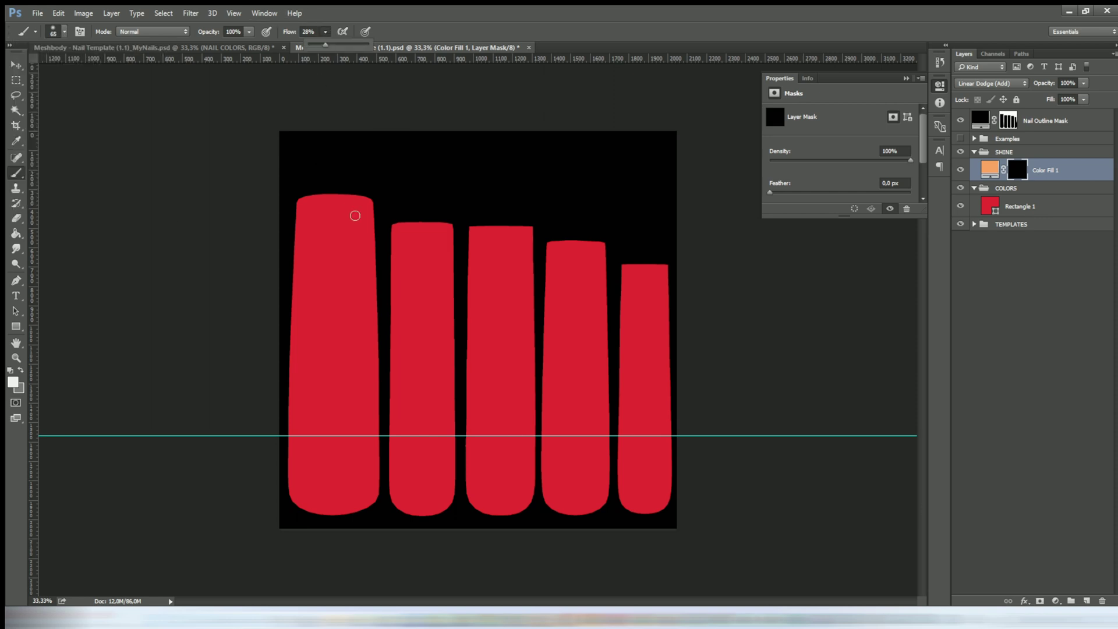
pyautogui.click(350, 198)
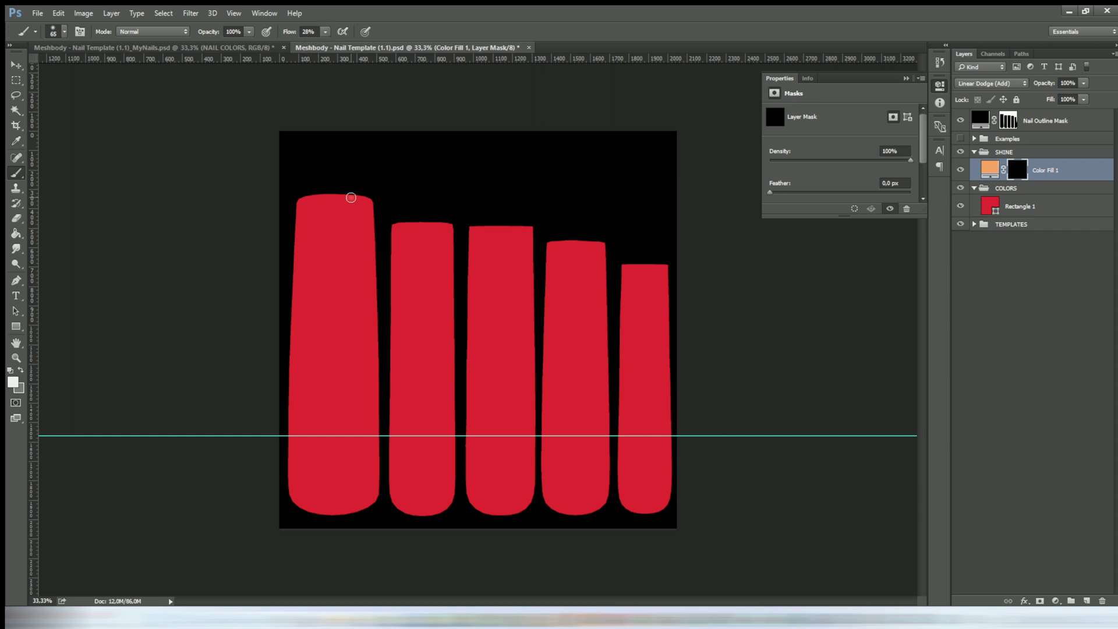
pyautogui.moveTo(350, 198); pyautogui.dragTo(374, 489)
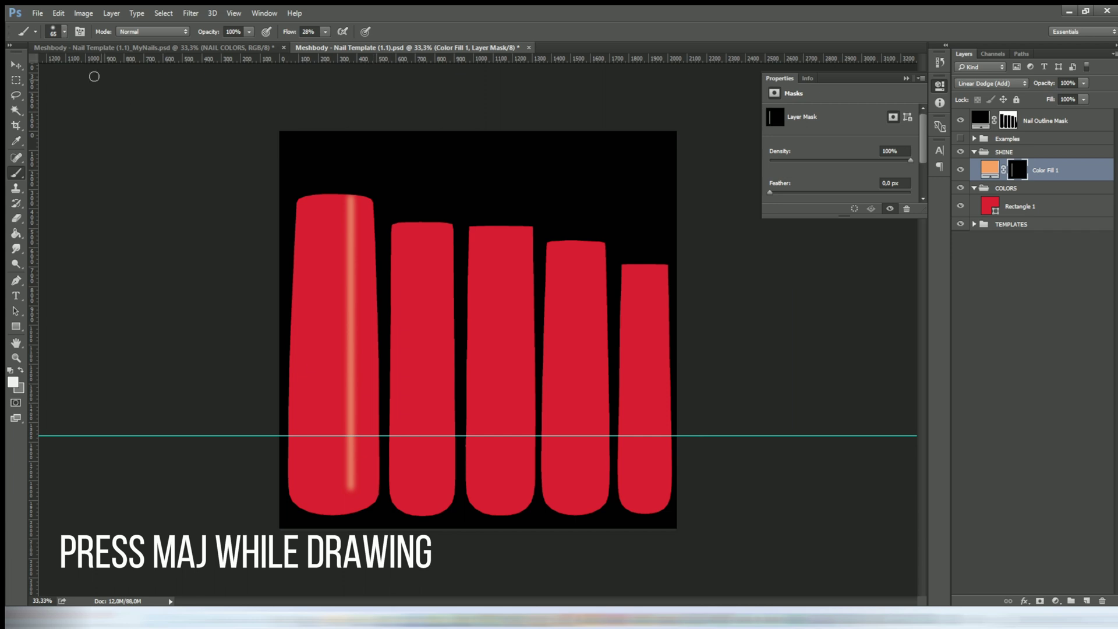
# - Enlarge the brush to 133 px and paint a second straight stroke over the highlight on the widest nail
pyautogui.click(65, 32)
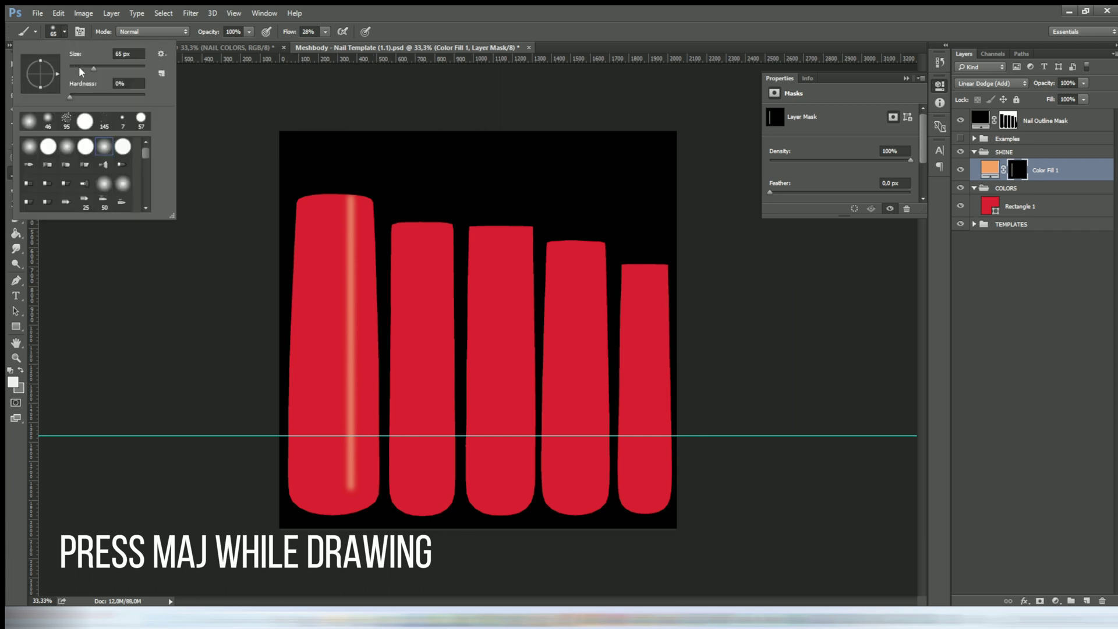
pyautogui.moveTo(94, 73); pyautogui.dragTo(115, 74)
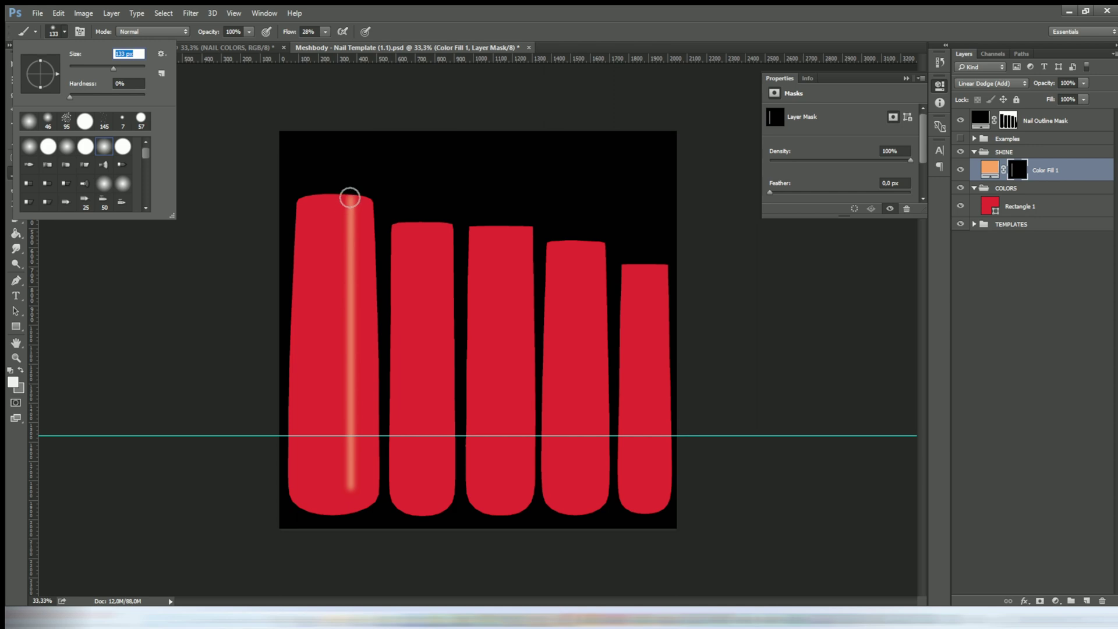
pyautogui.click(350, 198)
pyautogui.moveTo(354, 228); pyautogui.dragTo(355, 491)
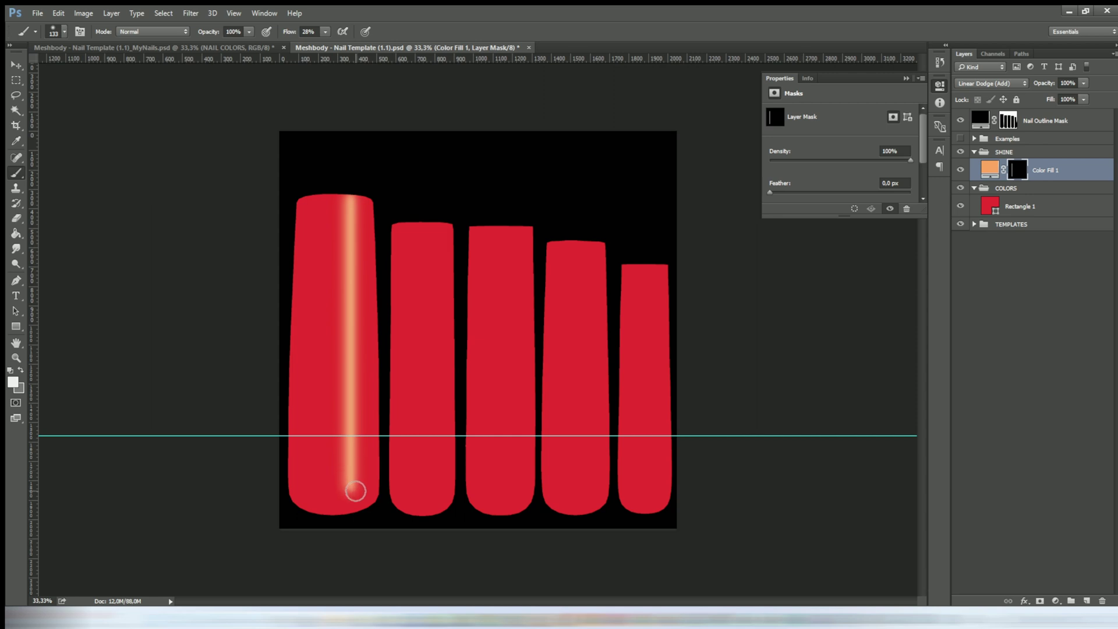
# - Set the brush to 188 px and paint another vertical stroke slightly right of the highlight's centre to widen its glow
pyautogui.click(64, 31)
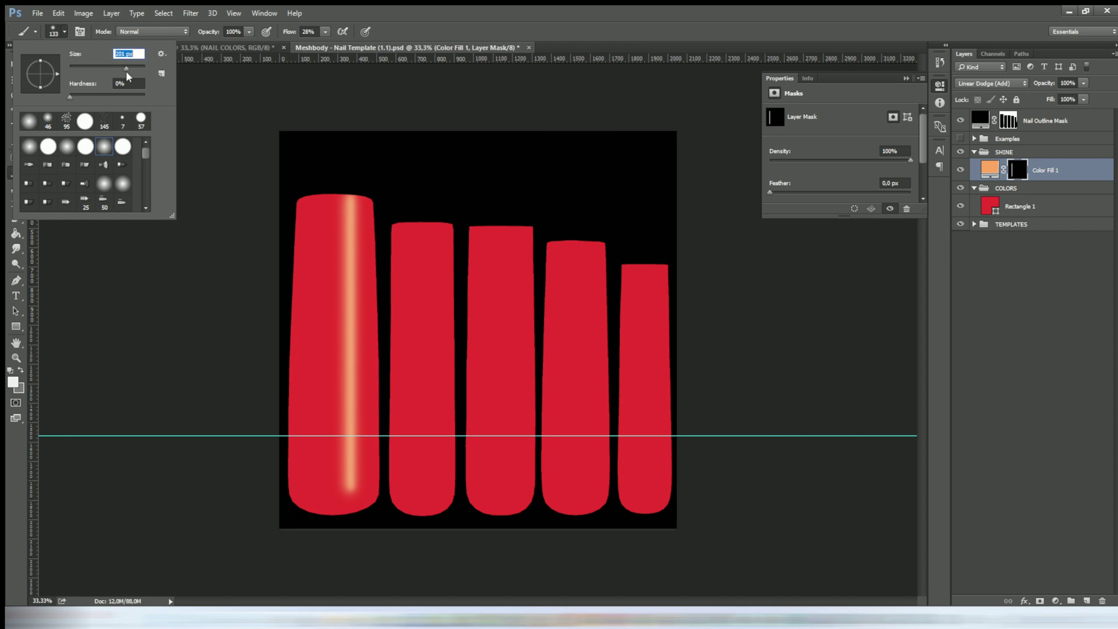
pyautogui.moveTo(135, 71); pyautogui.dragTo(136, 70)
pyautogui.moveTo(131, 67); pyautogui.dragTo(124, 68)
pyautogui.moveTo(360, 203); pyautogui.dragTo(364, 492)
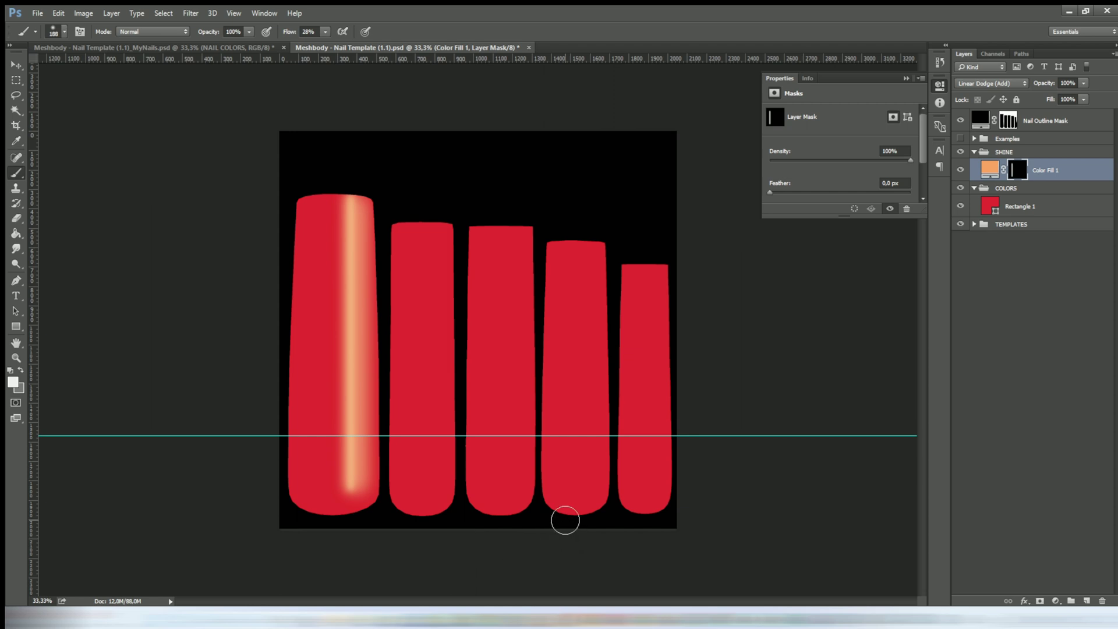
# - Set the brush to 281 px and paint a broad vertical stroke along the highlight to soften both of its sides
pyautogui.click(64, 32)
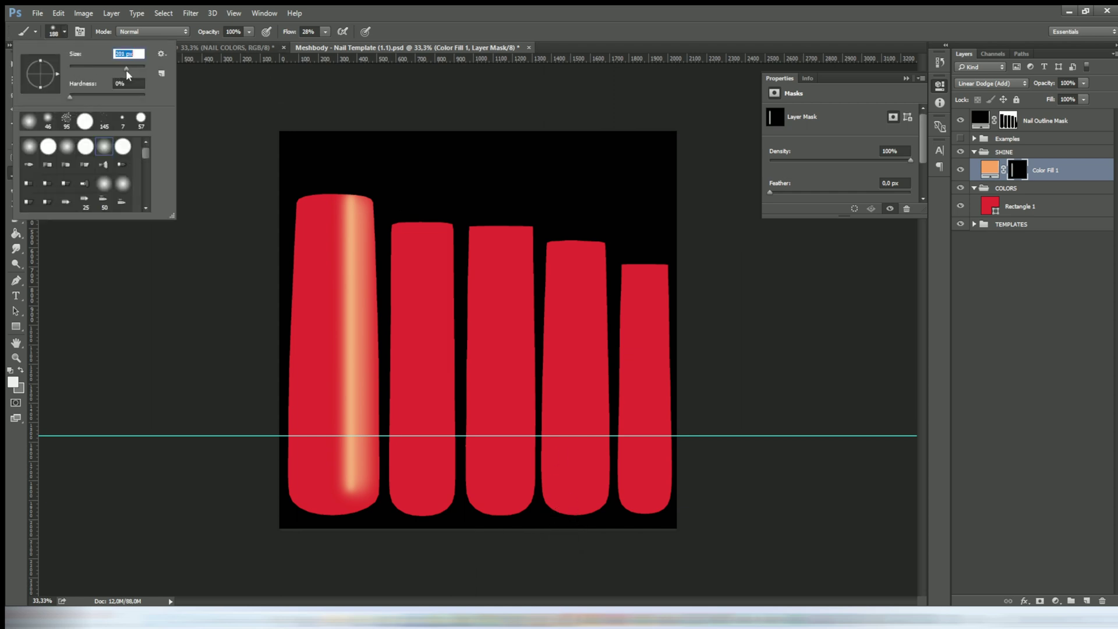
pyautogui.moveTo(127, 71); pyautogui.dragTo(130, 71)
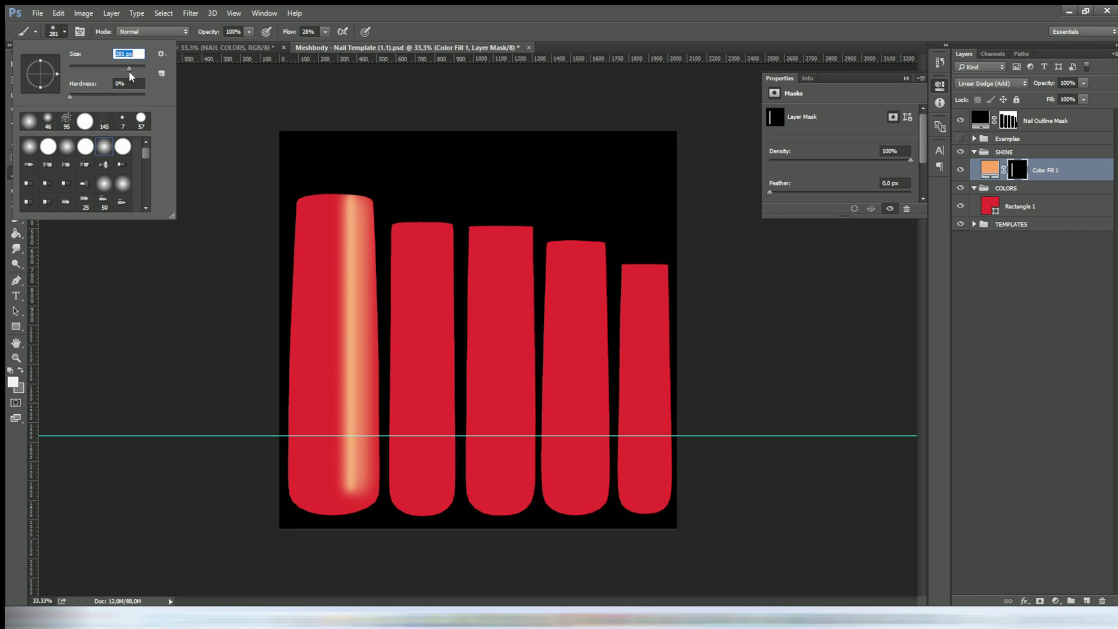
pyautogui.click(350, 208)
pyautogui.moveTo(350, 207); pyautogui.dragTo(348, 506)
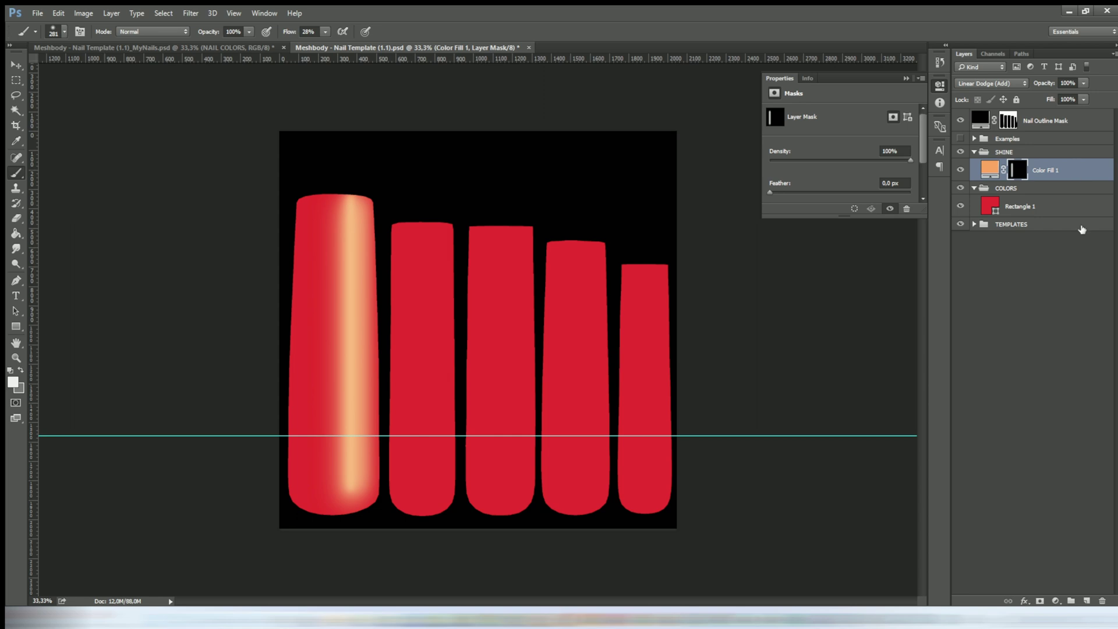
# - Reduce the brush to 34 px and add a near-white fefdfd solid colour fill layer at the top of the SHINE group
pyautogui.click(1087, 600)
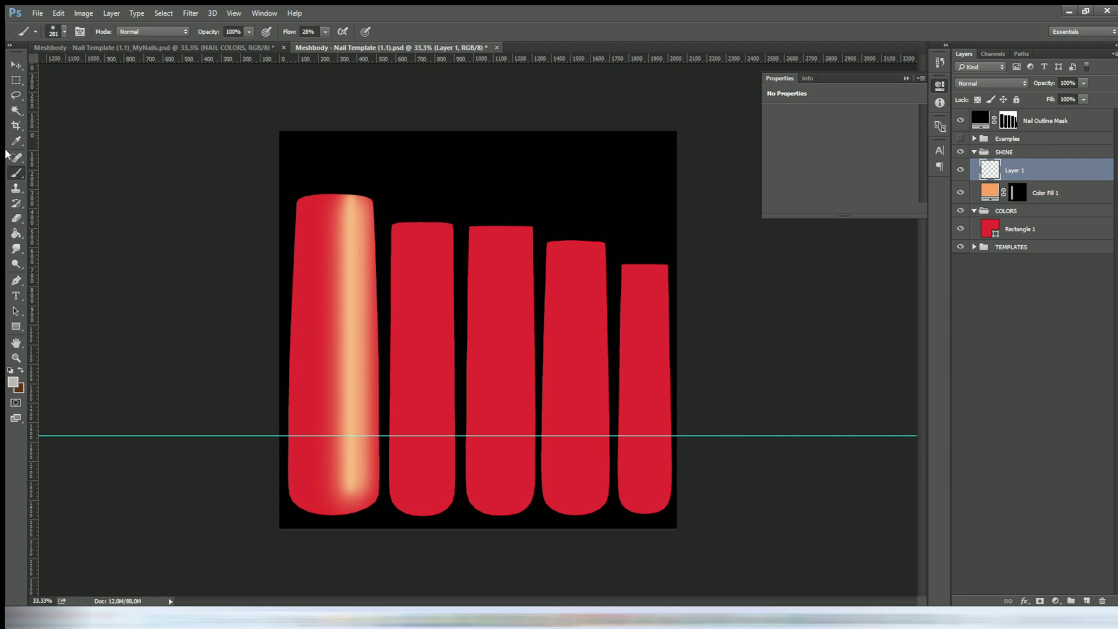
pyautogui.click(65, 32)
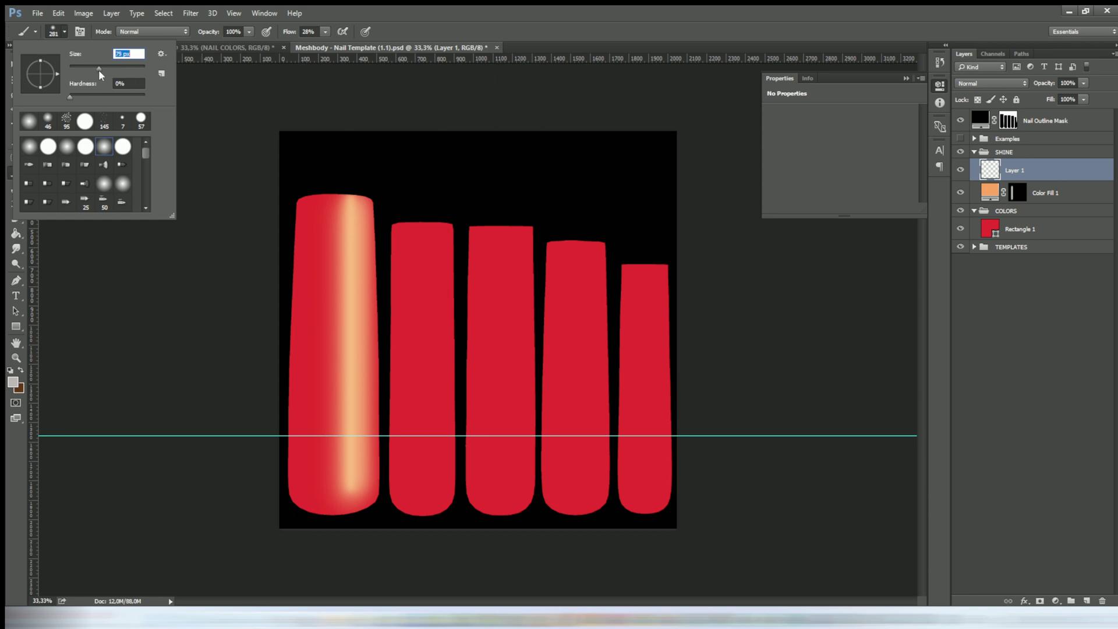
pyautogui.moveTo(99, 69); pyautogui.dragTo(93, 70)
pyautogui.click(1056, 600)
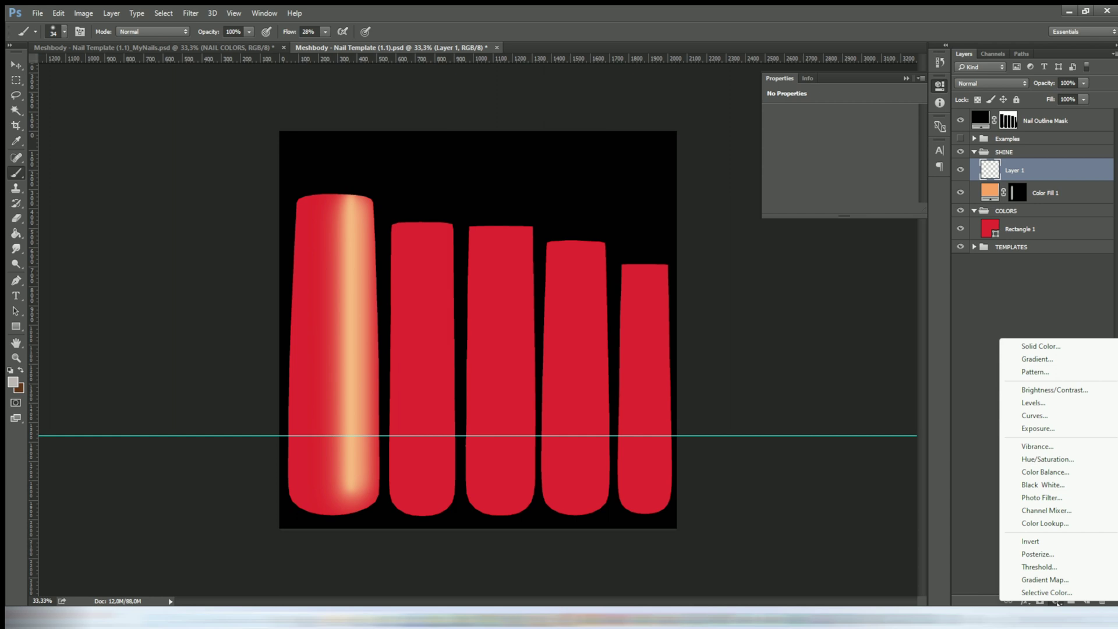
pyautogui.click(1035, 346)
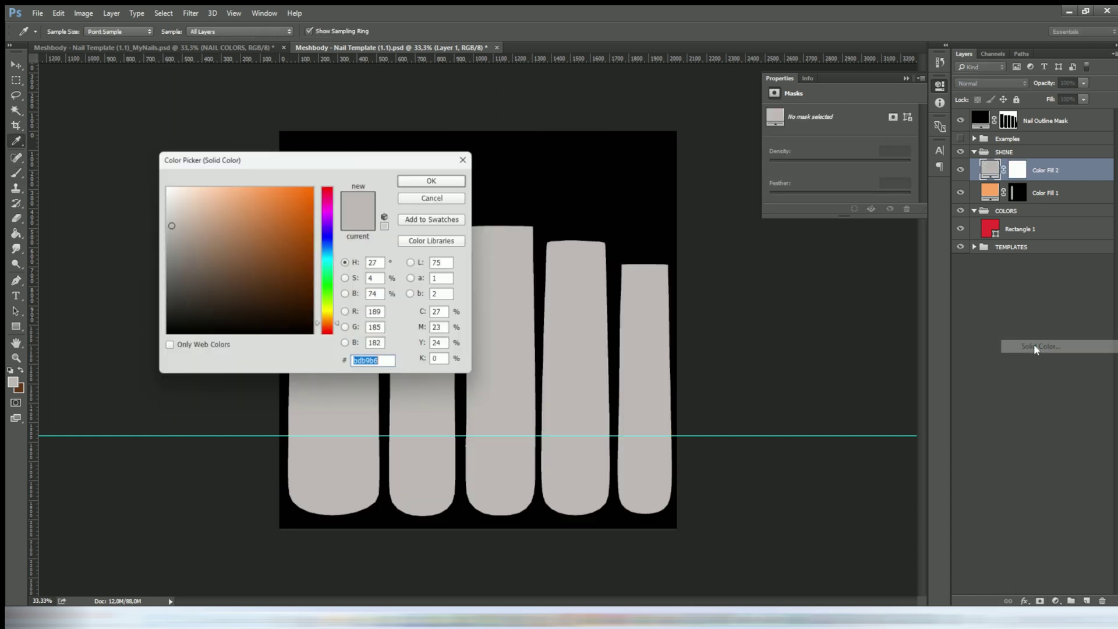
pyautogui.click(166, 188)
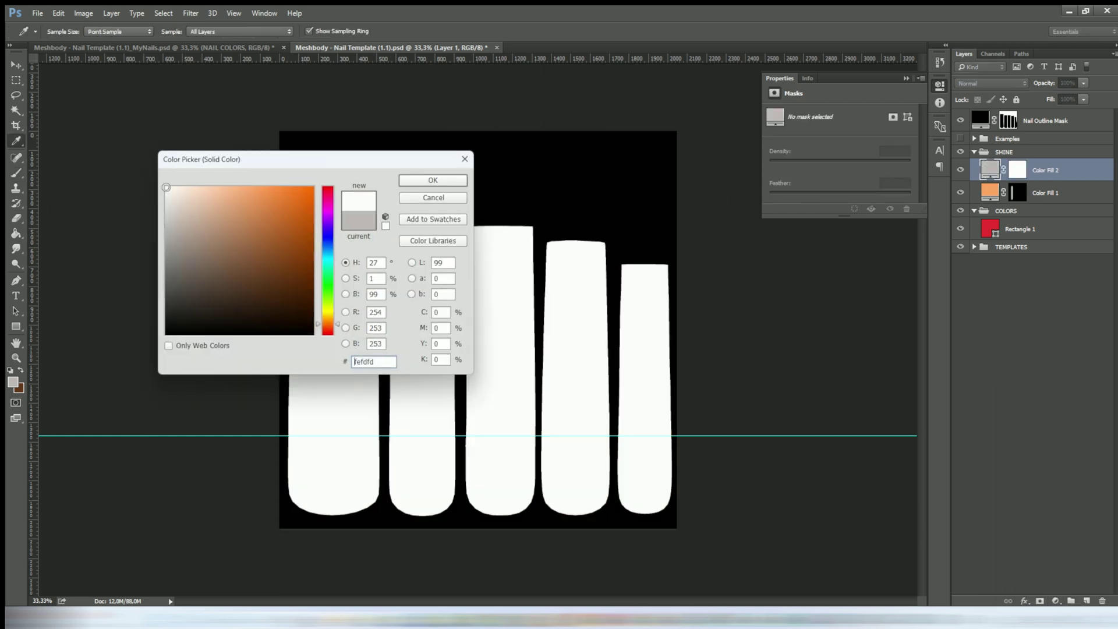
pyautogui.click(433, 180)
pyautogui.press('b')
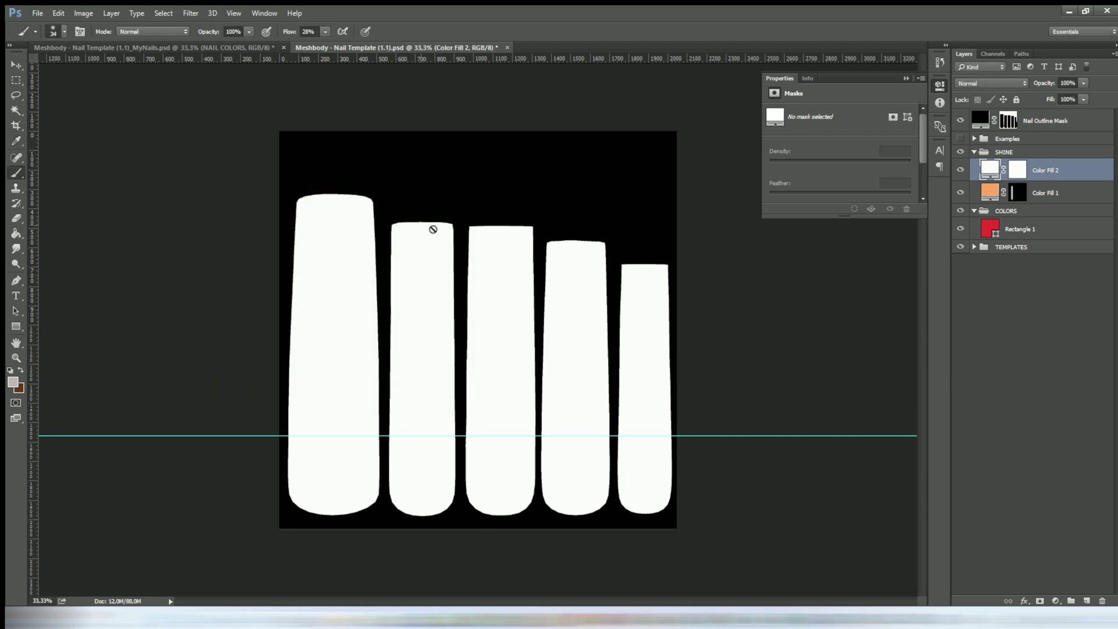
# - Invert the white fill layer's mask to black and paint a thin straight line down the centre of the orange highlight
pyautogui.click(1019, 171)
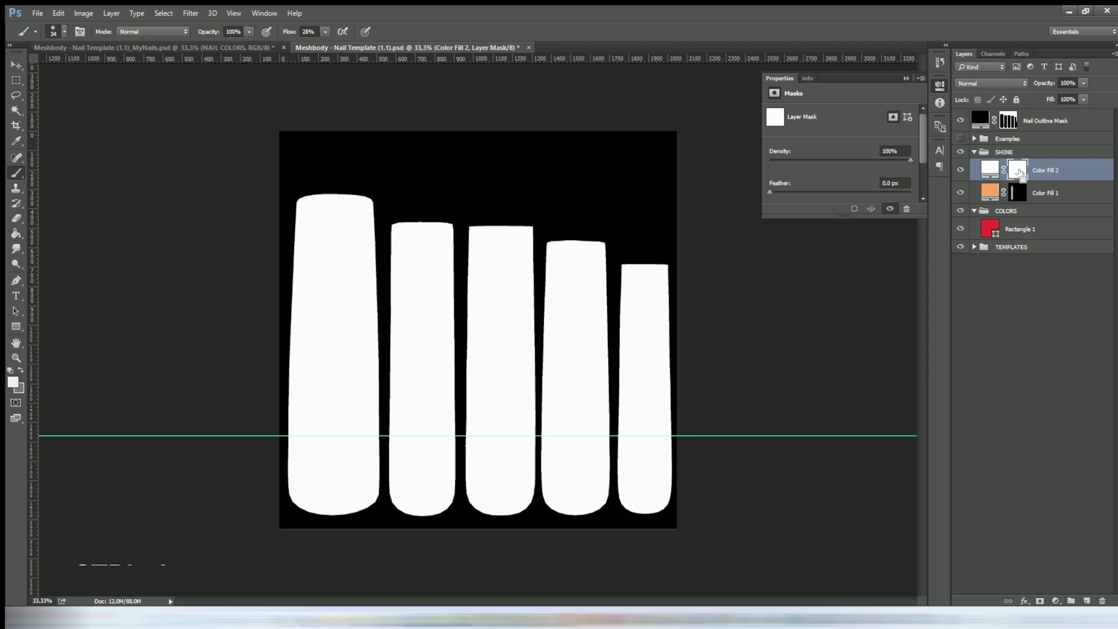
pyautogui.hotkey('ctrl', 'i')
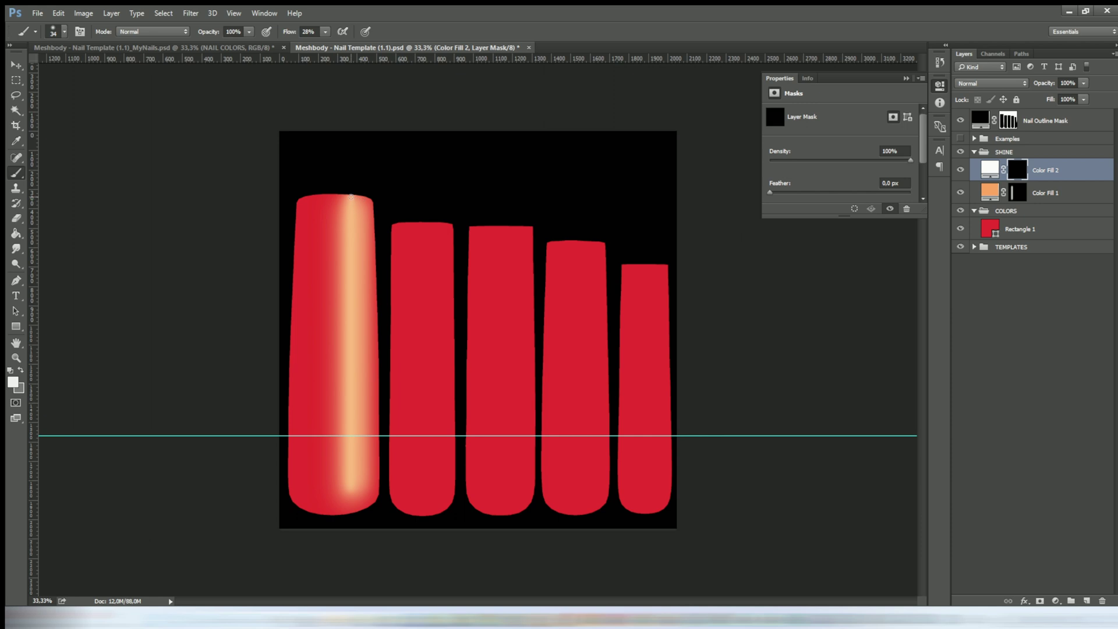
pyautogui.moveTo(351, 197); pyautogui.dragTo(353, 468)
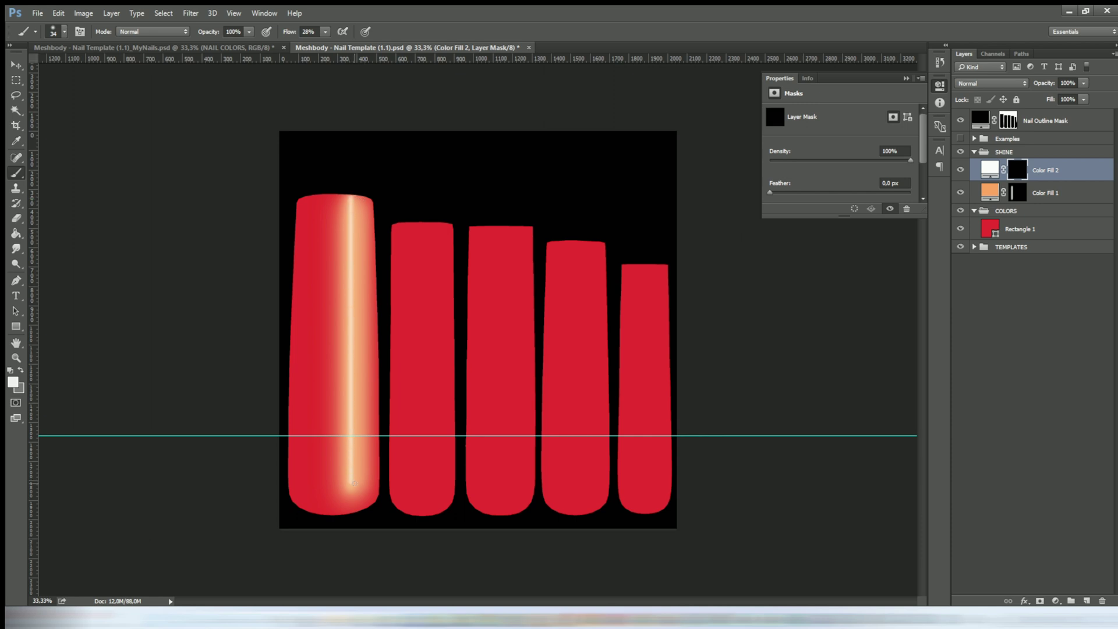
# - Soften the white fill layer's mask with a Gaussian Blur and toggle the layer's visibility to compare the highlight
pyautogui.click(191, 14)
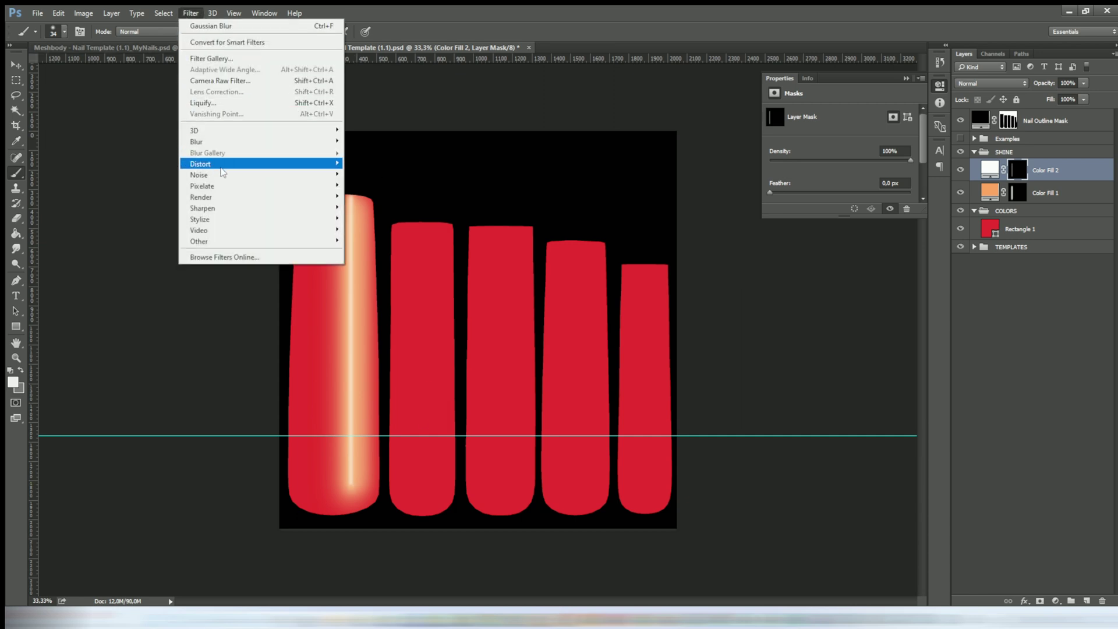
pyautogui.moveTo(225, 162)
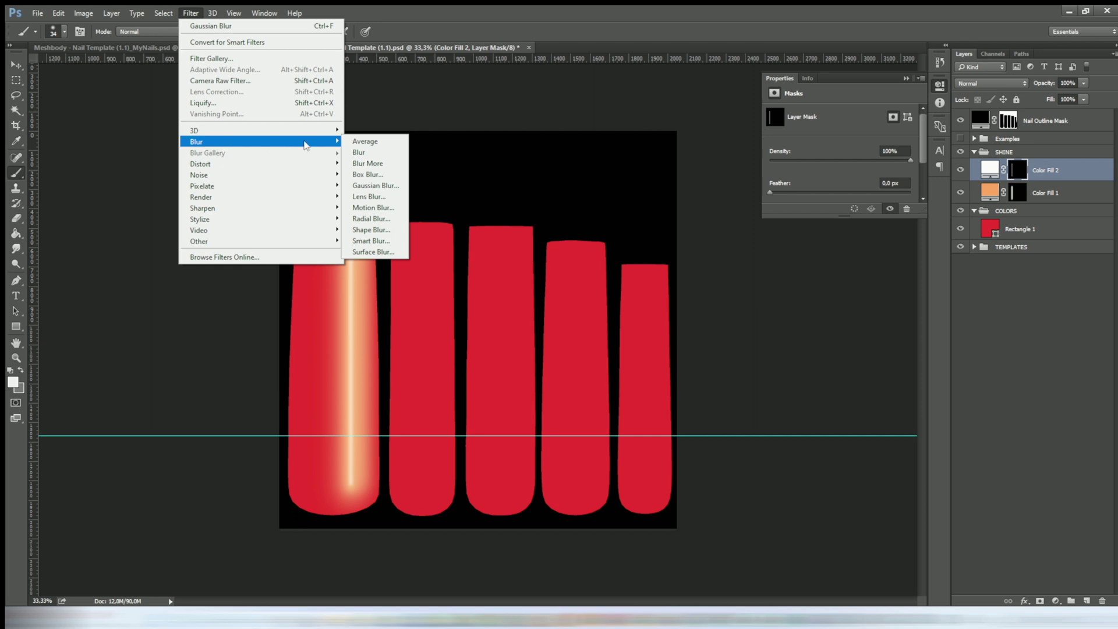
pyautogui.click(387, 186)
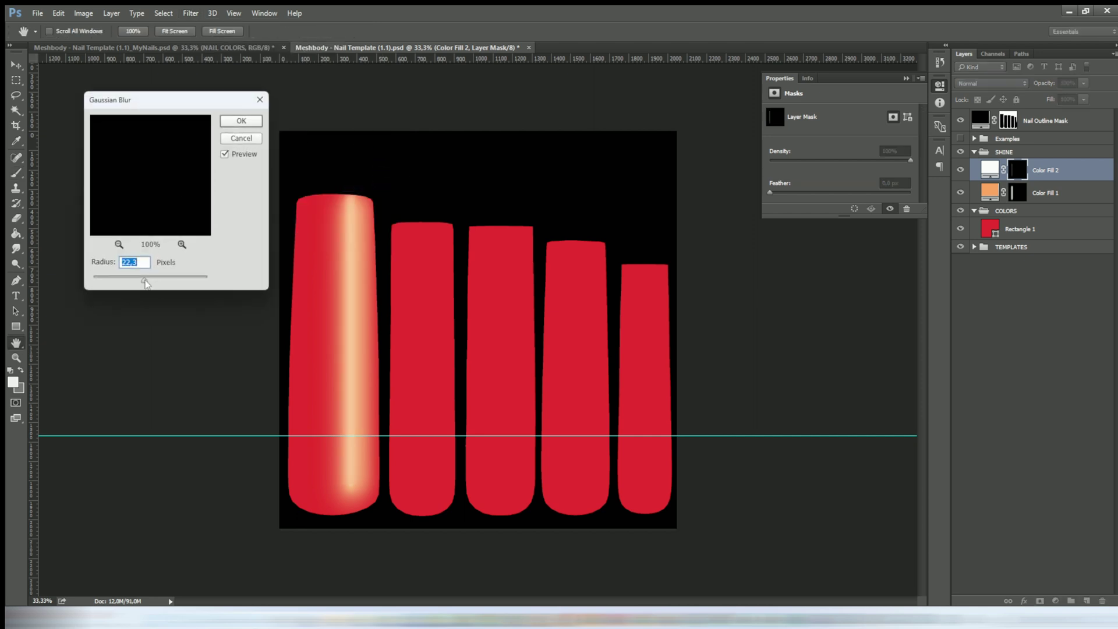
pyautogui.moveTo(147, 283); pyautogui.dragTo(143, 284)
pyautogui.click(239, 122)
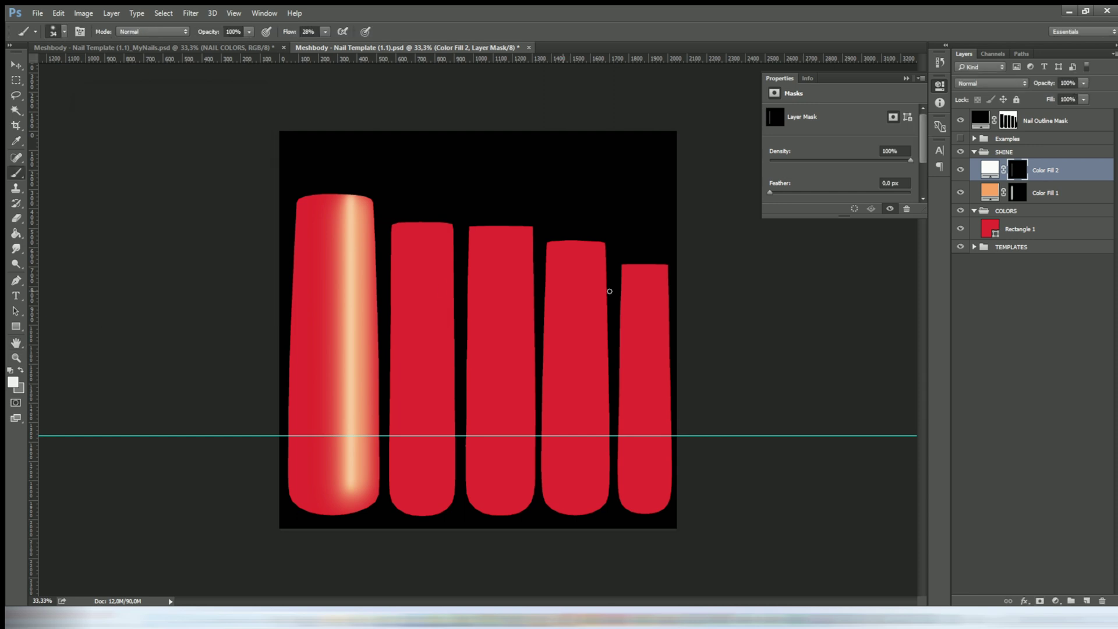
pyautogui.click(961, 170)
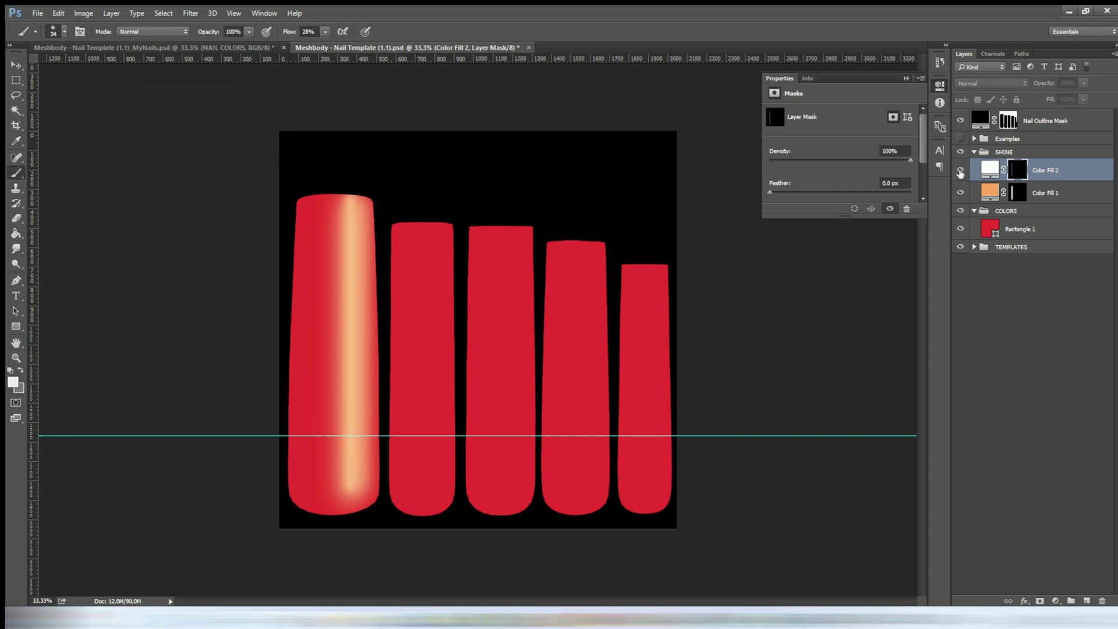
pyautogui.click(961, 171)
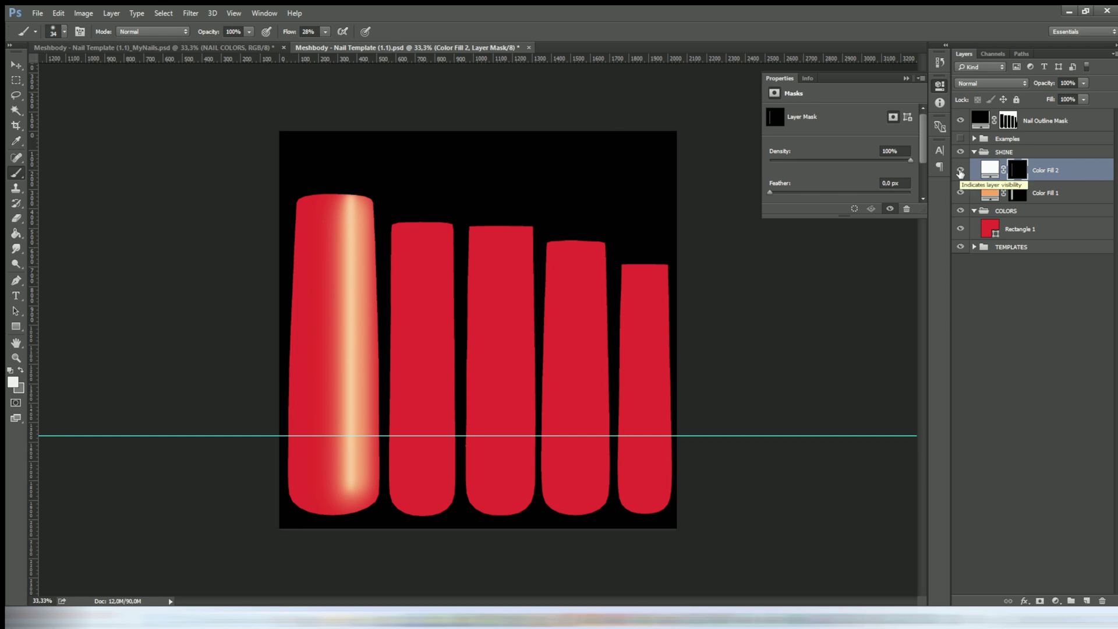
# - Change the orange Color Fill 1 layer's colour to yellow ebfb61 and reduce its opacity to 75%
pyautogui.click(992, 196)
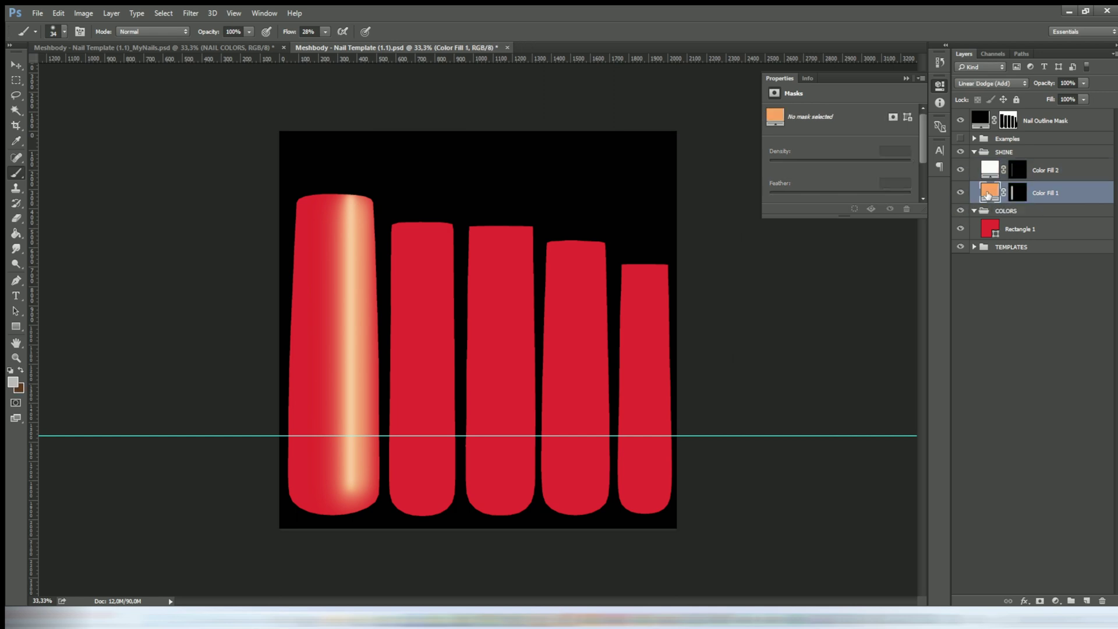
pyautogui.doubleClick(990, 194)
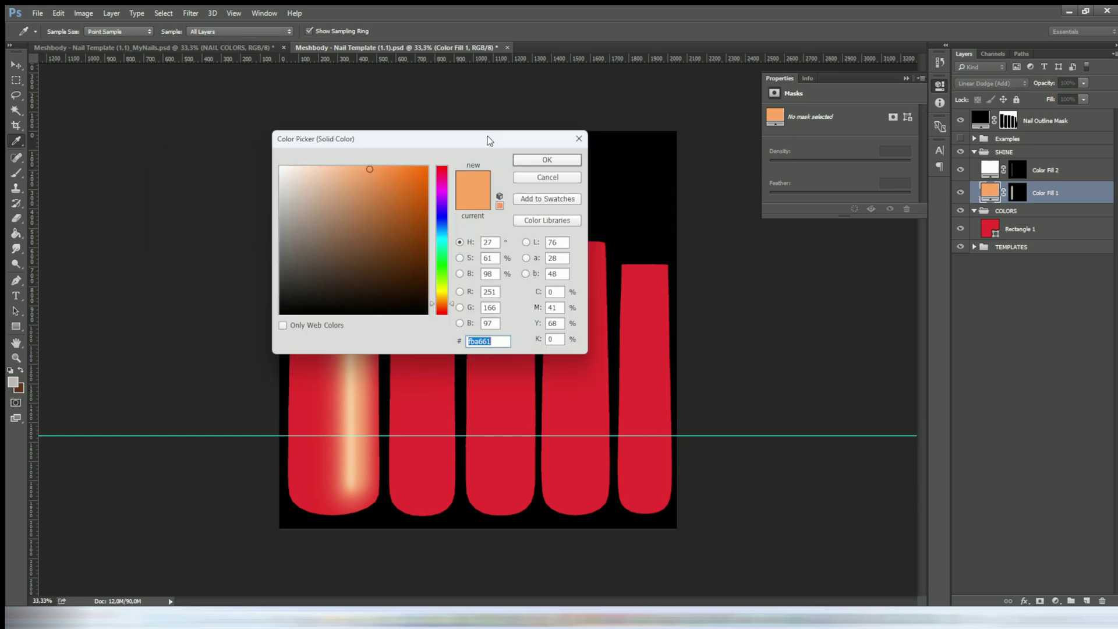
pyautogui.moveTo(751, 372)
pyautogui.mouseDown()
pyautogui.moveTo(749, 243)
pyautogui.moveTo(751, 353)
pyautogui.mouseUp()
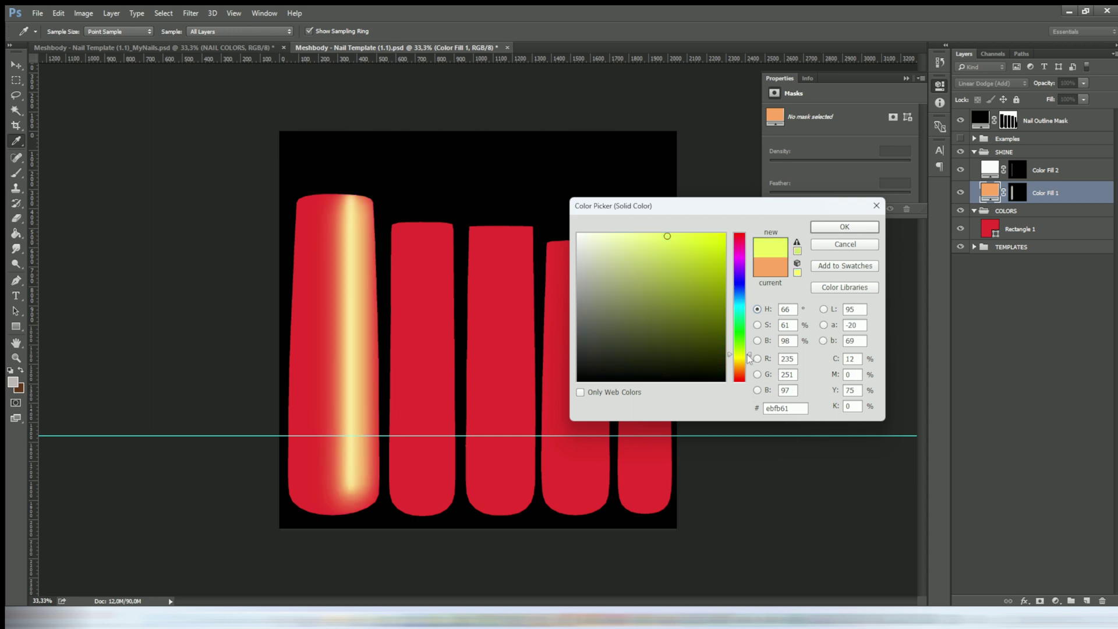
pyautogui.click(846, 228)
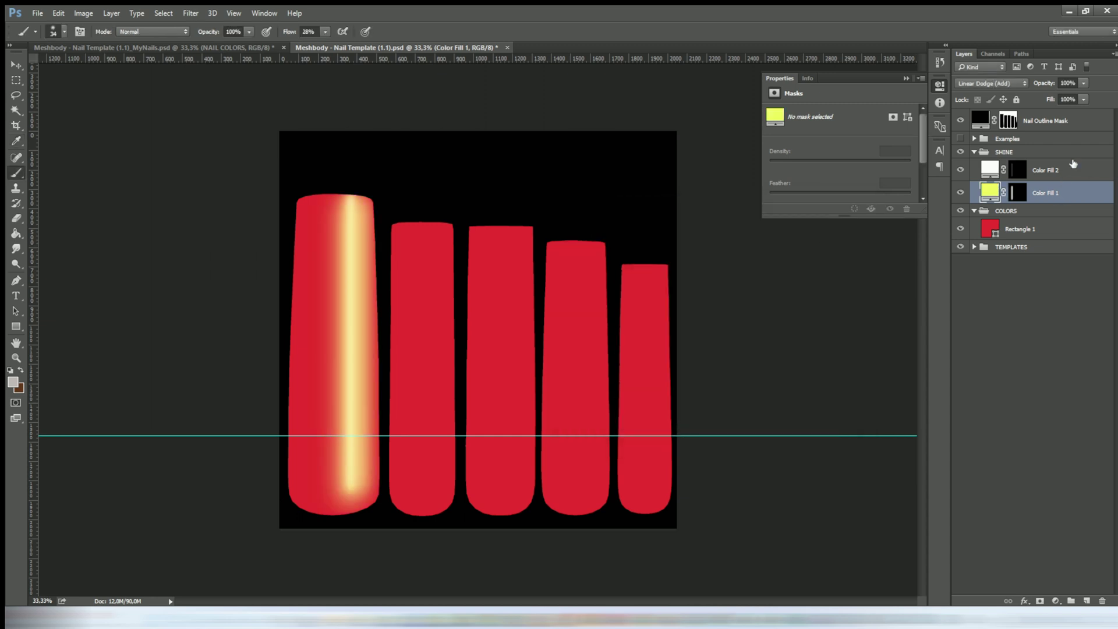
pyautogui.click(1084, 84)
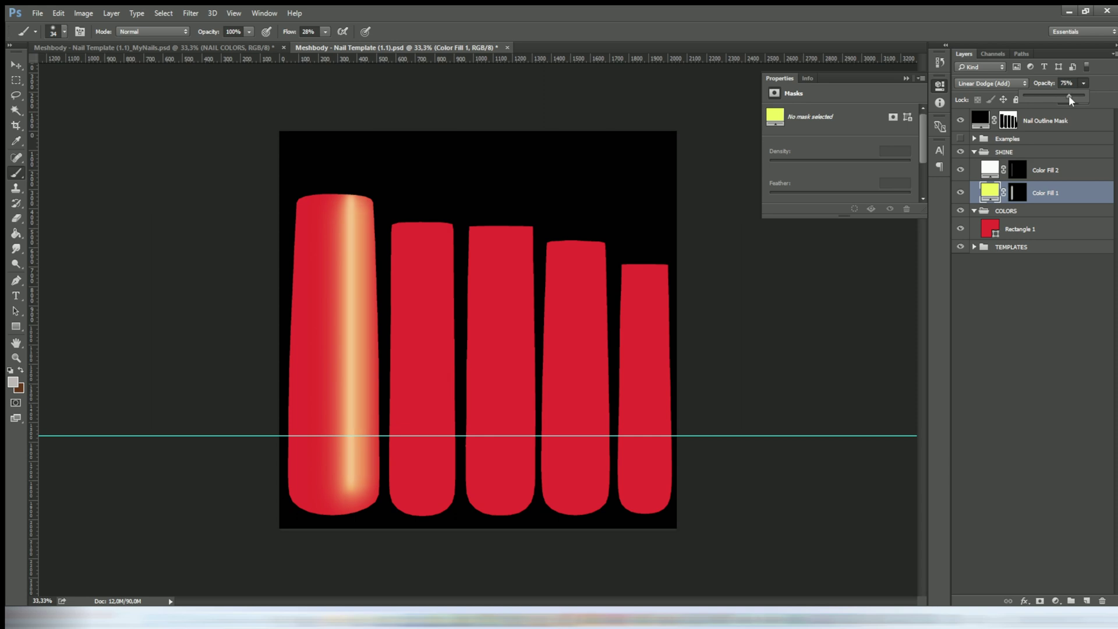
# - Reduce the fill of the white Color Fill 2 layer to 63%
pyautogui.click(1048, 169)
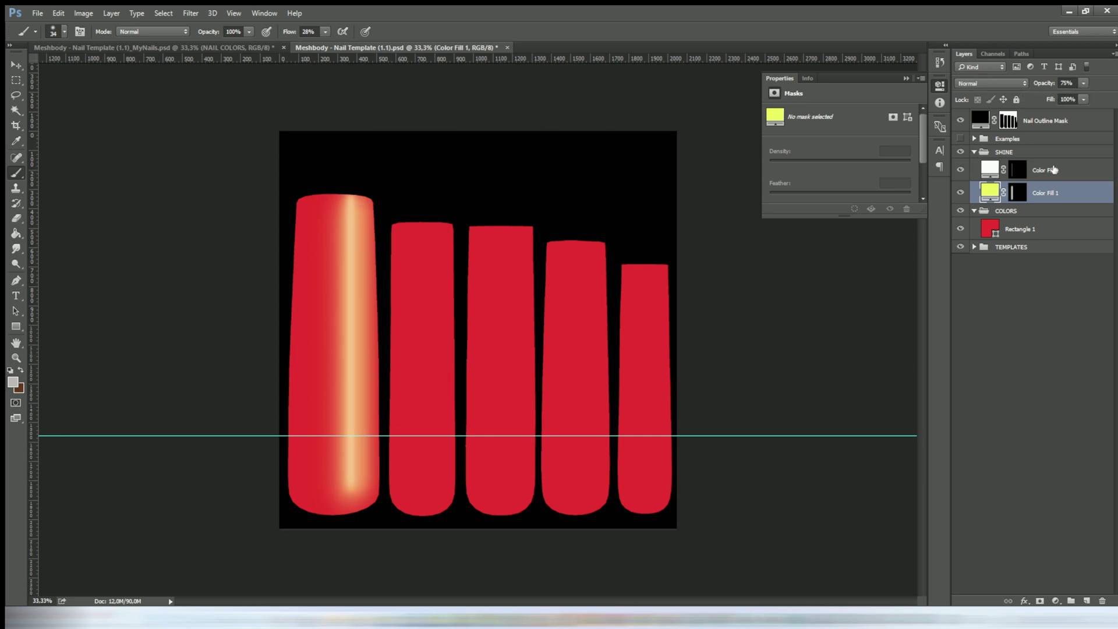
pyautogui.click(1084, 83)
pyautogui.click(1105, 100)
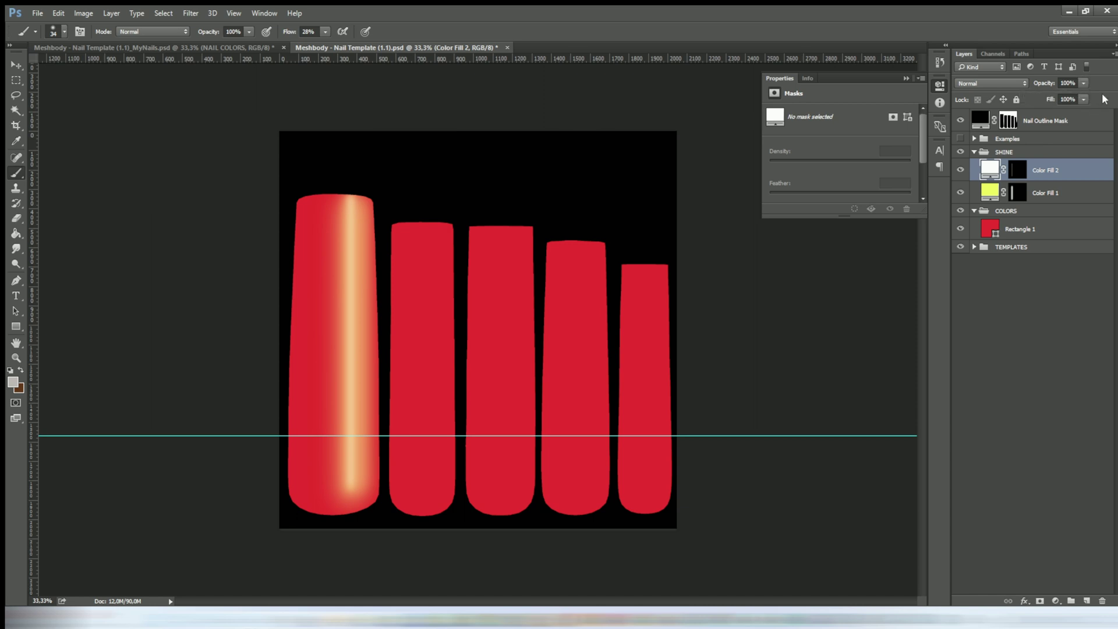
pyautogui.click(1084, 99)
# - Duplicate Color Fill 1 and move the copy right onto the second nail, slightly right of its centre
pyautogui.rightClick(1062, 192)
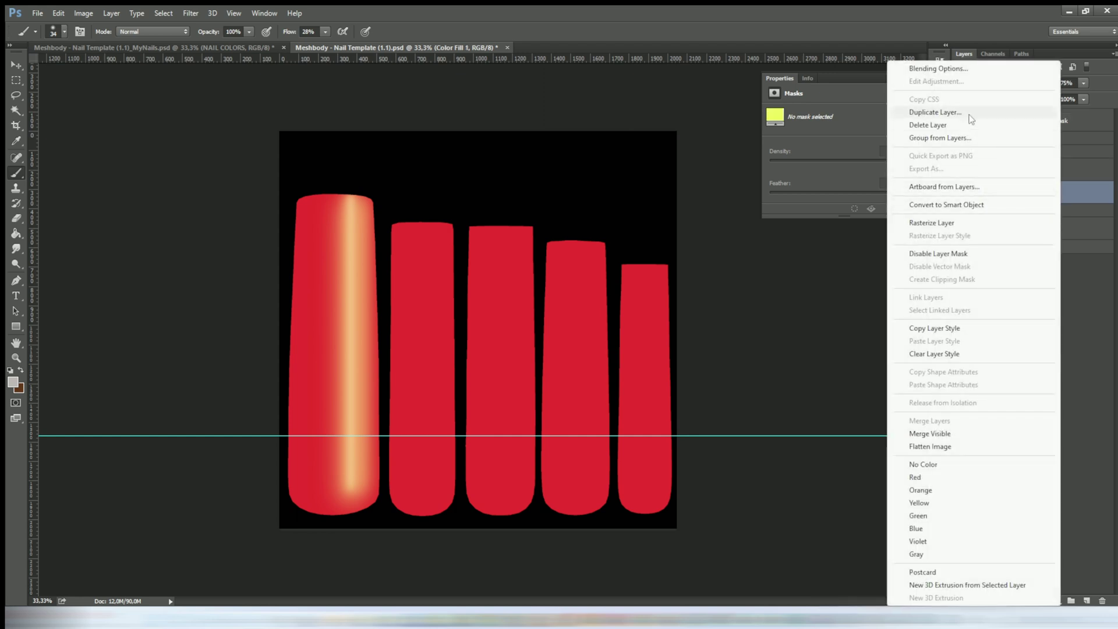
pyautogui.click(970, 113)
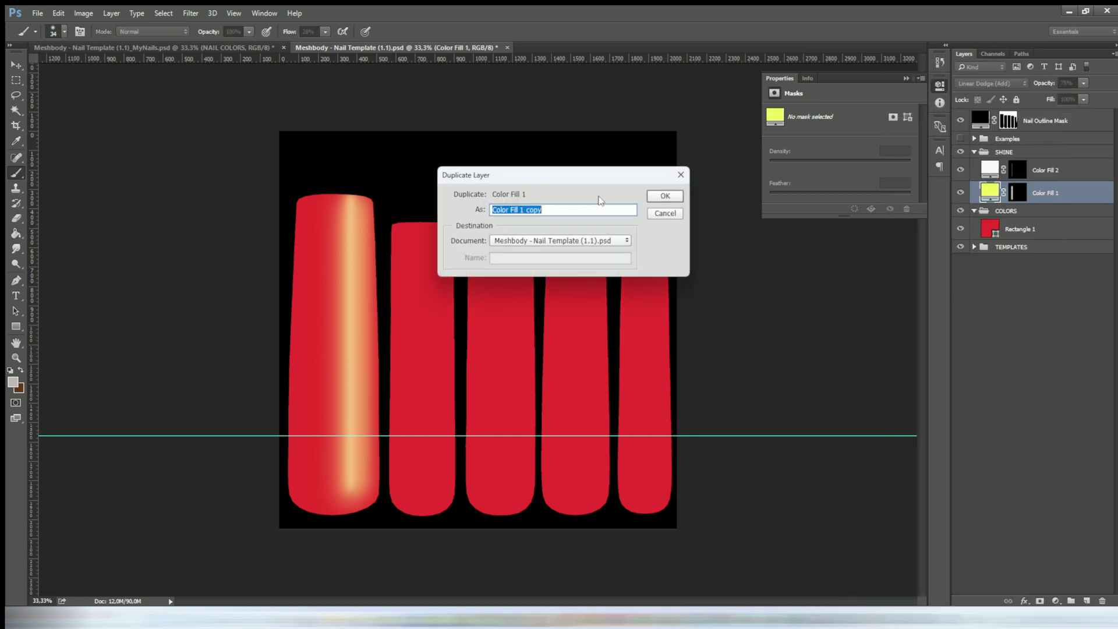
pyautogui.click(666, 196)
pyautogui.click(16, 67)
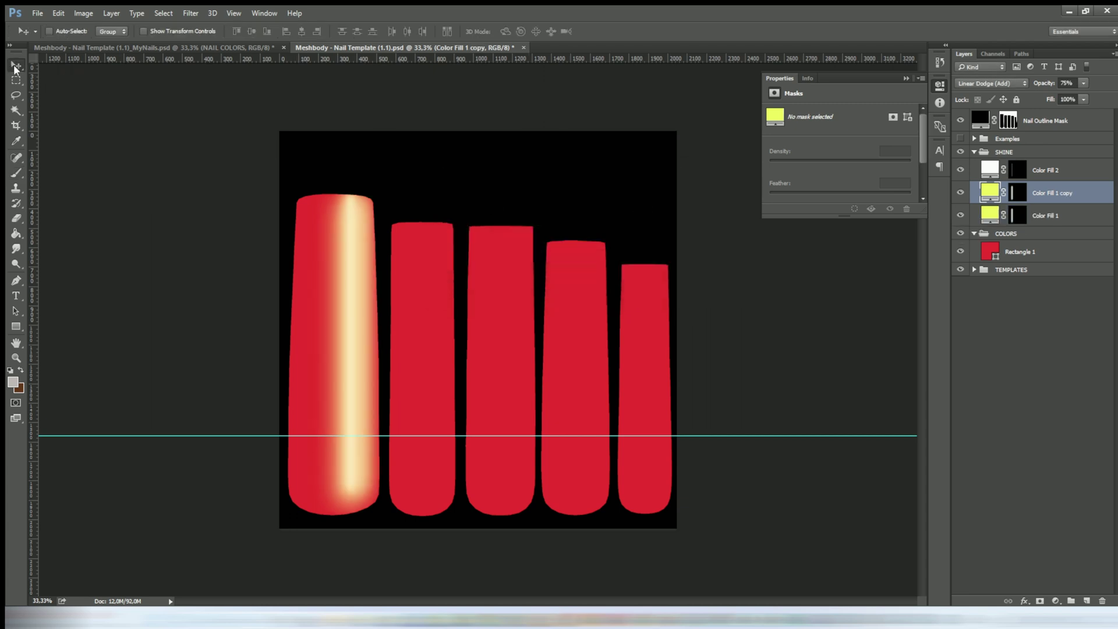
pyautogui.hotkey('shift', 'Right')
pyautogui.hotkey('shift', 'Right')
pyautogui.hotkey('shift', 'Right')
pyautogui.hotkey('shift', 'Right')
pyautogui.hotkey('shift', 'Right')
pyautogui.hotkey('shift', 'Right')
pyautogui.hotkey('shift', 'Right')
pyautogui.hotkey('shift', 'Right')
pyautogui.hotkey('shift', 'Right')
pyautogui.hotkey('shift', 'Right')
pyautogui.hotkey('shift', 'Right')
pyautogui.hotkey('shift', 'Right')
pyautogui.hotkey('shift', 'Right')
pyautogui.hotkey('shift', 'Right')
pyautogui.hotkey('shift', 'Right')
pyautogui.hotkey('shift', 'Right')
pyautogui.hotkey('shift', 'Right')
pyautogui.hotkey('shift', 'Right')
pyautogui.hotkey('shift', 'Right')
pyautogui.hotkey('shift', 'Right')
pyautogui.hotkey('shift', 'Right')
pyautogui.hotkey('shift', 'Right')
pyautogui.hotkey('shift', 'Right')
pyautogui.hotkey('shift', 'Right')
pyautogui.hotkey('shift', 'Right')
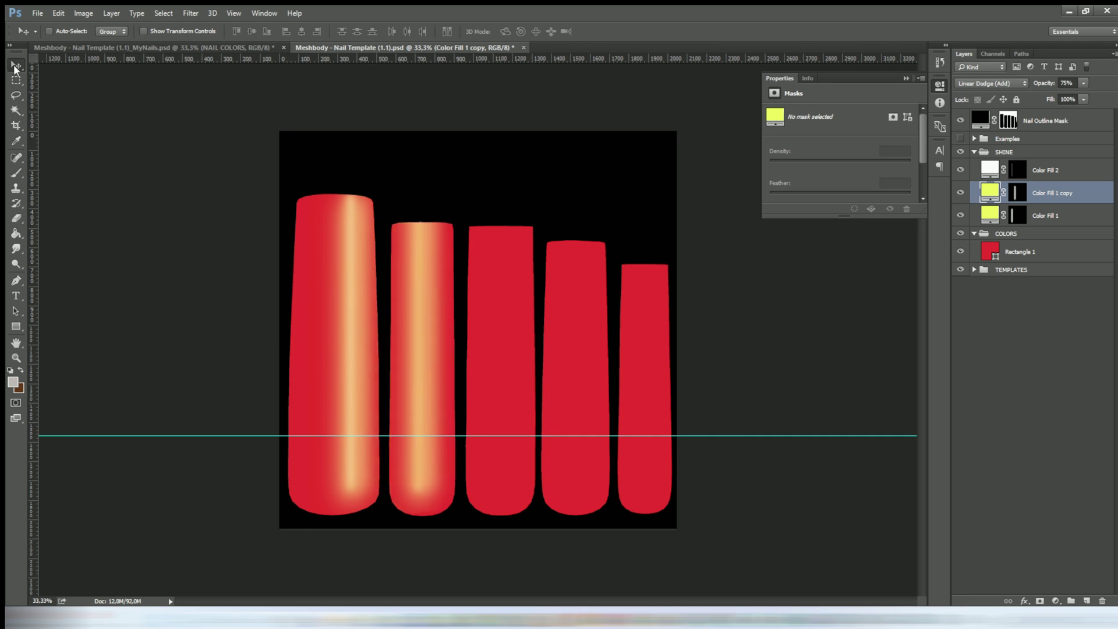
pyautogui.hotkey('shift', 'Right')
pyautogui.hotkey('shift', 'Right')
pyautogui.hotkey('shift', 'Right')
pyautogui.hotkey('shift', 'Right')
pyautogui.hotkey('shift', 'Right')
pyautogui.hotkey('shift', 'Right')
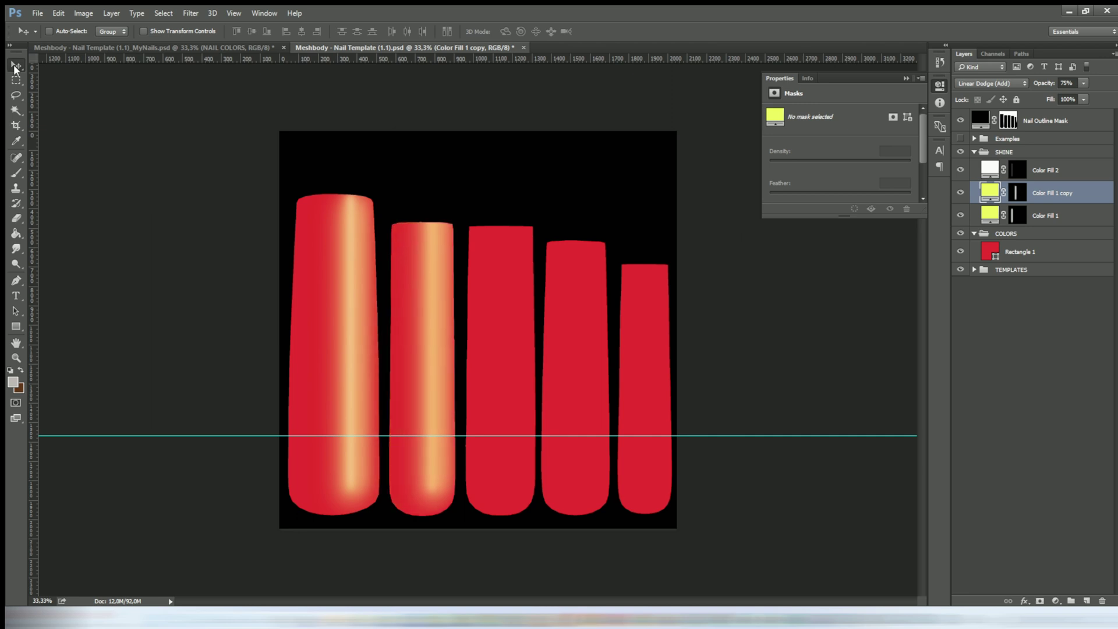
# - Duplicate the second nail's yellow highlight layer and move the copy right onto the third nail
pyautogui.rightClick(1042, 198)
pyautogui.click(932, 112)
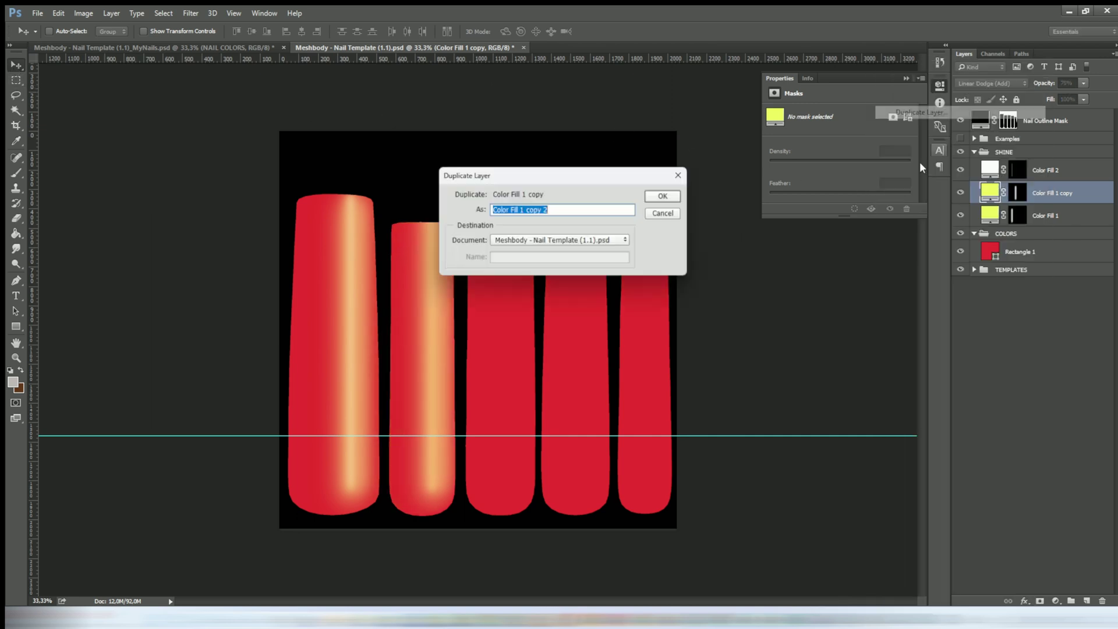
pyautogui.click(661, 195)
pyautogui.hotkey('shift', 'Right')
pyautogui.hotkey('shift', 'Right')
pyautogui.hotkey('shift', 'Right')
pyautogui.hotkey('shift', 'Right')
pyautogui.hotkey('shift', 'Right')
pyautogui.hotkey('shift', 'Right')
pyautogui.hotkey('shift', 'Right')
pyautogui.hotkey('shift', 'Right')
pyautogui.hotkey('shift', 'Right')
pyautogui.hotkey('shift', 'Right')
pyautogui.hotkey('shift', 'Right')
pyautogui.hotkey('shift', 'Right')
pyautogui.hotkey('shift', 'Right')
pyautogui.hotkey('shift', 'Right')
pyautogui.hotkey('shift', 'Right')
# - Duplicate the third nail's yellow highlight layer and move the copy right onto the fourth nail
pyautogui.rightClick(1057, 192)
pyautogui.click(932, 112)
pyautogui.click(660, 195)
pyautogui.hotkey('shift', 'Right')
pyautogui.hotkey('shift', 'Right')
pyautogui.hotkey('shift', 'Right')
pyautogui.hotkey('shift', 'Right')
pyautogui.hotkey('shift', 'Right')
pyautogui.hotkey('shift', 'Right')
pyautogui.hotkey('shift', 'Right')
pyautogui.hotkey('shift', 'Right')
pyautogui.hotkey('shift', 'Right')
pyautogui.hotkey('shift', 'Right')
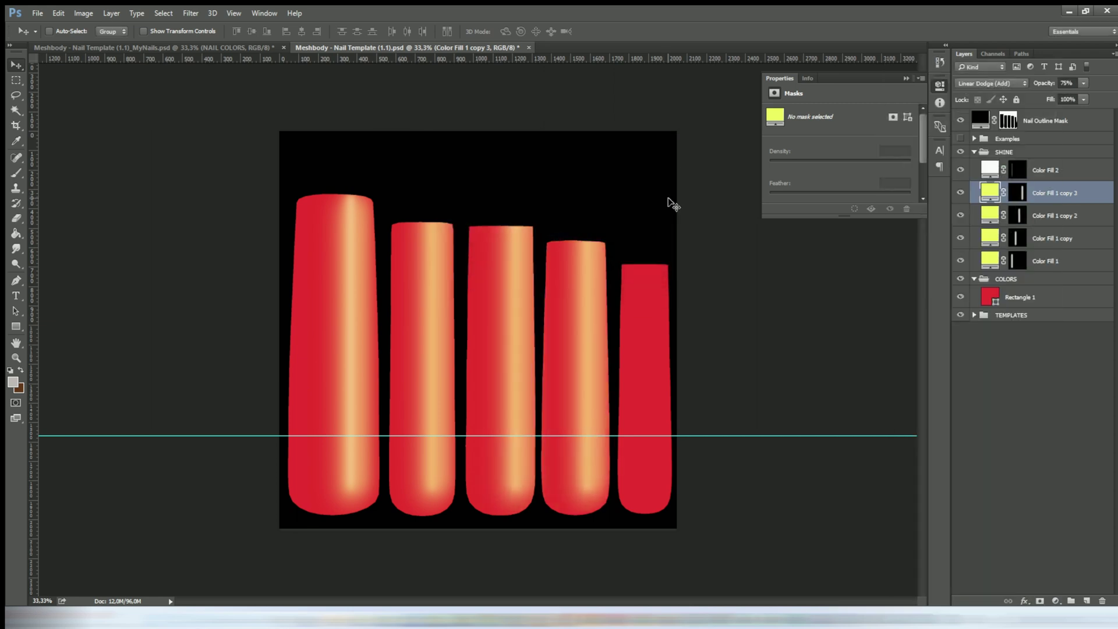
# - Duplicate the fourth nail's yellow highlight layer and move the copy right onto the fifth nail
pyautogui.rightClick(1057, 193)
pyautogui.click(932, 112)
pyautogui.click(659, 195)
pyautogui.hotkey('shift', 'Right')
pyautogui.hotkey('shift', 'Right')
pyautogui.hotkey('shift', 'Right')
pyautogui.hotkey('shift', 'Right')
pyautogui.hotkey('shift', 'Right')
pyautogui.hotkey('shift', 'Right')
pyautogui.hotkey('shift', 'Right')
pyautogui.hotkey('shift', 'Right')
pyautogui.hotkey('shift', 'Right')
pyautogui.hotkey('shift', 'Right')
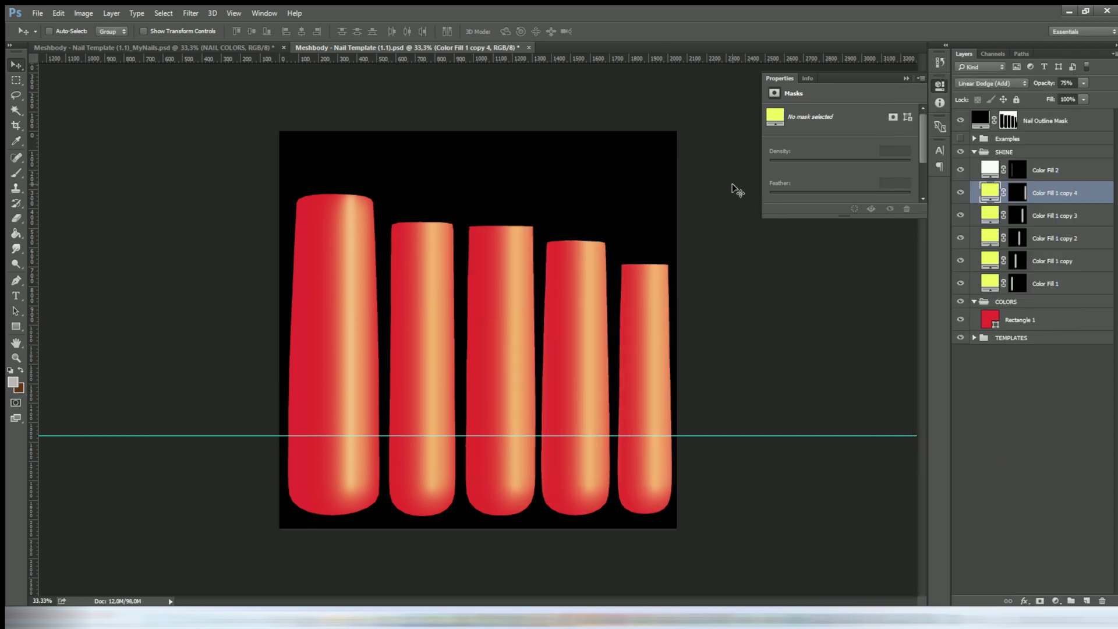
# - Narrow the fifth nail's yellow highlight slightly from its right side with Free Transform
pyautogui.hotkey('alt', '[')
pyautogui.click(1050, 195)
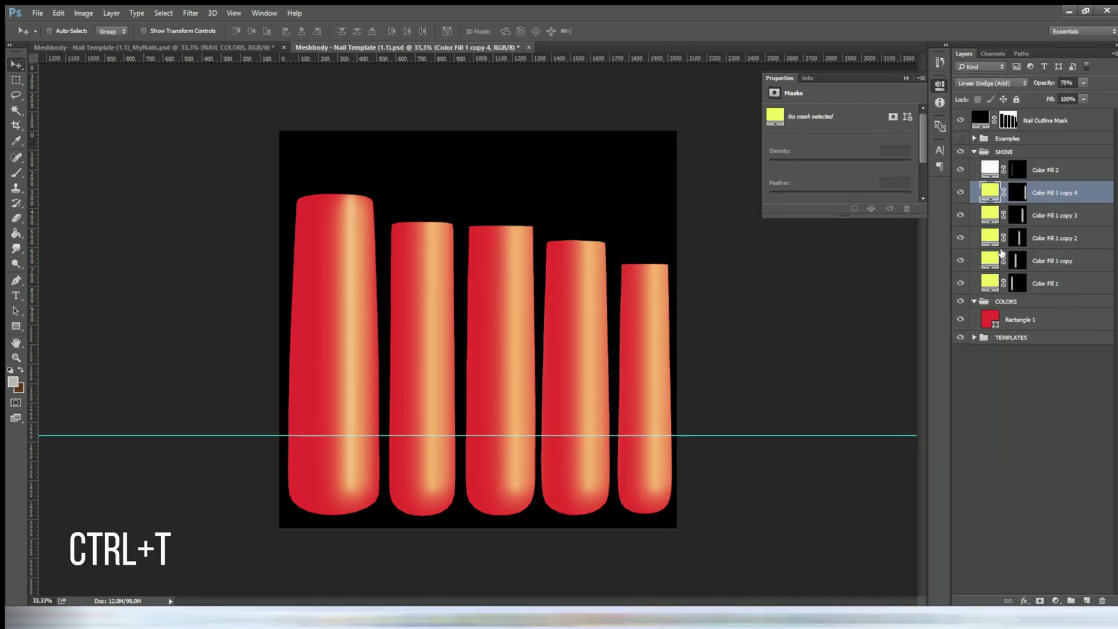
pyautogui.hotkey('ctrl', 't')
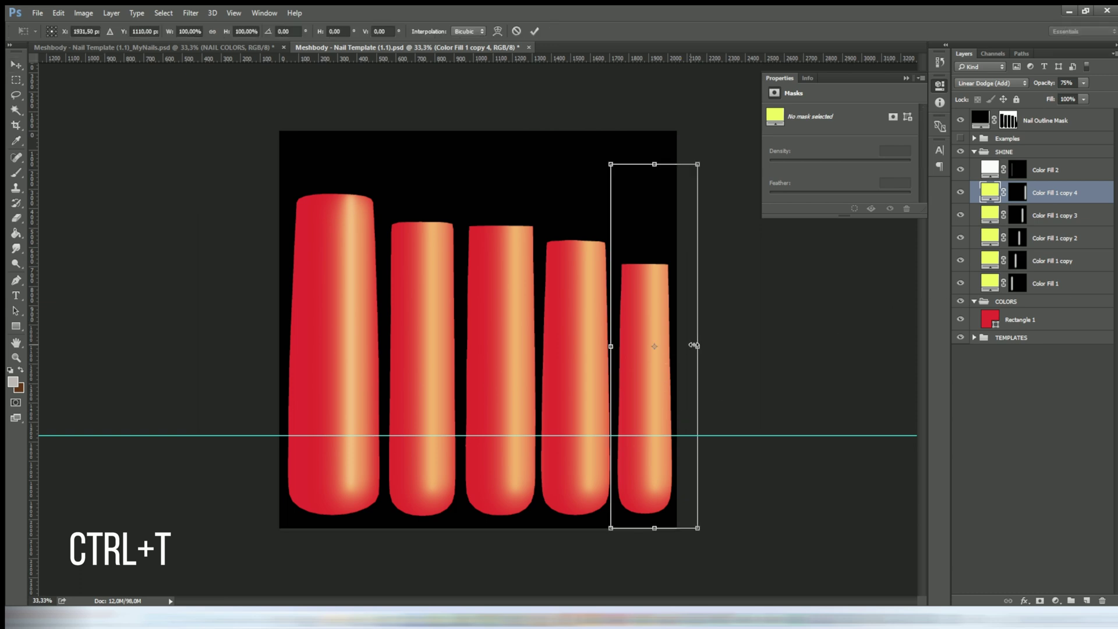
pyautogui.moveTo(698, 347); pyautogui.dragTo(691, 347)
pyautogui.press('Return')
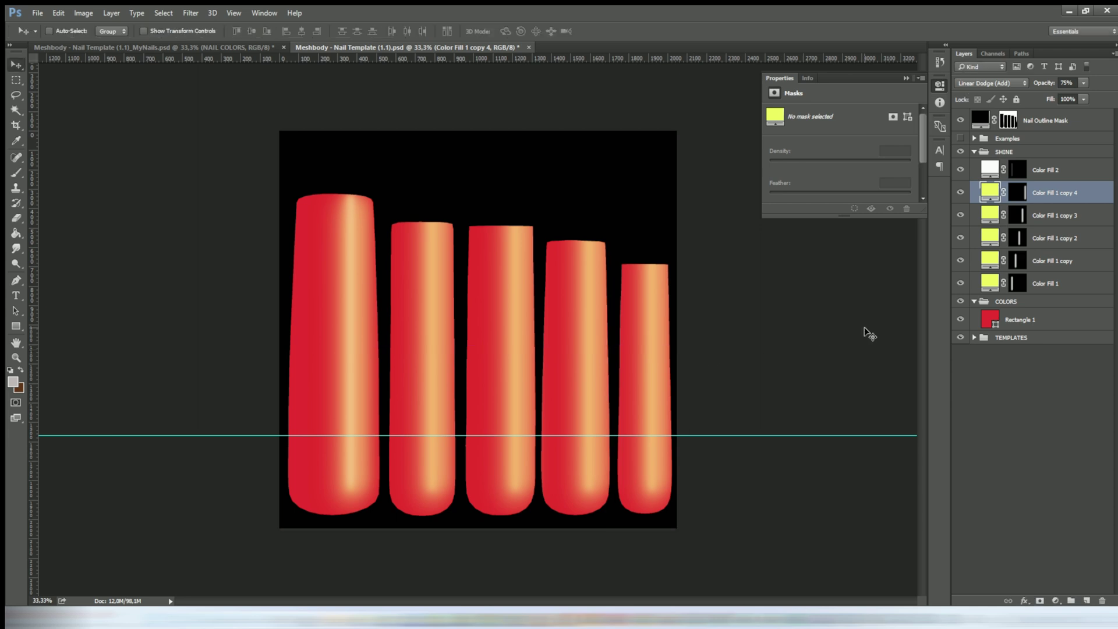
# - Narrow the yellow highlights on the fourth and third nails slightly from their right sides with Free Transform
pyautogui.click(1046, 216)
pyautogui.hotkey('ctrl', 't')
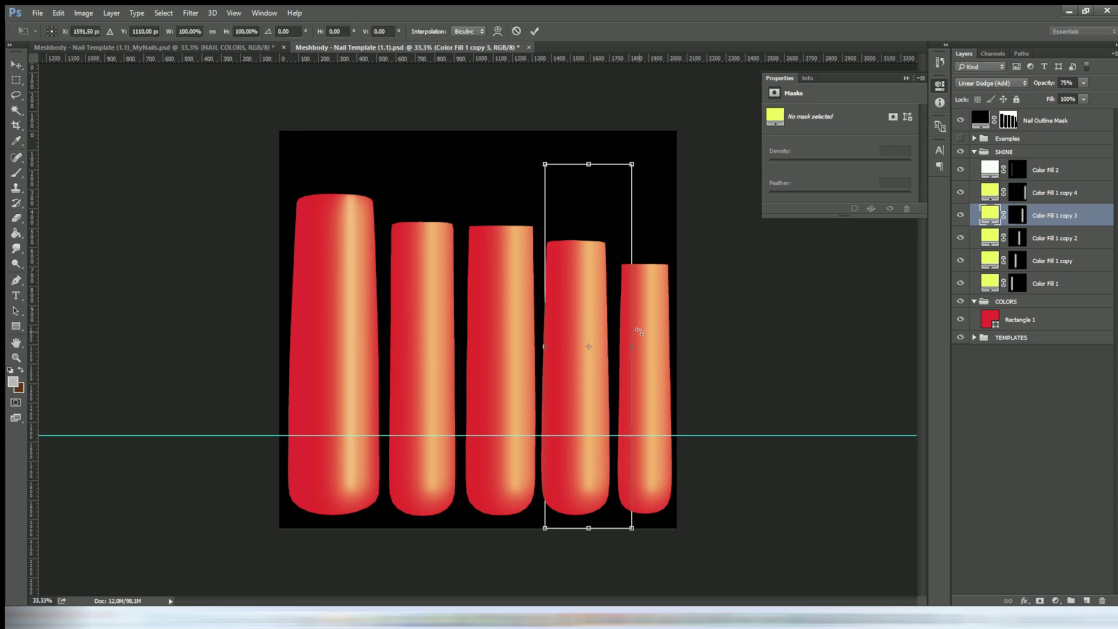
pyautogui.moveTo(657, 347); pyautogui.dragTo(637, 348)
pyautogui.press('Return')
pyautogui.click(1046, 239)
pyautogui.hotkey('ctrl', 't')
pyautogui.moveTo(558, 346); pyautogui.dragTo(552, 347)
pyautogui.press('Return')
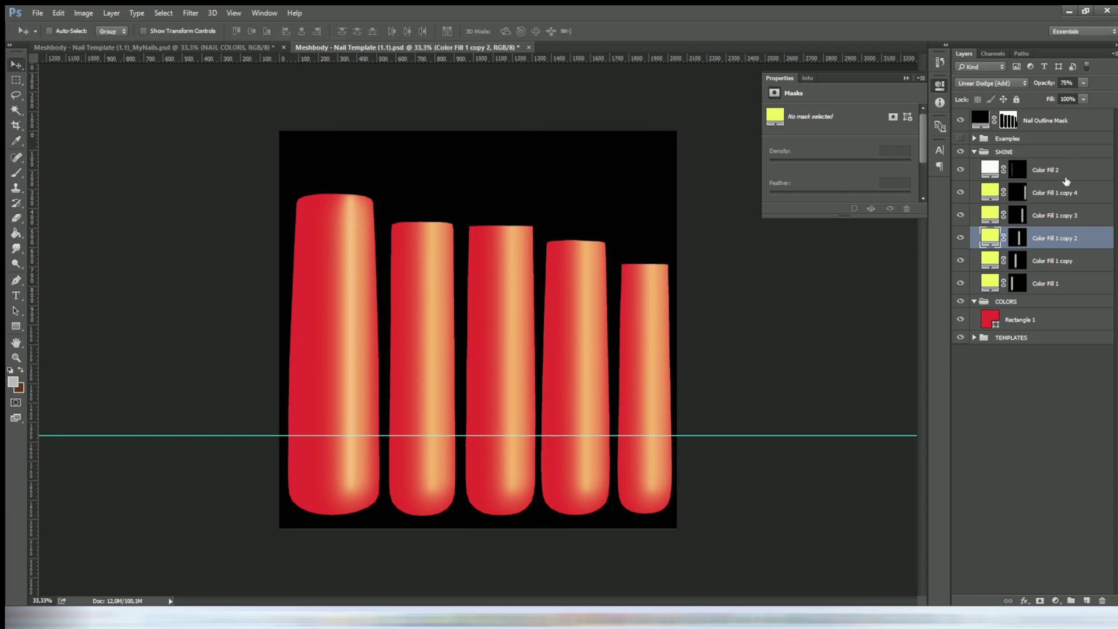
# - Duplicate the white Color Fill 2 layer and move the copy right onto the second nail's highlight
pyautogui.click(1061, 172)
pyautogui.rightClick(1061, 172)
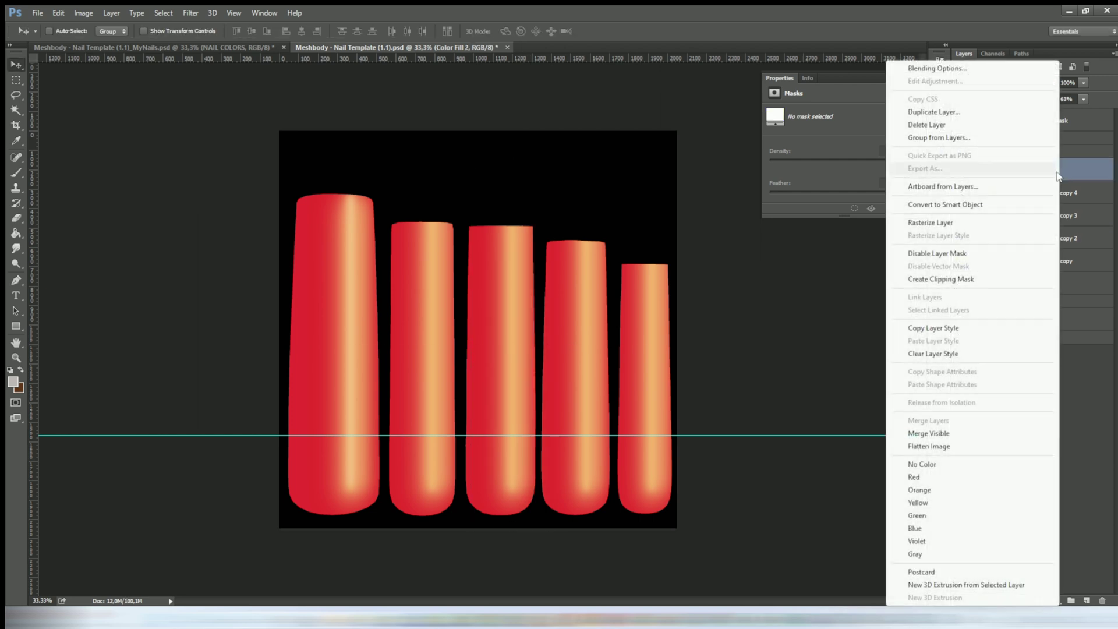
pyautogui.click(990, 112)
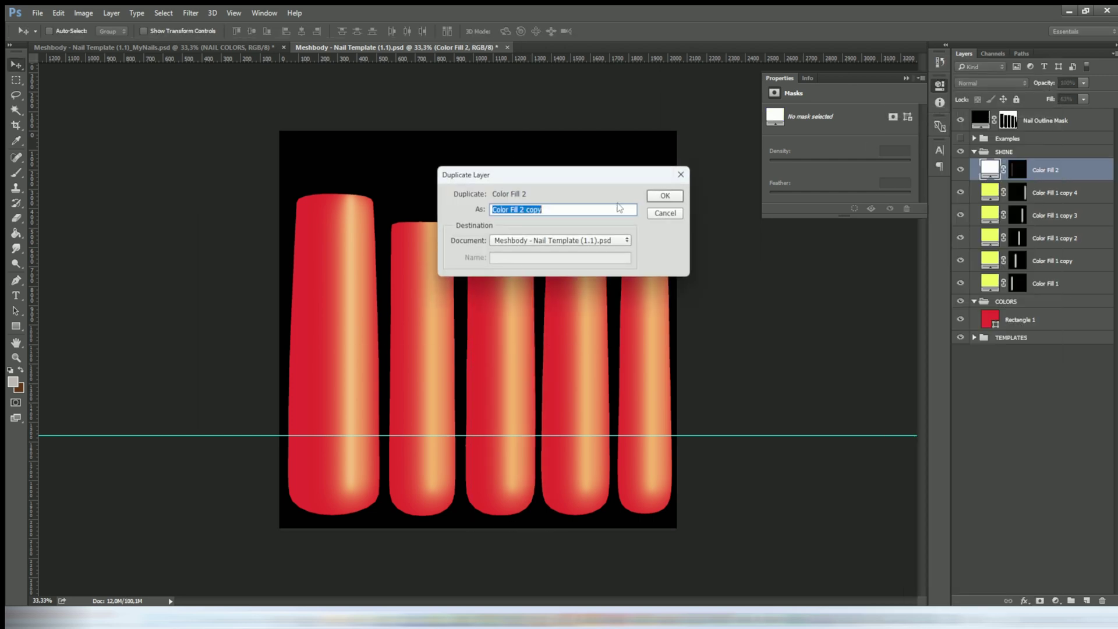
pyautogui.click(665, 195)
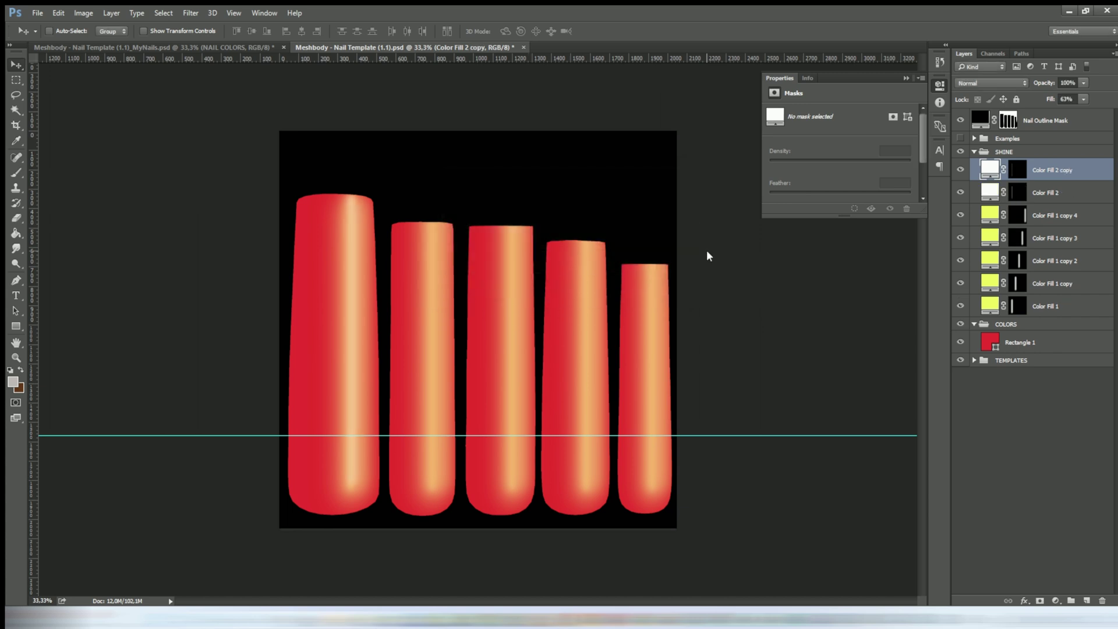
pyautogui.hotkey('shift', 'Right')
pyautogui.hotkey('shift', 'Right')
pyautogui.hotkey('shift', 'Right')
pyautogui.hotkey('shift', 'Right')
pyautogui.hotkey('shift', 'Right')
pyautogui.hotkey('shift', 'Right')
pyautogui.hotkey('shift', 'Right')
pyautogui.hotkey('shift', 'Right')
pyautogui.hotkey('shift', 'Right')
pyautogui.hotkey('shift', 'Right')
pyautogui.hotkey('shift', 'Right')
pyautogui.hotkey('shift', 'Right')
pyautogui.hotkey('shift', 'Right')
pyautogui.hotkey('shift', 'Right')
pyautogui.hotkey('shift', 'Right')
pyautogui.hotkey('shift', 'Right')
pyautogui.hotkey('shift', 'Right')
pyautogui.hotkey('shift', 'Right')
pyautogui.hotkey('shift', 'Right')
pyautogui.hotkey('shift', 'Right')
pyautogui.hotkey('shift', 'Right')
pyautogui.hotkey('shift', 'Right')
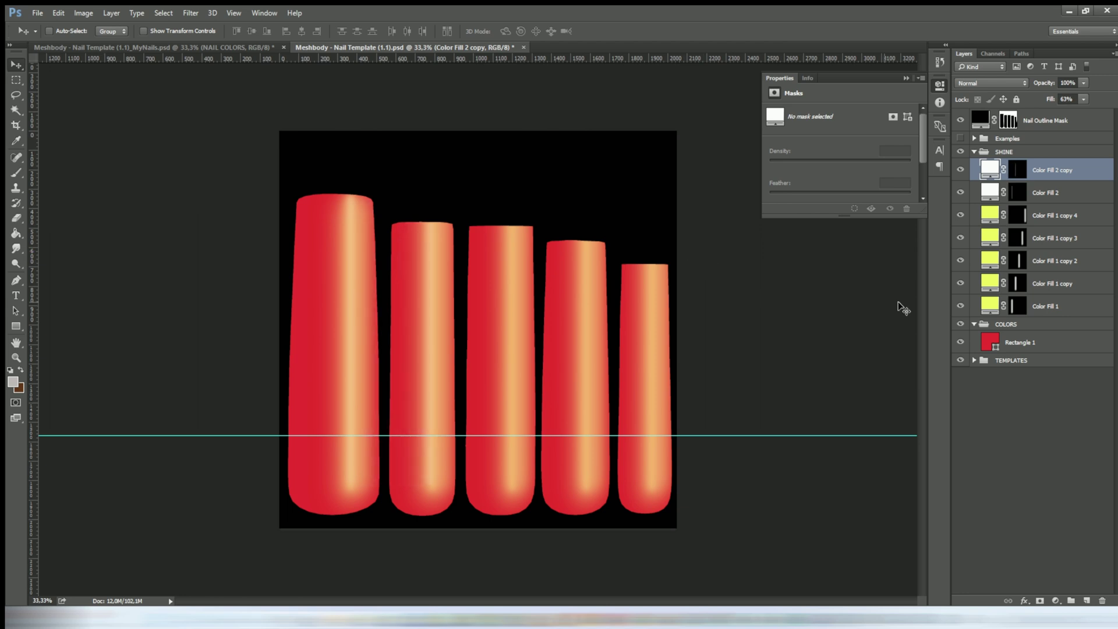
# - Make three more copies of the white highlight layer for the third, fourth and fifth nails
pyautogui.hotkey('ctrl', 'j')
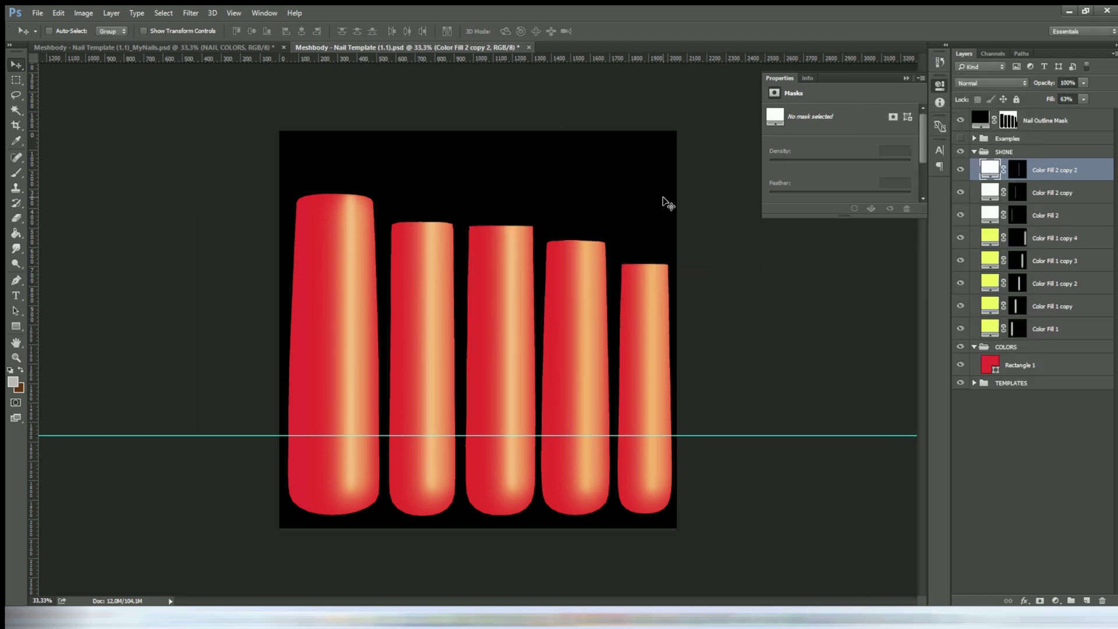
pyautogui.hotkey('ctrl', 'alt', 'j')
pyautogui.press('Return')
pyautogui.hotkey('ctrl', 'alt', 'j')
pyautogui.press('Return')
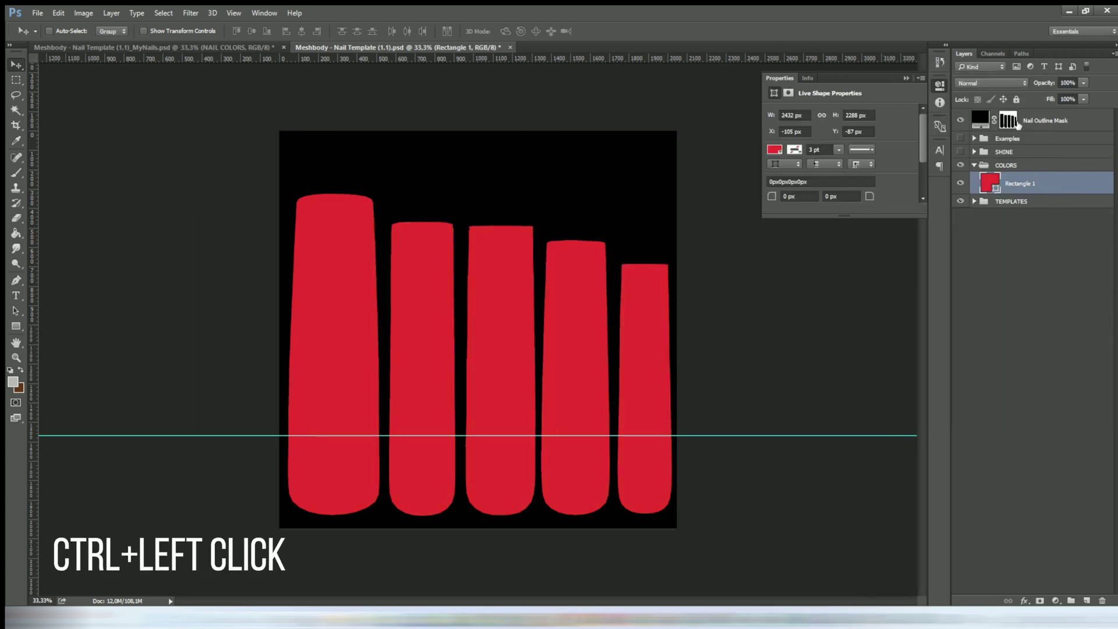
# - Load the Nail Outline Mask's layer mask as a selection and add it as a layer mask to Rectangle 1
pyautogui.click(1008, 120)
pyautogui.keyDown('ctrl'); pyautogui.click(1008, 120); pyautogui.keyUp('ctrl')
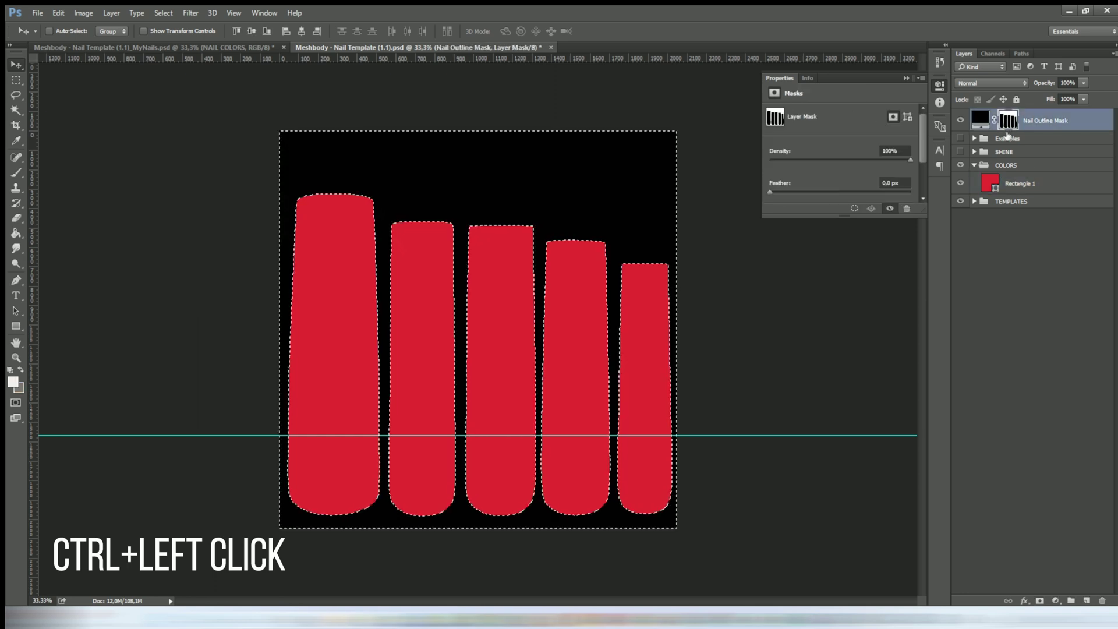
pyautogui.click(1019, 184)
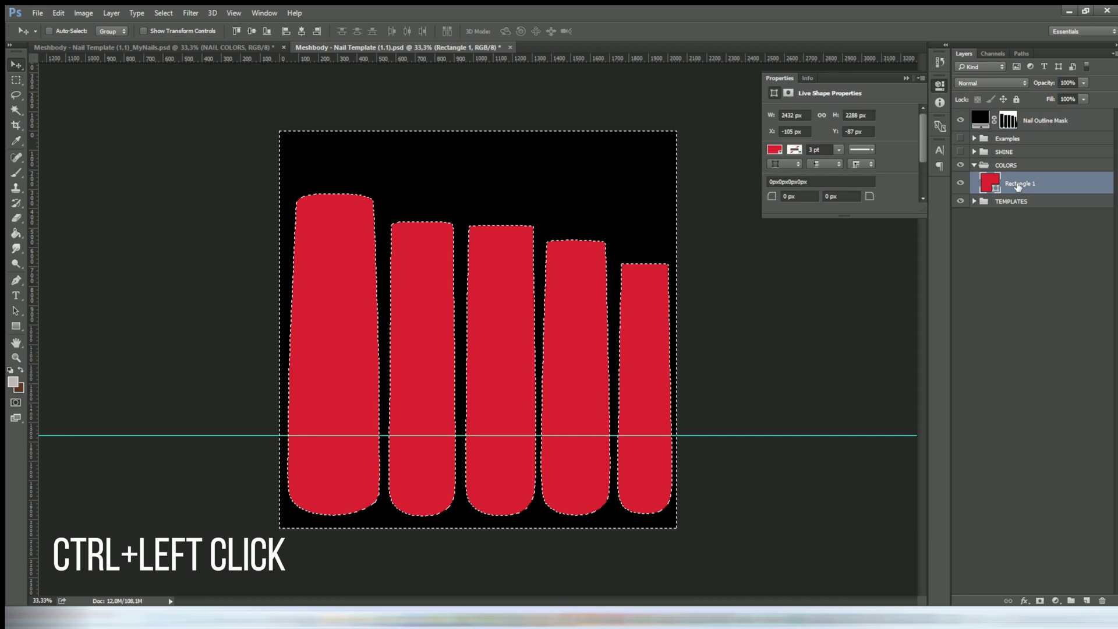
pyautogui.click(1041, 600)
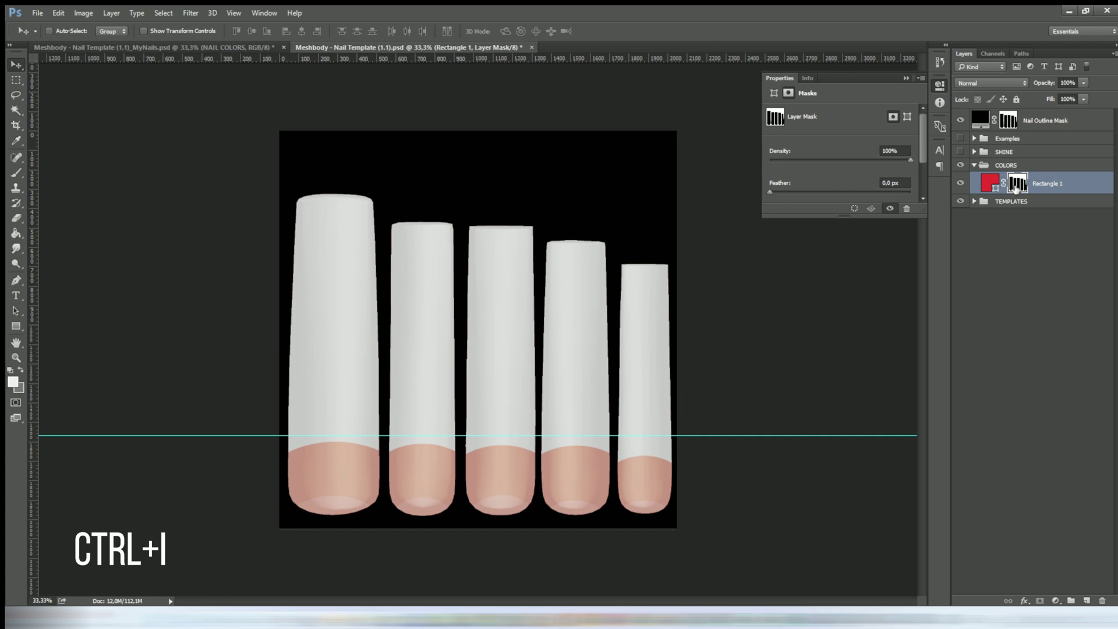
# - Invert Rectangle 1's layer mask and give the layer an Inner Glow in a very dark red
pyautogui.press('ctrl')
pyautogui.hotkey('ctrl', 'i')
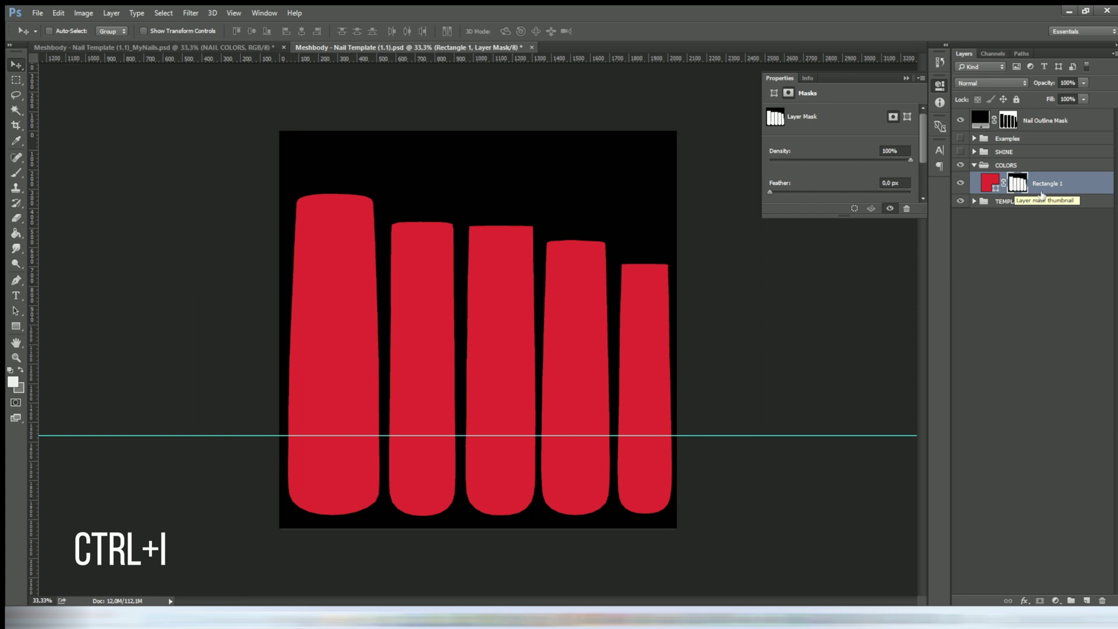
pyautogui.doubleClick(1099, 184)
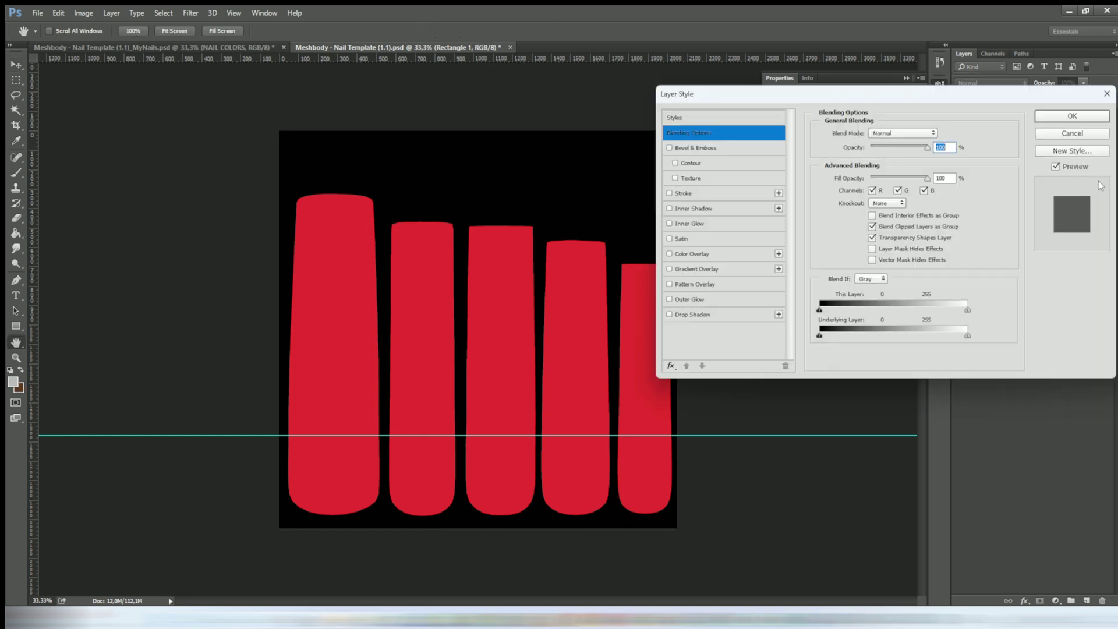
pyautogui.click(688, 226)
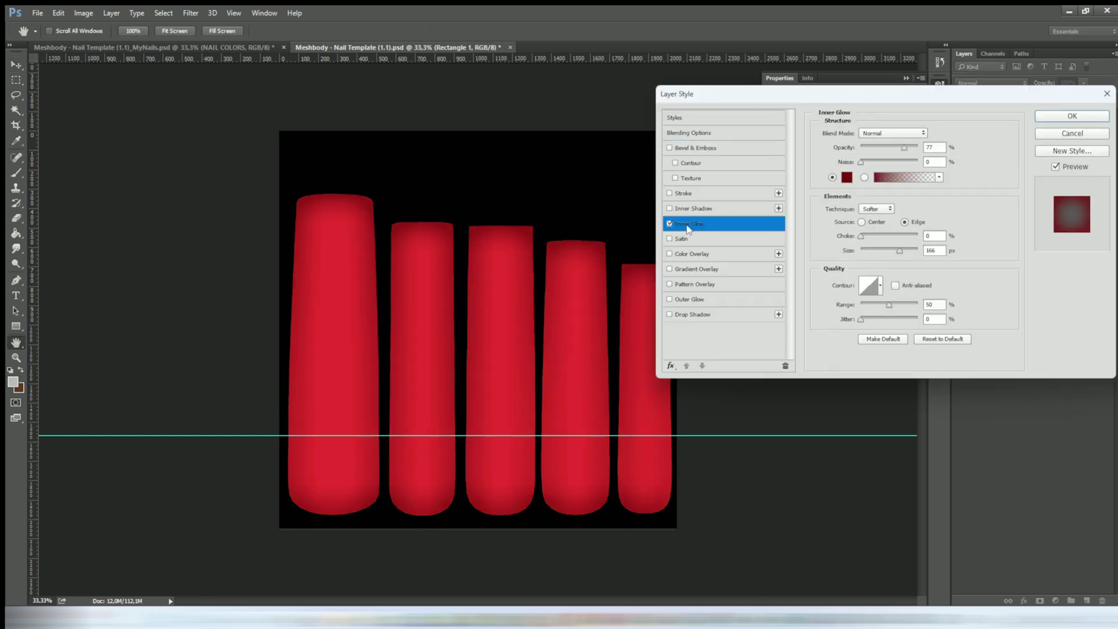
pyautogui.click(847, 177)
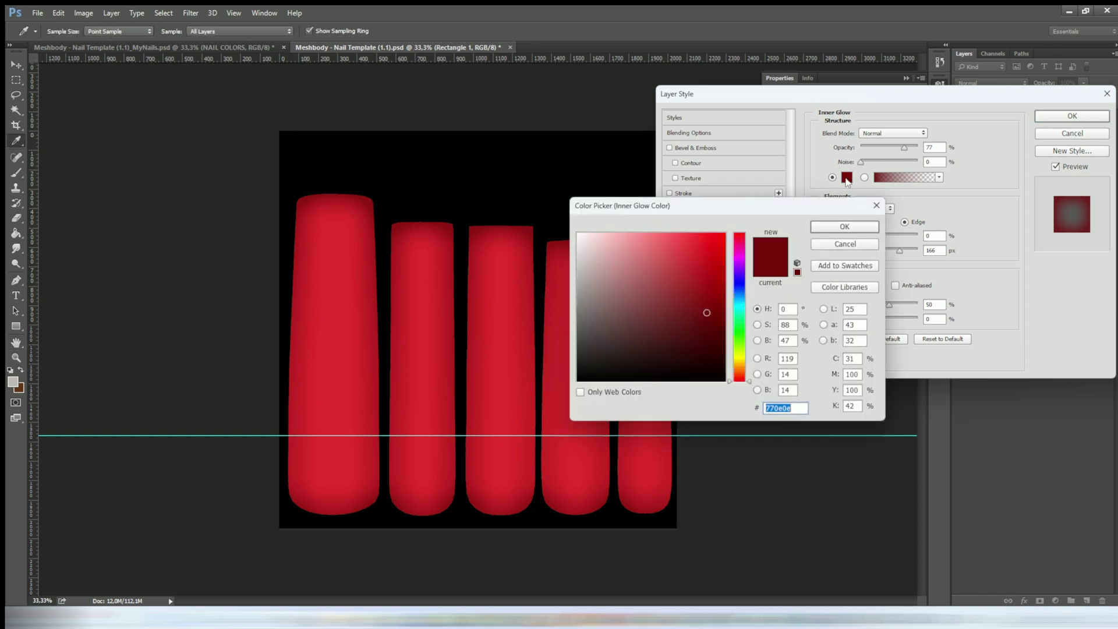
pyautogui.moveTo(719, 307)
pyautogui.mouseDown()
pyautogui.moveTo(720, 296)
pyautogui.moveTo(718, 345)
pyautogui.mouseUp()
pyautogui.click(872, 227)
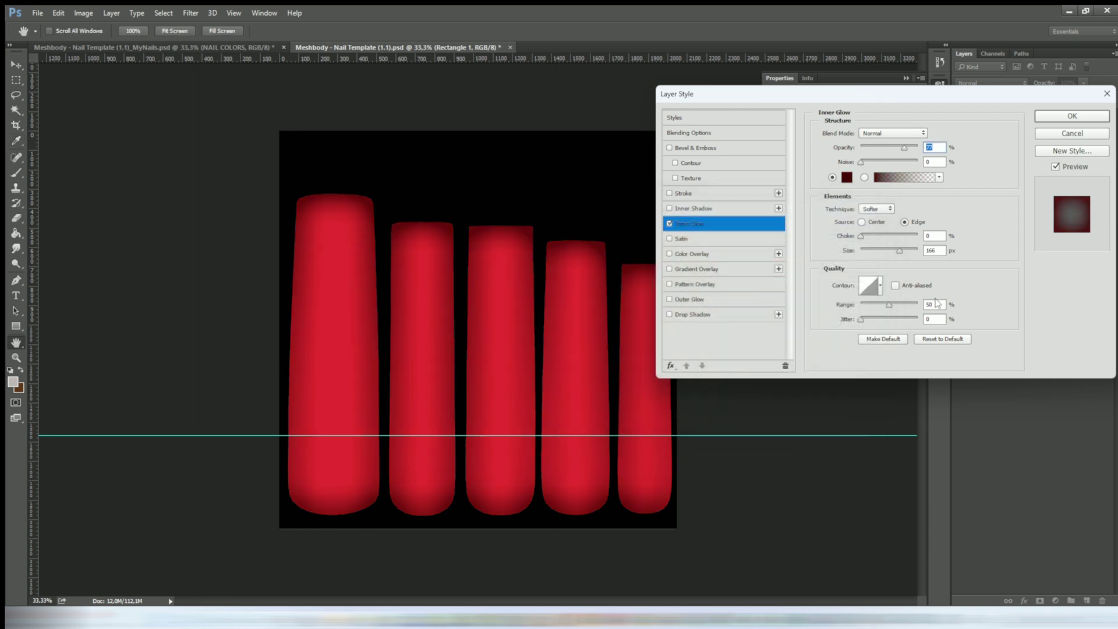
# - Reduce the Inner Glow size so the dark shading hugs the nail edges, and apply the layer style
pyautogui.moveTo(901, 249); pyautogui.dragTo(892, 249)
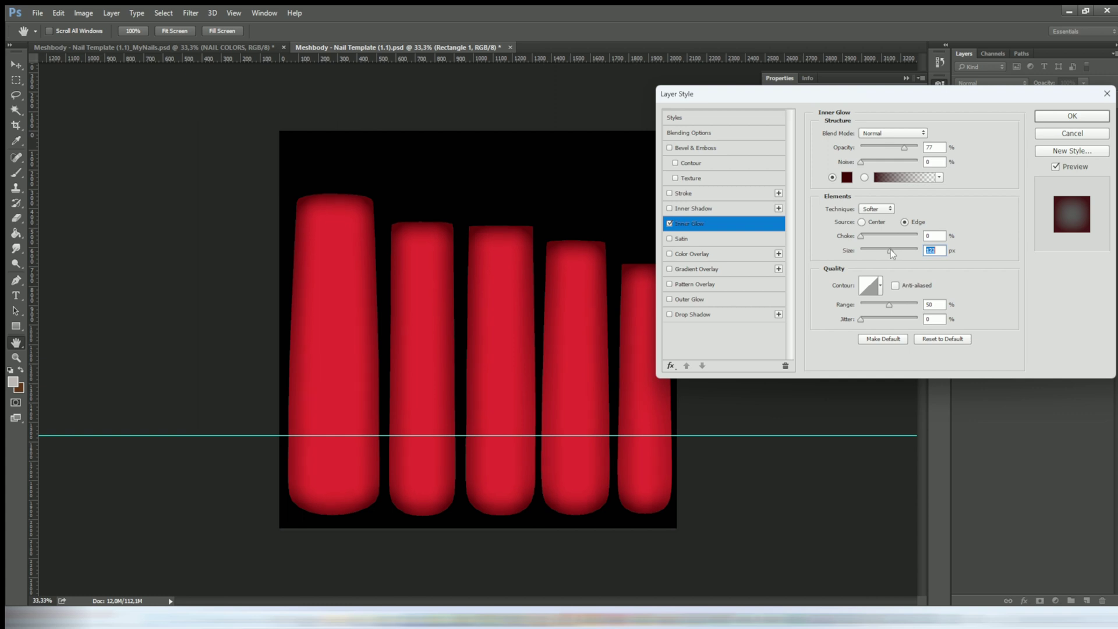
pyautogui.moveTo(886, 249); pyautogui.dragTo(886, 250)
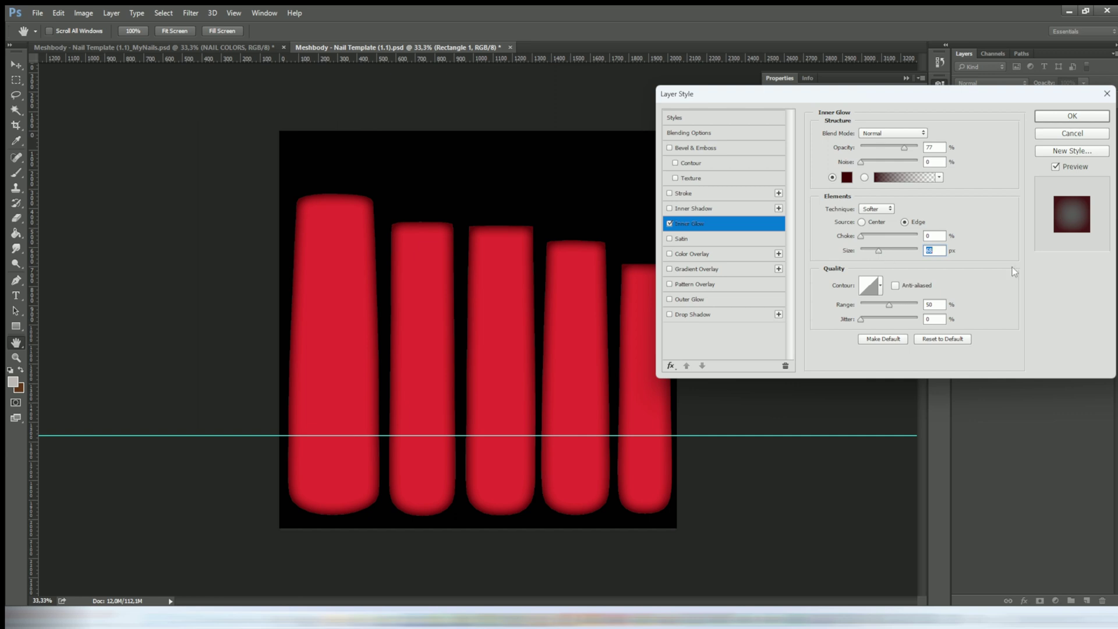
pyautogui.click(1048, 116)
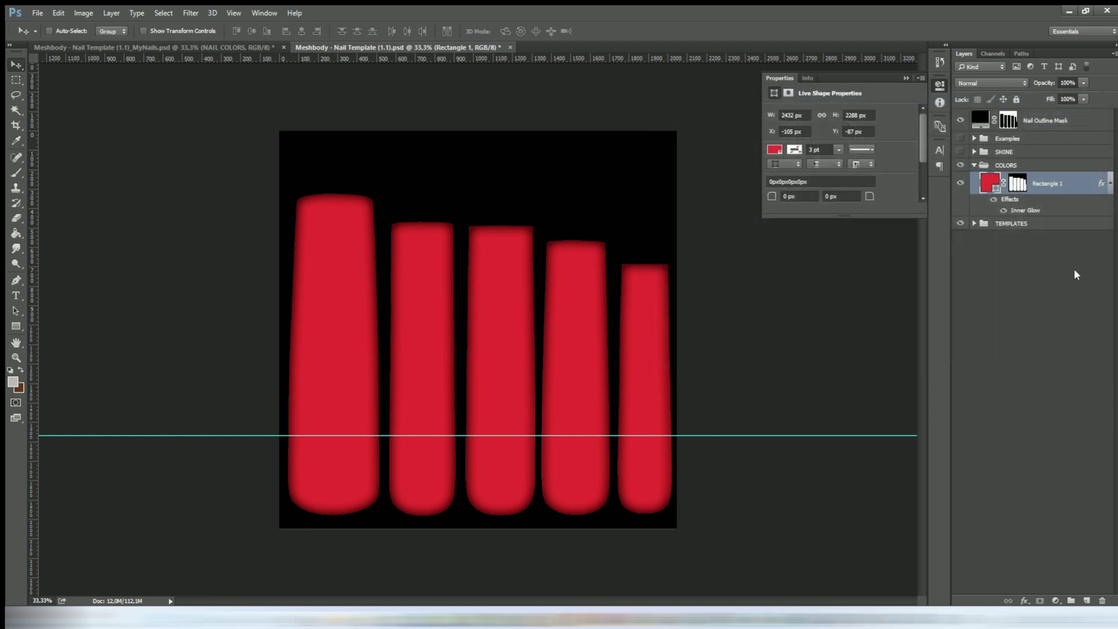
# - Show the SHINE group and lower its opacity to 75%
pyautogui.click(961, 152)
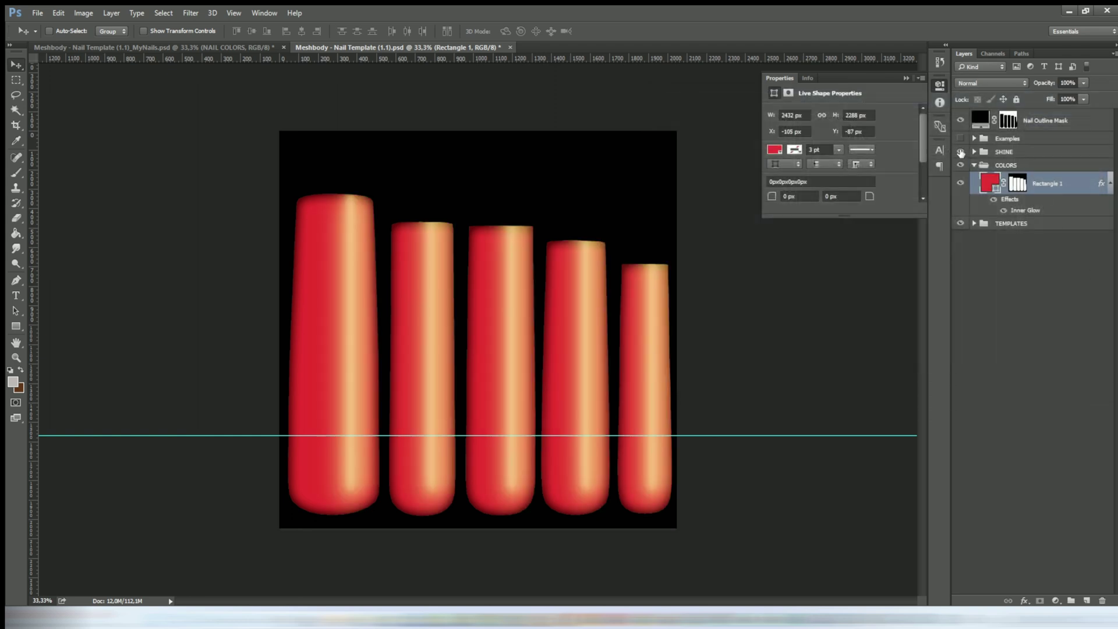
pyautogui.click(1013, 155)
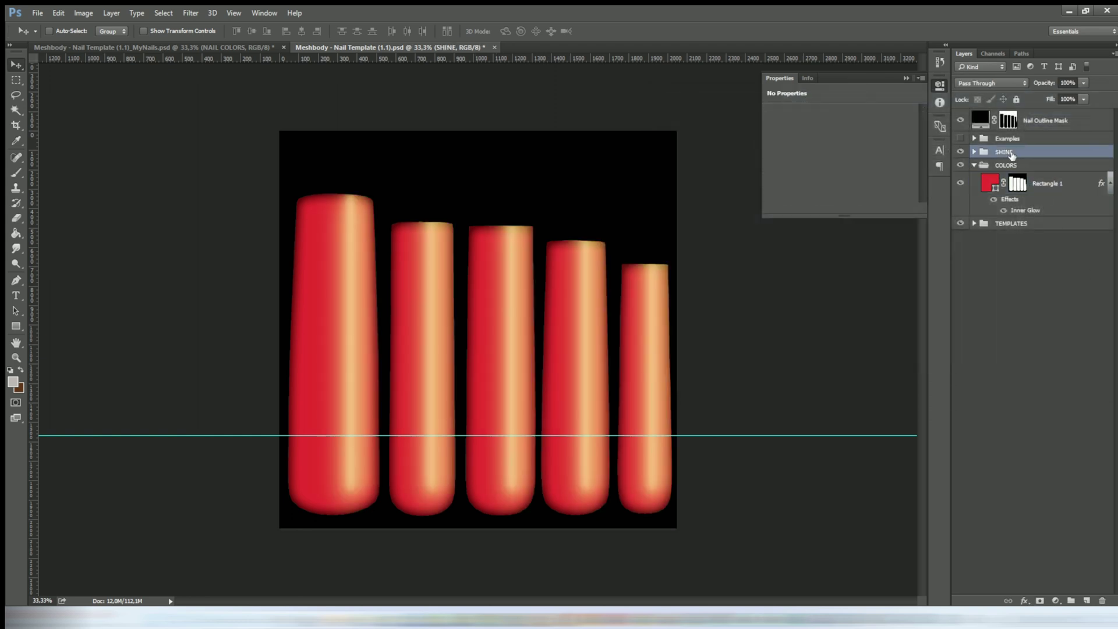
pyautogui.click(1084, 82)
pyautogui.moveTo(1074, 96); pyautogui.dragTo(1074, 97)
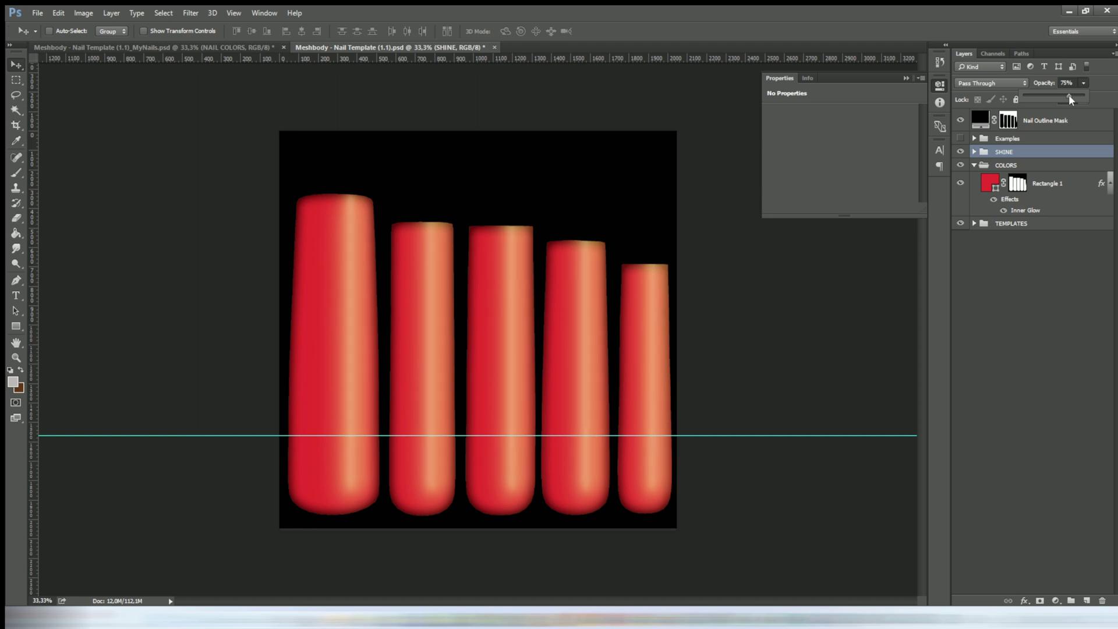
# - Select Rectangle 1, bring up the PureRef window and load a grey nail reference photo beside the canvas
pyautogui.click(1049, 183)
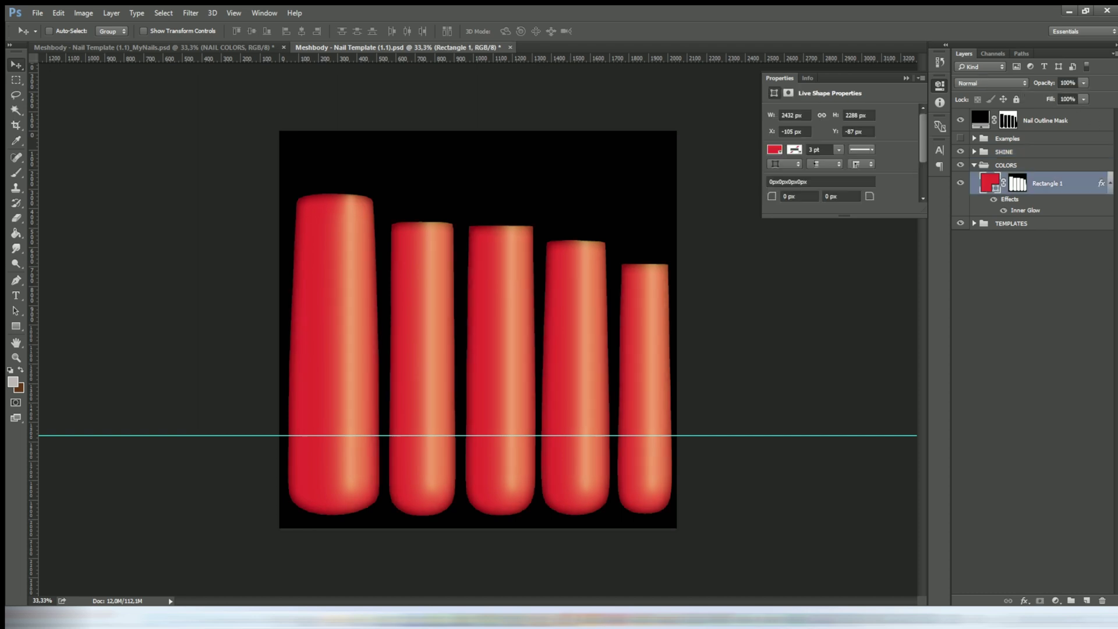
pyautogui.hotkey('ctrl', 'shift', 'a')
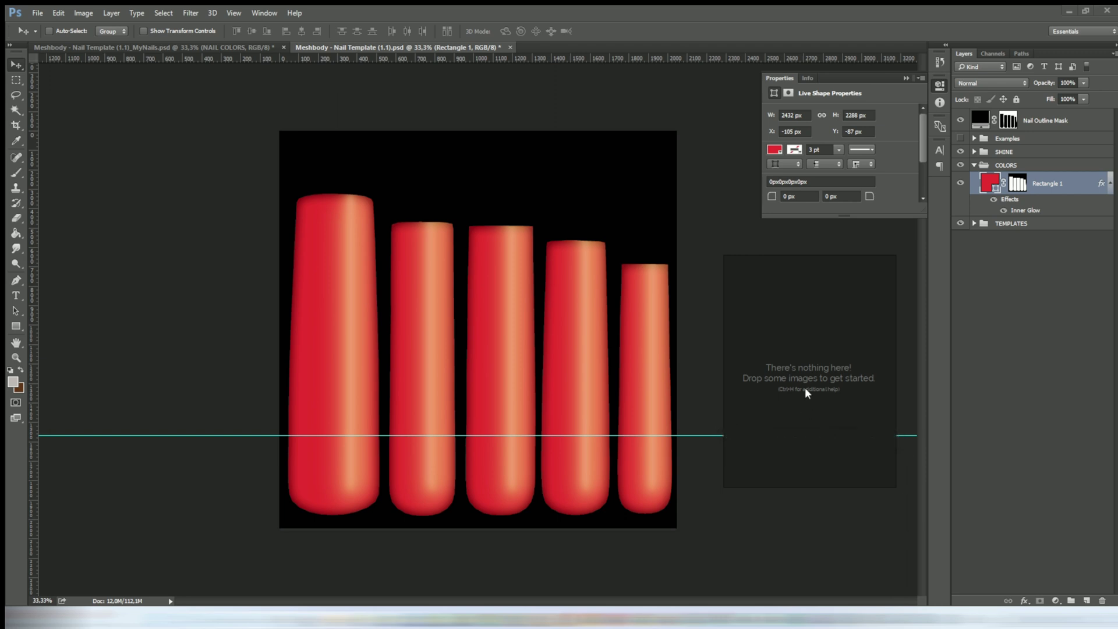
pyautogui.moveTo(1038, 466); pyautogui.dragTo(832, 406)
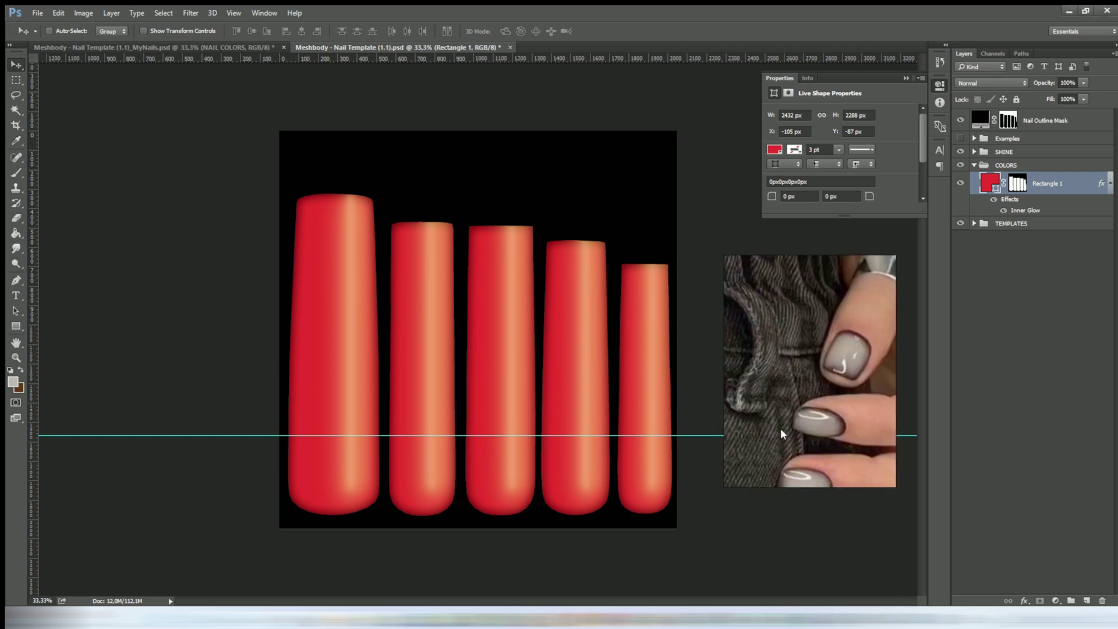
pyautogui.moveTo(759, 342); pyautogui.dragTo(763, 334)
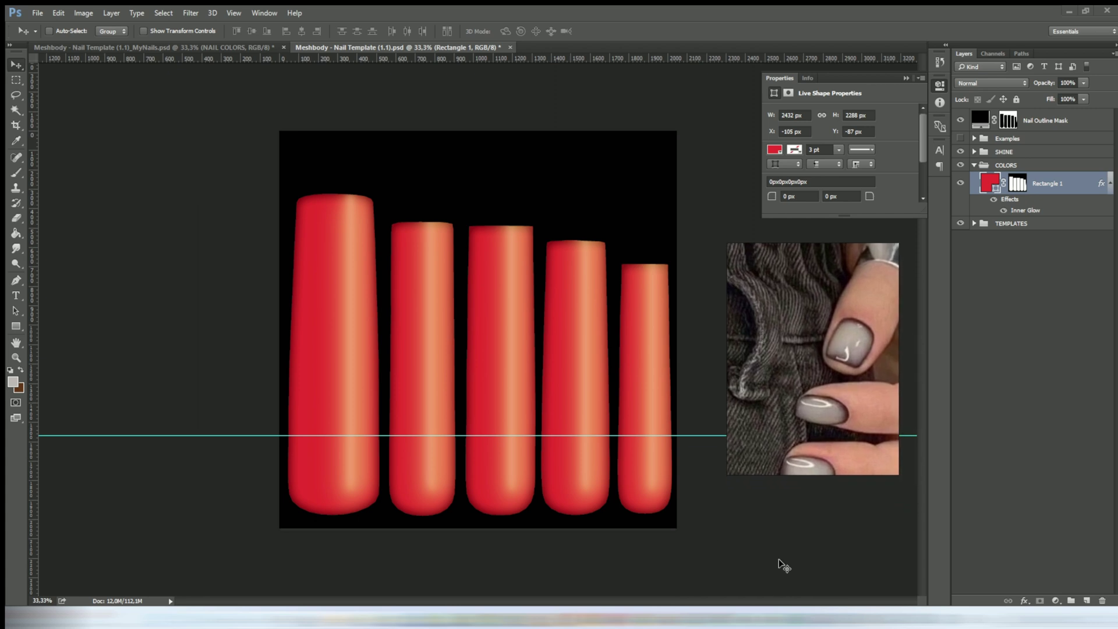
pyautogui.moveTo(783, 563); pyautogui.dragTo(854, 452)
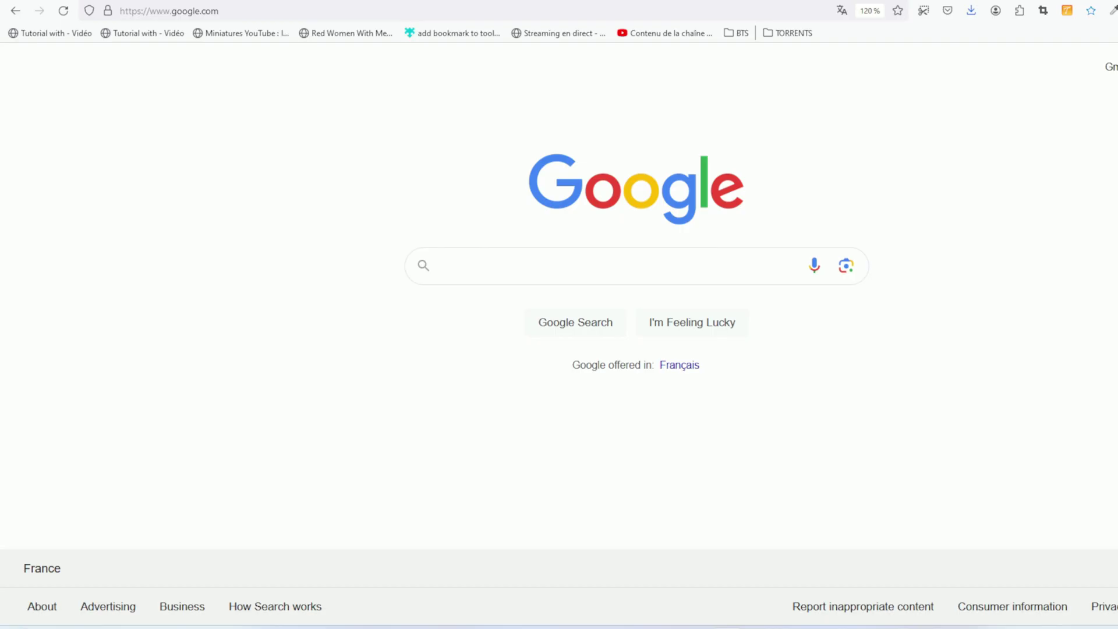
# - In the web browser, search Google for pureref and open the PureRef download page
pyautogui.click(455, 265)
pyautogui.write('pureref')
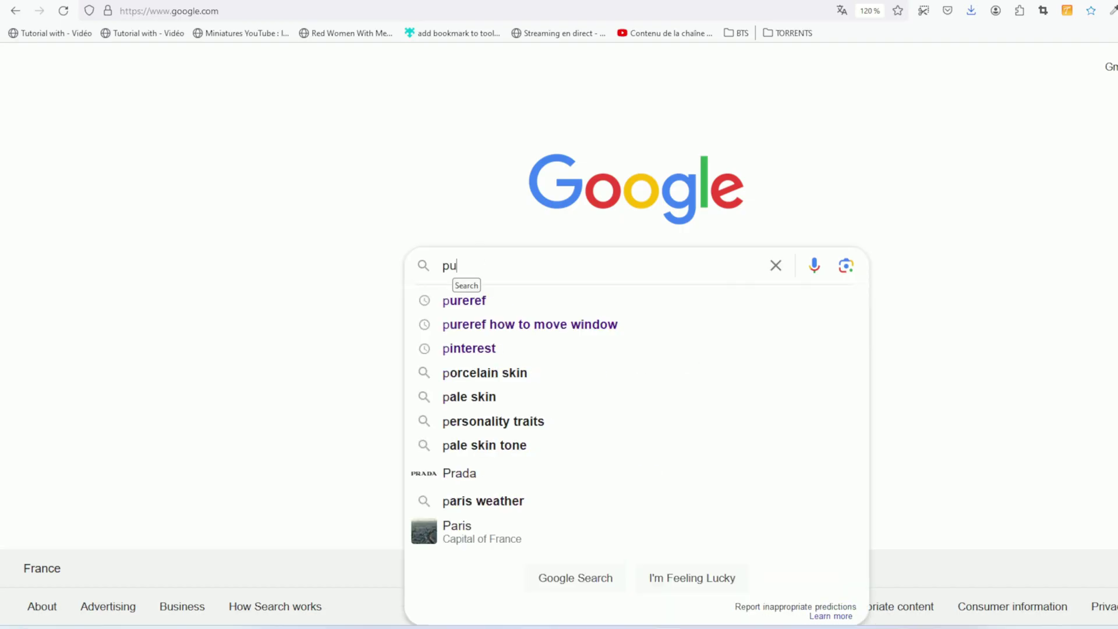
pyautogui.press('Return')
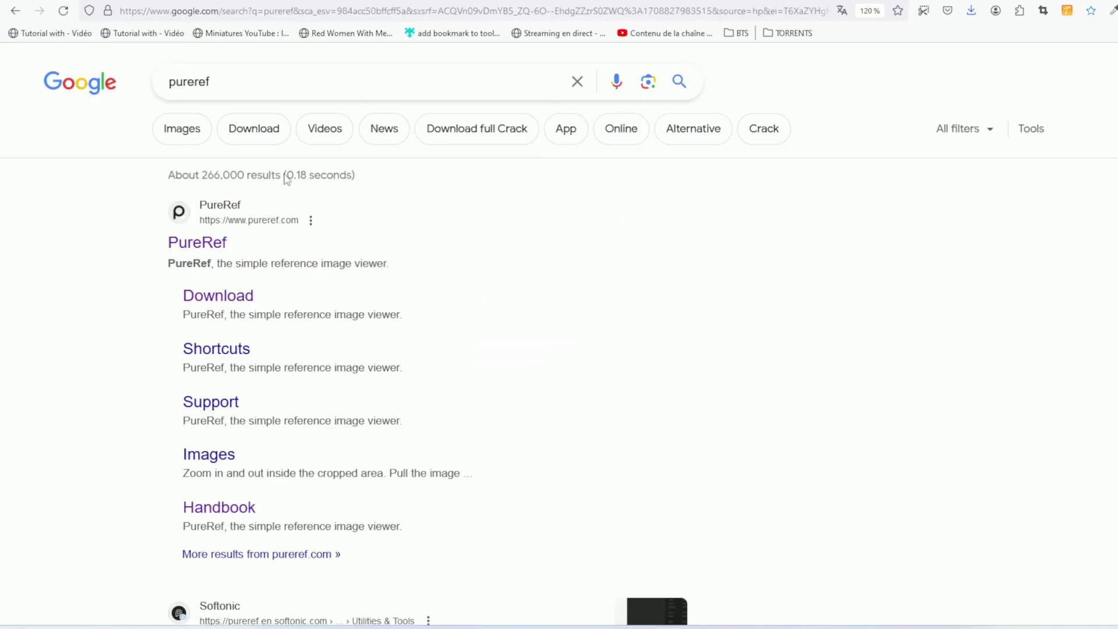
pyautogui.click(210, 245)
pyautogui.click(307, 401)
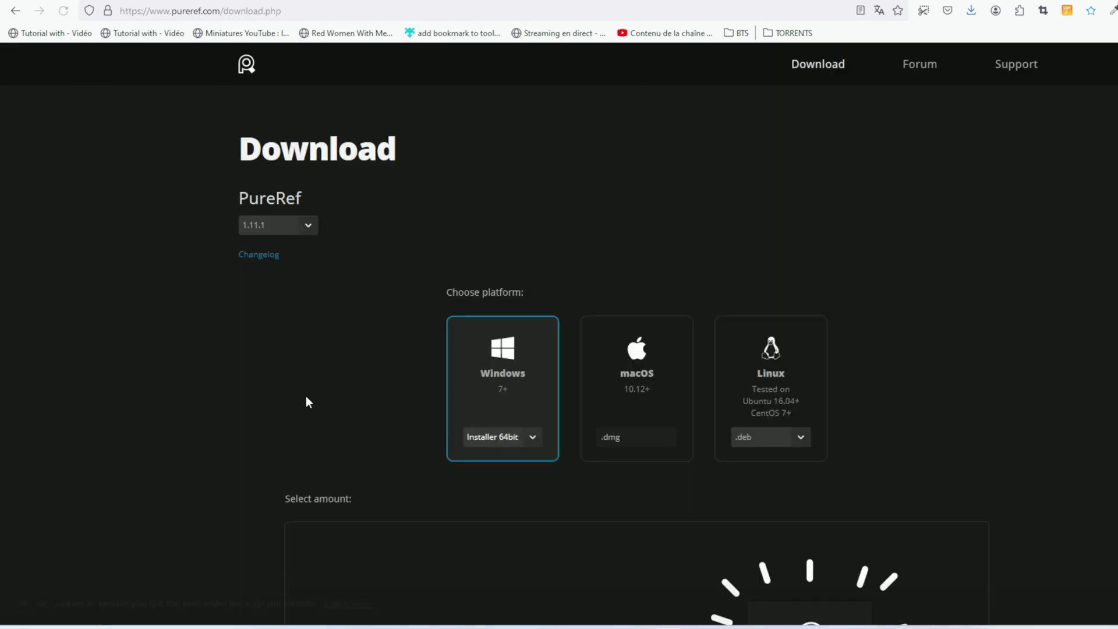
# - Set a custom amount of $0 and download the PureRef 1.11.1 64-bit installer for Windows
pyautogui.scroll(-7, 899, 373)
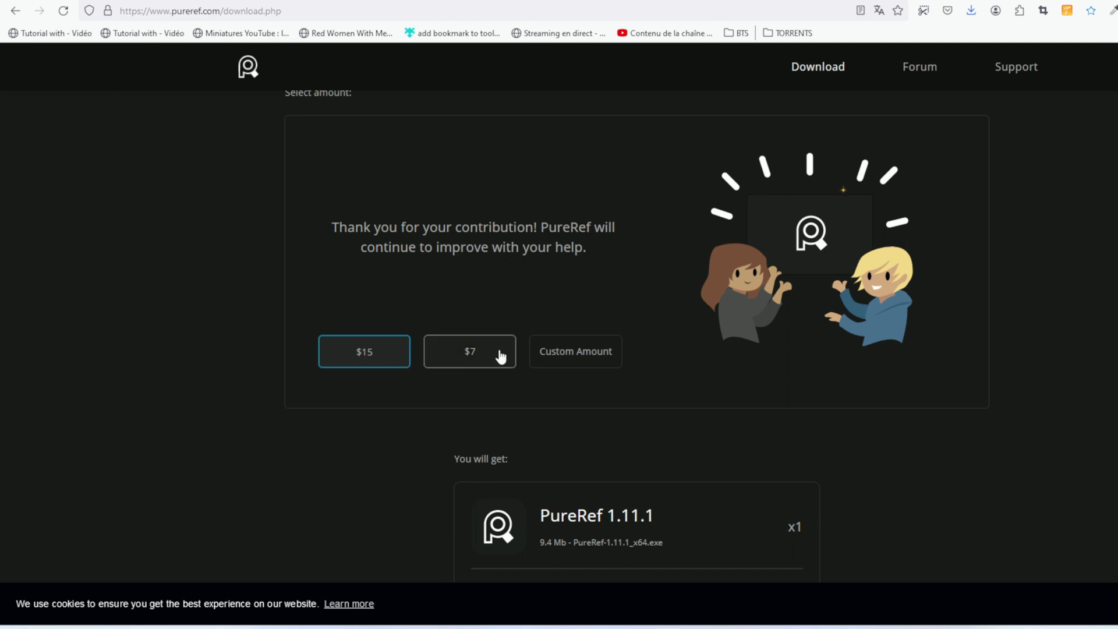
pyautogui.click(584, 352)
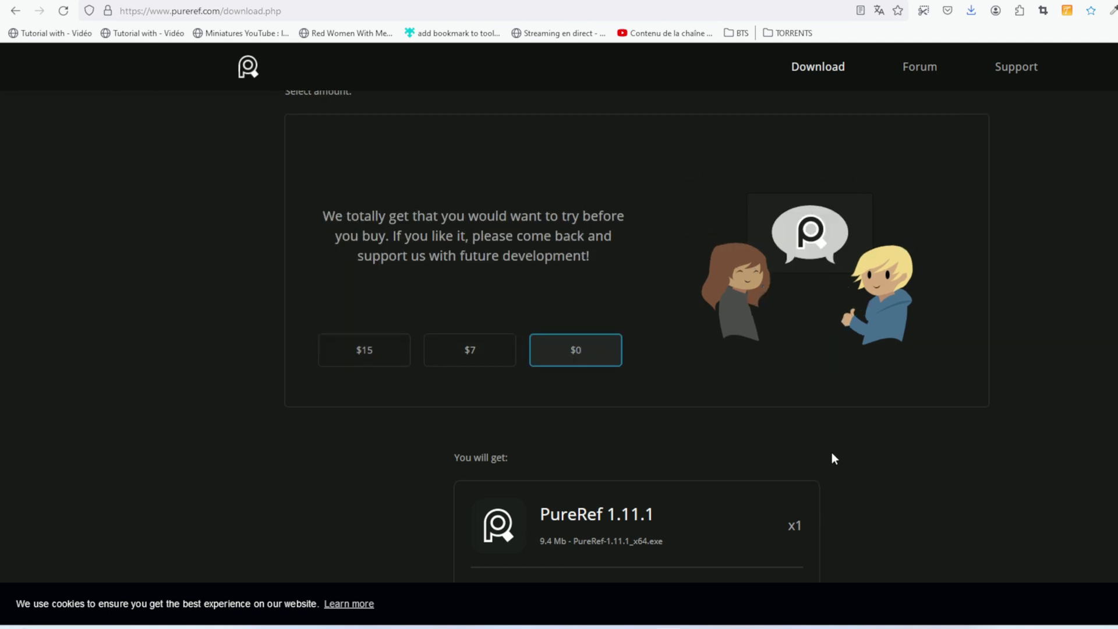
pyautogui.scroll(-5, 832, 454)
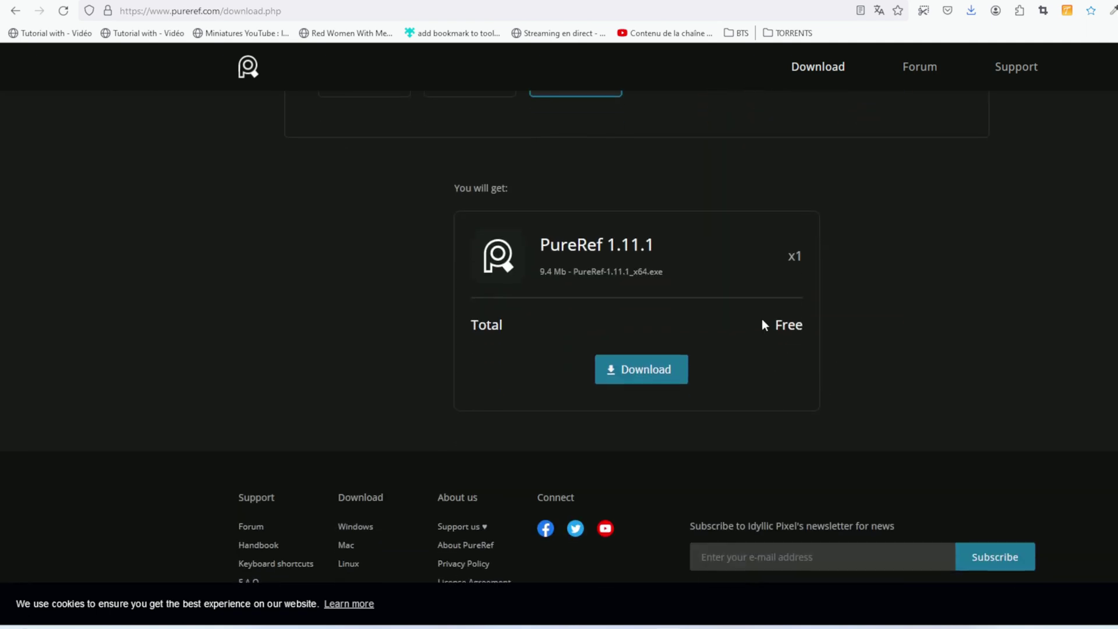
pyautogui.click(634, 374)
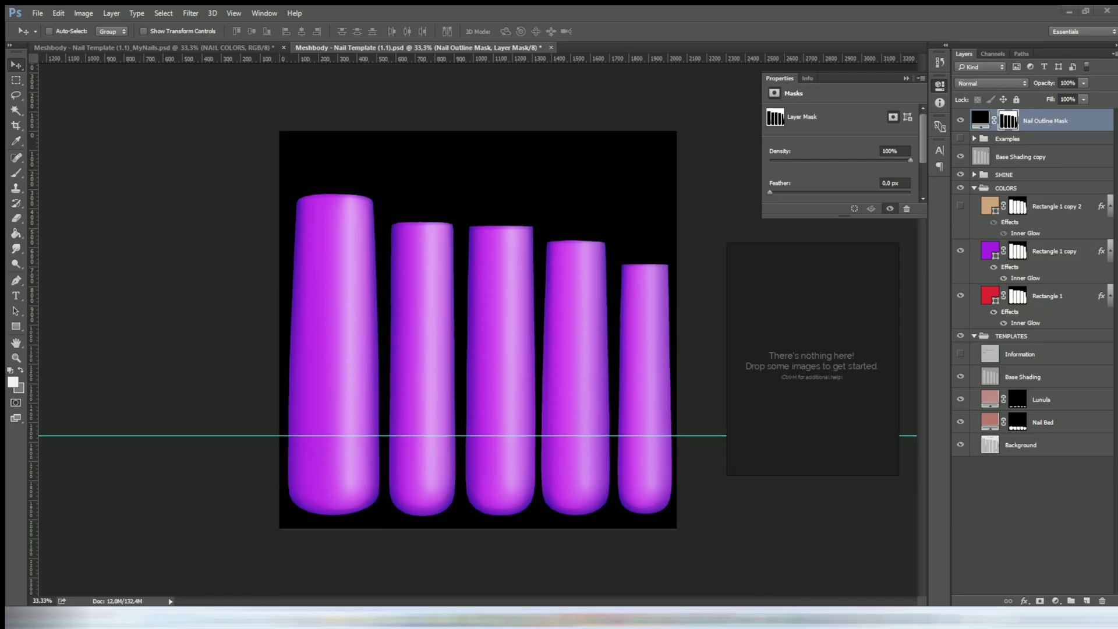
# - Switch back to Photoshop and load a dark marbled nail close-up into the PureRef window beside the canvas
pyautogui.moveTo(781, 382); pyautogui.dragTo(831, 453)
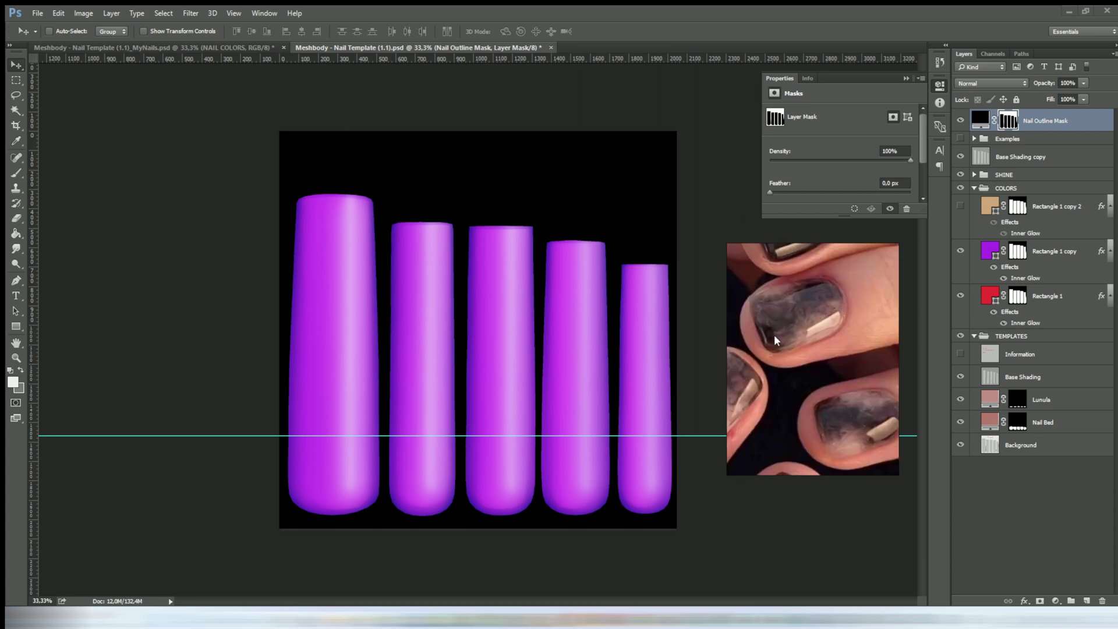
pyautogui.moveTo(774, 334)
pyautogui.mouseDown()
pyautogui.moveTo(723, 387)
pyautogui.moveTo(791, 371)
pyautogui.moveTo(764, 341)
pyautogui.mouseUp()
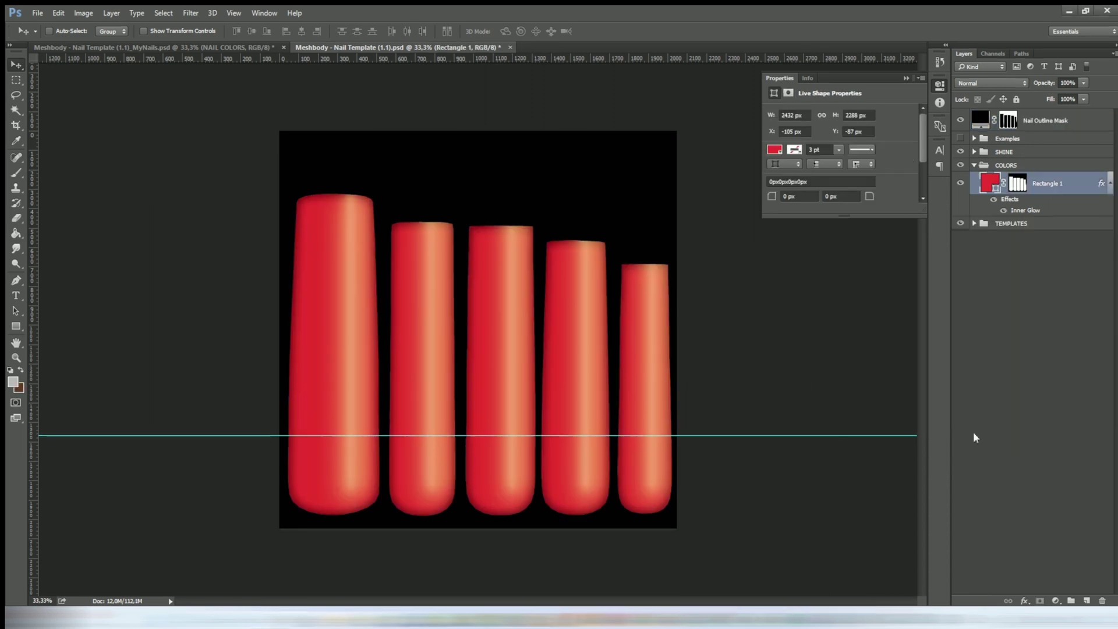
# - Duplicate the Base Shading layer from the TEMPLATES group and move the copy directly above the SHINE group
pyautogui.click(974, 224)
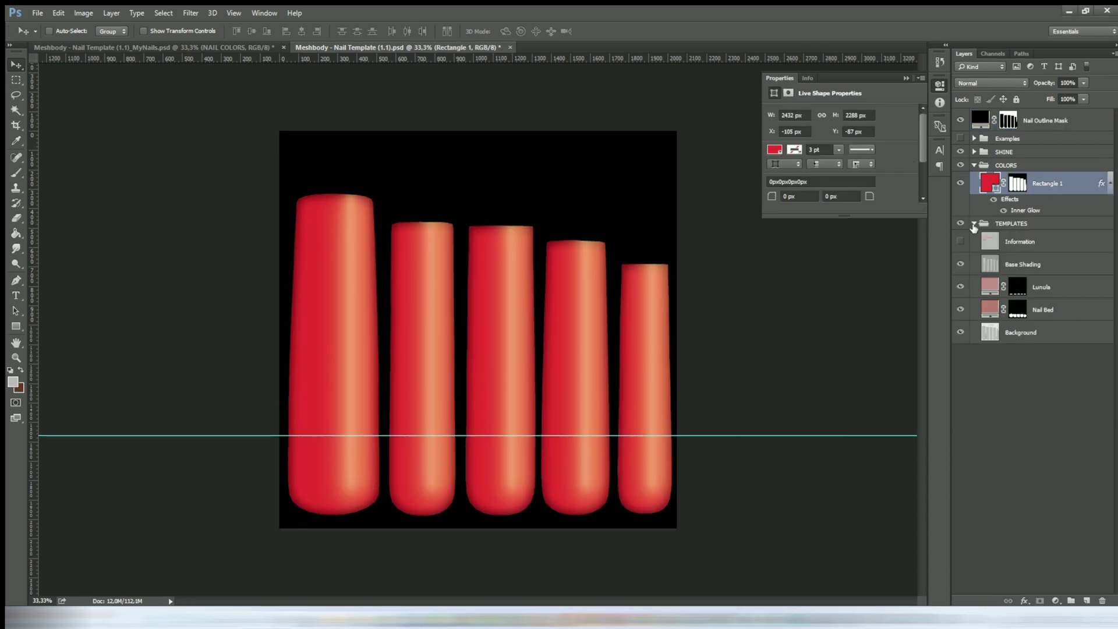
pyautogui.click(1018, 266)
pyautogui.rightClick(1017, 268)
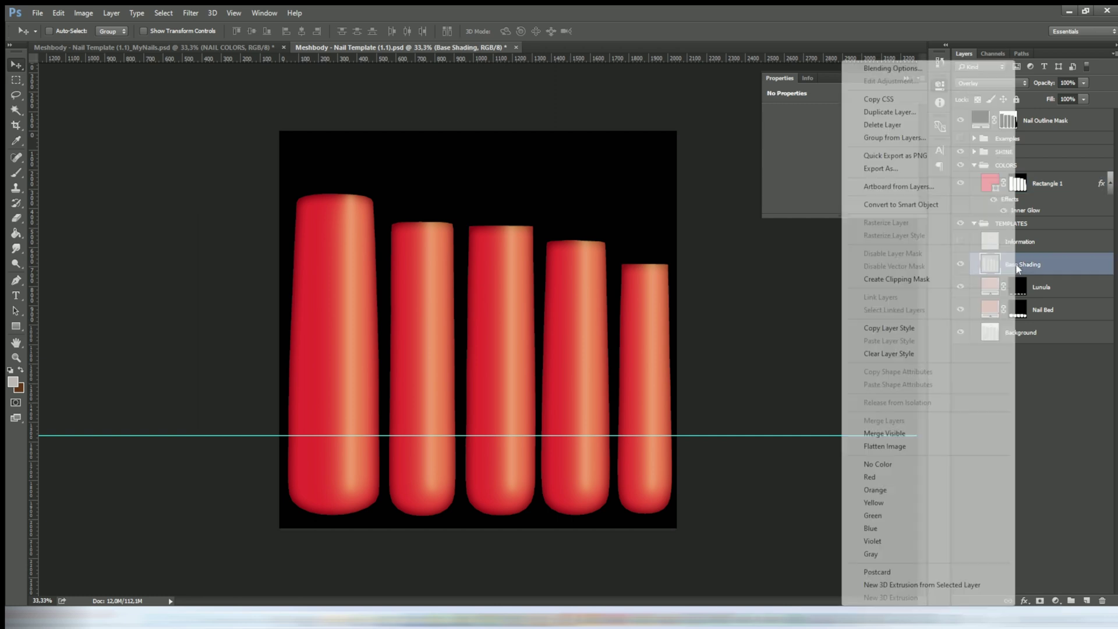
pyautogui.click(886, 112)
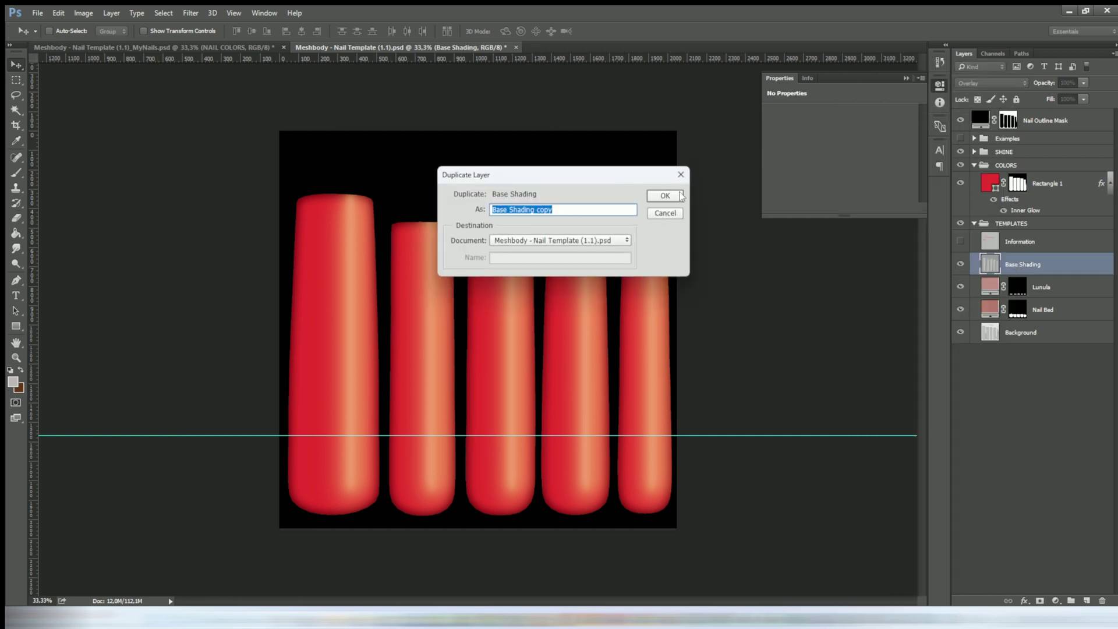
pyautogui.press('Return')
pyautogui.moveTo(1015, 265); pyautogui.dragTo(1052, 146)
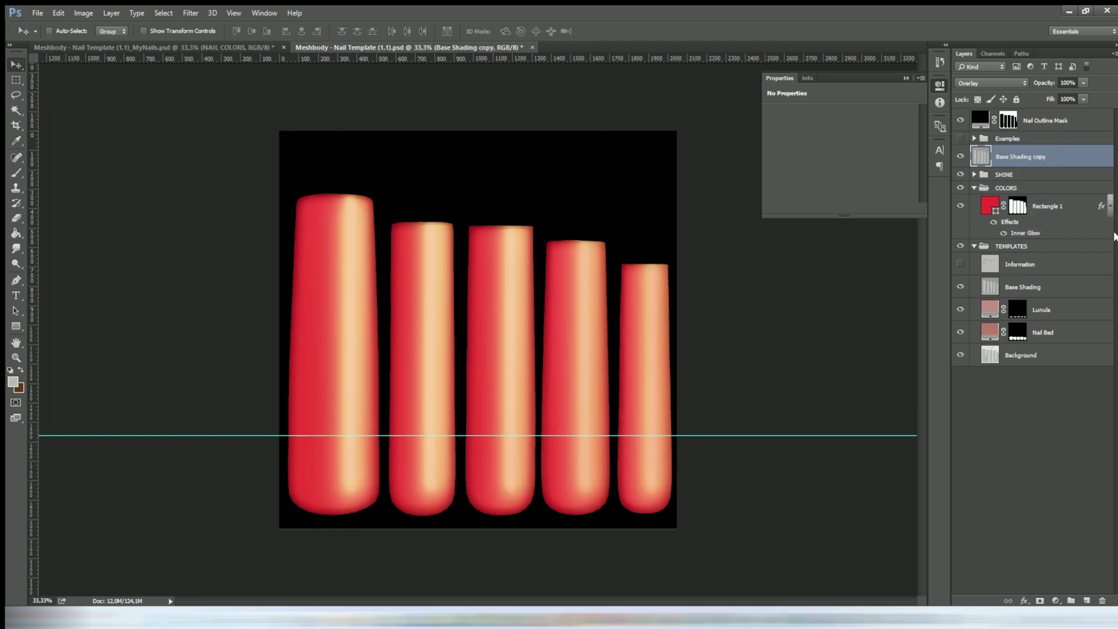
# - Compare the nails with and without Base Shading copy while the SHINE group is hidden, and show both again
pyautogui.click(960, 175)
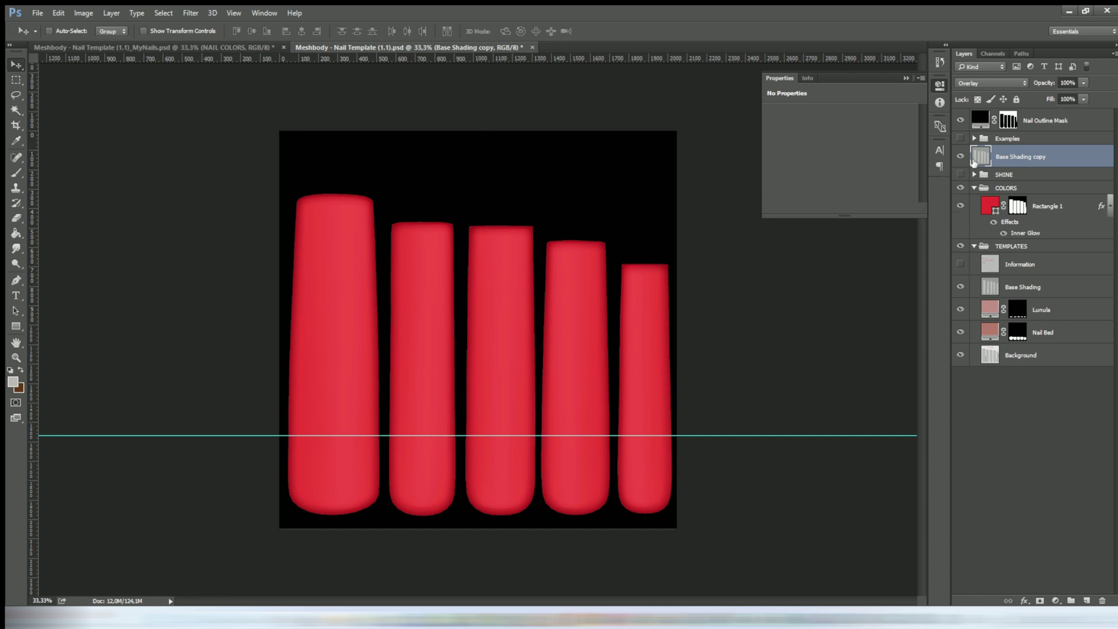
pyautogui.click(961, 157)
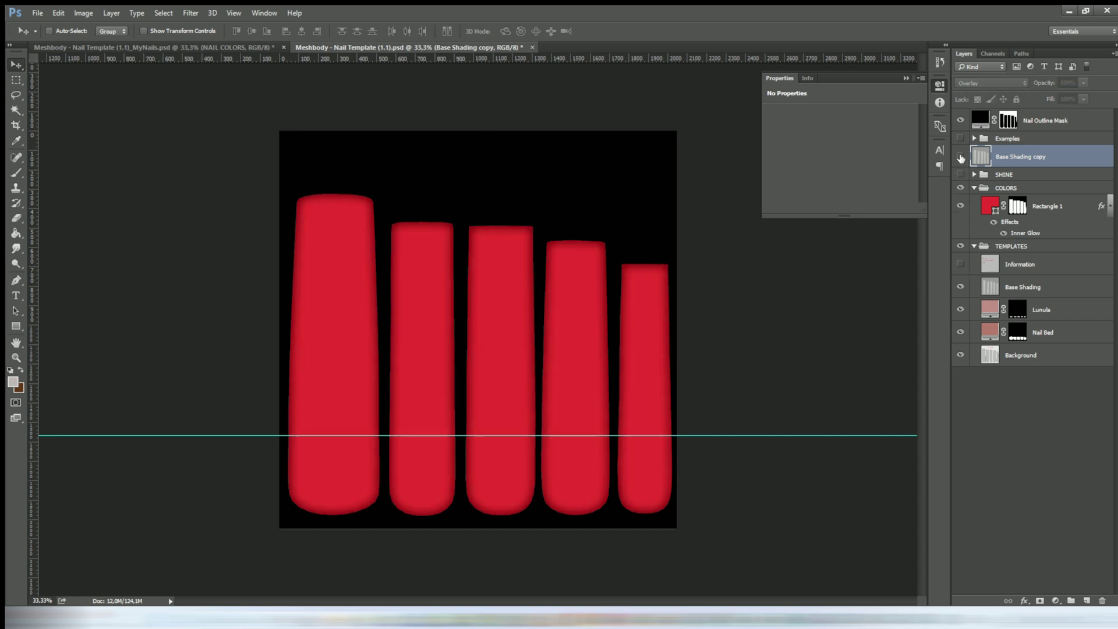
pyautogui.click(961, 157)
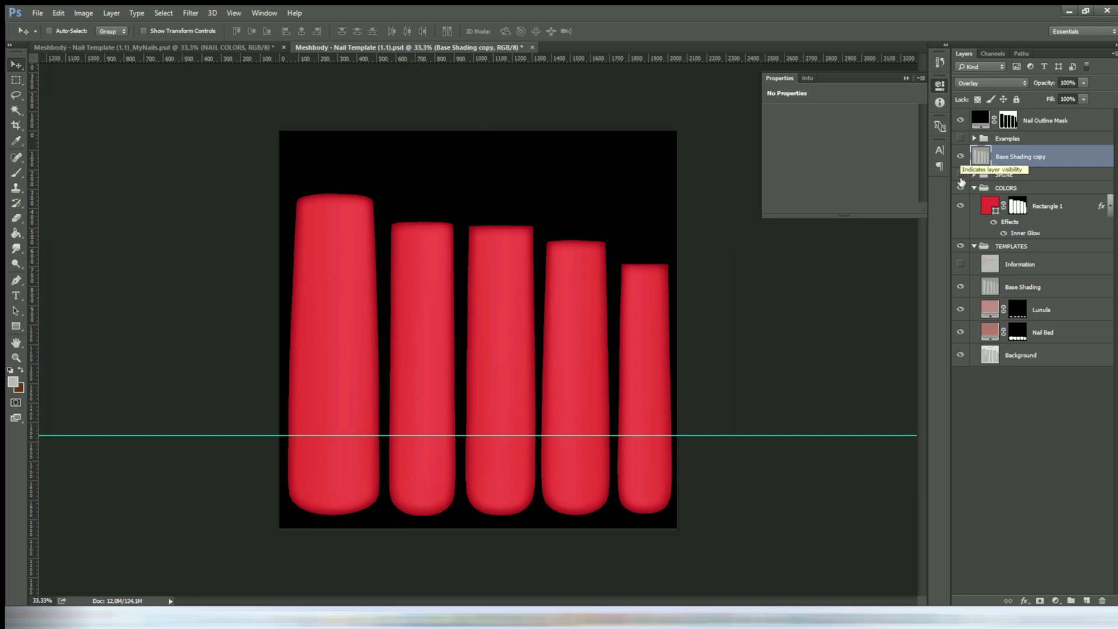
pyautogui.click(961, 175)
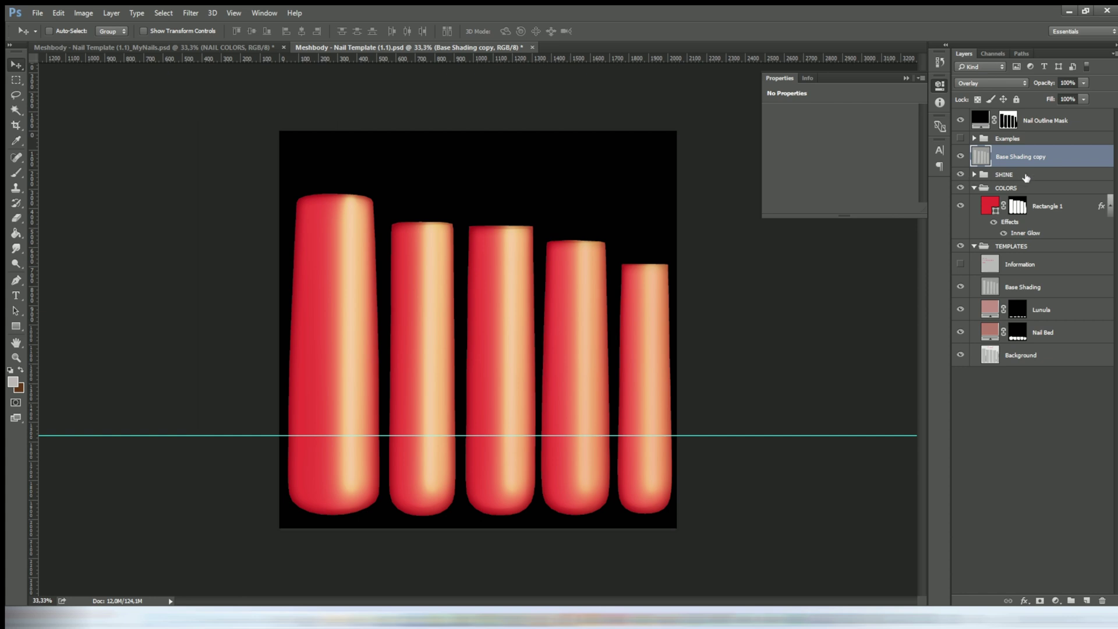
# - Lower the SHINE group's Fill to 58%
pyautogui.click(1026, 176)
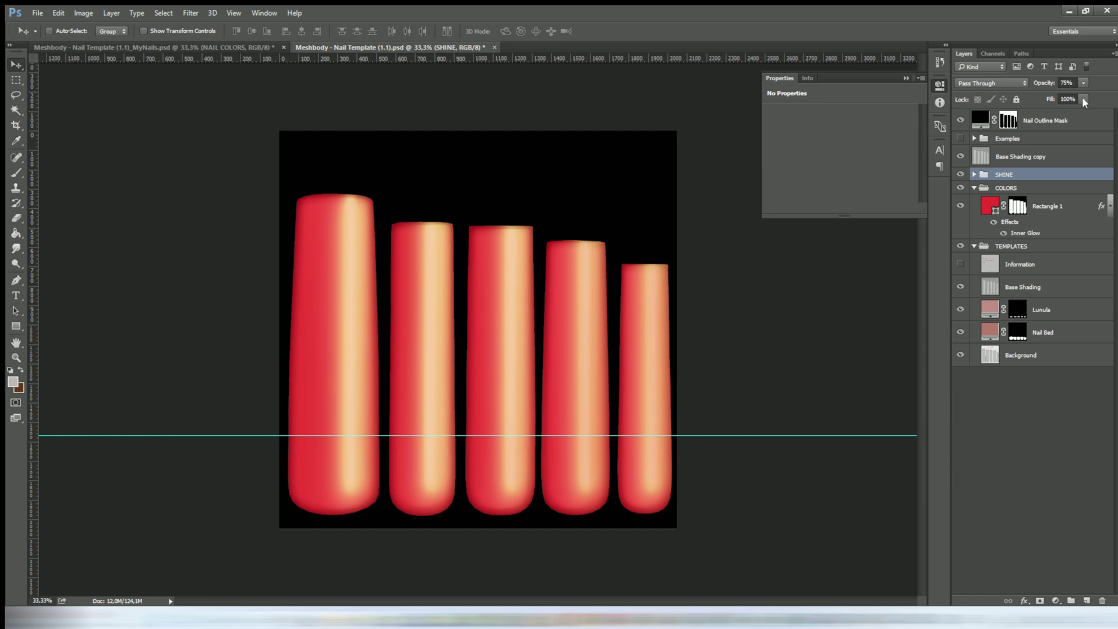
pyautogui.click(1083, 99)
pyautogui.moveTo(1064, 116); pyautogui.dragTo(1059, 116)
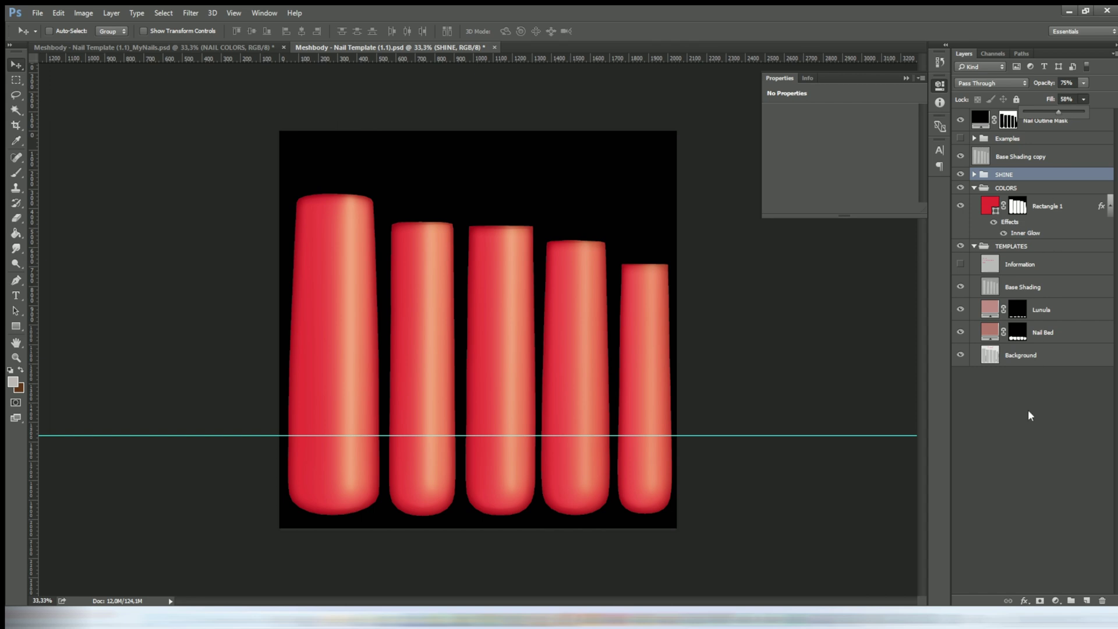
pyautogui.click(36, 13)
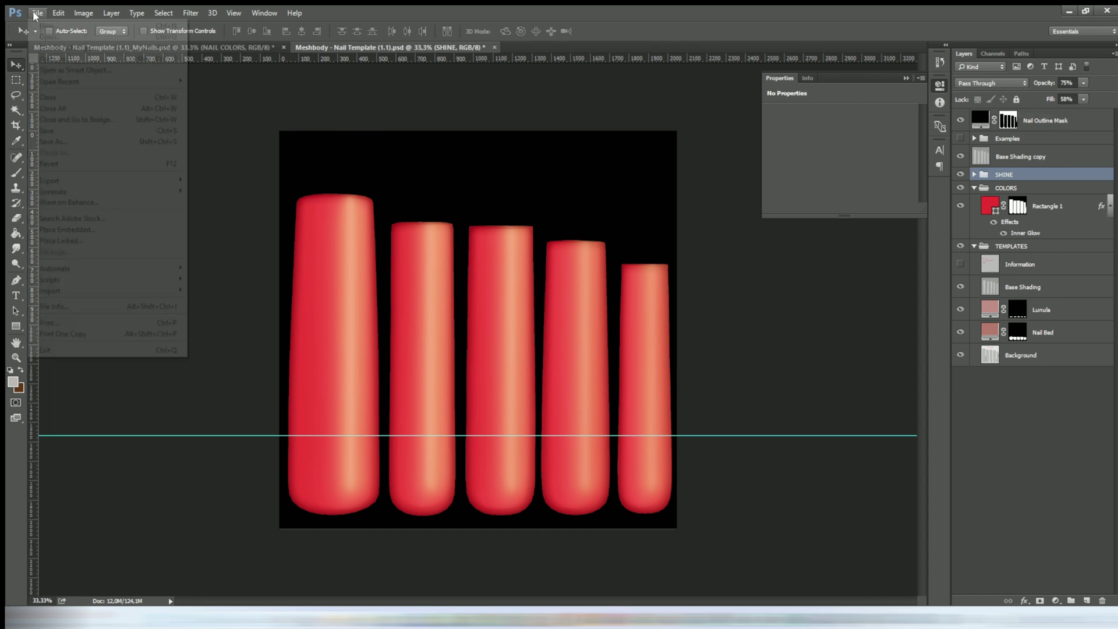
pyautogui.click(55, 141)
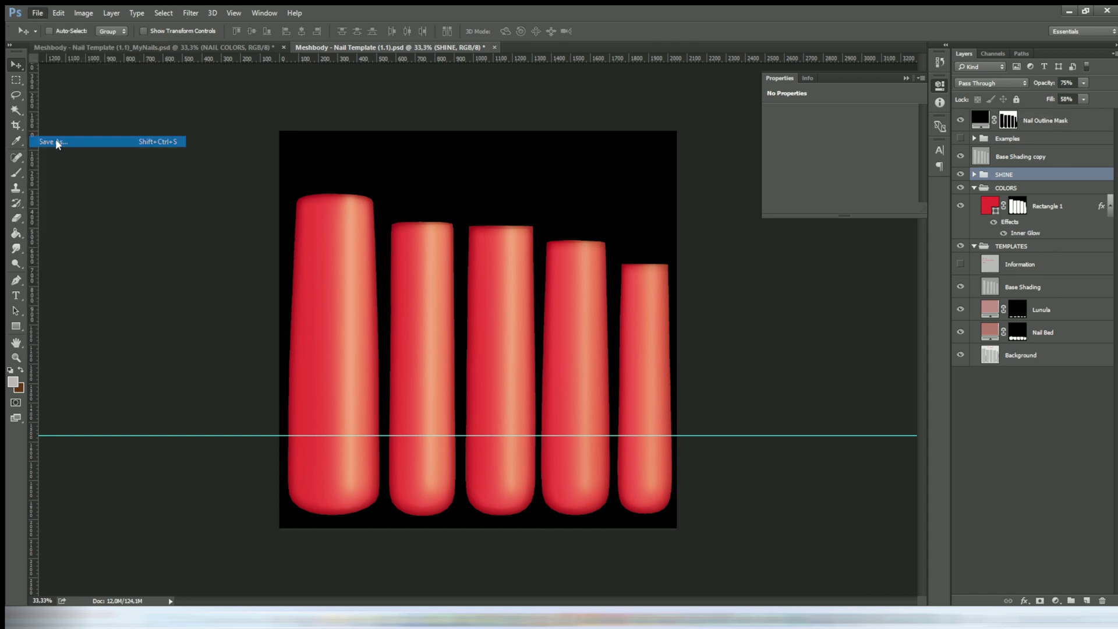
pyautogui.click(285, 330)
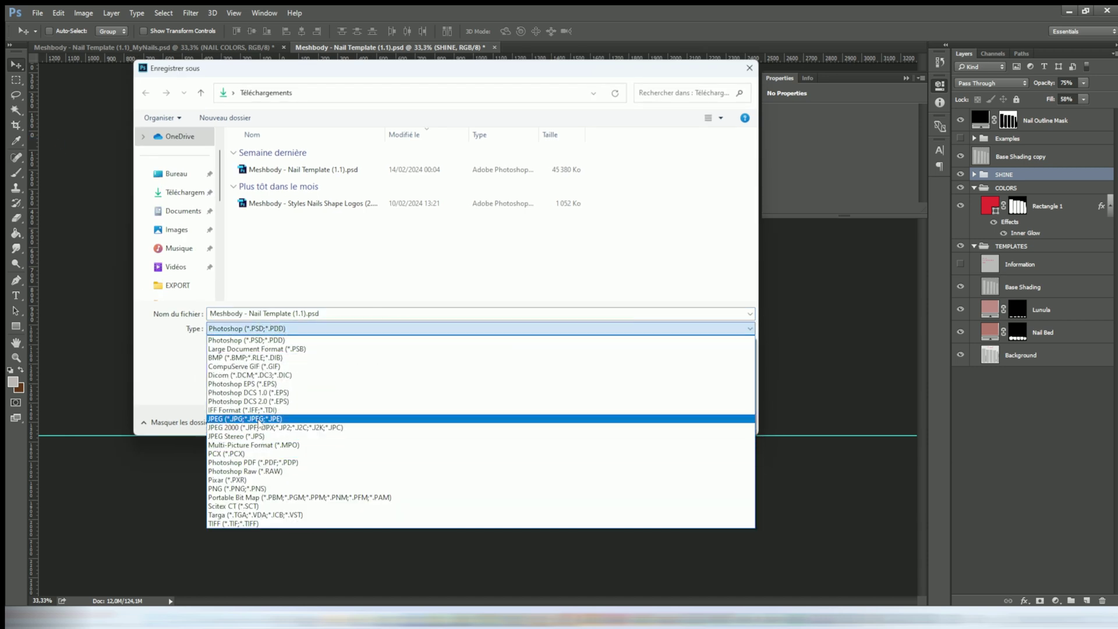
pyautogui.click(260, 419)
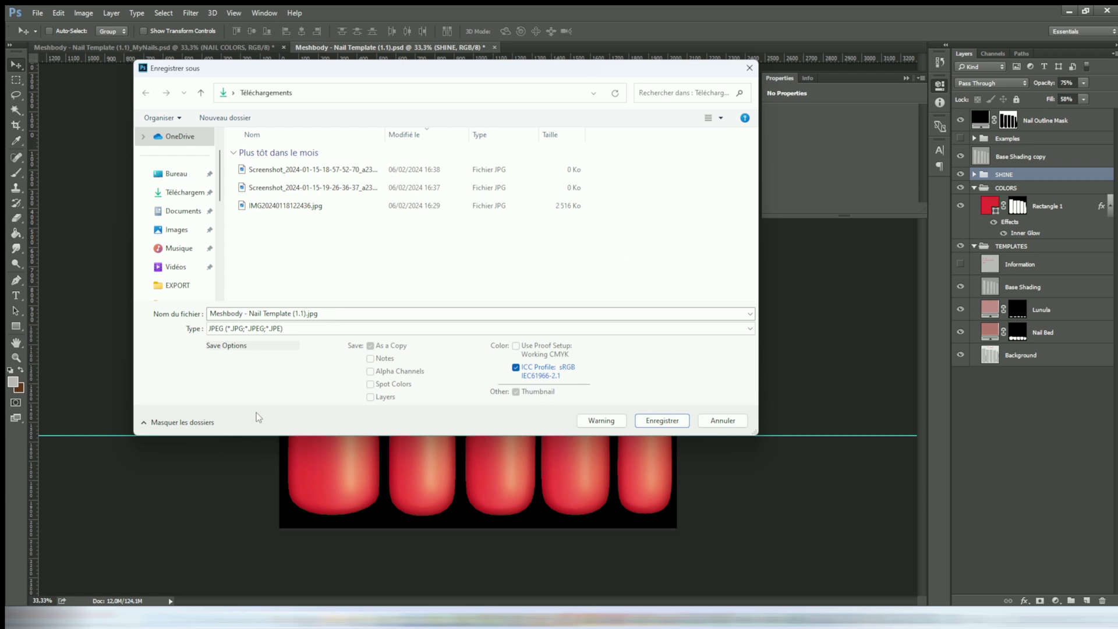
pyautogui.click(670, 419)
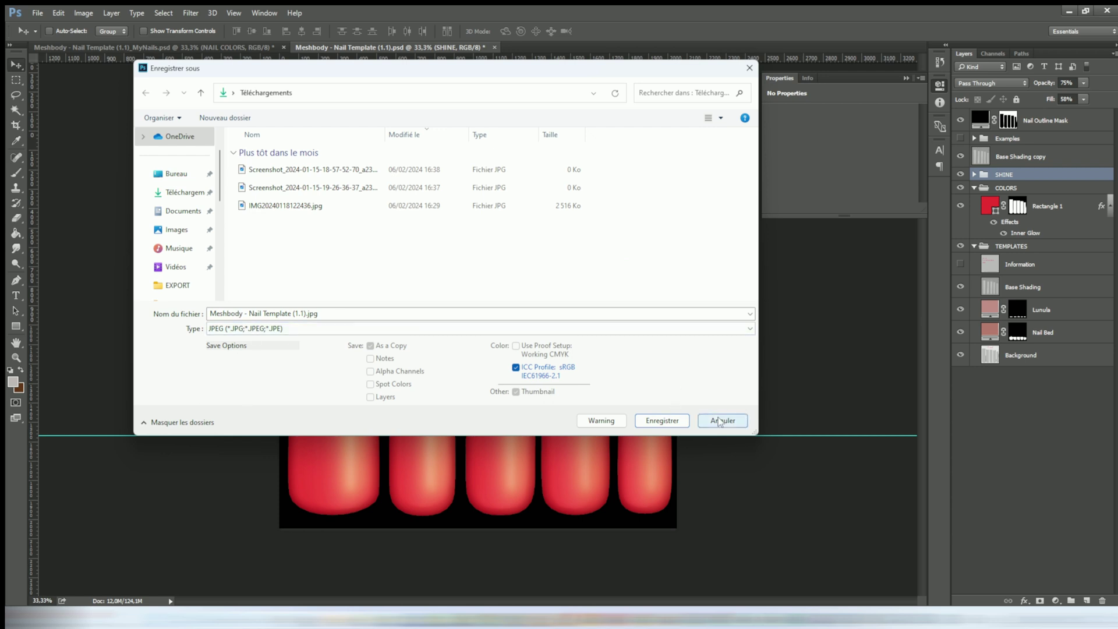
# - Duplicate the Rectangle 1 layer in the COLORS group and change the copy's fill to magenta #e42fe6
pyautogui.click(1046, 208)
pyautogui.rightClick(1055, 213)
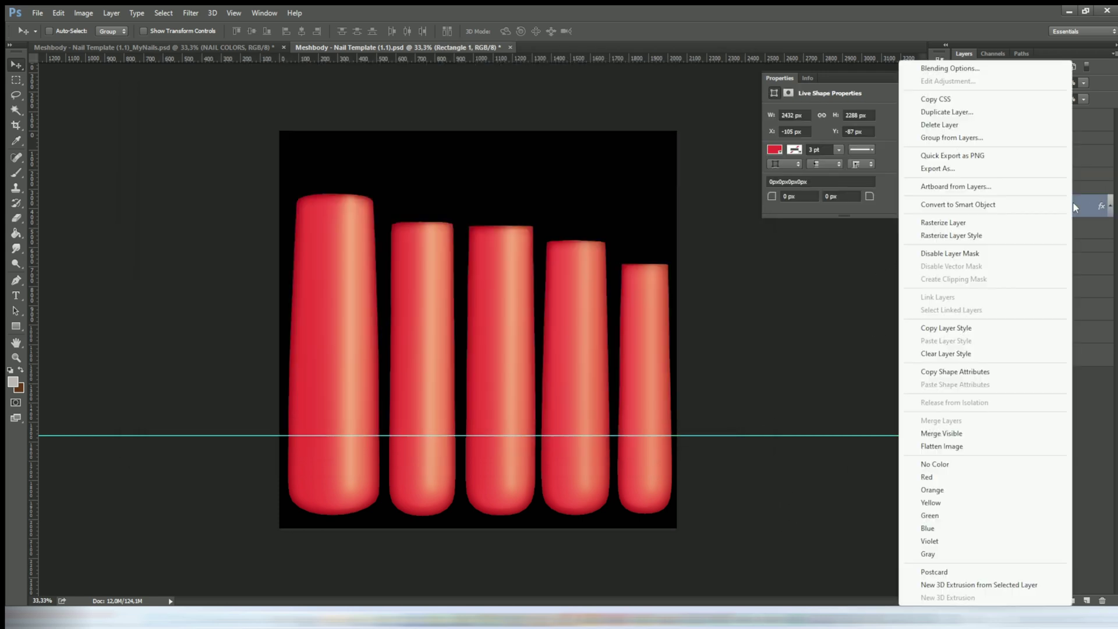
pyautogui.click(967, 112)
pyautogui.press('Return')
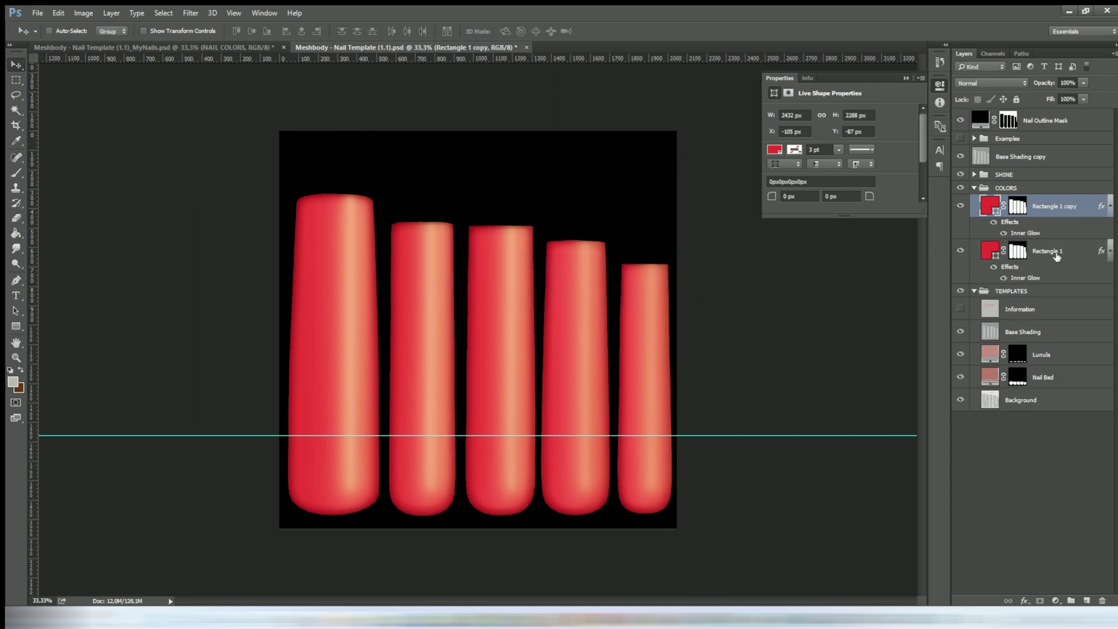
pyautogui.doubleClick(990, 205)
pyautogui.click(742, 283)
pyautogui.moveTo(743, 283); pyautogui.dragTo(741, 262)
pyautogui.press('Return')
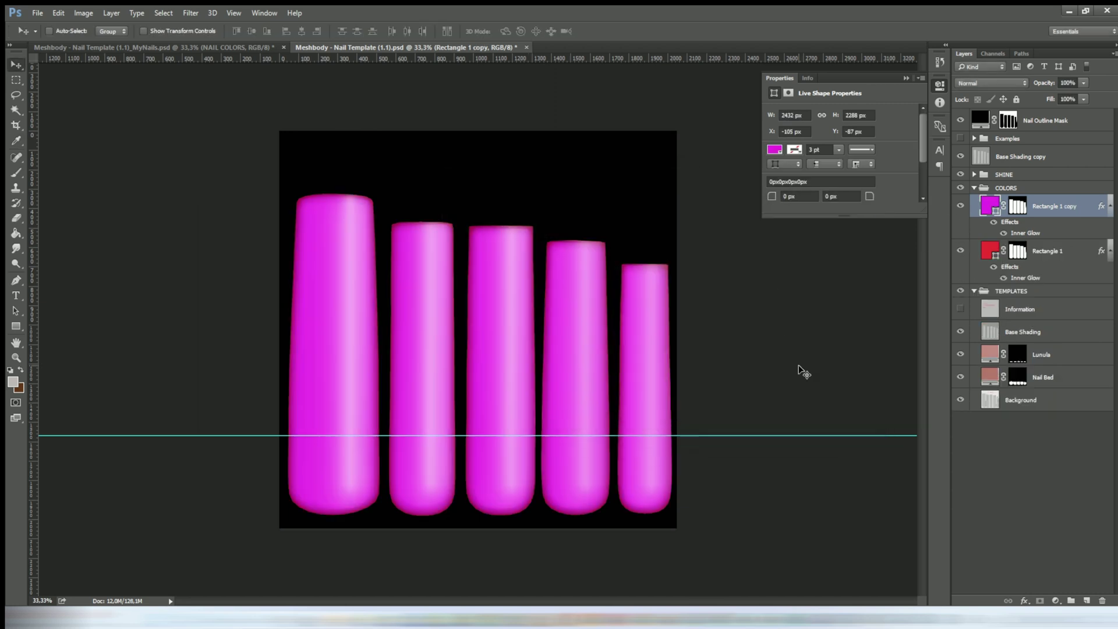
# - Duplicate the magenta Rectangle 1 copy layer and change the new copy's fill to light tan #d1a779
pyautogui.rightClick(1079, 210)
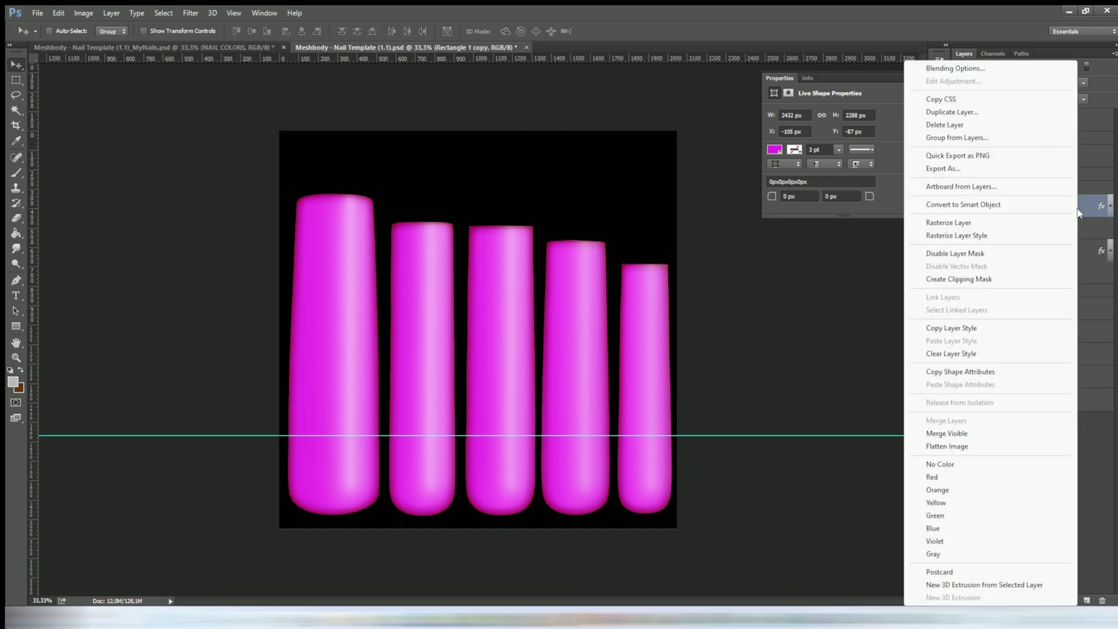
pyautogui.click(991, 111)
pyautogui.click(664, 197)
pyautogui.doubleClick(990, 206)
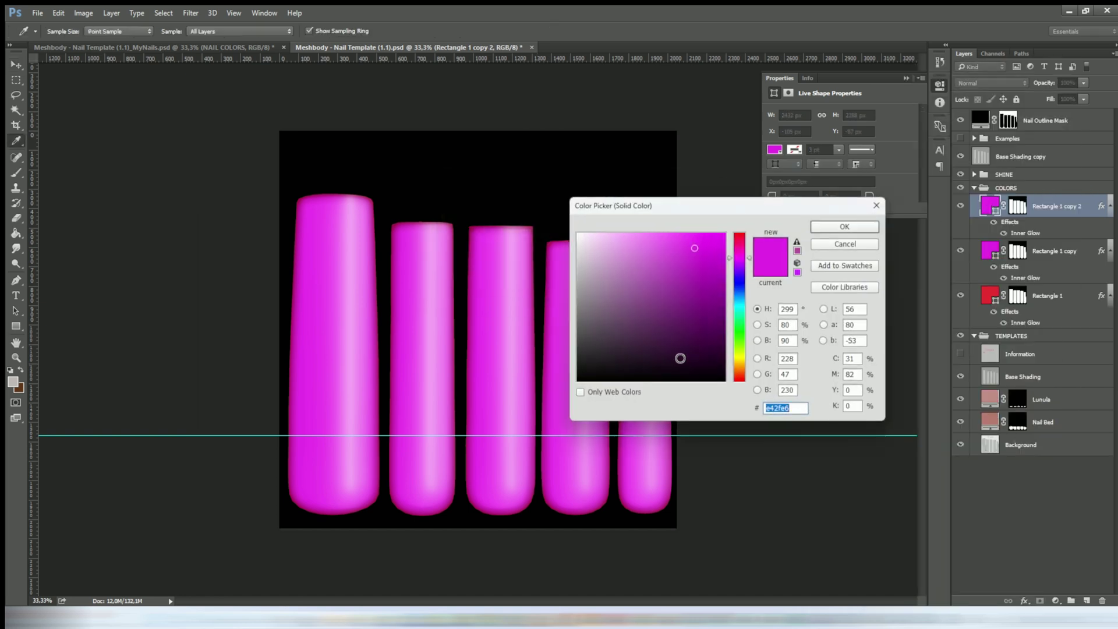
pyautogui.click(752, 277)
pyautogui.moveTo(752, 279); pyautogui.dragTo(747, 371)
pyautogui.click(653, 276)
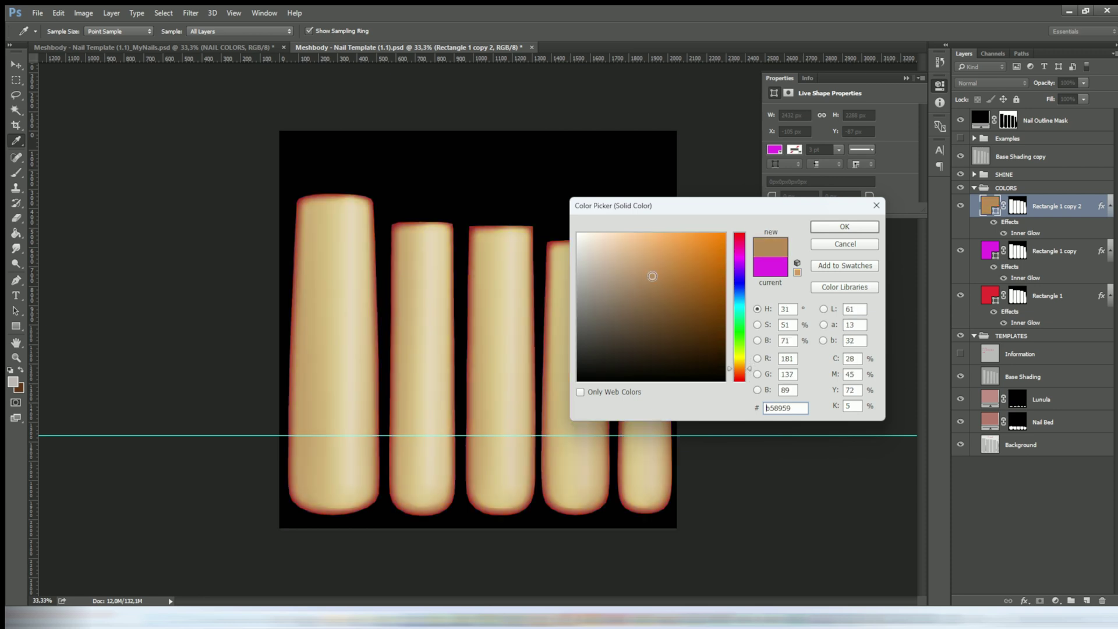
pyautogui.click(635, 257)
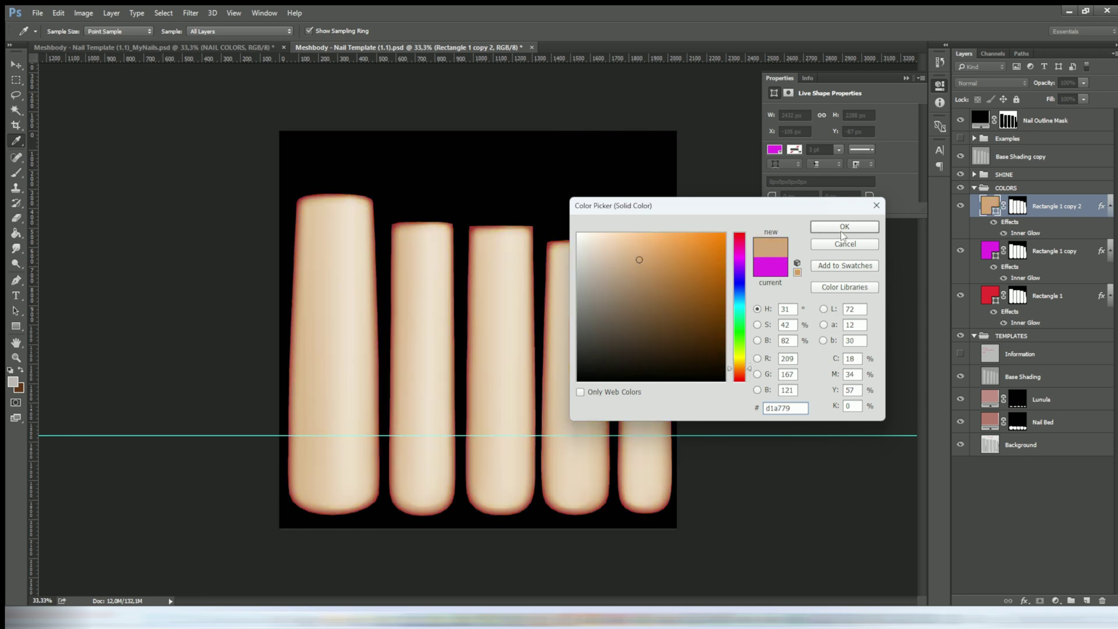
pyautogui.click(844, 227)
# - Change the Inner Glow colour of the tan Rectangle 1 copy 2 layer to dark brown
pyautogui.doubleClick(1031, 228)
pyautogui.click(846, 177)
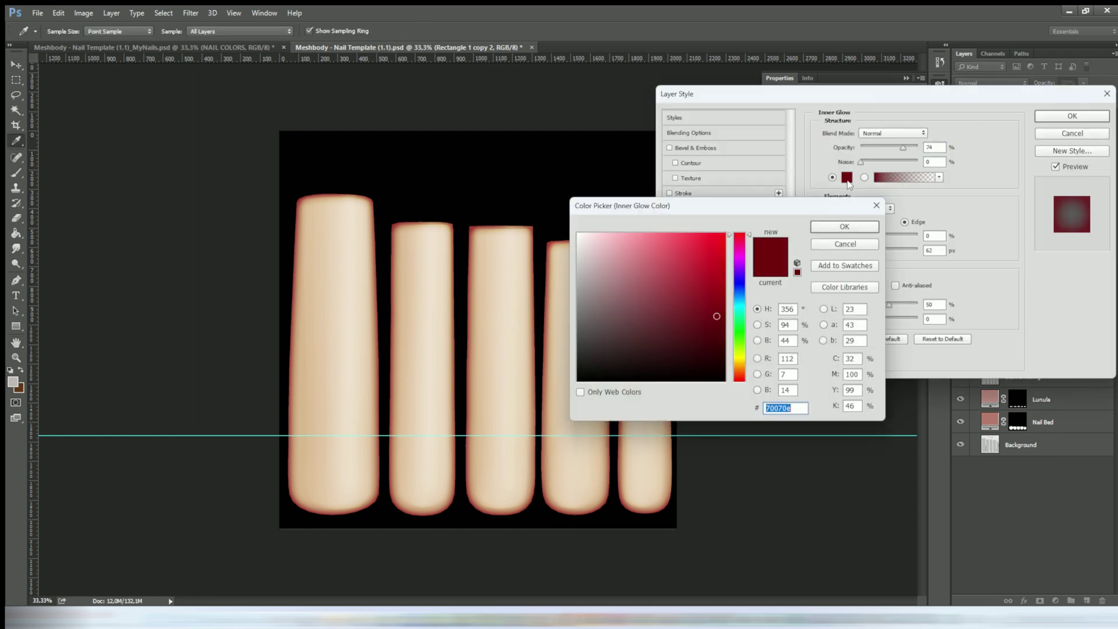
pyautogui.click(337, 404)
pyautogui.click(647, 295)
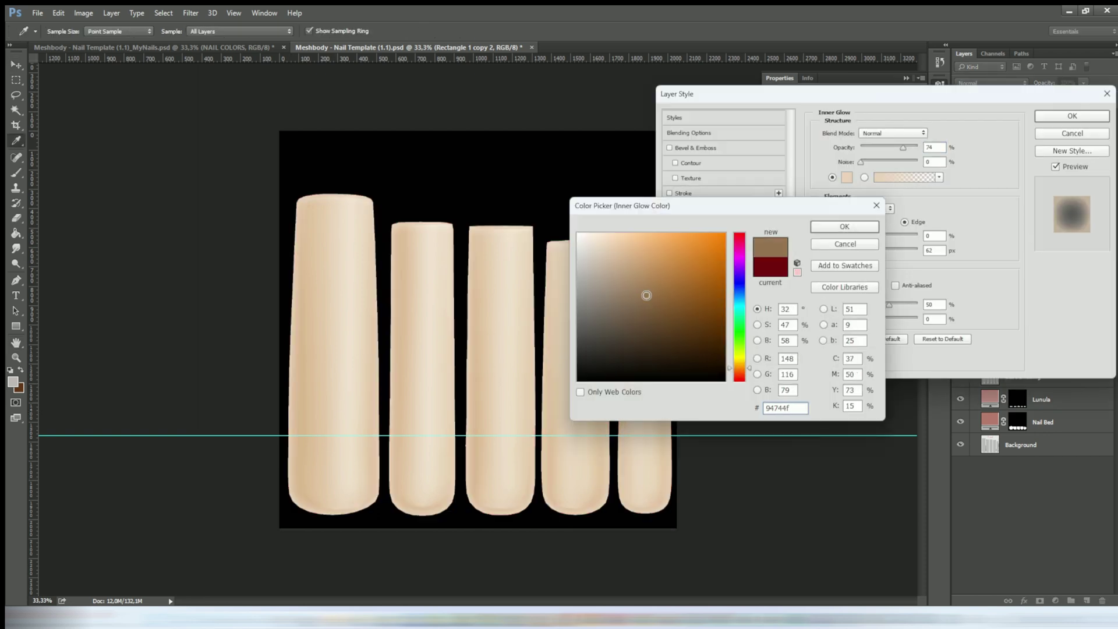
pyautogui.moveTo(654, 306); pyautogui.dragTo(680, 346)
pyautogui.click(867, 230)
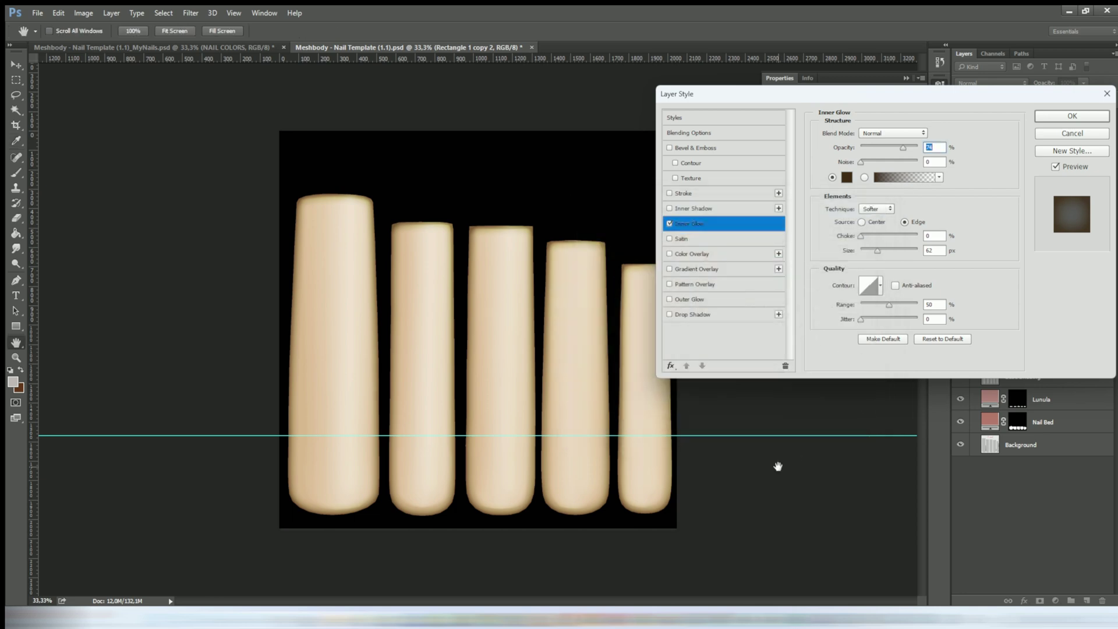
pyautogui.click(1068, 117)
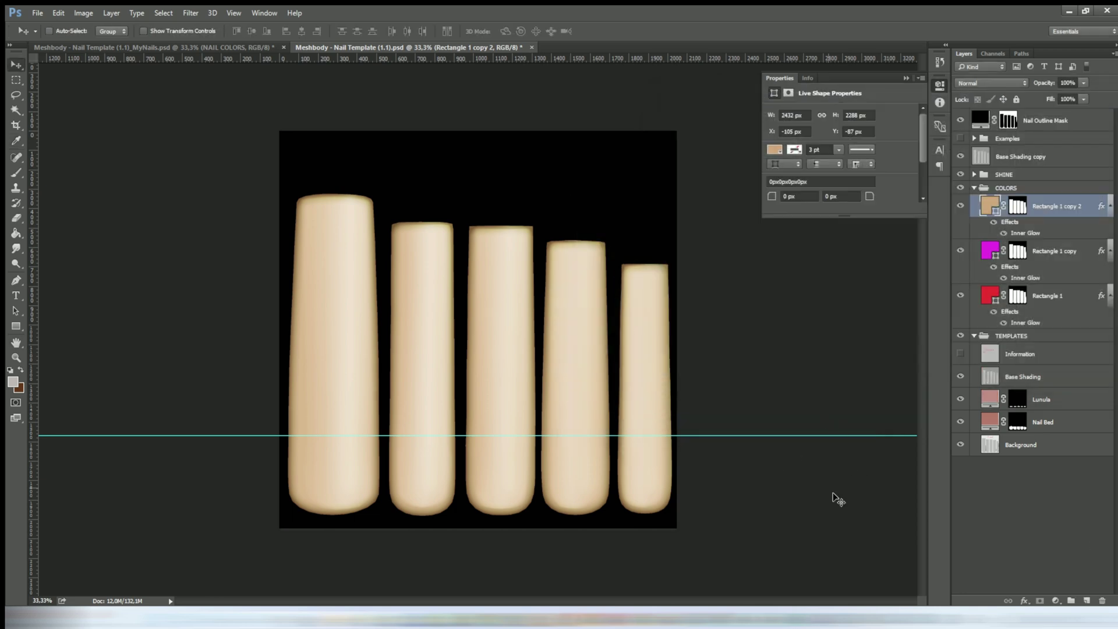
# - Hide the tan Rectangle 1 copy 2 layer and give the magenta Rectangle 1 copy a wider Inner Glow in dark blue #070e70
pyautogui.click(961, 209)
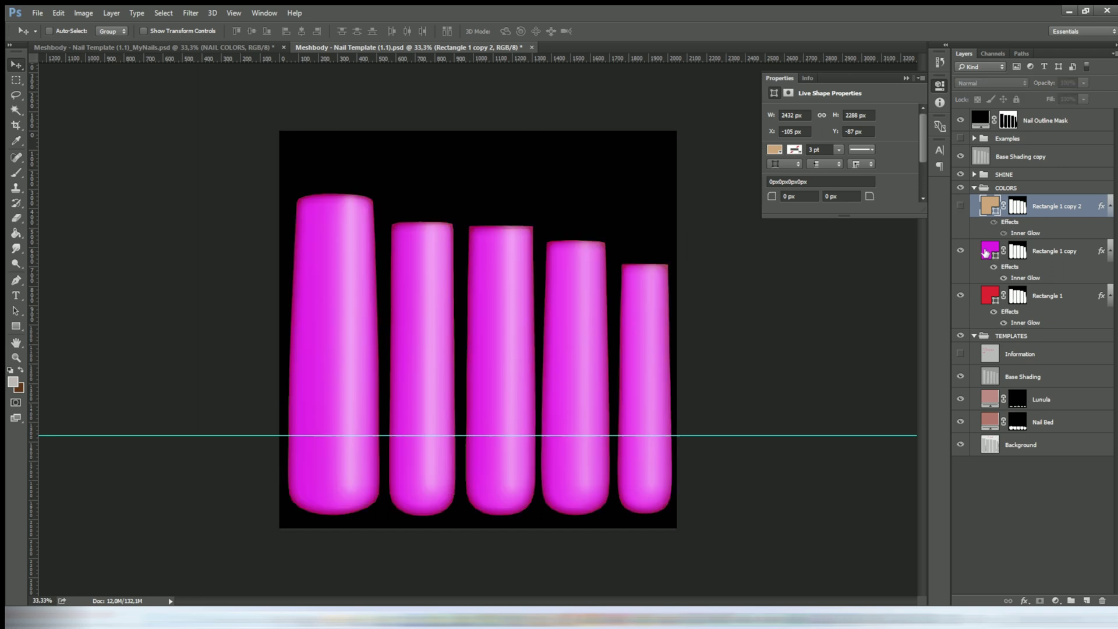
pyautogui.click(986, 253)
pyautogui.doubleClick(1028, 278)
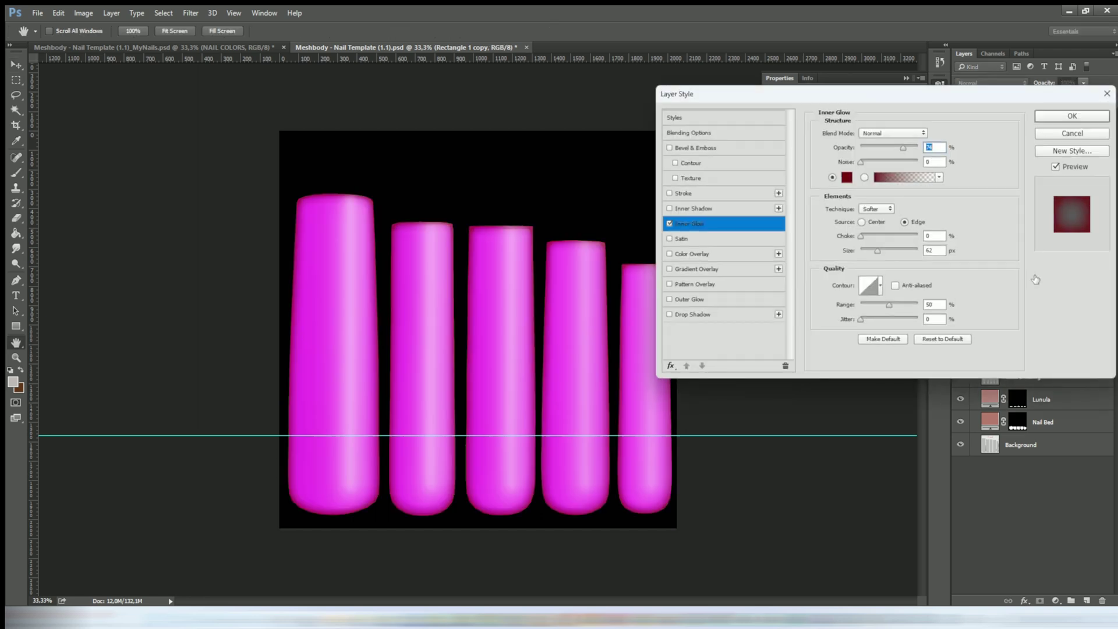
pyautogui.click(847, 177)
pyautogui.click(741, 287)
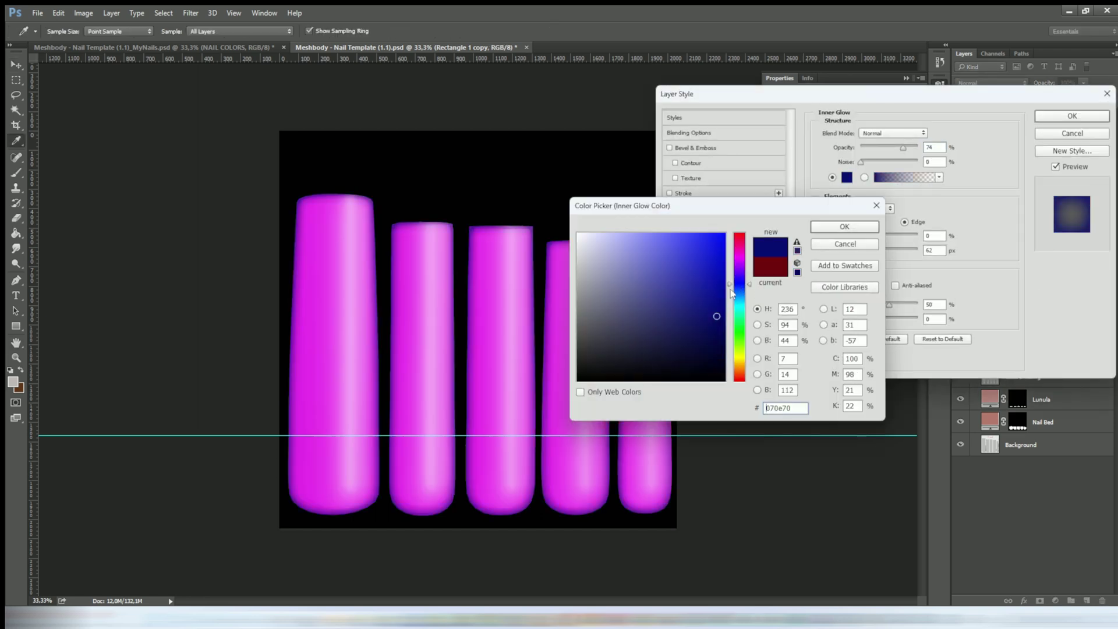
pyautogui.click(840, 228)
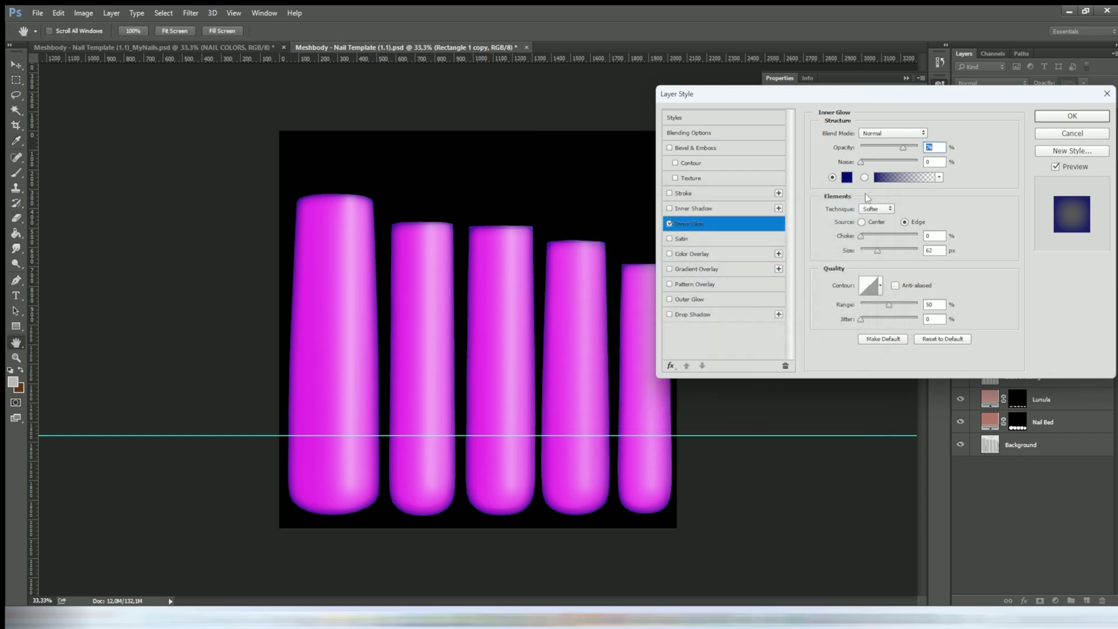
pyautogui.moveTo(877, 252); pyautogui.dragTo(887, 251)
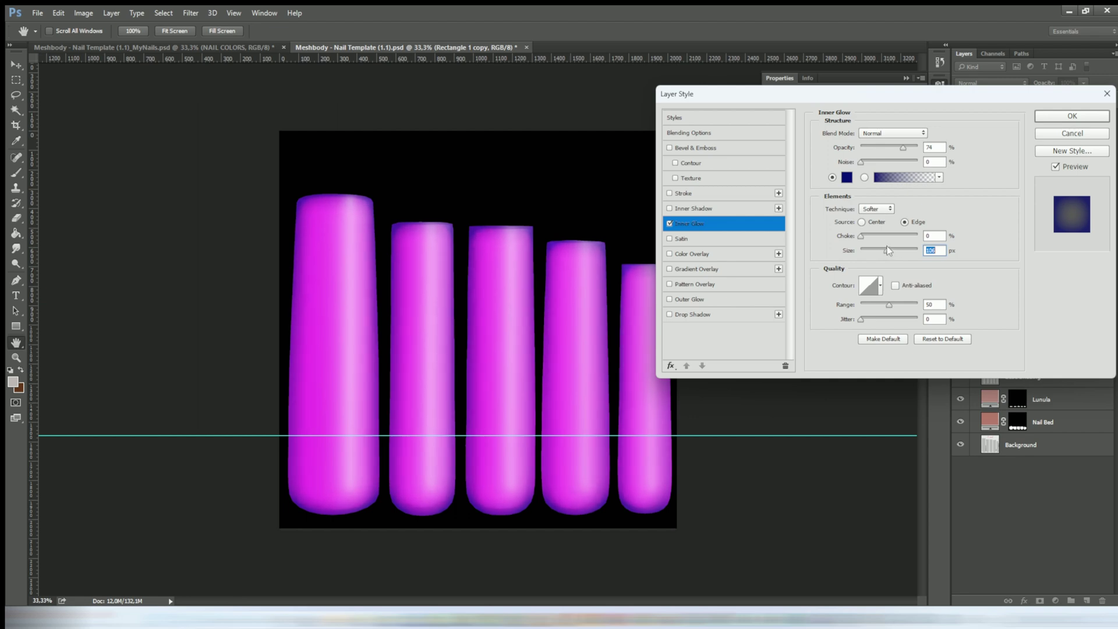
pyautogui.click(1071, 116)
# - Stretch Rectangle 1 copy with its mask vertically past both ends of the nails using Free Transform, extending the lower edge to 101.26% height
pyautogui.click(1019, 251)
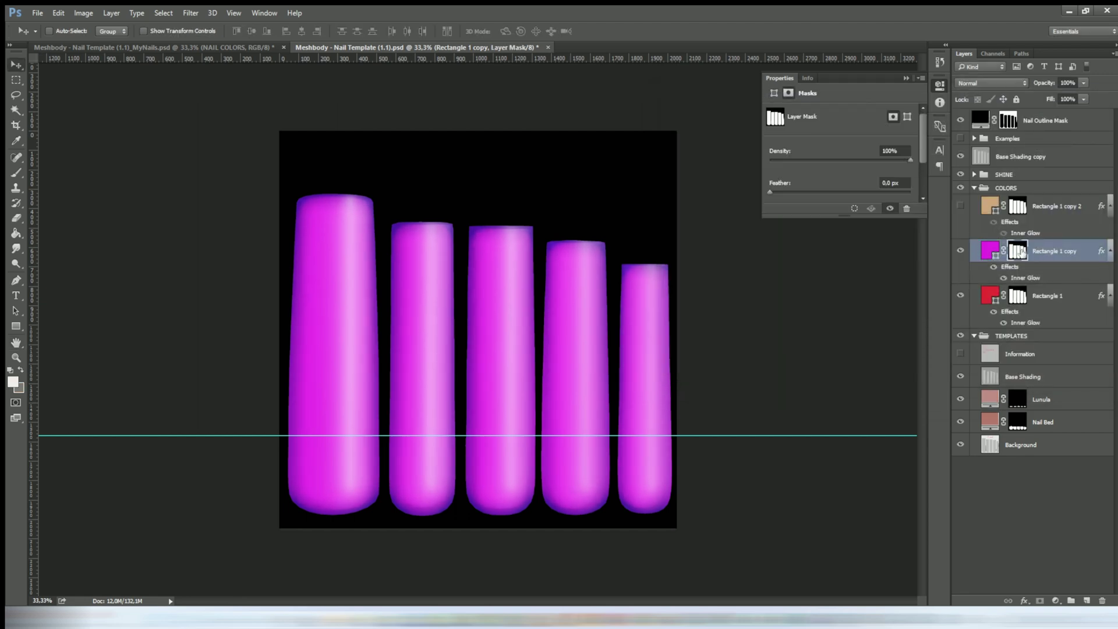
pyautogui.hotkey('ctrl', 't')
pyautogui.moveTo(495, 112); pyautogui.dragTo(497, 99)
pyautogui.press('Return')
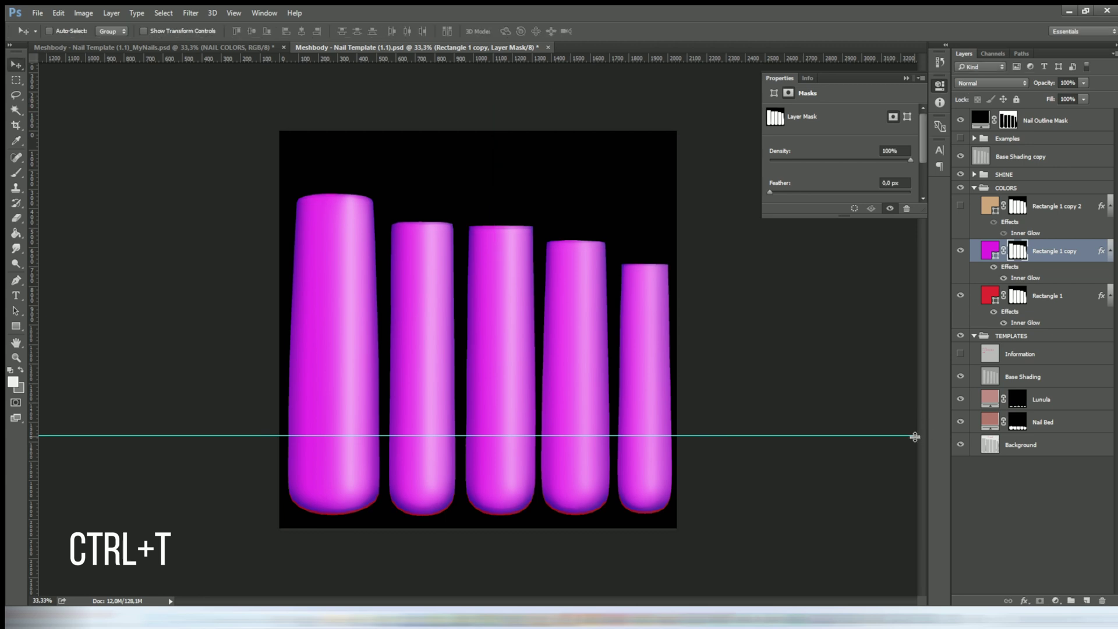
pyautogui.hotkey('ctrl', 't')
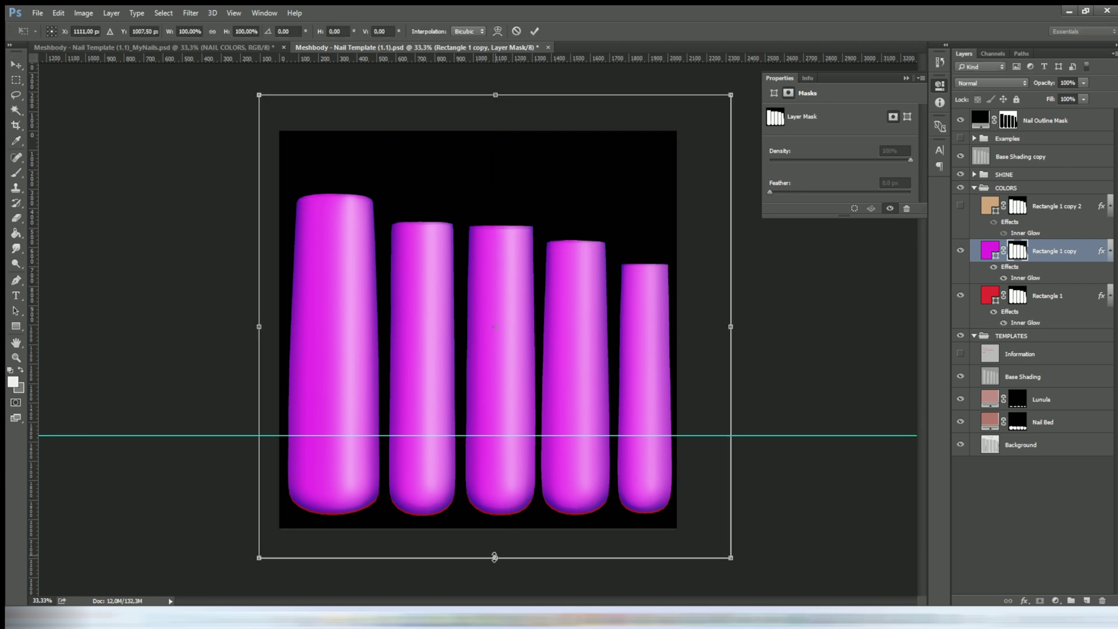
pyautogui.moveTo(495, 562); pyautogui.dragTo(495, 564)
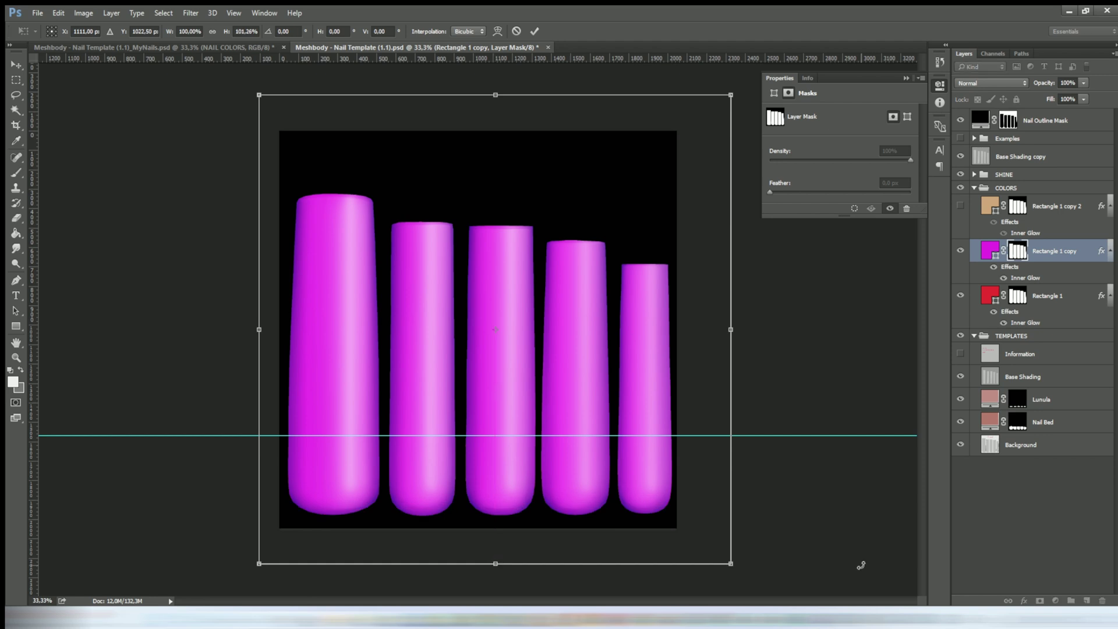
pyautogui.press('Return')
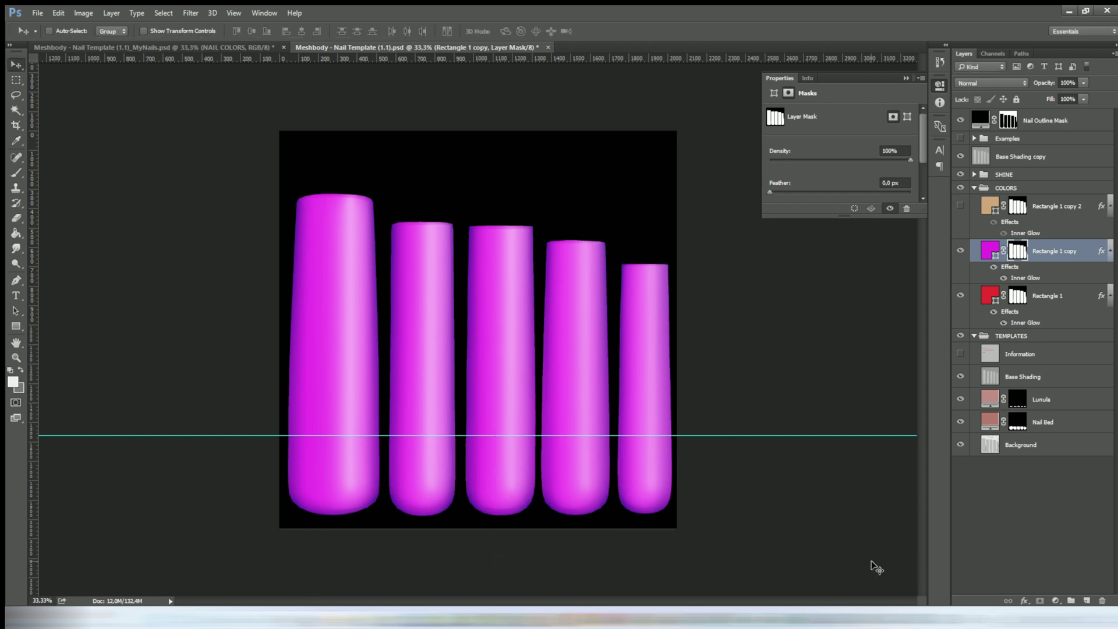
# - Change the fill of the Rectangle 1 copy layer from magenta to violet #a82fe6
pyautogui.doubleClick(989, 250)
pyautogui.moveTo(756, 262); pyautogui.dragTo(749, 269)
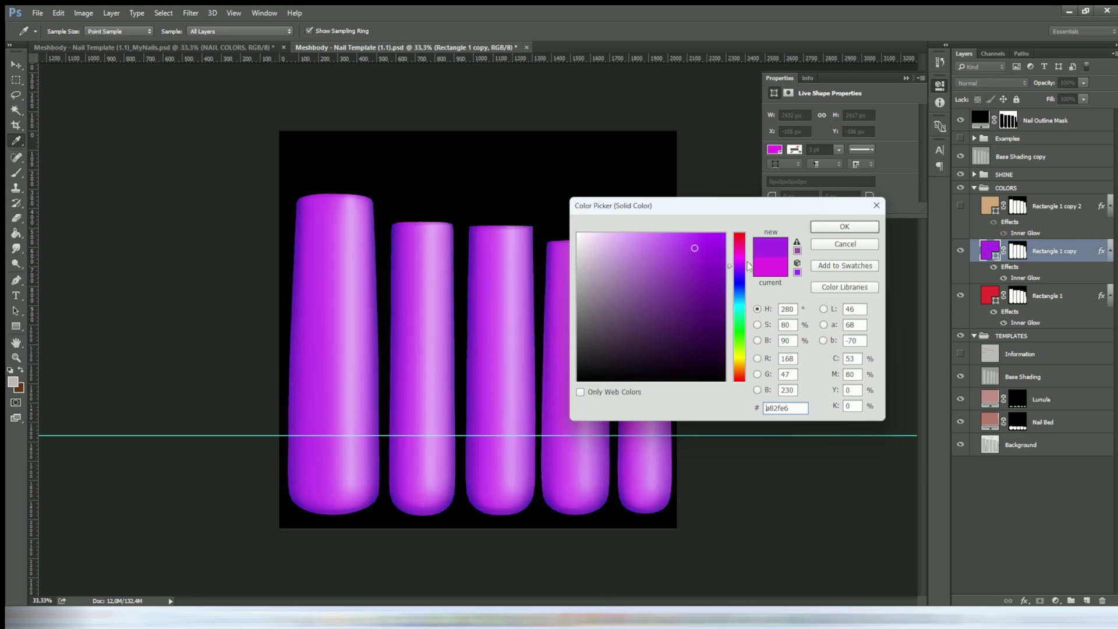
pyautogui.click(845, 226)
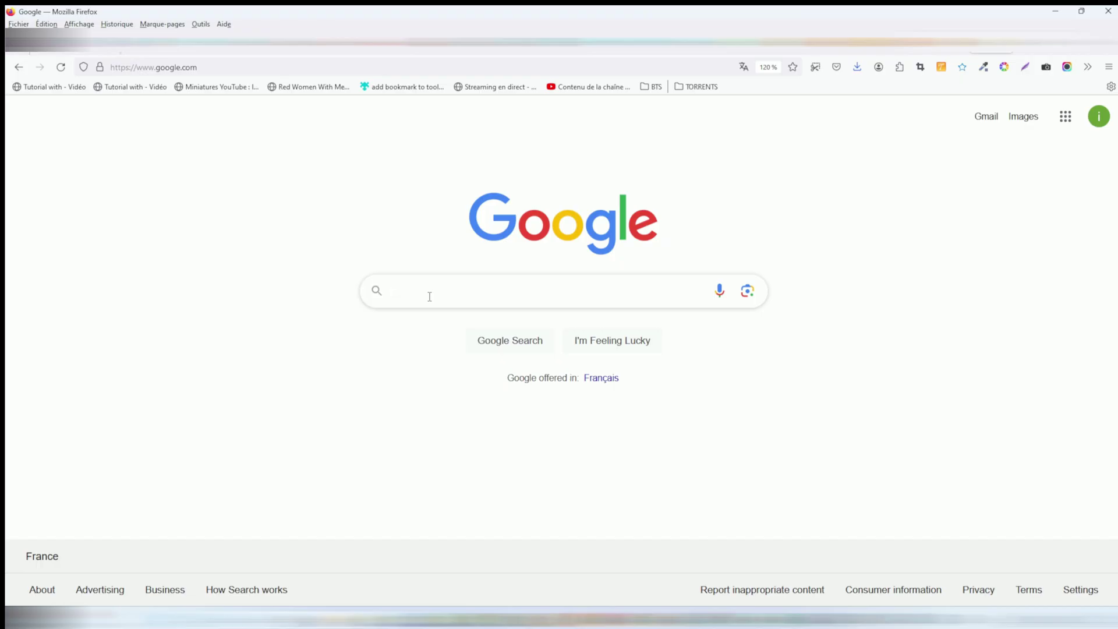
# - Switch to Firefox, search Google Images for "color palette" and look through the palette images
pyautogui.click(429, 296)
pyautogui.write('c')
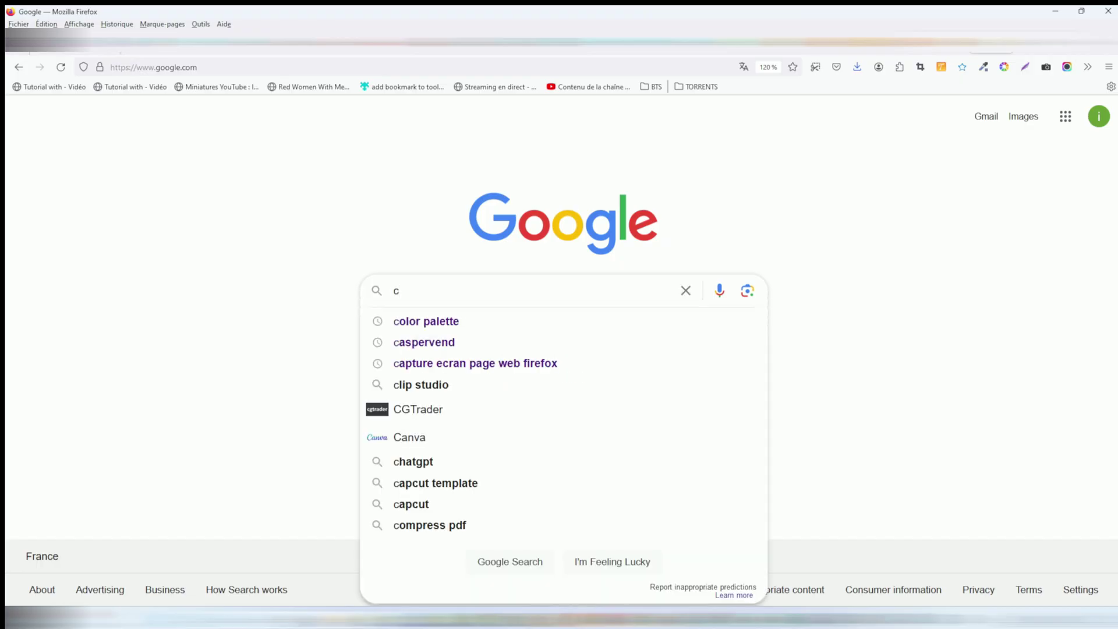
pyautogui.write('olor palette')
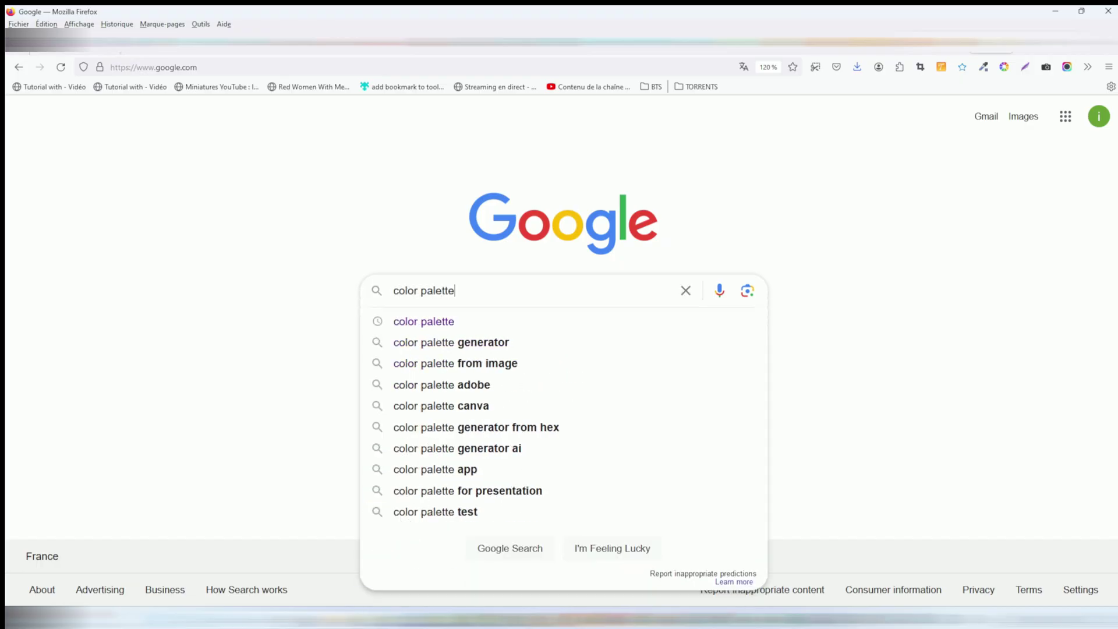
pyautogui.press('Return')
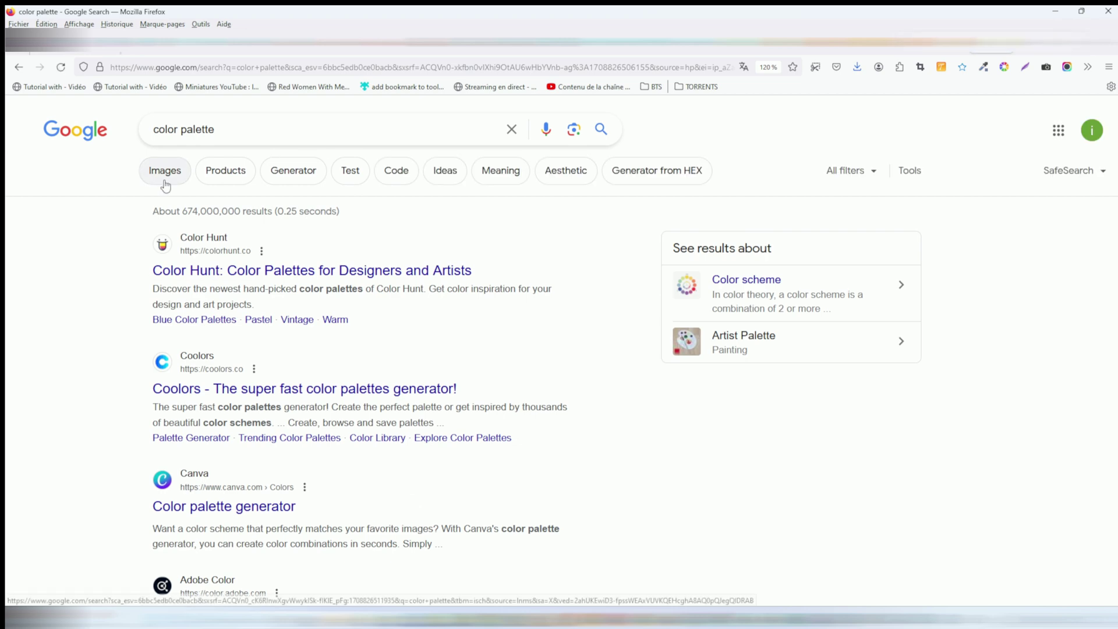
pyautogui.click(165, 180)
pyautogui.scroll(-3, 571, 294)
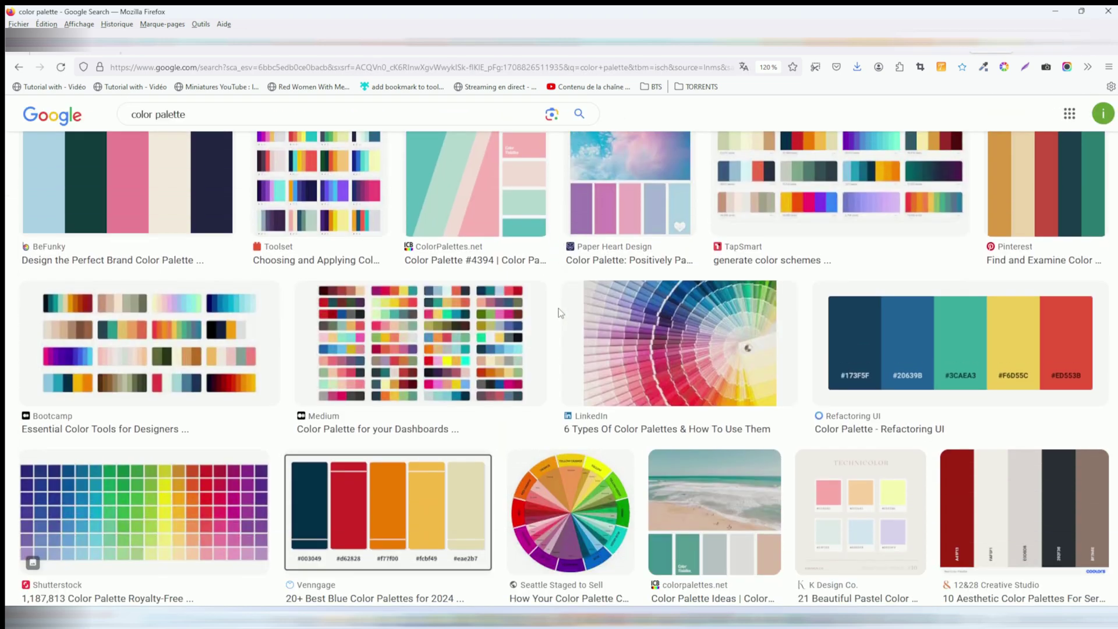
pyautogui.scroll(2, 541, 349)
pyautogui.scroll(1, 540, 349)
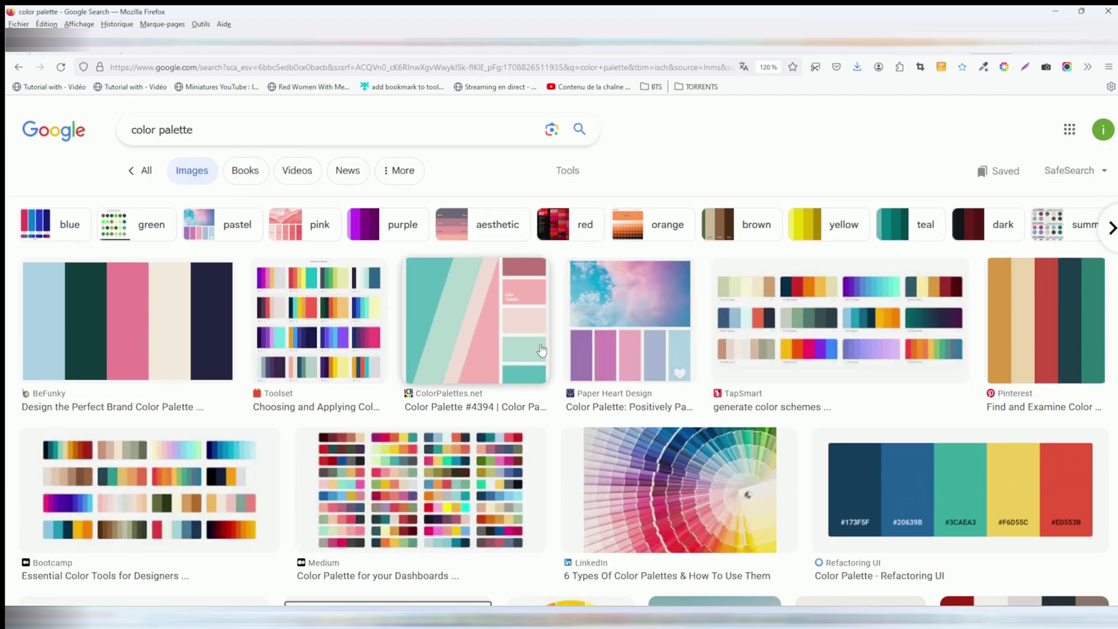
# - Activate the page colour picker in the browser and examine colours across the palette images
pyautogui.click(984, 67)
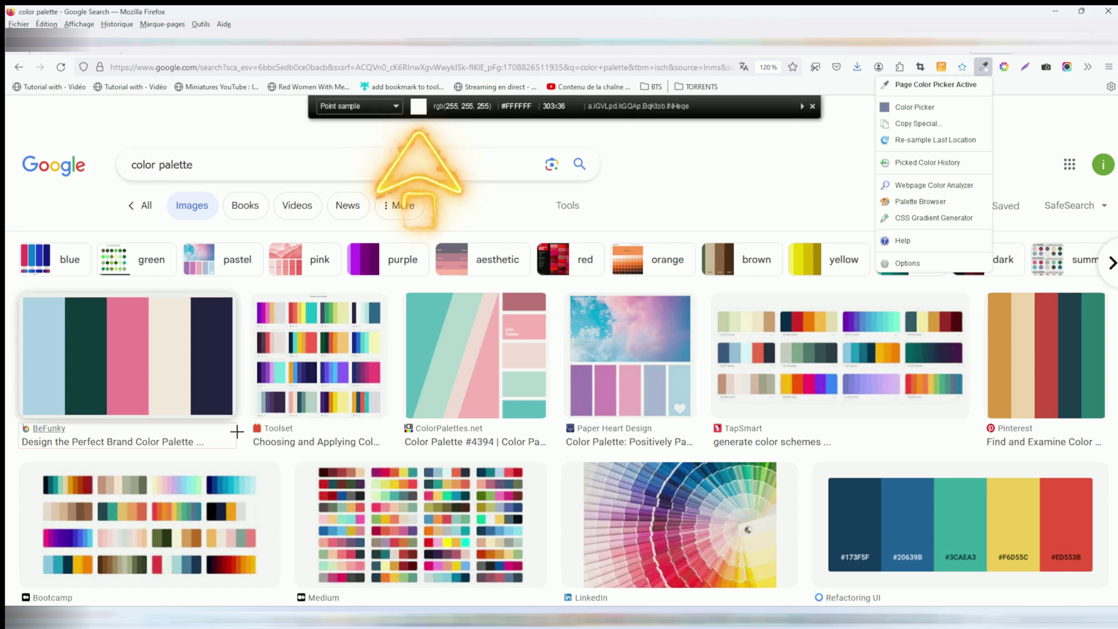
pyautogui.scroll(-3, 267, 468)
pyautogui.scroll(-2, 268, 468)
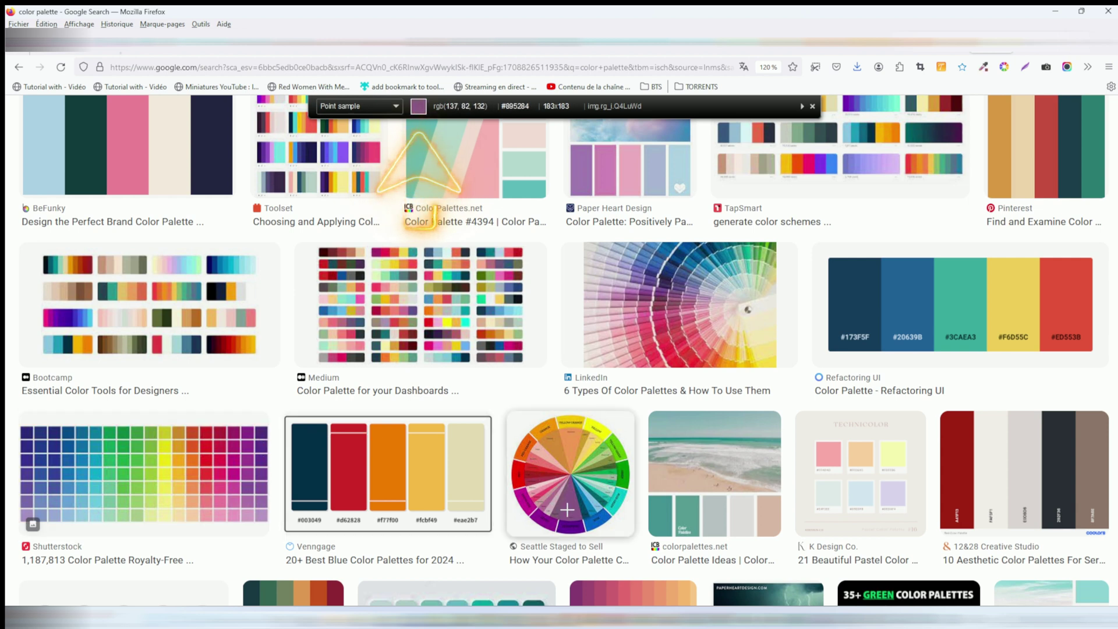
# - Copy orange #EF7B00 from the five-colour Venngage palette image and try it as the Rectangle 1 copy layer's fill in Photoshop
pyautogui.click(390, 475)
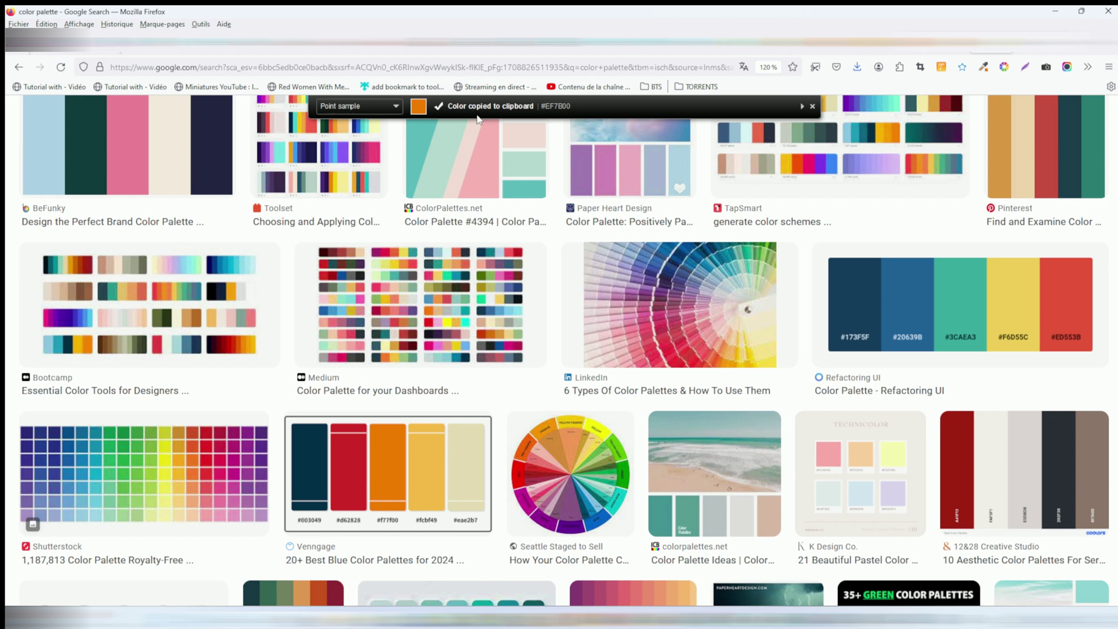
pyautogui.scroll(-1, 489, 113)
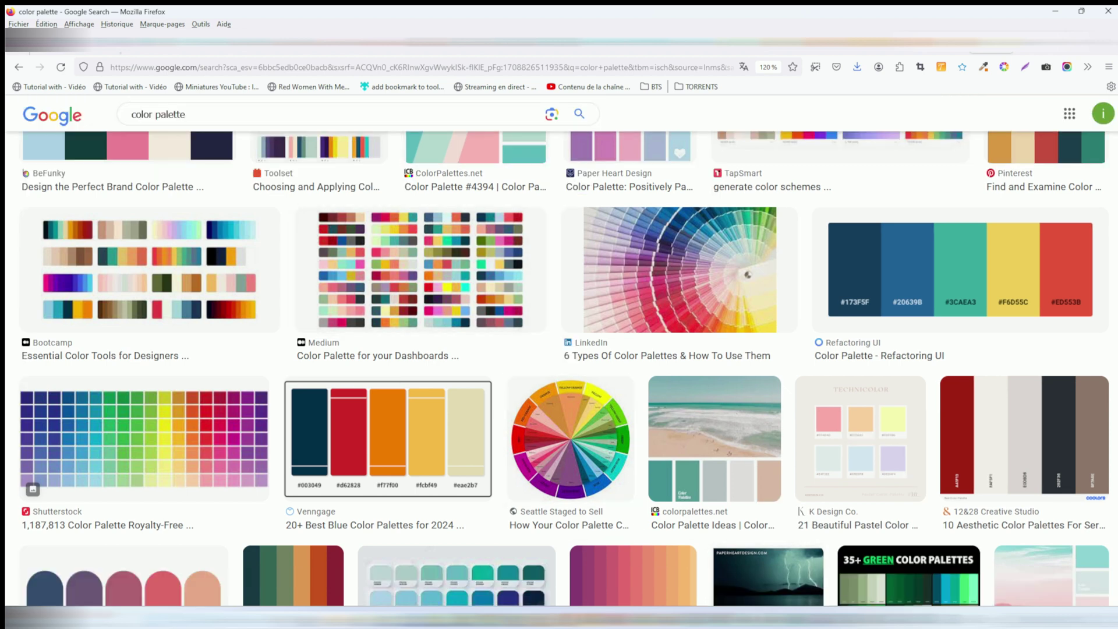
pyautogui.click(872, 562)
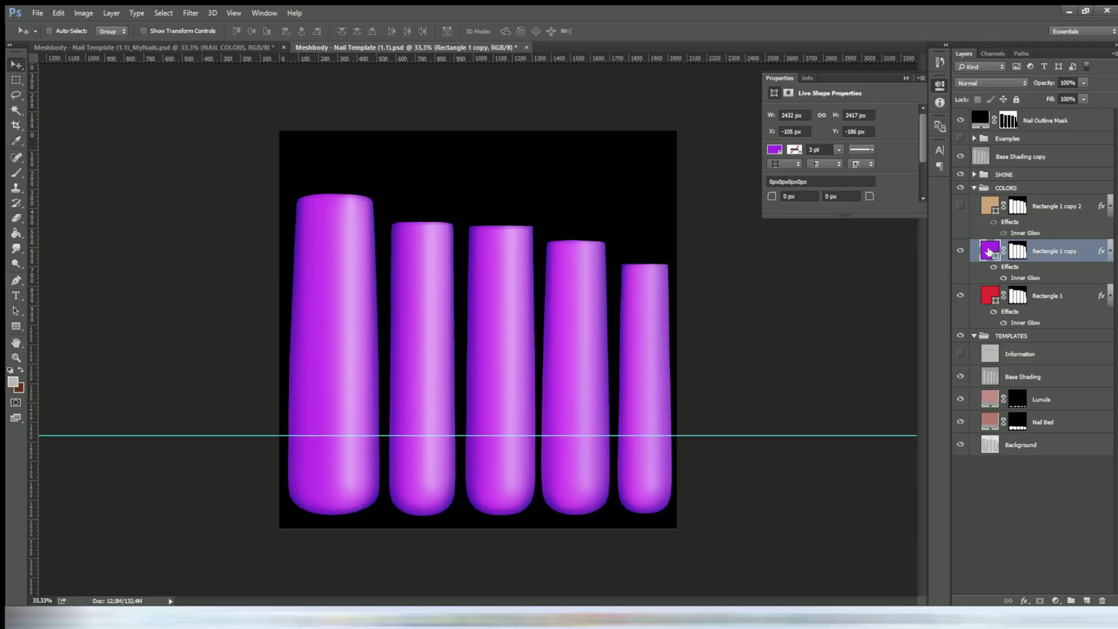
pyautogui.doubleClick(988, 251)
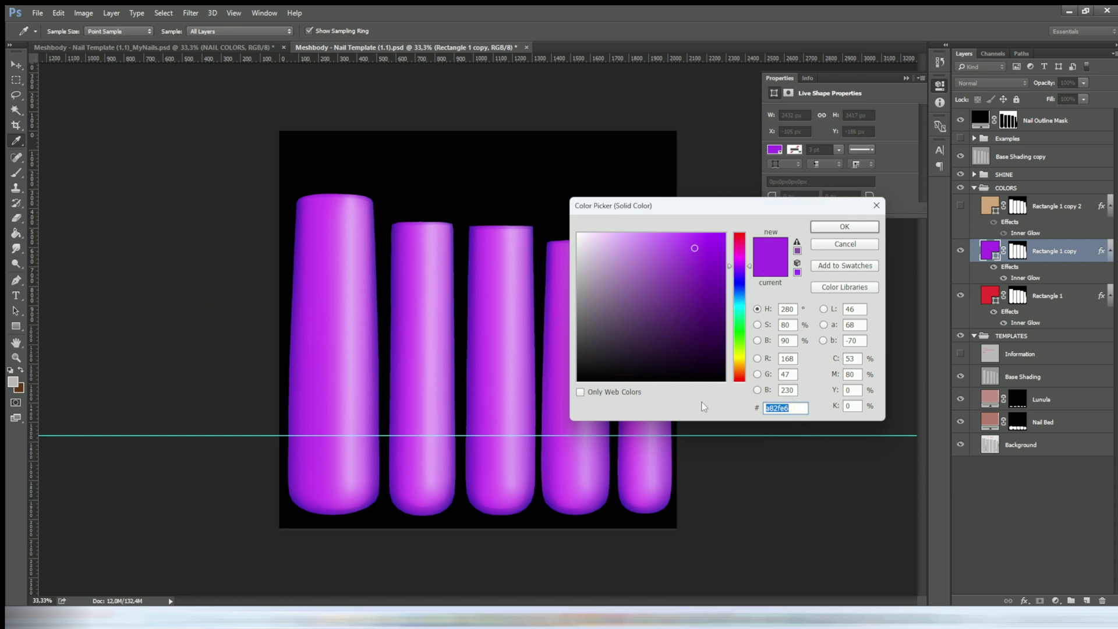
pyautogui.hotkey('ctrl', 'v')
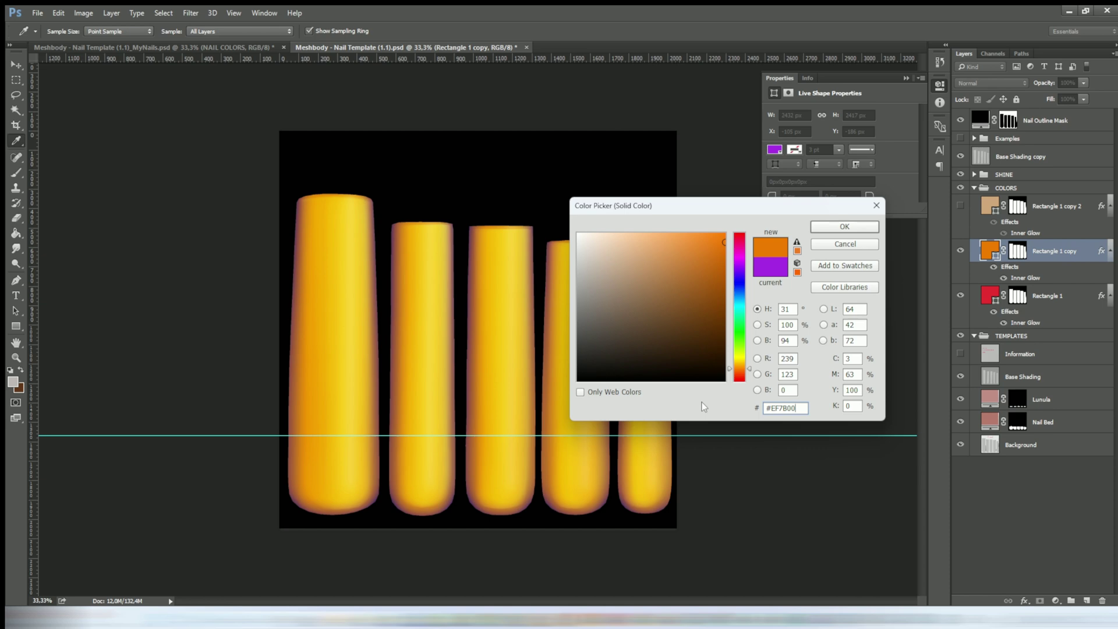
# - Switch back to Firefox and look through more of the colour palette images in the Google results
pyautogui.hotkey('alt', 'Tab')
pyautogui.scroll(3, 492, 429)
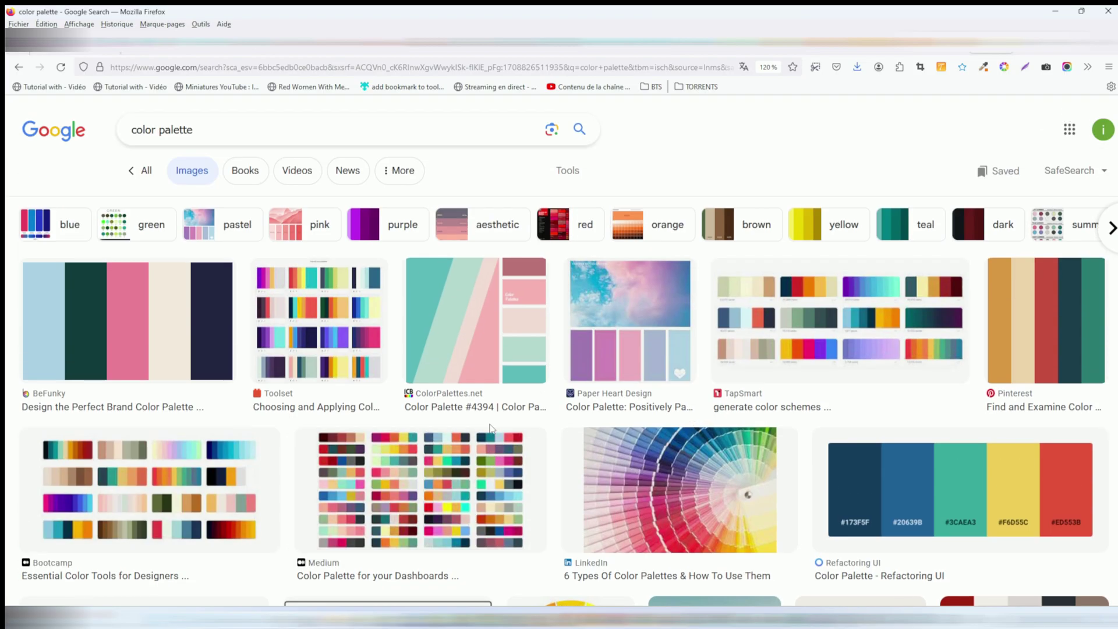
pyautogui.scroll(-15, 489, 429)
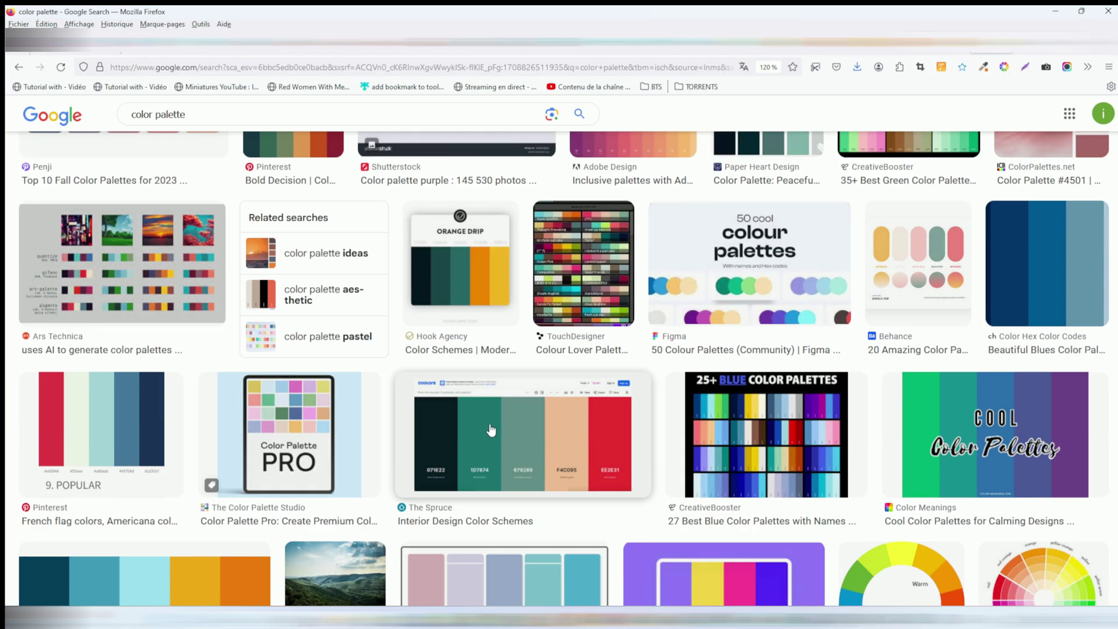
pyautogui.scroll(-3, 492, 430)
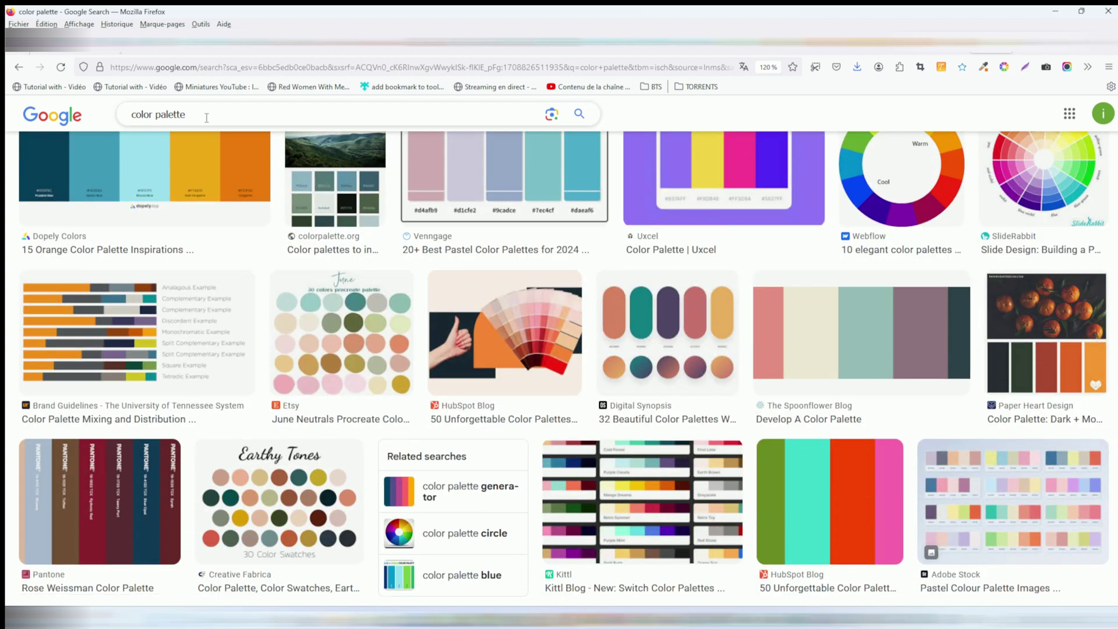
# - Search Google Images for "paris" and activate the page colour picker over the city photos
pyautogui.click(112, 116)
pyautogui.write('paris')
pyautogui.press('Return')
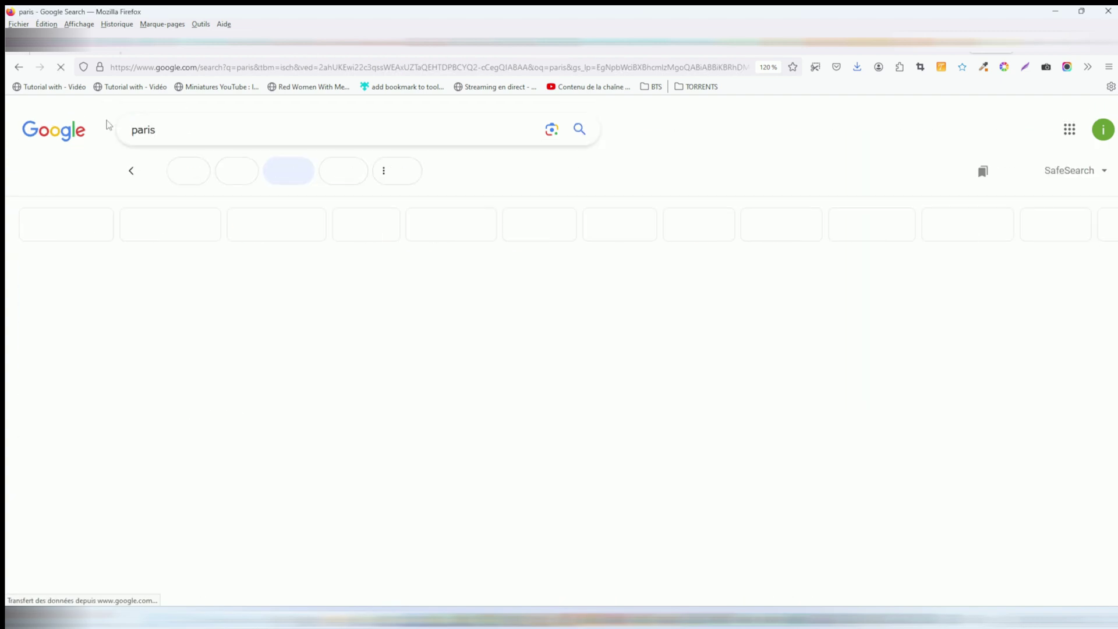
pyautogui.scroll(-1, 390, 446)
pyautogui.scroll(-1, 390, 446)
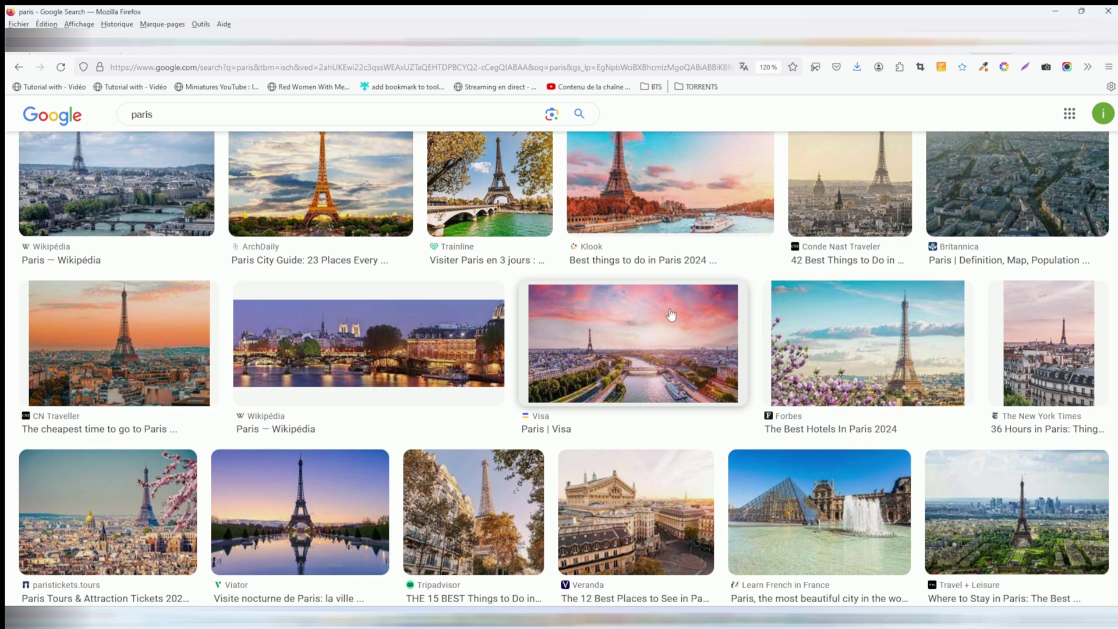
pyautogui.click(983, 67)
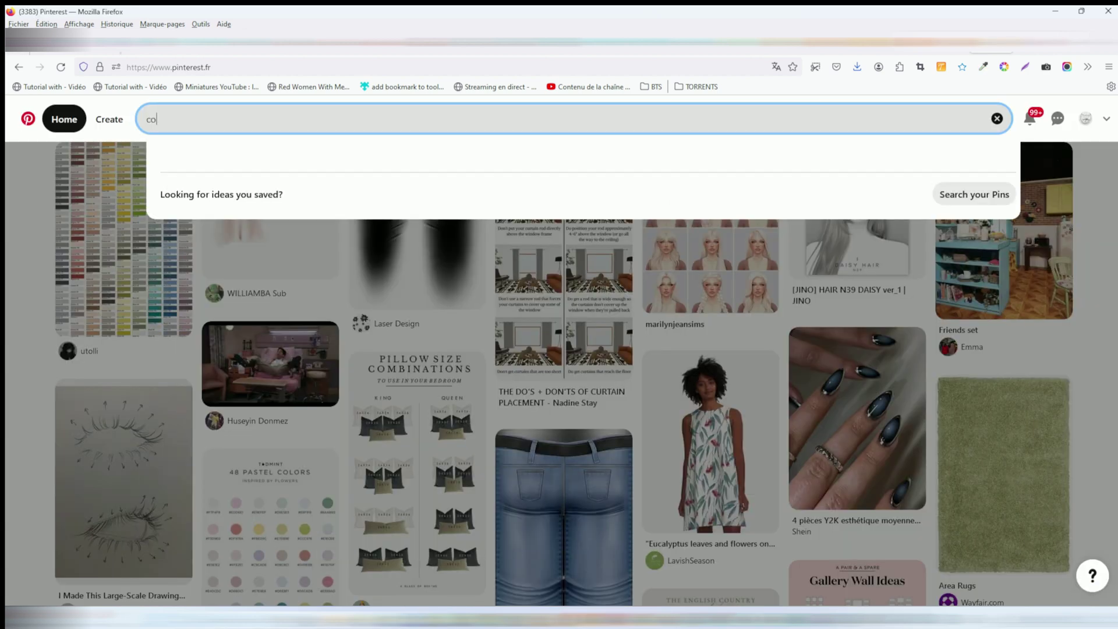
# - Search Pinterest for "color palette" and look through the palette pins
pyautogui.write('lor palette')
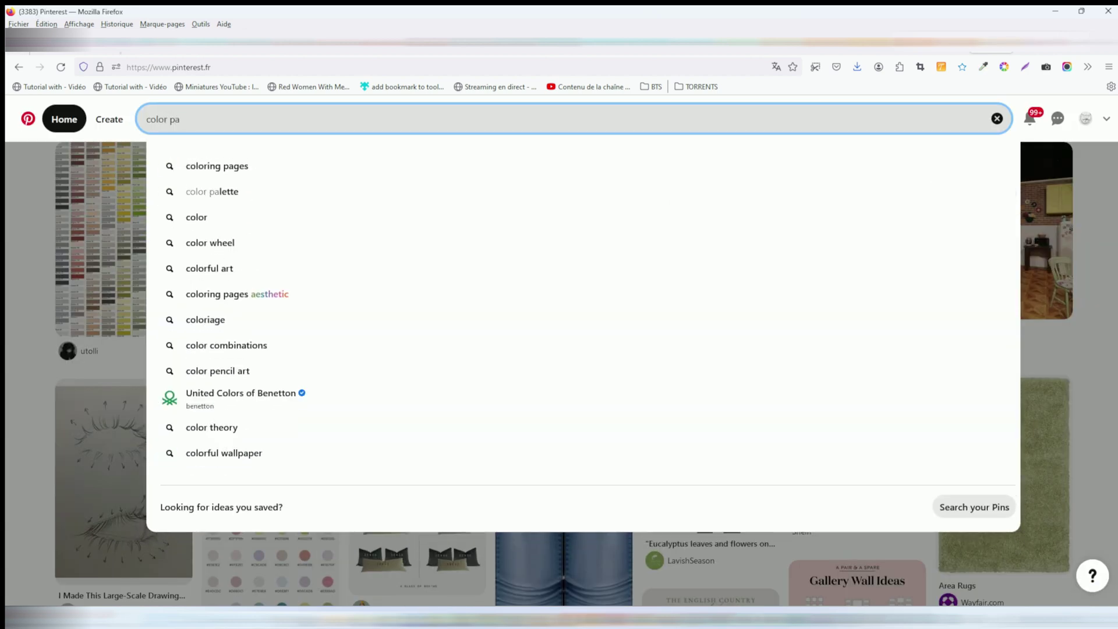
pyautogui.press('Return')
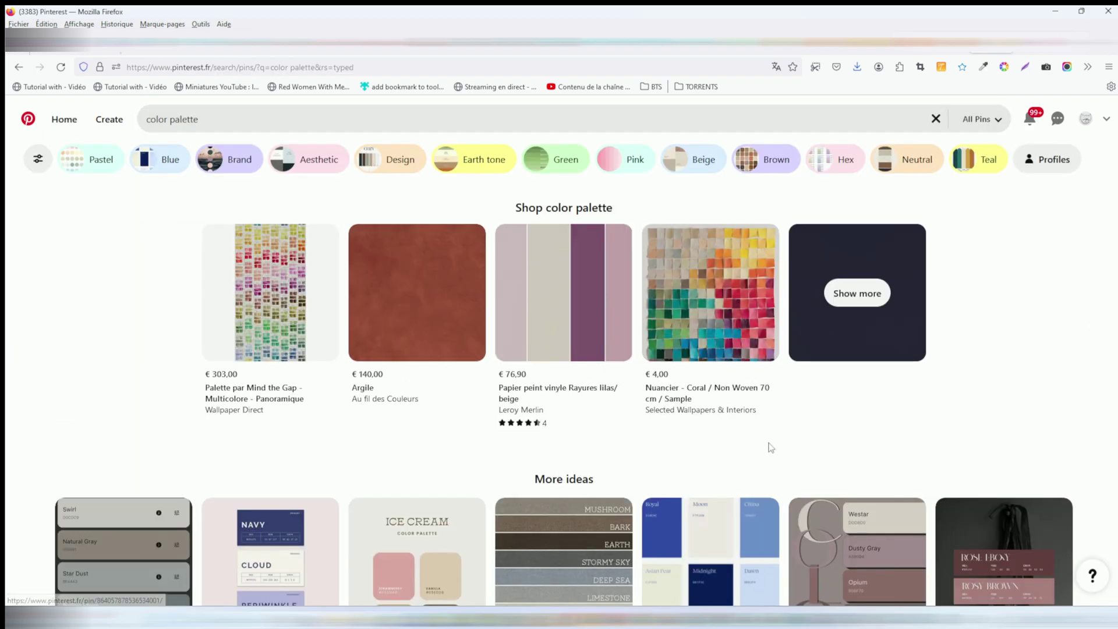
pyautogui.scroll(-7, 768, 450)
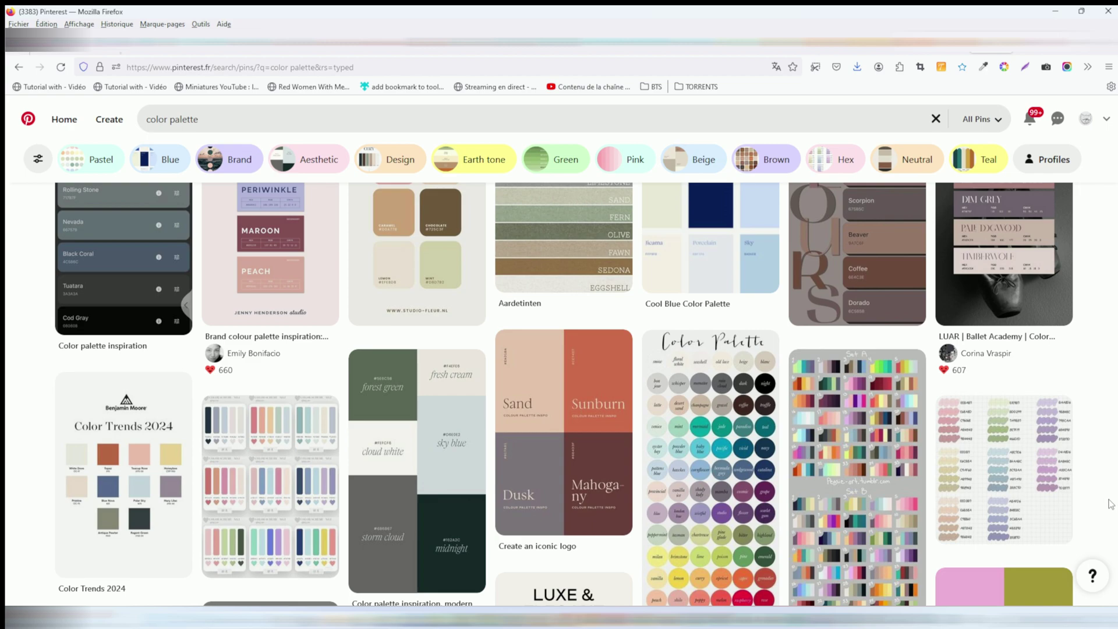
pyautogui.scroll(-10, 1111, 505)
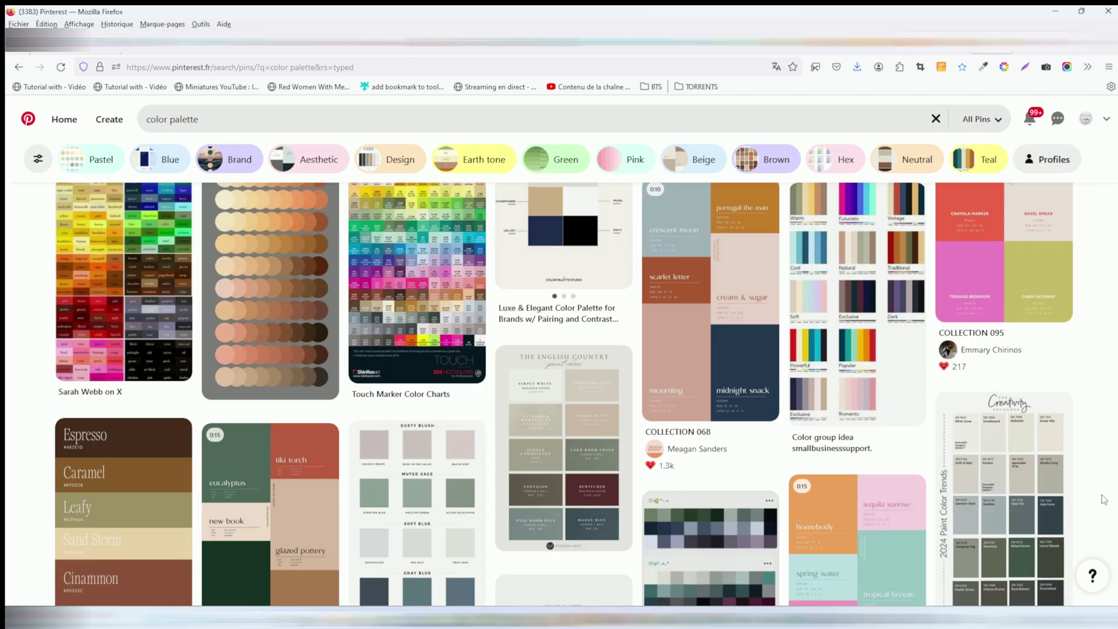
pyautogui.scroll(-10, 1104, 500)
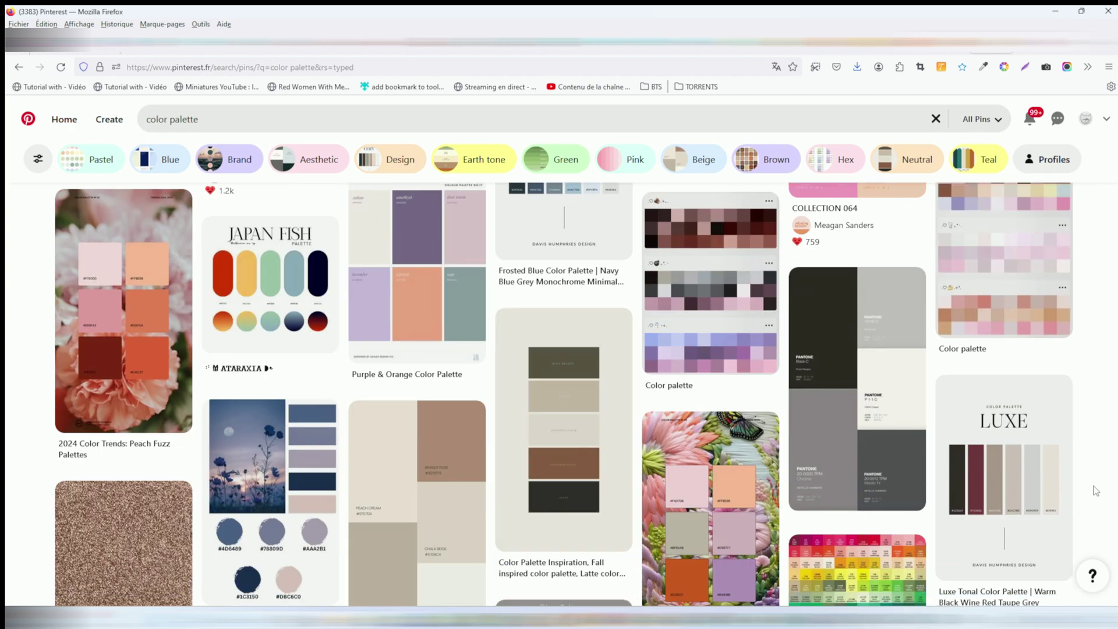
pyautogui.scroll(-5, 1096, 491)
pyautogui.scroll(2, 1097, 491)
# - Search Pinterest for "color palette for nails", open the gel nail colour chart pin and look through its related pins
pyautogui.click(249, 122)
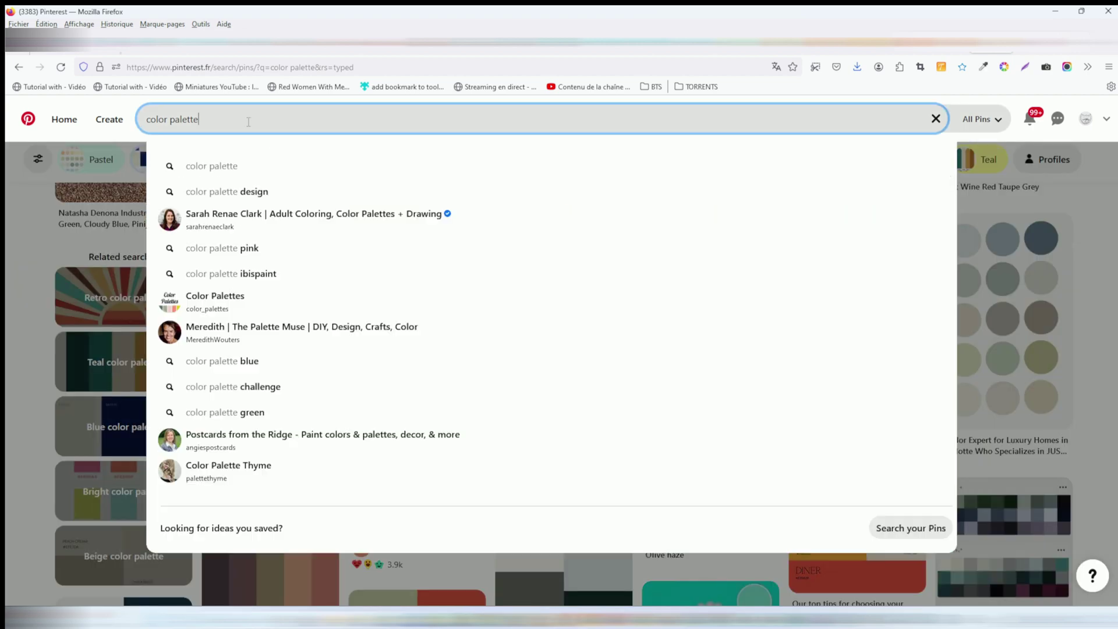
pyautogui.write('for nails')
pyautogui.press('Return')
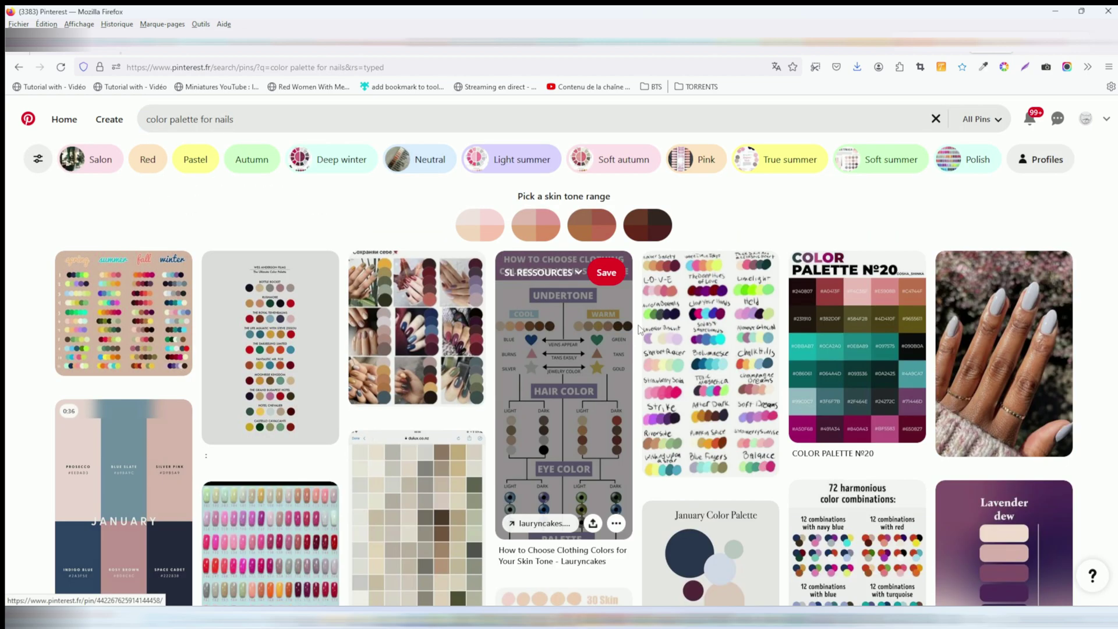
pyautogui.scroll(-2, 639, 330)
pyautogui.click(259, 474)
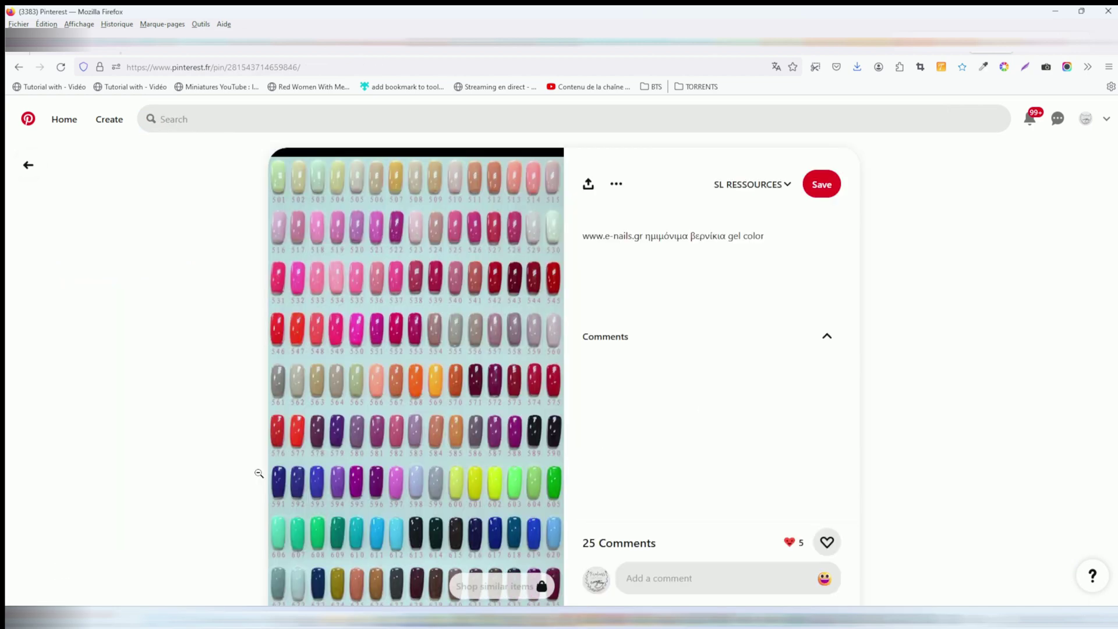
pyautogui.scroll(-8, 452, 388)
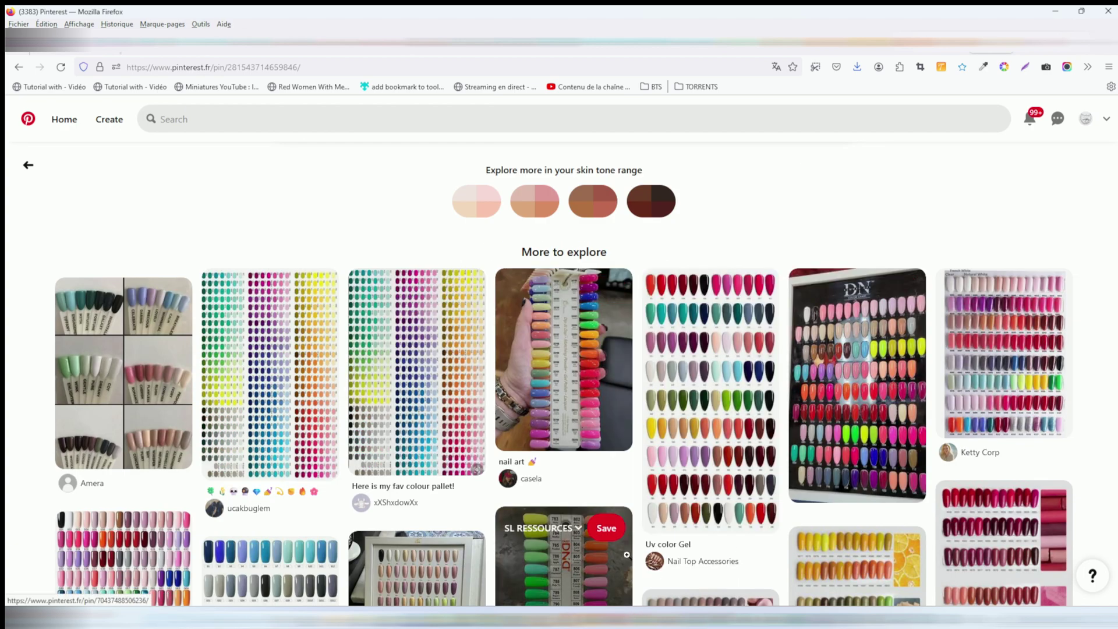
pyautogui.scroll(-5, 627, 542)
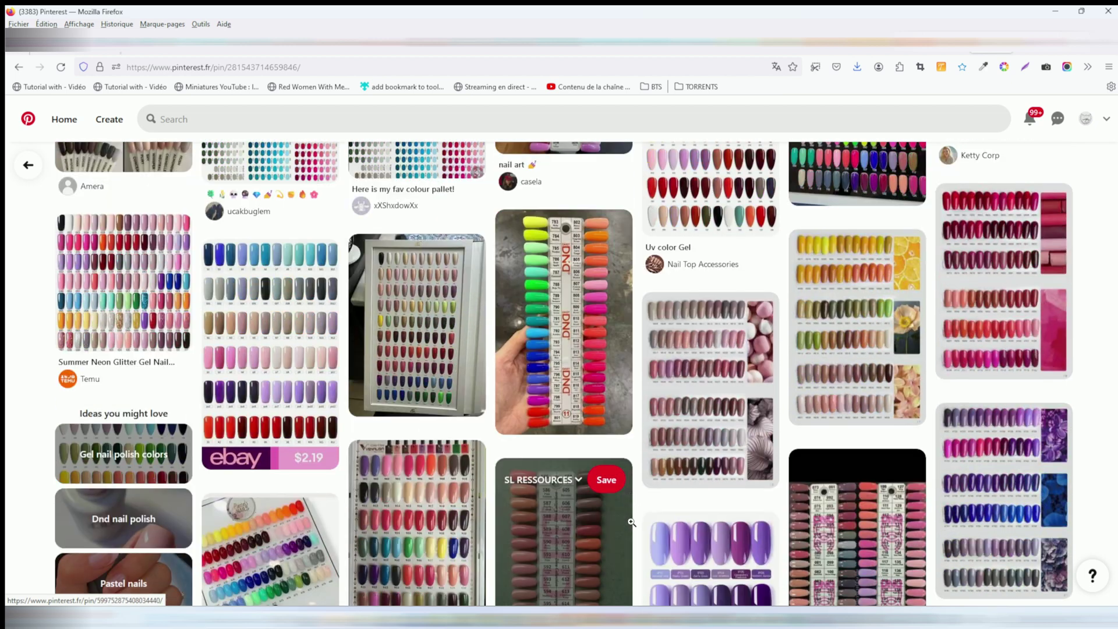
# - Return to Photoshop and cancel the pending fill colour change on the Rectangle 1 copy layer
pyautogui.click(1055, 10)
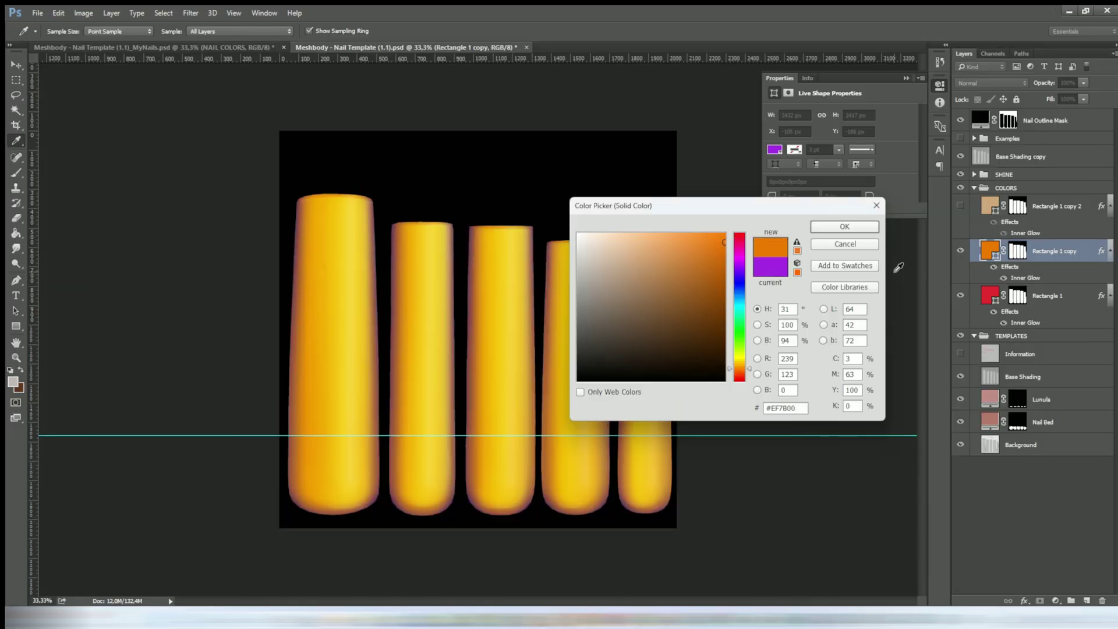
pyautogui.click(866, 243)
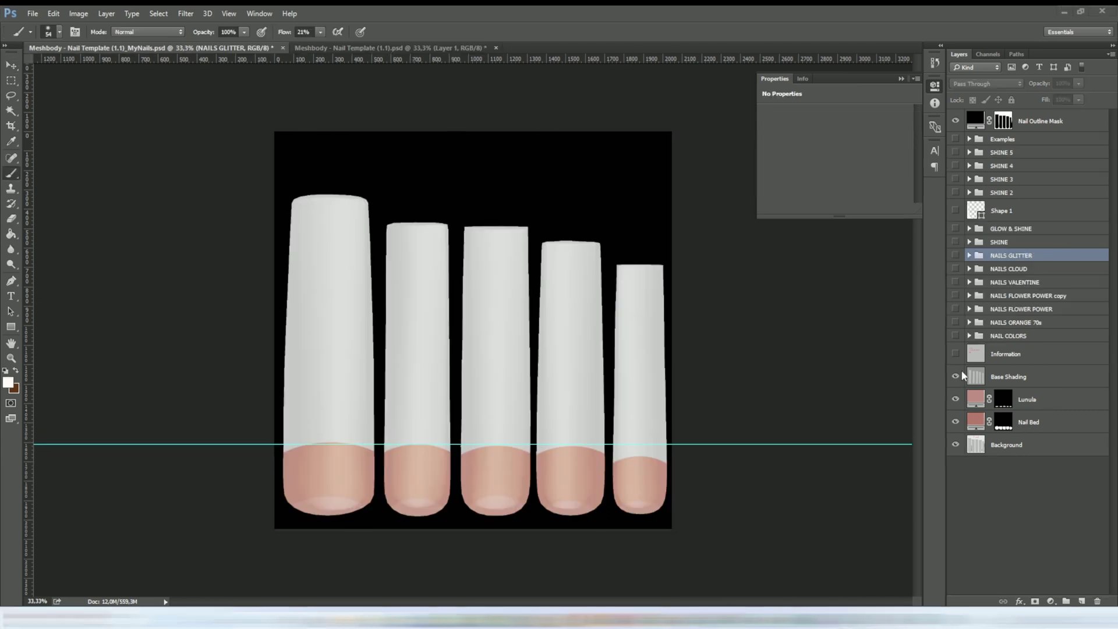
# - In the MyNails document, show and expand the NAIL COLORS group, and hide its Rectangle 4 copy, Rectangle 4 and Rectangle 3 layers
pyautogui.click(956, 337)
pyautogui.click(969, 336)
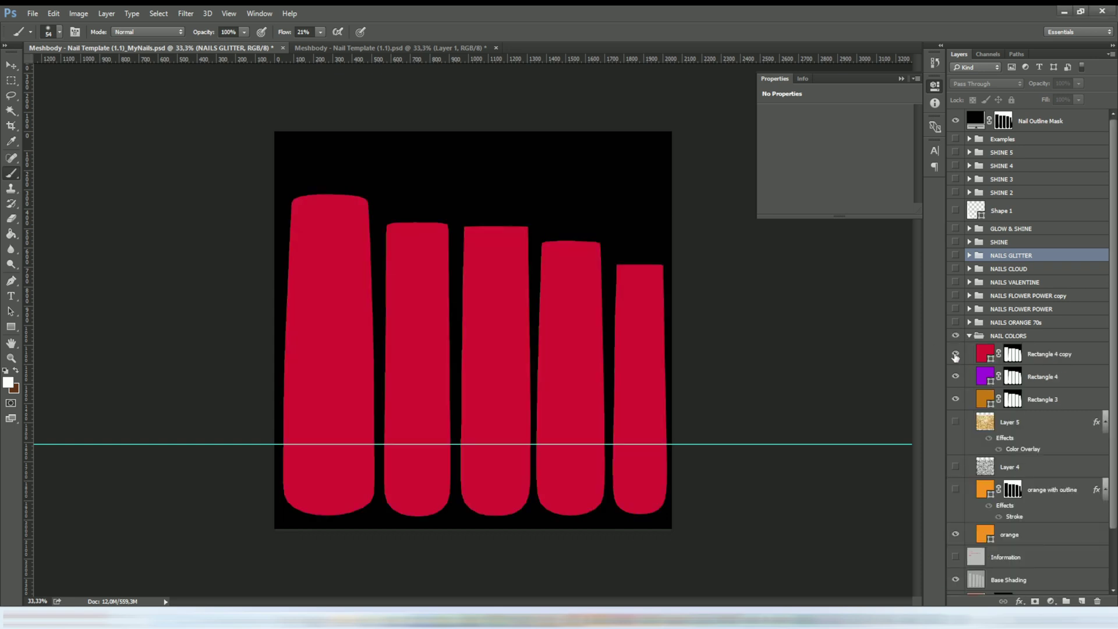
pyautogui.click(955, 354)
pyautogui.click(956, 377)
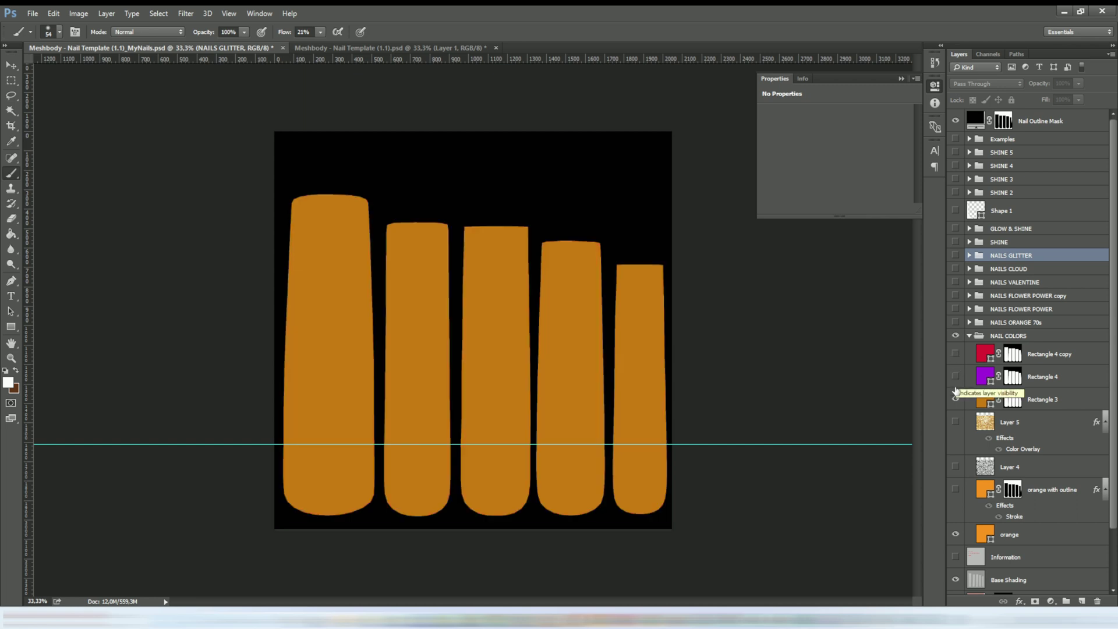
pyautogui.click(956, 399)
# - Preview the Layer 5 and Layer 4 glitter textures, and show the red Rectangle 4 copy layer before collapsing the NAIL COLORS group
pyautogui.click(956, 423)
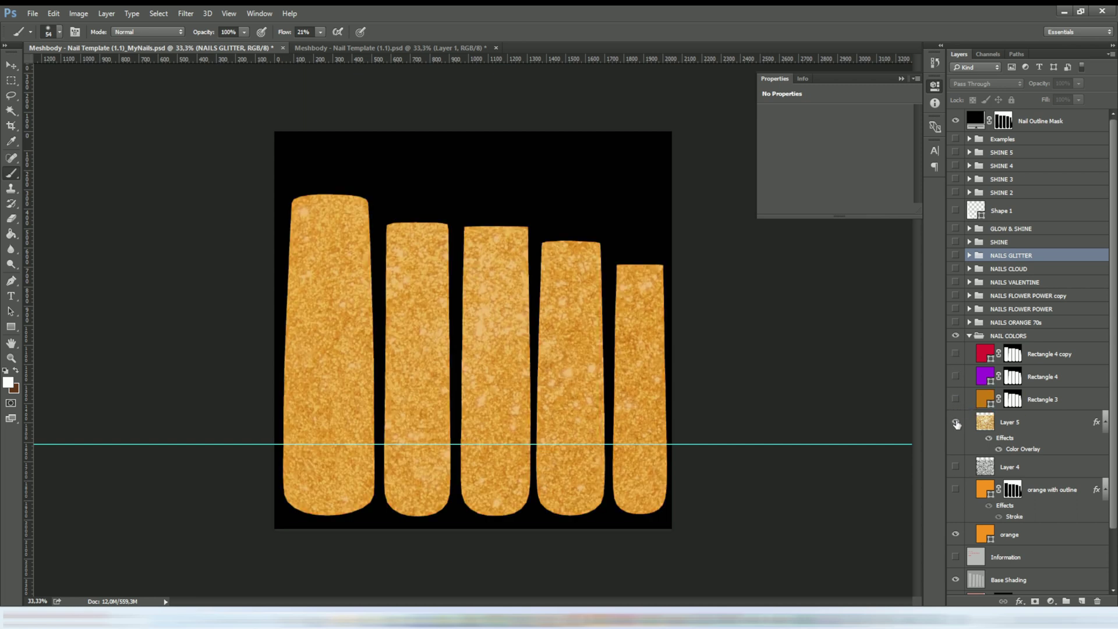
pyautogui.click(956, 423)
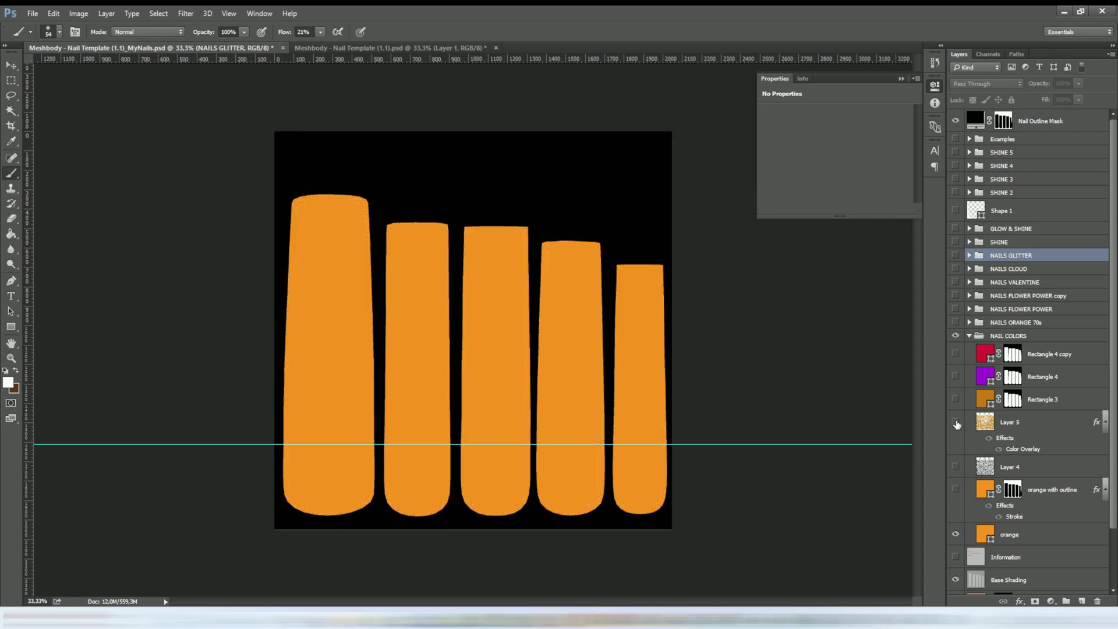
pyautogui.click(956, 468)
pyautogui.click(956, 468)
pyautogui.click(956, 354)
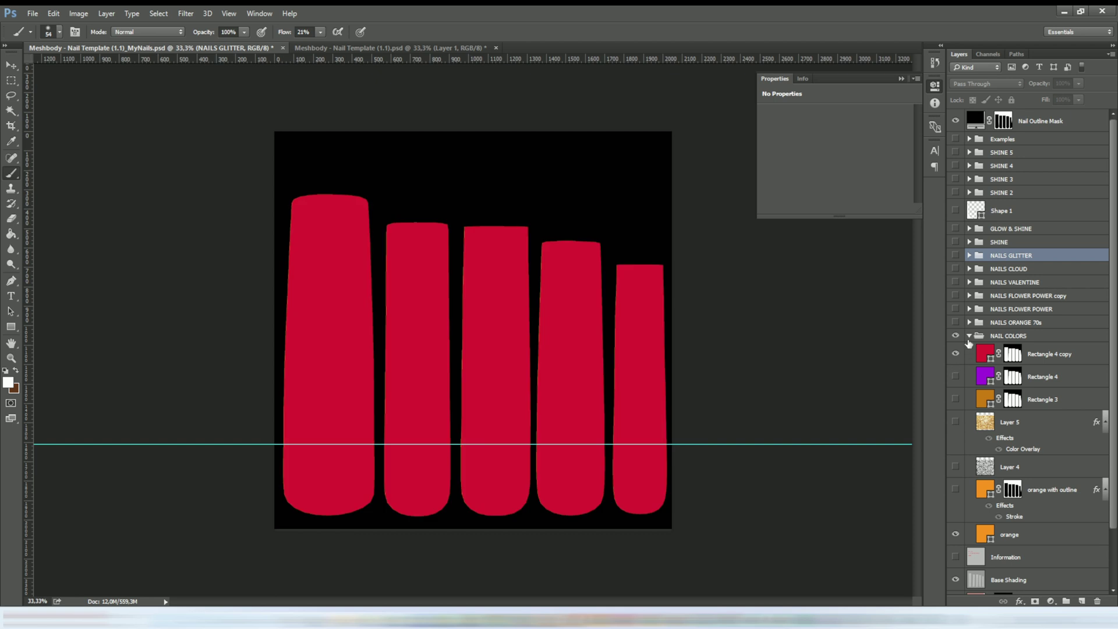
pyautogui.click(970, 337)
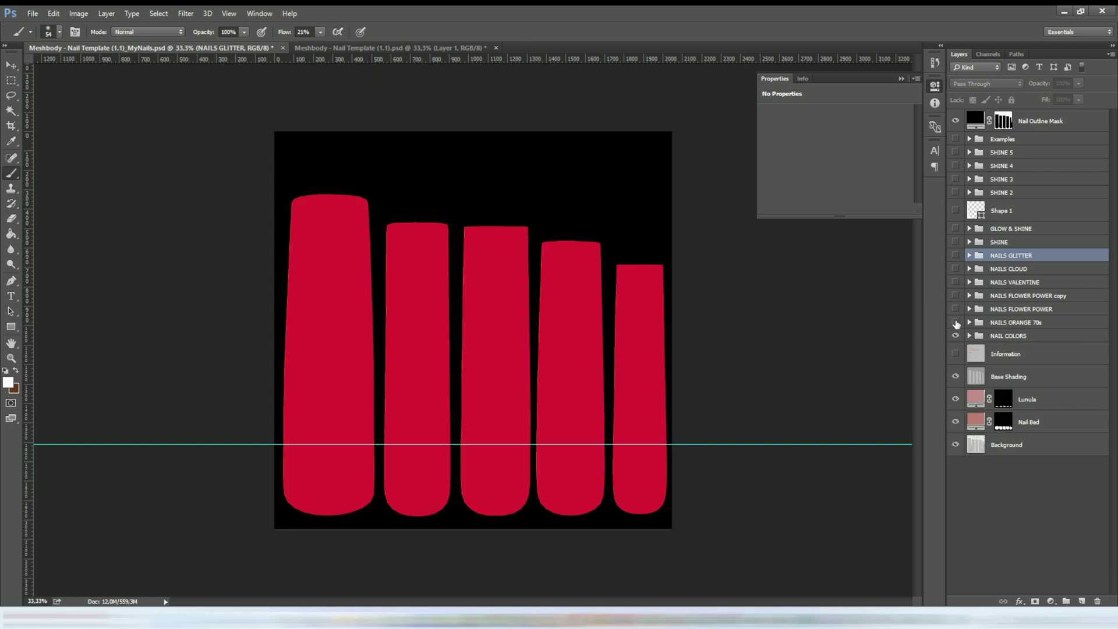
# - Show the NAILS ORANGE 70s group and toggle its first two circle pattern layers to examine which nails each one covers
pyautogui.click(956, 323)
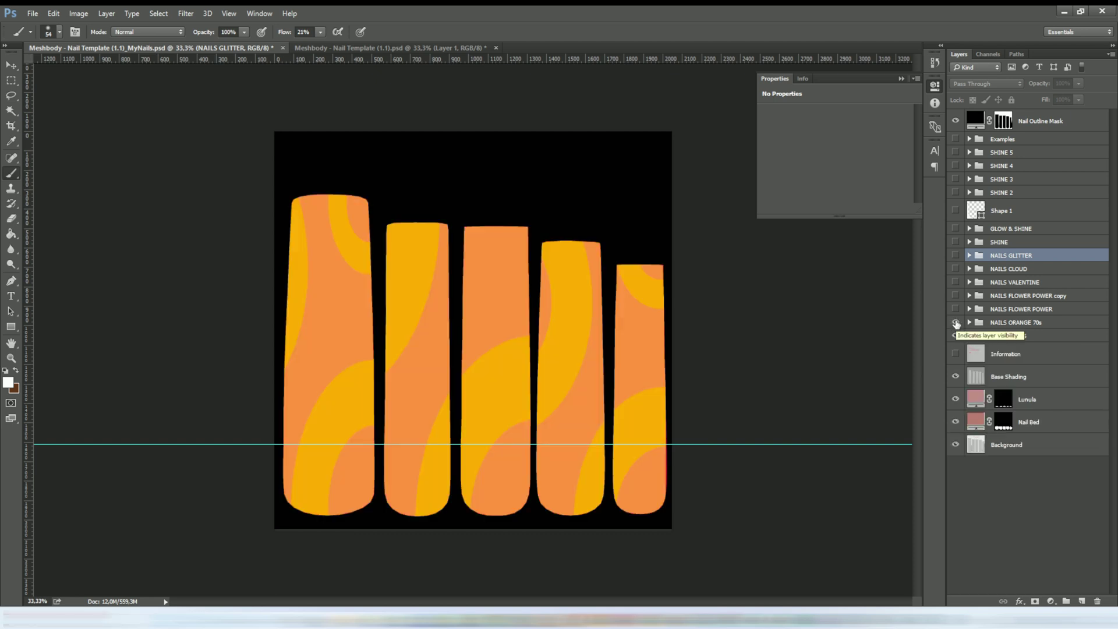
pyautogui.click(970, 322)
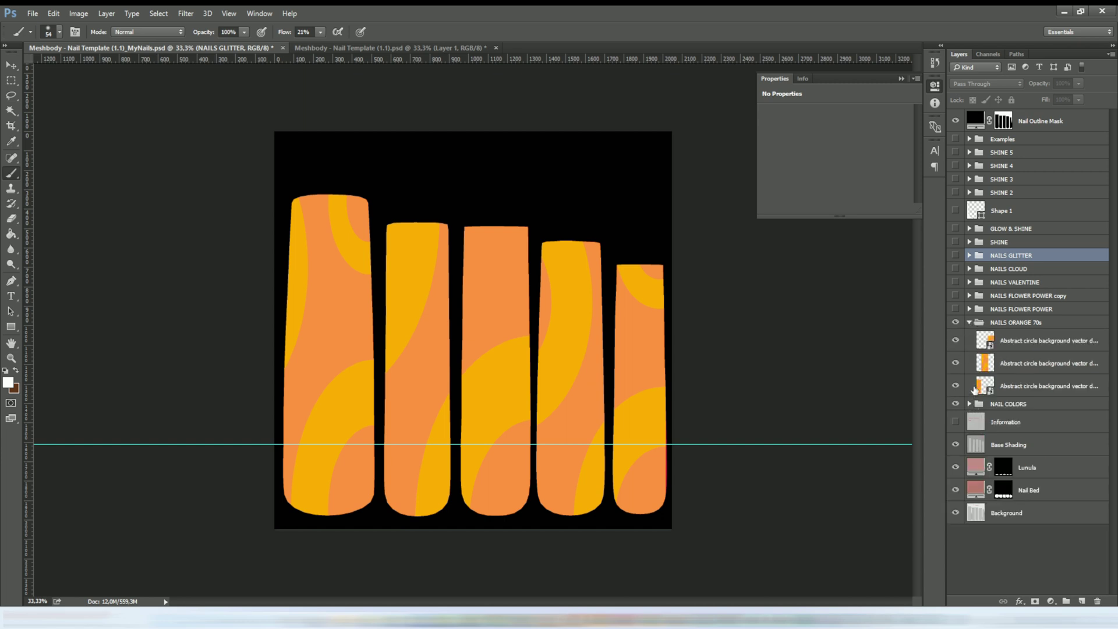
pyautogui.click(956, 341)
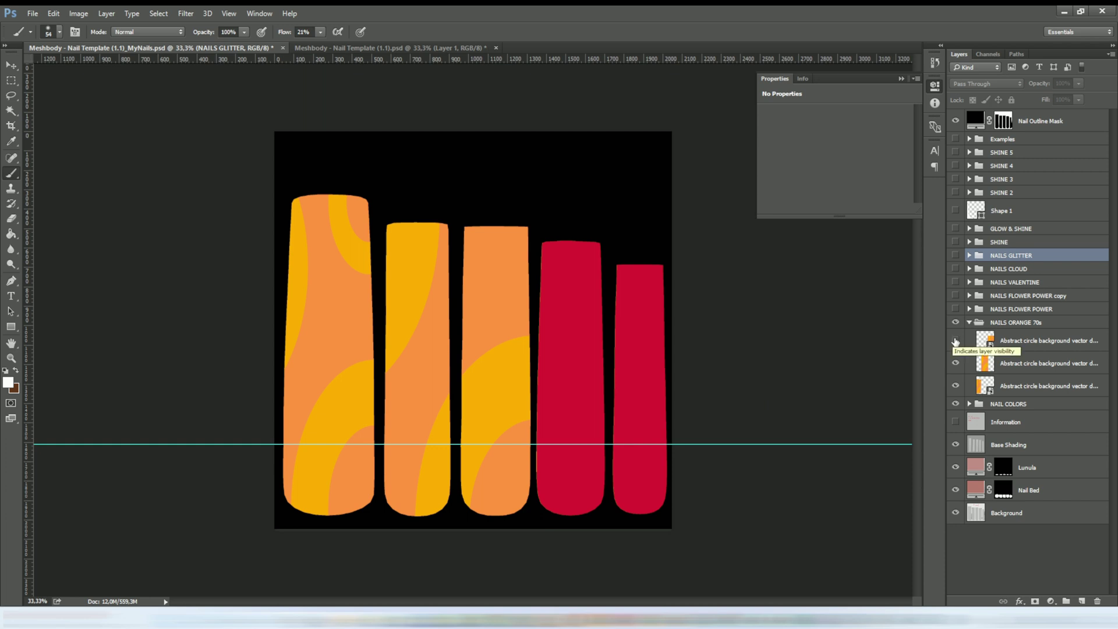
pyautogui.click(955, 340)
pyautogui.click(956, 364)
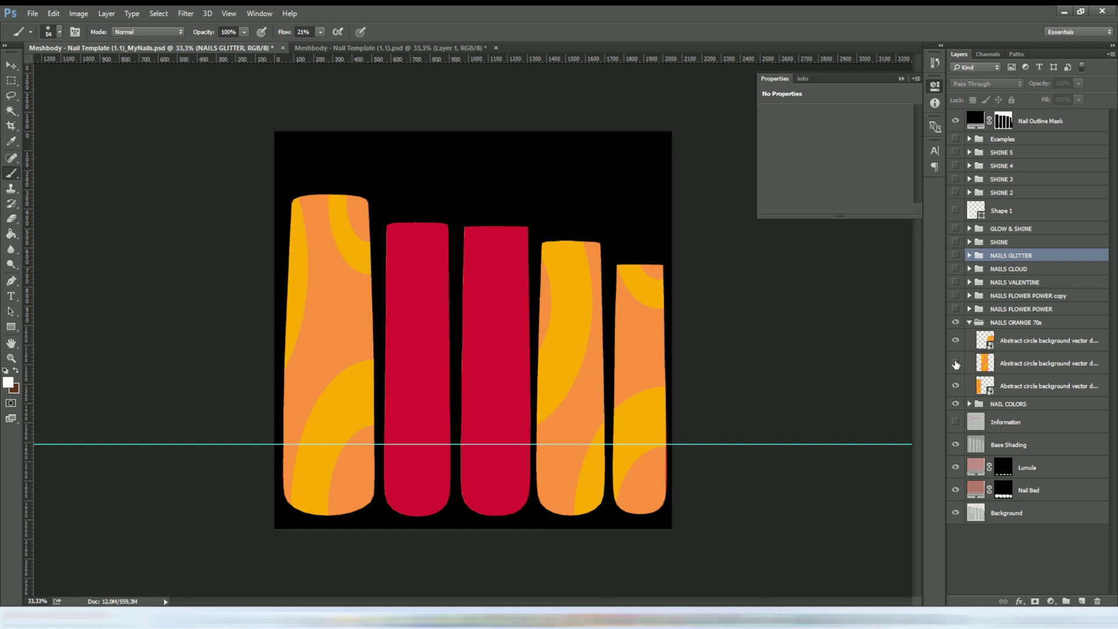
pyautogui.click(956, 364)
pyautogui.click(970, 322)
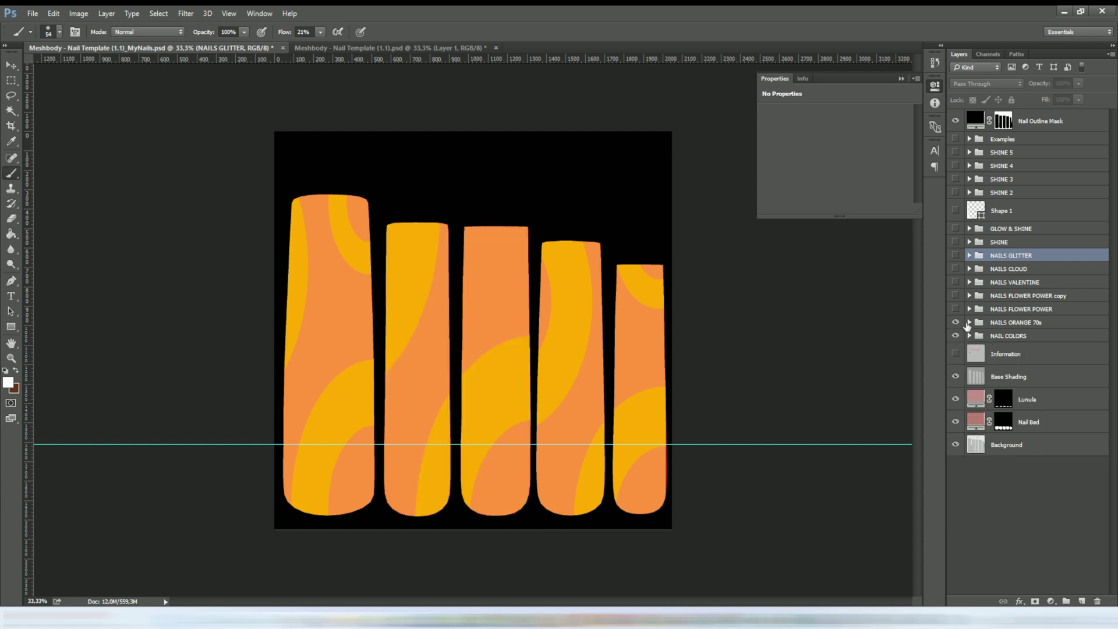
# - Hide the NAILS ORANGE 70s group and show the NAILS FLOWER POWER group over the red nails
pyautogui.click(956, 323)
pyautogui.click(956, 309)
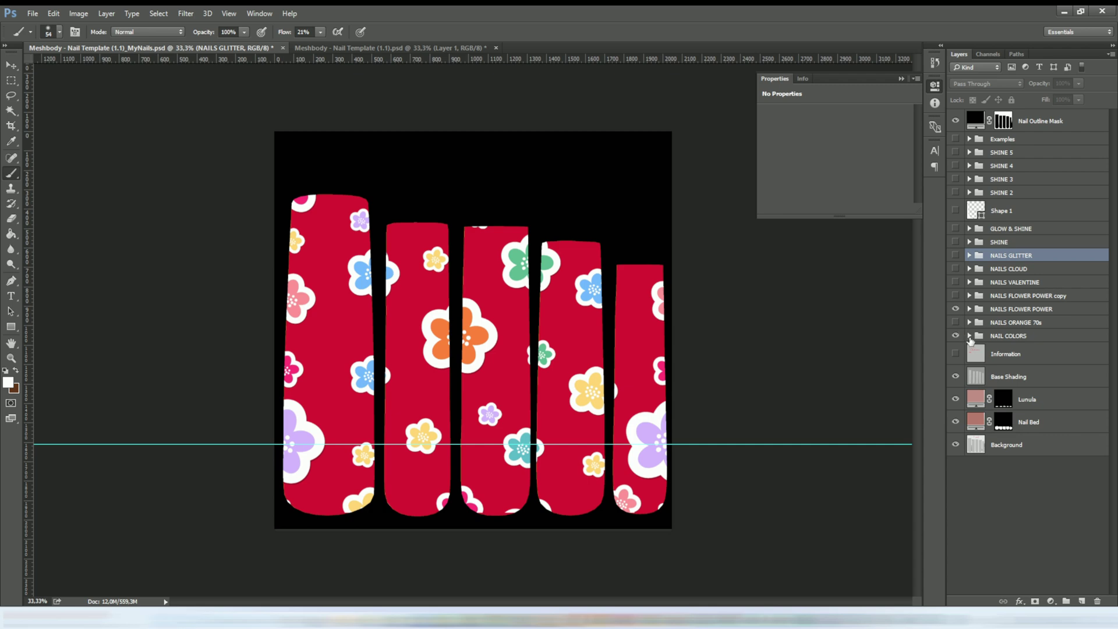
# - In the NAIL COLORS group, hide the red Rectangle 4 copy layer and preview Rectangle 4 and Rectangle 3 under the flower pattern
pyautogui.click(970, 336)
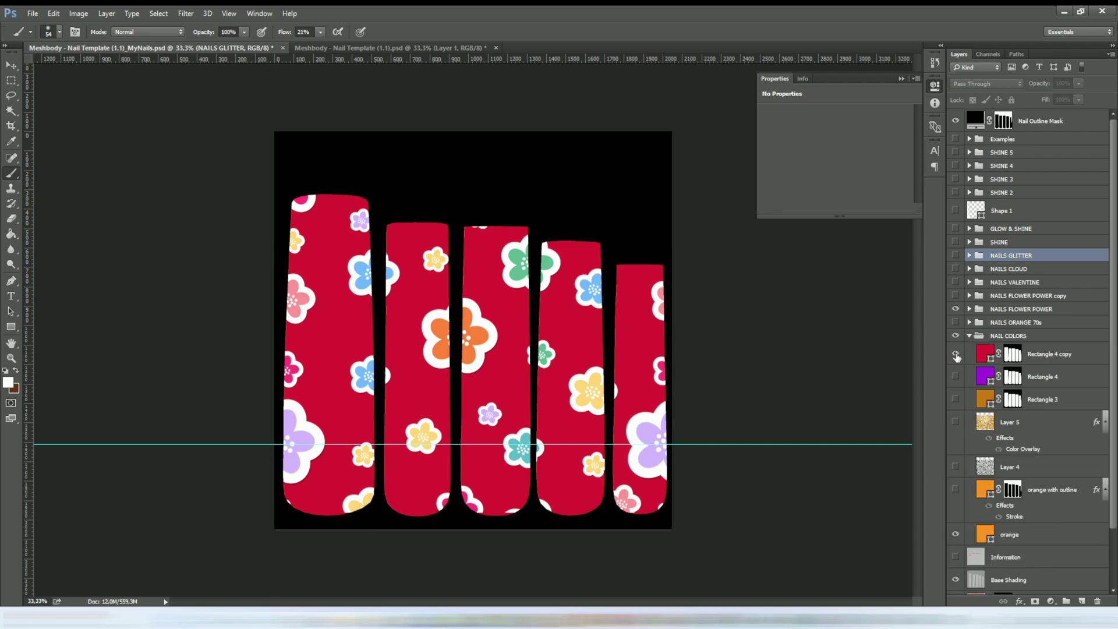
pyautogui.click(956, 353)
pyautogui.click(955, 377)
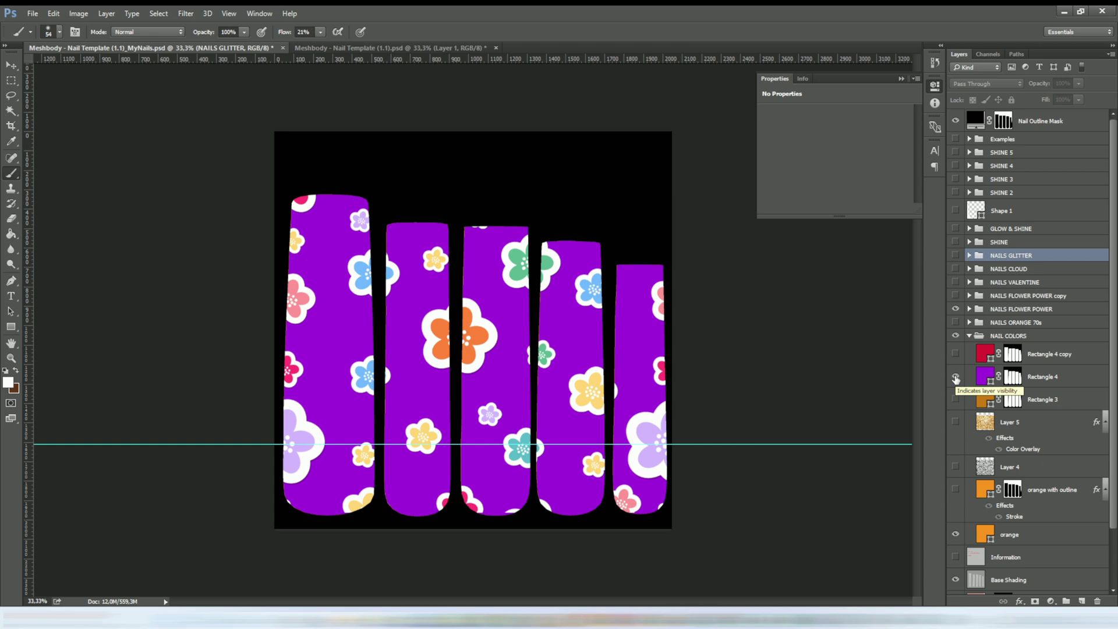
pyautogui.click(956, 377)
pyautogui.click(956, 400)
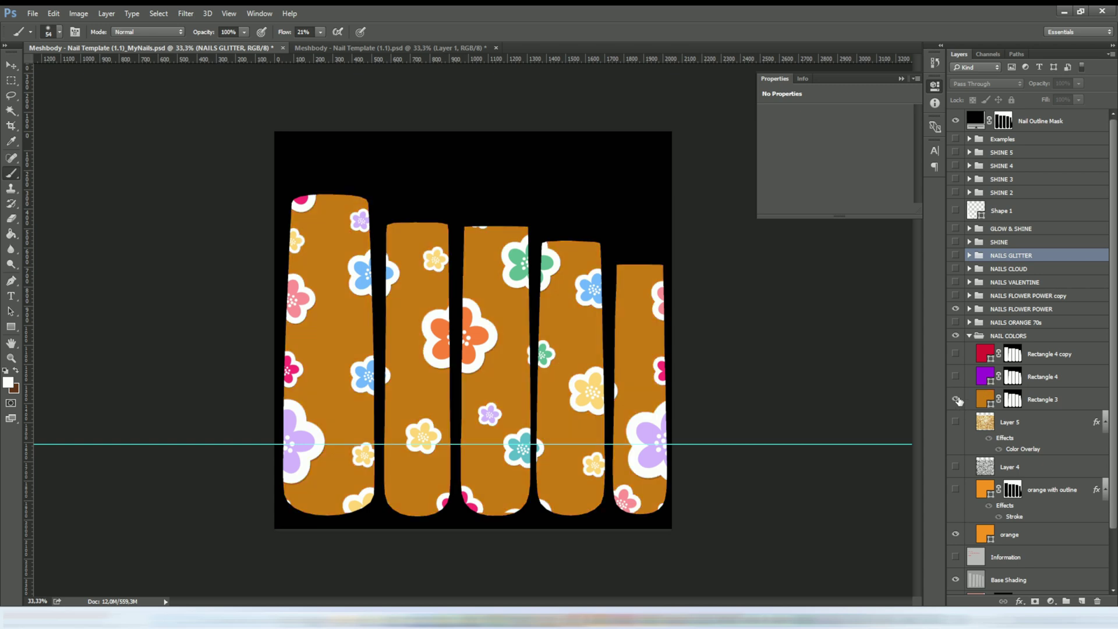
pyautogui.click(956, 399)
# - Preview the Layer 5 glitter texture under the flowers, and toggle the orange layer off and back on
pyautogui.click(956, 422)
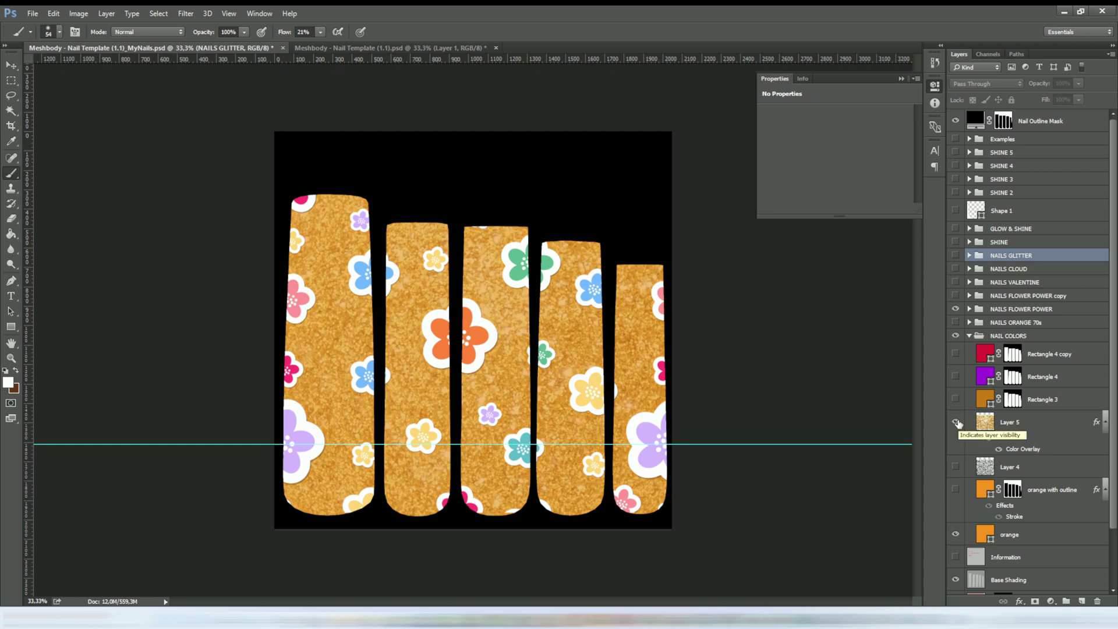
pyautogui.click(956, 422)
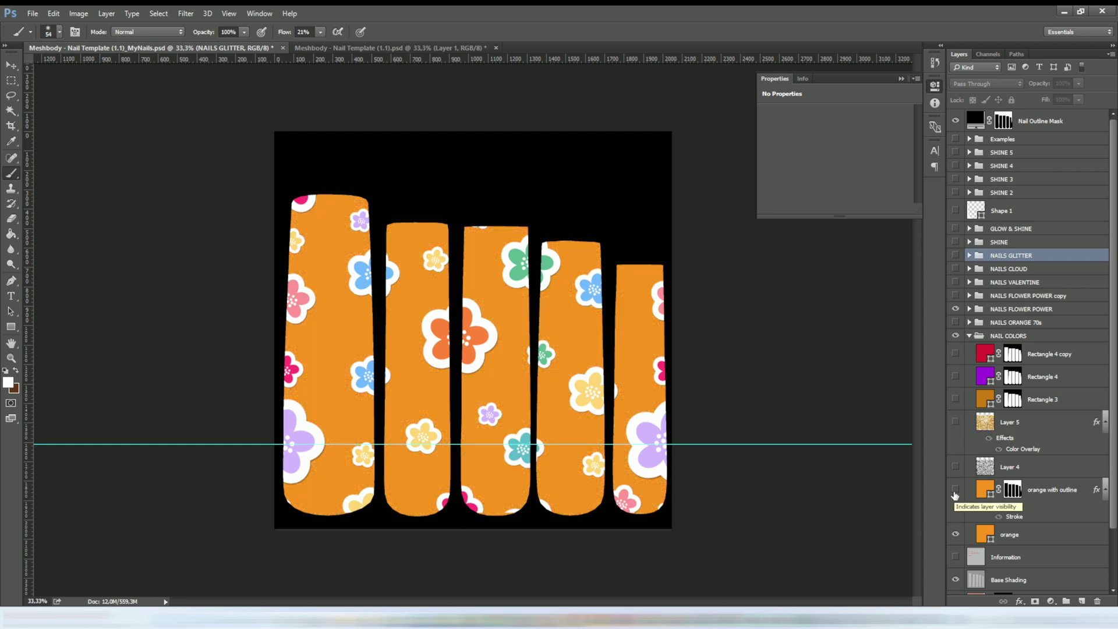
pyautogui.click(956, 534)
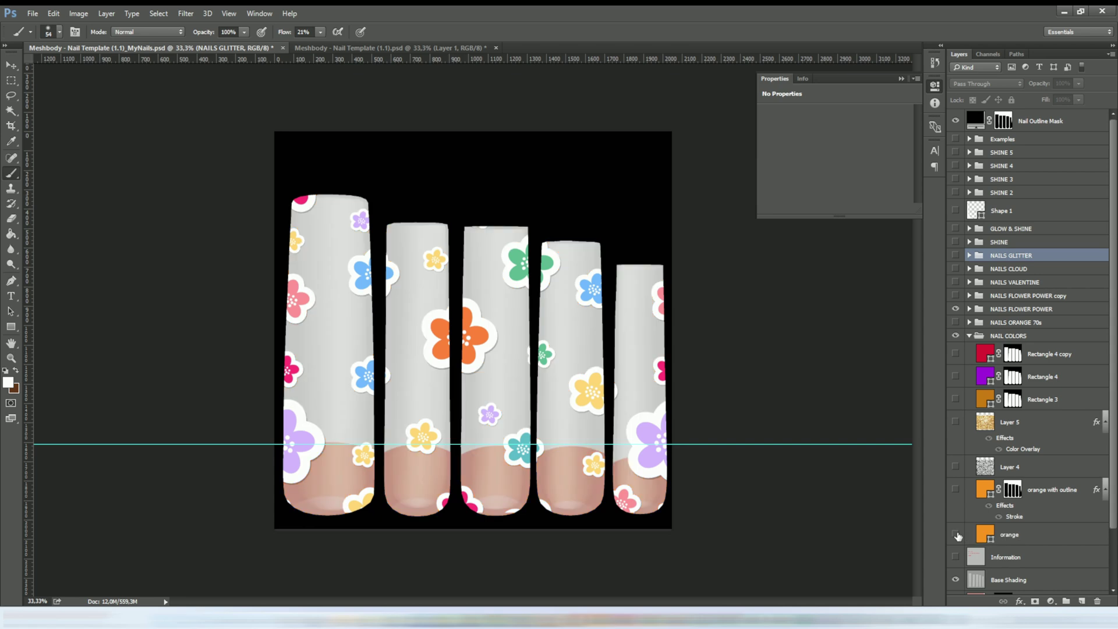
pyautogui.click(957, 535)
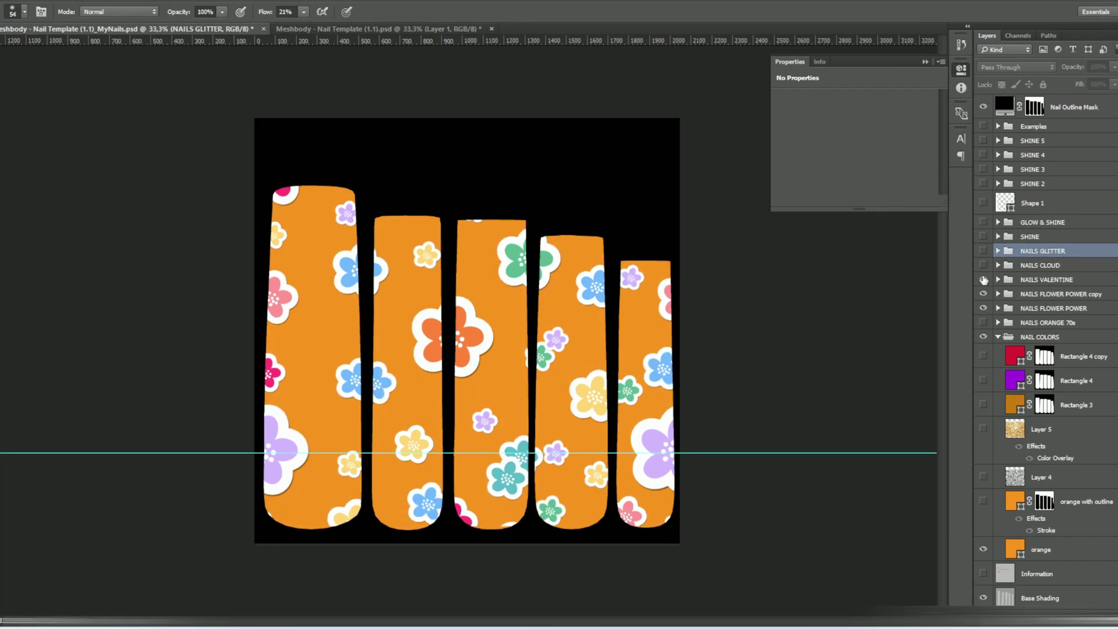
# - Show and expand the NAILS VALENTINE group, and toggle Rectangle 1 copy and Rectangle 1 copy 2 to examine which nails each one colors
pyautogui.click(956, 282)
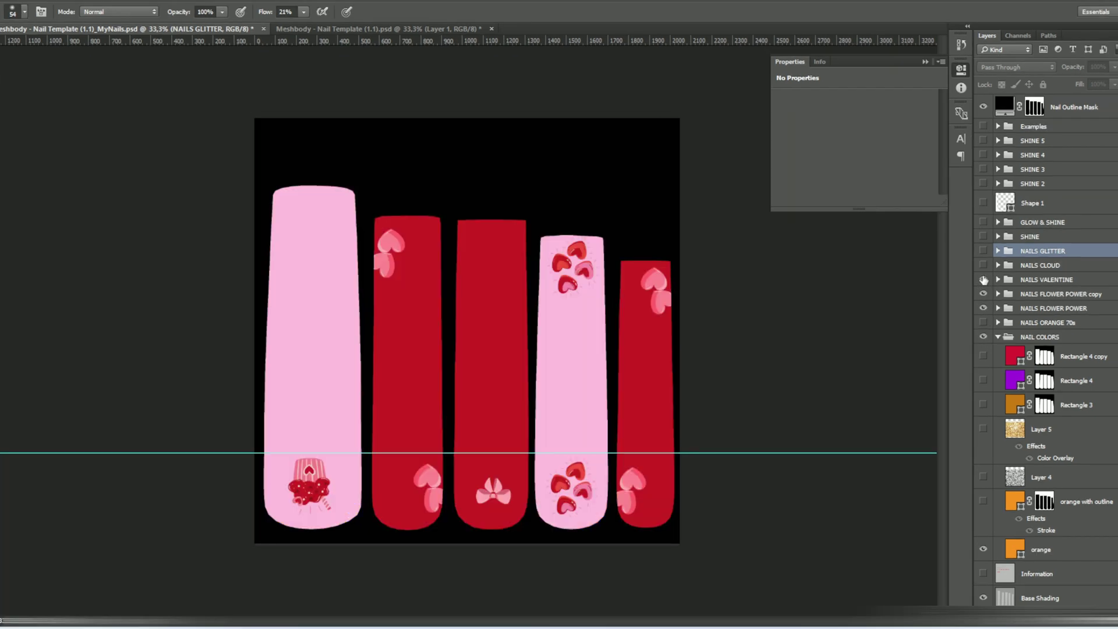
pyautogui.click(999, 280)
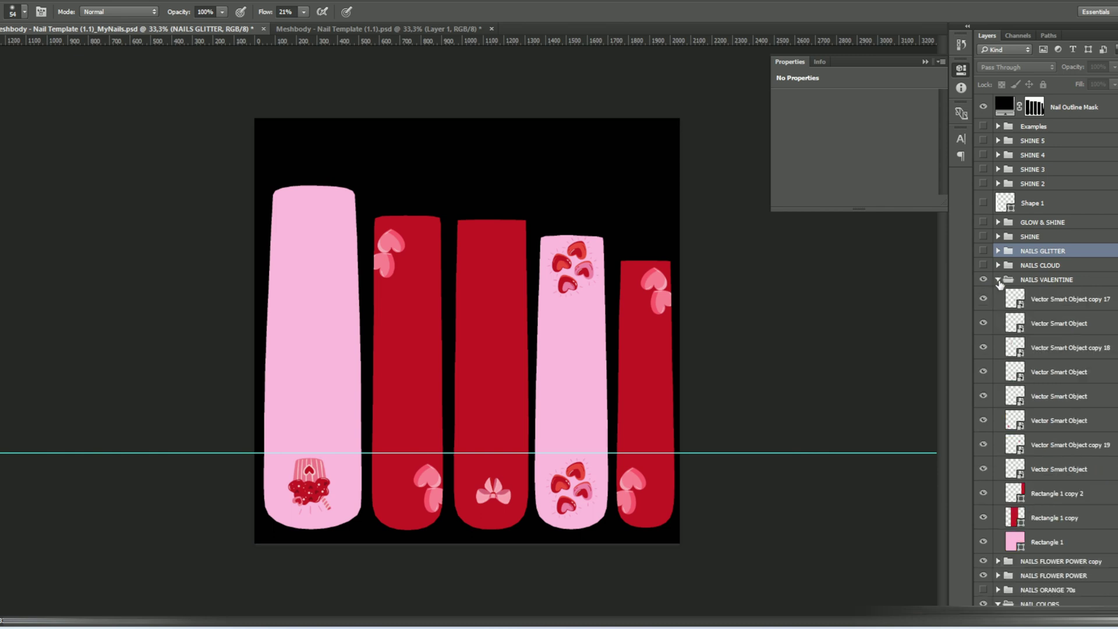
pyautogui.scroll(-5, 1085, 382)
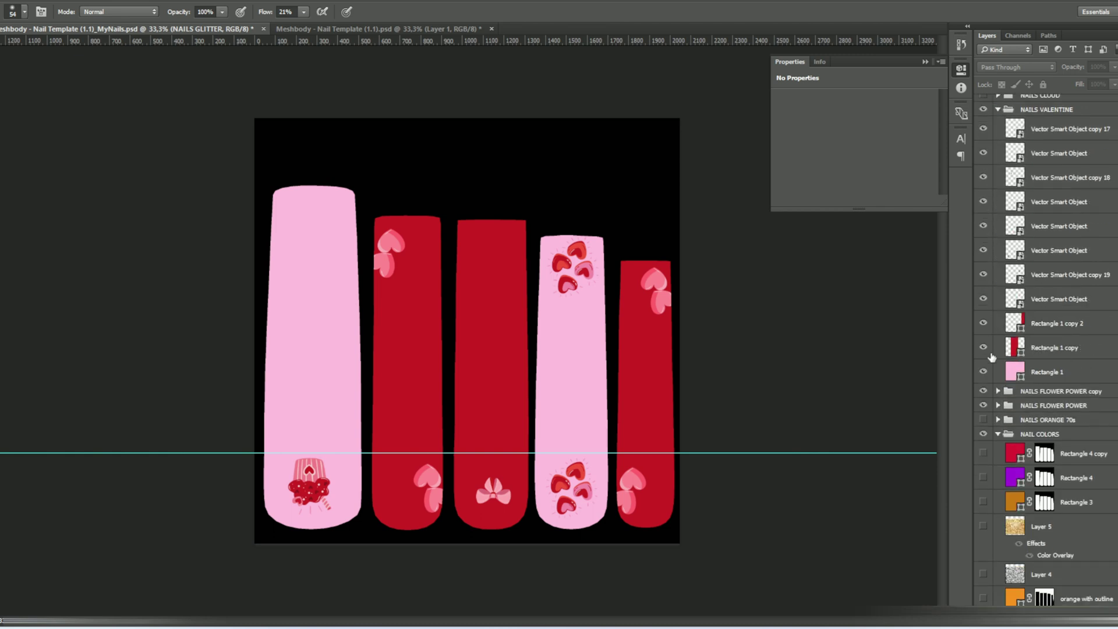
pyautogui.click(983, 347)
pyautogui.click(983, 348)
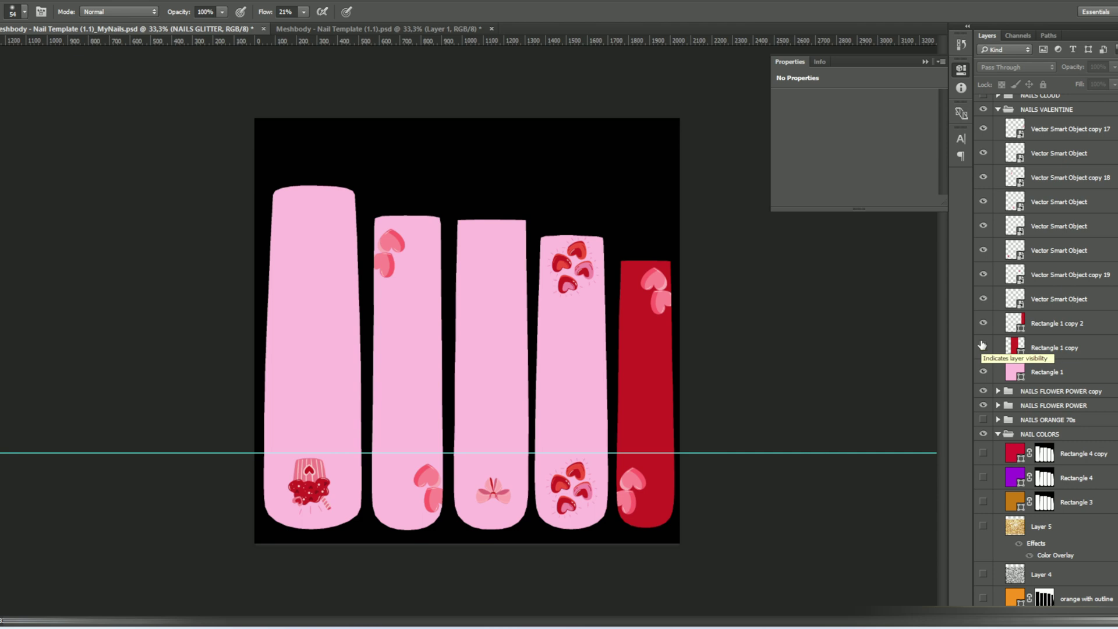
pyautogui.click(983, 323)
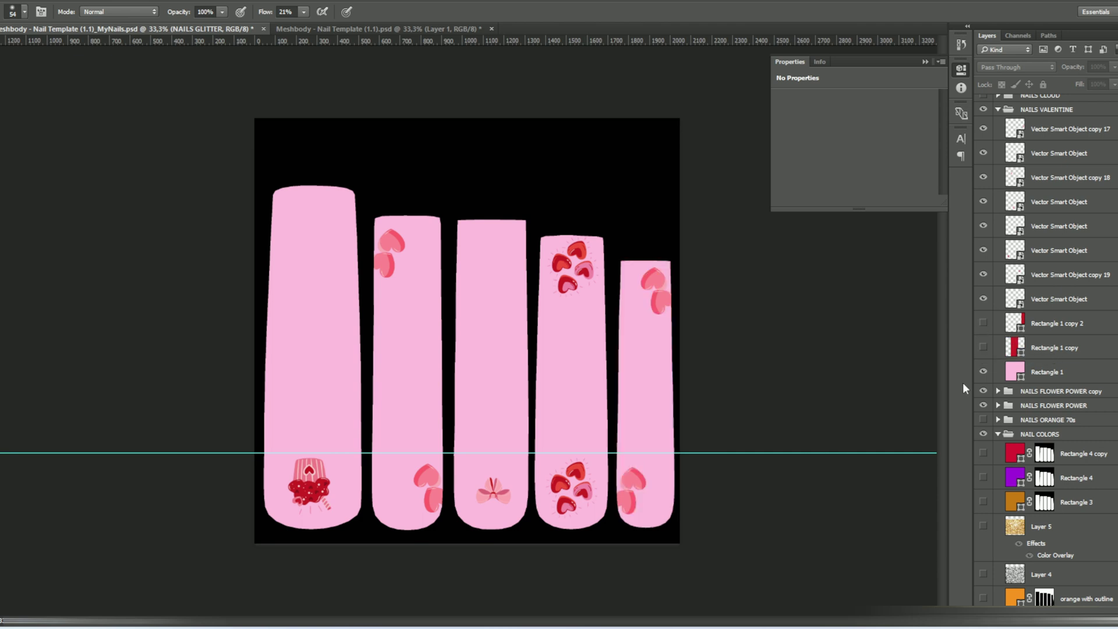
pyautogui.click(984, 348)
pyautogui.click(985, 325)
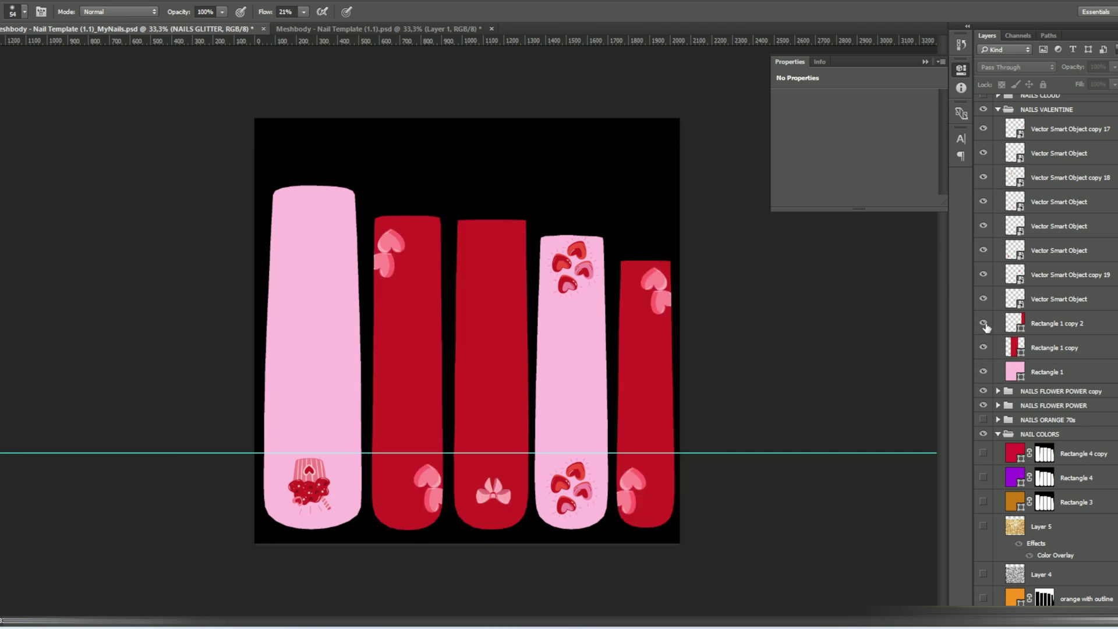
# - Toggle individual Valentine smart object layers to examine the decorations they hold, then collapse the group and toggle its visibility off and on
pyautogui.click(984, 300)
pyautogui.click(983, 299)
pyautogui.click(984, 299)
pyautogui.click(983, 300)
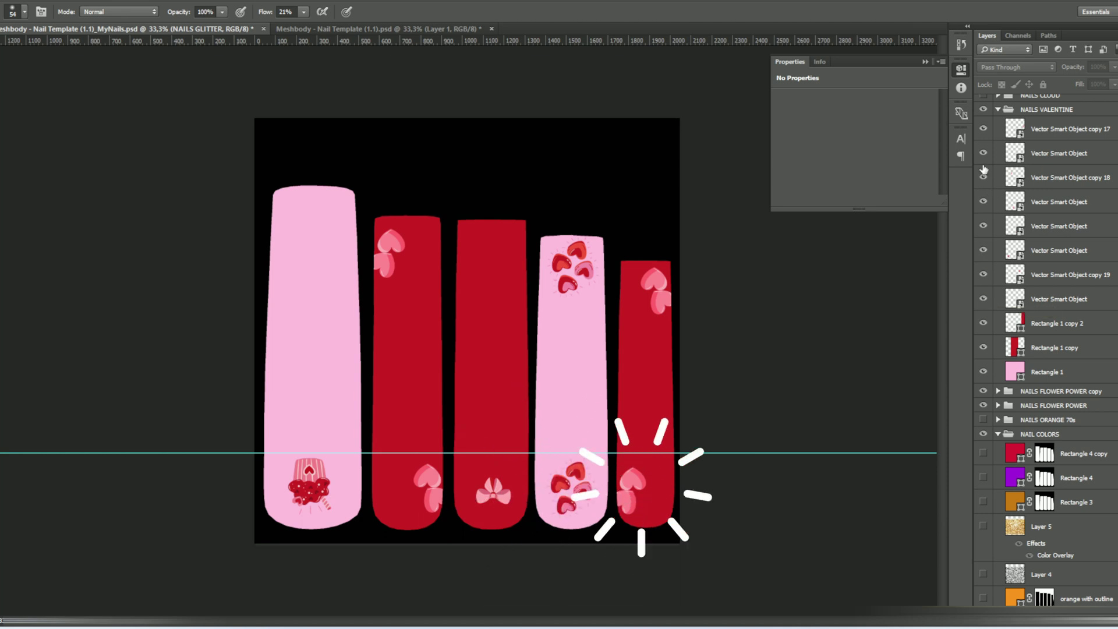
pyautogui.click(983, 166)
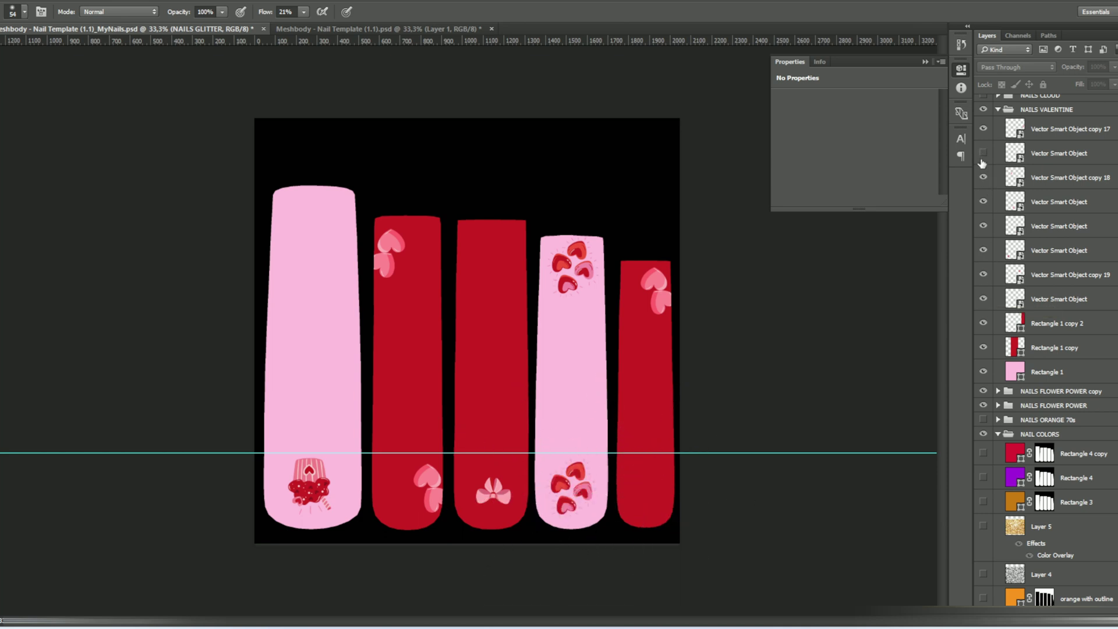
pyautogui.click(984, 153)
pyautogui.scroll(5, 986, 236)
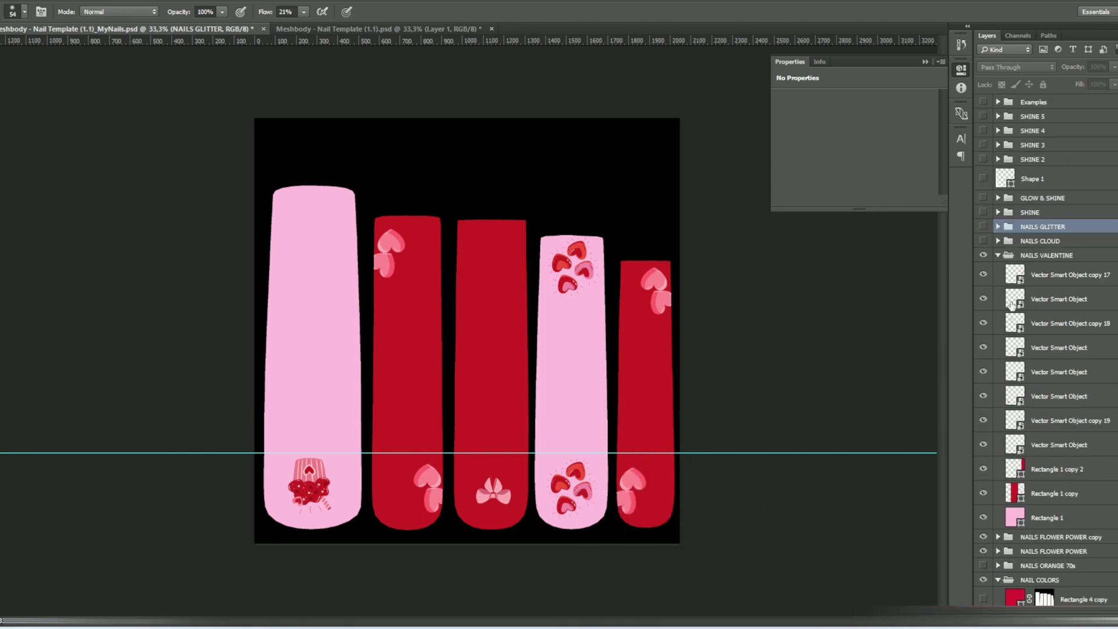
pyautogui.click(998, 255)
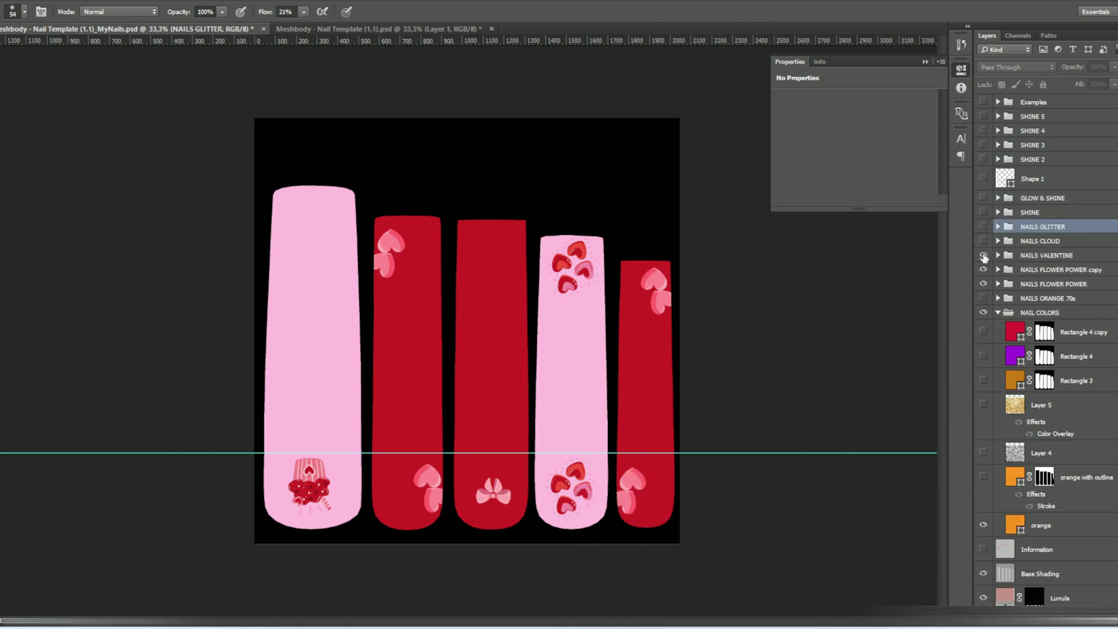
pyautogui.click(983, 255)
pyautogui.click(983, 255)
# - Show and expand the NAILS CLOUD group, and hide Rectangle 2 copy 2 and Rectangle 2 copy to reveal the pale blue Rectangle 2 base
pyautogui.click(983, 240)
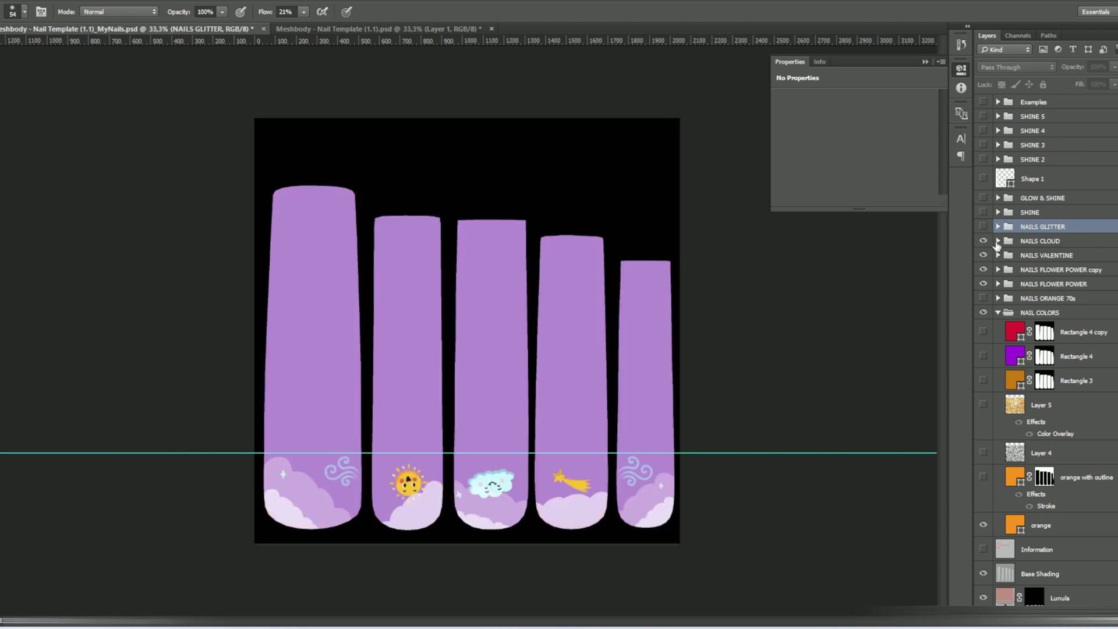
pyautogui.click(998, 240)
pyautogui.scroll(-3, 1068, 307)
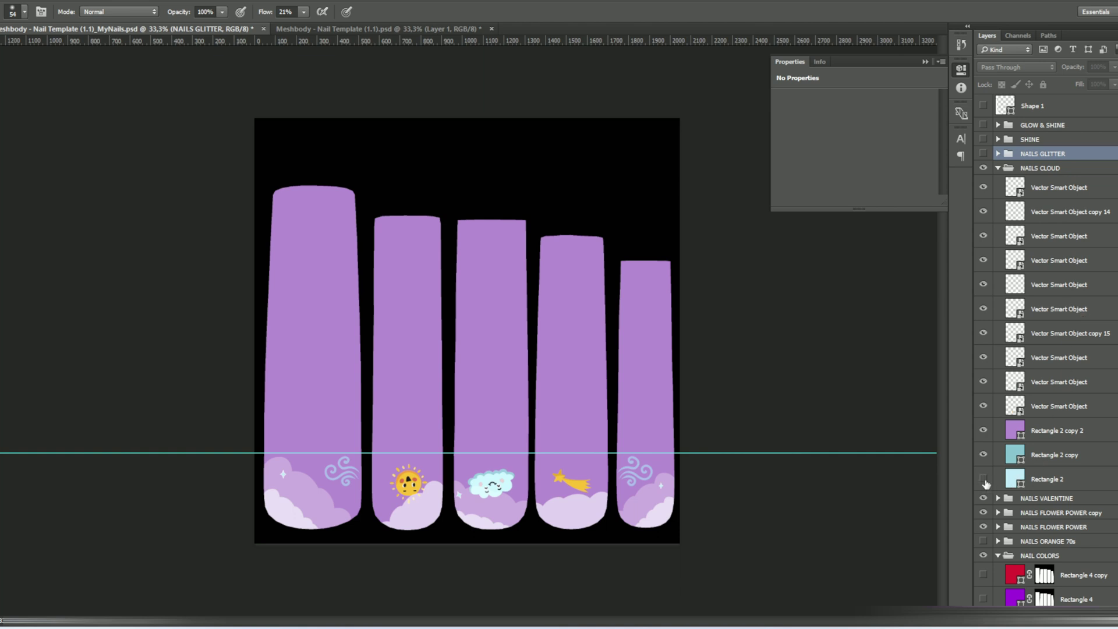
pyautogui.click(984, 479)
pyautogui.click(984, 431)
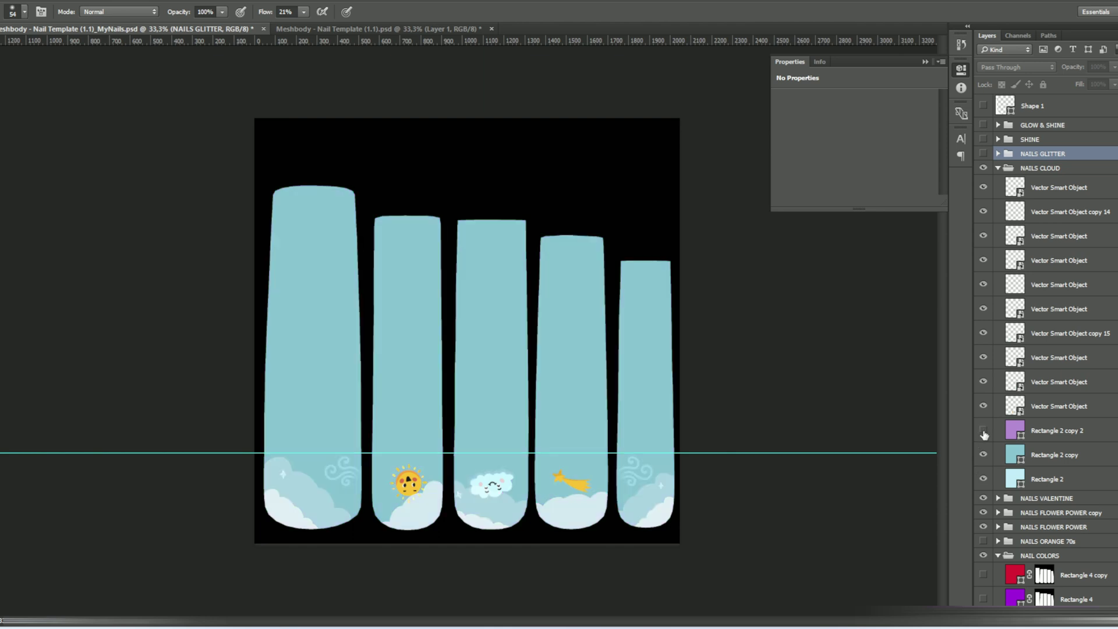
pyautogui.click(984, 455)
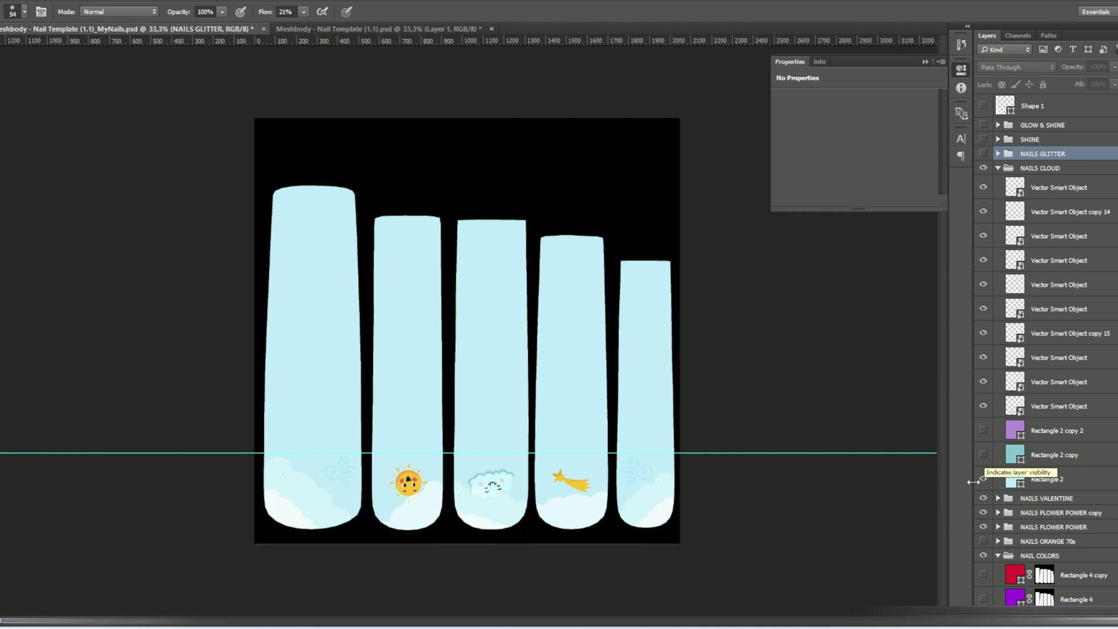
# - Recolor the Rectangle 2 shape to green 64c56e and collapse the NAILS CLOUD group
pyautogui.doubleClick(1015, 481)
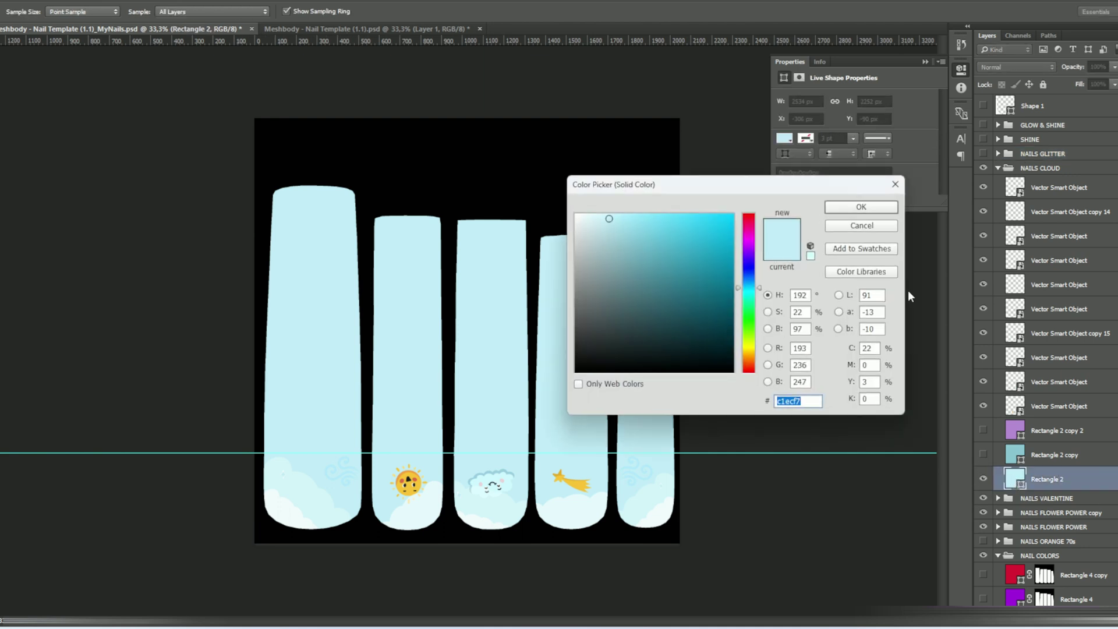
pyautogui.moveTo(760, 287); pyautogui.dragTo(762, 319)
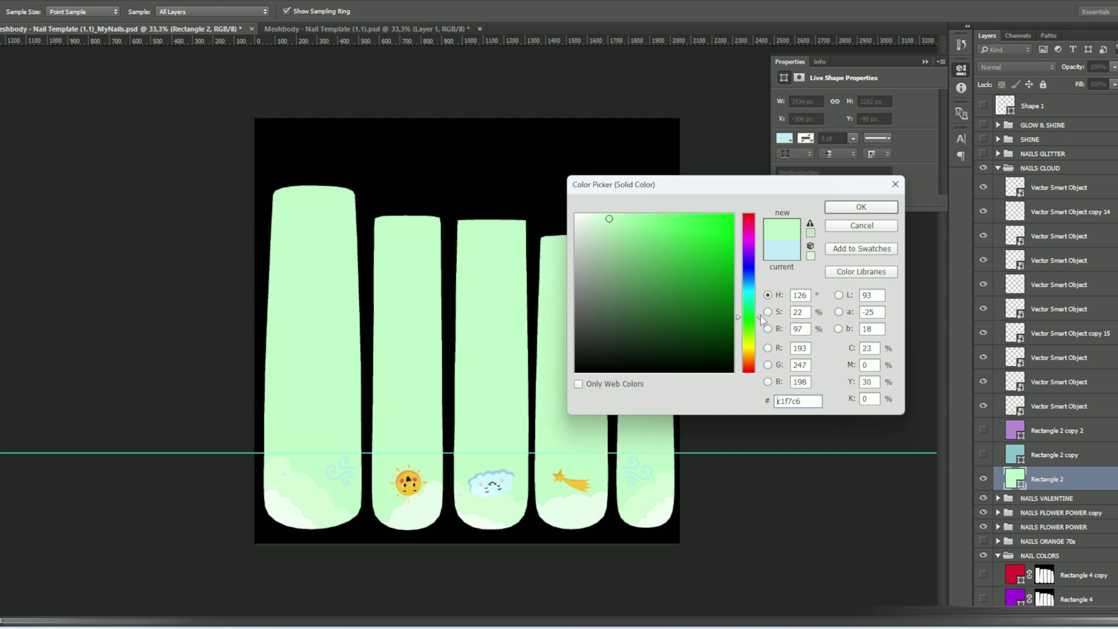
pyautogui.click(653, 249)
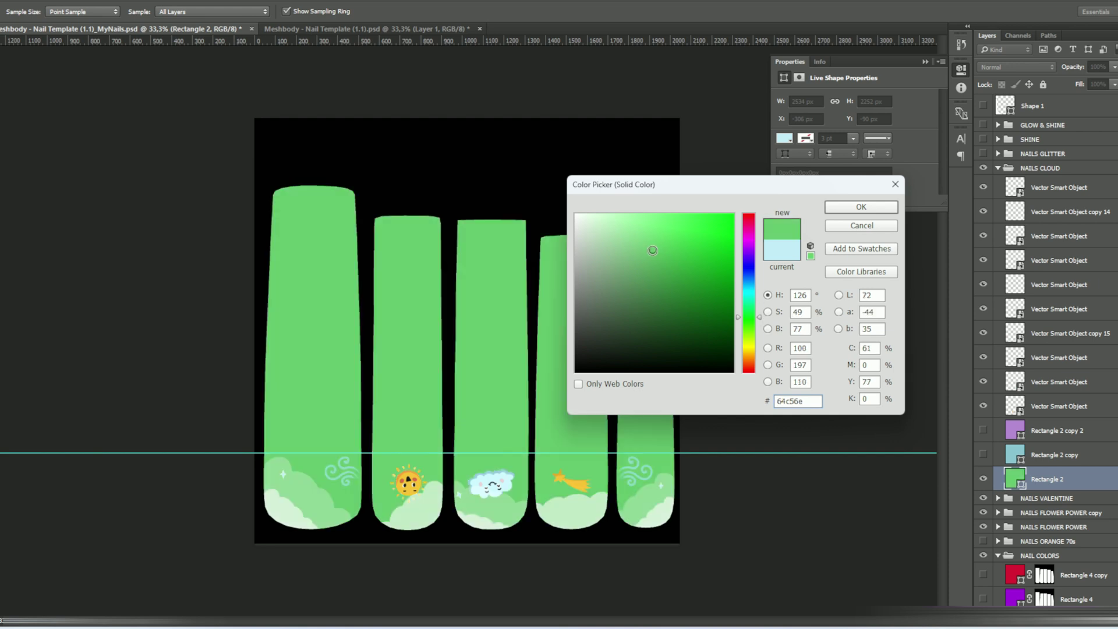
pyautogui.click(860, 207)
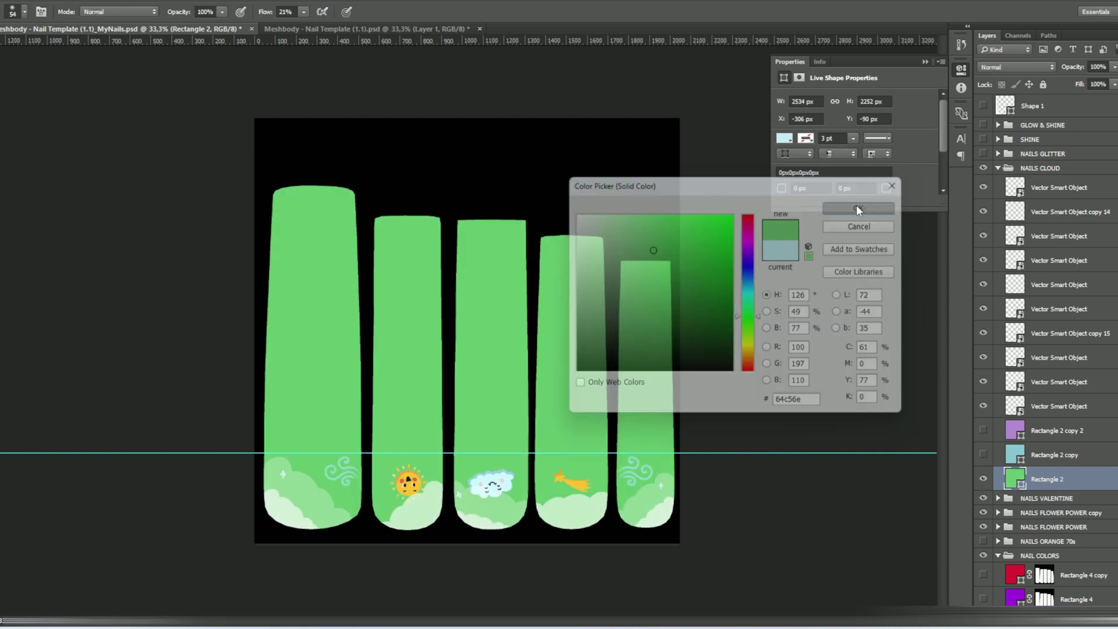
pyautogui.scroll(3, 1003, 346)
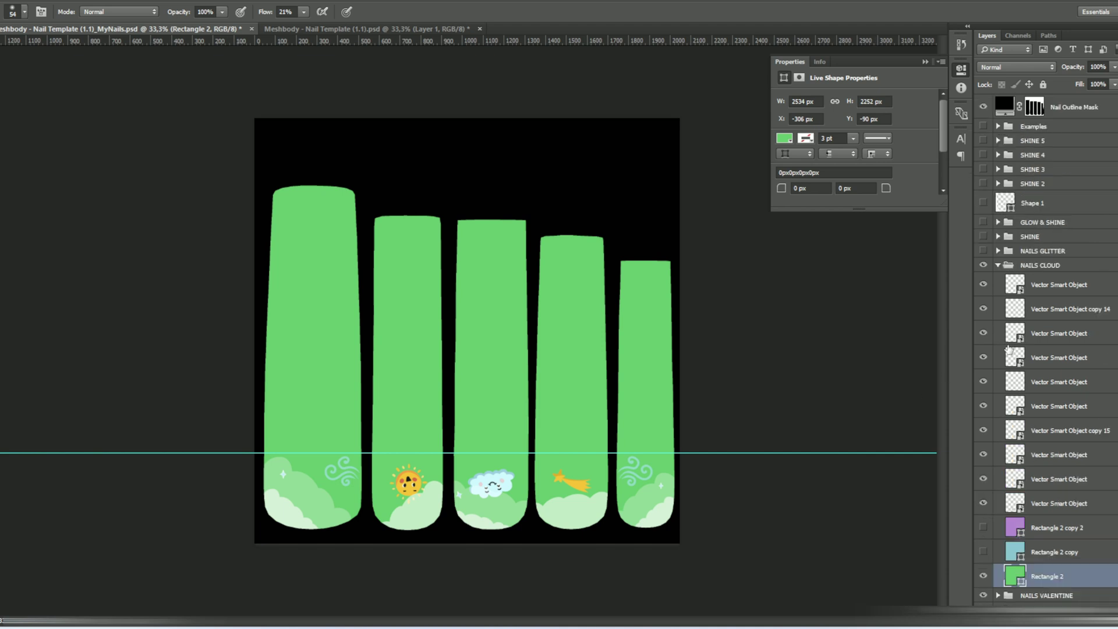
pyautogui.click(998, 265)
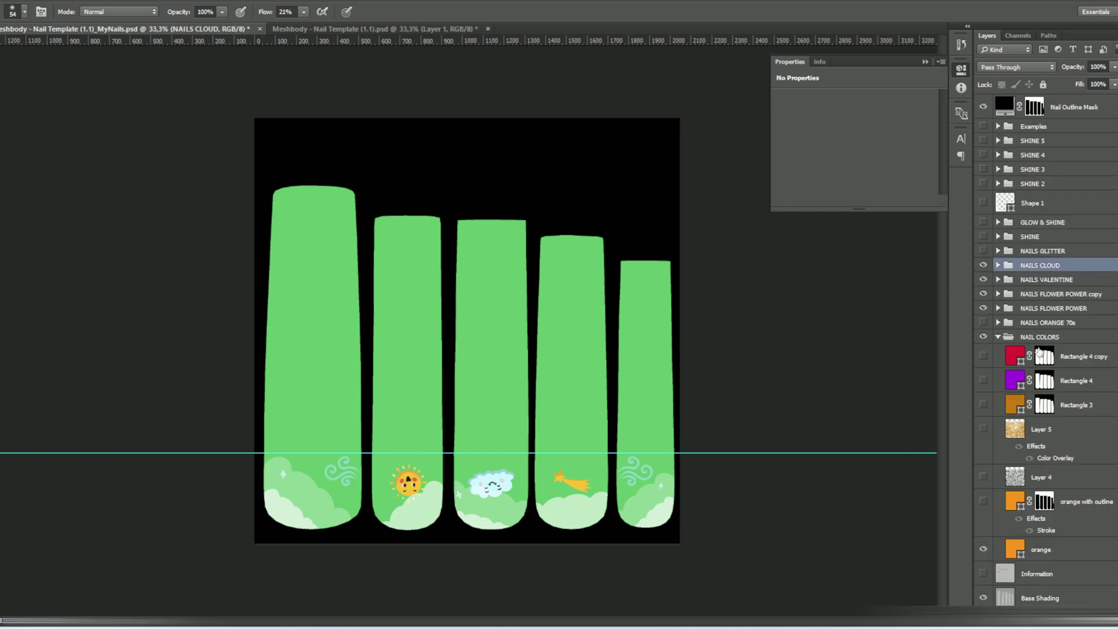
# - Show and expand the NAILS GLITTER group, and hide the NAILS CLOUD, NAILS VALENTINE and both NAILS FLOWER POWER groups
pyautogui.click(984, 251)
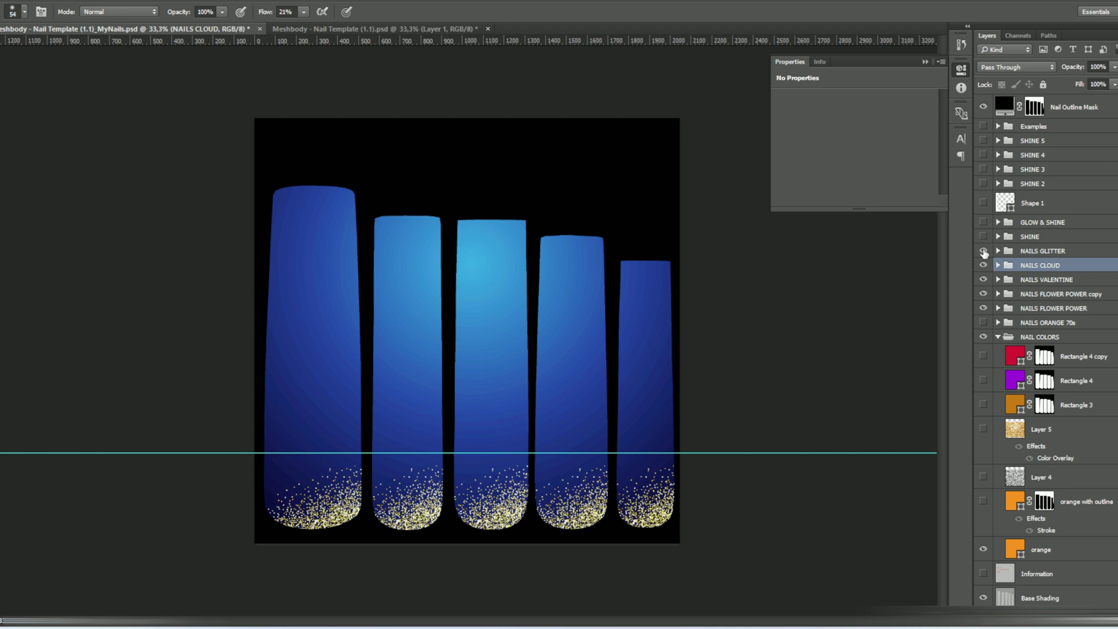
pyautogui.click(998, 251)
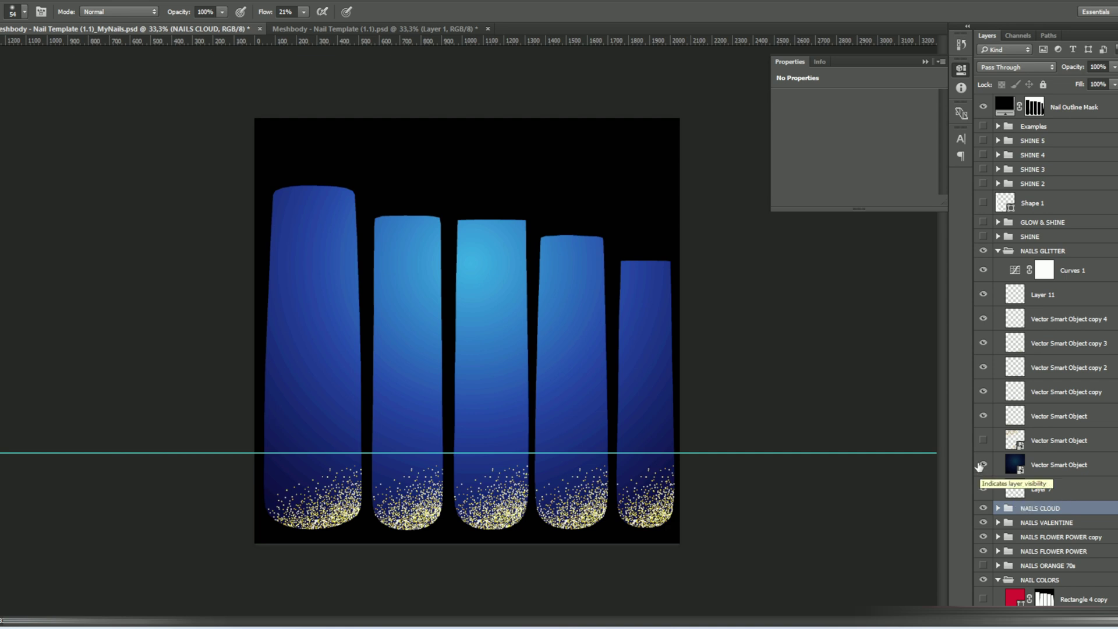
pyautogui.moveTo(984, 508); pyautogui.dragTo(984, 551)
# - Preview the hidden glitter smart object over the blue gradient nails, hide it again and collapse the NAILS GLITTER group
pyautogui.click(984, 441)
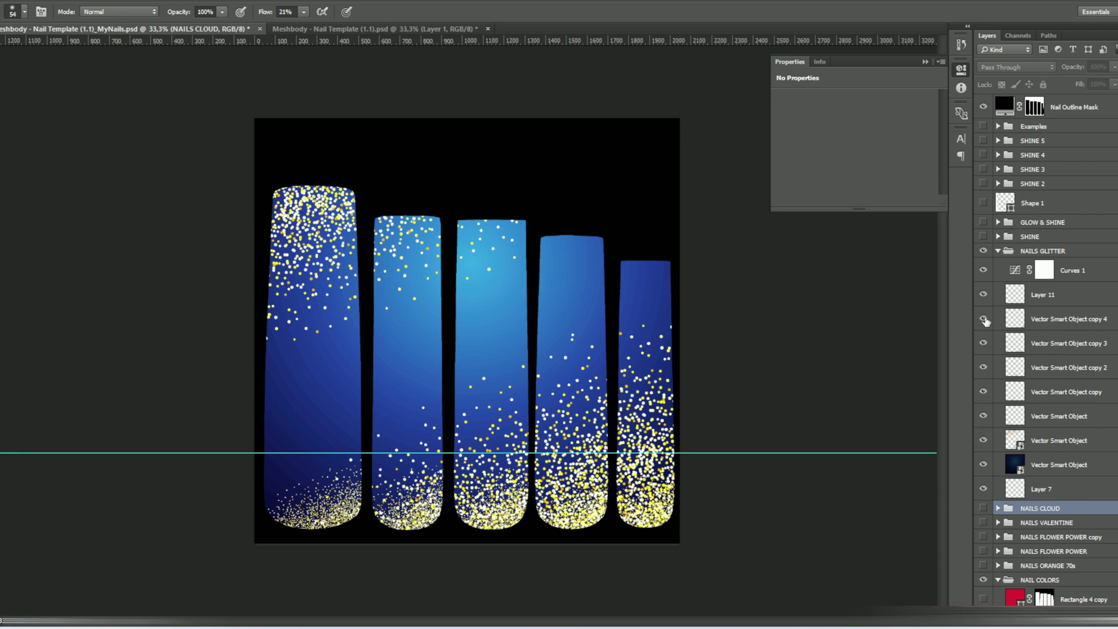
pyautogui.click(983, 441)
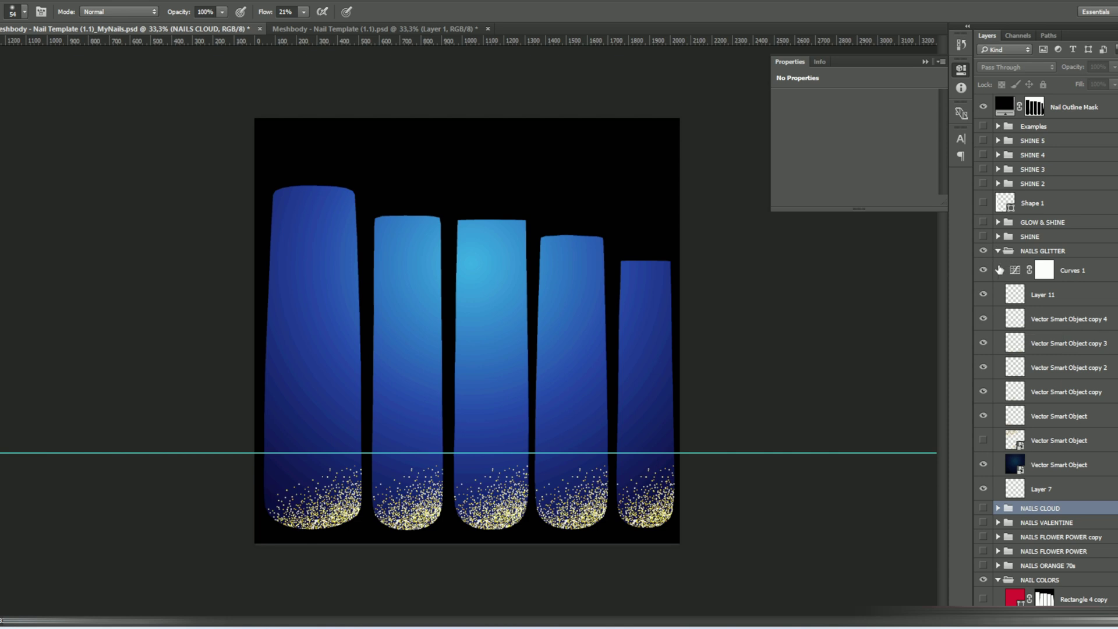
pyautogui.click(999, 251)
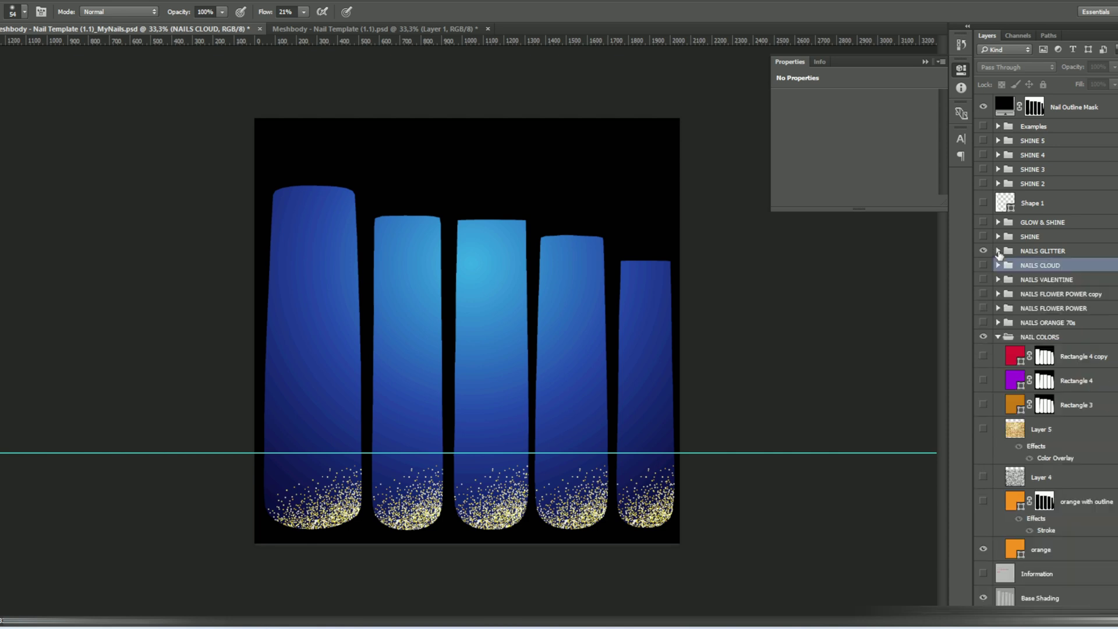
# - Preview the SHINE group's highlights over the glitter nails, hide it and show the SHINE 2 group instead
pyautogui.click(984, 236)
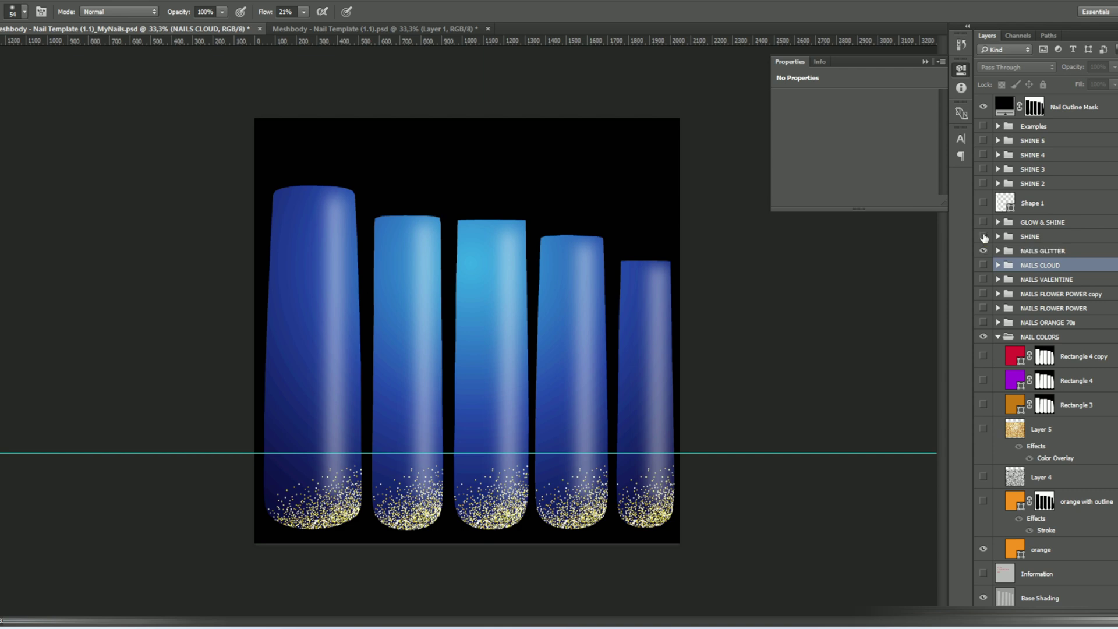
pyautogui.click(984, 236)
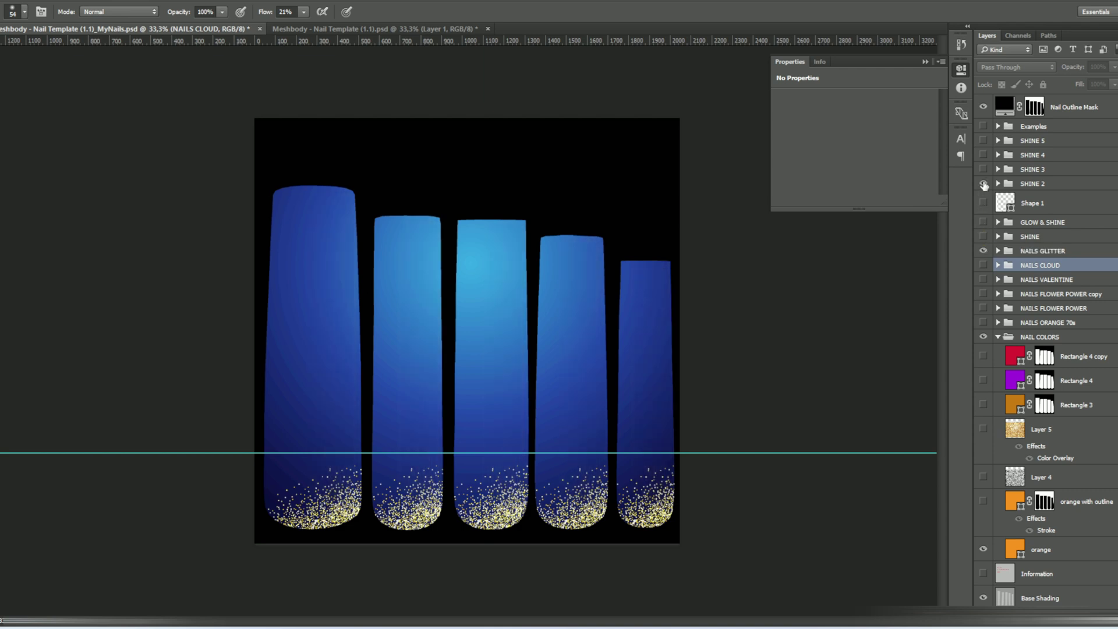
pyautogui.click(984, 184)
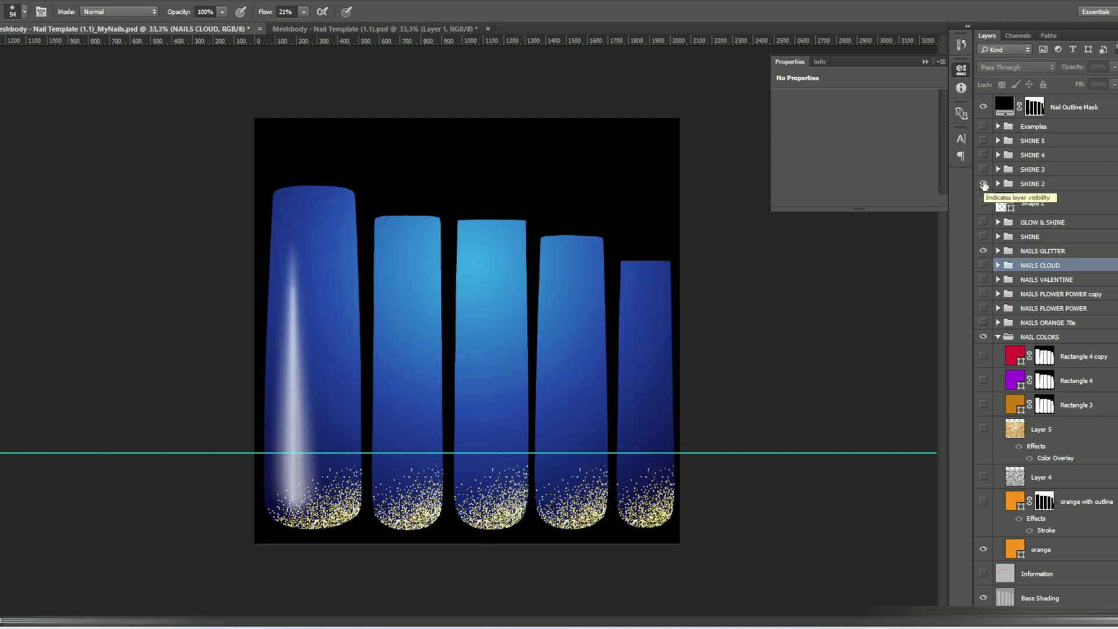
# - Hide the SHINE 2 group and preview the SHINE 4 group's highlights over the glitter nails
pyautogui.click(984, 184)
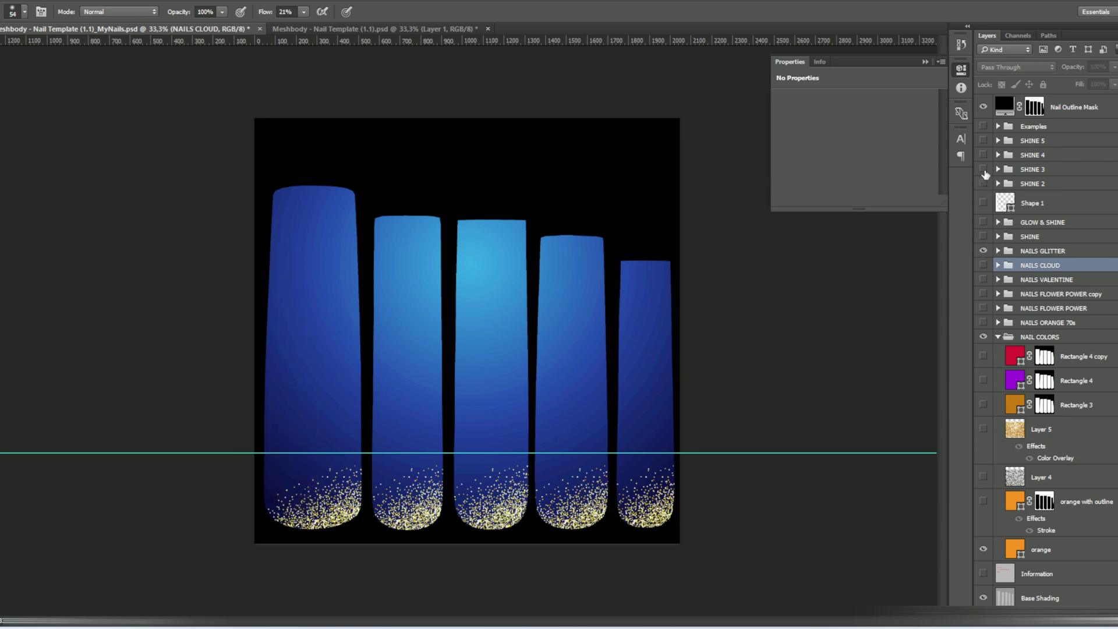
pyautogui.click(984, 156)
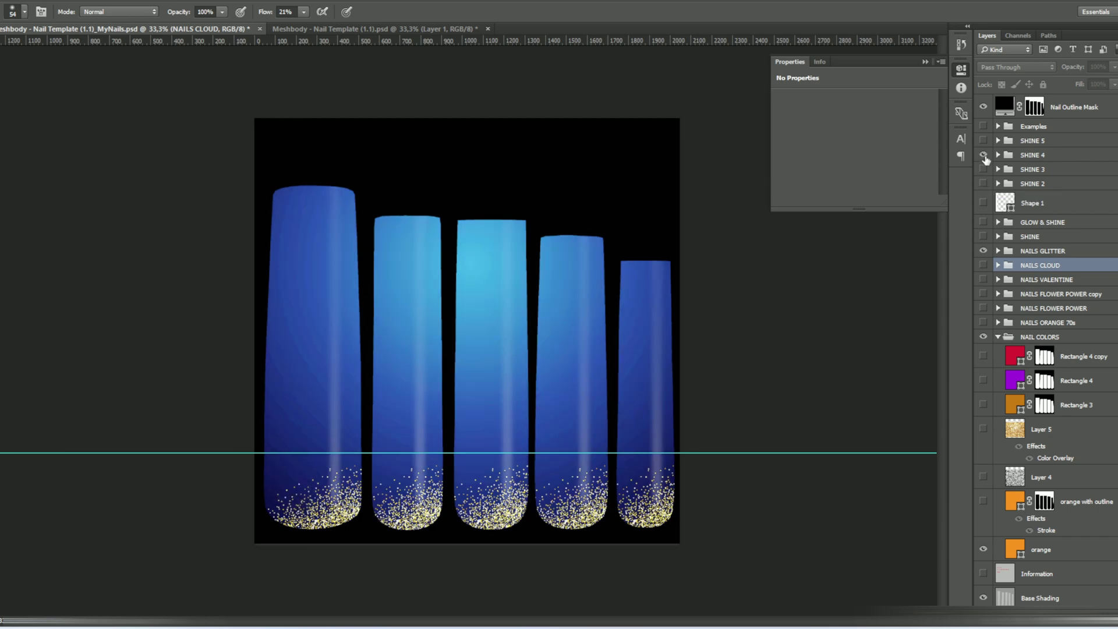
pyautogui.click(983, 156)
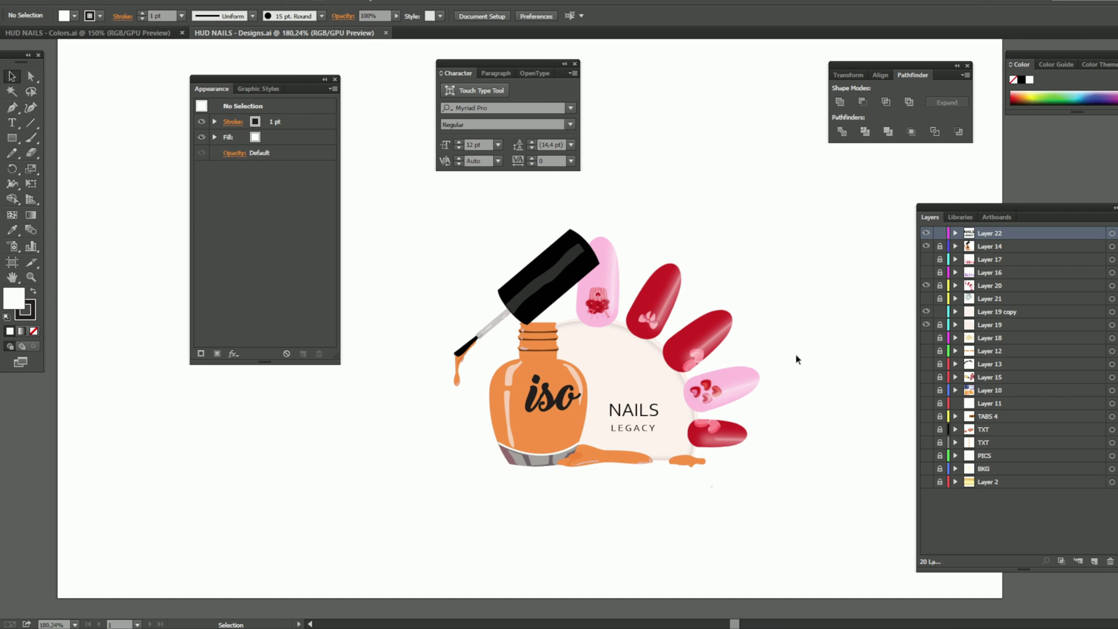
# - Switch to Illustrator and compare the HUD NAILS - Colors and HUD NAILS - Designs layouts
pyautogui.click(98, 33)
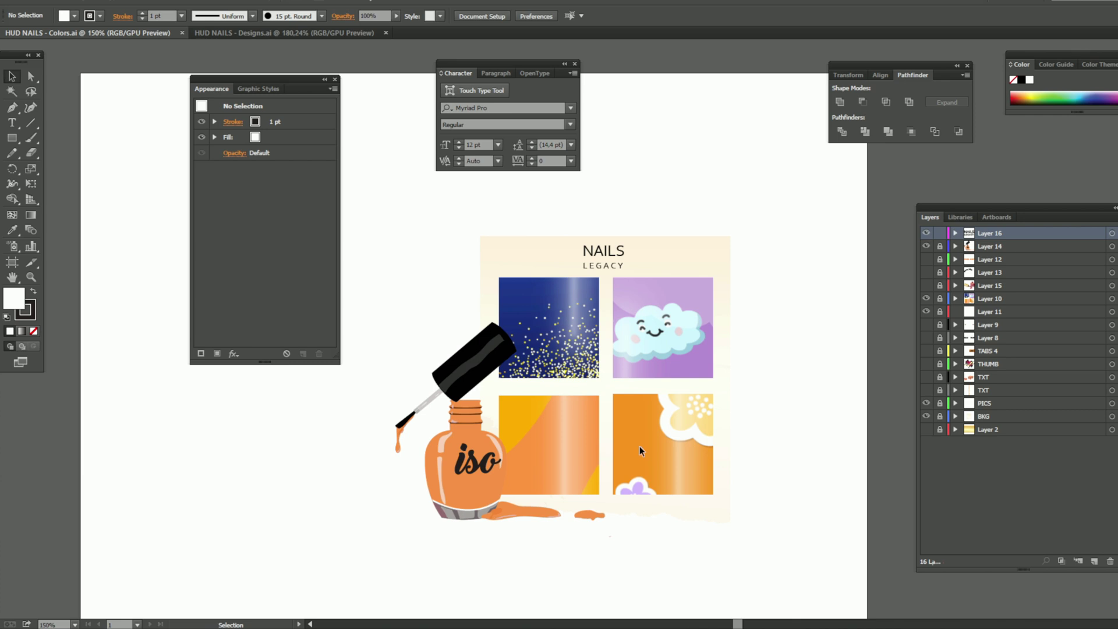
pyautogui.click(298, 32)
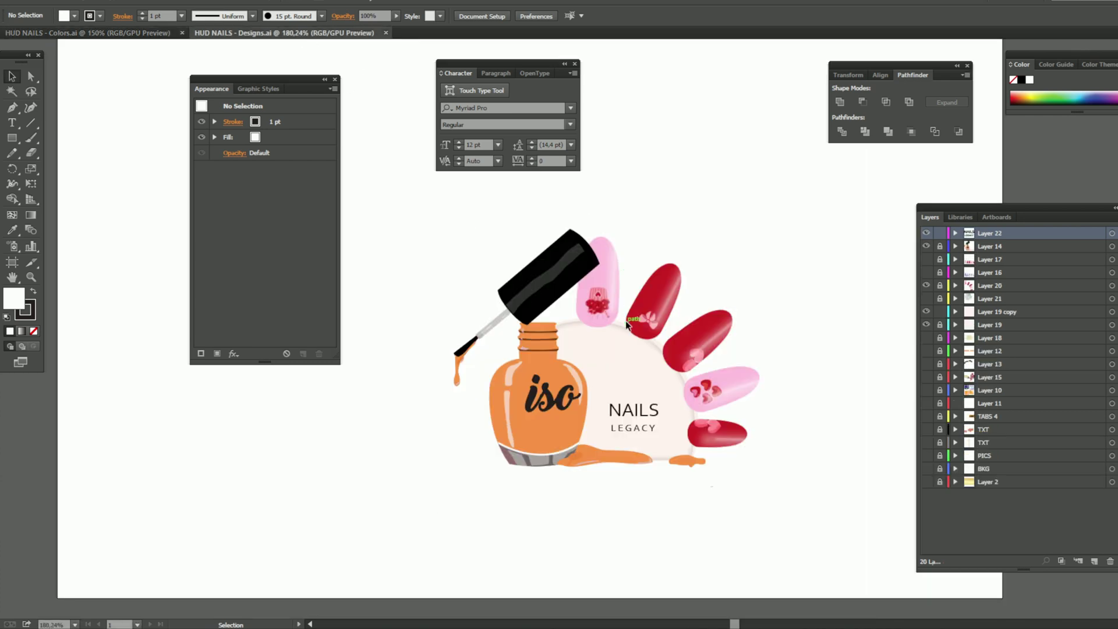
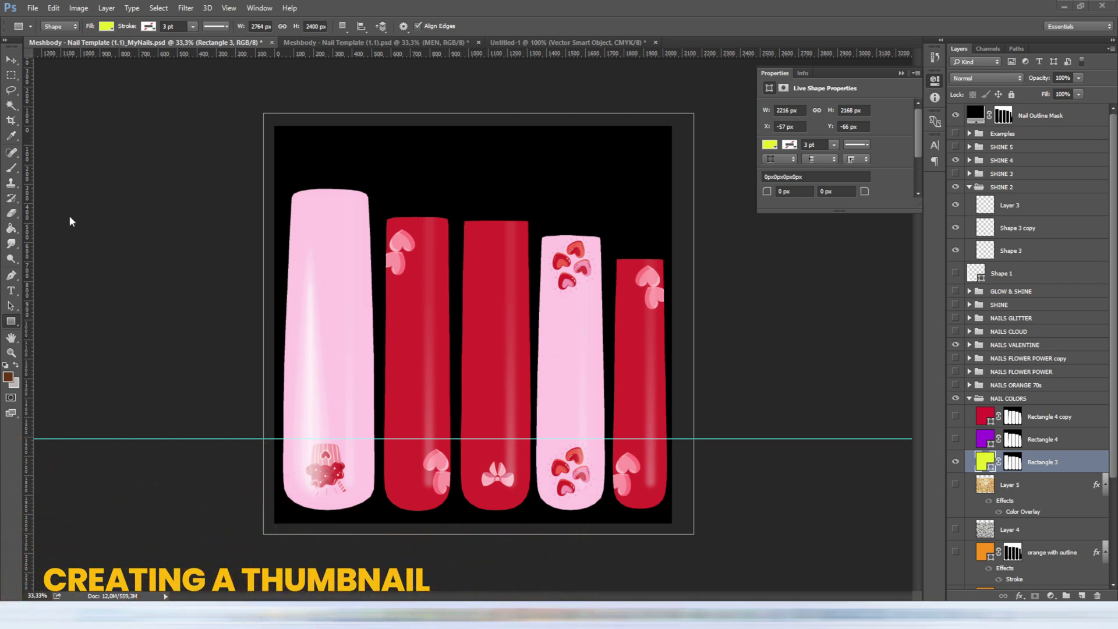
# - In Photoshop, crop the Valentine nail document to a square around the hearts at the tip of the fourth nail
pyautogui.click(11, 121)
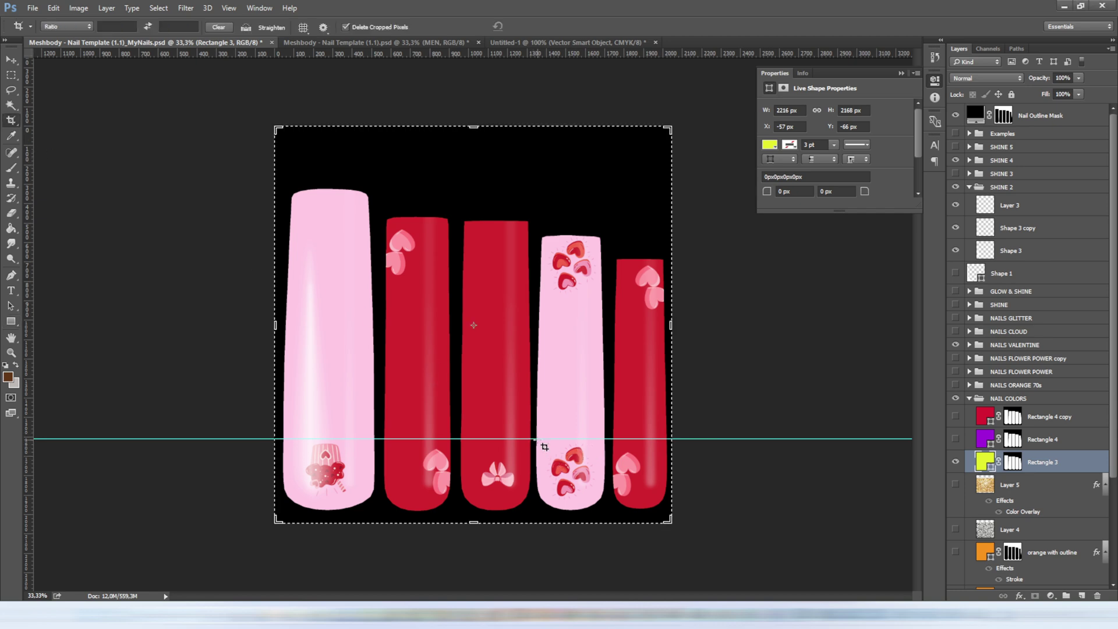
pyautogui.moveTo(545, 447); pyautogui.dragTo(609, 497)
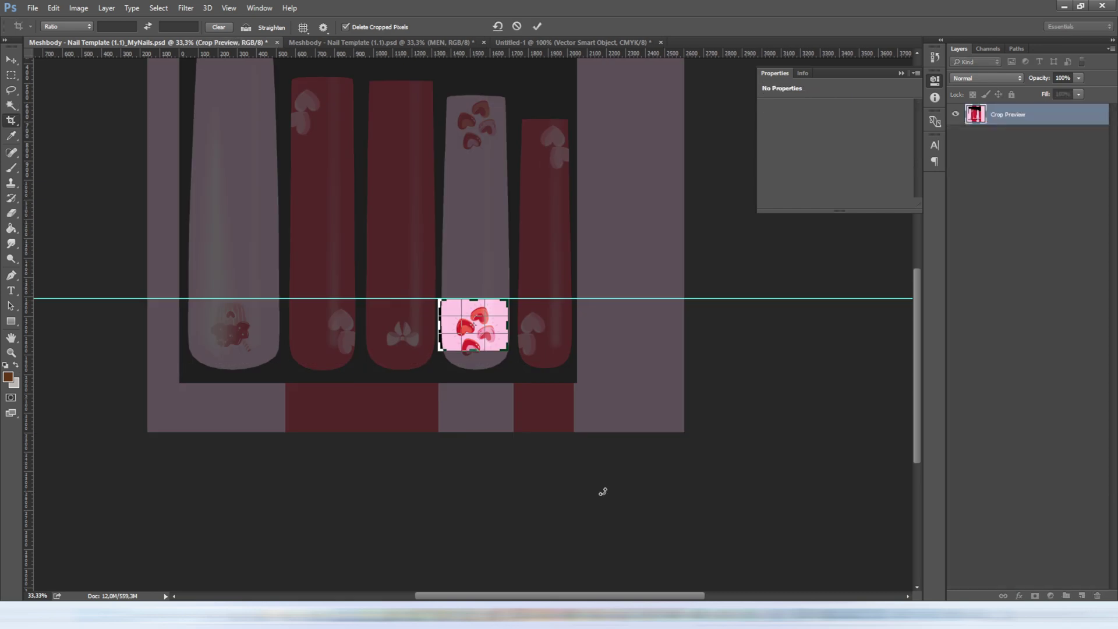
pyautogui.moveTo(437, 327); pyautogui.dragTo(472, 358)
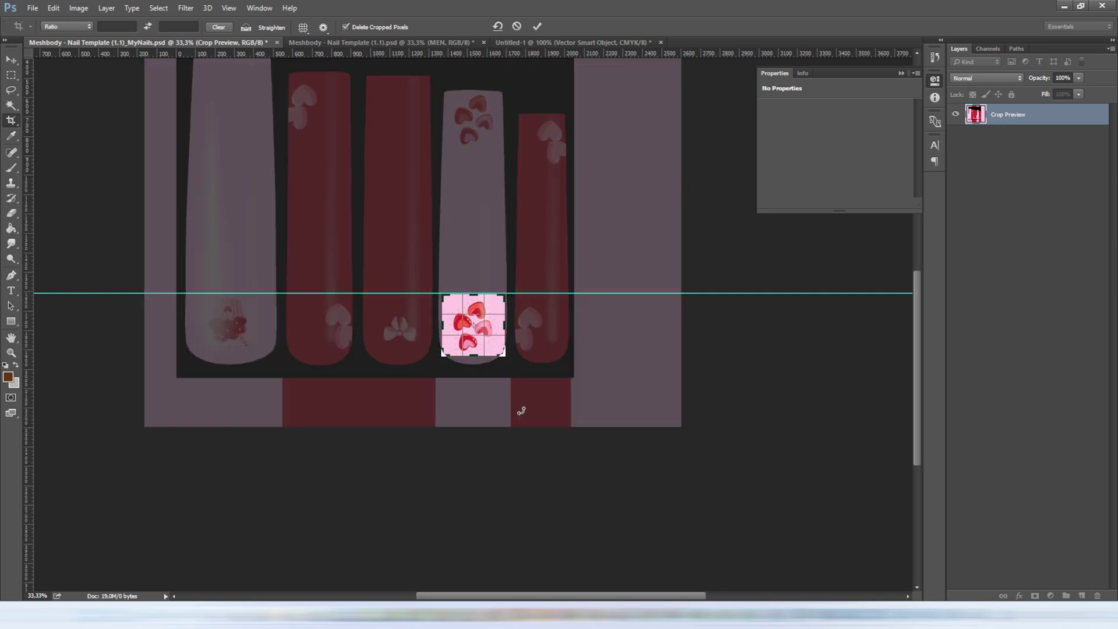
pyautogui.press('Return')
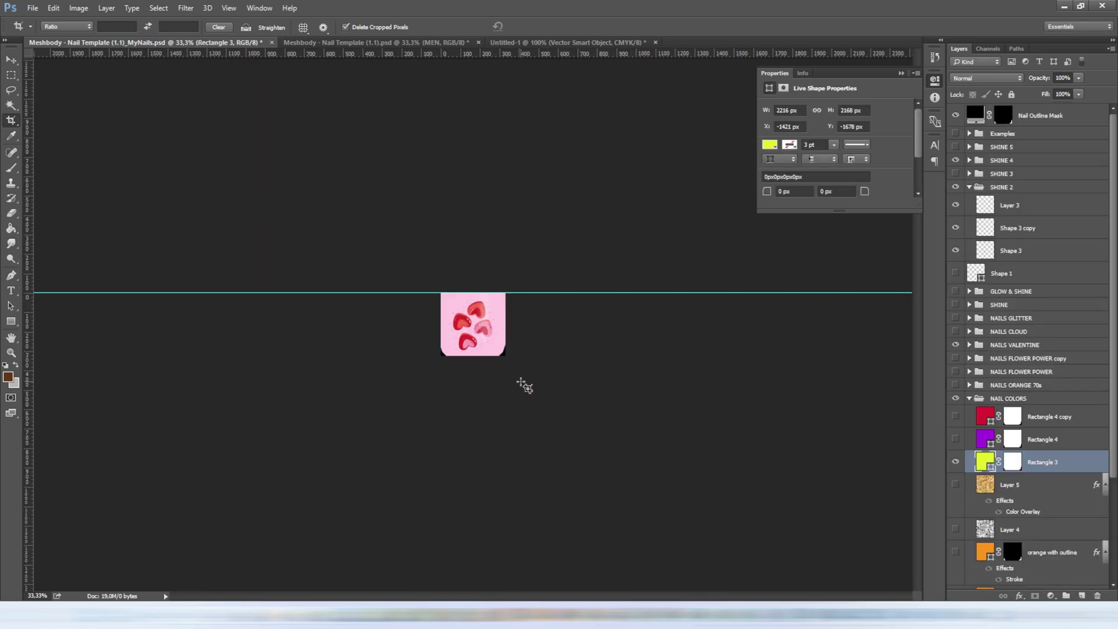
# - Bring up the Save As dialog for the cropped thumbnail, cancel it and undo the crop
pyautogui.click(32, 8)
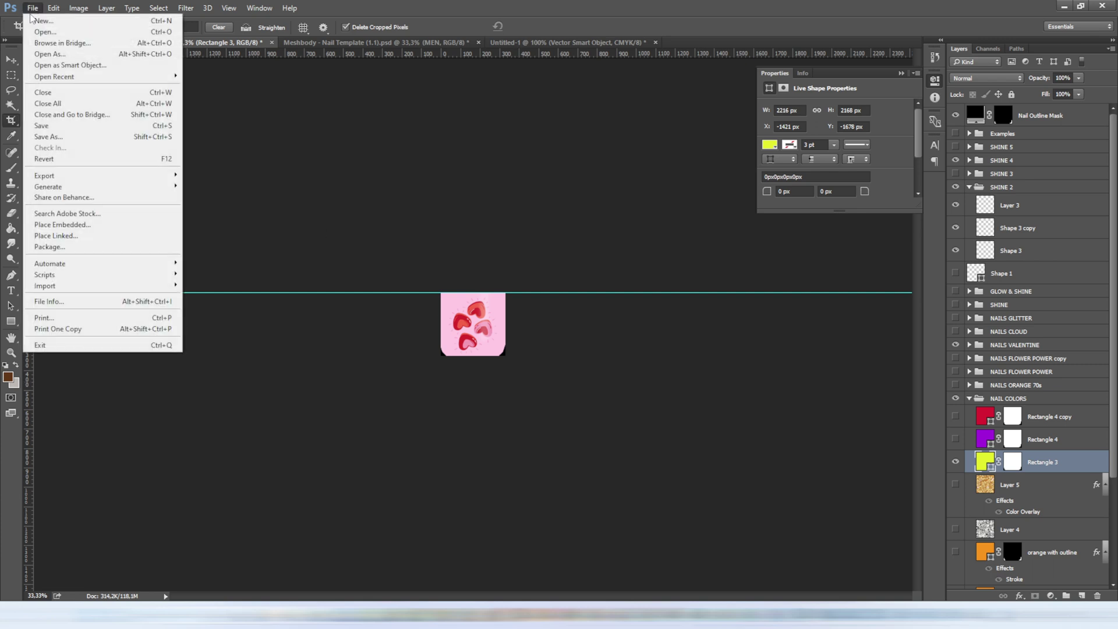
pyautogui.click(48, 138)
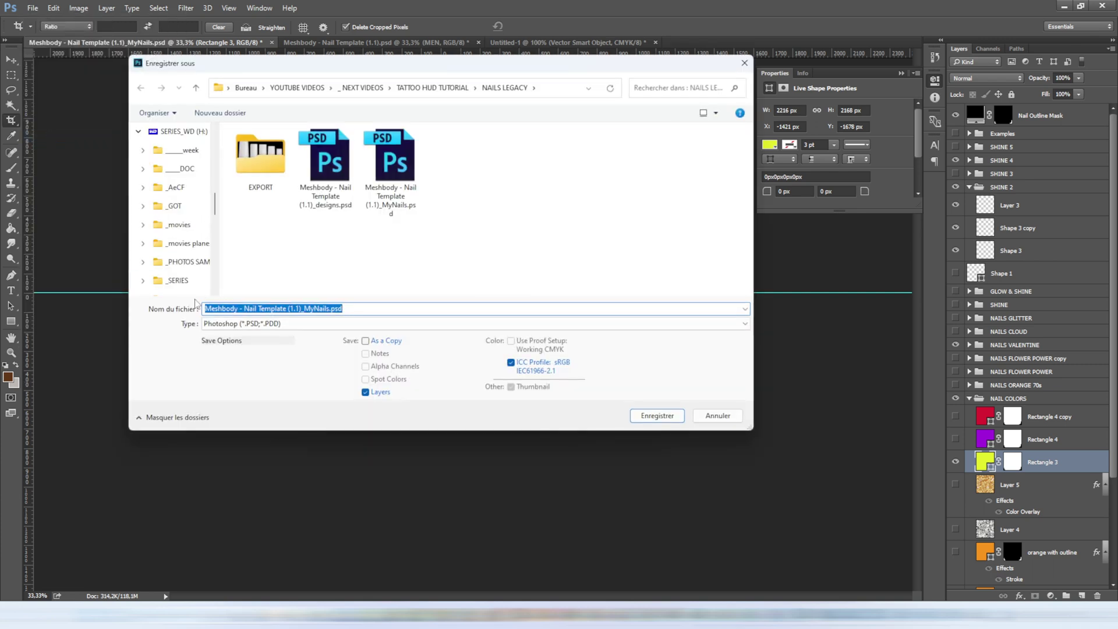
pyautogui.click(719, 417)
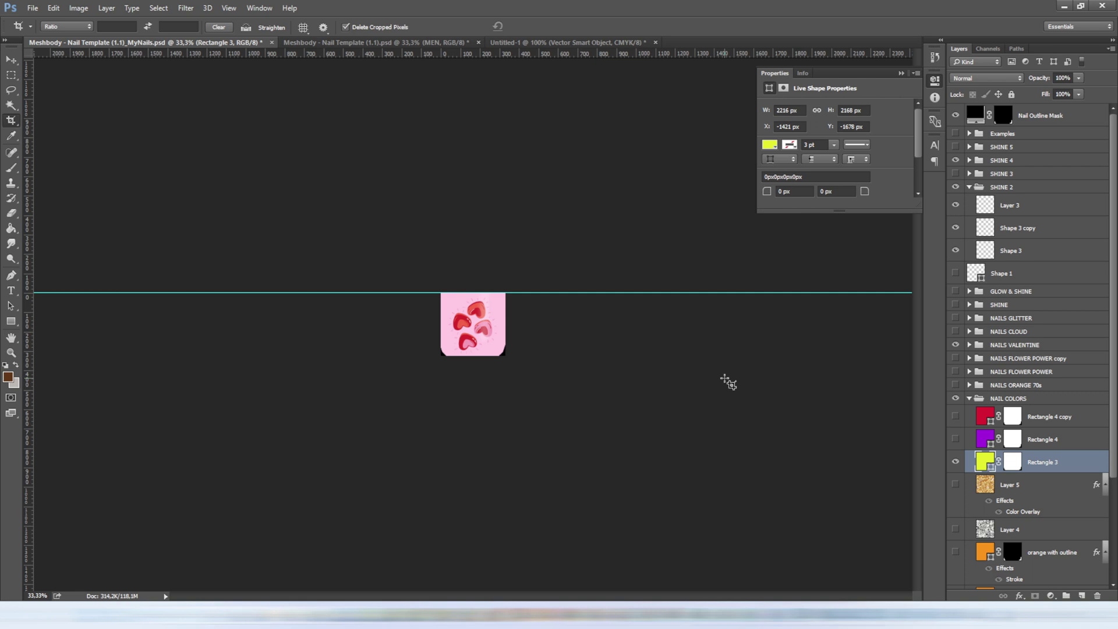
pyautogui.hotkey('ctrl', 'alt', 'z')
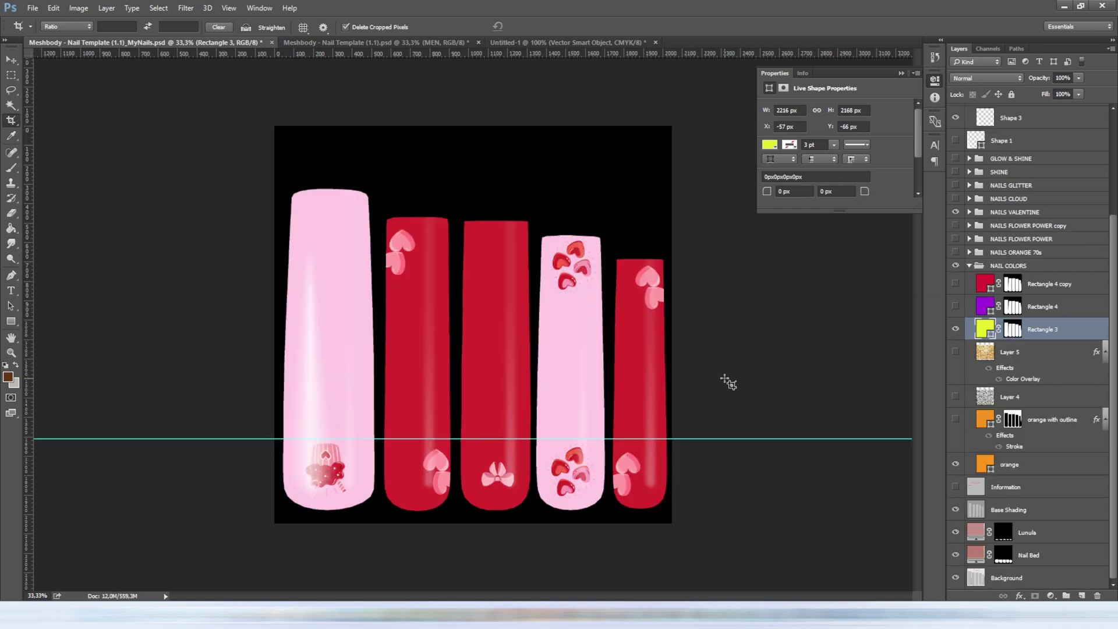
pyautogui.click(32, 8)
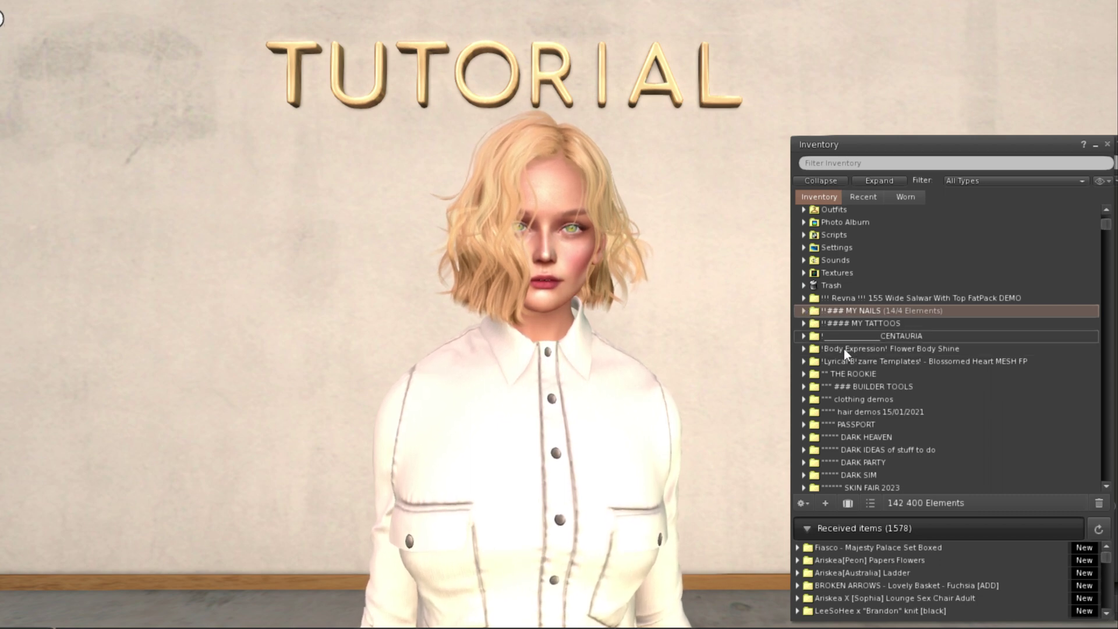
# - Switch to the Second Life viewer and view the textures in the _1 Valentine's subfolder of MY NAILS
pyautogui.click(805, 312)
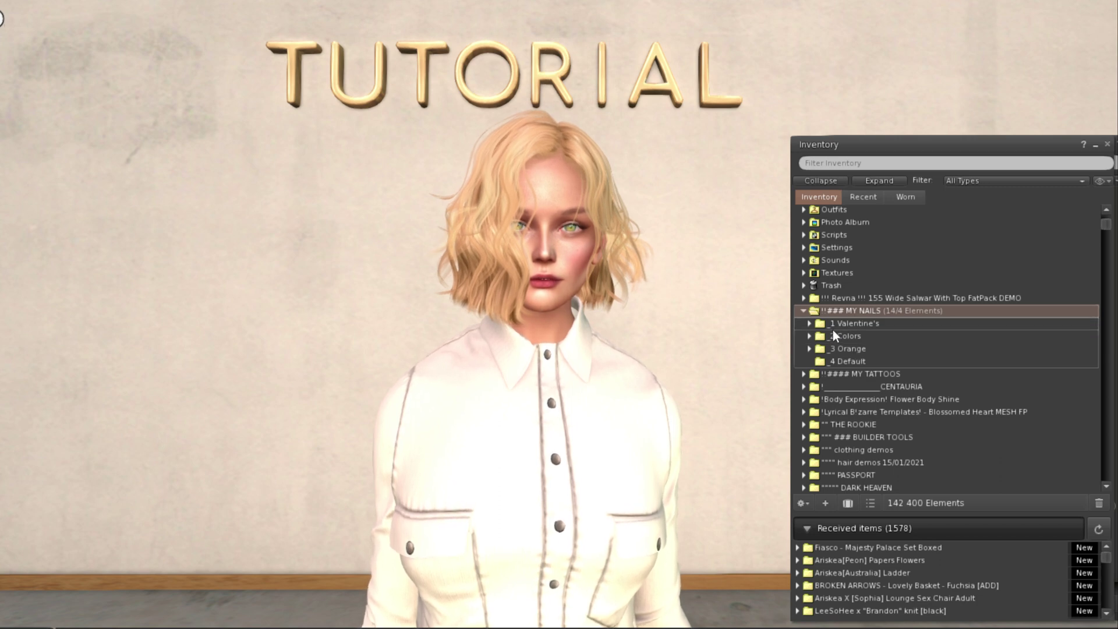
pyautogui.click(807, 323)
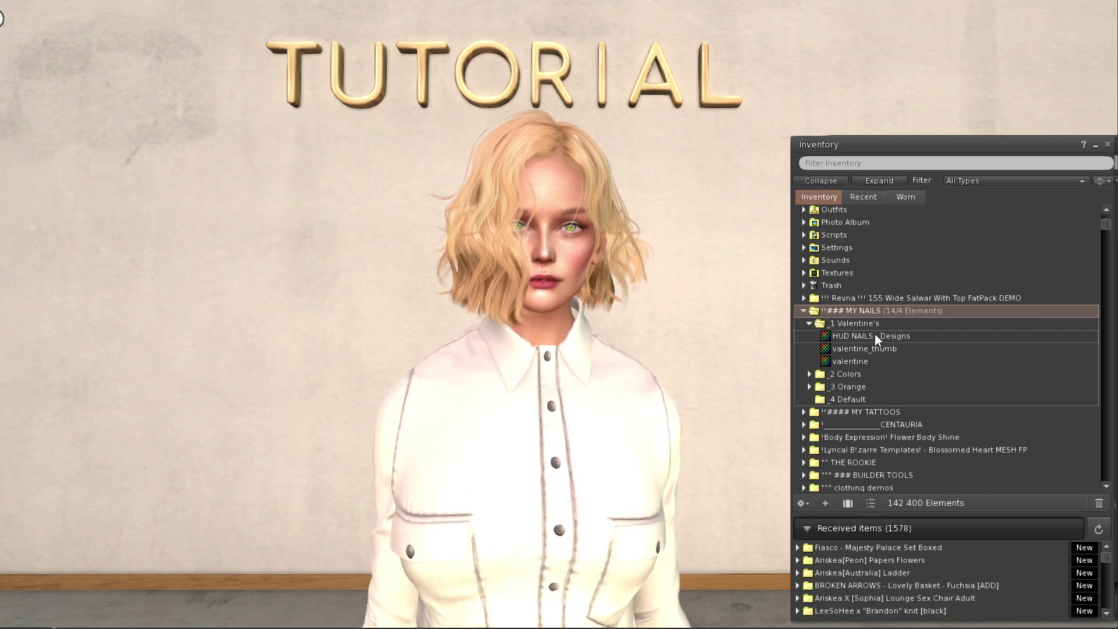
pyautogui.moveTo(849, 352)
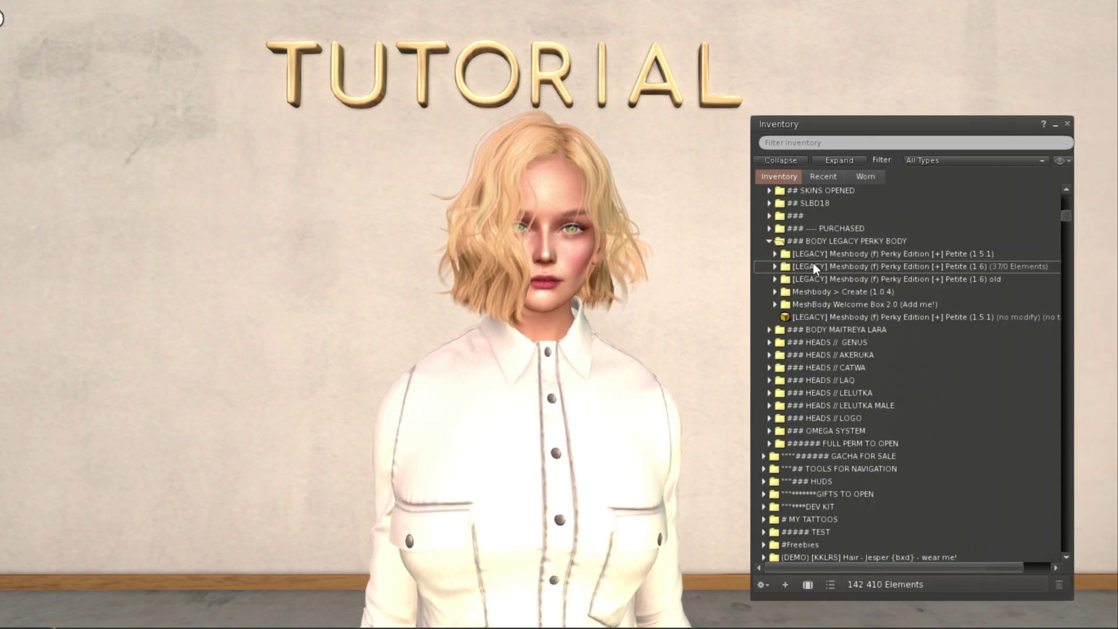
# - Add Create.zip (1.0.5) from the Legacy Perky Edition [+] Petite (1.6) folder to the avatar and accept the Meshbody > Create folder
pyautogui.click(776, 266)
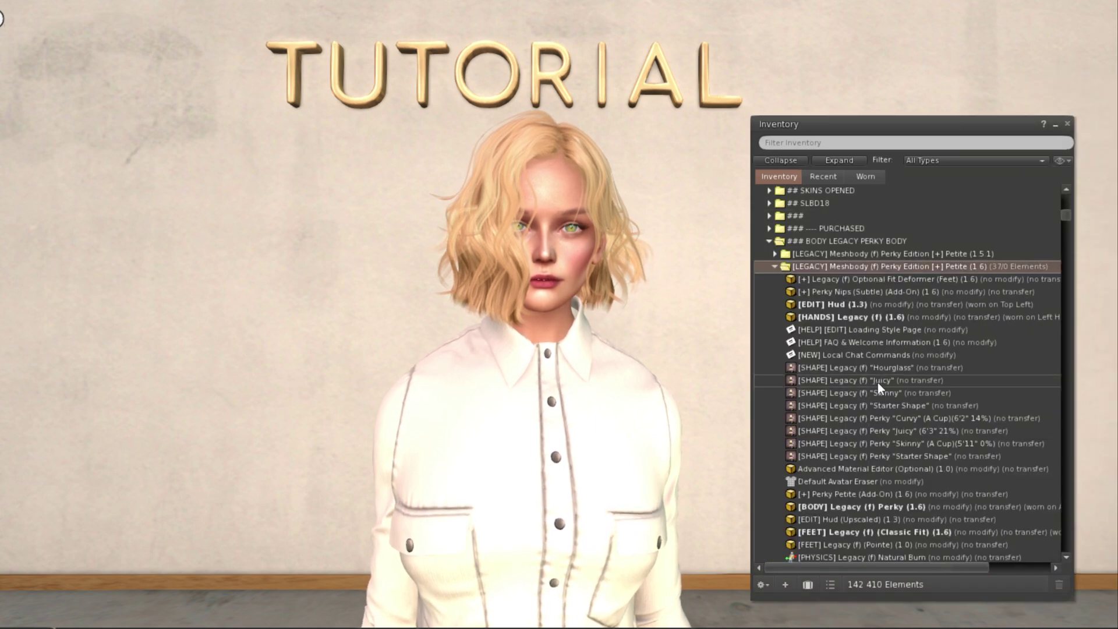
pyautogui.scroll(-5, 879, 383)
pyautogui.scroll(-1, 878, 382)
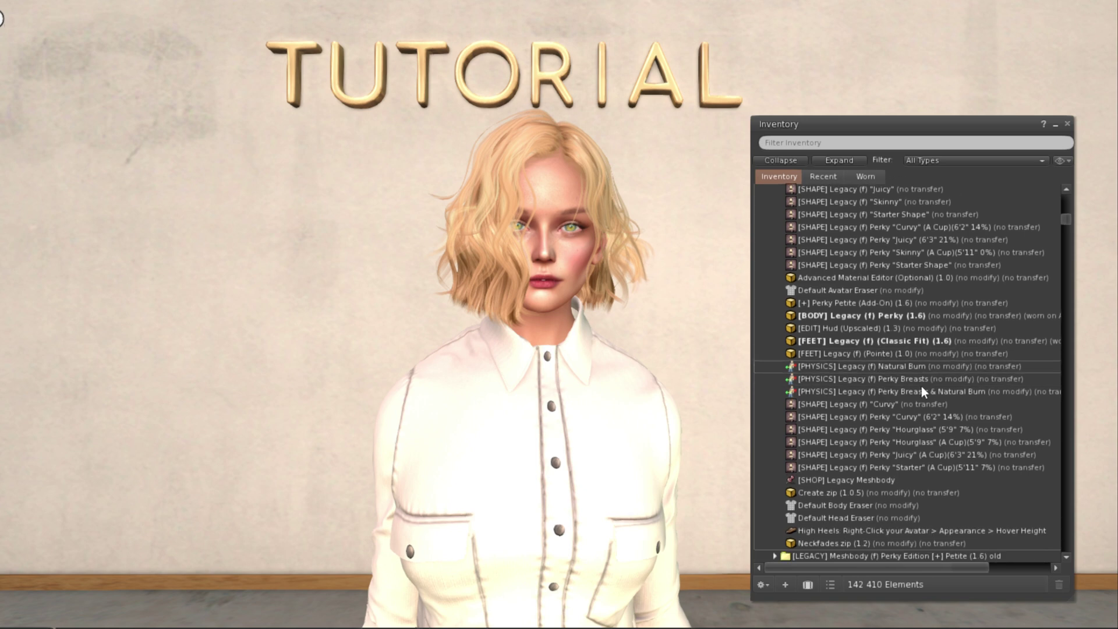
pyautogui.rightClick(814, 495)
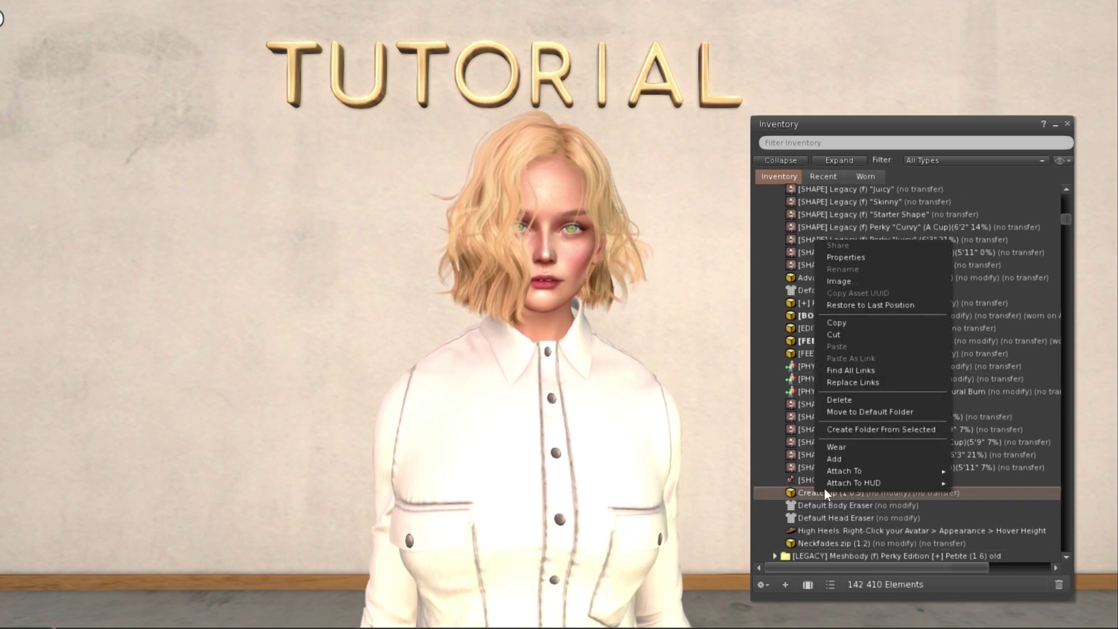
pyautogui.click(845, 458)
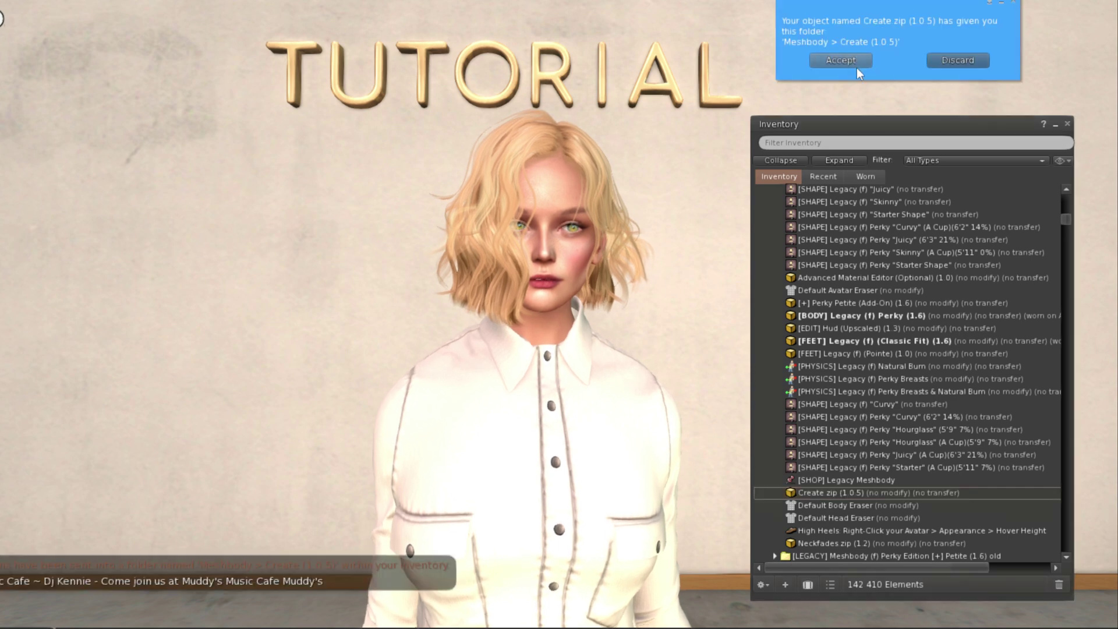
pyautogui.click(839, 60)
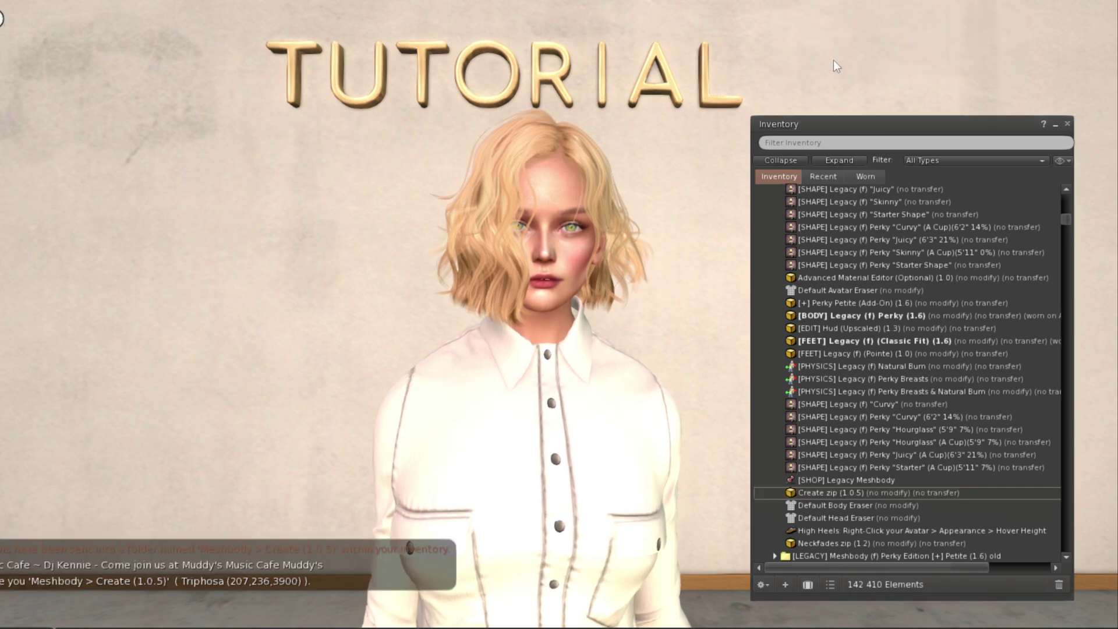
# - Add Create A Style.zip (1.0.5) from the recent Meshbody > Create (1.0.5) folder to the avatar and accept the folder it gives
pyautogui.click(824, 176)
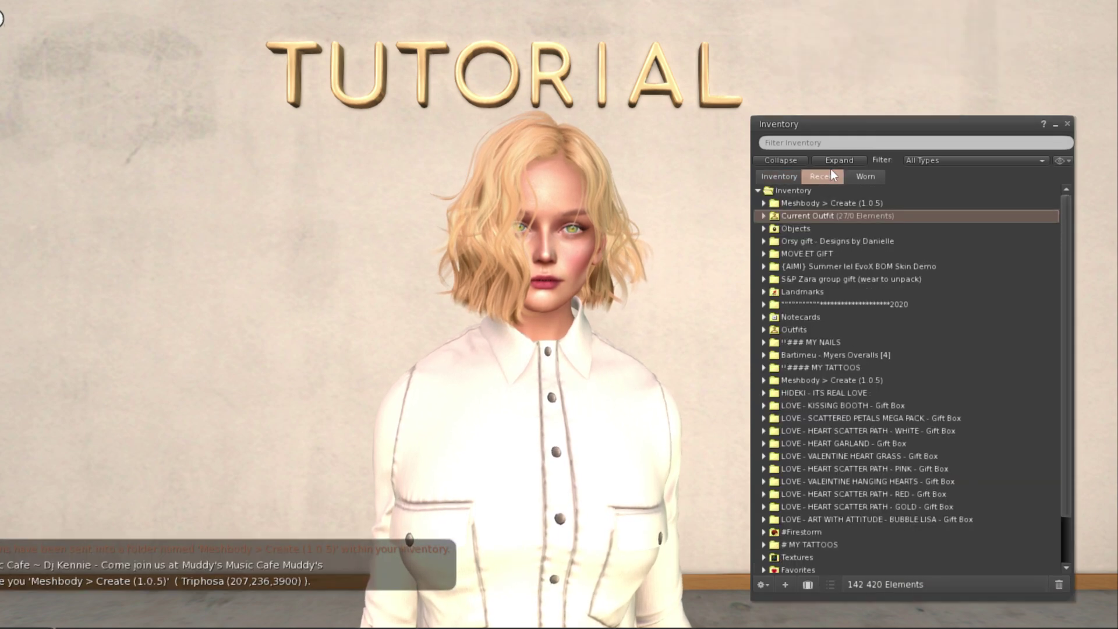
pyautogui.click(764, 203)
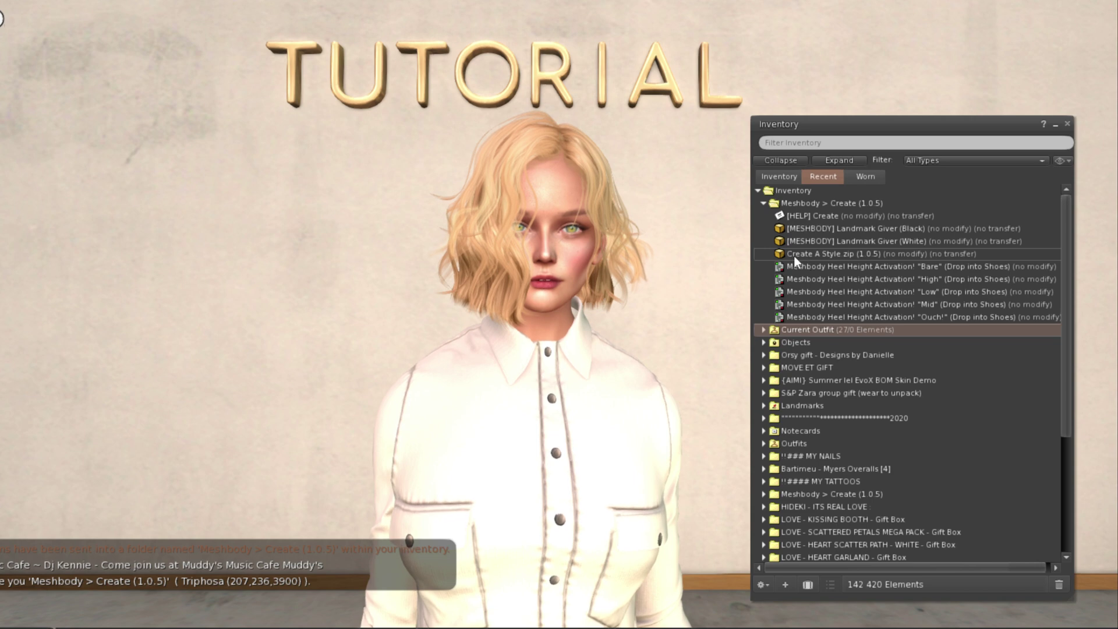
pyautogui.rightClick(825, 254)
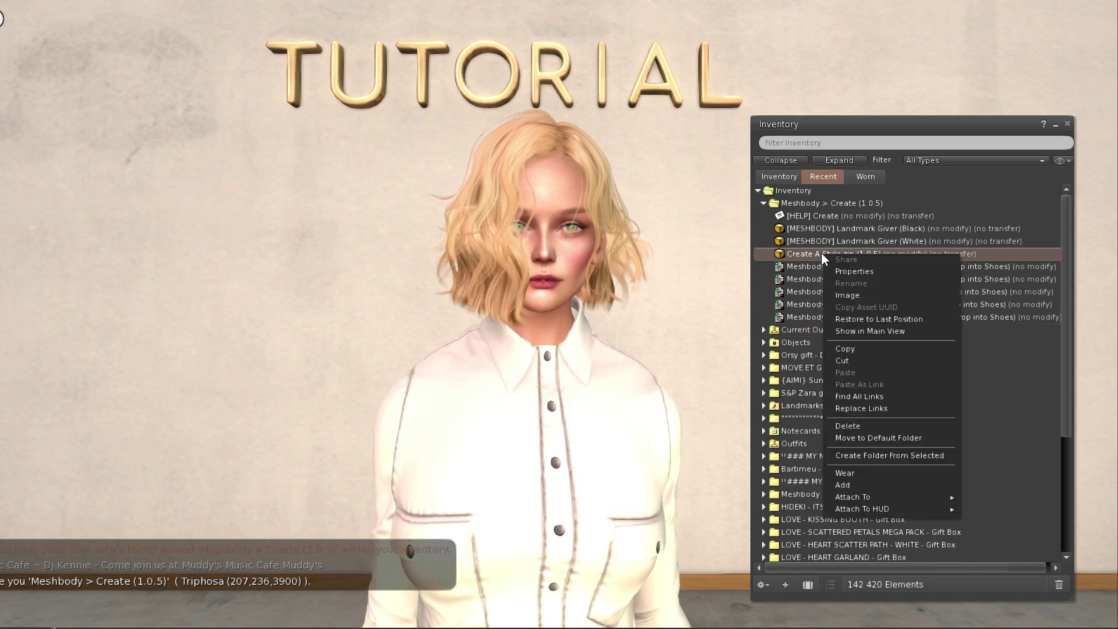
pyautogui.click(854, 485)
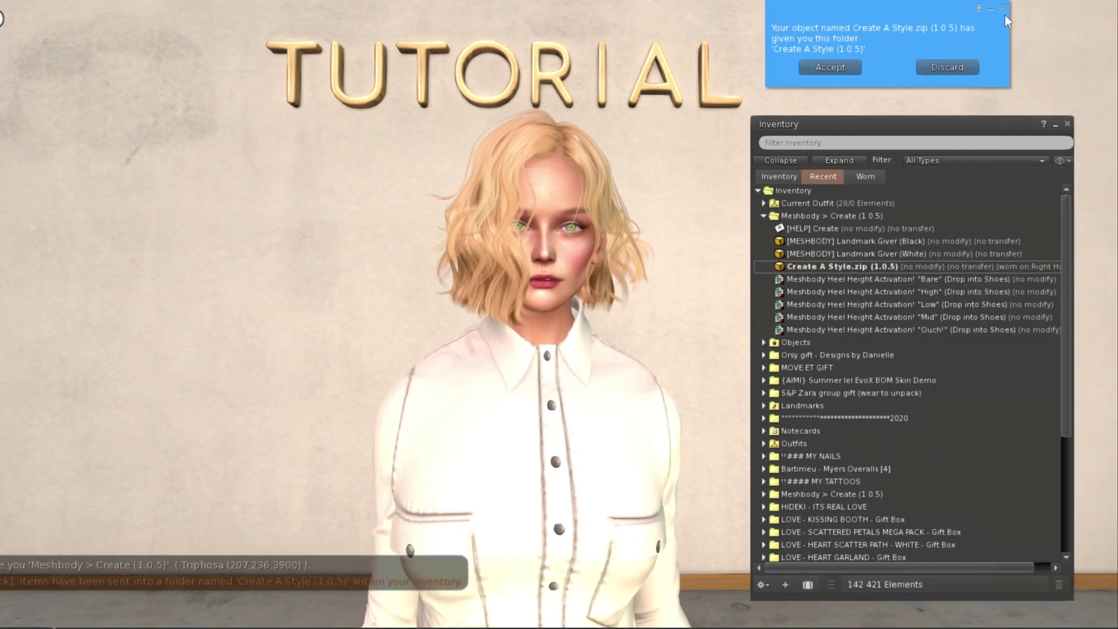
pyautogui.click(825, 69)
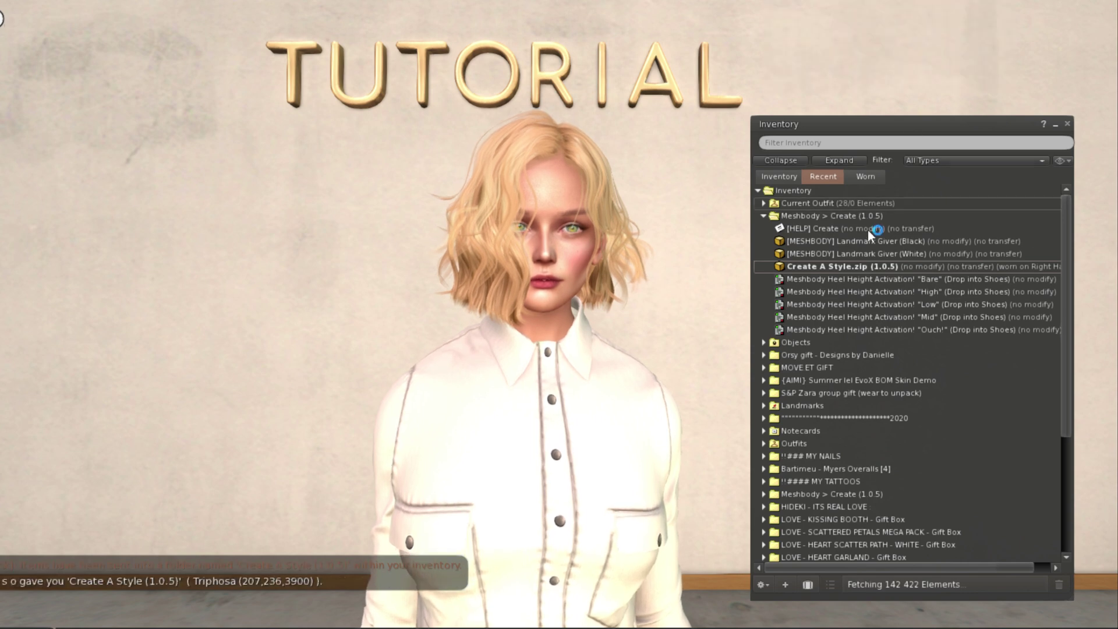
# - Move the Create A Style (1.0.5) folder into Meshbody > Create (1.0.5) and expand it to show its contents
pyautogui.click(808, 202)
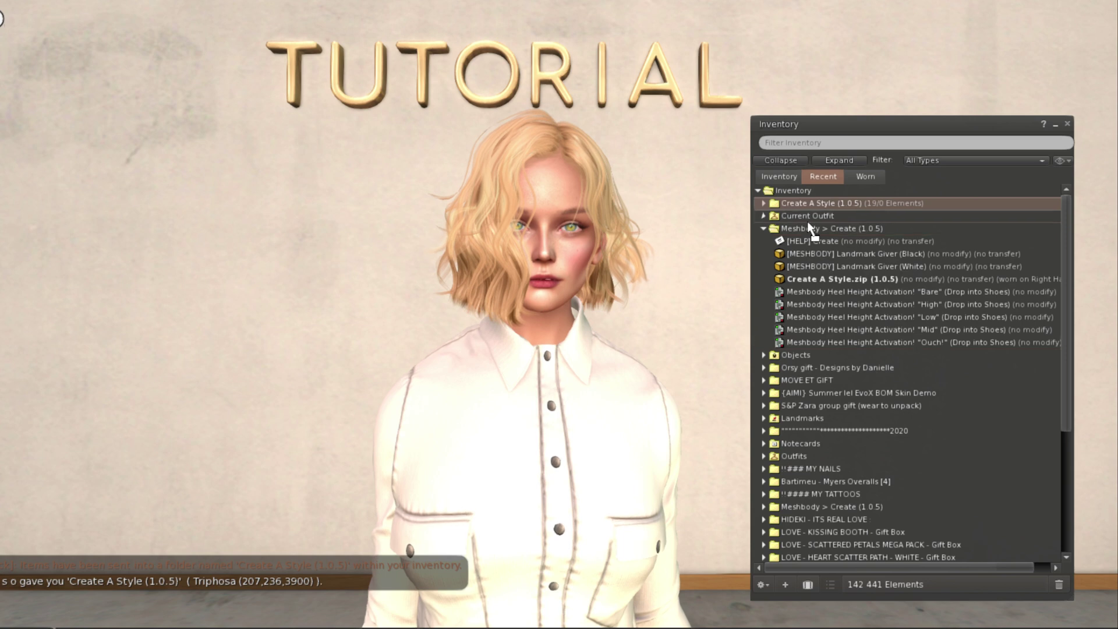
pyautogui.moveTo(799, 228); pyautogui.dragTo(798, 227)
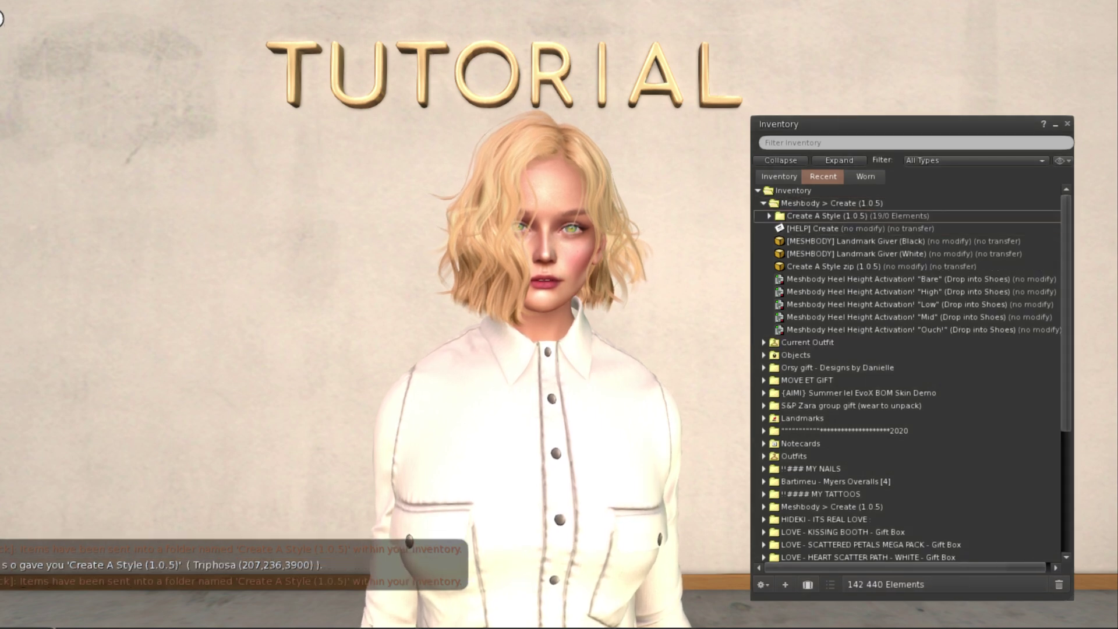
pyautogui.doubleClick(1041, 218)
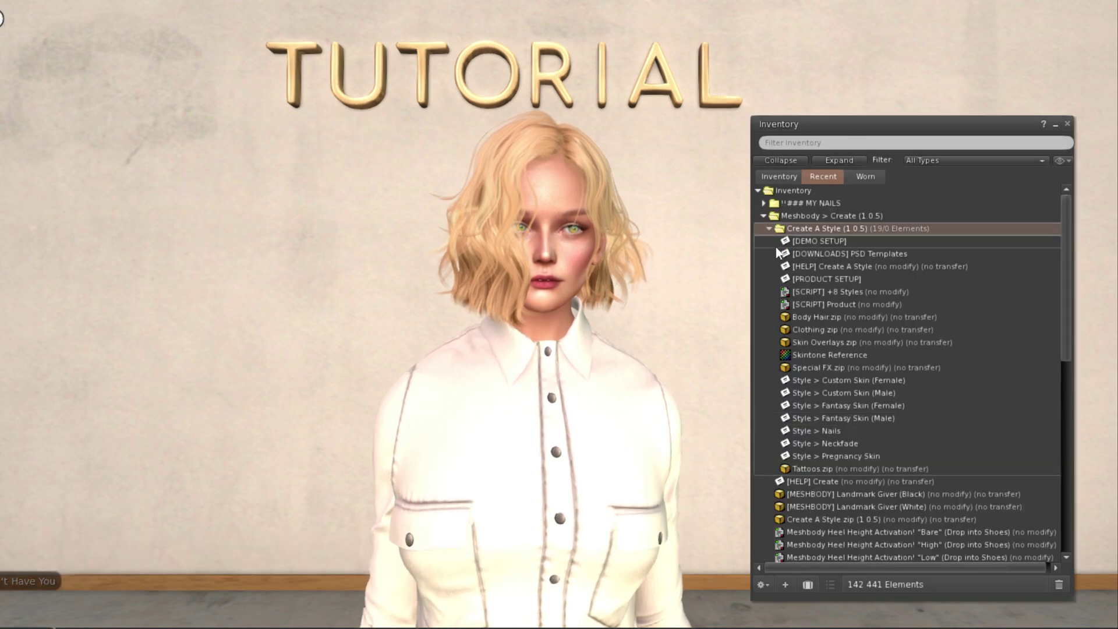
pyautogui.click(770, 229)
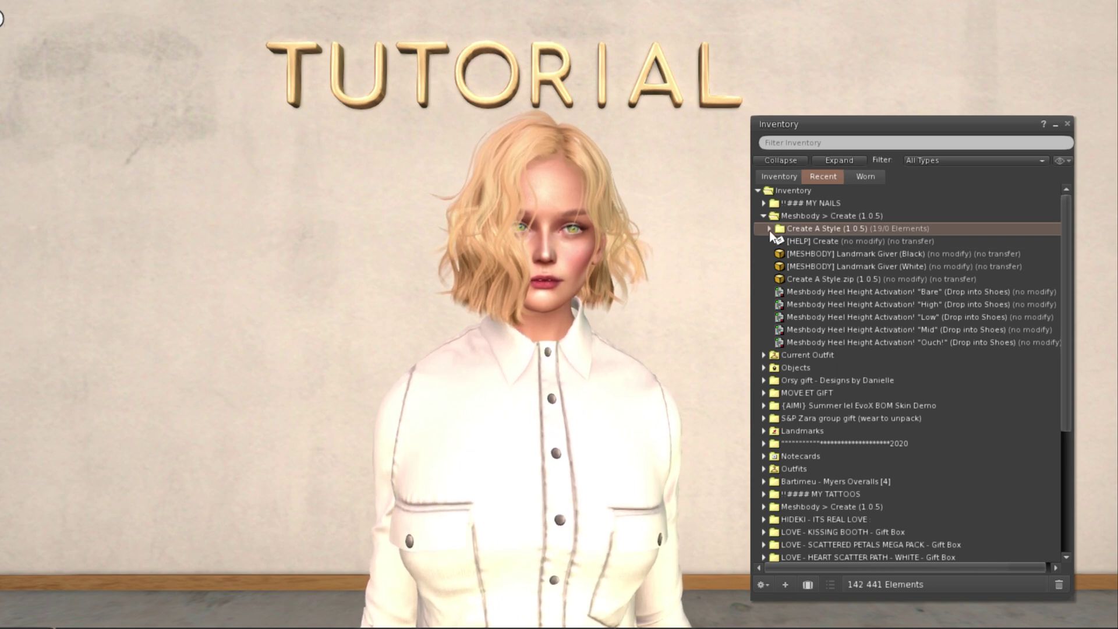
pyautogui.click(770, 229)
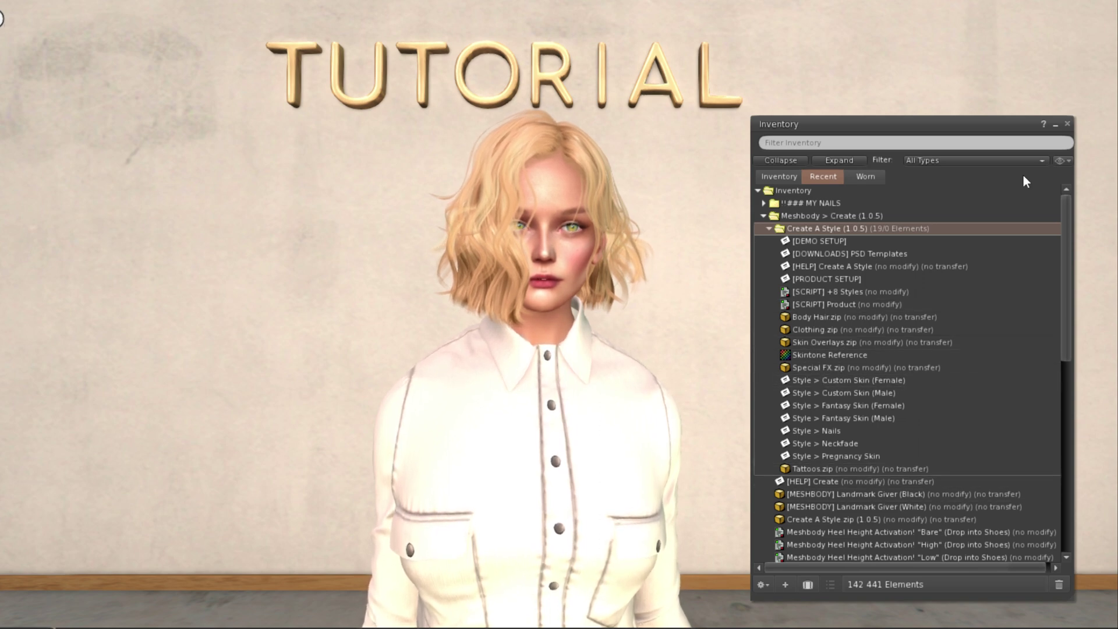
# - Copy the Style > Nails notecard from Create A Style (1.0.5) into the _1 Valentine's folder of MY NAILS
pyautogui.click(831, 432)
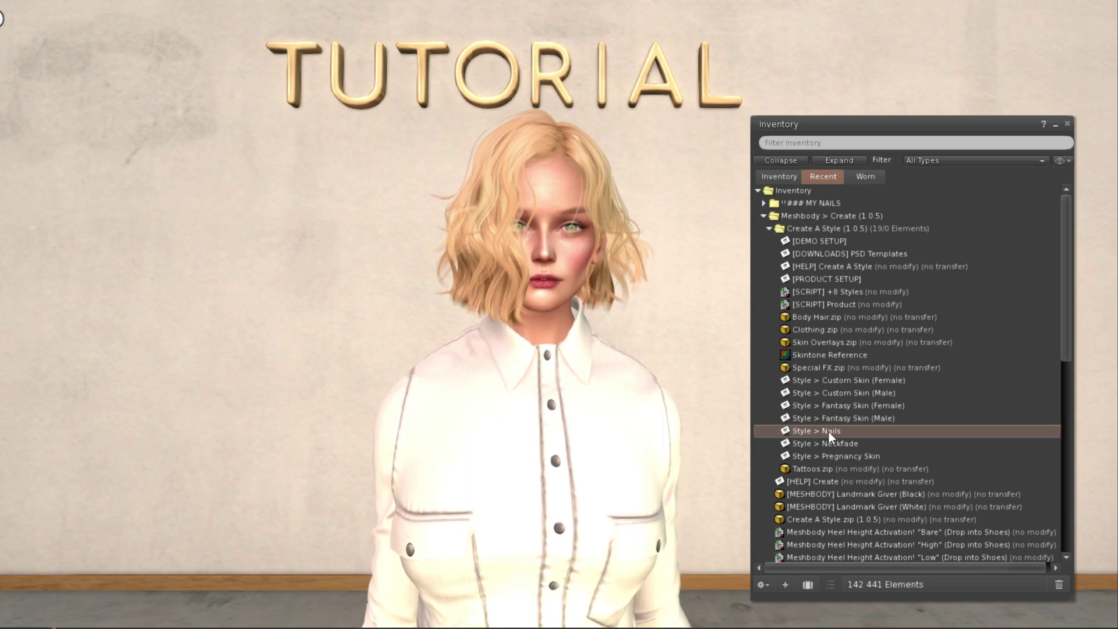
pyautogui.rightClick(829, 432)
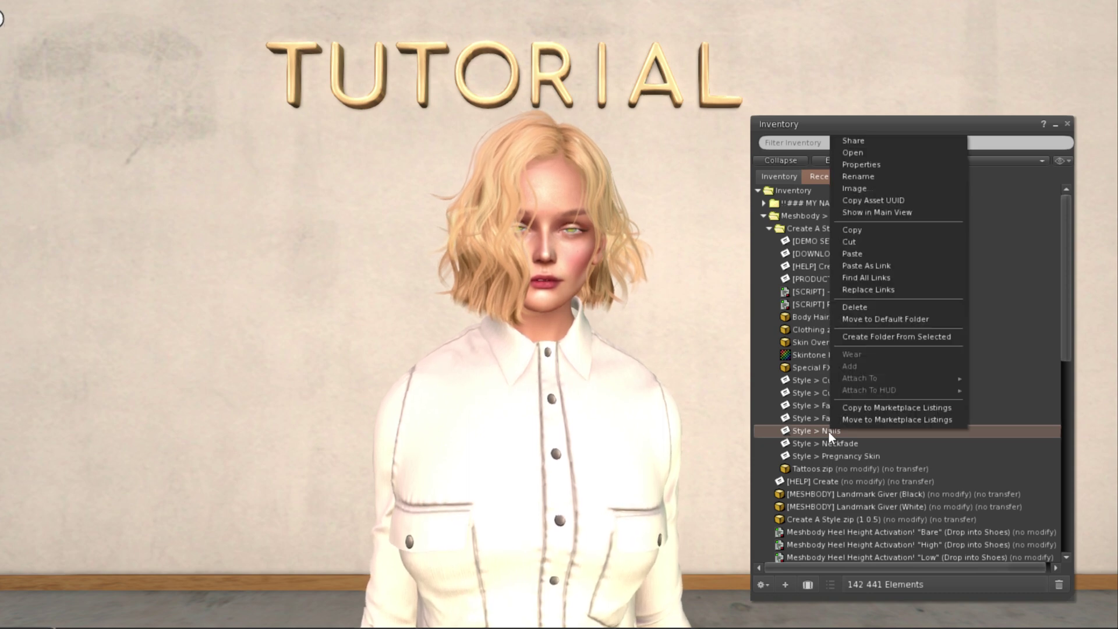
pyautogui.click(871, 230)
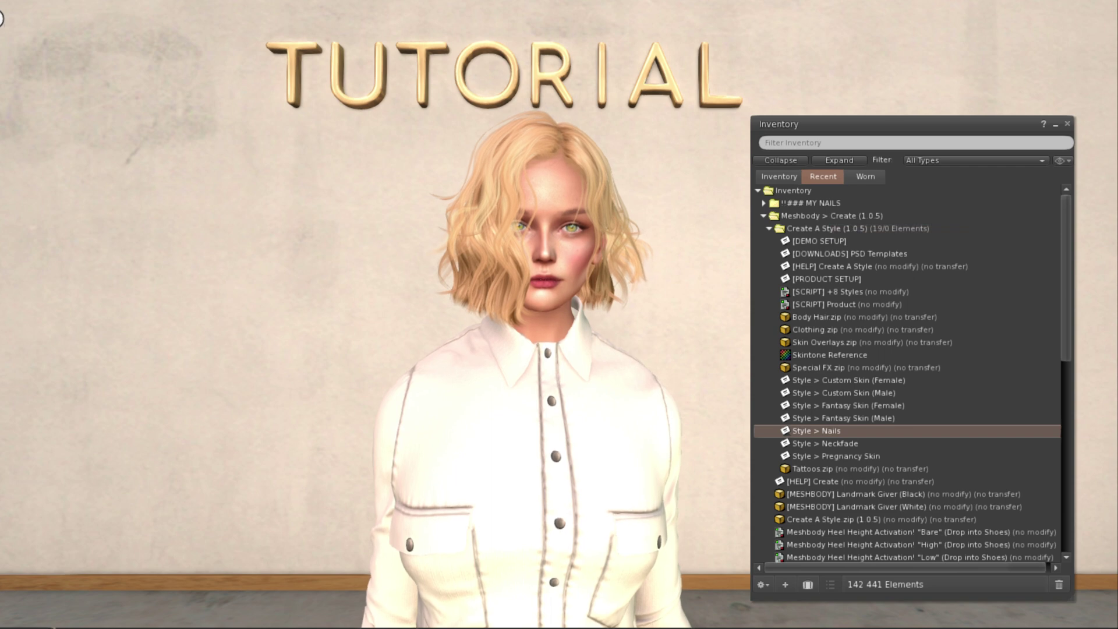
pyautogui.moveTo(1116, 58); pyautogui.dragTo(124, 119)
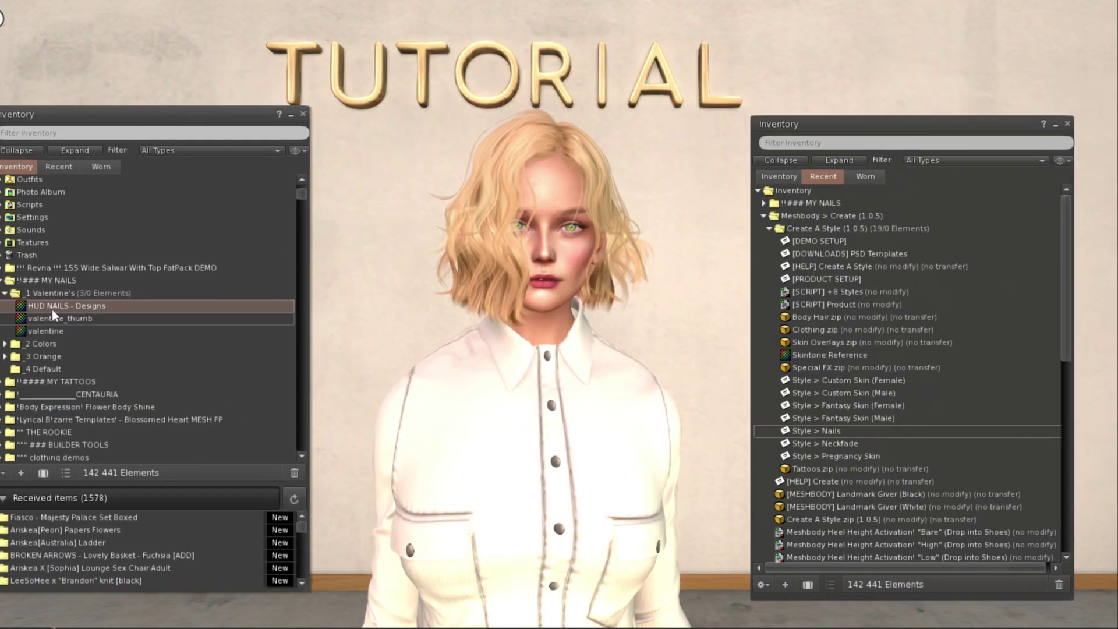
pyautogui.rightClick(41, 295)
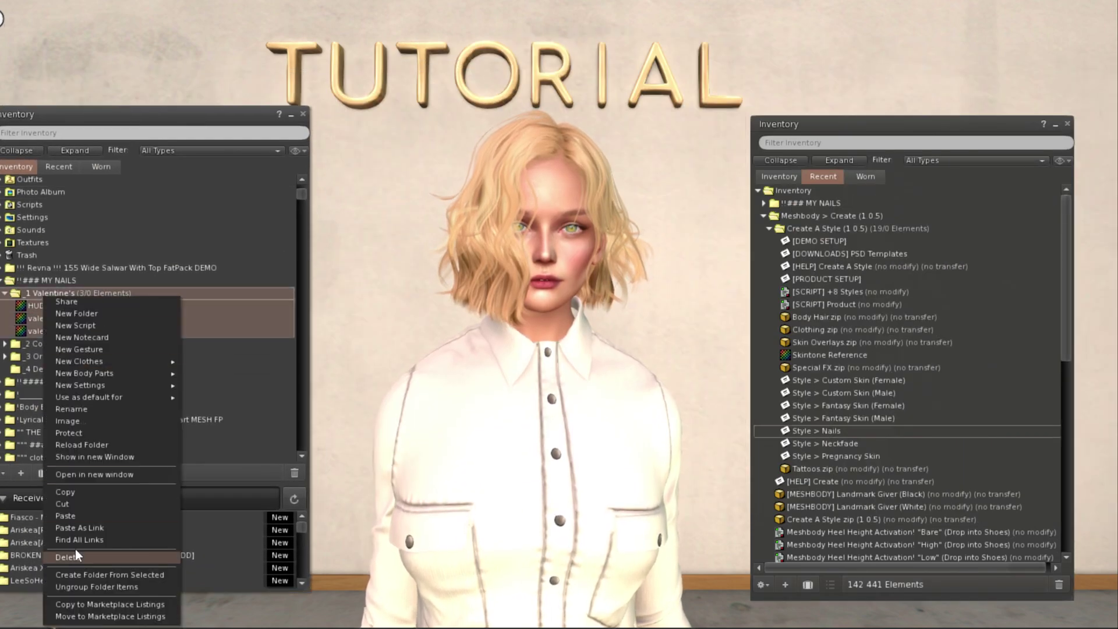
pyautogui.click(71, 516)
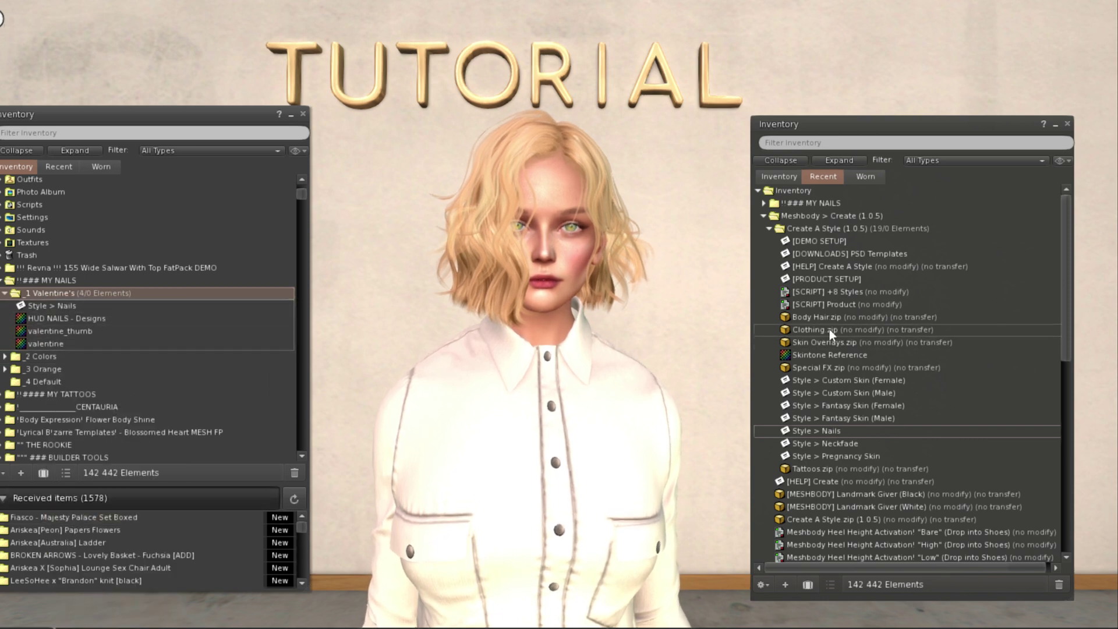
# - Copy the [SCRIPT] +8 Styles and [SCRIPT] Product scripts from Create A Style (1.0.5) into the _1 Valentine's folder
pyautogui.click(811, 291)
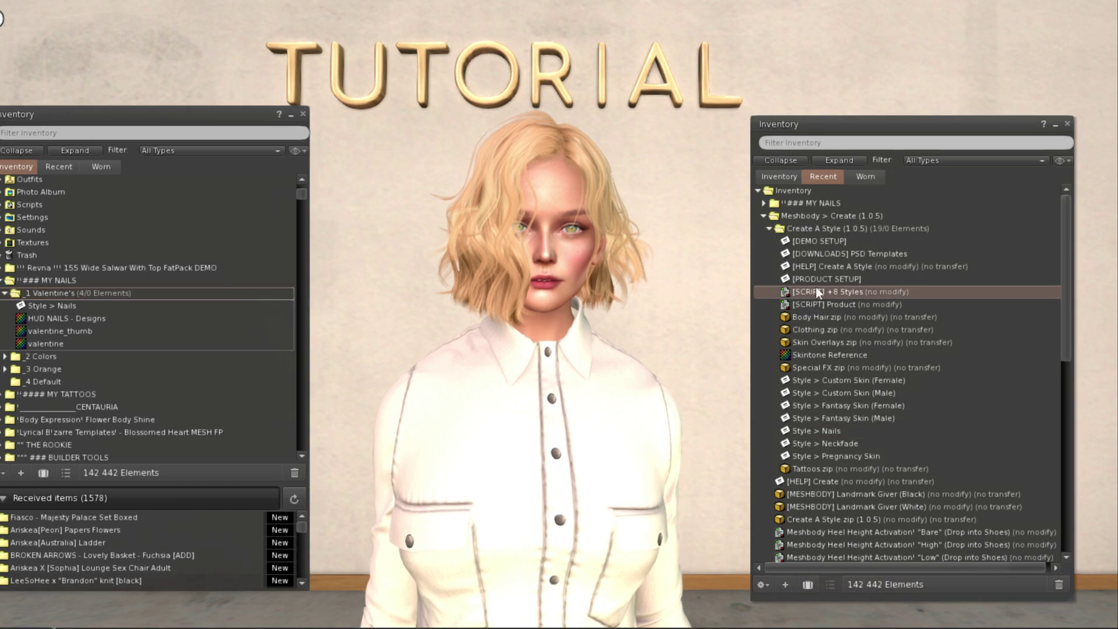
pyautogui.keyDown('shift'); pyautogui.click(811, 304); pyautogui.keyUp('shift')
pyautogui.rightClick(811, 303)
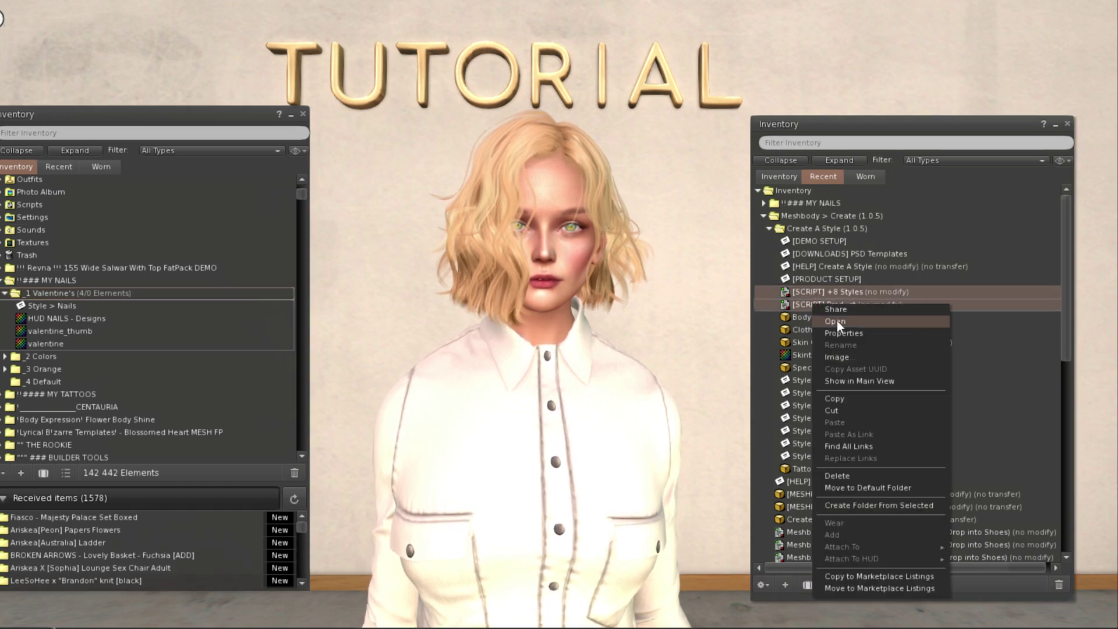
pyautogui.click(841, 397)
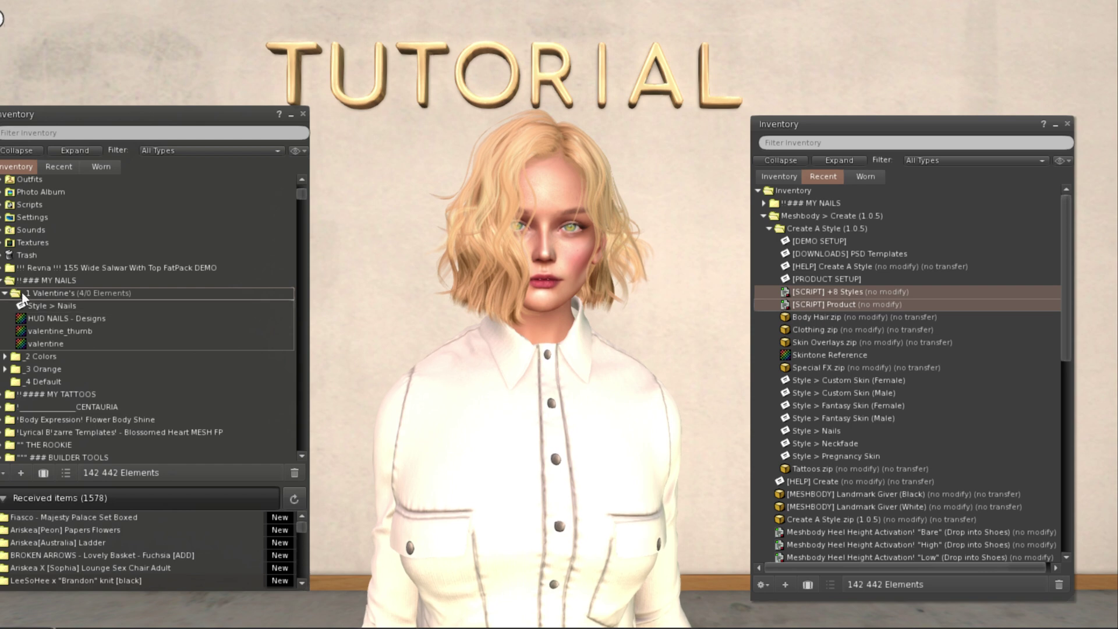
pyautogui.rightClick(43, 298)
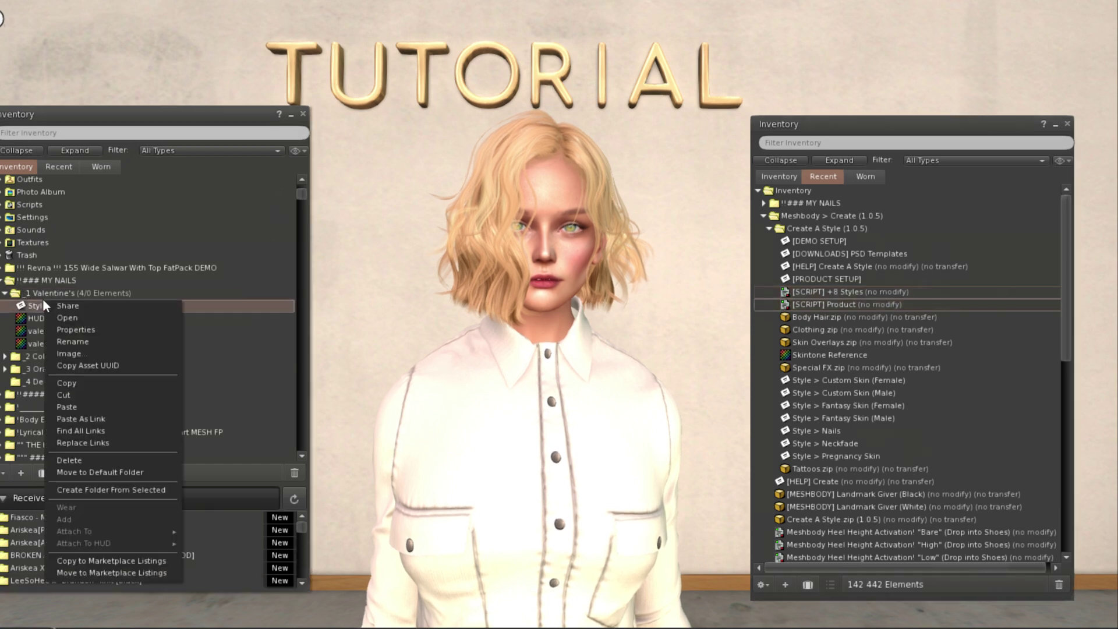
pyautogui.click(79, 407)
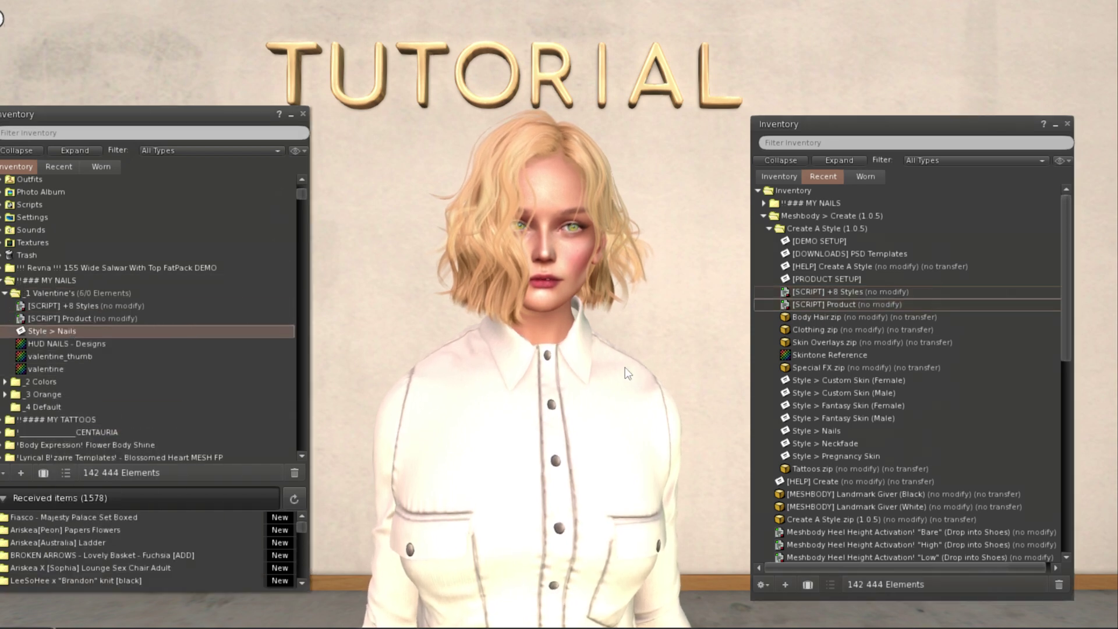
# - Copy the [PRODUCT SETUP] notecard from Create A Style (1.0.5) into the _1 Valentine's folder
pyautogui.click(816, 278)
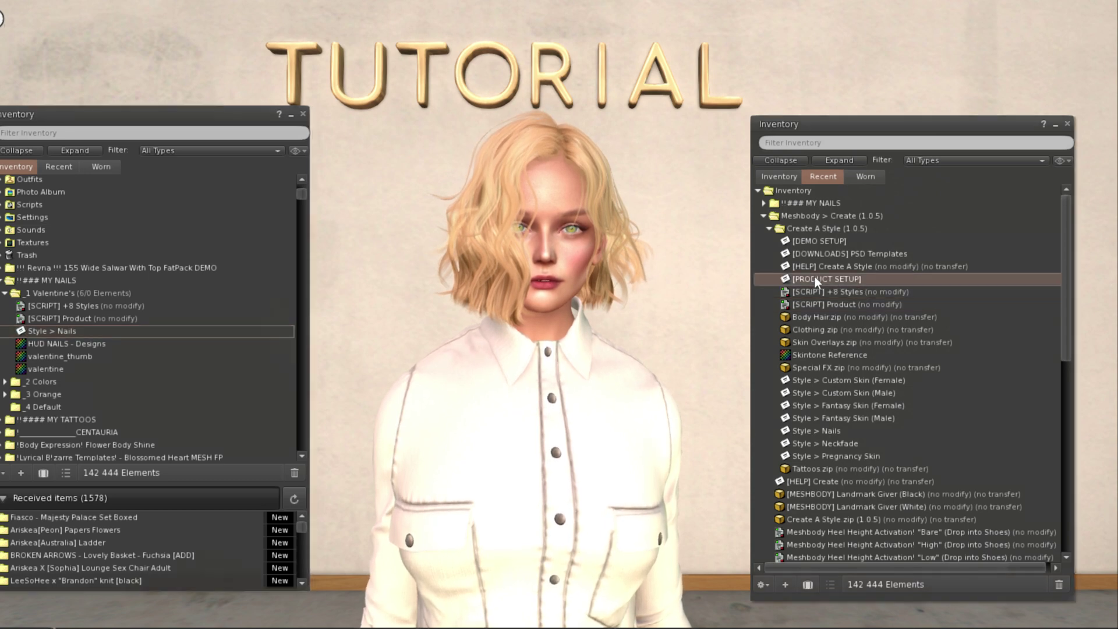
pyautogui.rightClick(823, 277)
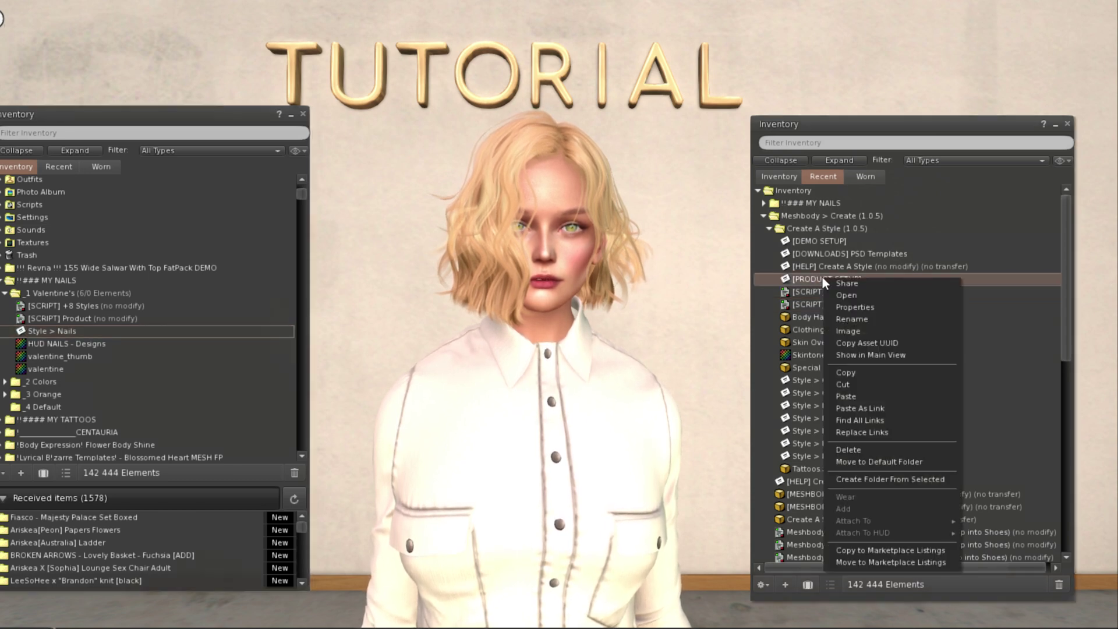
pyautogui.click(866, 384)
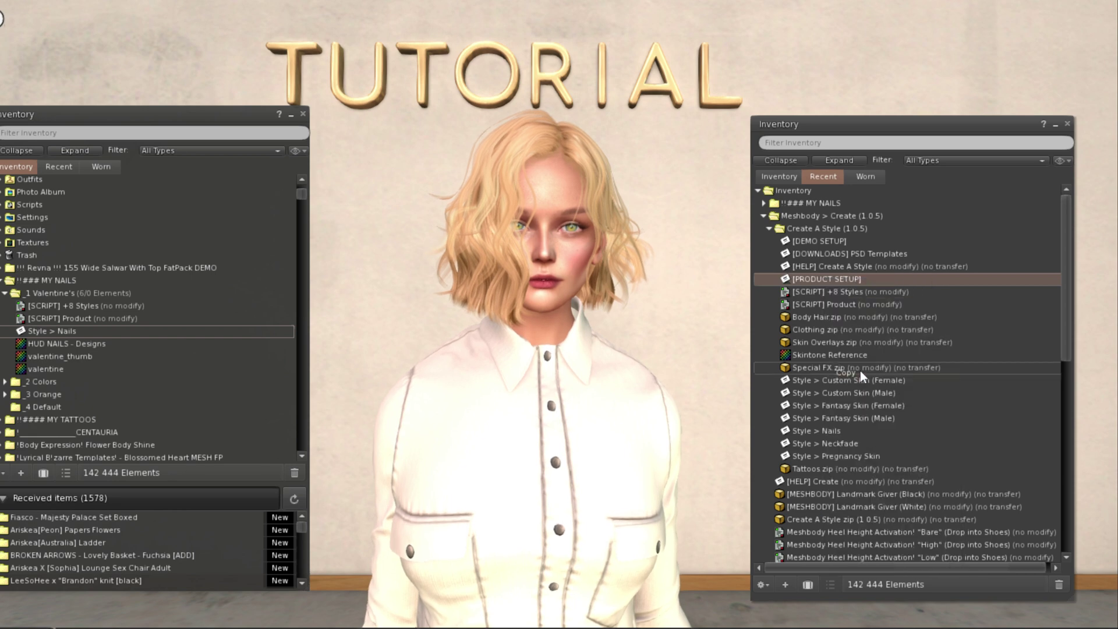
pyautogui.rightClick(37, 296)
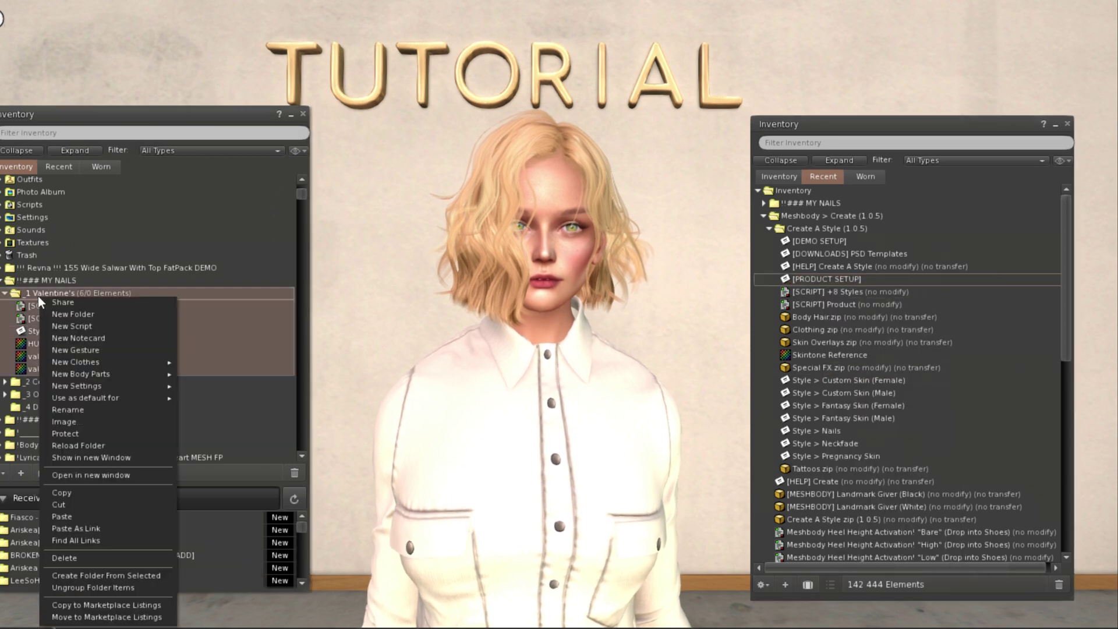
pyautogui.click(58, 517)
# - Open the copied [PRODUCT SETUP] notecard in _1 Valentine's and enter "Nail Applier - Valentine (Legacy)" as the product name
pyautogui.moveTo(113, 127); pyautogui.dragTo(877, 145)
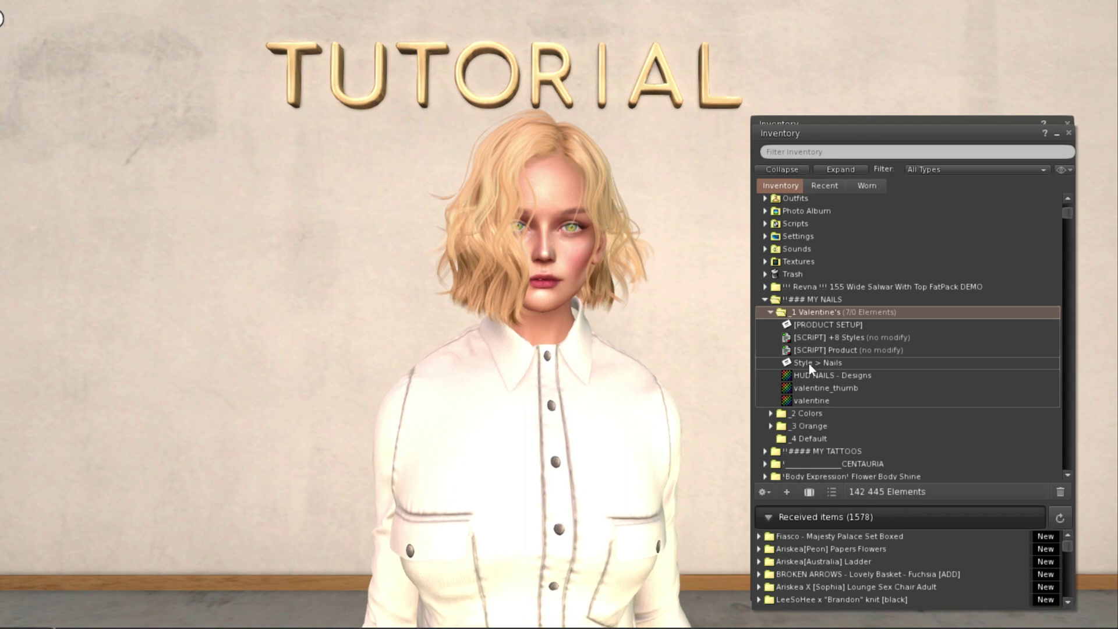
pyautogui.moveTo(904, 138)
pyautogui.mouseDown()
pyautogui.moveTo(900, 150)
pyautogui.moveTo(906, 135)
pyautogui.mouseUp()
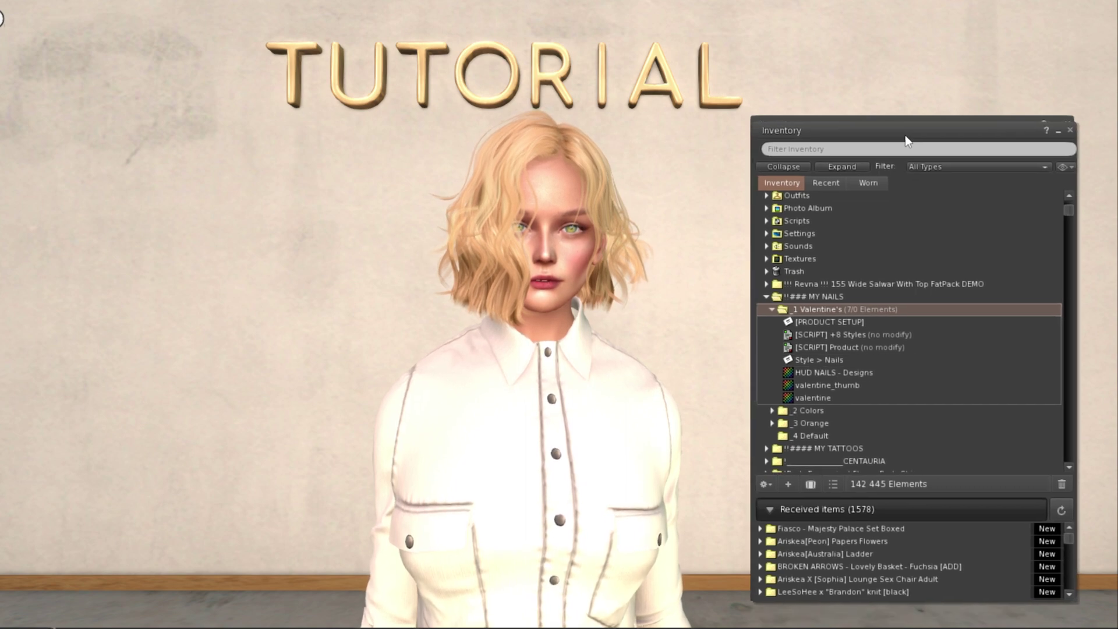
pyautogui.doubleClick(818, 320)
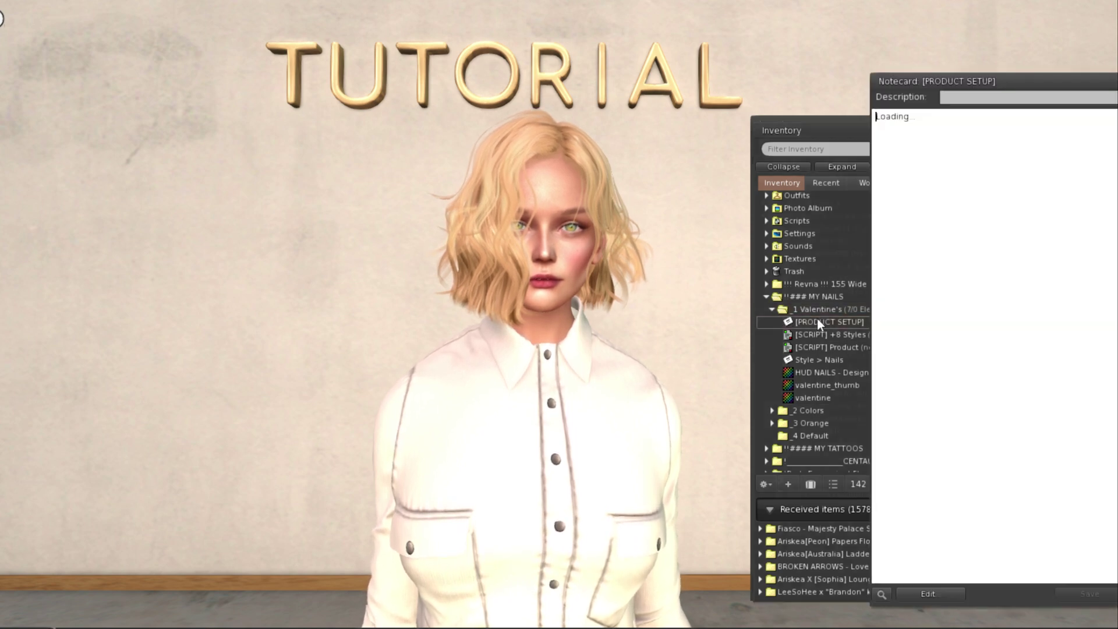
pyautogui.moveTo(1043, 85); pyautogui.dragTo(216, 97)
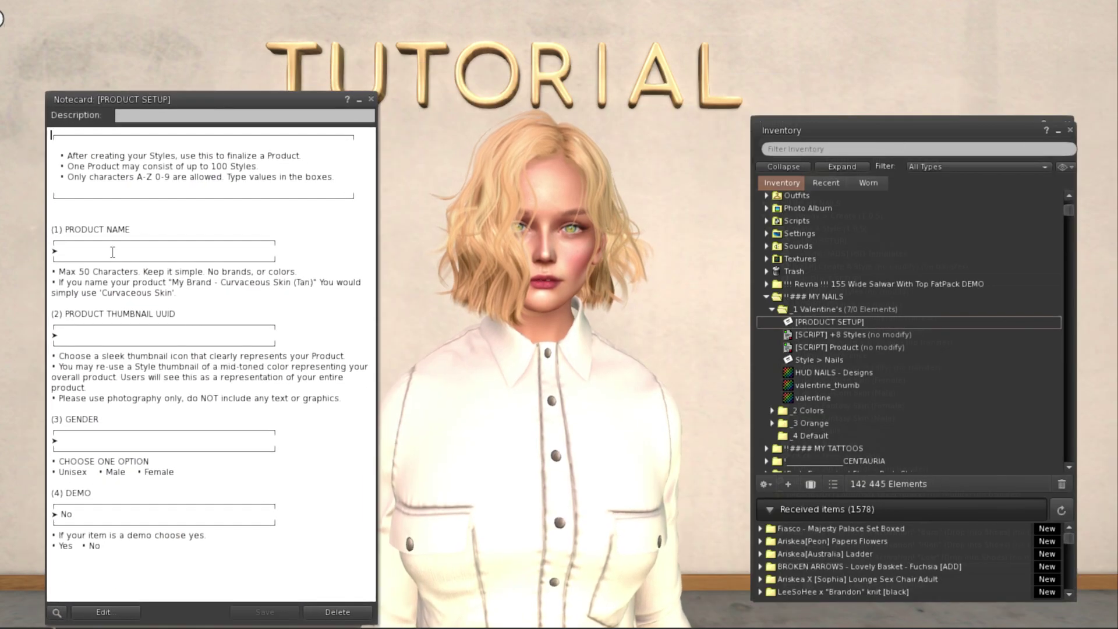
pyautogui.click(84, 249)
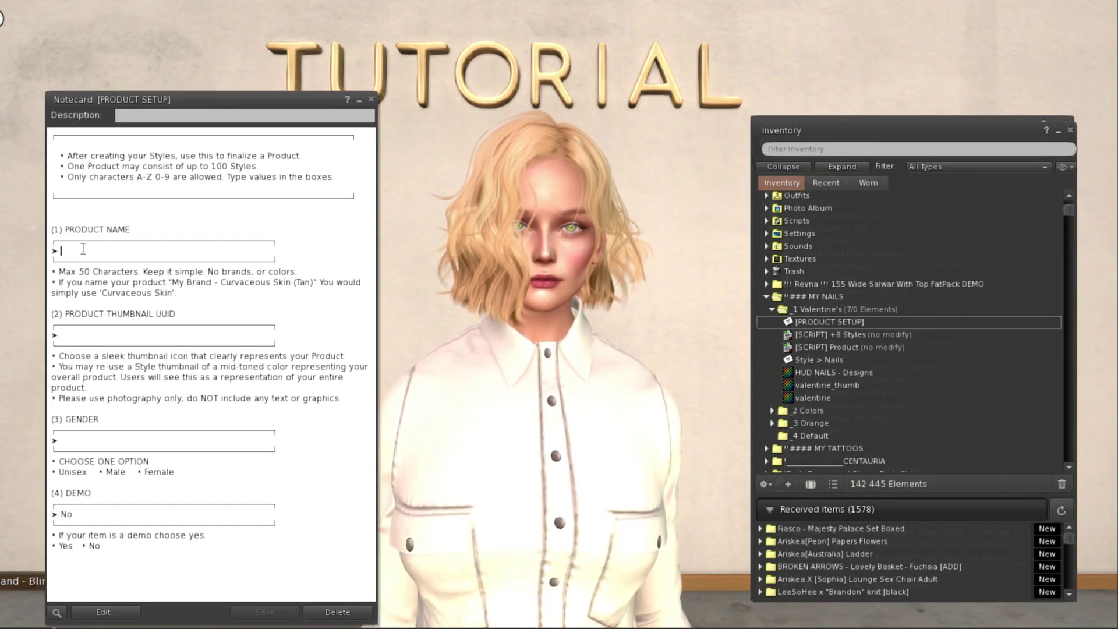
pyautogui.write('Nail')
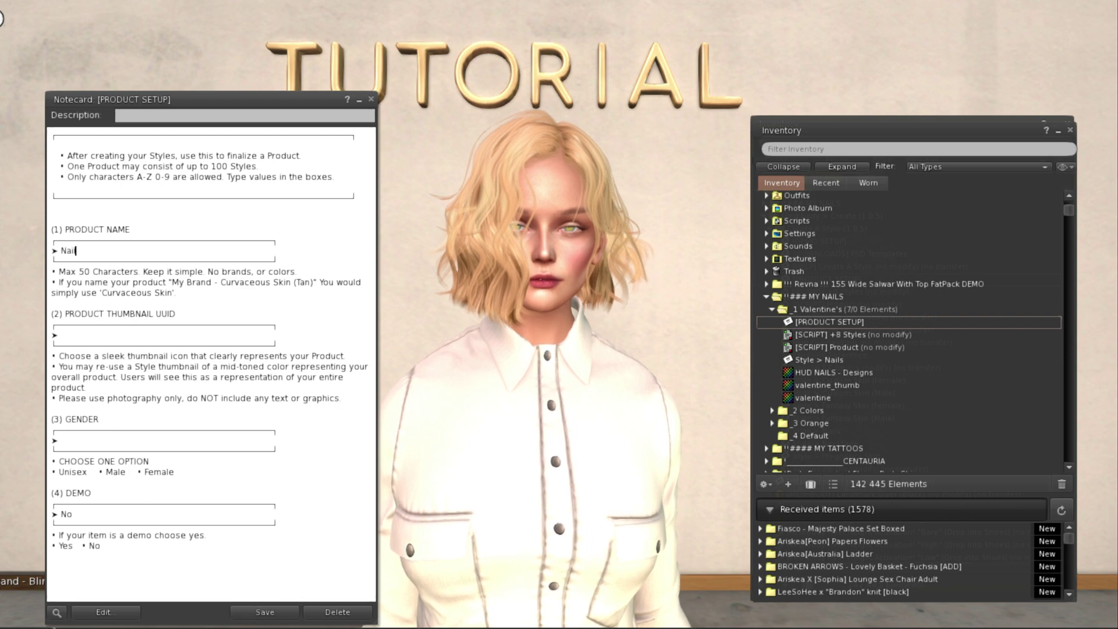
pyautogui.write(' Applier ')
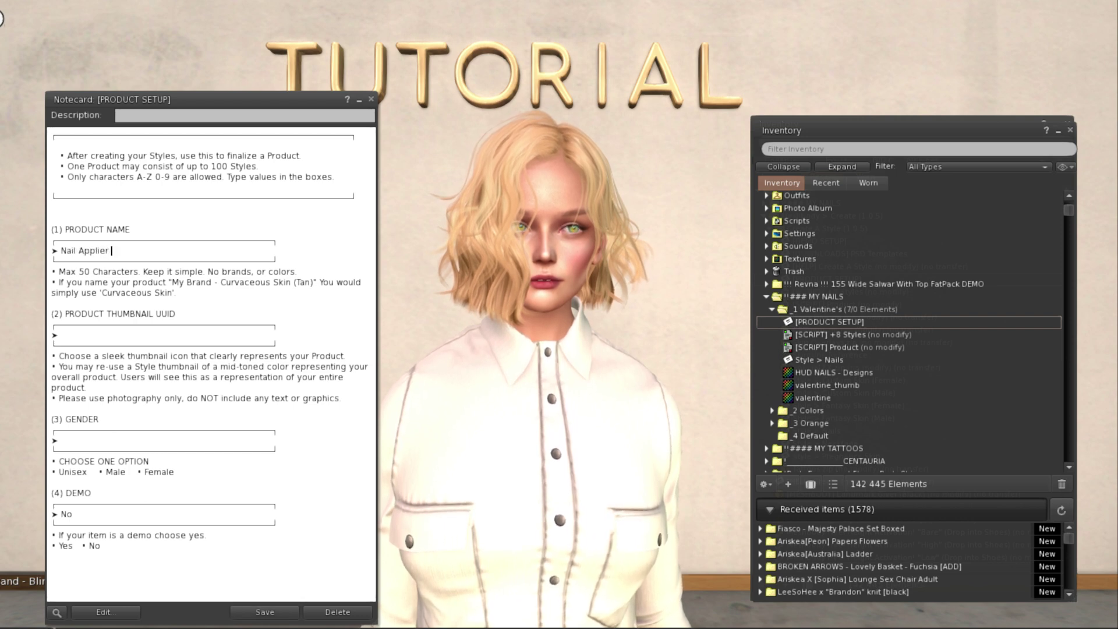
pyautogui.write('- Valentine')
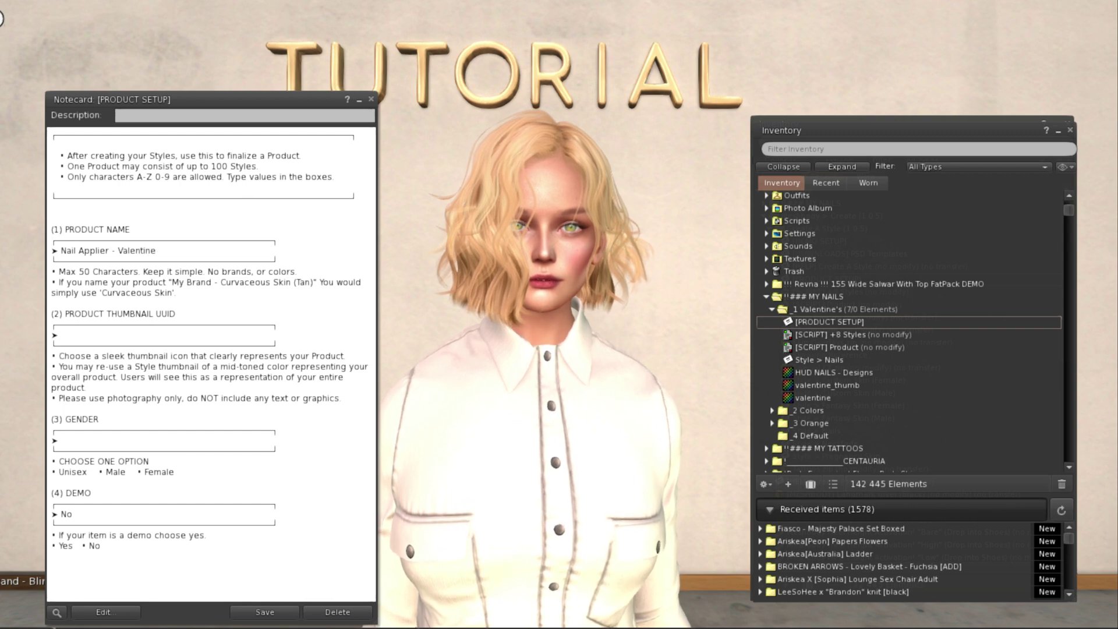
pyautogui.write(' (')
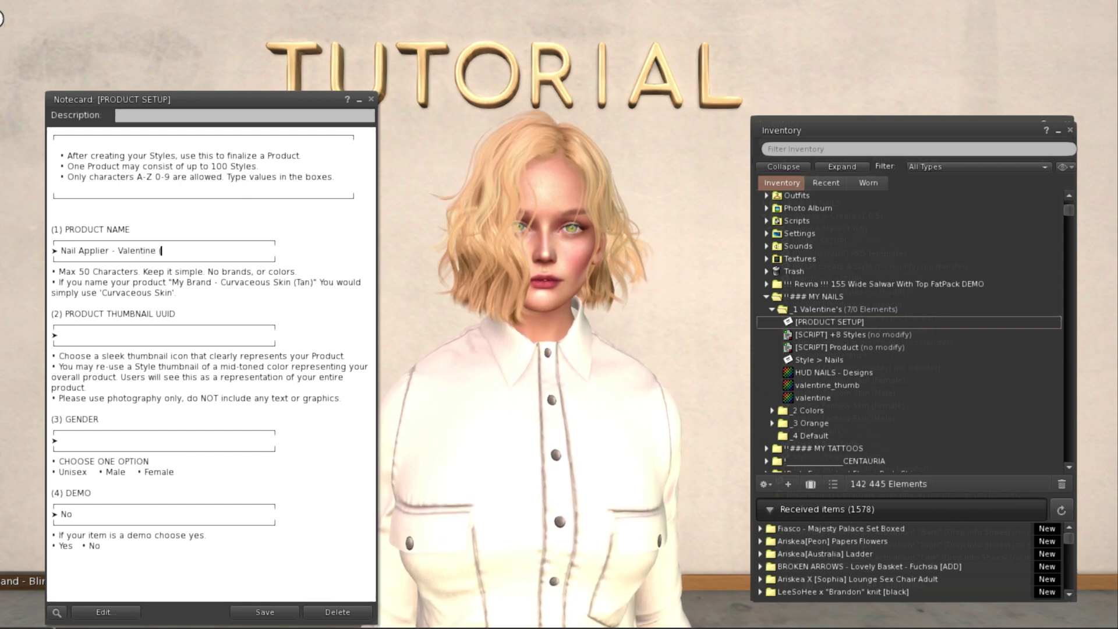
pyautogui.write('Legacy')
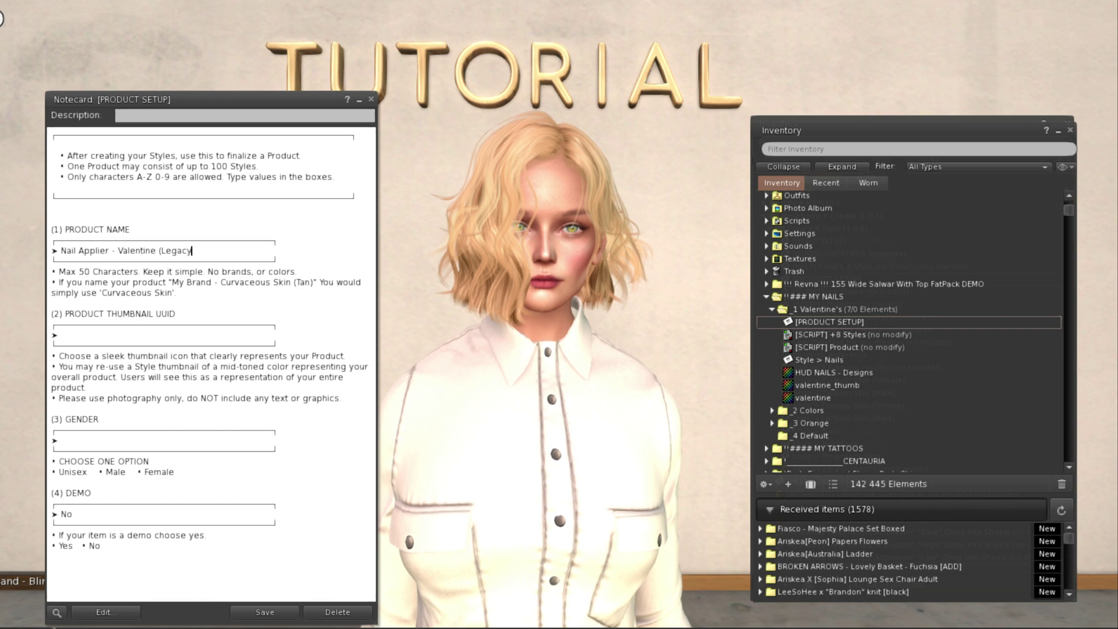
pyautogui.write(')')
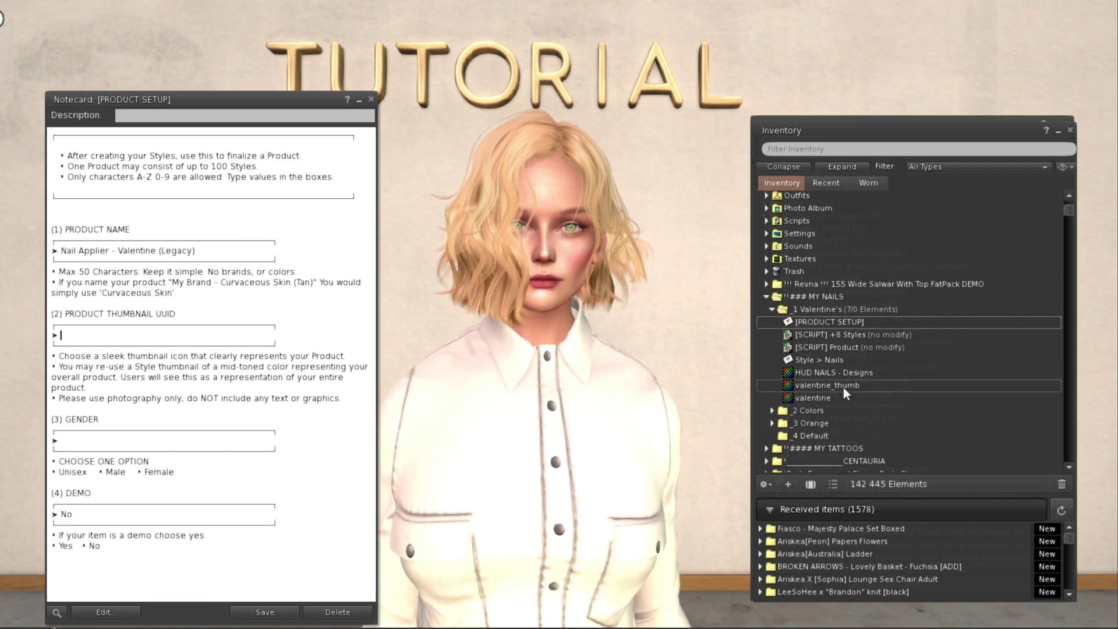
# - Copy the asset UUID of the valentine_thumb texture and paste it as the product thumbnail UUID in the notecard
pyautogui.moveTo(832, 385)
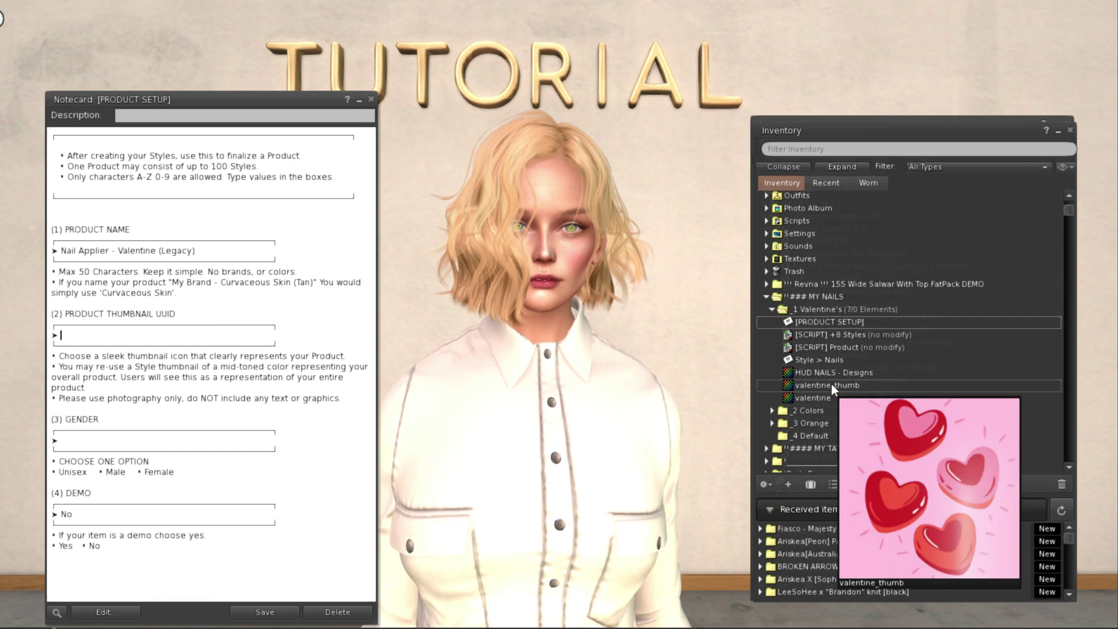
pyautogui.rightClick(830, 386)
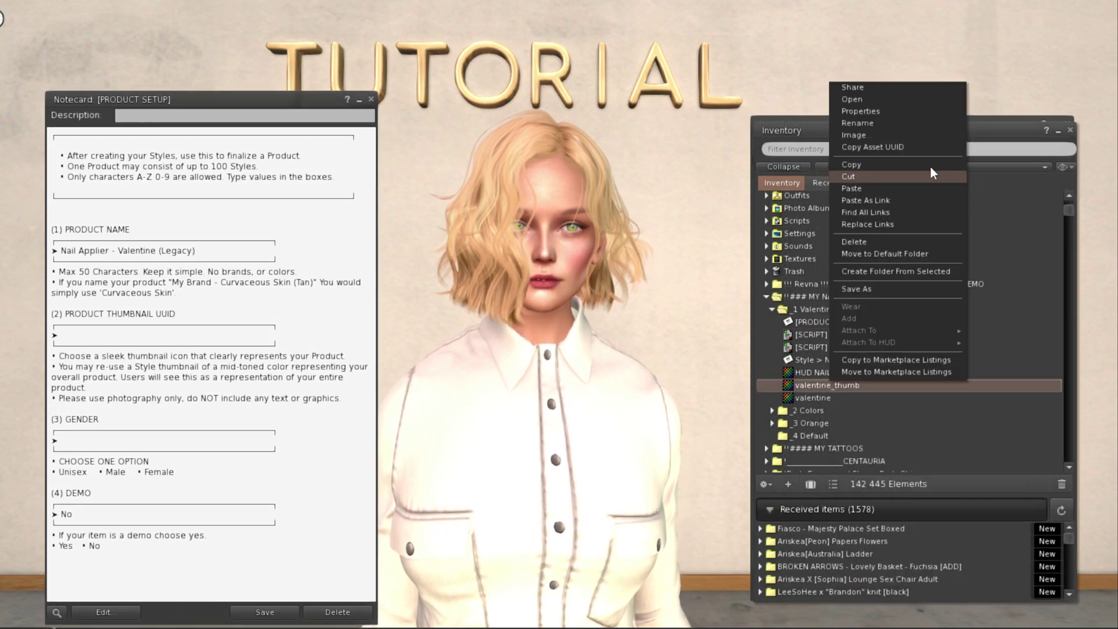
pyautogui.click(883, 144)
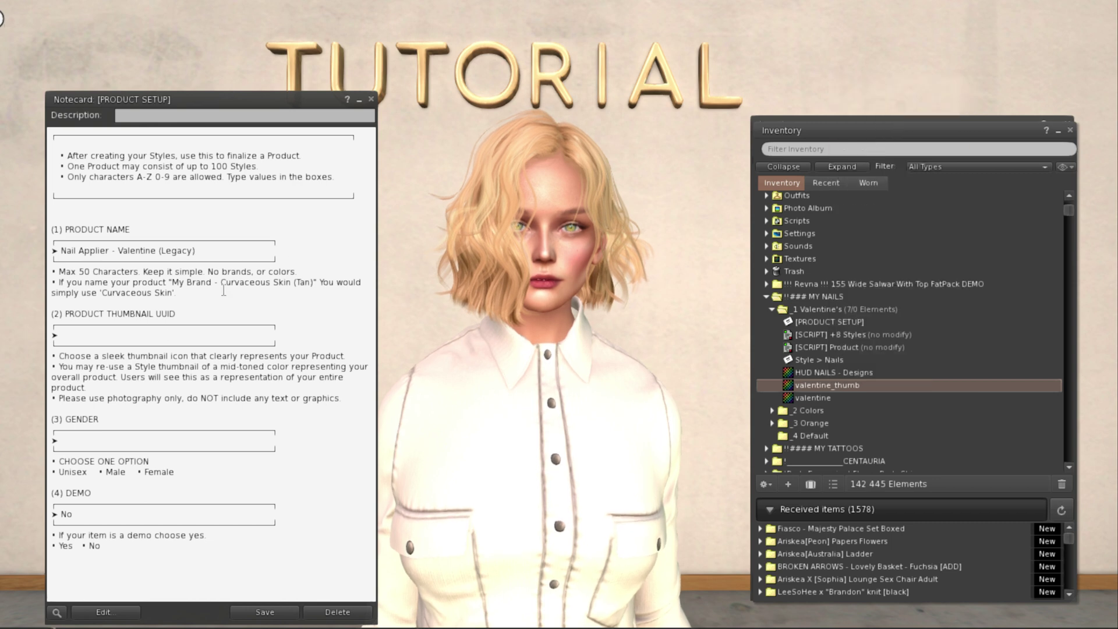
pyautogui.click(114, 341)
pyautogui.hotkey('ctrl', 'v')
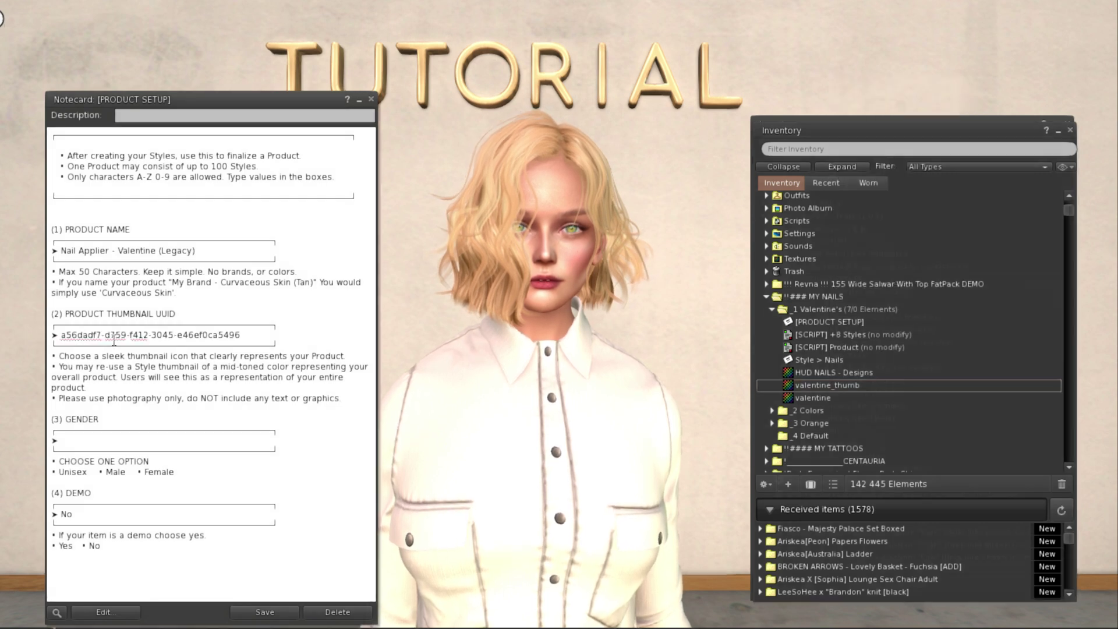
# - Set the product's gender to Unisex, then save and close the [PRODUCT SETUP] notecard
pyautogui.click(92, 441)
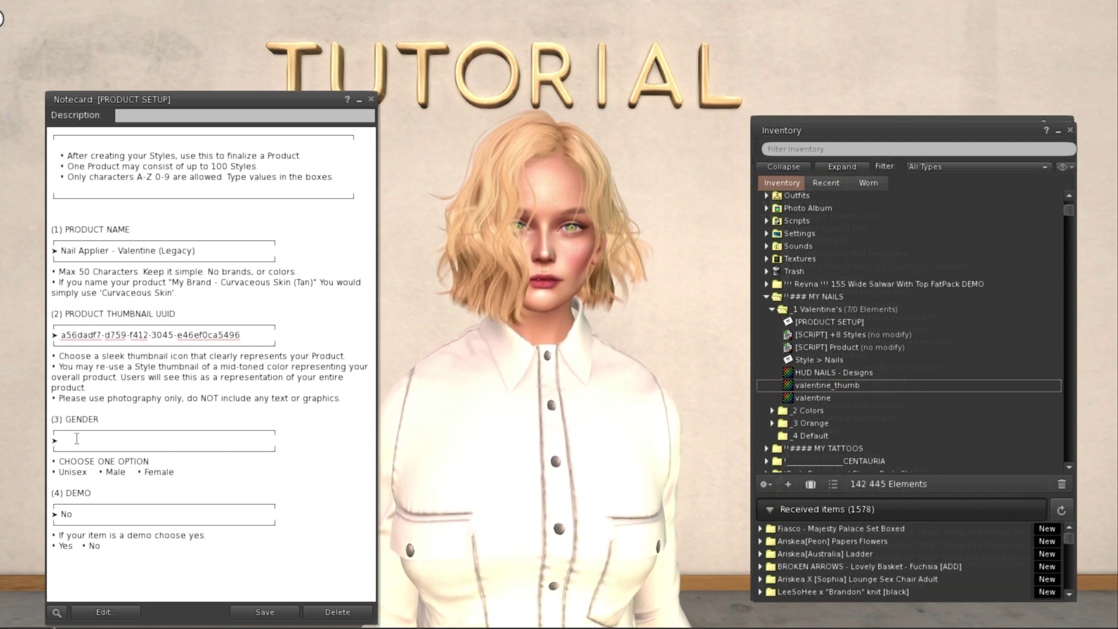
pyautogui.write('Unisex')
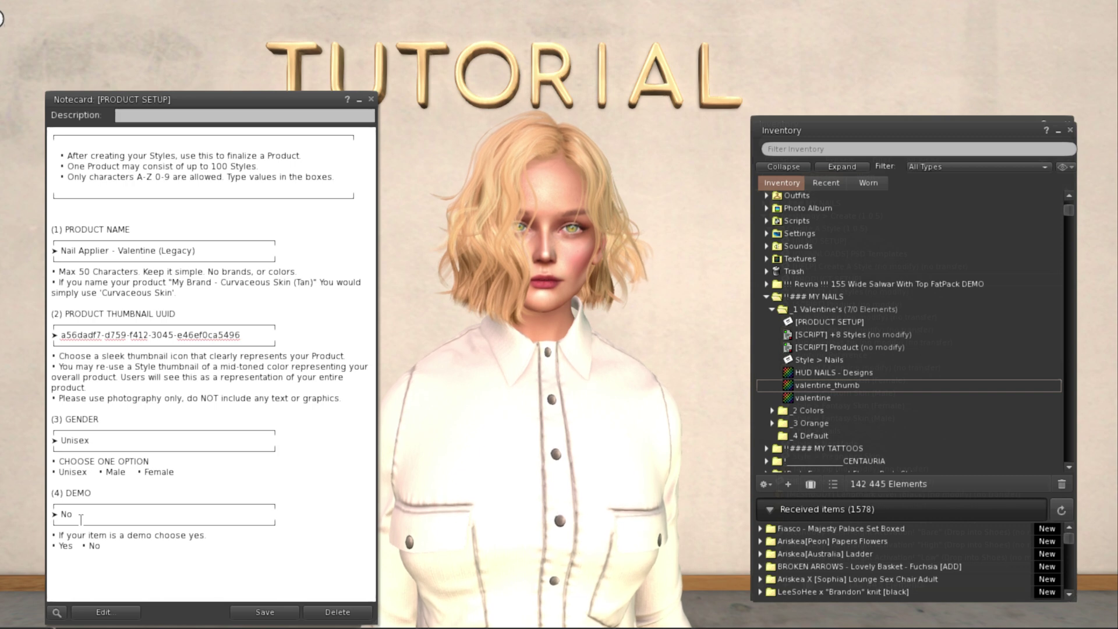
pyautogui.click(273, 615)
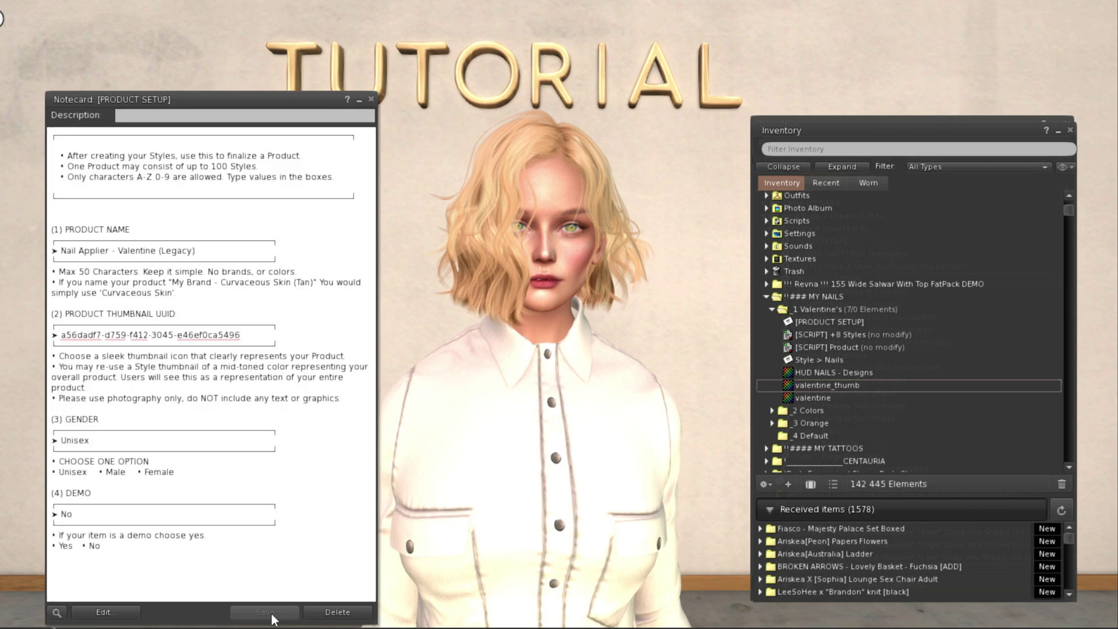
pyautogui.click(371, 102)
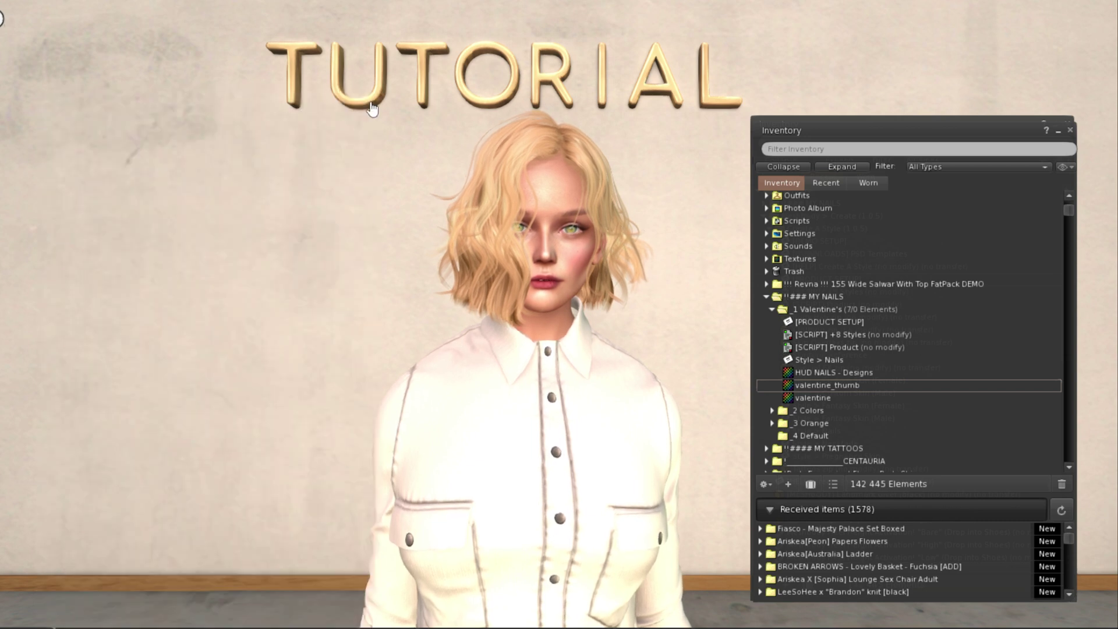
# - Open the Style > Nails notecard in the _1 Valentine's folder and enter "Valentine" as the style name
pyautogui.click(817, 360)
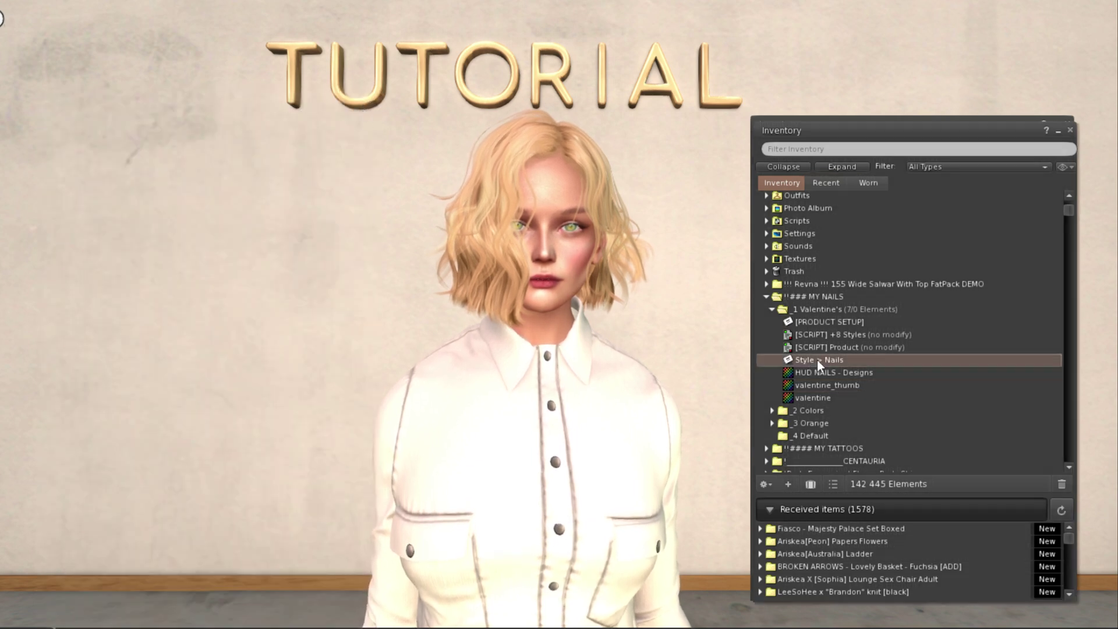
pyautogui.doubleClick(815, 360)
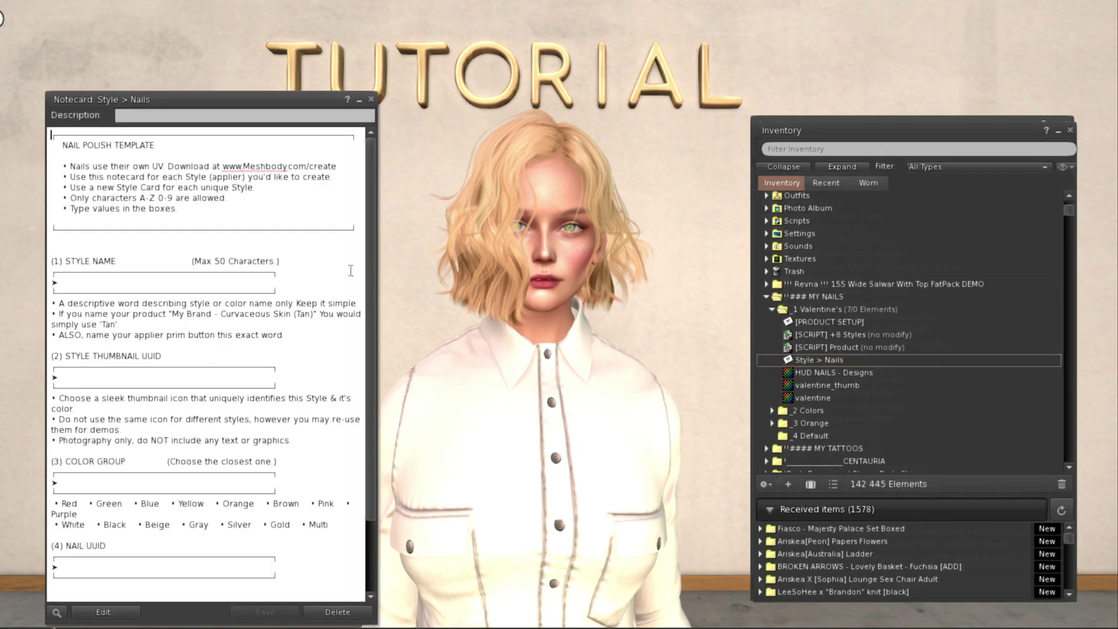
pyautogui.click(91, 283)
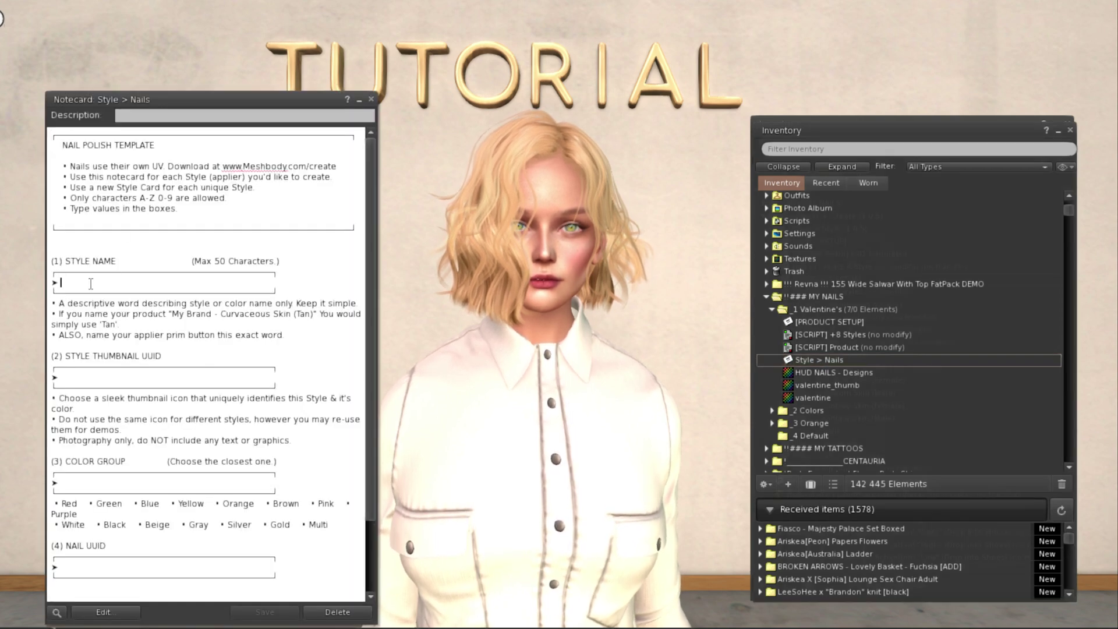
pyautogui.write('Va')
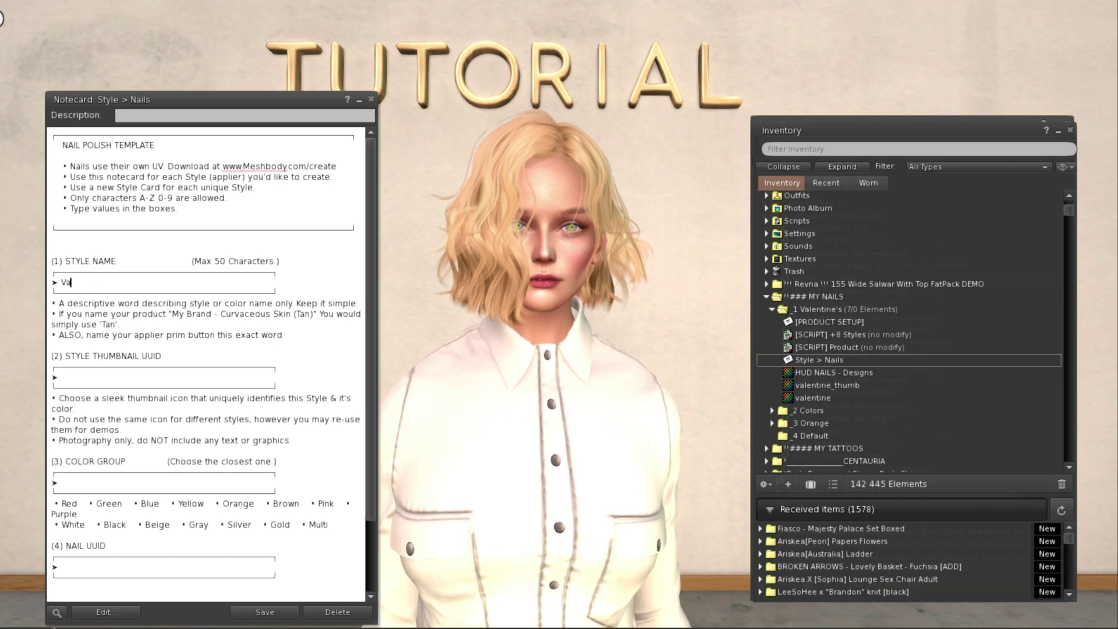
pyautogui.write('lentine')
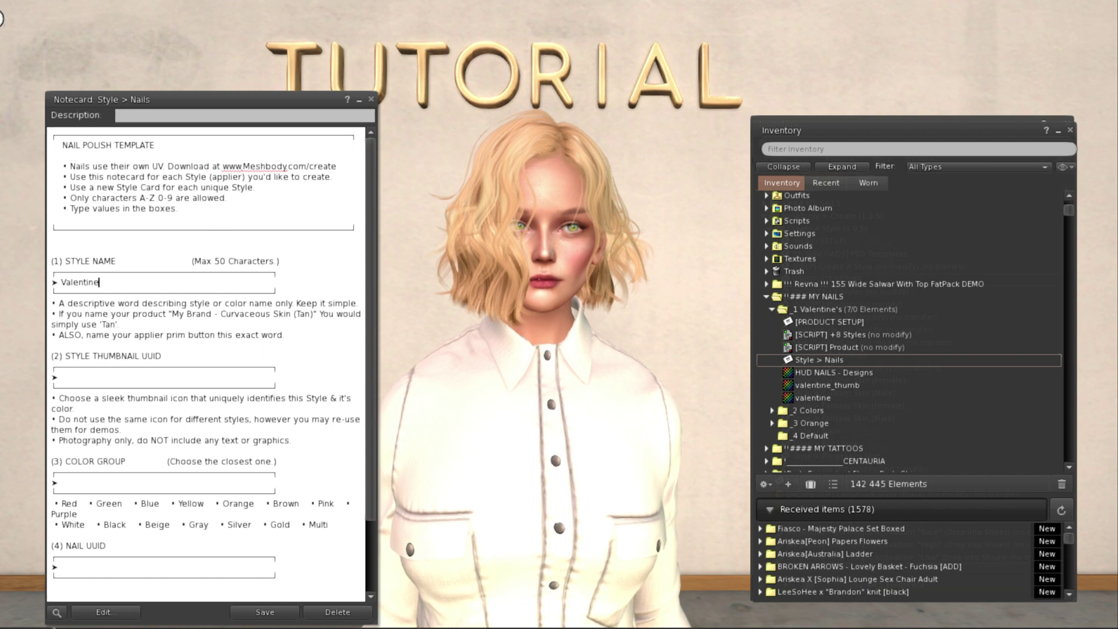
# - Copy the asset UUID of the valentine_thumb texture and paste it as the style thumbnail UUID in the Style > Nails notecard
pyautogui.click(61, 378)
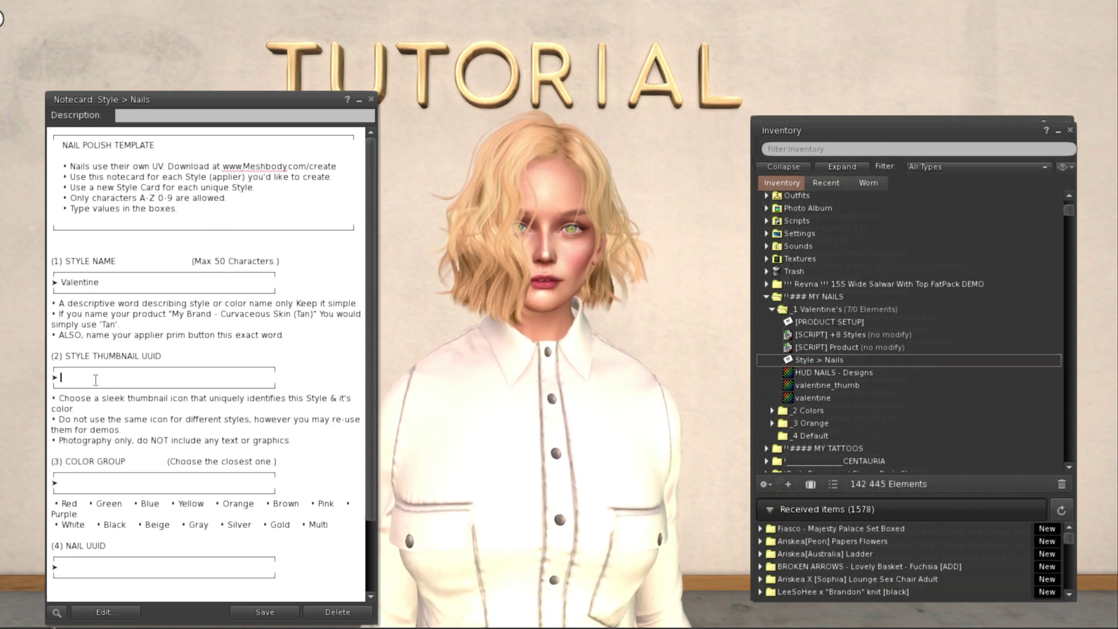
pyautogui.rightClick(845, 385)
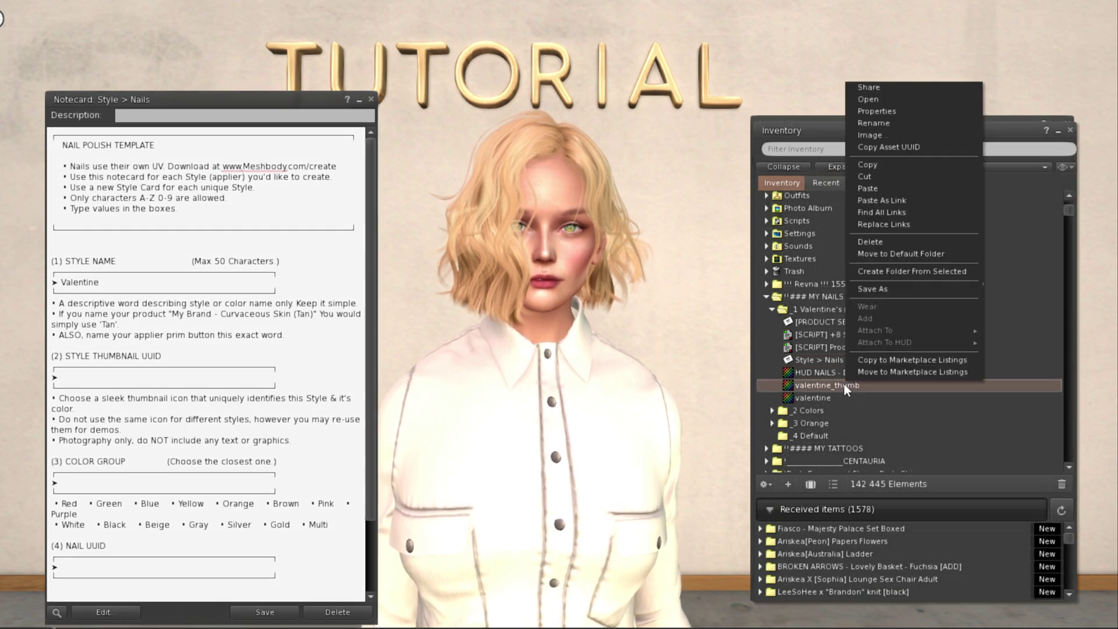
pyautogui.click(903, 148)
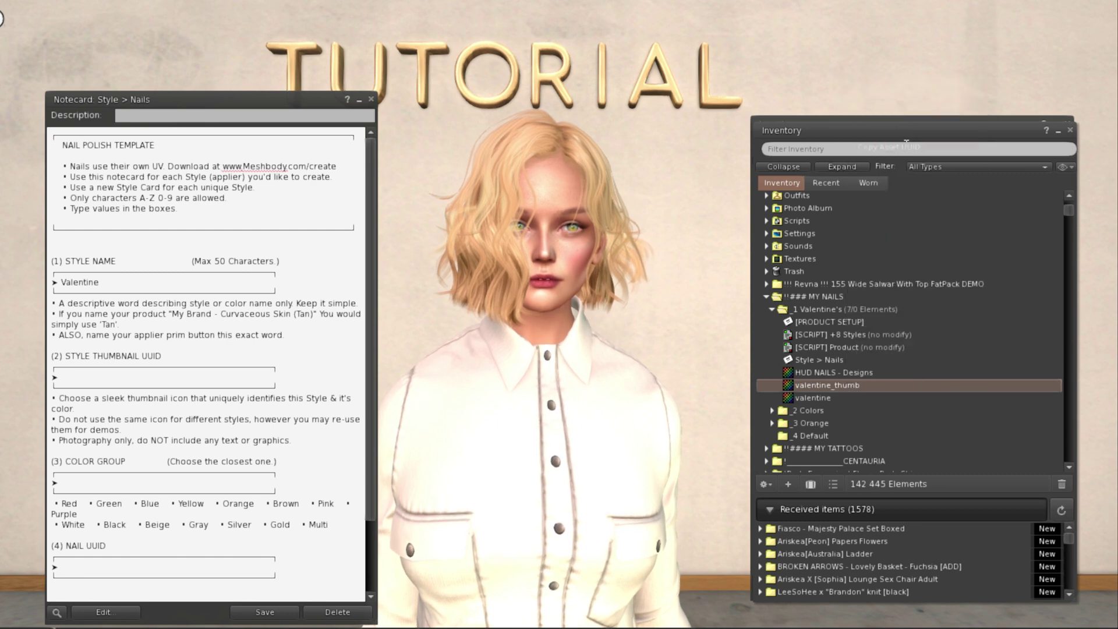
pyautogui.click(85, 376)
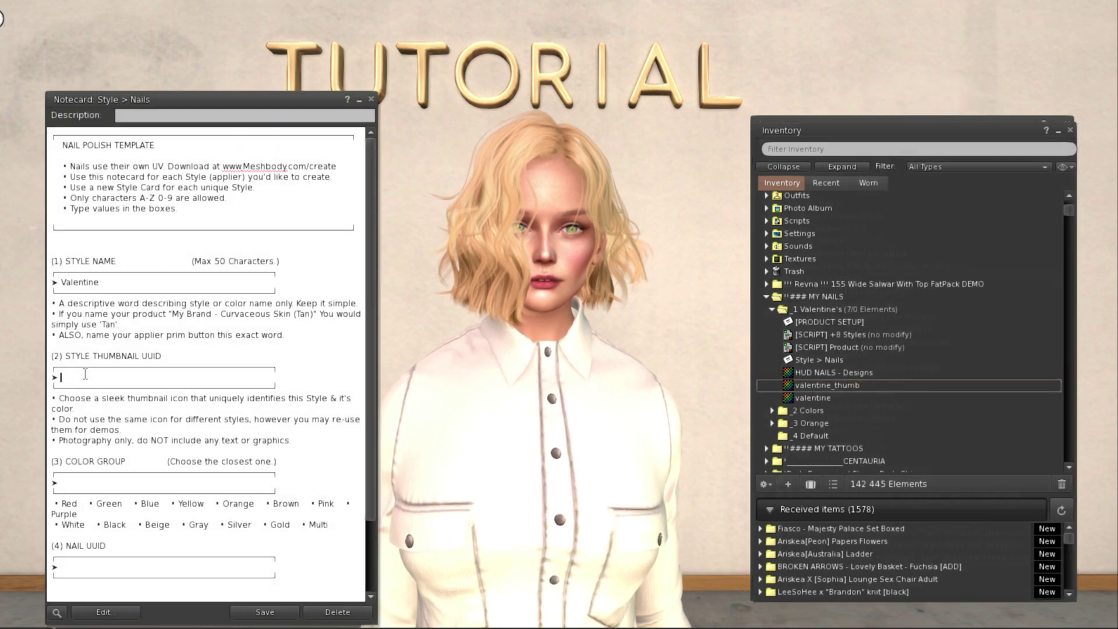
pyautogui.hotkey('ctrl', 'v')
pyautogui.click(98, 482)
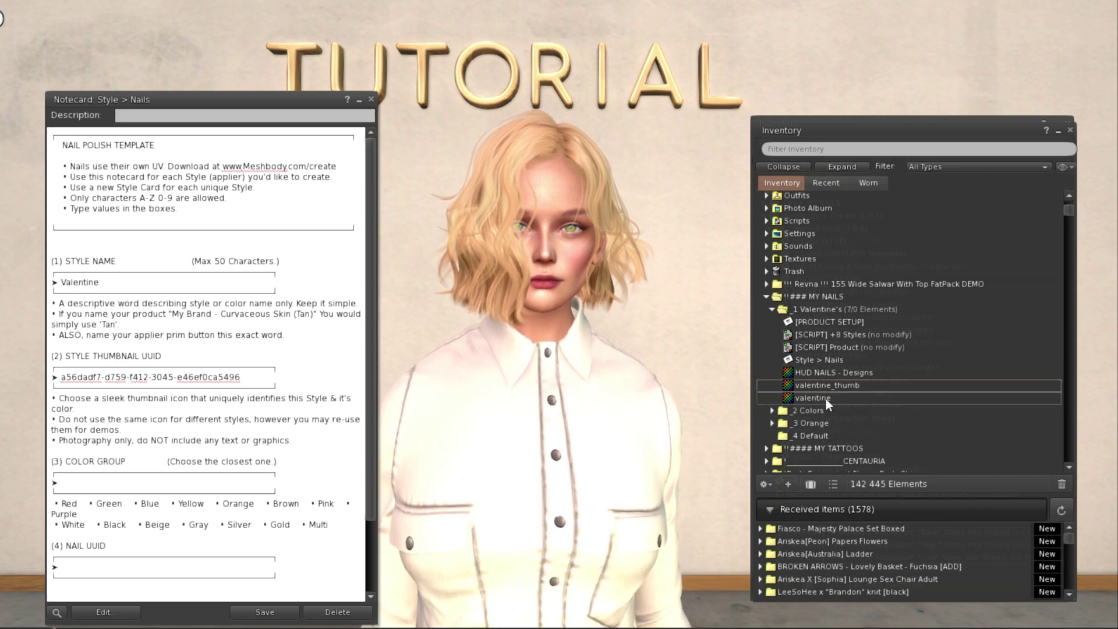
# - Enter Pink as the color group in the Style > Nails notecard
pyautogui.moveTo(827, 401)
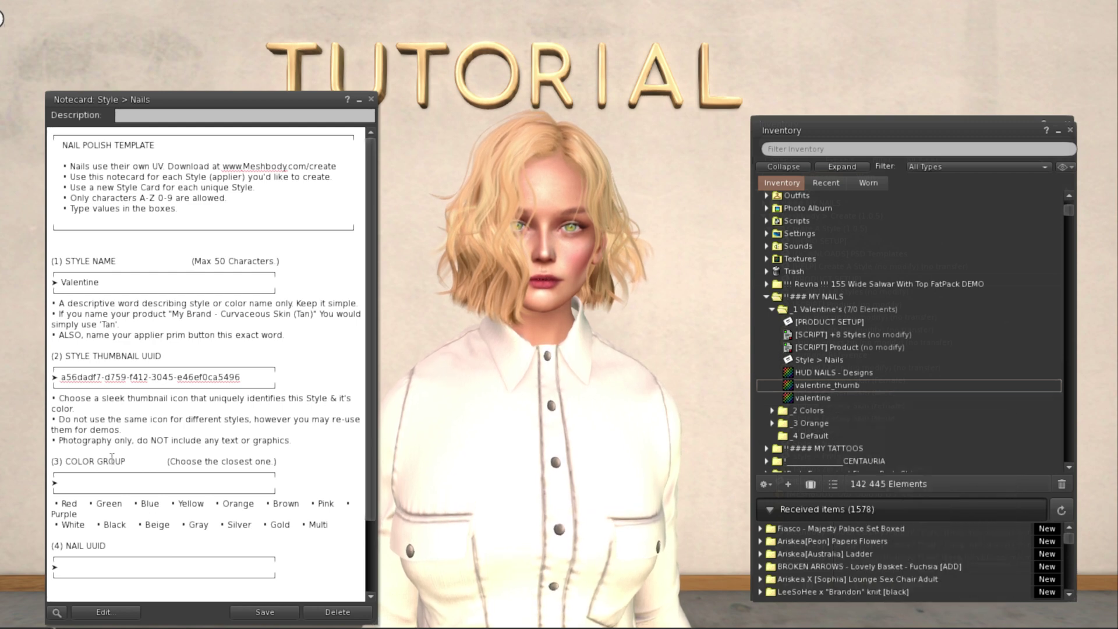
pyautogui.write('Pi')
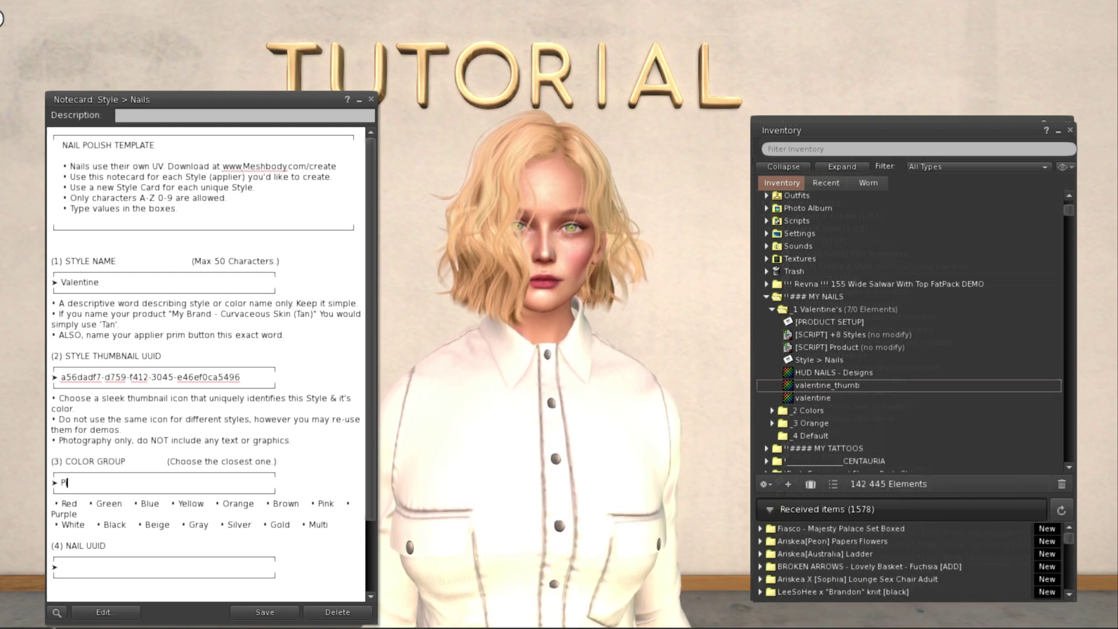
pyautogui.write('nk')
# - Copy the asset UUID of the valentine texture and paste it into the notecard's Nail UUID box
pyautogui.scroll(-1, 163, 466)
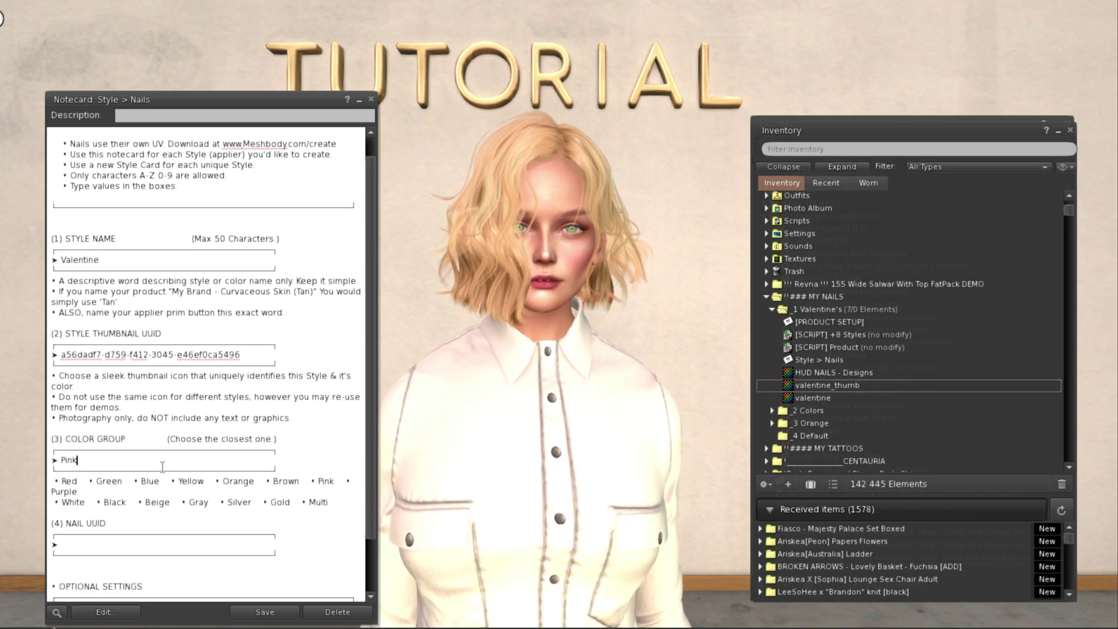
pyautogui.scroll(-3, 163, 466)
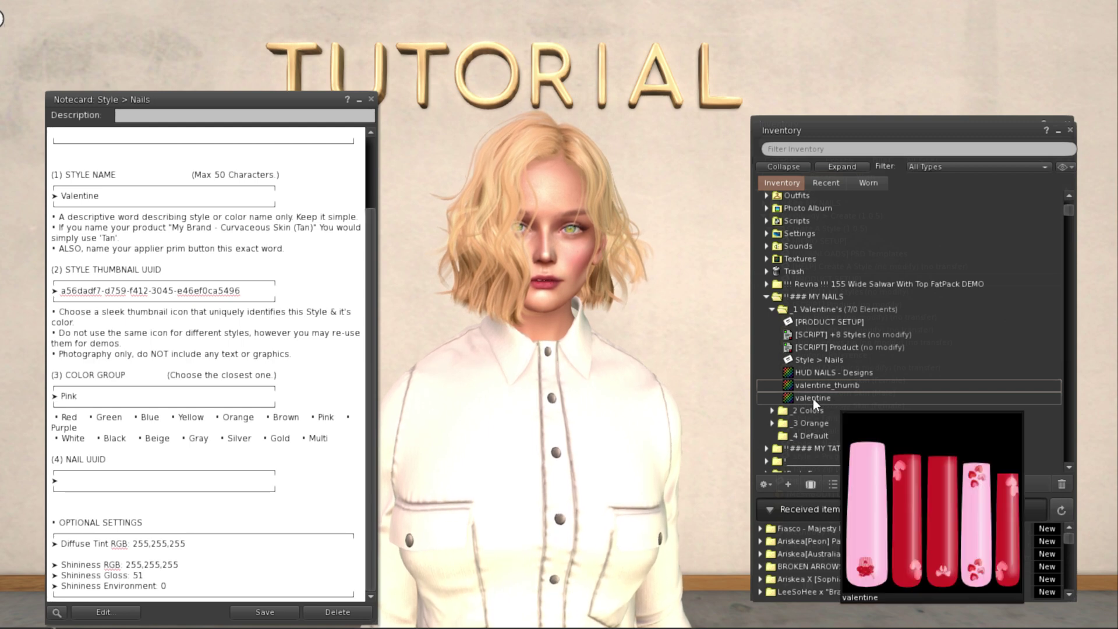
pyautogui.rightClick(827, 344)
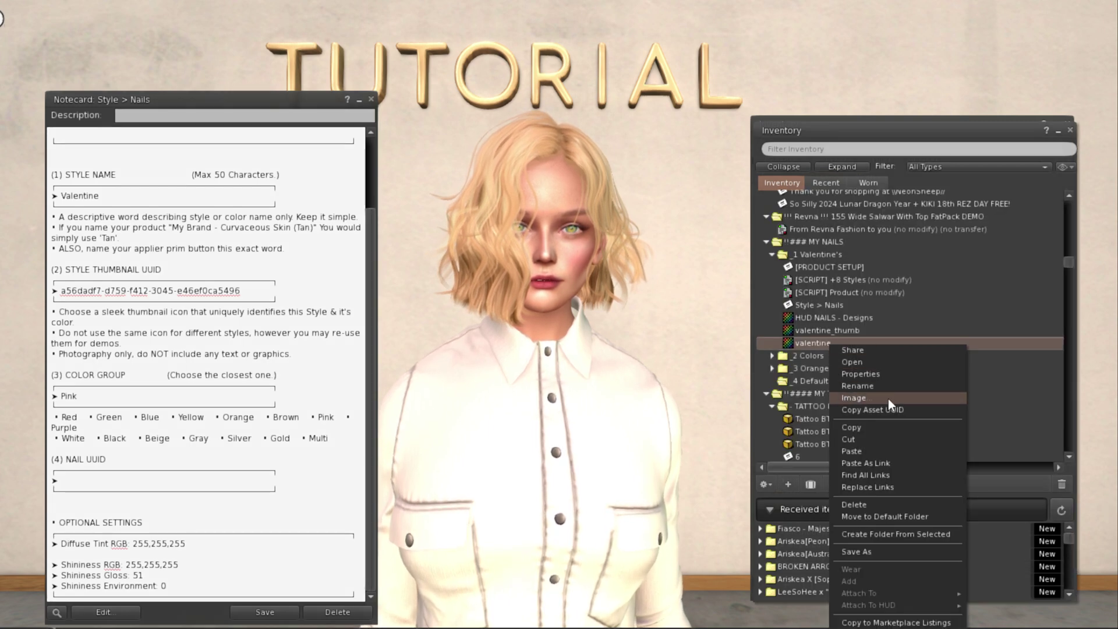
pyautogui.click(876, 408)
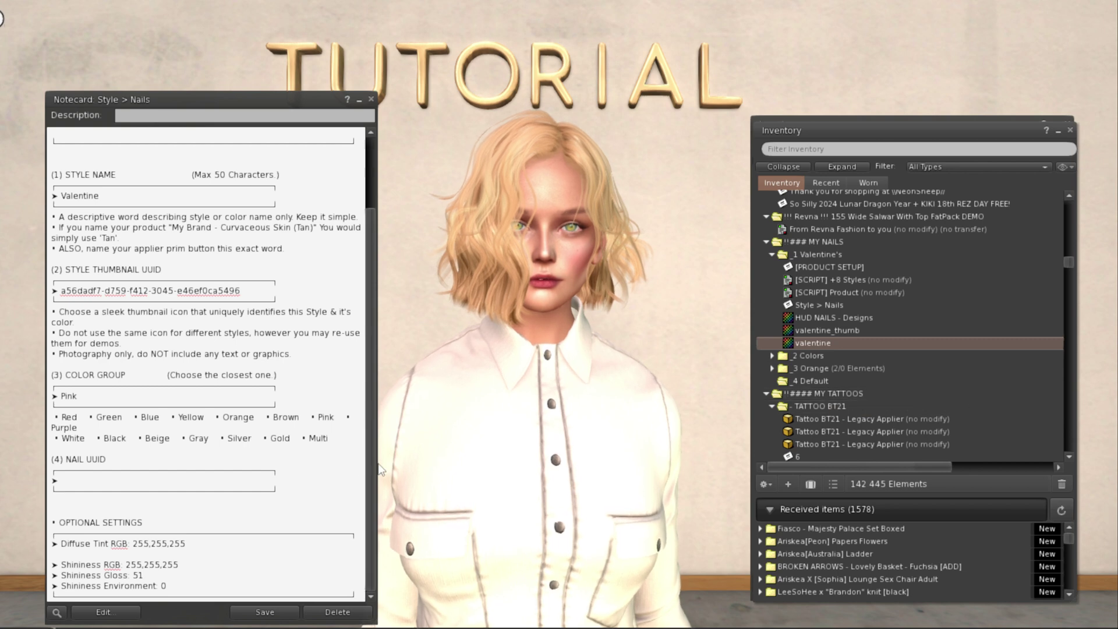
pyautogui.click(81, 481)
pyautogui.hotkey('ctrl', 'v')
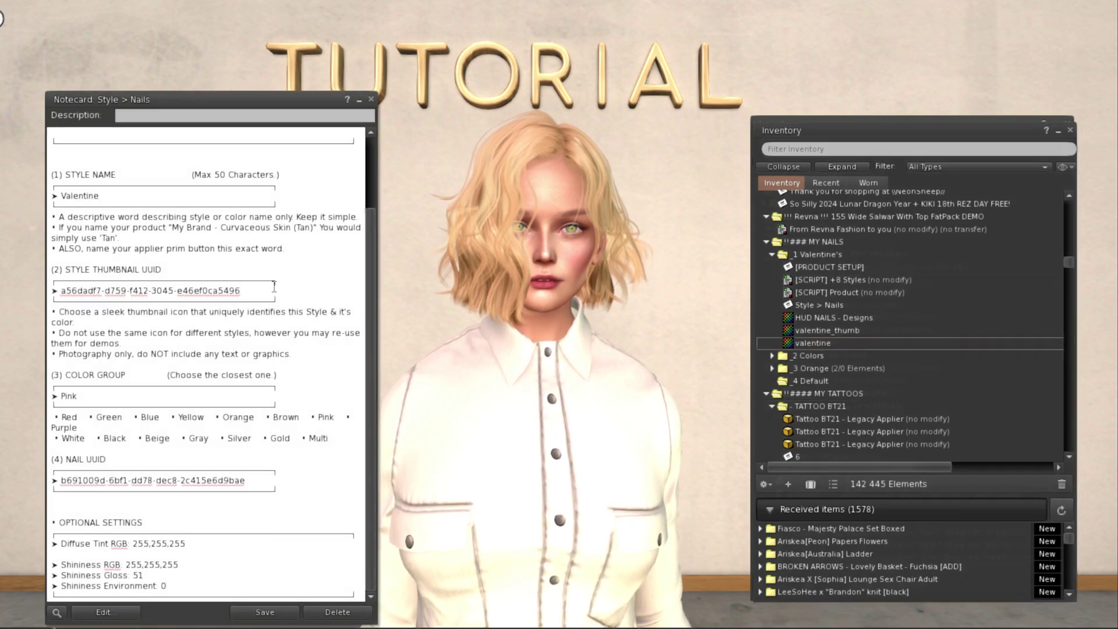
# - Save the completed Style > Nails notecard and close it
pyautogui.moveTo(267, 92); pyautogui.dragTo(296, 19)
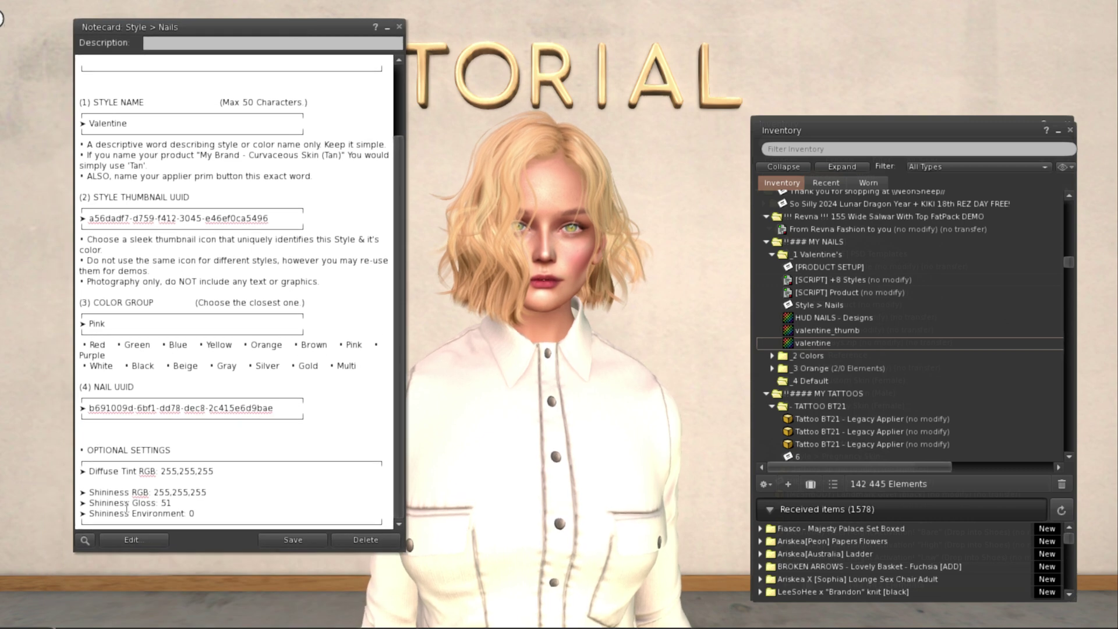
pyautogui.click(284, 540)
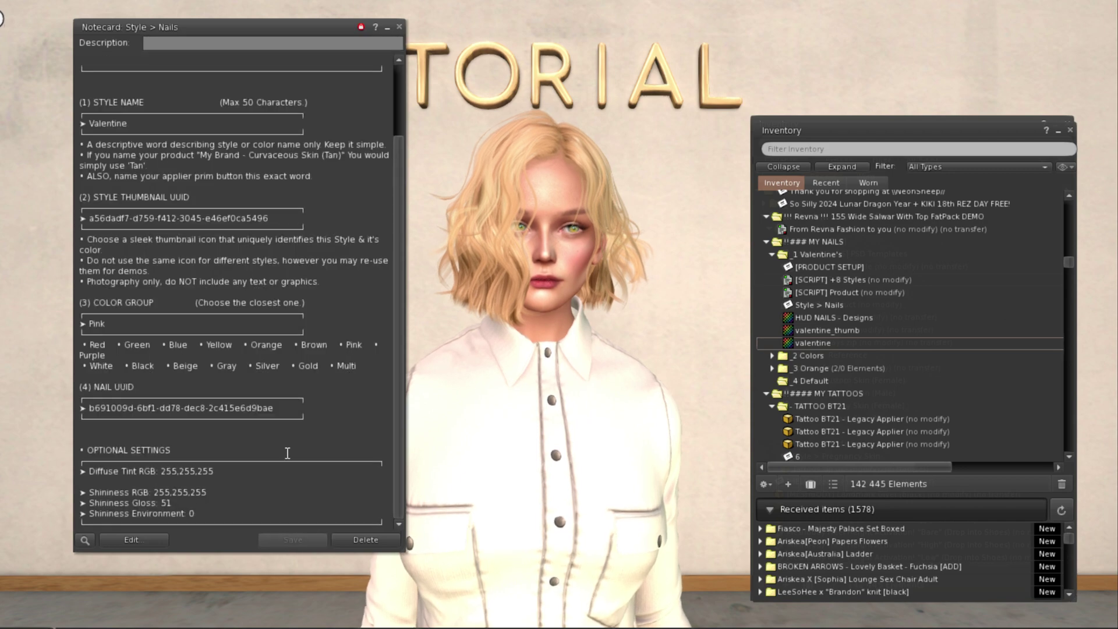
pyautogui.click(399, 27)
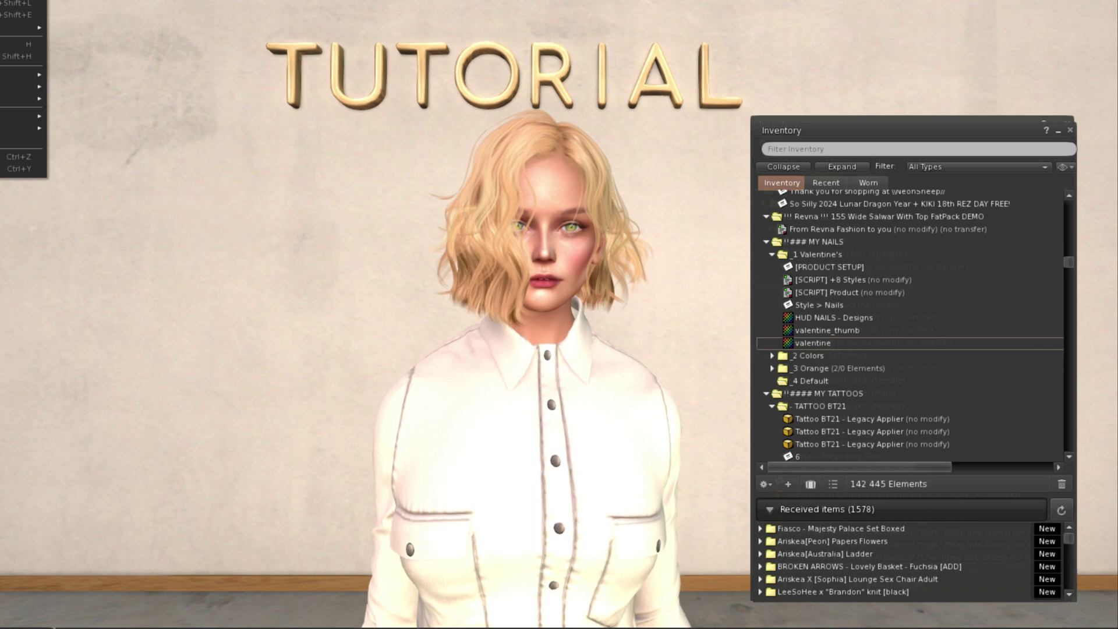
# - Create a new box prim on the floor beside the avatar
pyautogui.click(30, 107)
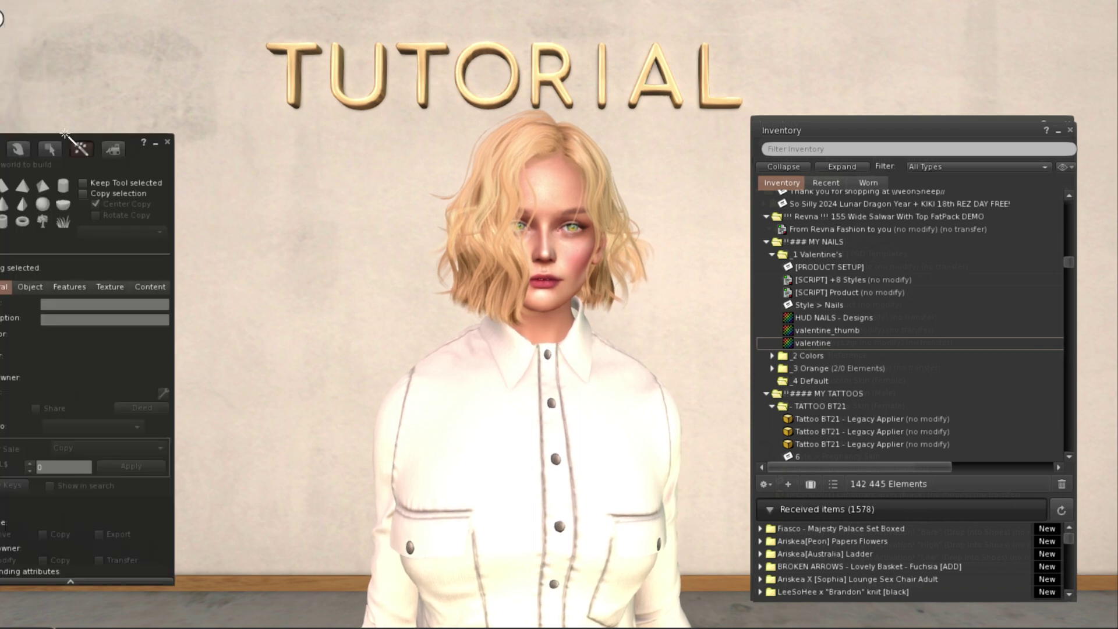
pyautogui.moveTo(95, 139); pyautogui.dragTo(129, 63)
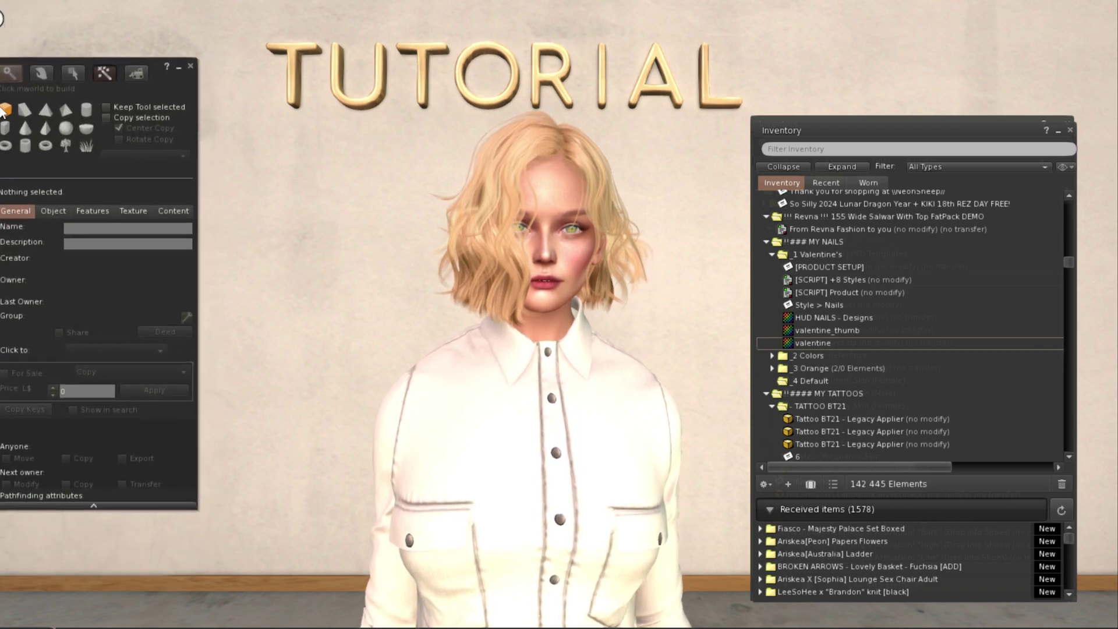
pyautogui.click(5, 110)
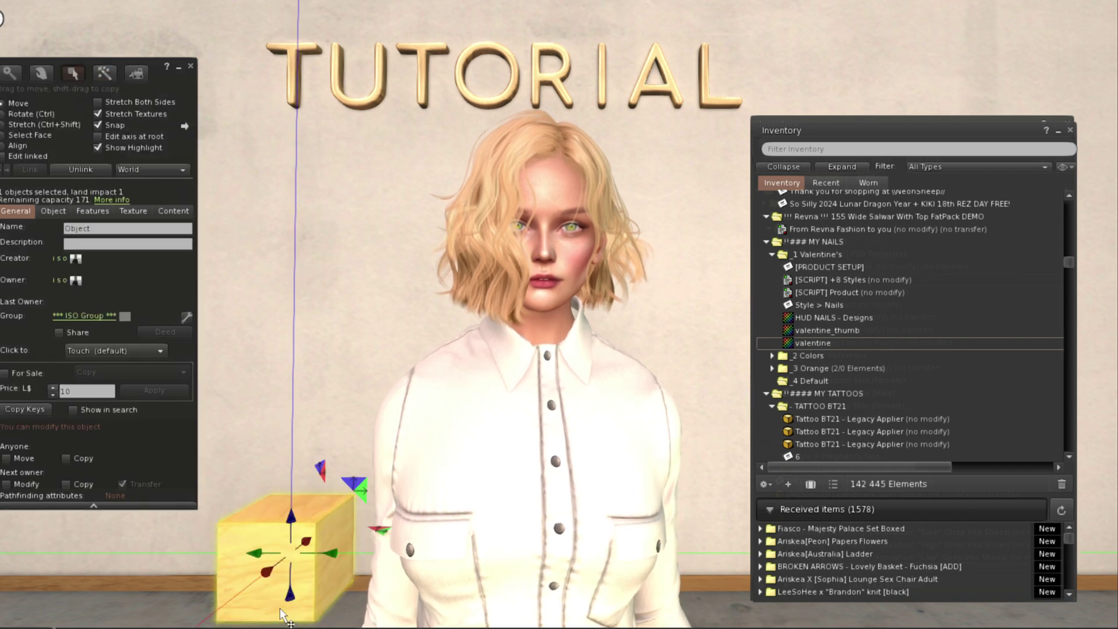
# - Stretch the new box to make it taller and wider
pyautogui.hotkey('ctrl', 'shift')
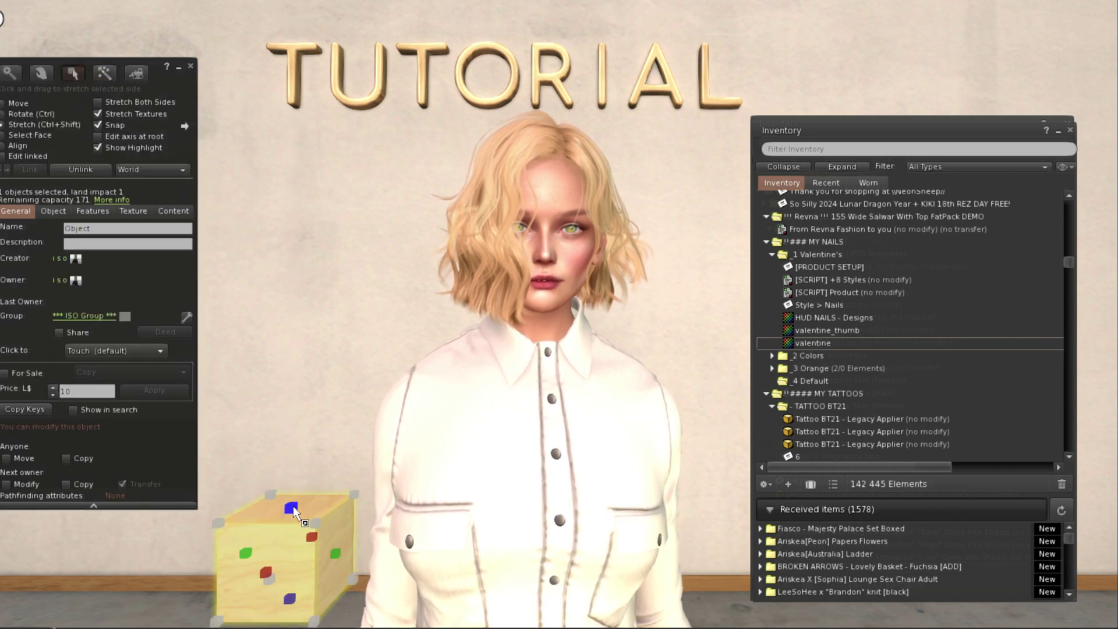
pyautogui.moveTo(291, 509); pyautogui.dragTo(292, 427)
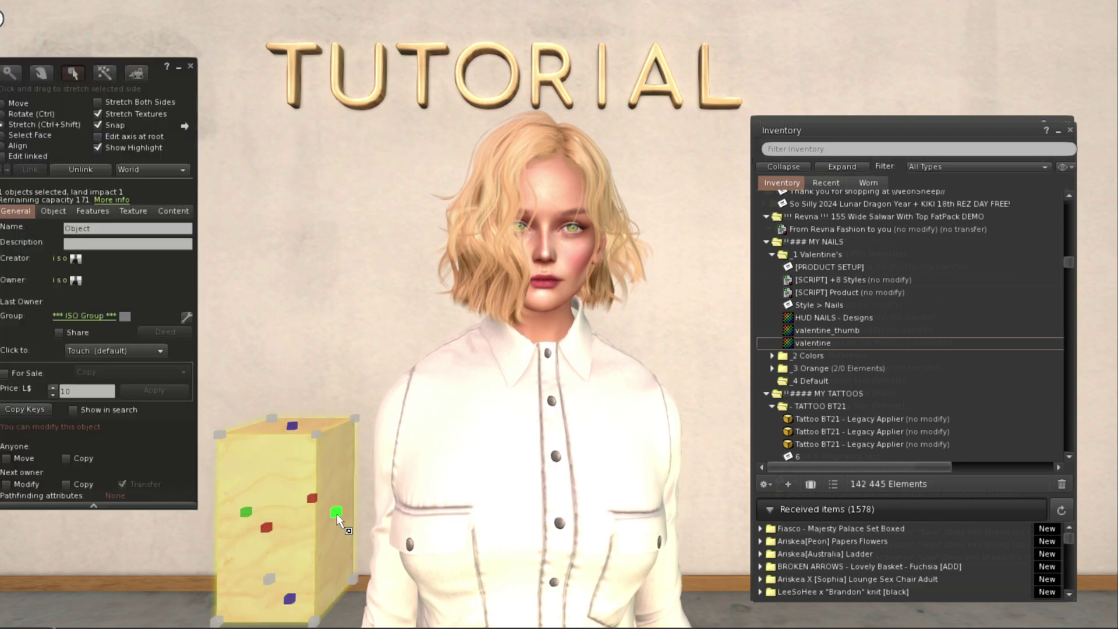
pyautogui.moveTo(337, 513); pyautogui.dragTo(391, 512)
# - Move the box forward away from the wall and reduce its depth to form a thin upright panel
pyautogui.press('alt')
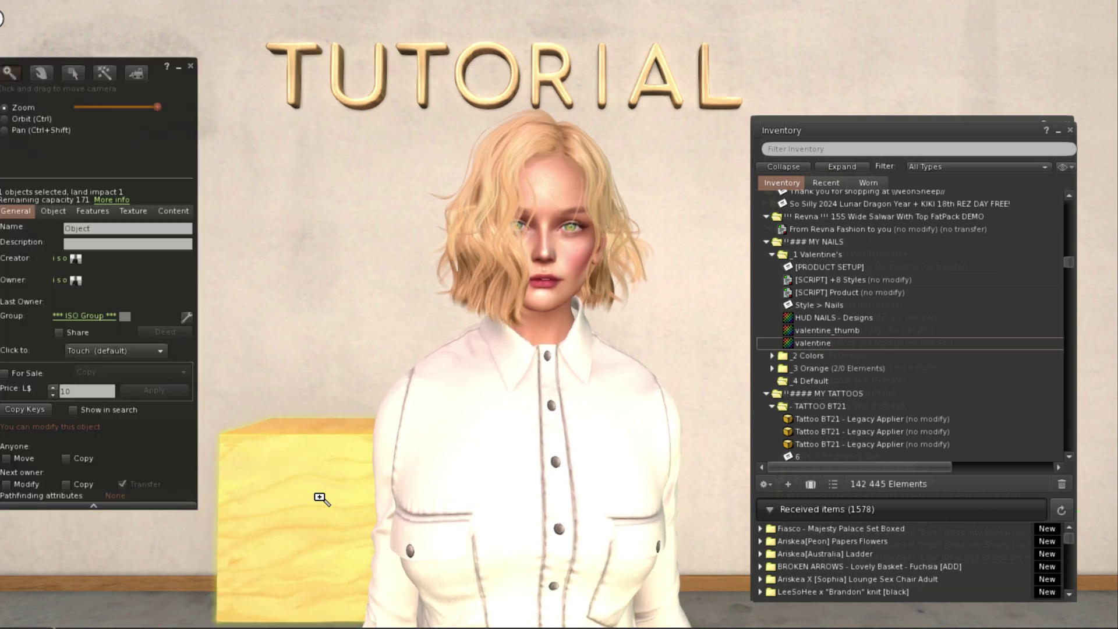
pyautogui.keyDown('alt'); pyautogui.click(321, 500); pyautogui.keyUp('alt')
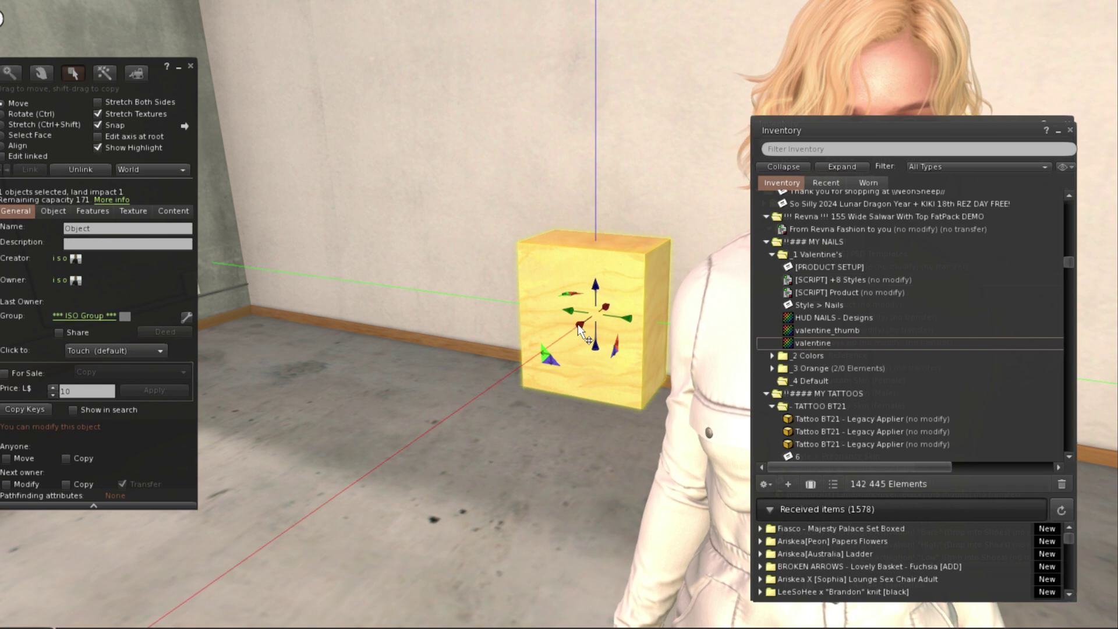
pyautogui.moveTo(579, 335); pyautogui.dragTo(481, 379)
pyautogui.press('ctrl')
pyautogui.hotkey('ctrl', 'shift')
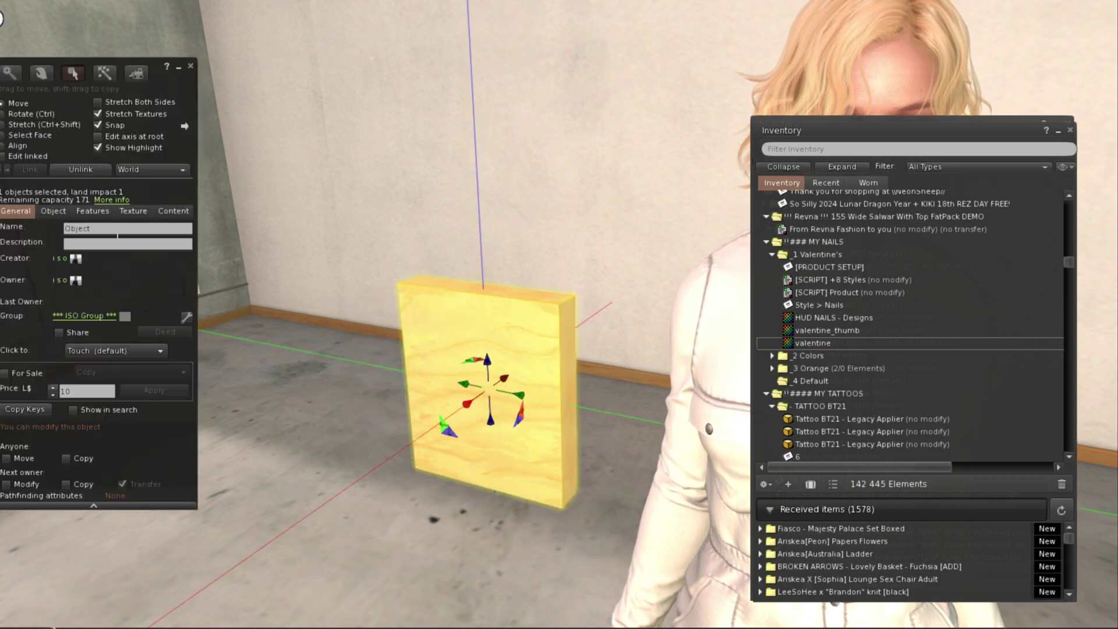
# - Create a second box prim on the floor directly in front of the large panel
pyautogui.click(105, 73)
pyautogui.click(471, 548)
pyautogui.keyDown('alt'); pyautogui.click(470, 548); pyautogui.keyUp('alt')
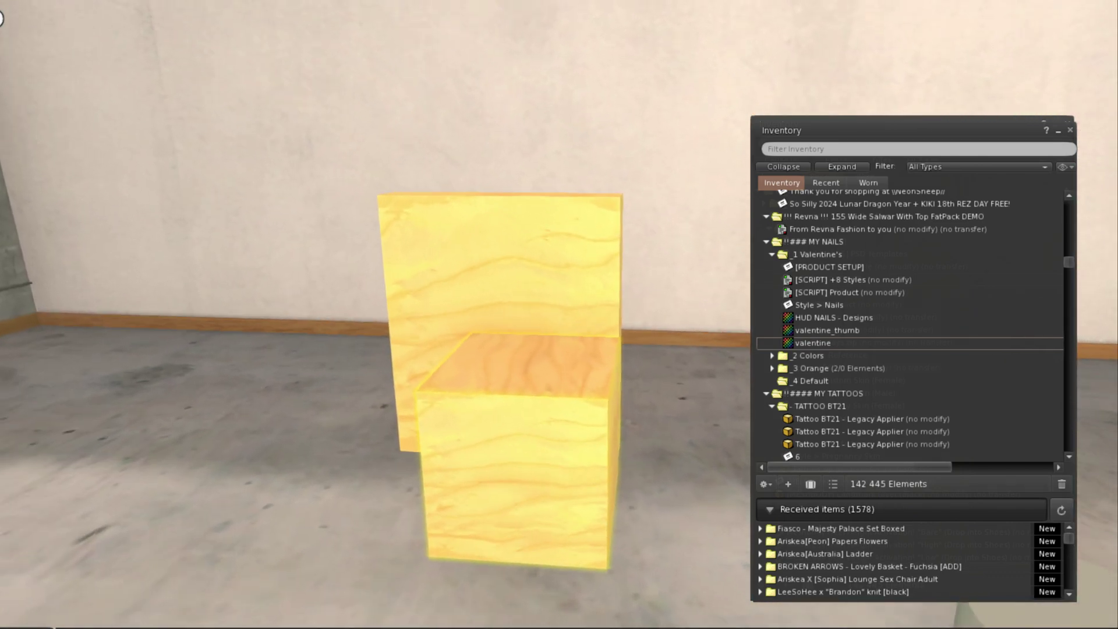
# - Flatten the second box into a thin panel and shift it sideways to the large panel's lower right corner
pyautogui.click(473, 256)
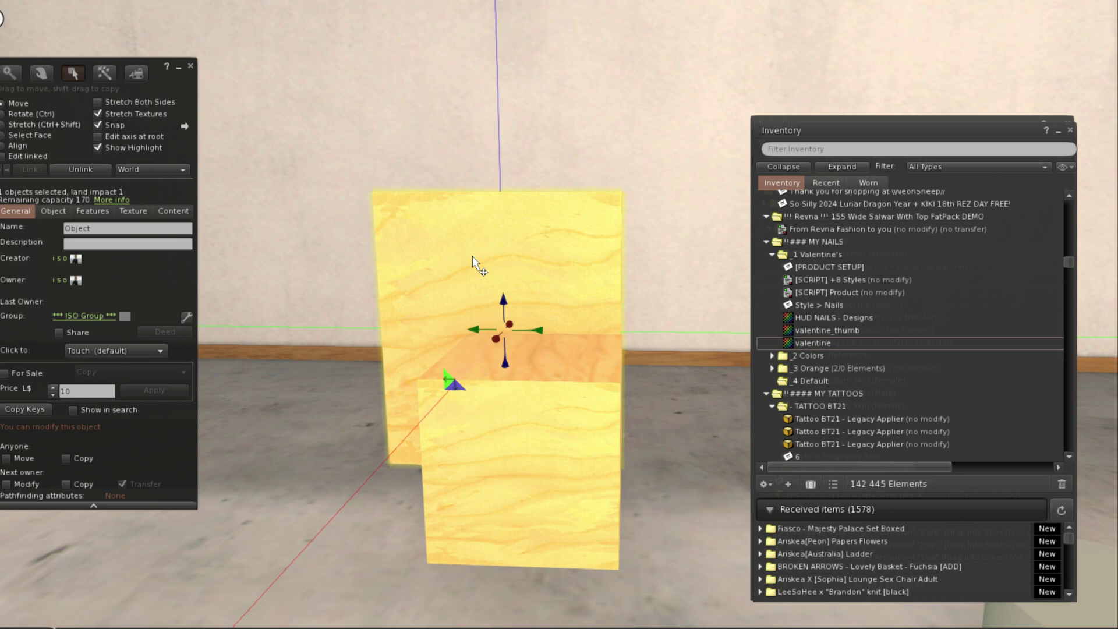
pyautogui.click(511, 483)
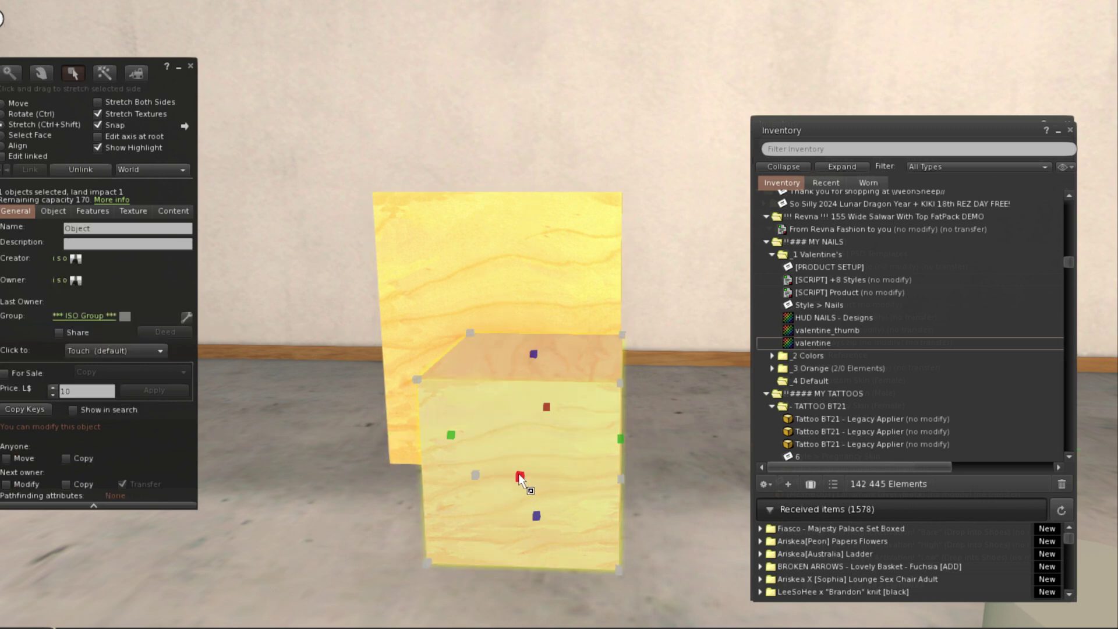
pyautogui.moveTo(522, 474); pyautogui.dragTo(654, 417)
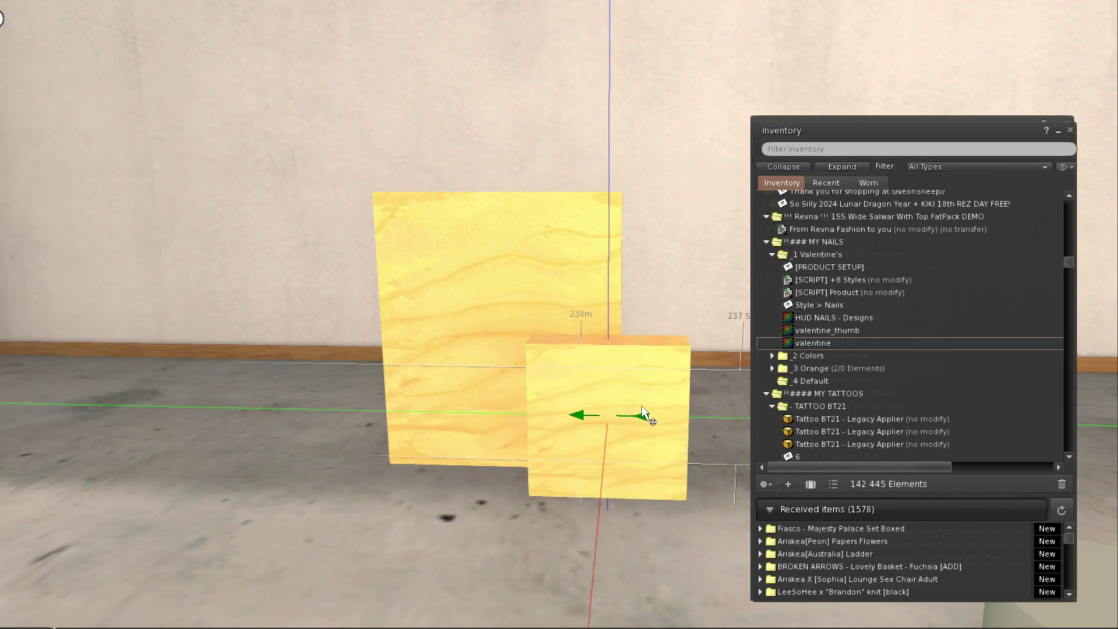
# - Apply the transparent texture to all faces of the large panel
pyautogui.click(595, 299)
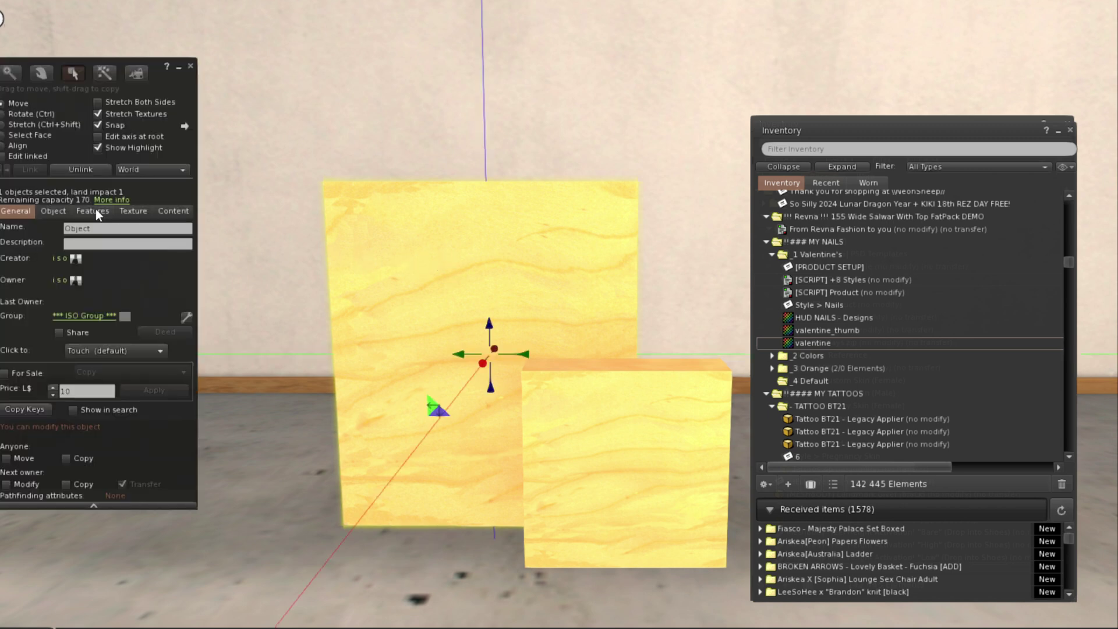
pyautogui.click(137, 212)
pyautogui.click(24, 318)
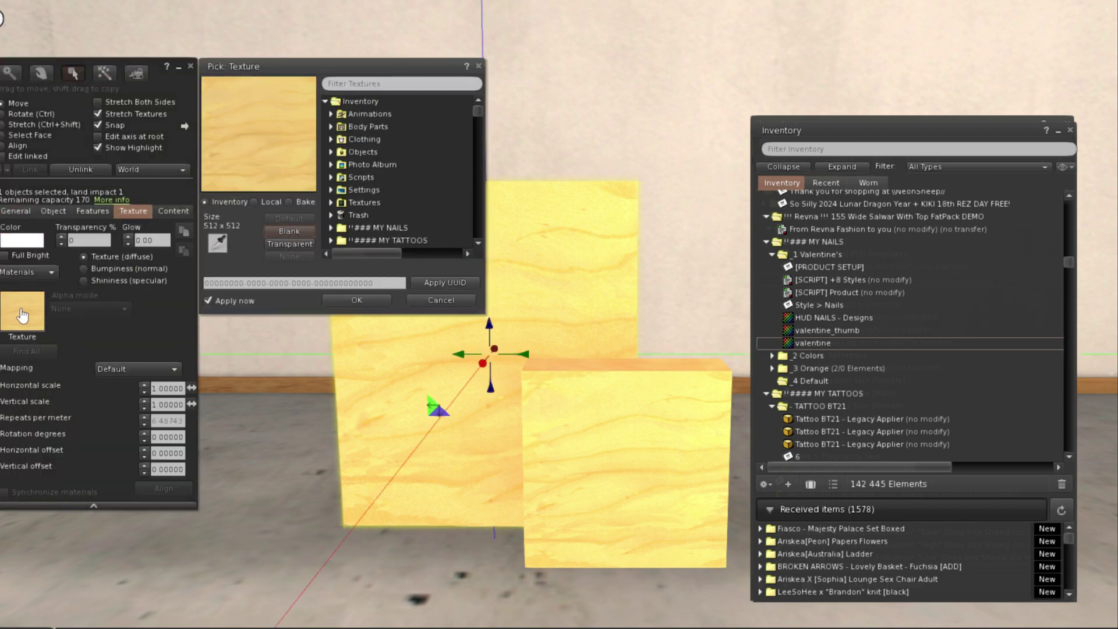
pyautogui.click(288, 245)
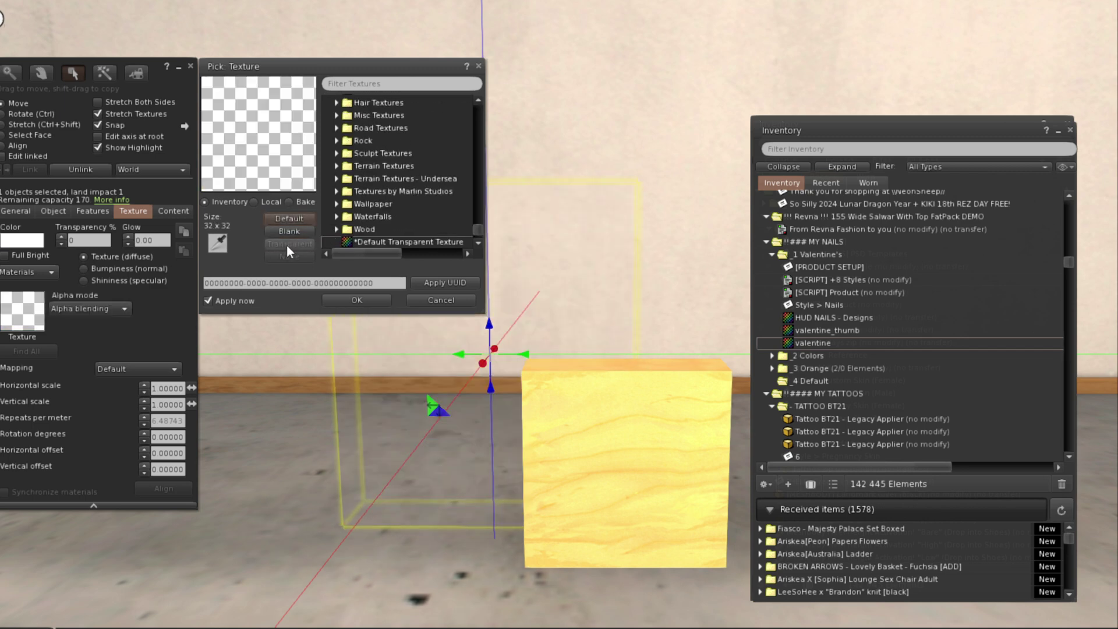
pyautogui.click(358, 299)
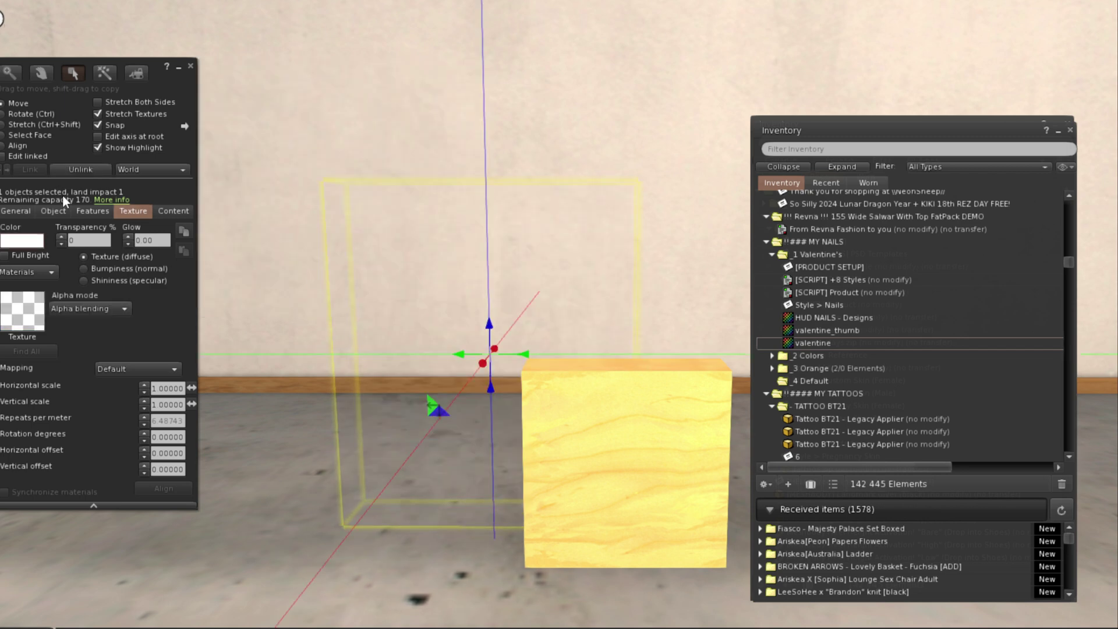
# - Apply the HUD NAILS - Designs texture to only the large panel's front face, face 4
pyautogui.click(3, 136)
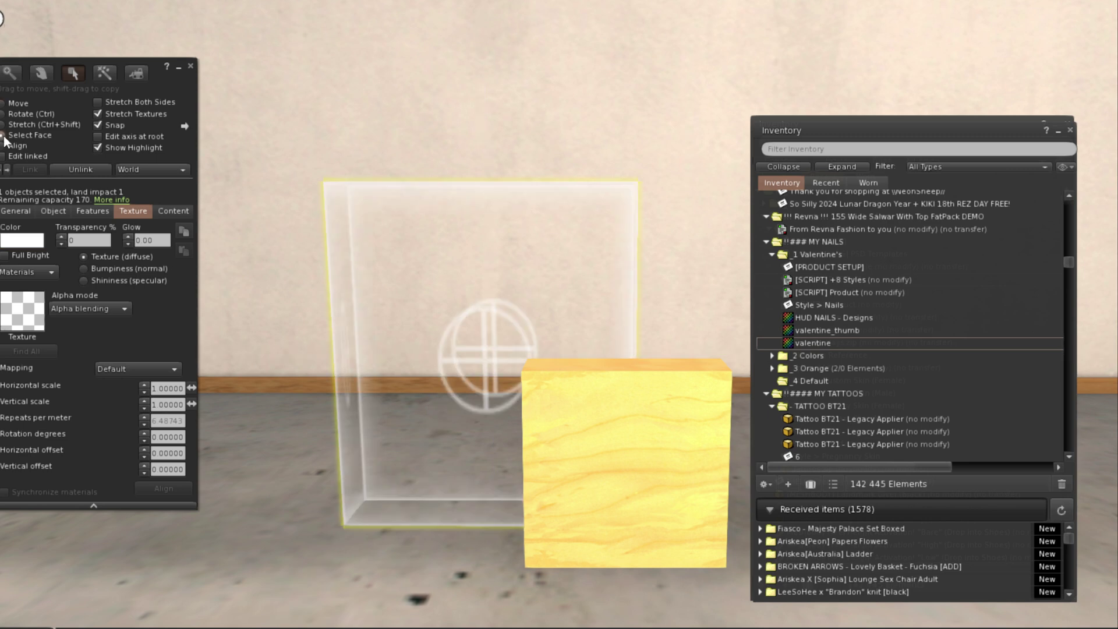
pyautogui.click(7, 169)
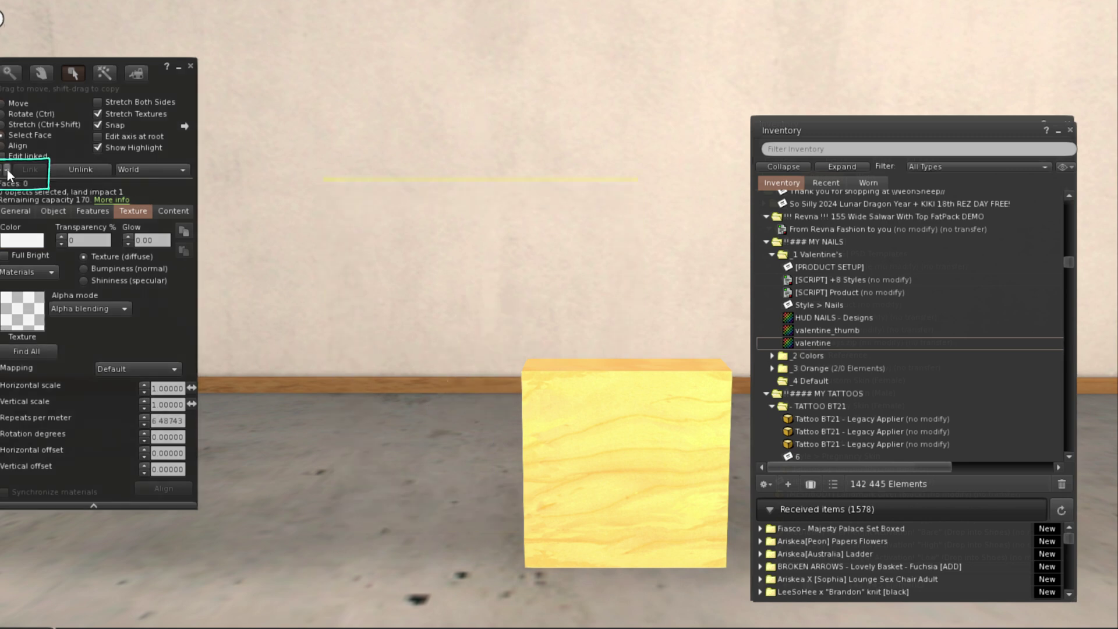
pyautogui.click(7, 170)
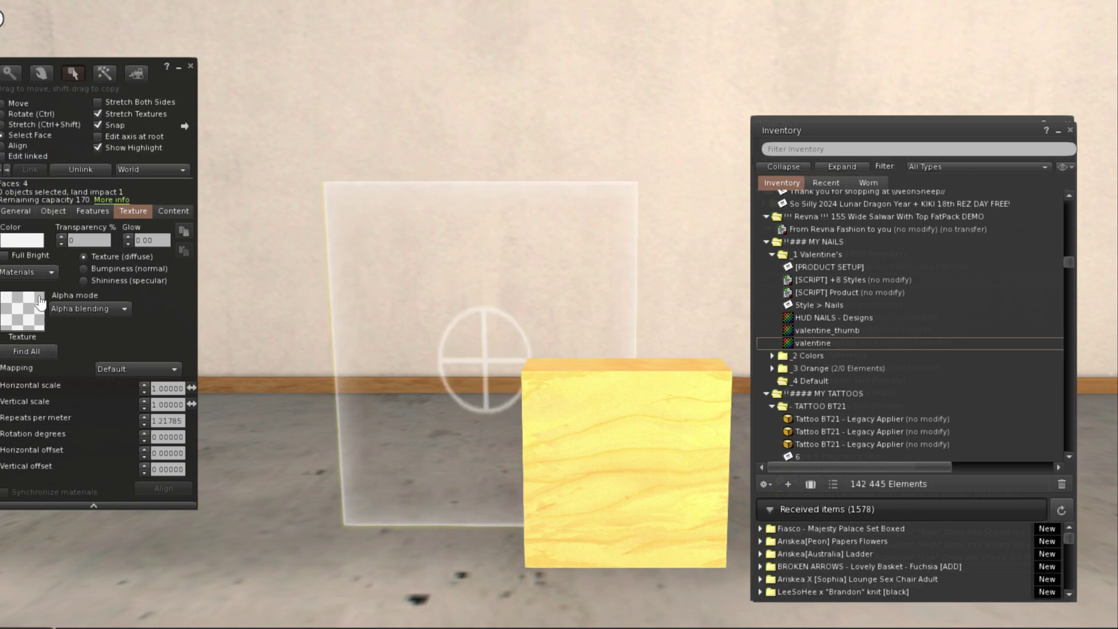
pyautogui.click(26, 317)
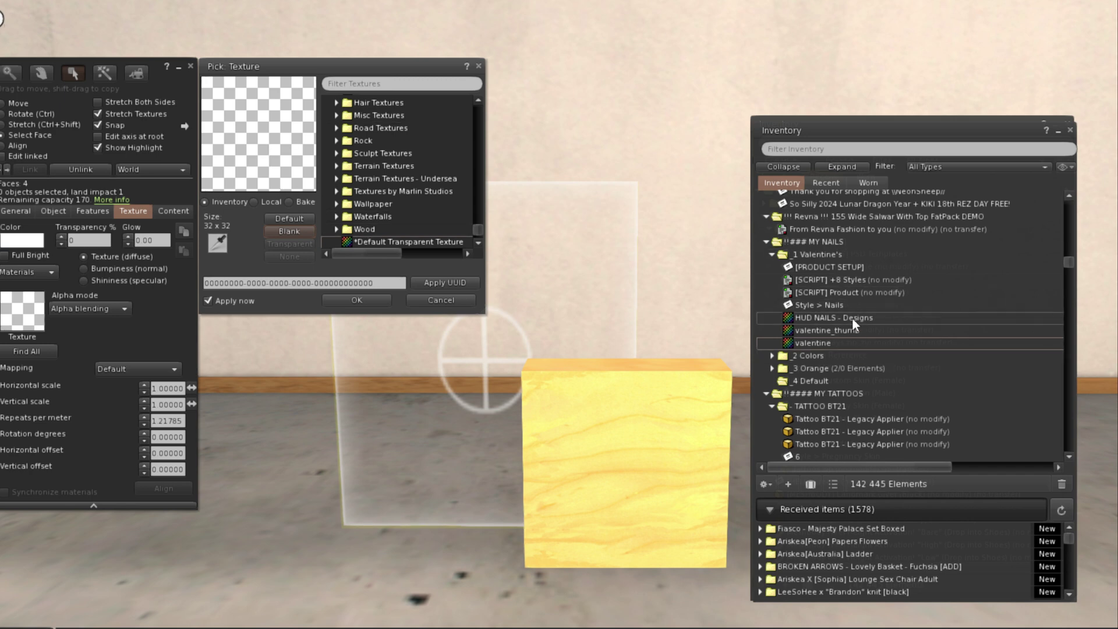
pyautogui.moveTo(820, 319)
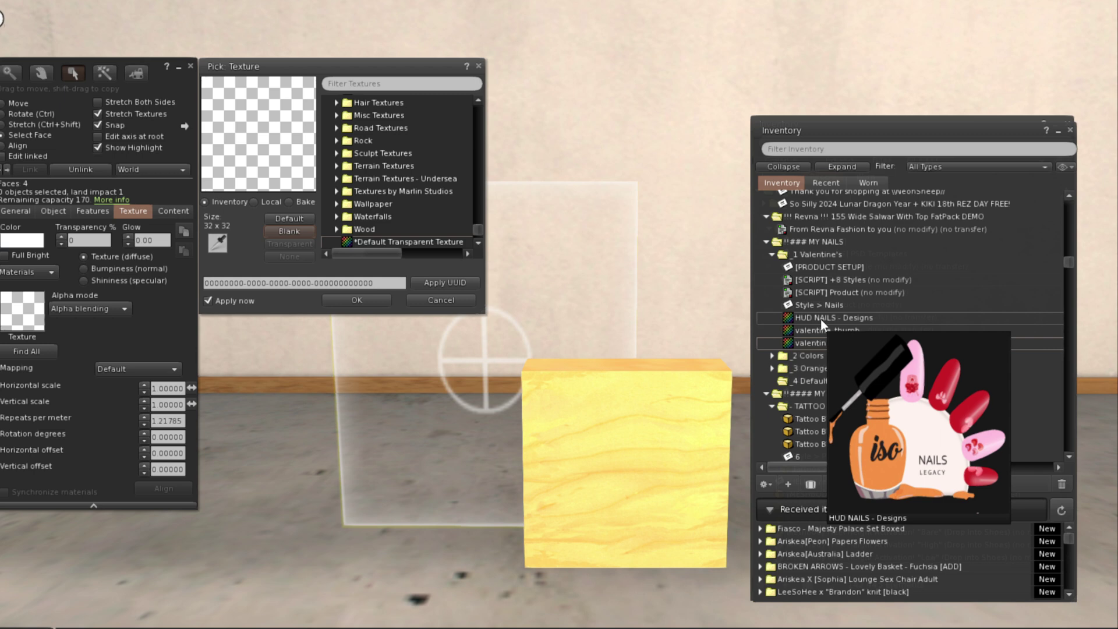
pyautogui.click(827, 319)
pyautogui.moveTo(827, 317); pyautogui.dragTo(234, 153)
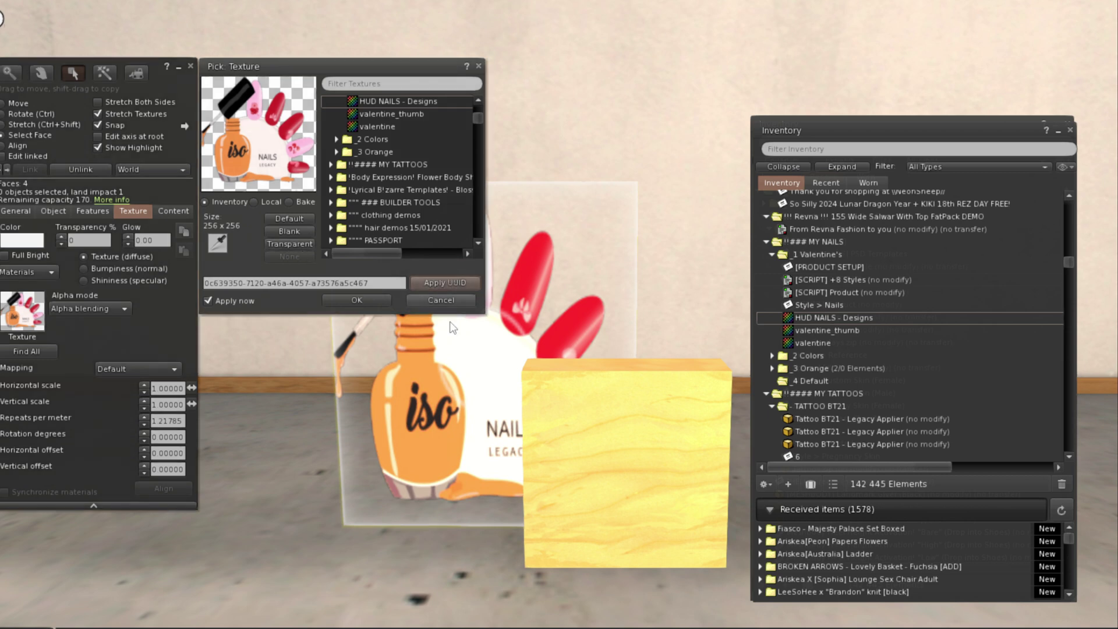
pyautogui.click(358, 303)
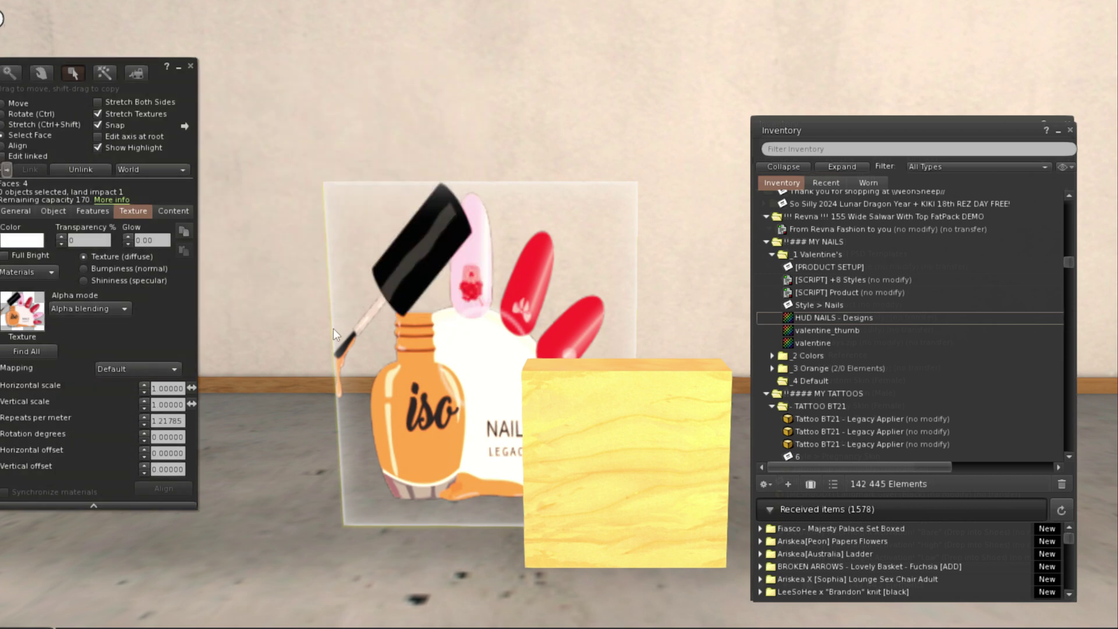
pyautogui.keyDown('alt'); pyautogui.click(493, 404); pyautogui.keyUp('alt')
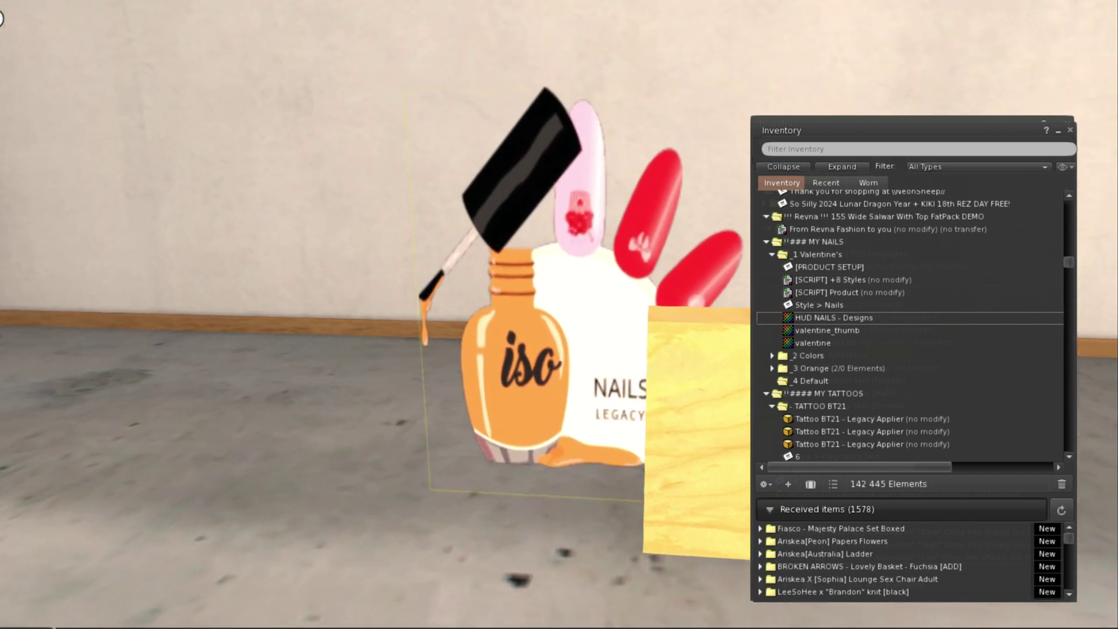
pyautogui.keyDown('alt'); pyautogui.click(640, 310); pyautogui.keyUp('alt')
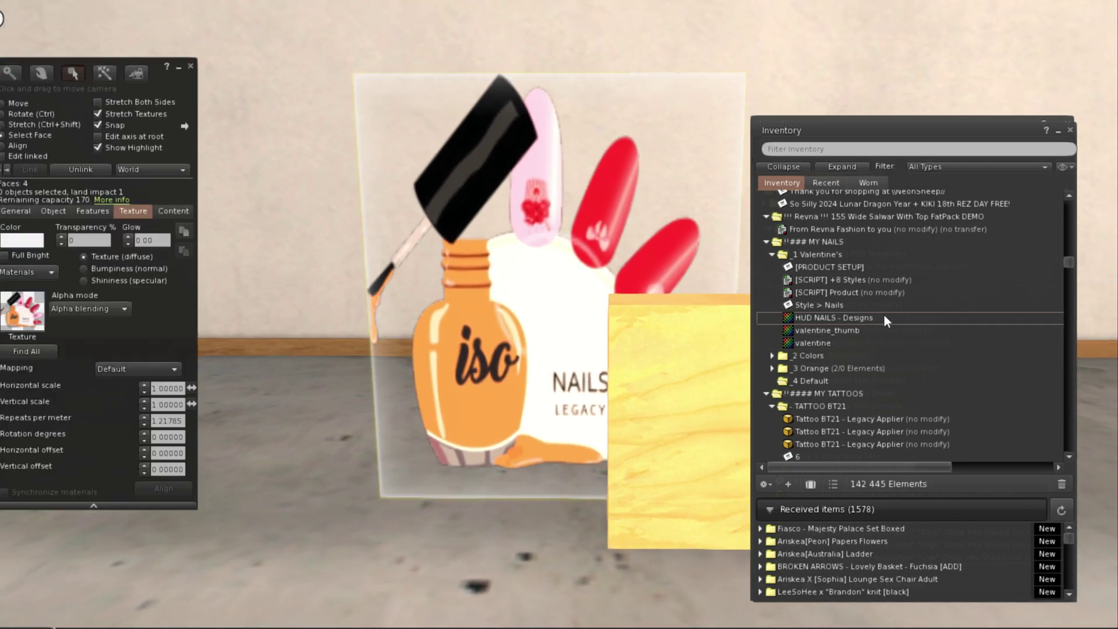
# - Check the dimensions of the HUD NAILS - Designs texture and set the large panel's Y and Z size to 0.256 m
pyautogui.doubleClick(885, 319)
pyautogui.moveTo(573, 221); pyautogui.dragTo(919, 68)
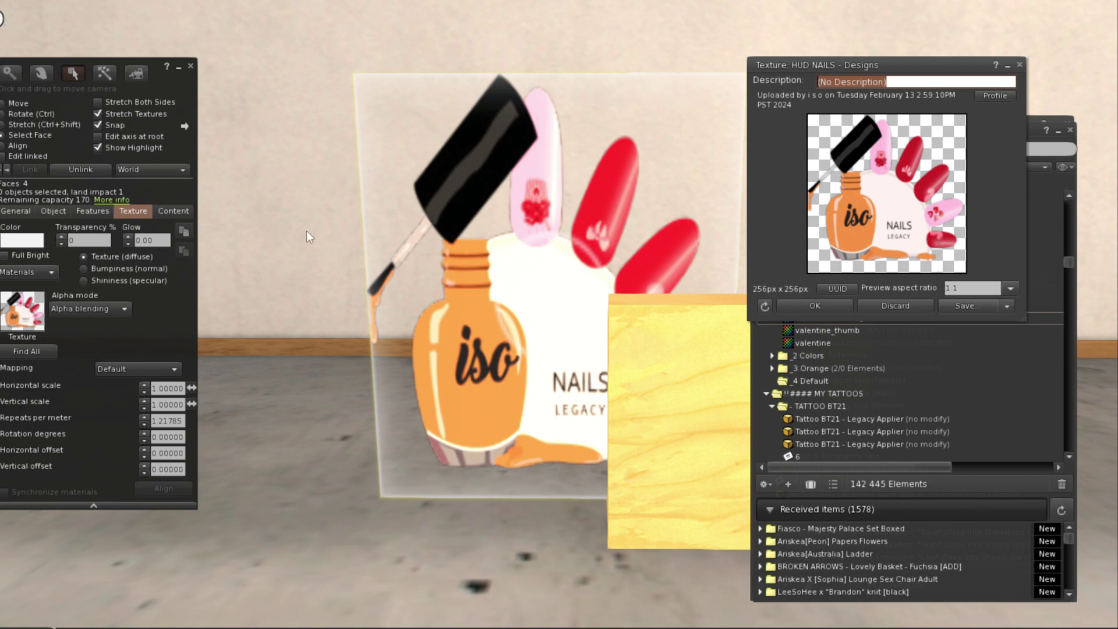
pyautogui.click(54, 210)
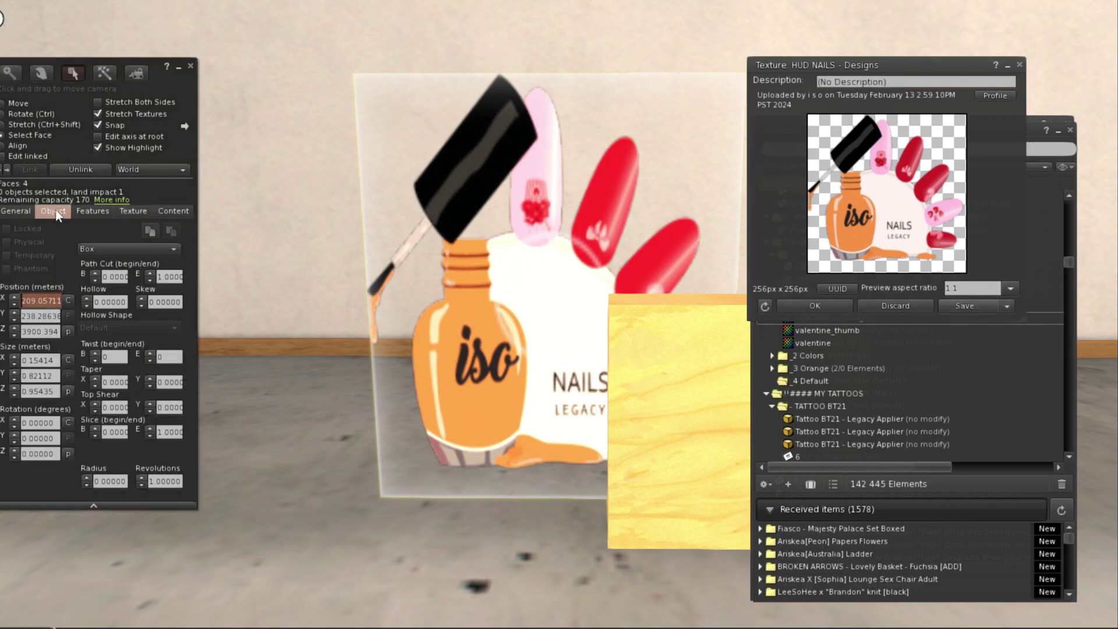
pyautogui.click(29, 375)
pyautogui.moveTo(30, 376); pyautogui.dragTo(108, 371)
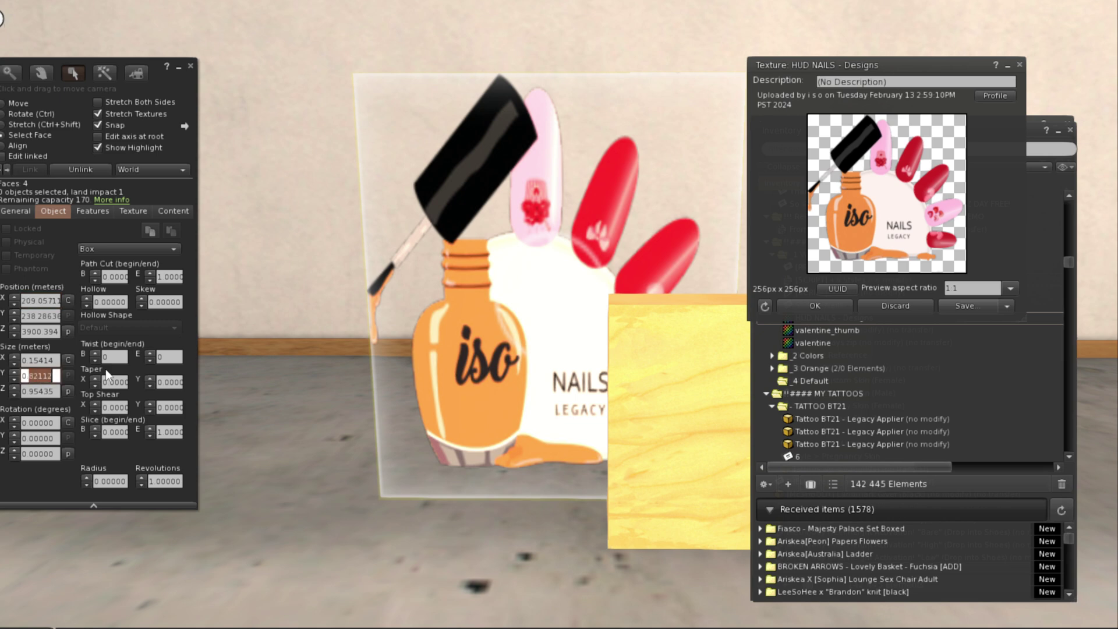
pyautogui.write('256')
pyautogui.press('Tab')
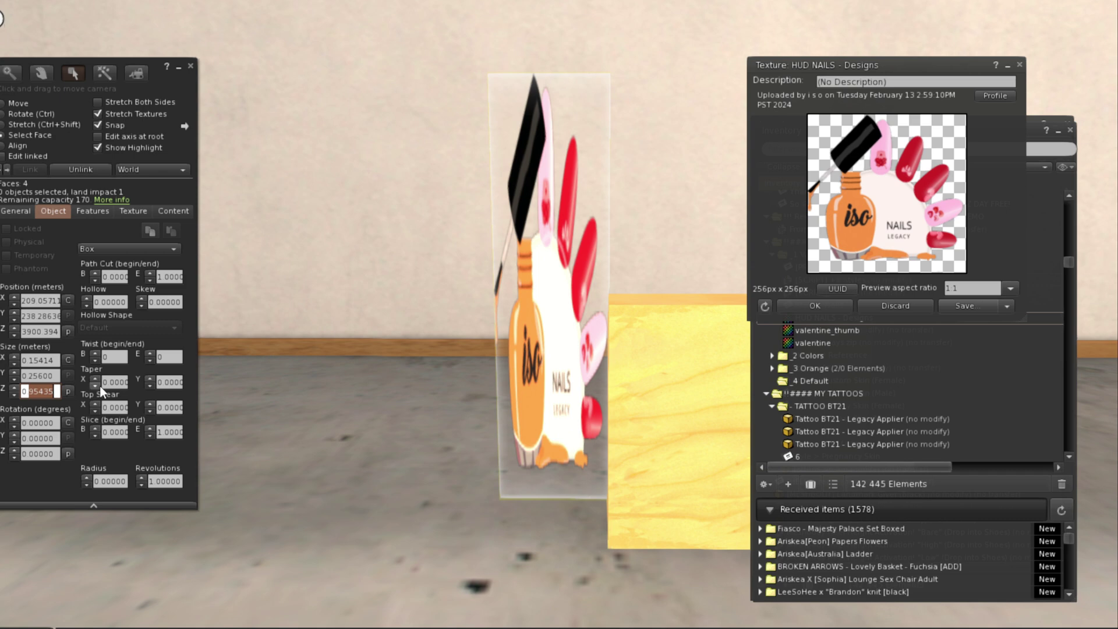
pyautogui.write('256')
pyautogui.press('Return')
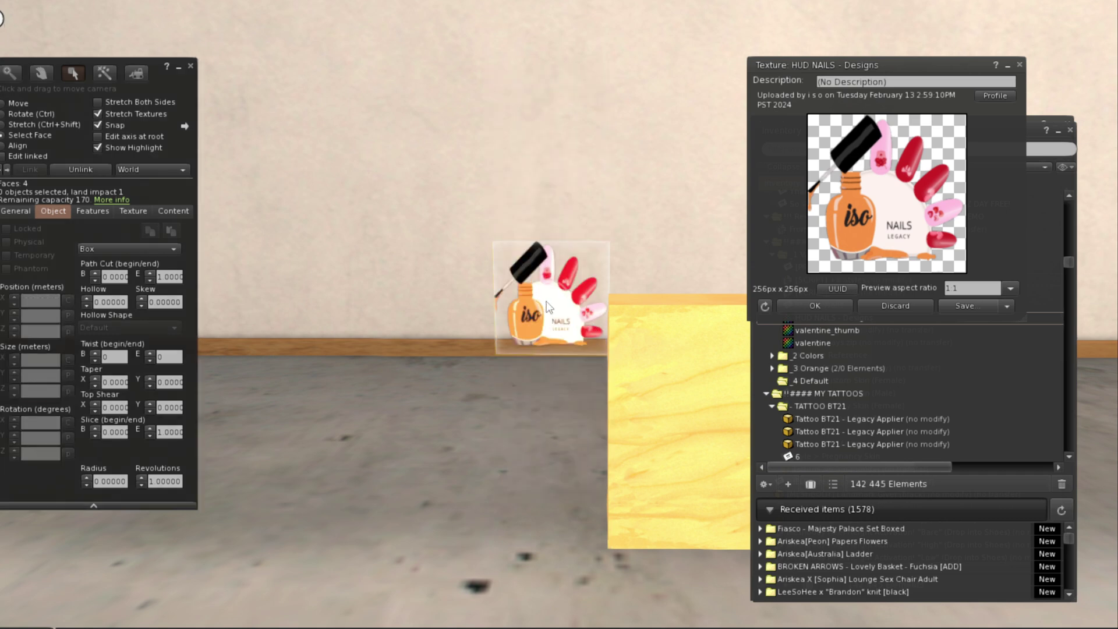
# - Scale the nail design panel up proportionally to about 0.50 m wide and high
pyautogui.click(96, 182)
pyautogui.hotkey('ctrl', 'shift')
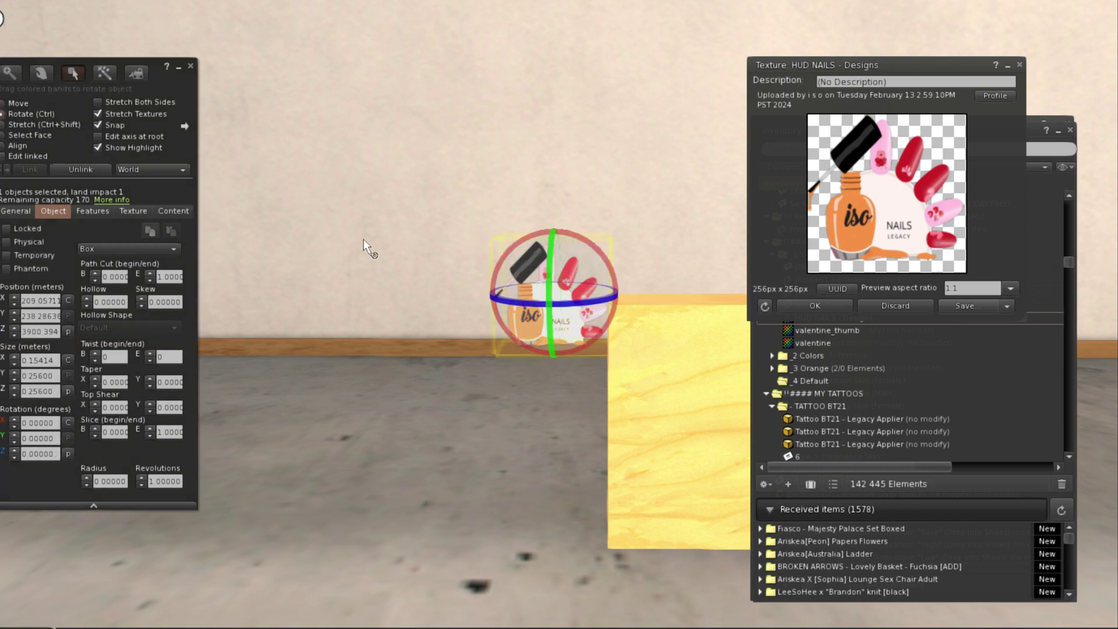
pyautogui.moveTo(608, 239); pyautogui.dragTo(628, 224)
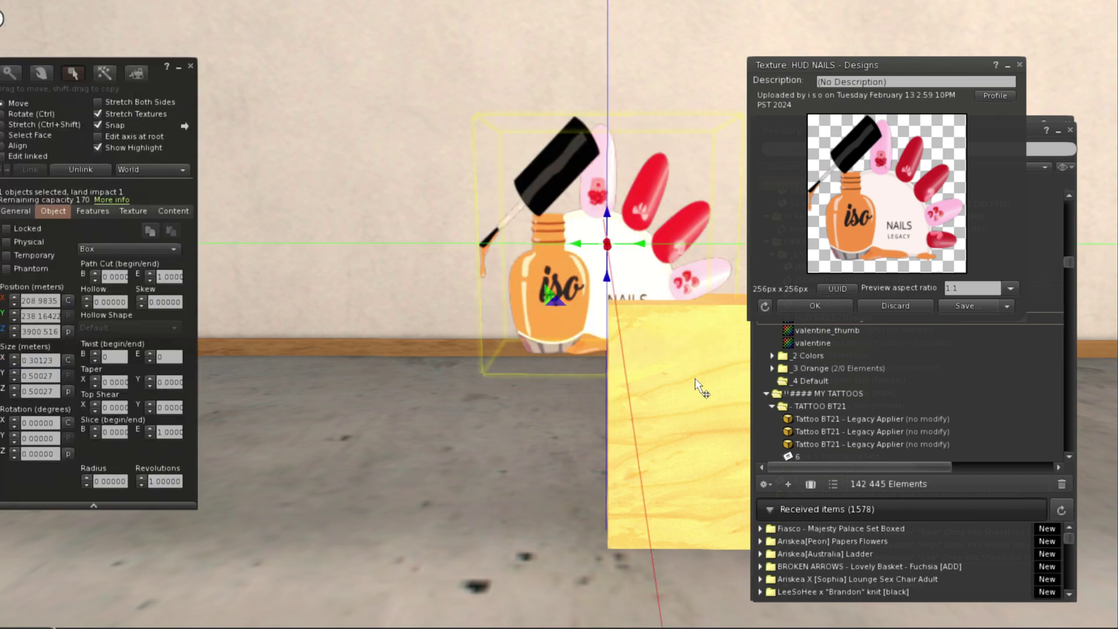
# - Shrink the wooden box proportionally to about 0.35 m wide and high and center it in front of the nail design panel
pyautogui.moveTo(691, 432); pyautogui.dragTo(657, 343)
pyautogui.moveTo(609, 241); pyautogui.dragTo(624, 272)
pyautogui.hotkey('ctrl', 'shift')
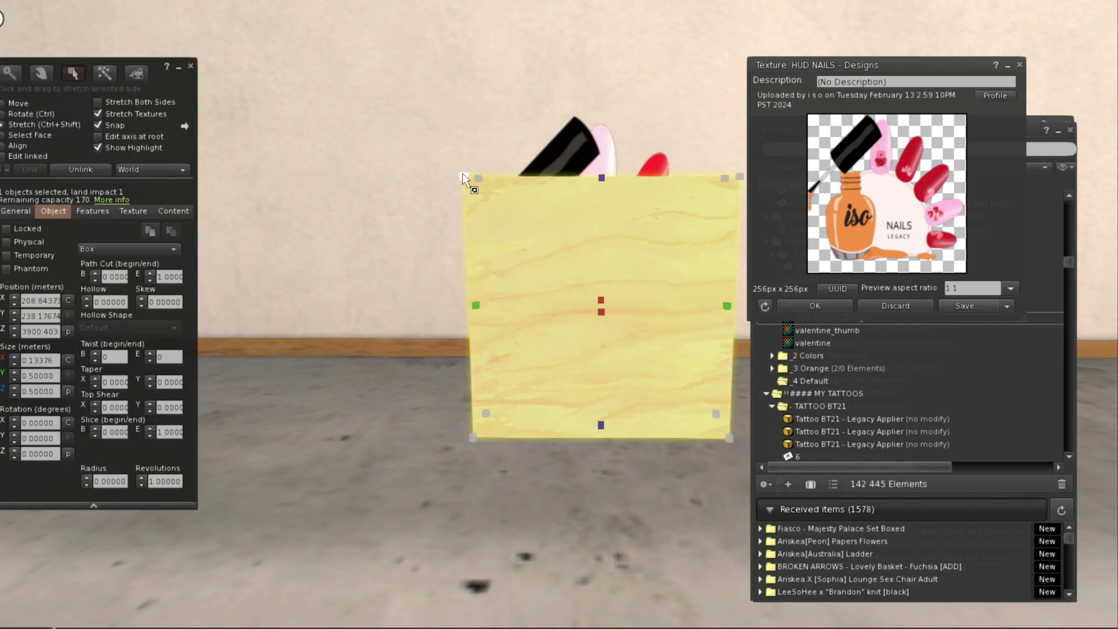
pyautogui.moveTo(463, 173); pyautogui.dragTo(562, 246)
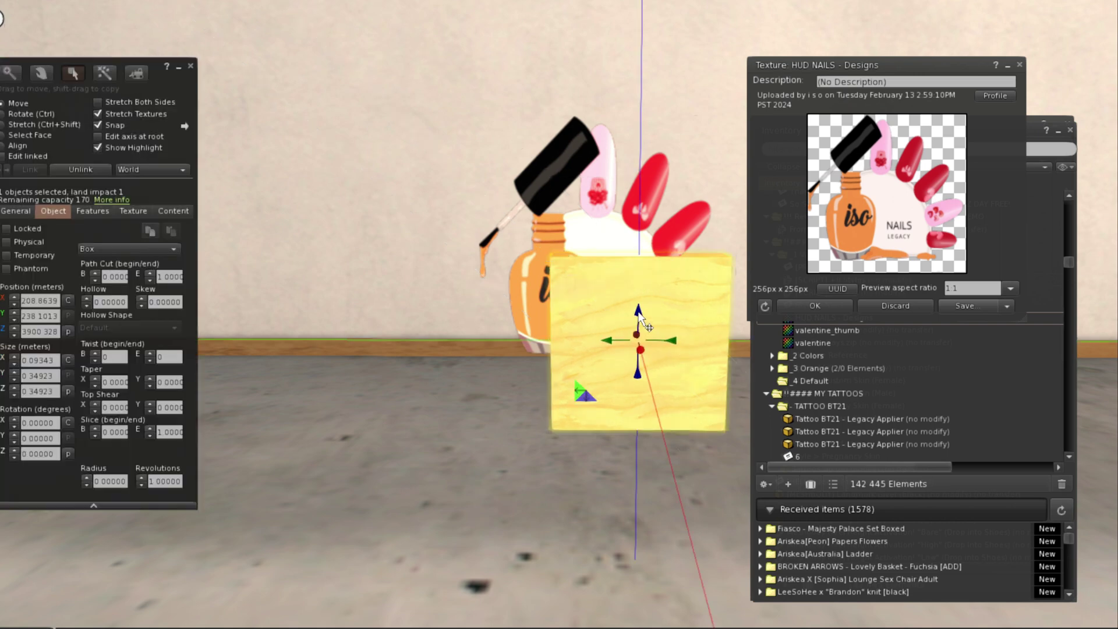
pyautogui.moveTo(632, 308); pyautogui.dragTo(639, 280)
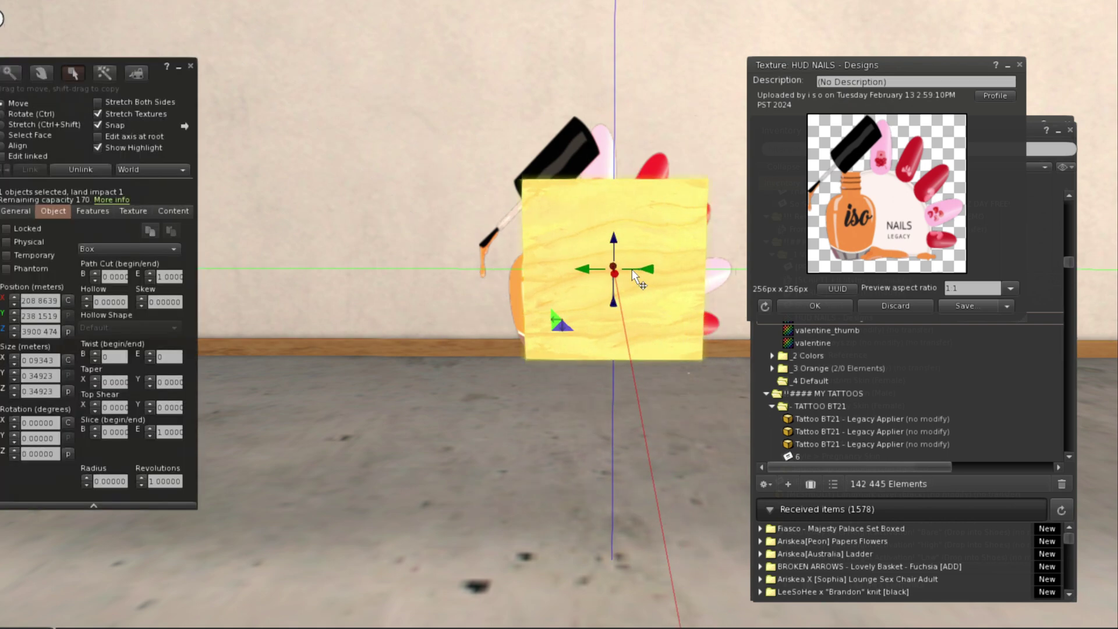
# - Check the style name in the Style > Nails notecard and name the wooden box Valentine to match it
pyautogui.click(17, 211)
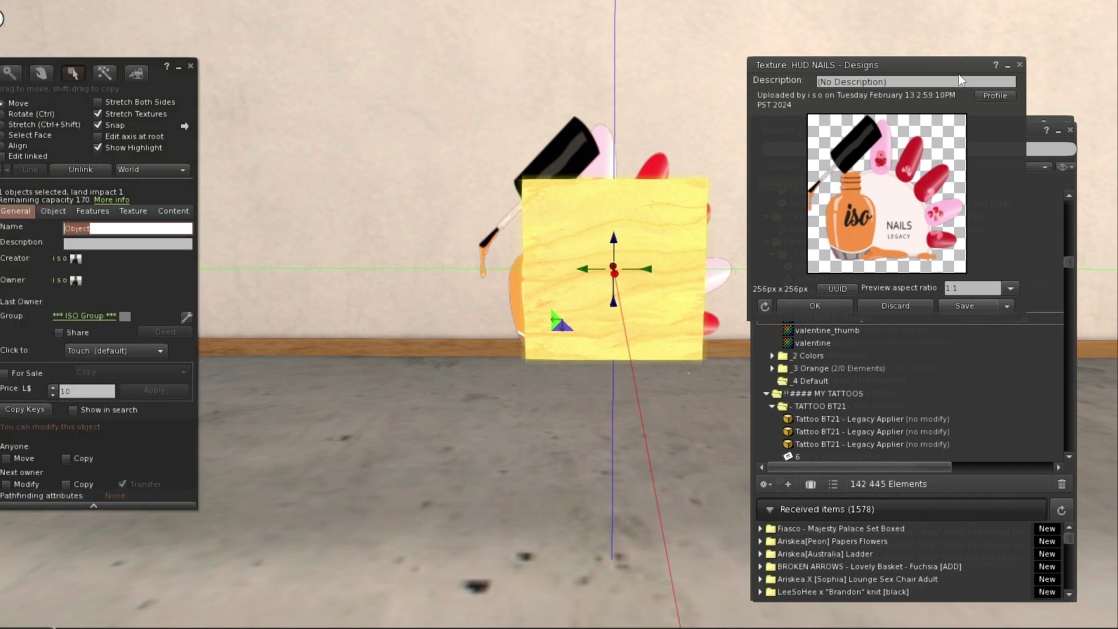
pyautogui.moveTo(962, 79); pyautogui.dragTo(446, 56)
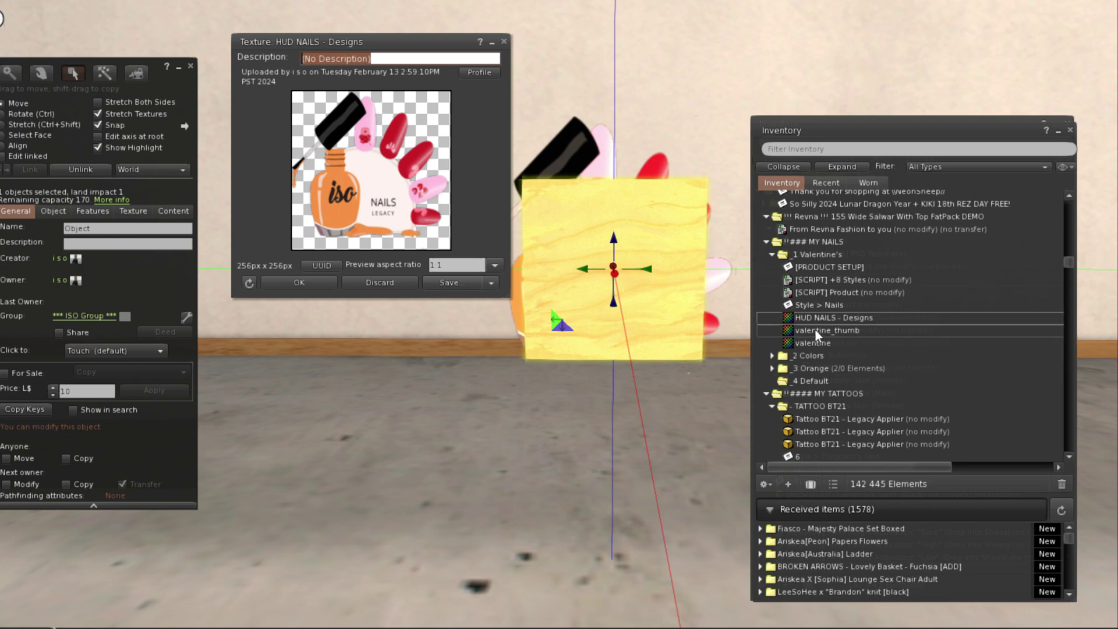
pyautogui.click(818, 307)
pyautogui.doubleClick(819, 307)
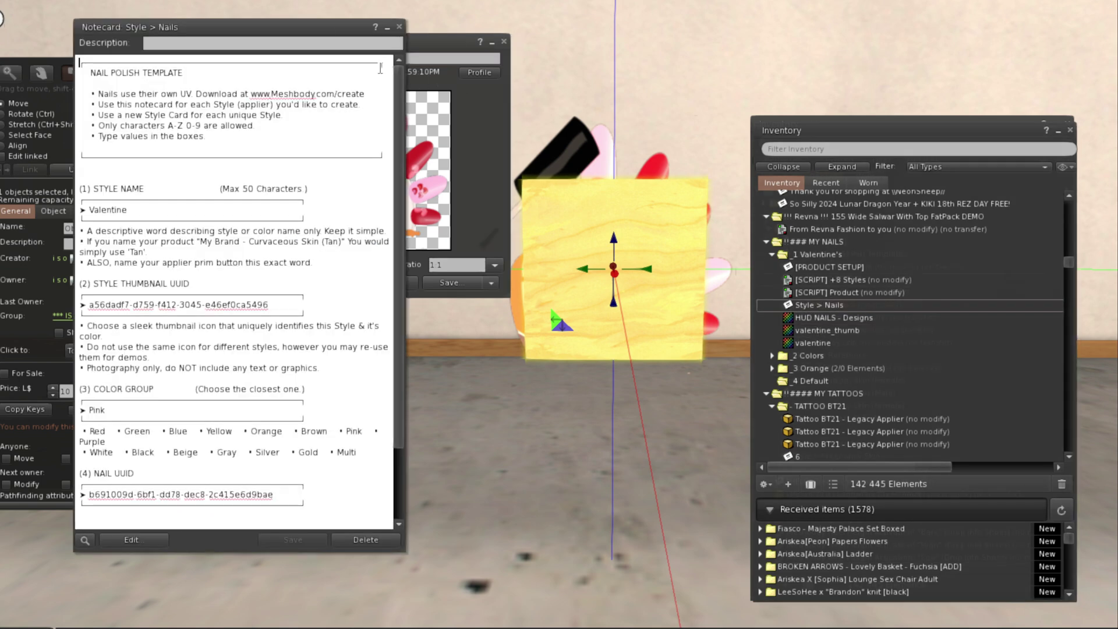
pyautogui.moveTo(290, 32); pyautogui.dragTo(854, 101)
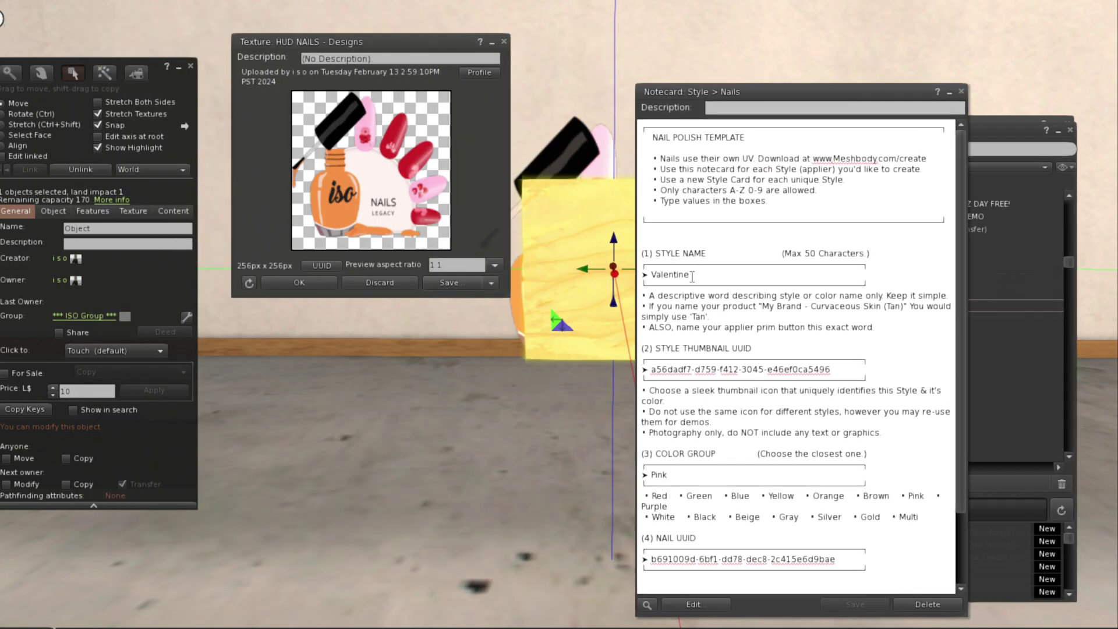
pyautogui.click(961, 92)
pyautogui.click(504, 42)
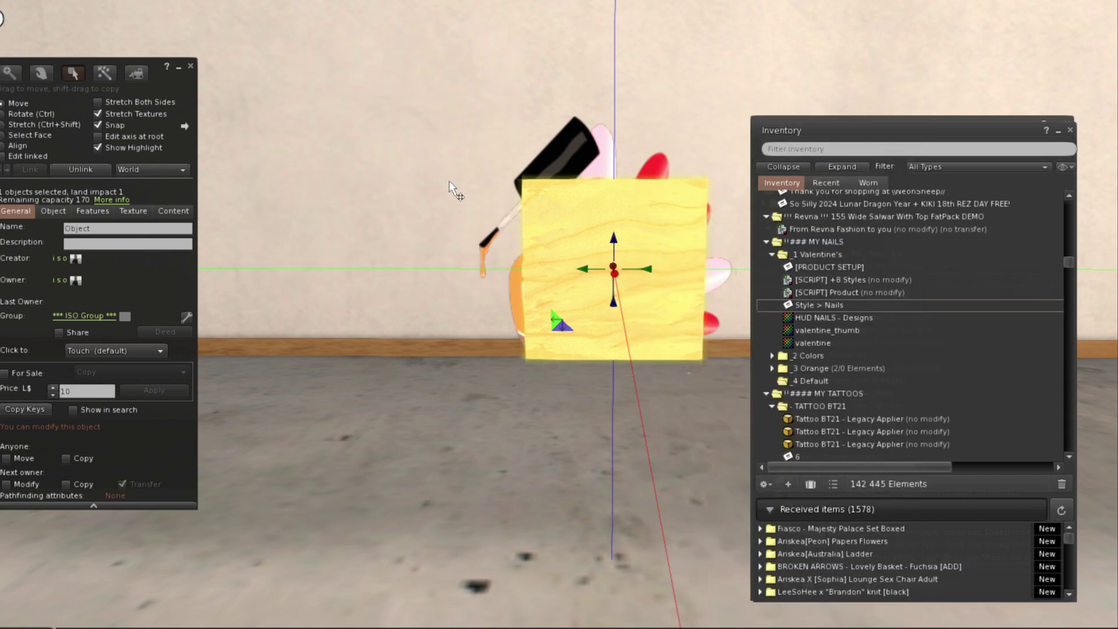
pyautogui.moveTo(100, 232); pyautogui.dragTo(17, 236)
pyautogui.write('Va')
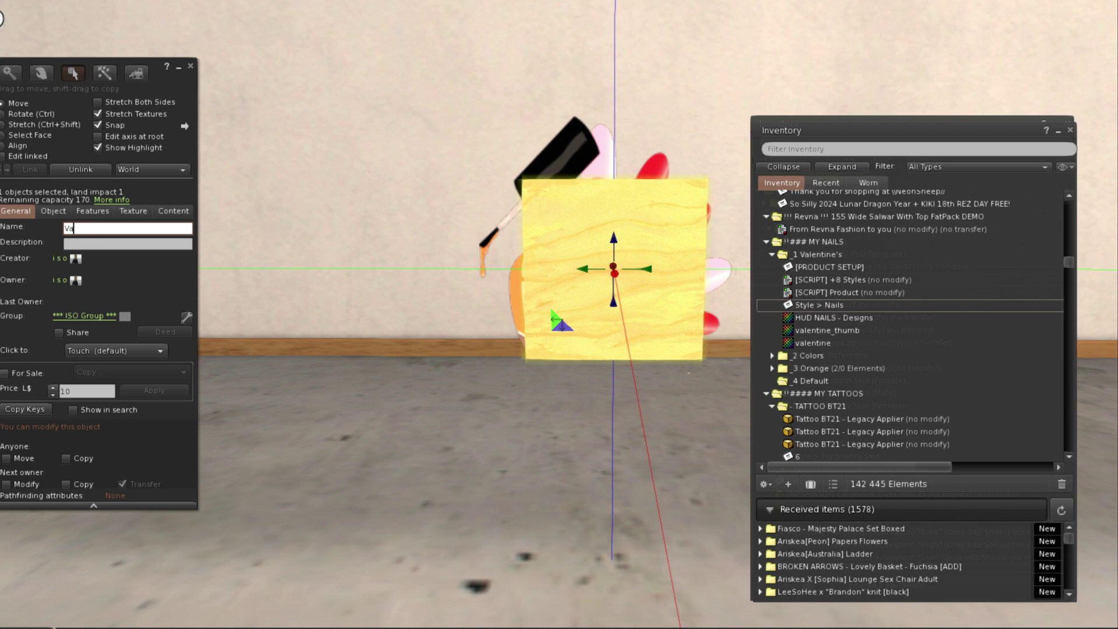
pyautogui.write('lentine')
pyautogui.press('Return')
# - Name the nail design panel Nail Design - Valentine (Legacy) and let its next owner copy but not transfer it
pyautogui.click(577, 152)
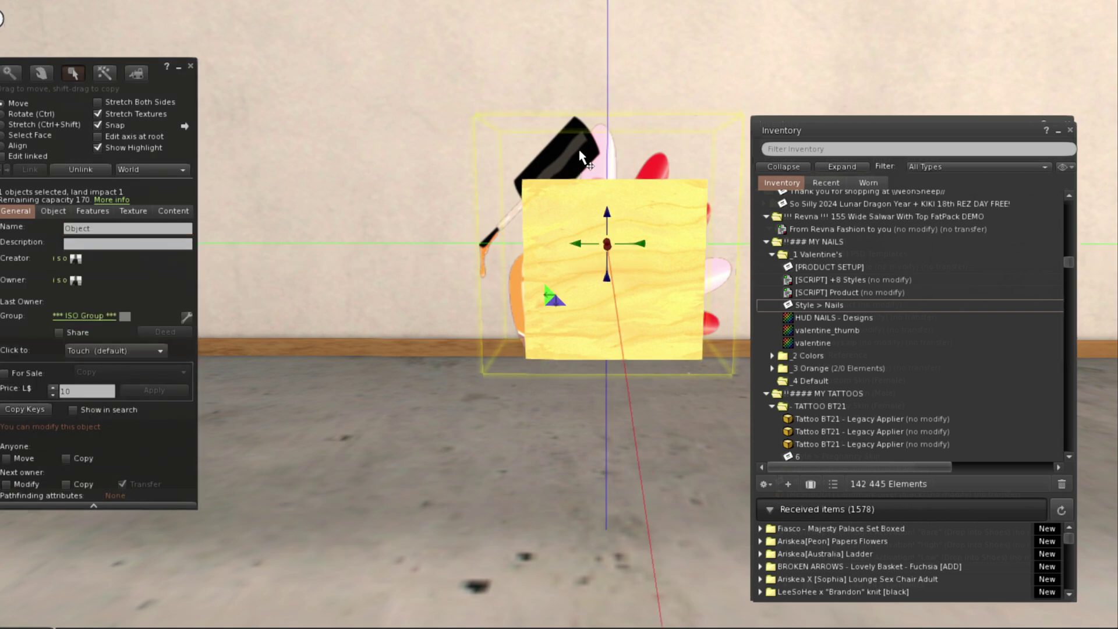
pyautogui.click(128, 229)
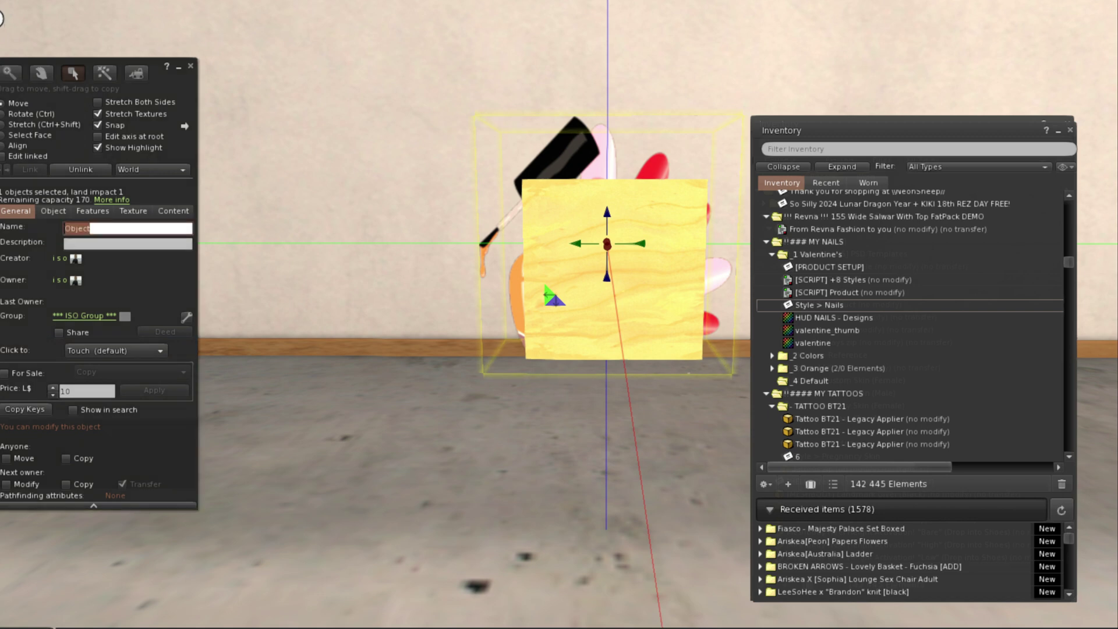
pyautogui.write('Nail Design - Valentine (Legacy')
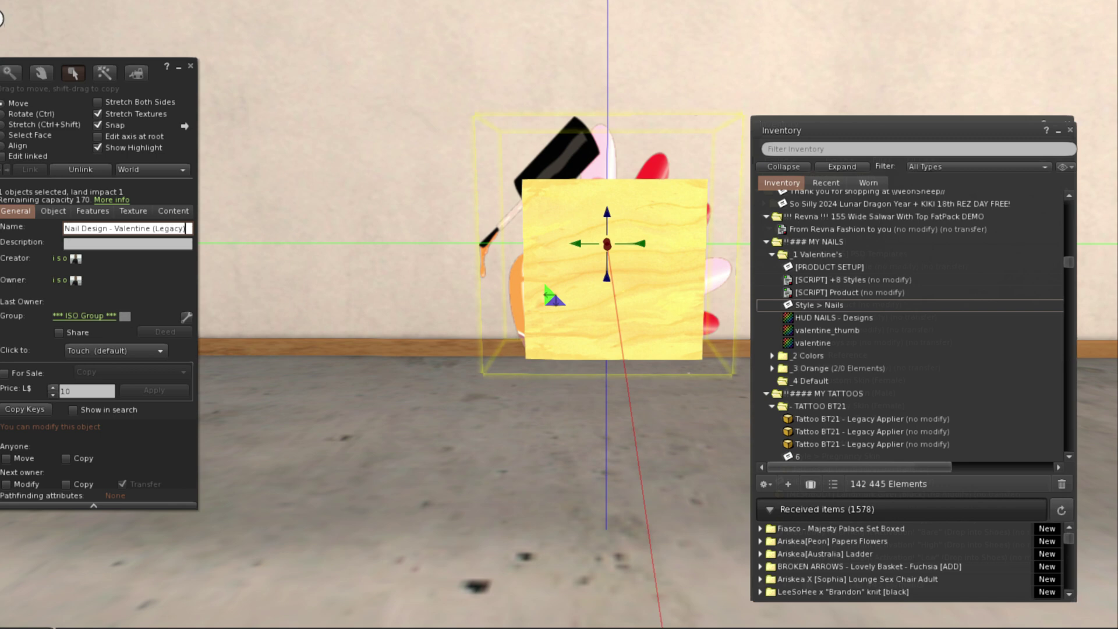
pyautogui.hotkey('ctrl', 'a')
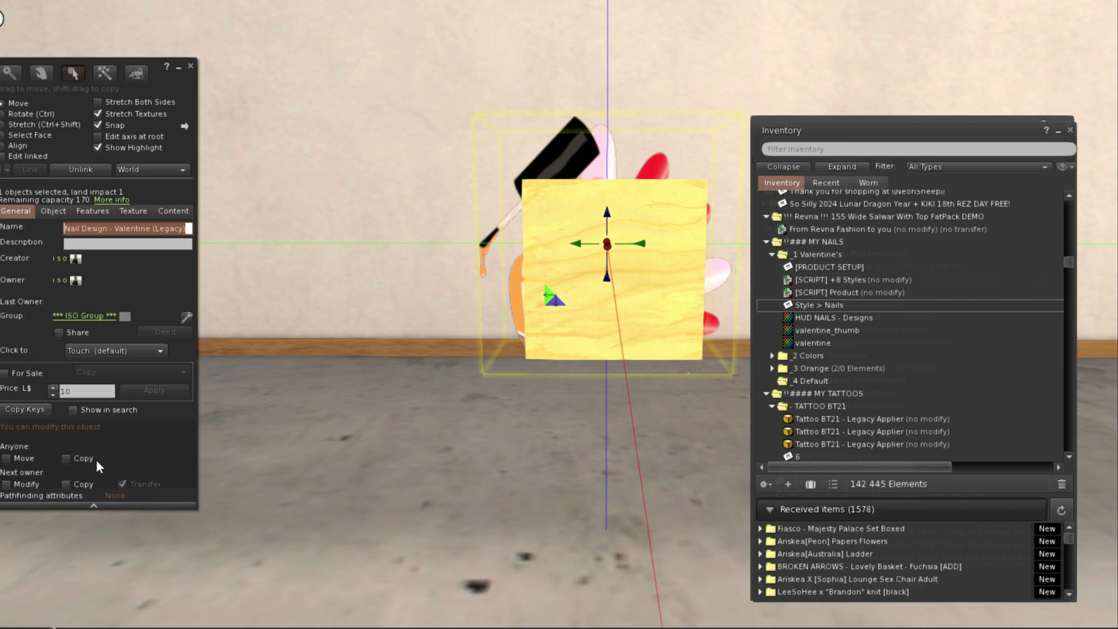
pyautogui.click(65, 484)
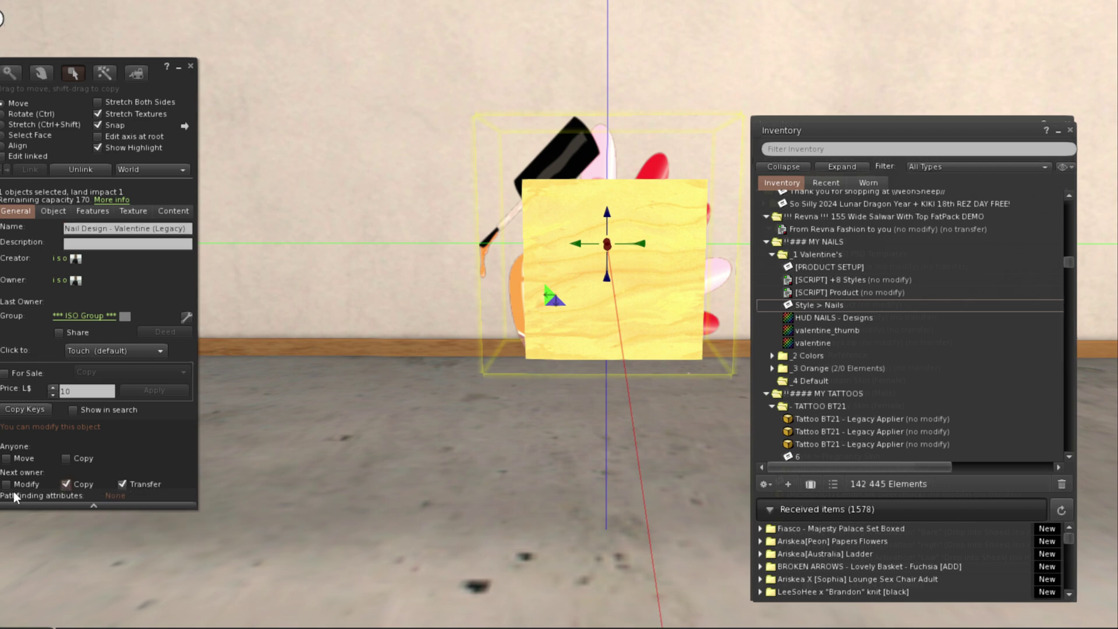
pyautogui.click(124, 483)
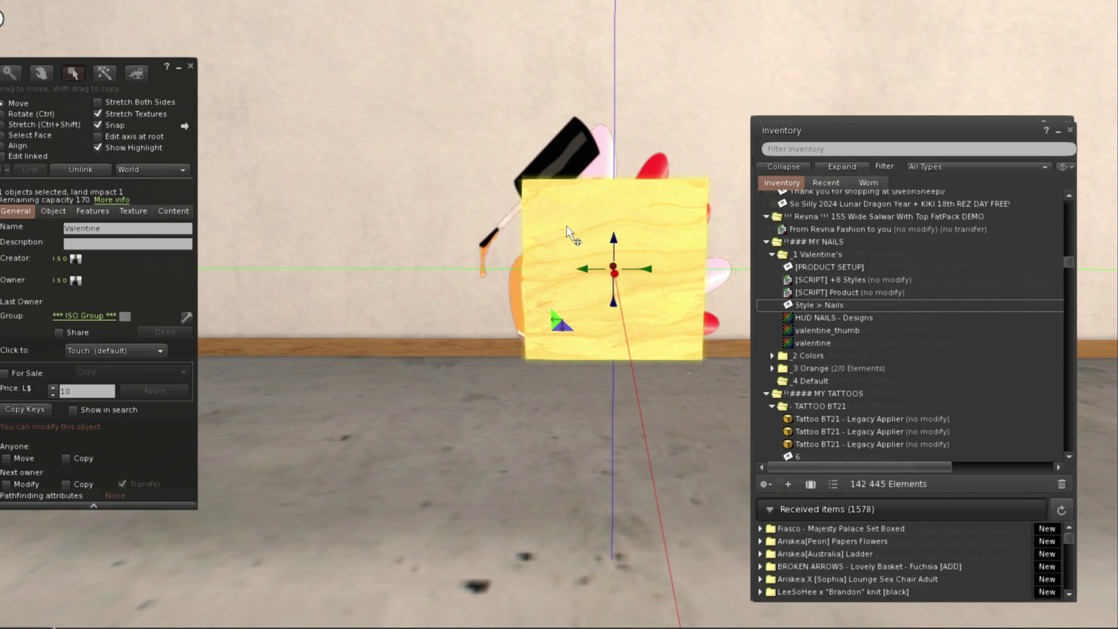
# - Link the wooden box to the nail design panel as root and apply the transparent texture to the linked box alone
pyautogui.keyDown('shift'); pyautogui.click(586, 142); pyautogui.keyUp('shift')
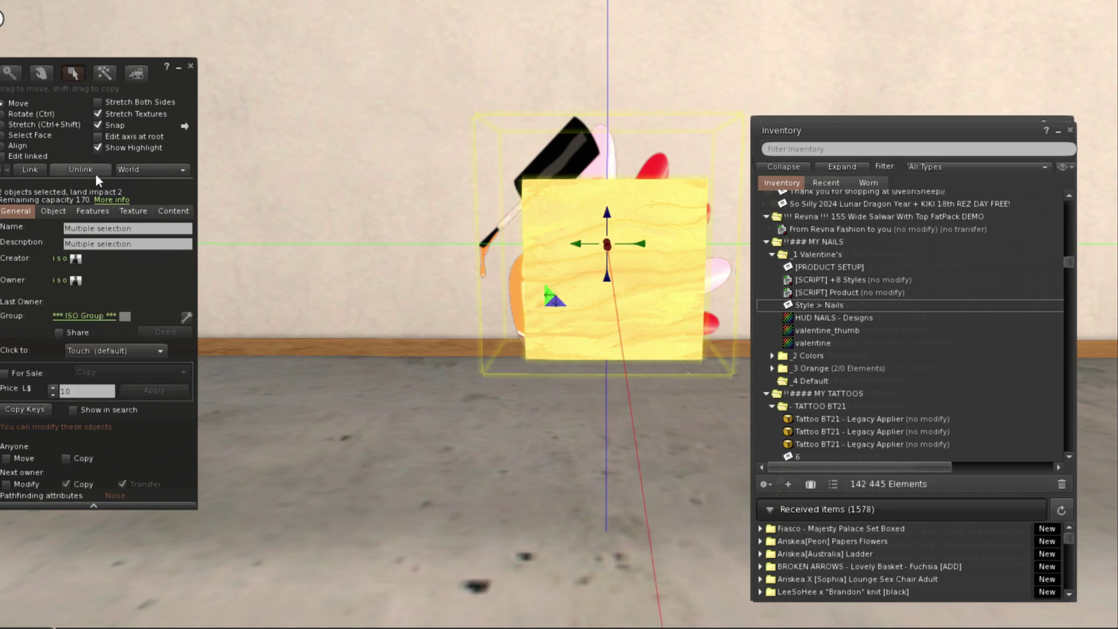
pyautogui.click(31, 169)
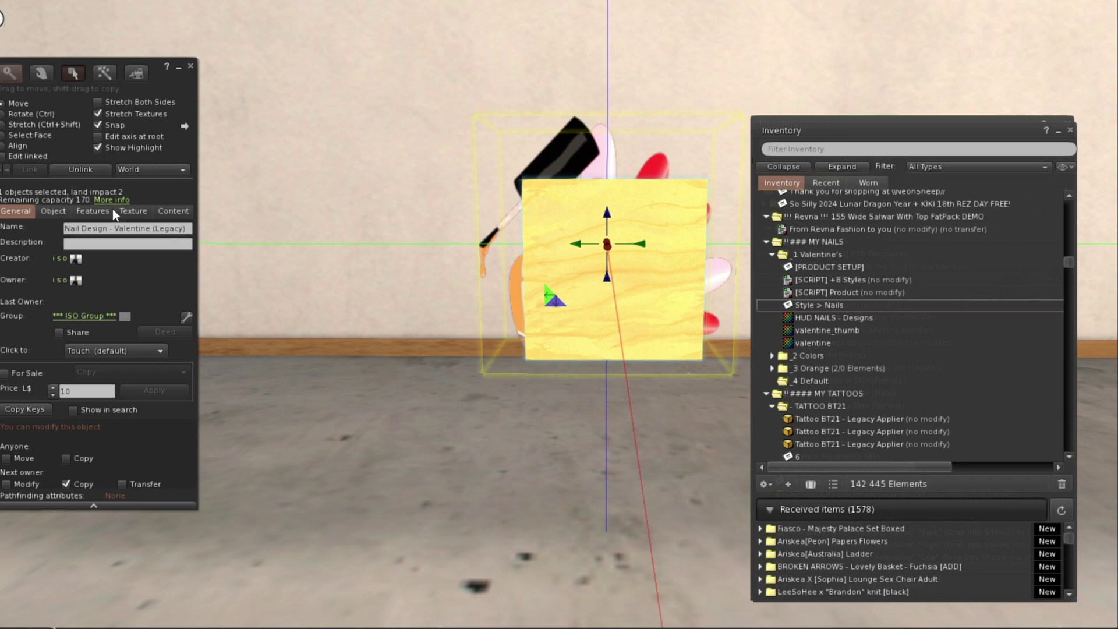
pyautogui.click(3, 156)
pyautogui.click(571, 284)
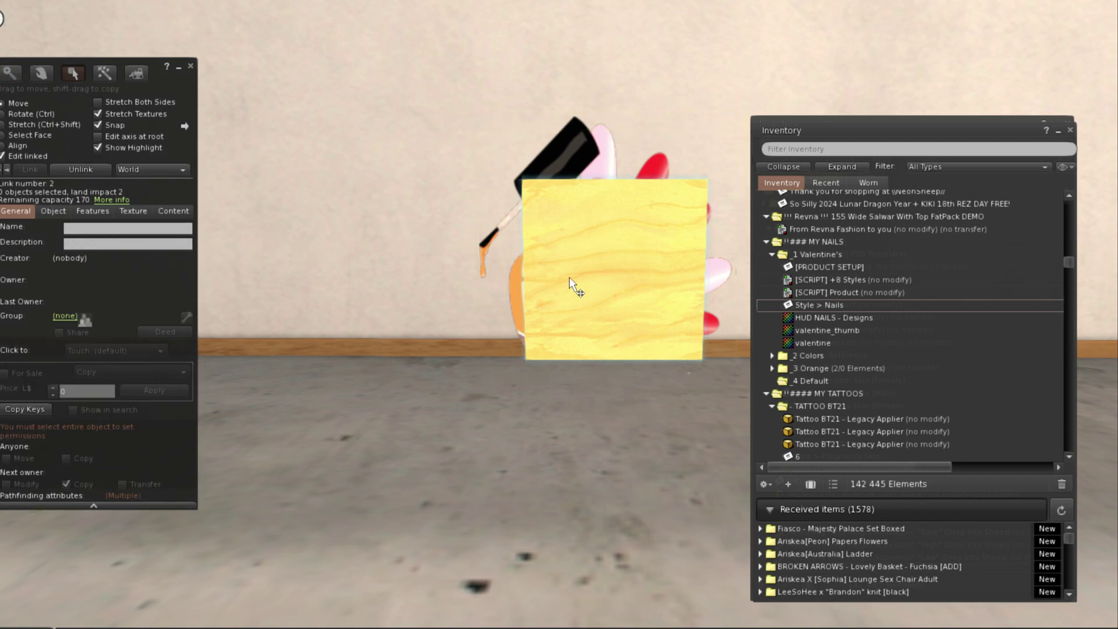
pyautogui.click(134, 214)
pyautogui.click(32, 321)
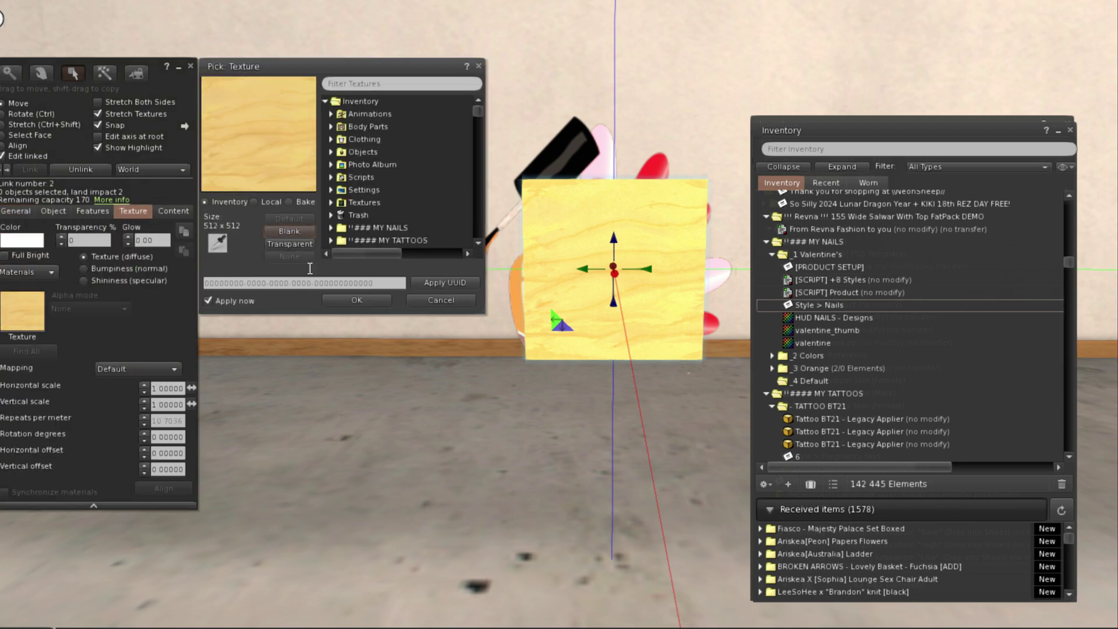
pyautogui.click(302, 243)
pyautogui.click(373, 299)
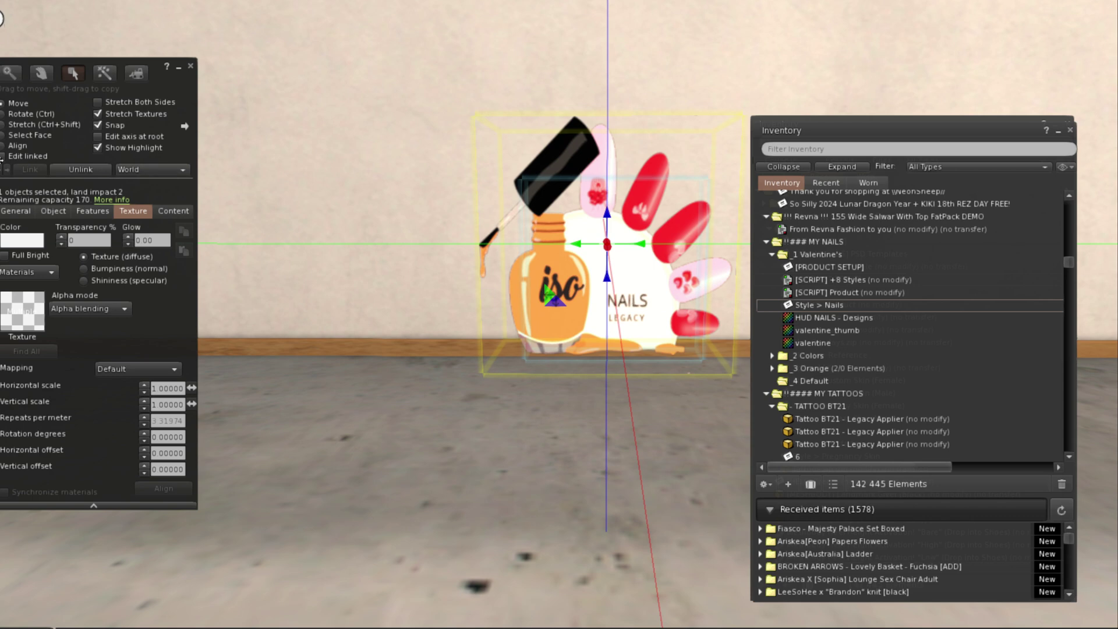
# - Add the [PRODUCT SETUP] and Style > Nails notecards from the _1 Valentine's folder to the linked HUD's contents
pyautogui.click(176, 214)
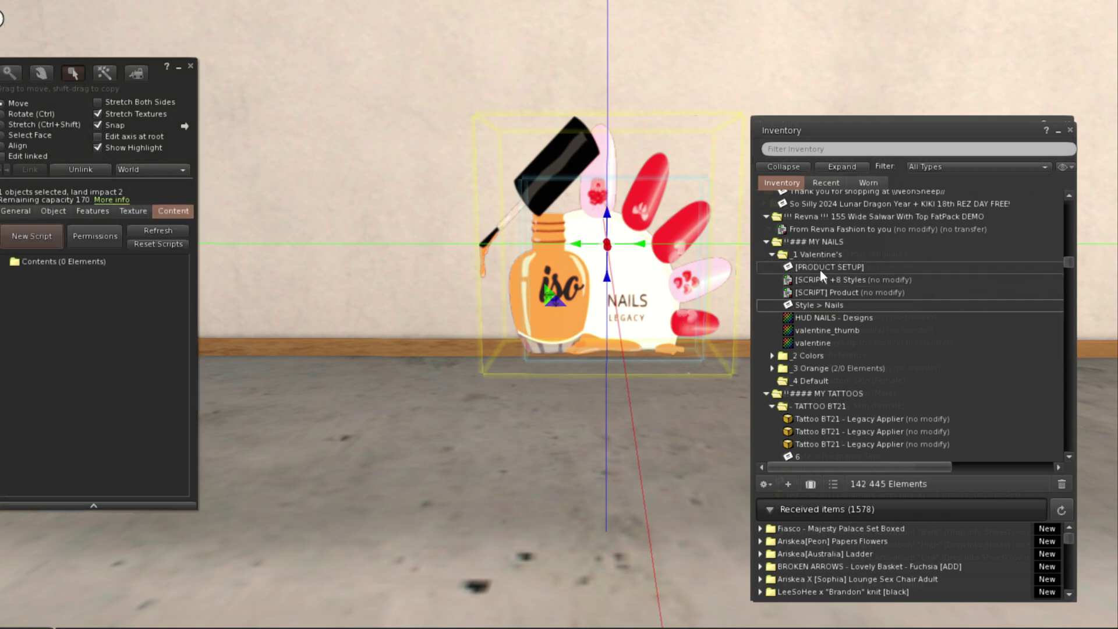
pyautogui.click(808, 257)
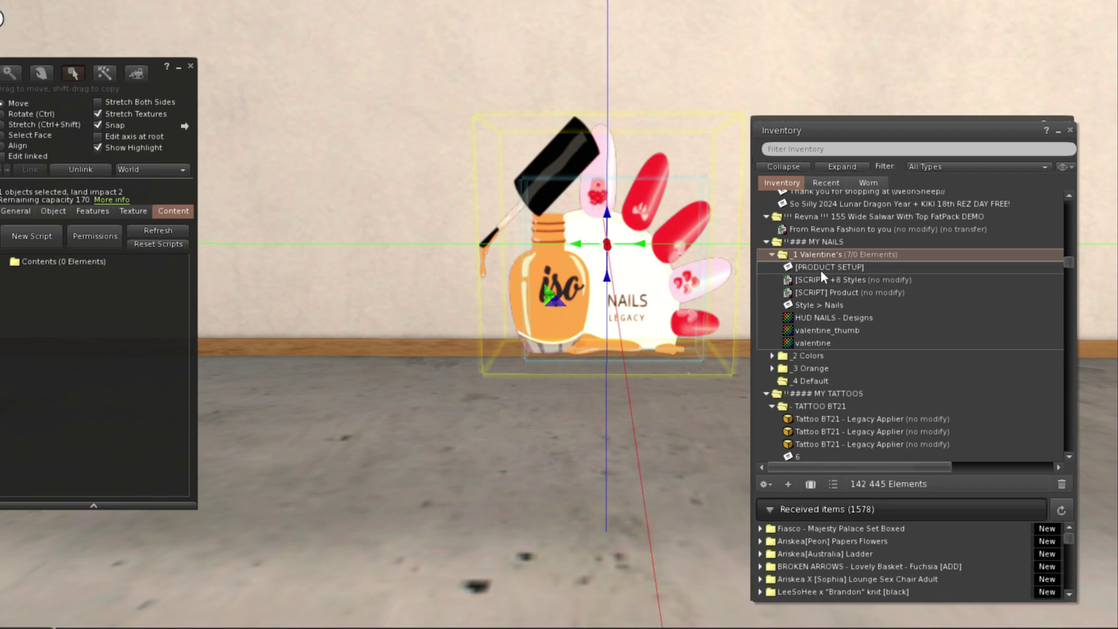
pyautogui.click(843, 266)
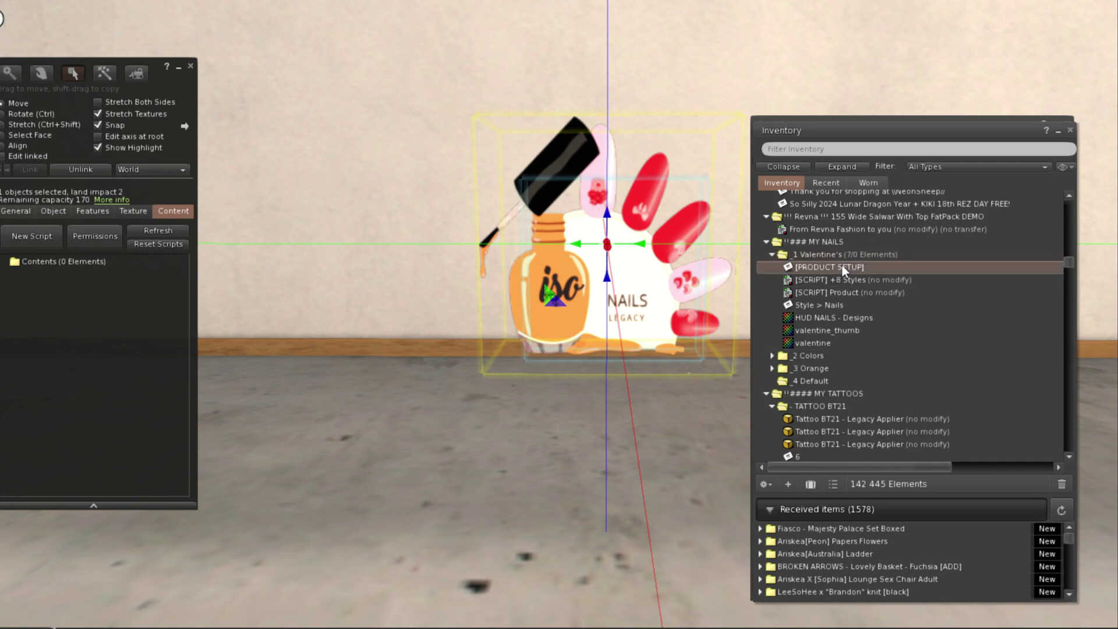
pyautogui.press('ctrl')
pyautogui.keyDown('ctrl'); pyautogui.click(833, 305); pyautogui.keyUp('ctrl')
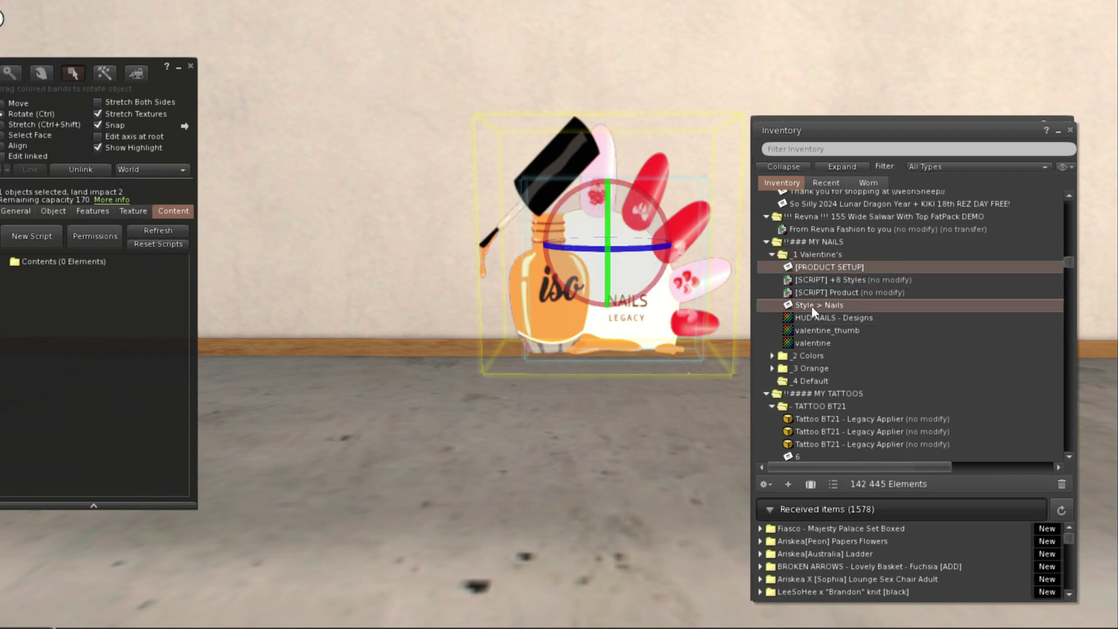
pyautogui.moveTo(833, 306); pyautogui.dragTo(56, 368)
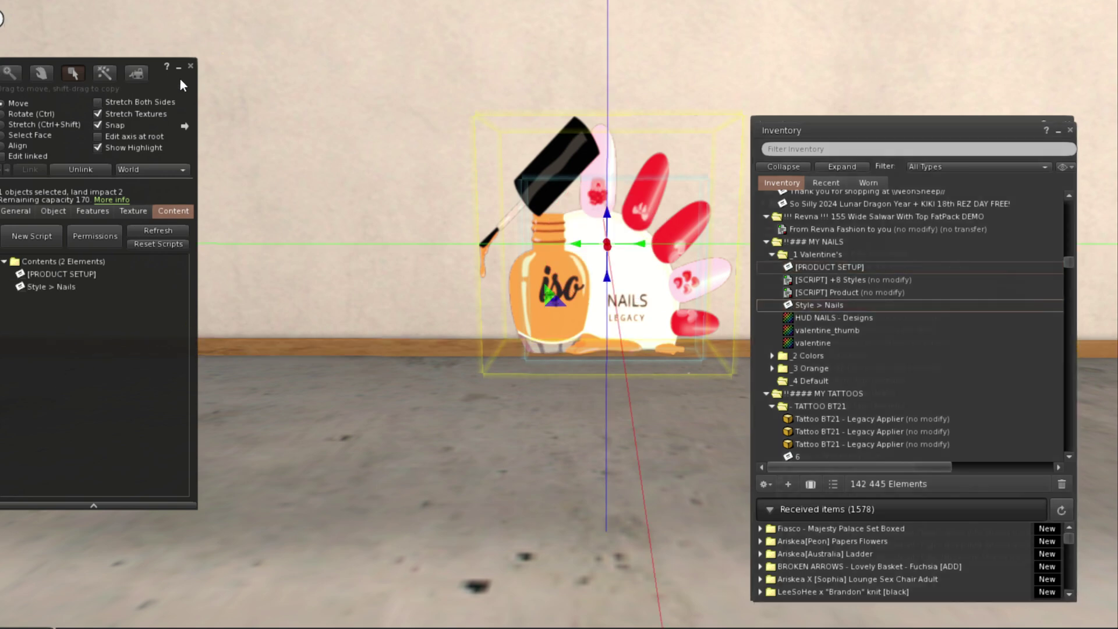
# - Add the [SCRIPT] +8 Styles and [SCRIPT] Product scripts to the linked HUD's contents
pyautogui.moveTo(158, 74); pyautogui.dragTo(366, 95)
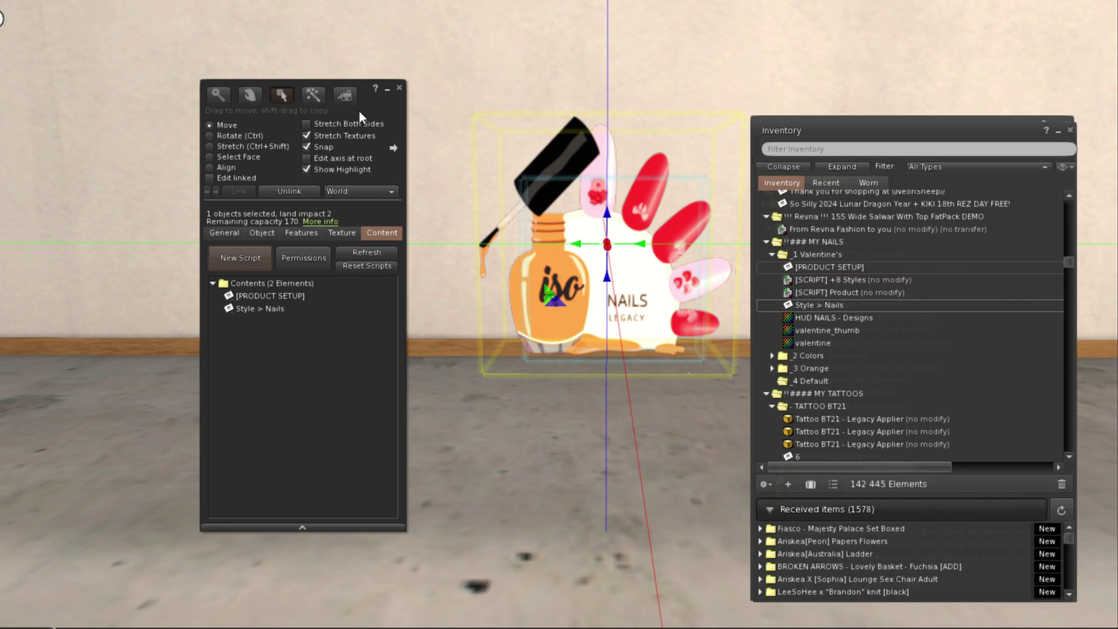
pyautogui.click(848, 279)
pyautogui.keyDown('ctrl'); pyautogui.click(848, 293); pyautogui.keyUp('ctrl')
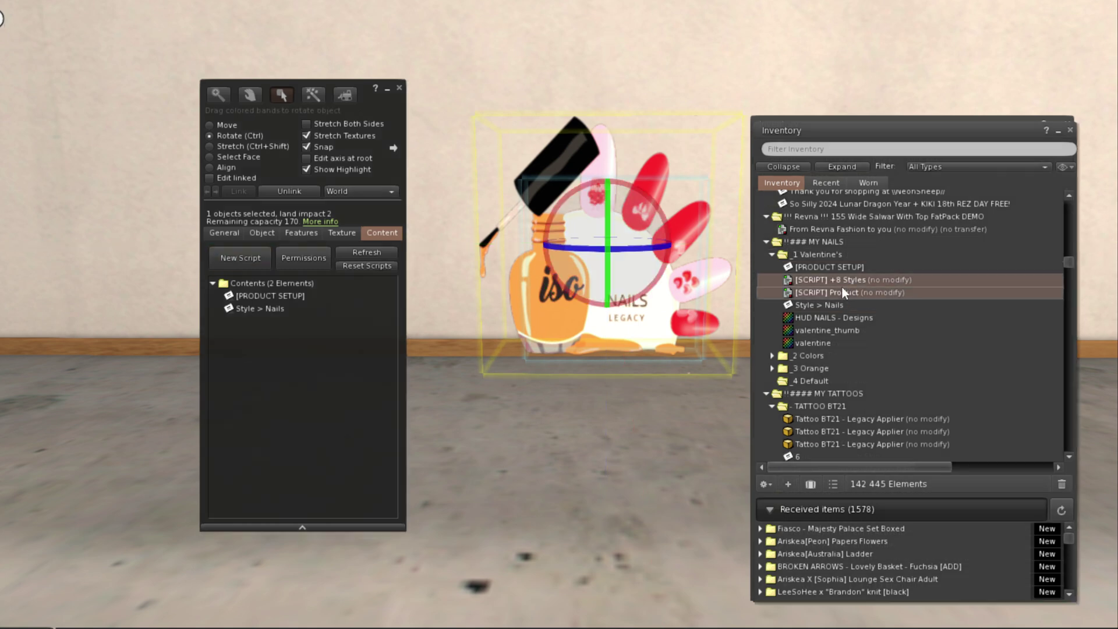
pyautogui.moveTo(850, 293); pyautogui.dragTo(268, 381)
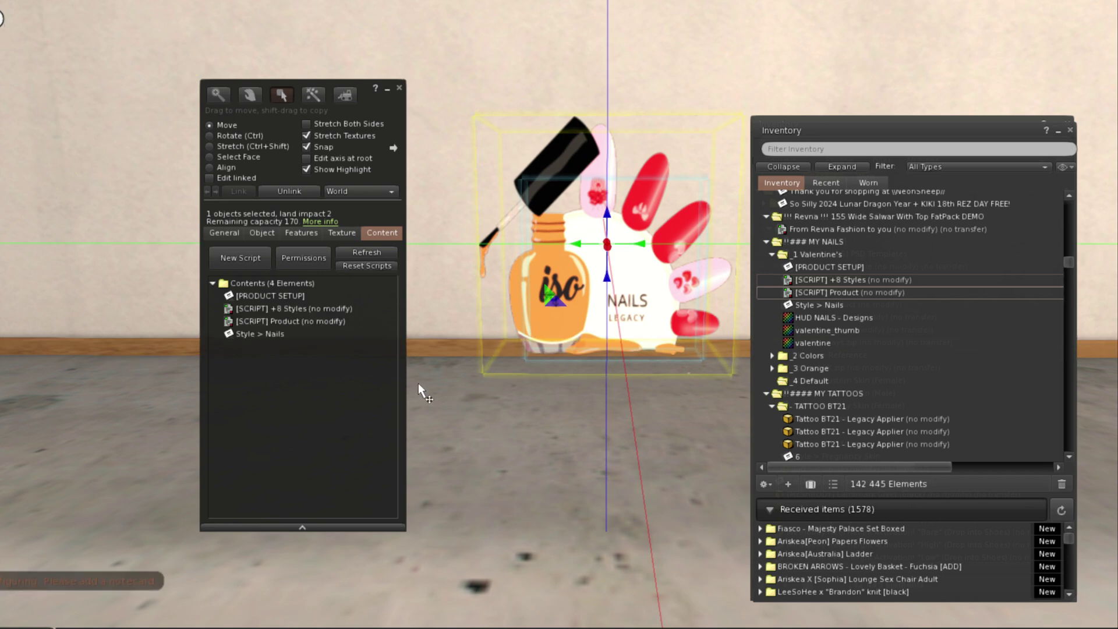
# - Review the HUD's notecard configuration messages in the chat history and stop editing the HUD
pyautogui.hotkey('ctrl', 'h')
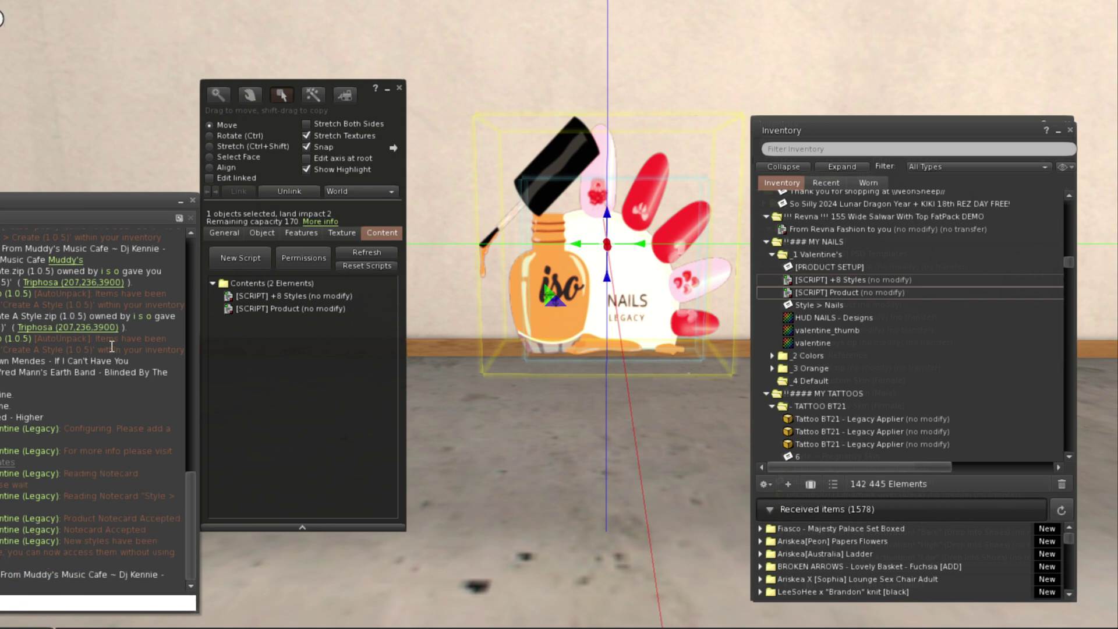
pyautogui.click(193, 200)
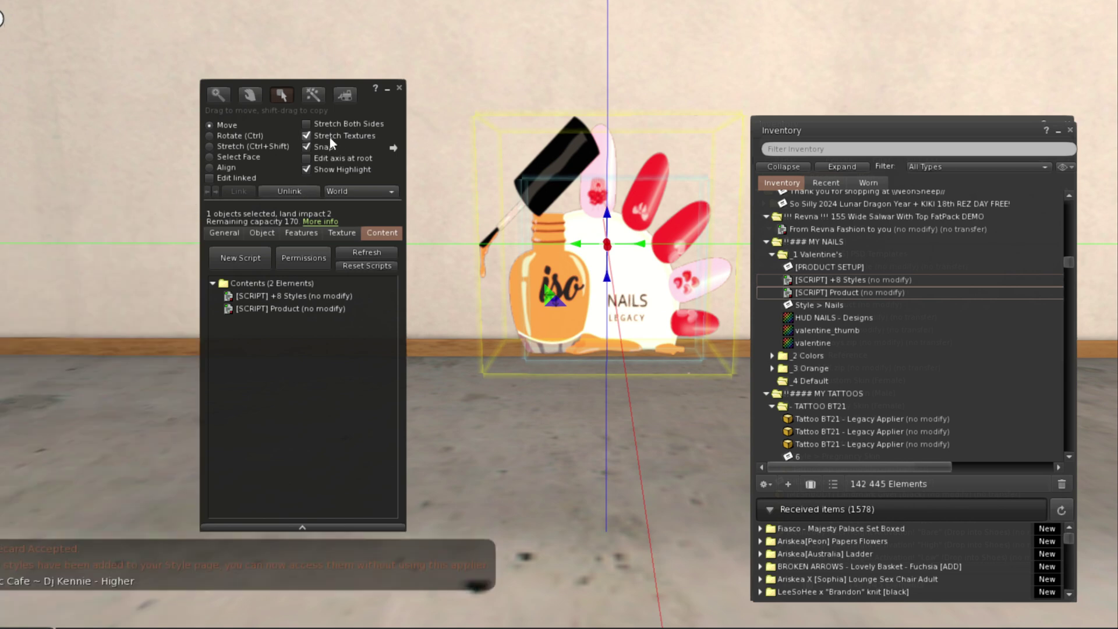
pyautogui.click(399, 87)
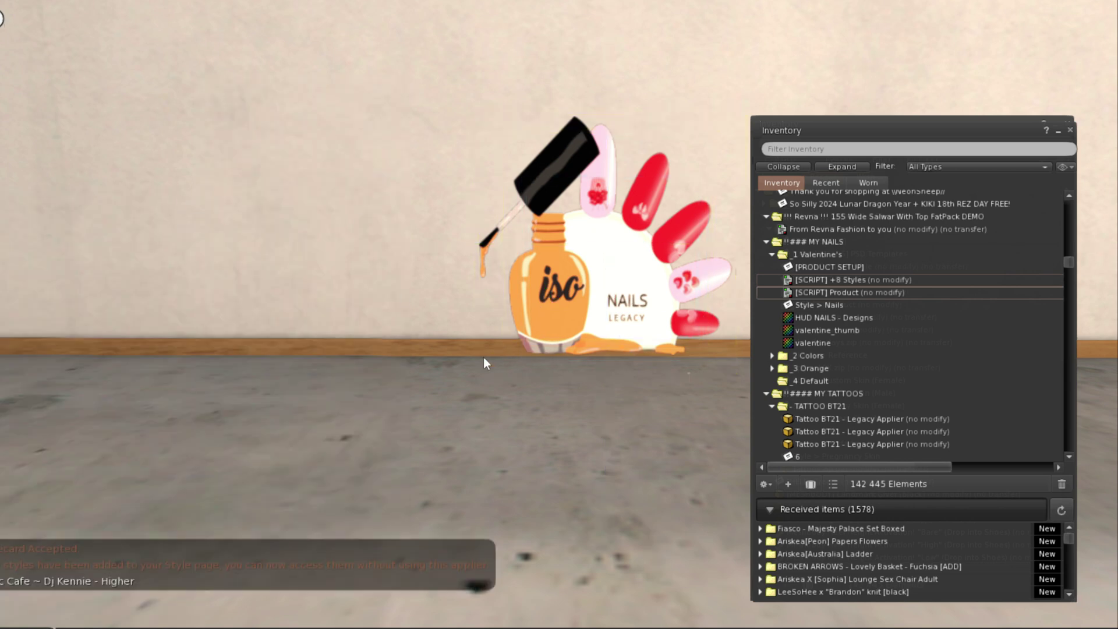
# - Reopen the HUD for editing and disallow transfer for the next owner of its [SCRIPT] +8 Styles script
pyautogui.rightClick(597, 236)
pyautogui.click(629, 266)
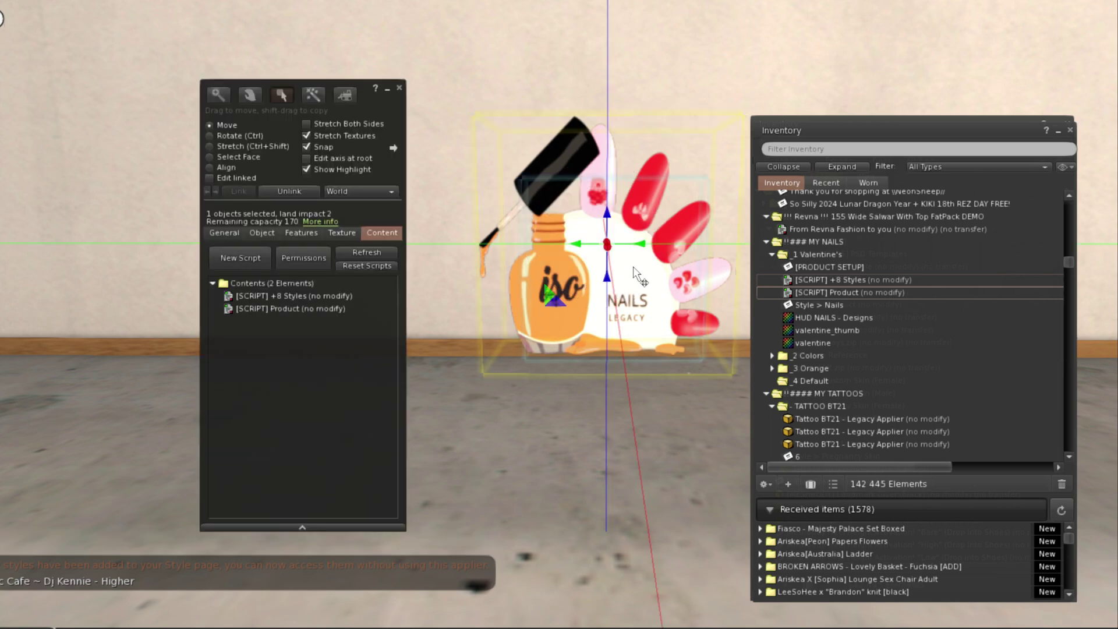
pyautogui.rightClick(311, 295)
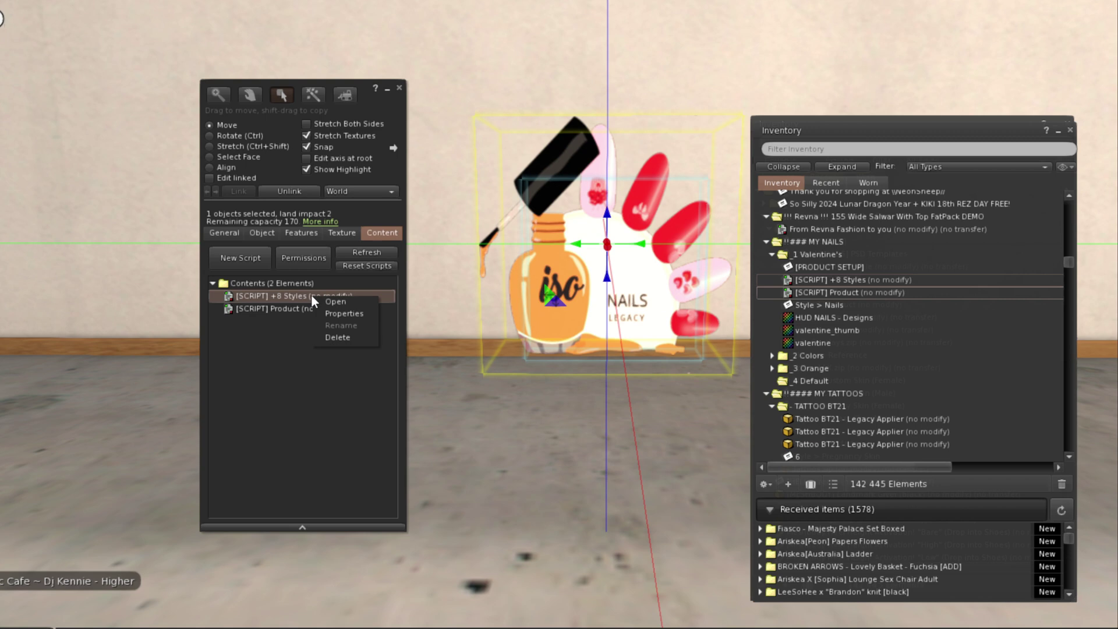
pyautogui.click(360, 314)
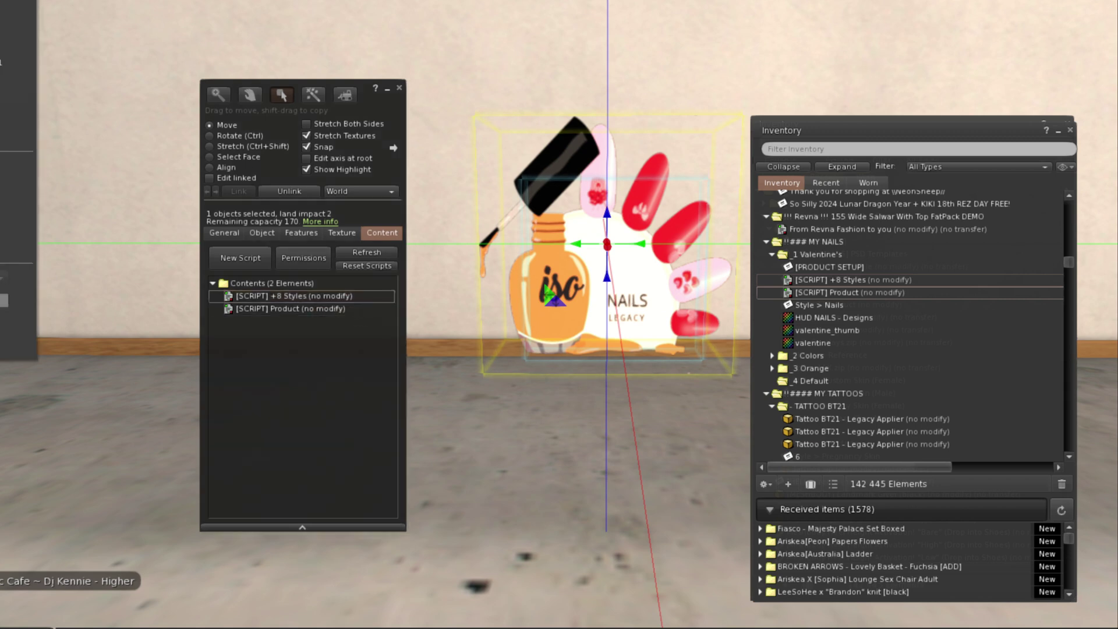
pyautogui.moveTo(0, 0); pyautogui.dragTo(157, 138)
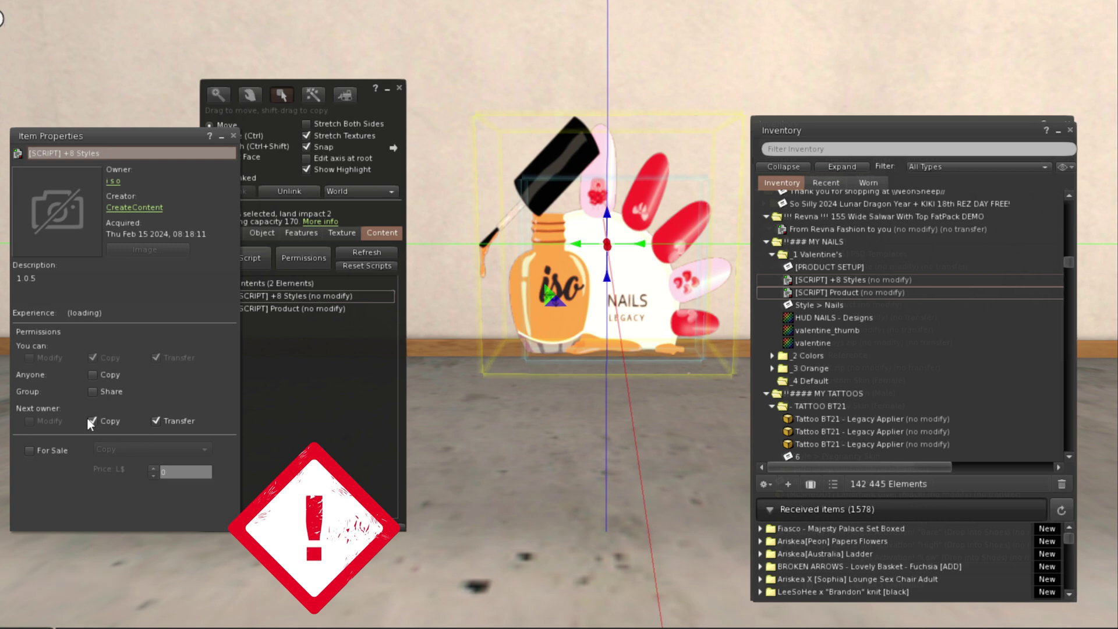
pyautogui.click(157, 421)
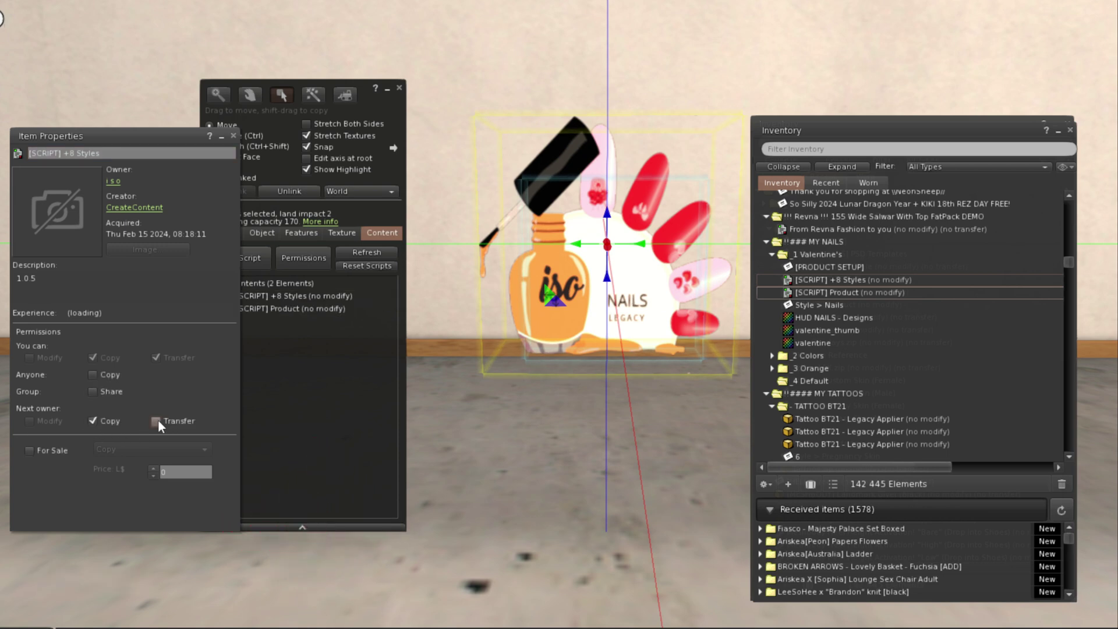
pyautogui.click(233, 136)
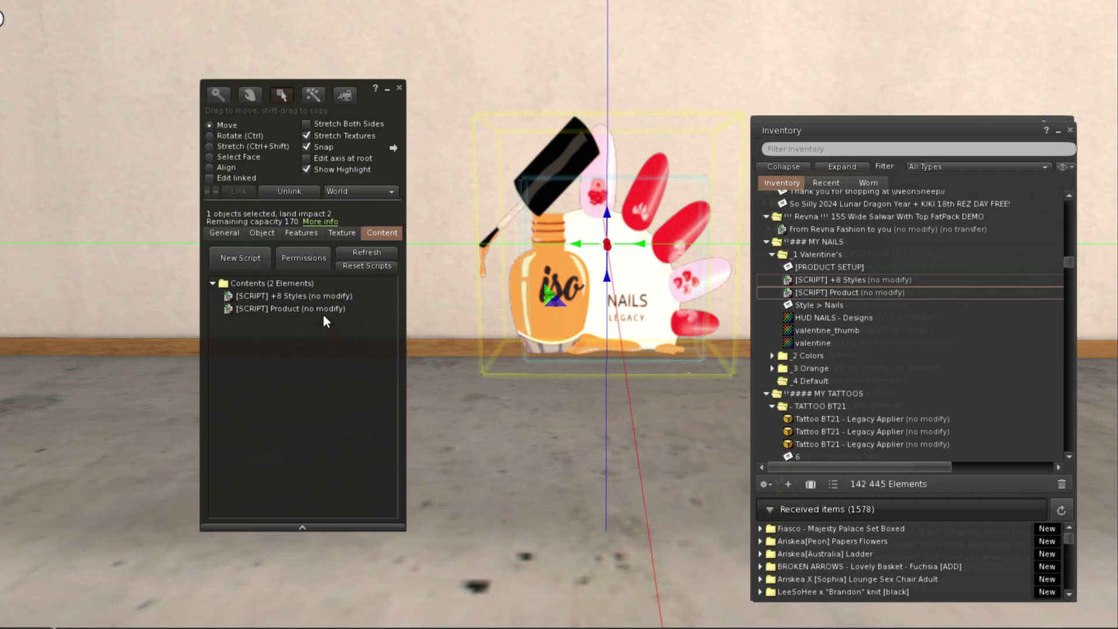
# - Disallow transfer for the next owner of the HUD's [SCRIPT] Product script, keeping copy allowed
pyautogui.rightClick(318, 306)
pyautogui.click(344, 321)
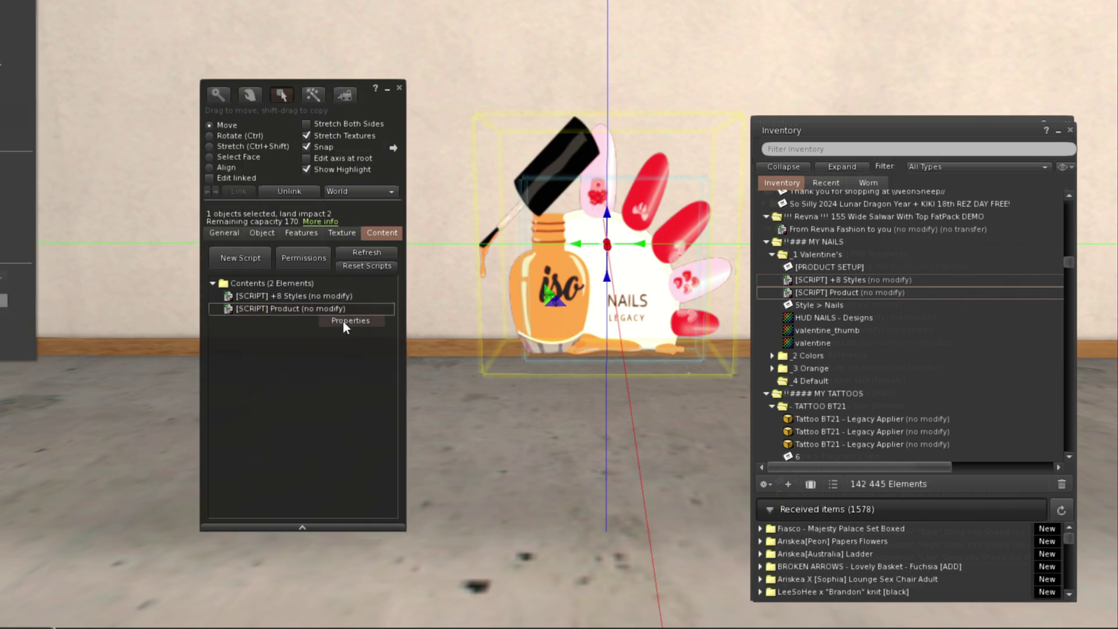
pyautogui.moveTo(117, 149); pyautogui.dragTo(149, 153)
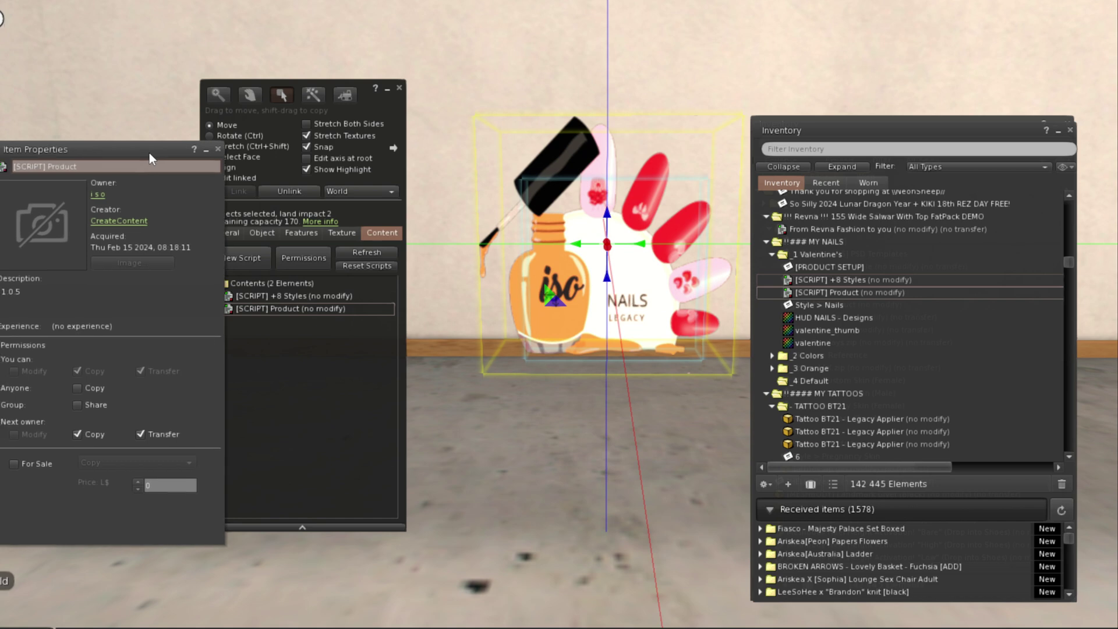
pyautogui.click(141, 434)
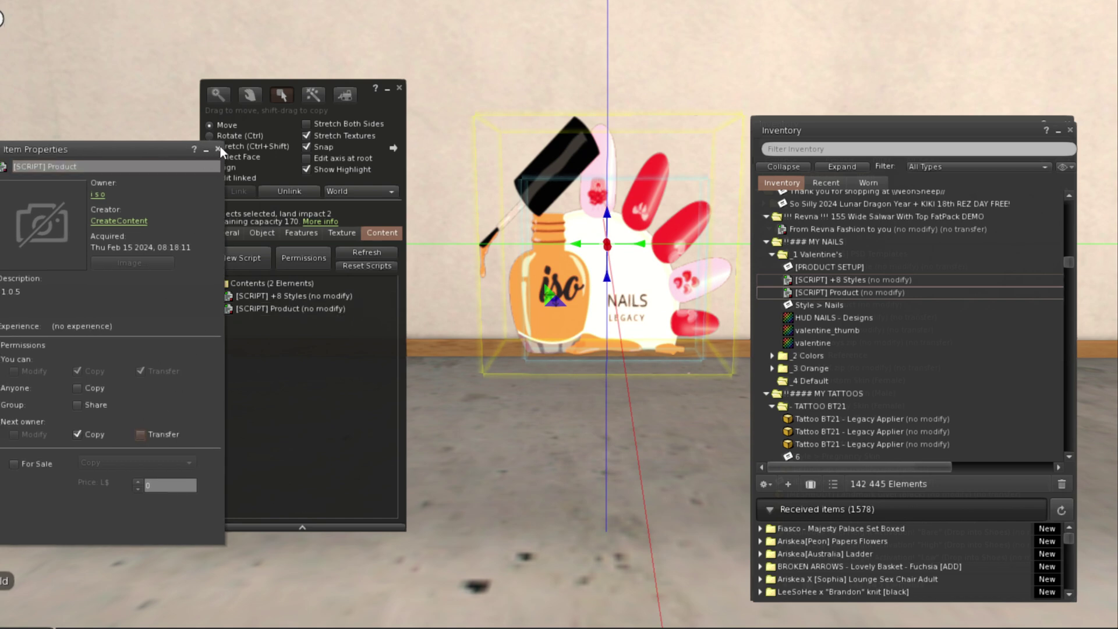
pyautogui.click(219, 149)
# - Check the HUD's general permissions, finish editing and take the HUD into the inventory
pyautogui.click(226, 233)
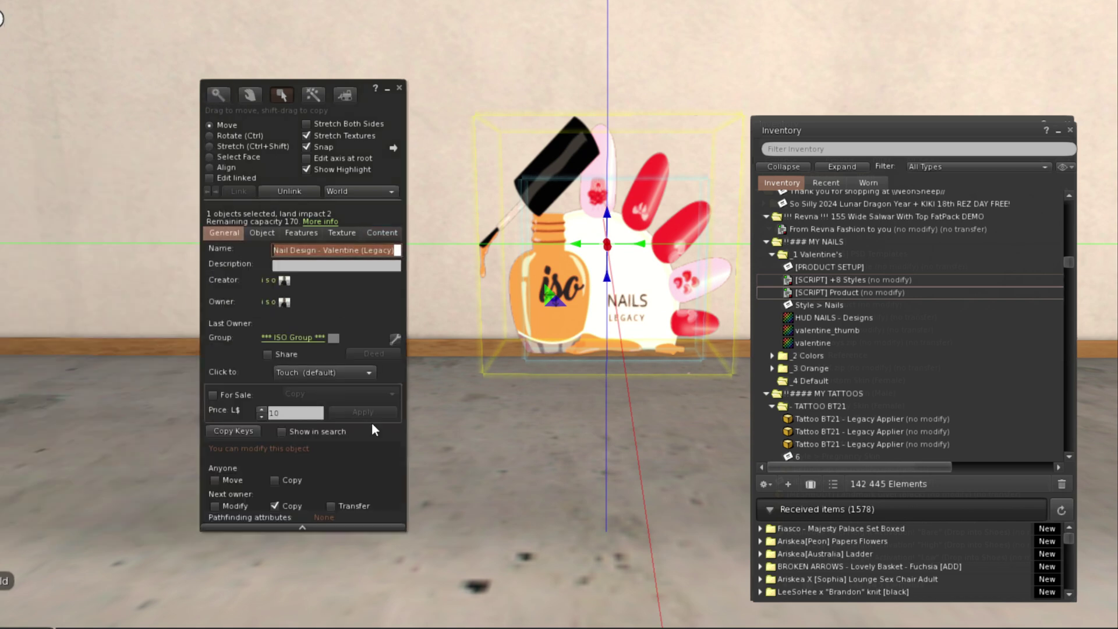
pyautogui.click(399, 88)
pyautogui.rightClick(565, 253)
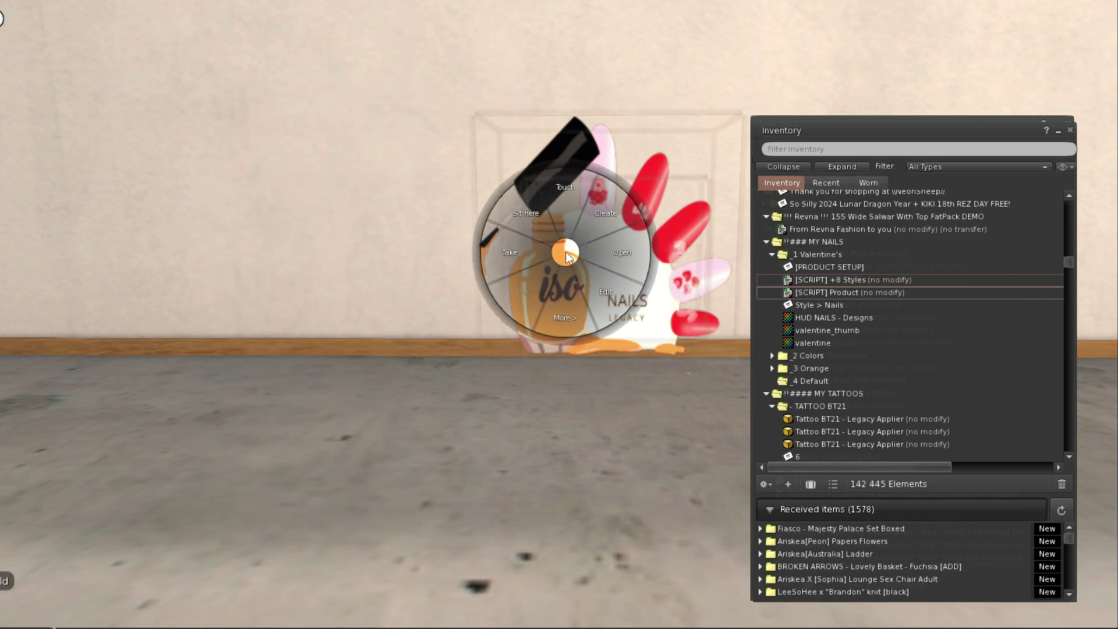
pyautogui.click(526, 255)
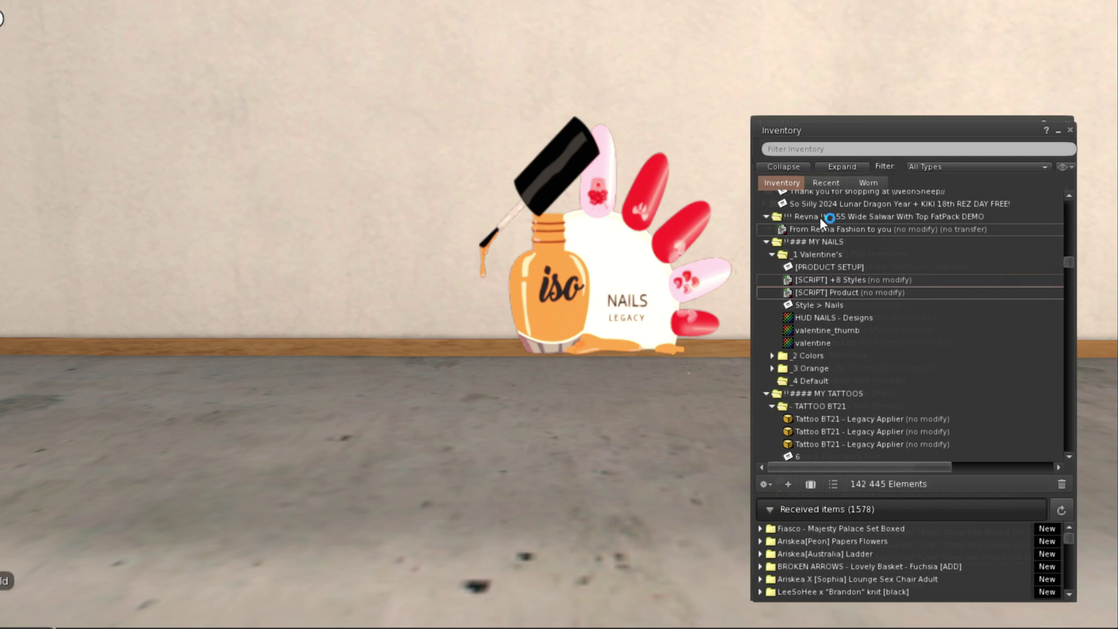
# - Move Nail Design - Valentine (Legacy) from the recent Objects items into the _1 Valentine's folder under MY NAILS
pyautogui.click(828, 181)
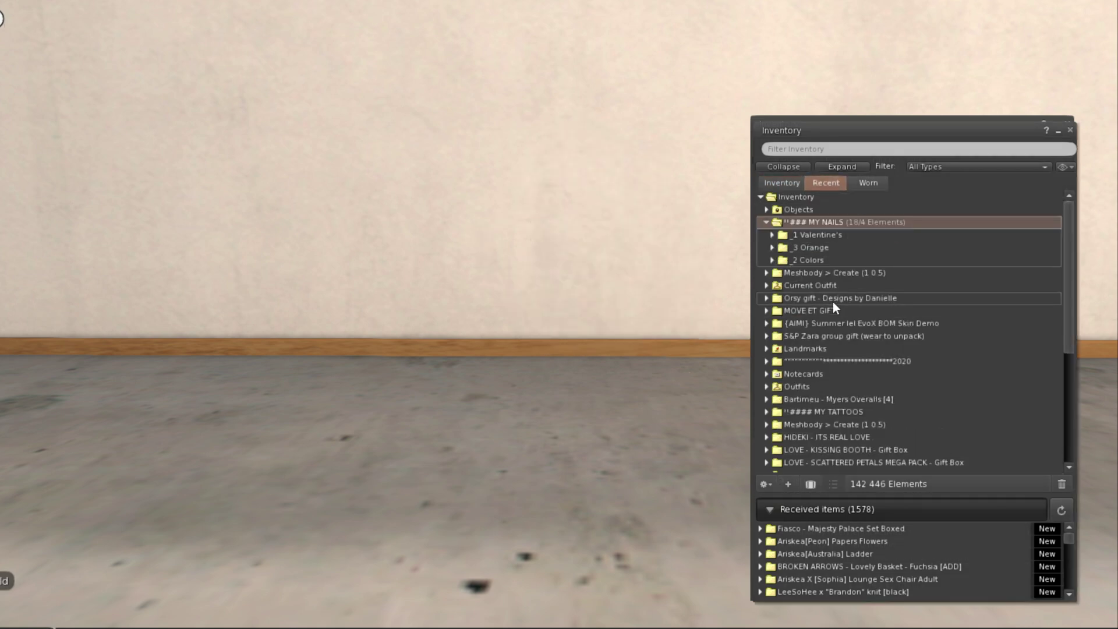
pyautogui.click(766, 209)
pyautogui.click(839, 261)
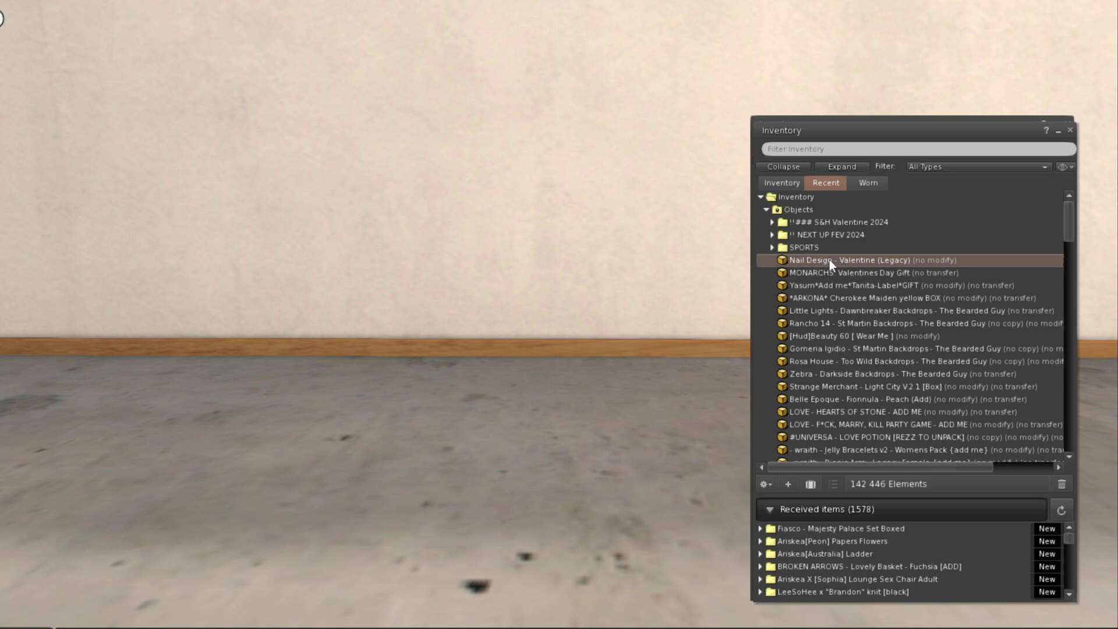
pyautogui.rightClick(834, 261)
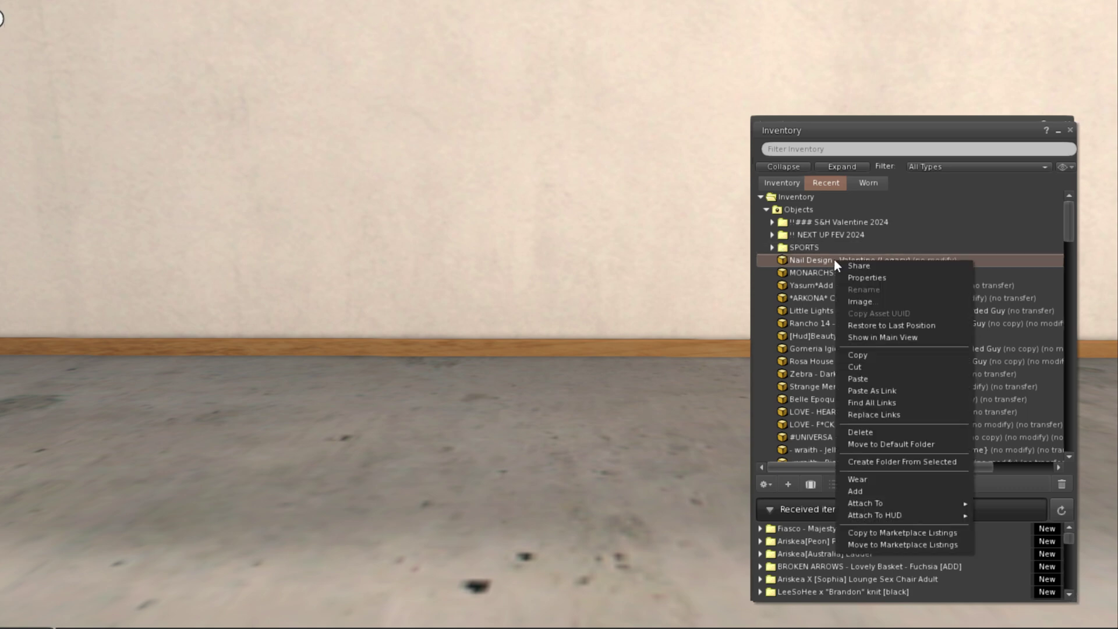
pyautogui.click(878, 366)
pyautogui.click(786, 186)
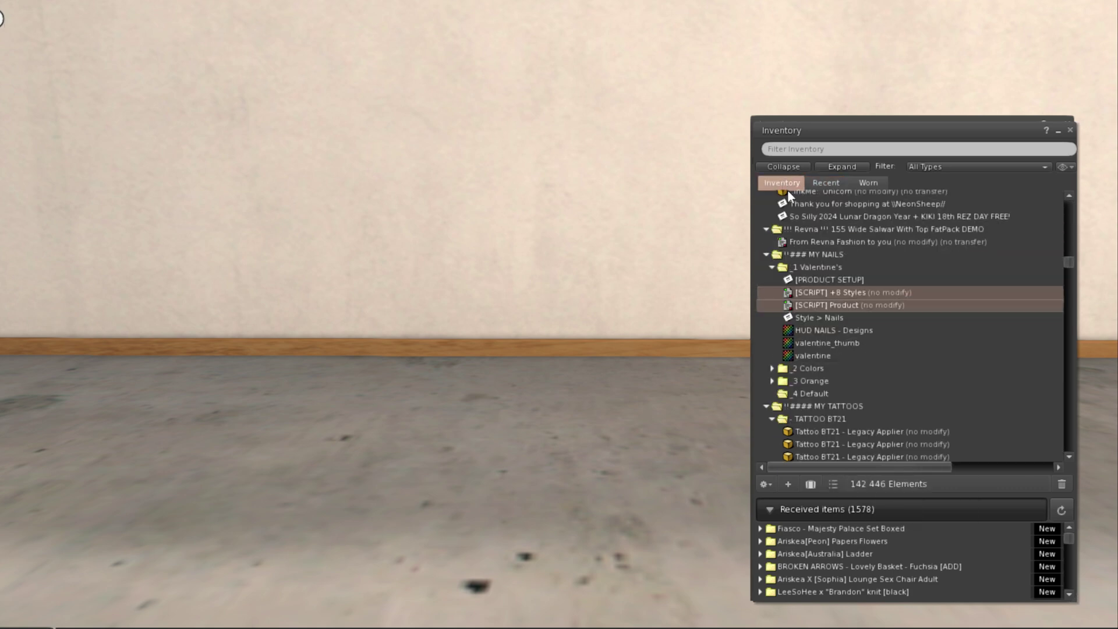
pyautogui.click(799, 281)
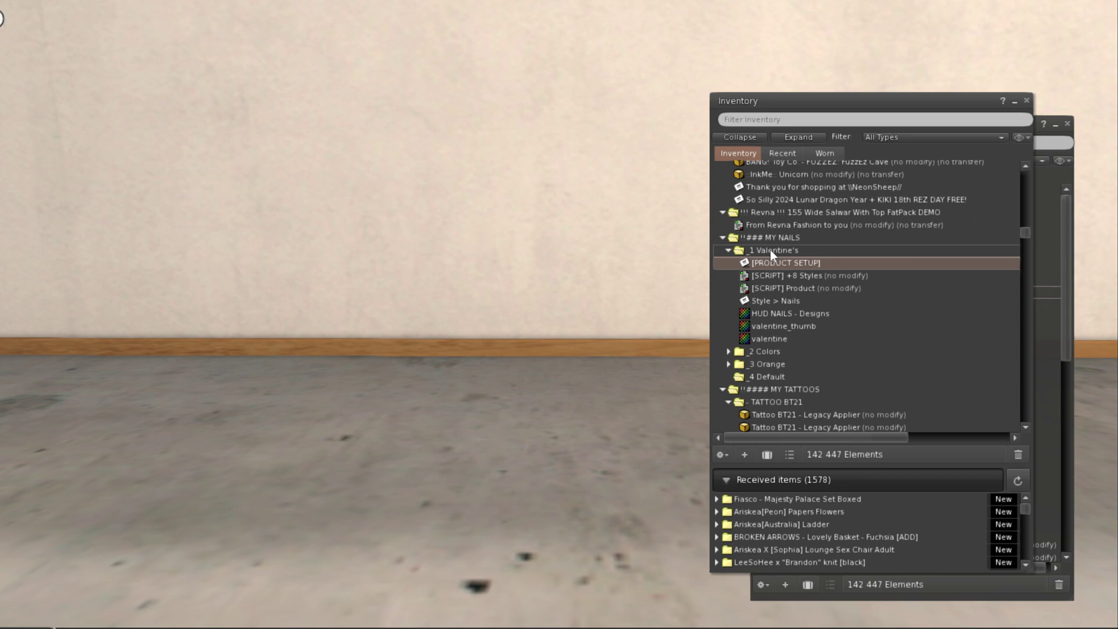
pyautogui.rightClick(776, 252)
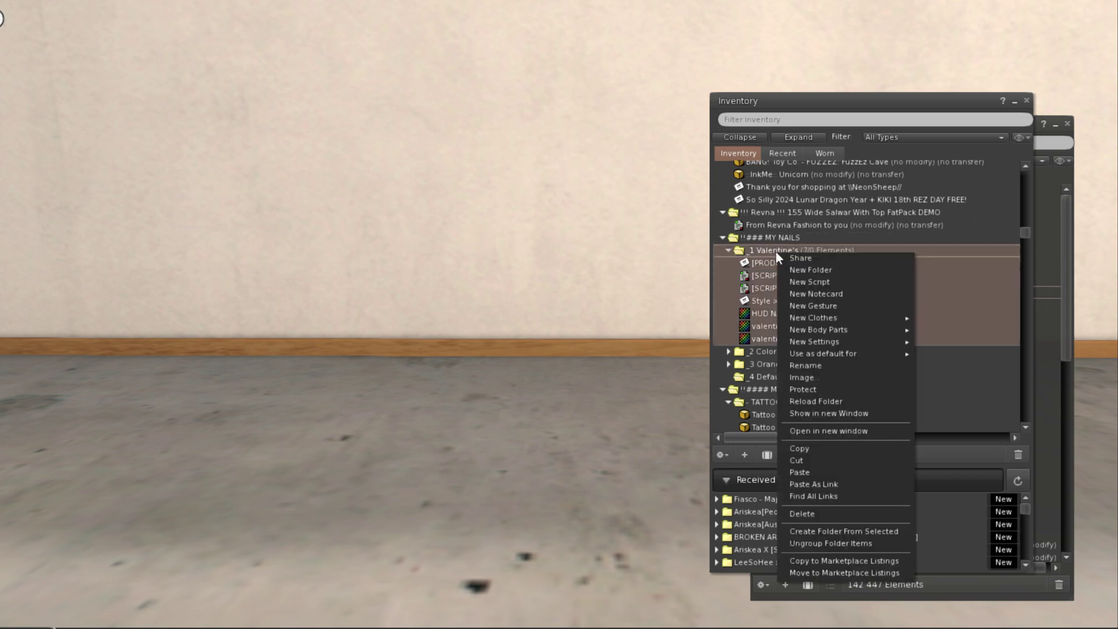
pyautogui.click(802, 470)
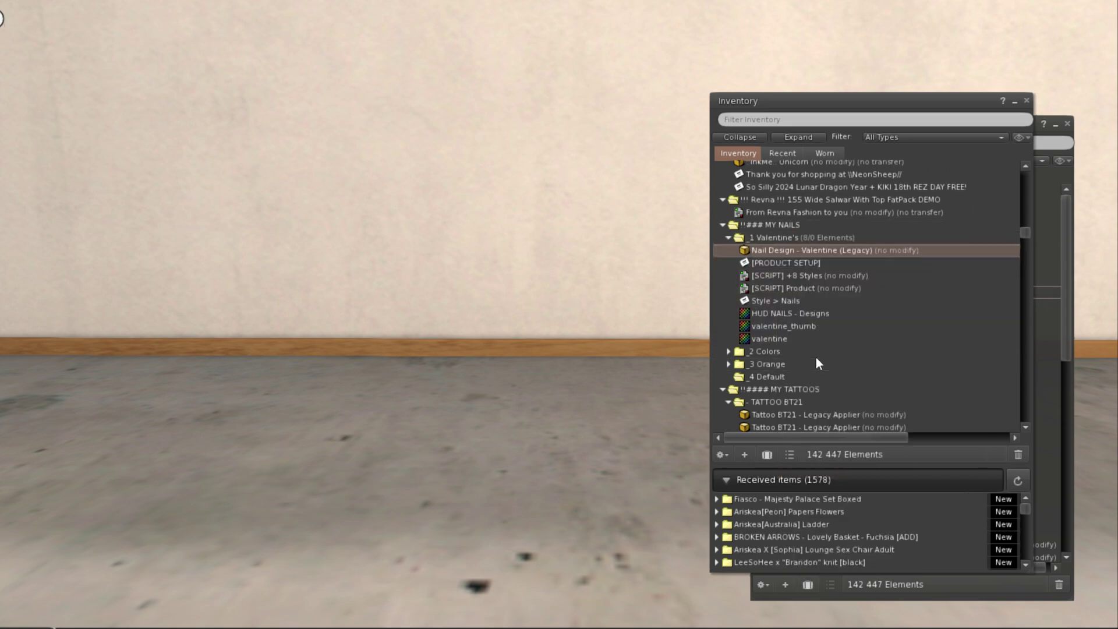
# - Attach Nail Design - Valentine (Legacy) to the Center HUD point
pyautogui.rightClick(795, 251)
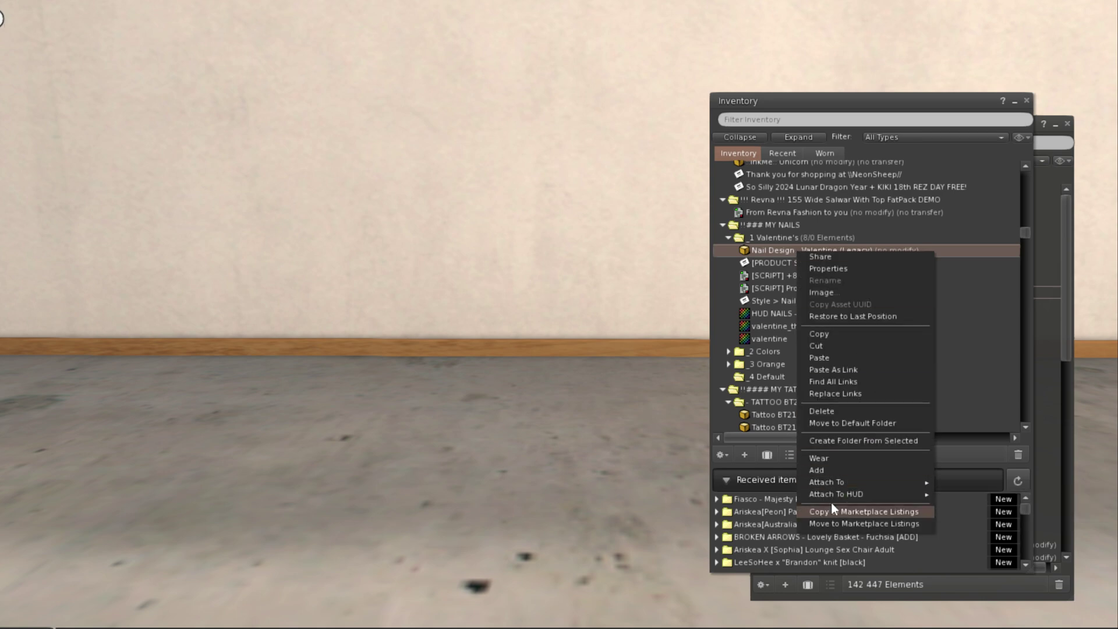
pyautogui.moveTo(826, 495)
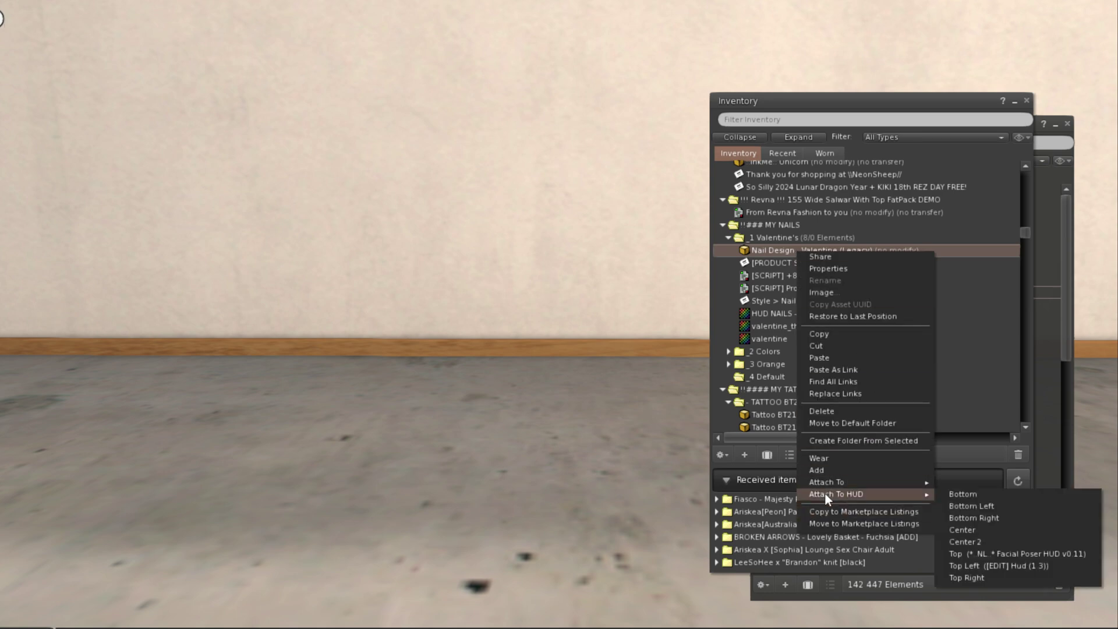
pyautogui.click(974, 531)
# - Move the worn nail HUD to the left side of the view and scale it down proportionally
pyautogui.rightClick(603, 337)
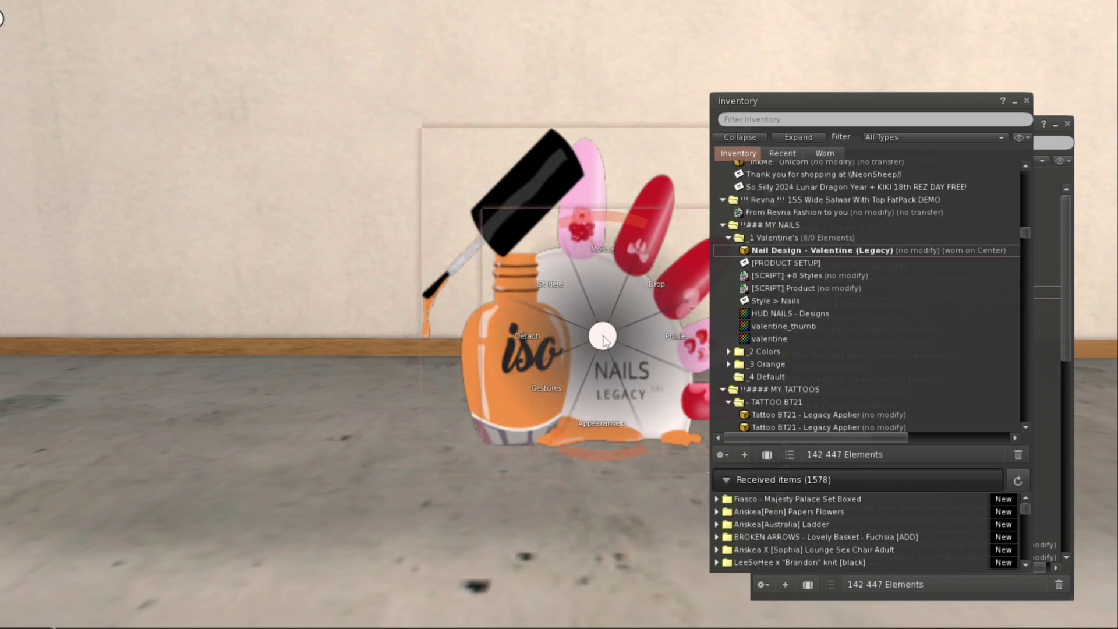
pyautogui.click(637, 372)
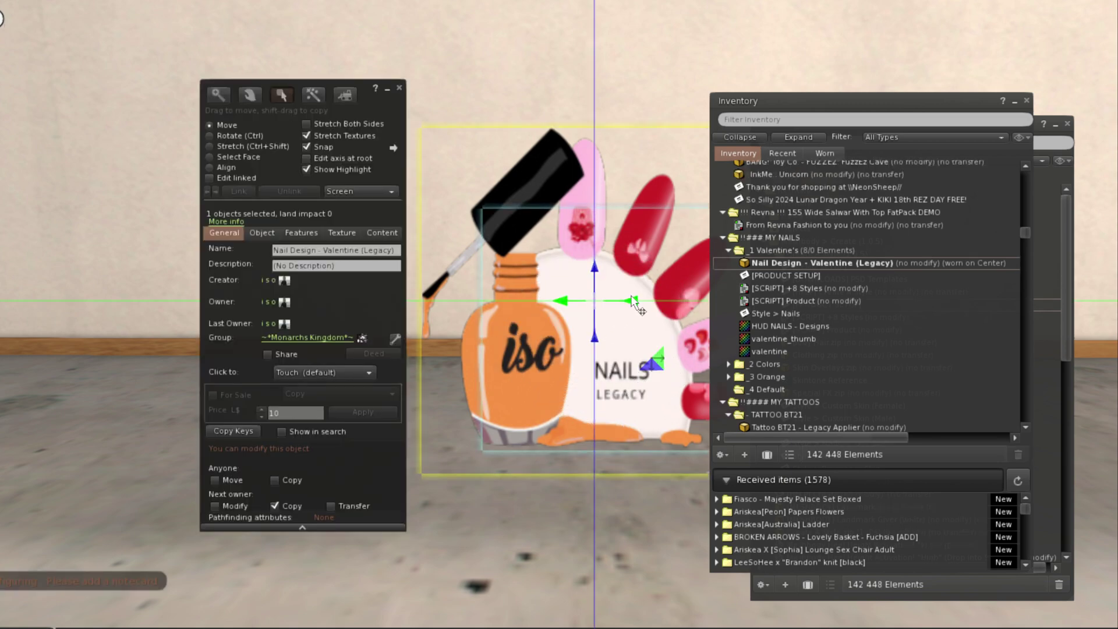
pyautogui.moveTo(632, 289); pyautogui.dragTo(227, 286)
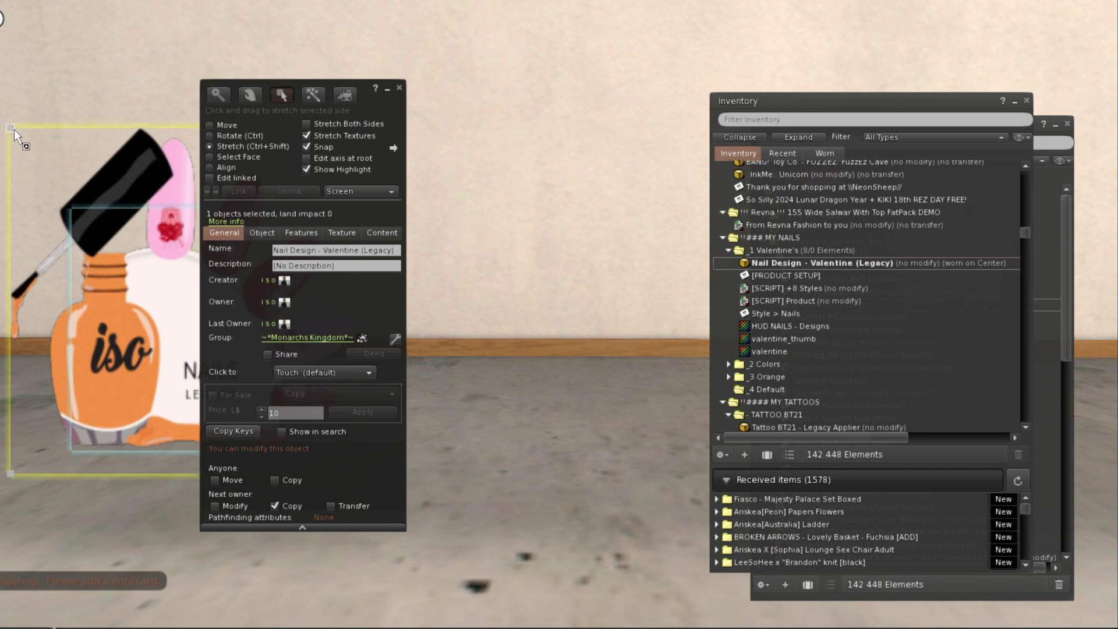
pyautogui.moveTo(14, 130); pyautogui.dragTo(125, 243)
pyautogui.click(399, 88)
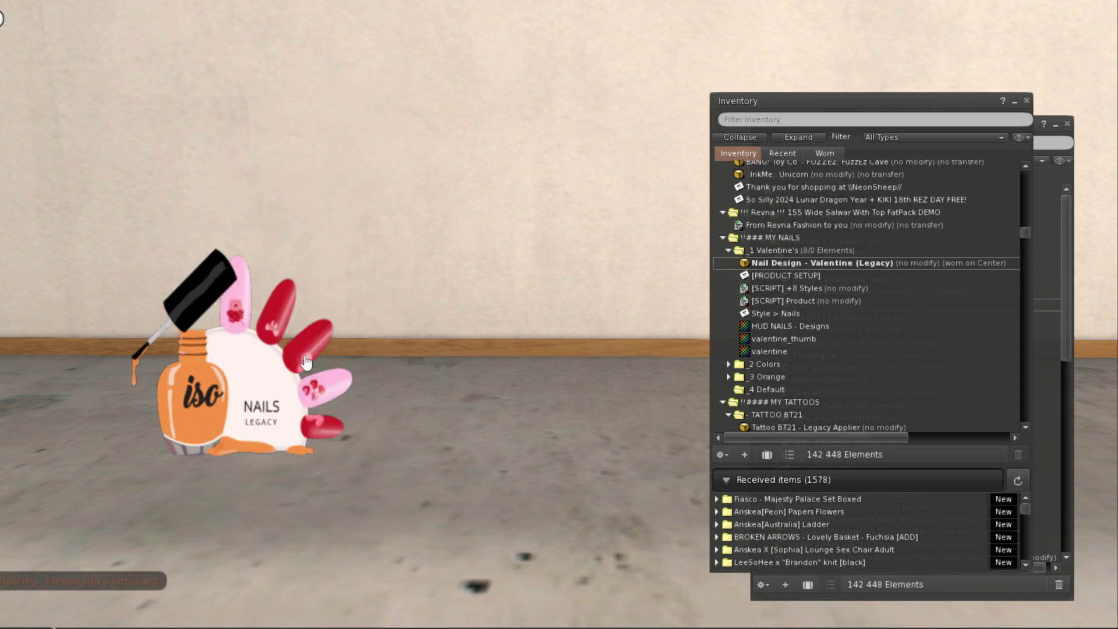
# - Reopen the worn HUD for editing and shift it horizontally against the left edge of the view
pyautogui.rightClick(260, 387)
pyautogui.click(301, 414)
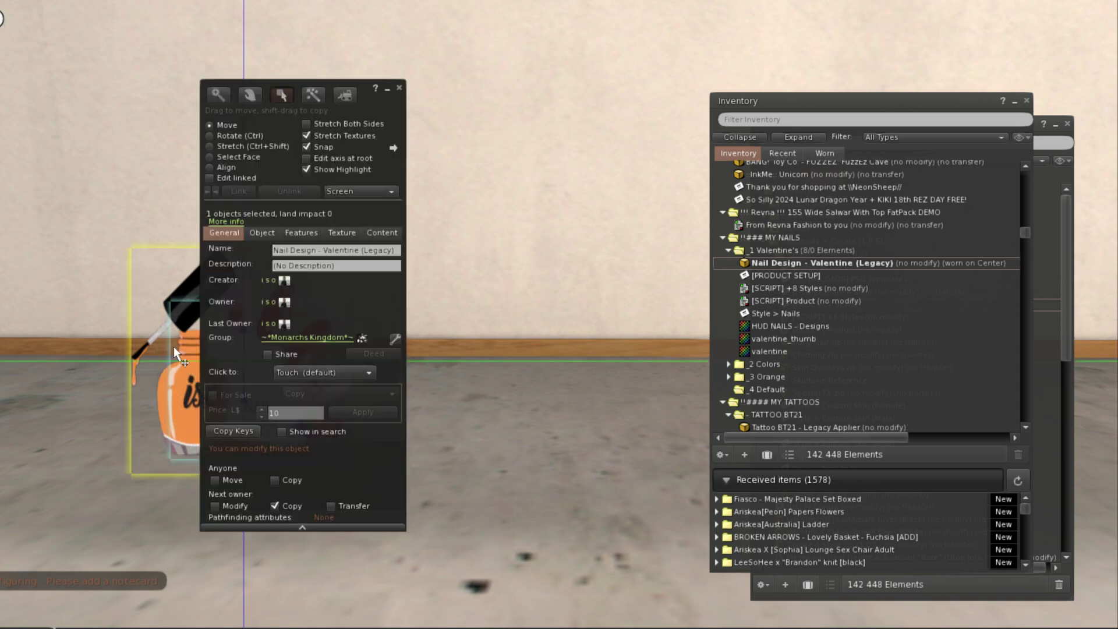
pyautogui.moveTo(361, 85); pyautogui.dragTo(586, 86)
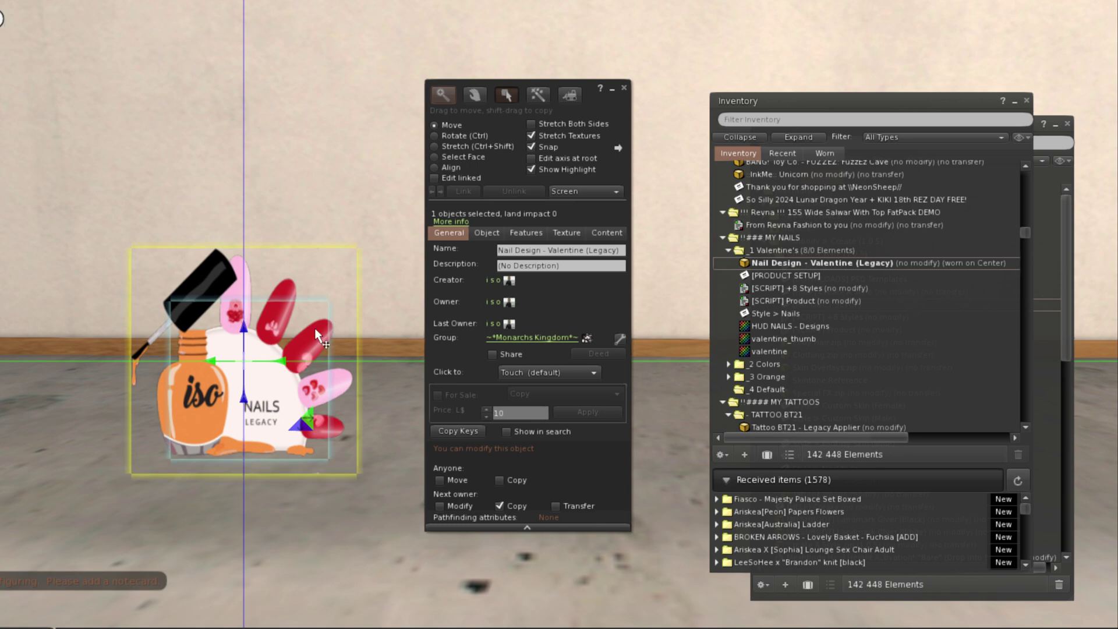
pyautogui.press('Escape')
pyautogui.hotkey('ctrl', '3')
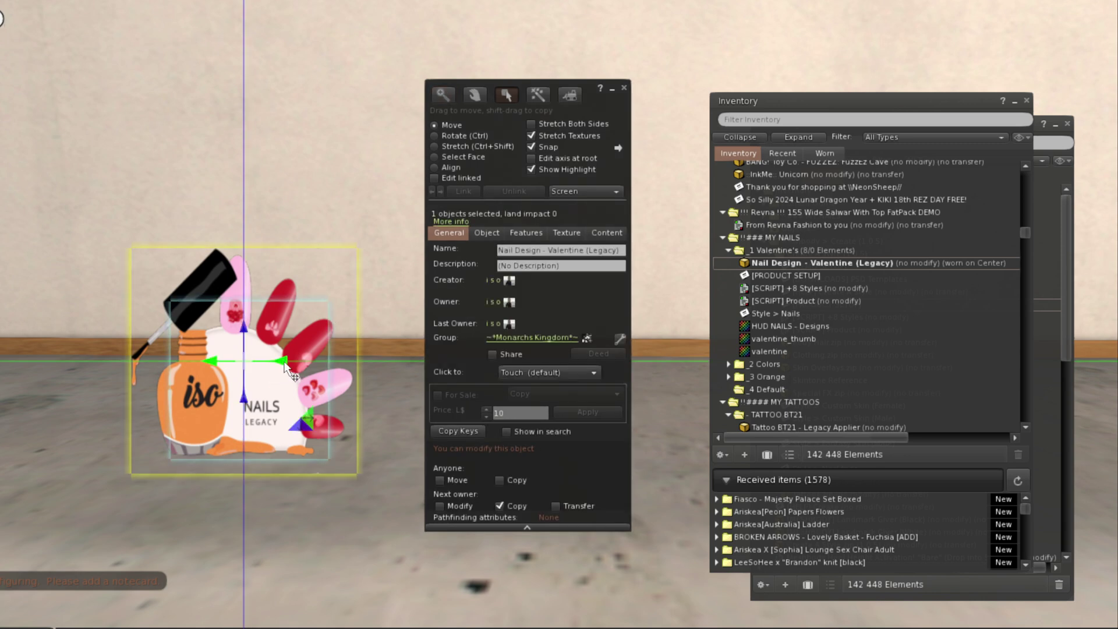
pyautogui.moveTo(289, 373); pyautogui.dragTo(145, 371)
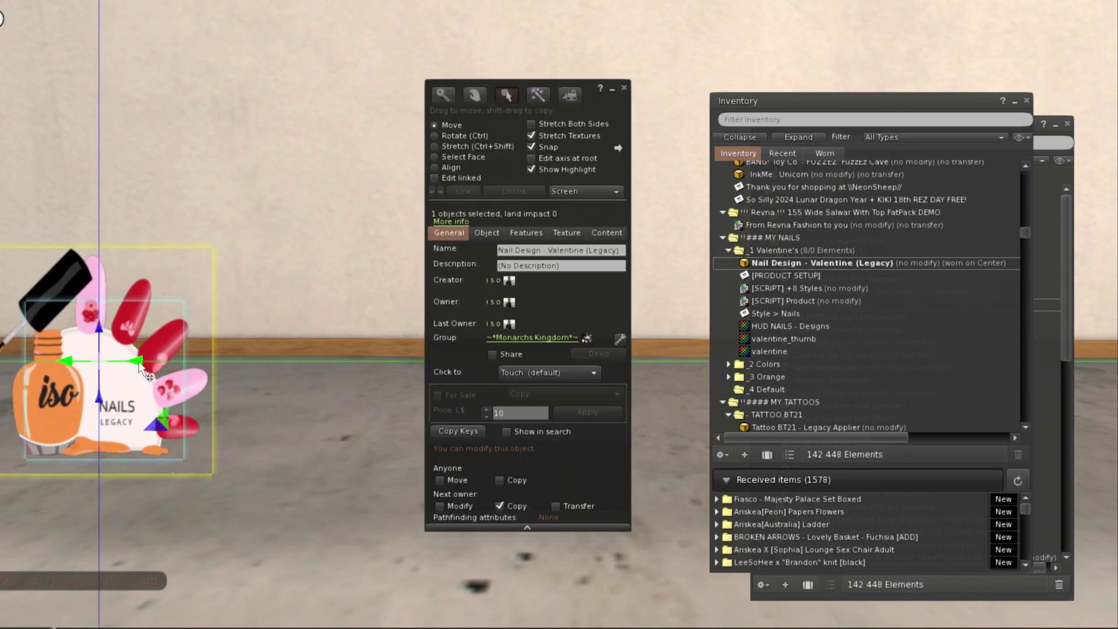
pyautogui.click(623, 88)
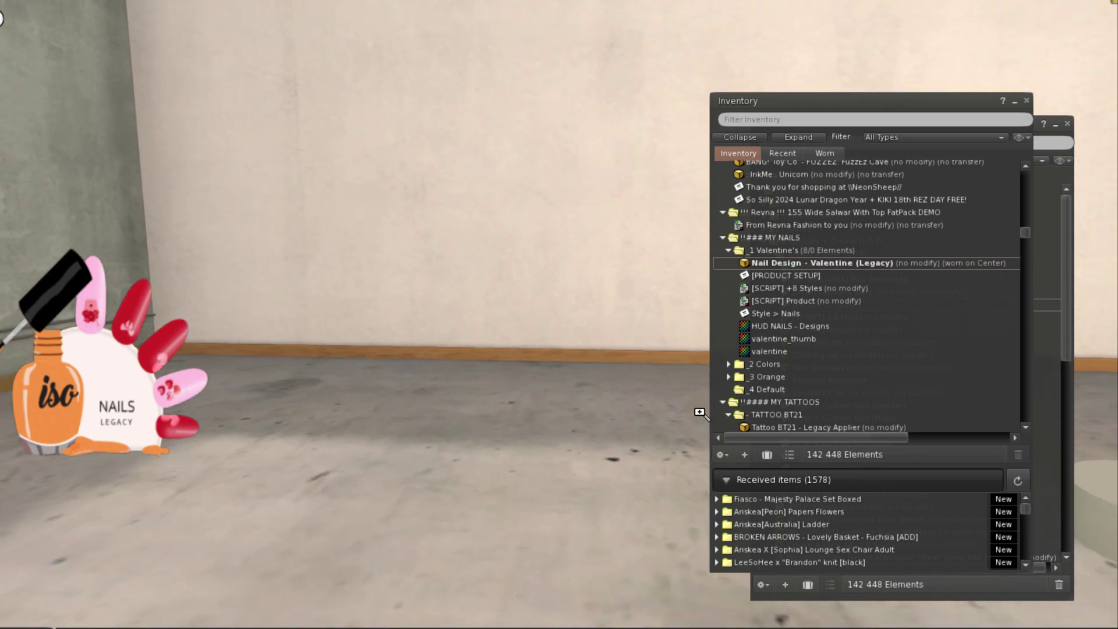
# - Bring the front of the avatar into a close view showing both hands and their nails
pyautogui.moveTo(699, 412); pyautogui.dragTo(760, 233)
pyautogui.moveTo(641, 223); pyautogui.dragTo(609, 249)
pyautogui.moveTo(683, 162); pyautogui.dragTo(640, 181)
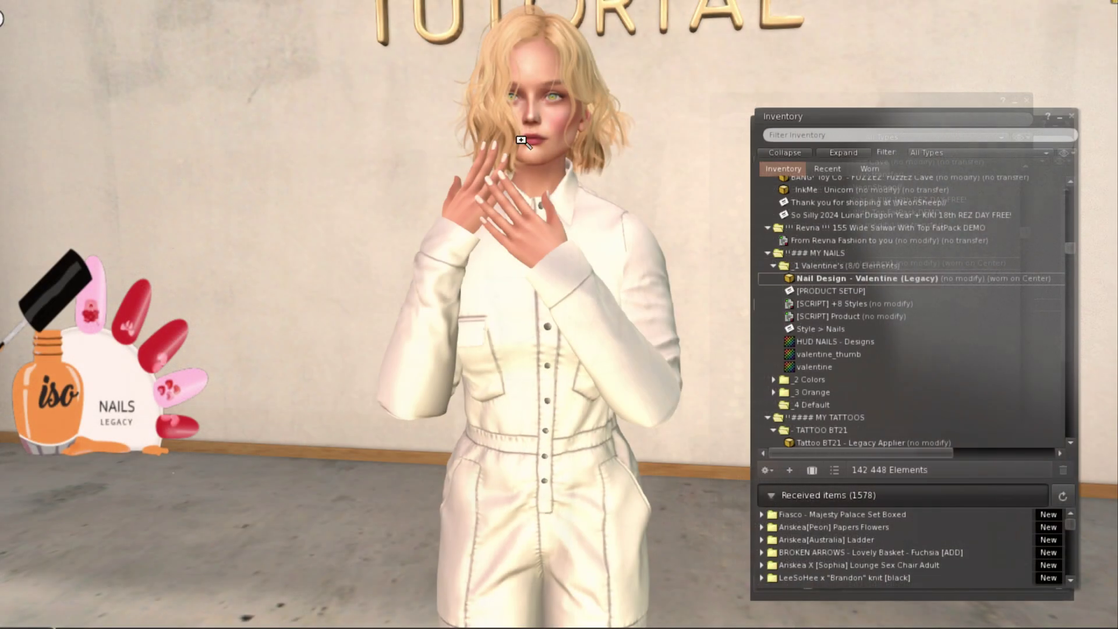
pyautogui.moveTo(521, 139); pyautogui.dragTo(595, 300)
pyautogui.scroll(5, 595, 300)
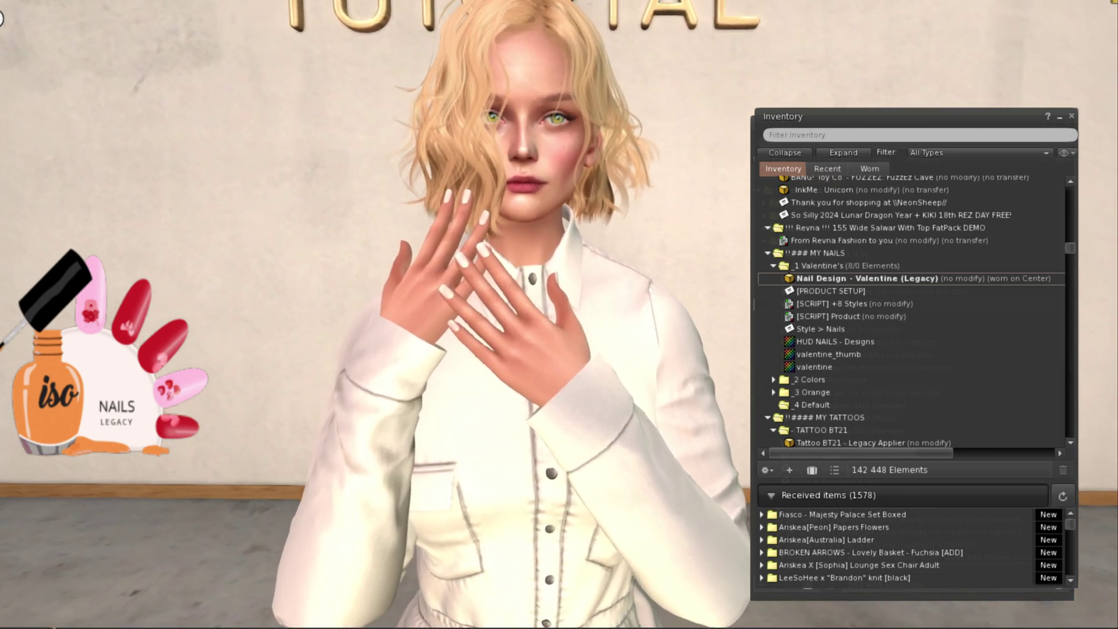
# - Apply the Valentine nail design from the worn HUD and inspect the avatar's fingernails up close
pyautogui.scroll(2, 594, 300)
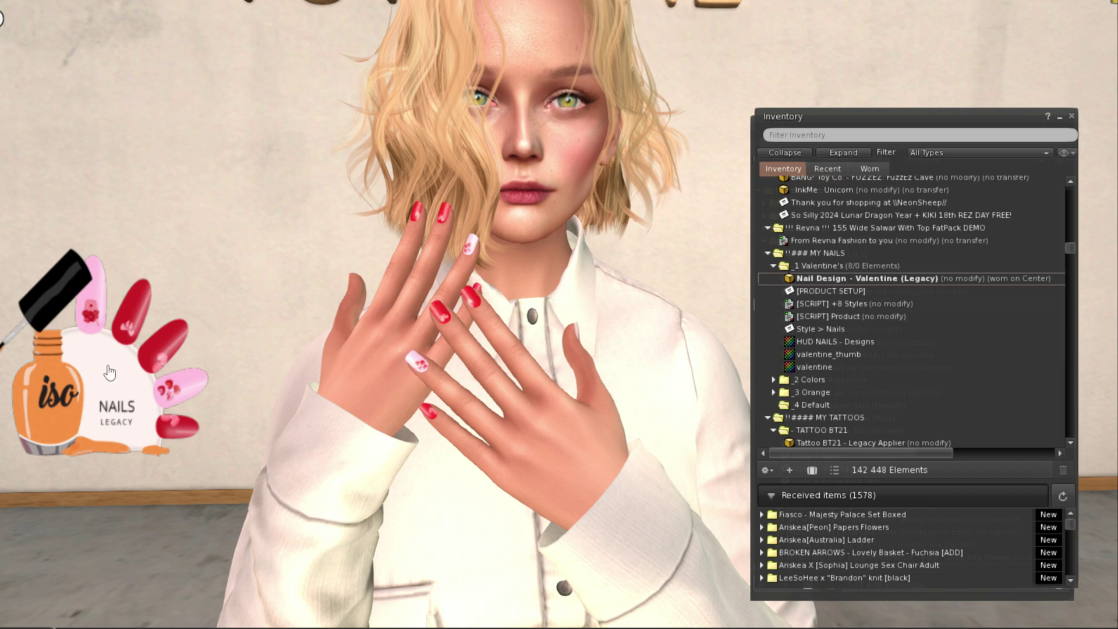
pyautogui.scroll(3, 498, 392)
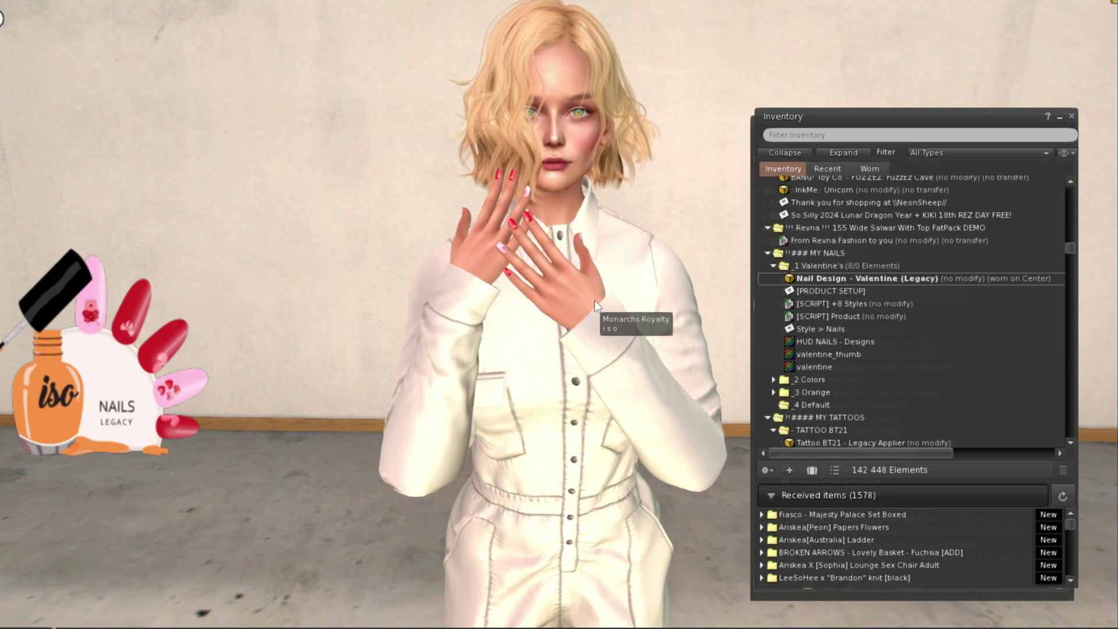
# - Bring the avatar's feet into close view and examine the applied design on the toenails from the side and the front
pyautogui.scroll(-5, 619, 547)
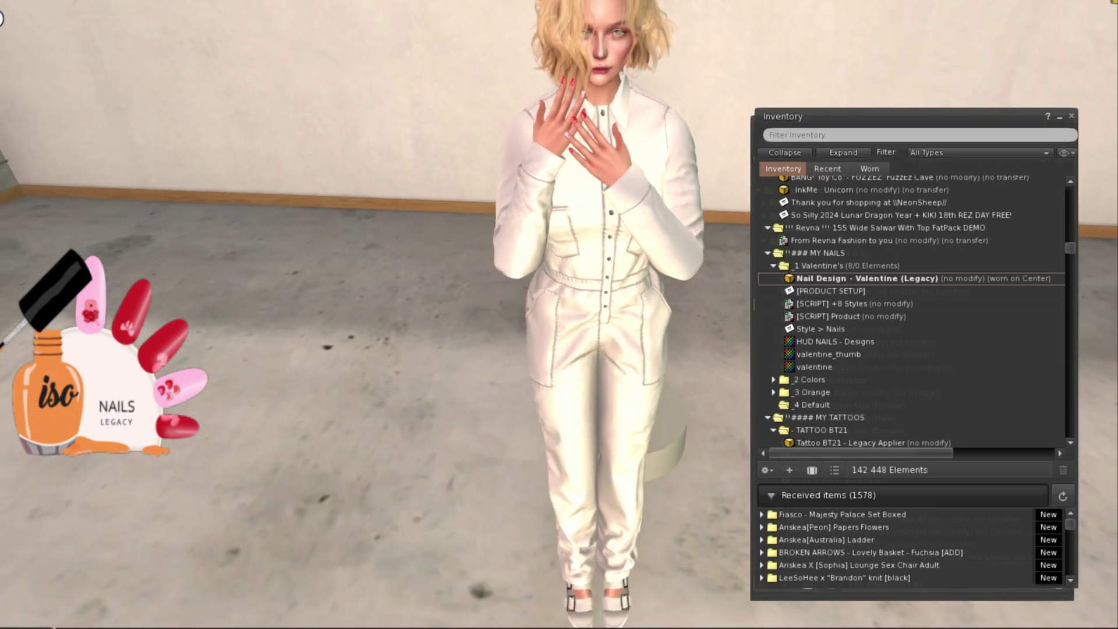
pyautogui.keyDown('alt'); pyautogui.click(618, 547); pyautogui.keyUp('alt')
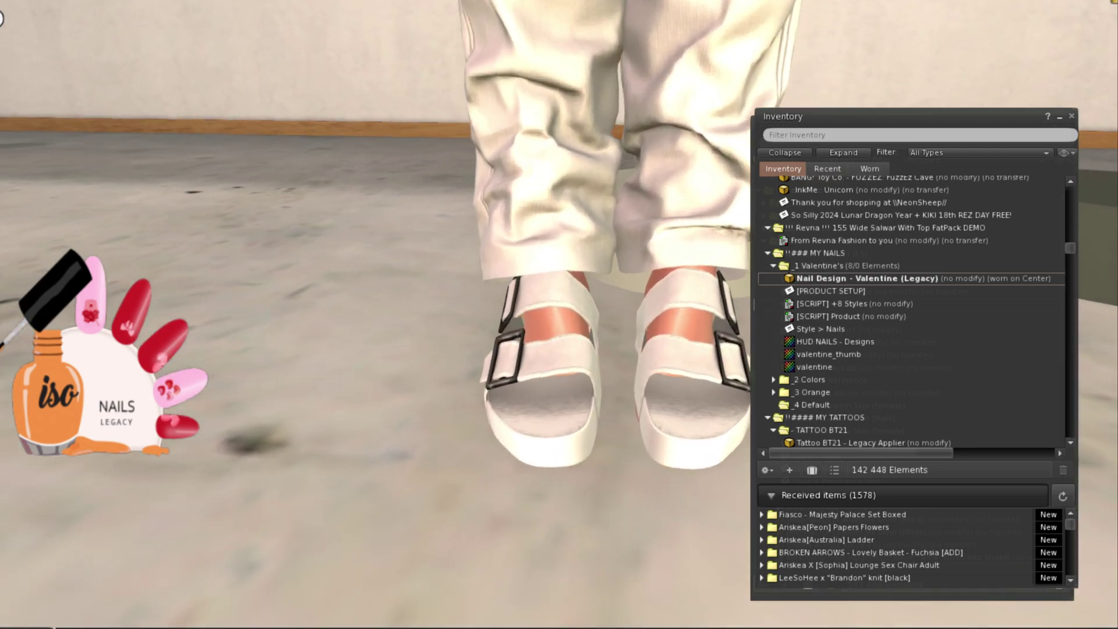
pyautogui.moveTo(559, 350); pyautogui.dragTo(402, 274)
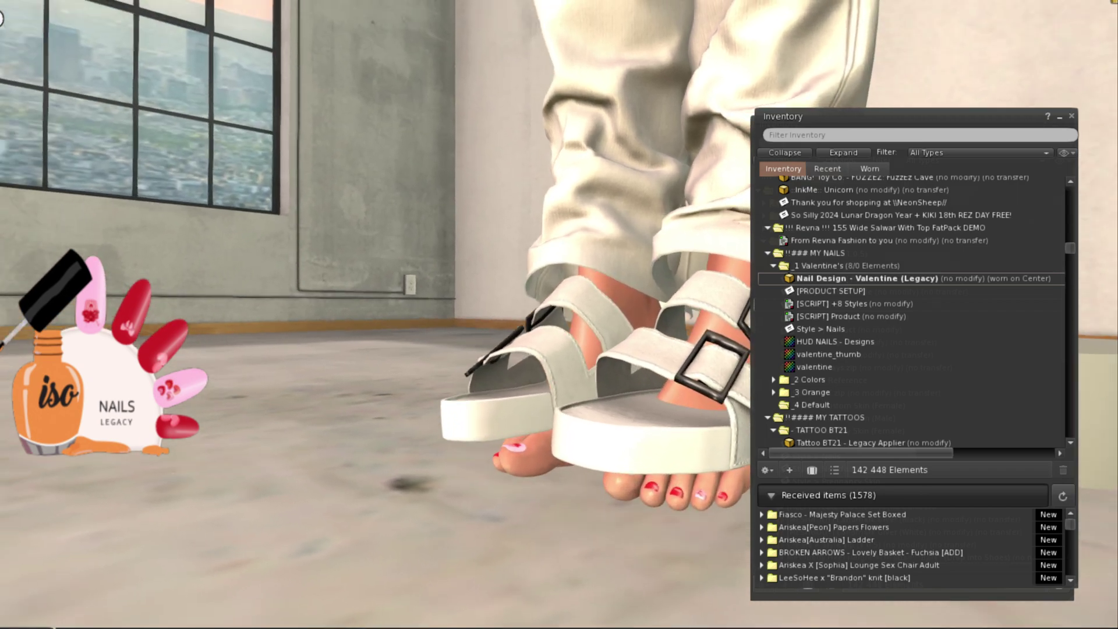
pyautogui.moveTo(609, 318); pyautogui.dragTo(595, 301)
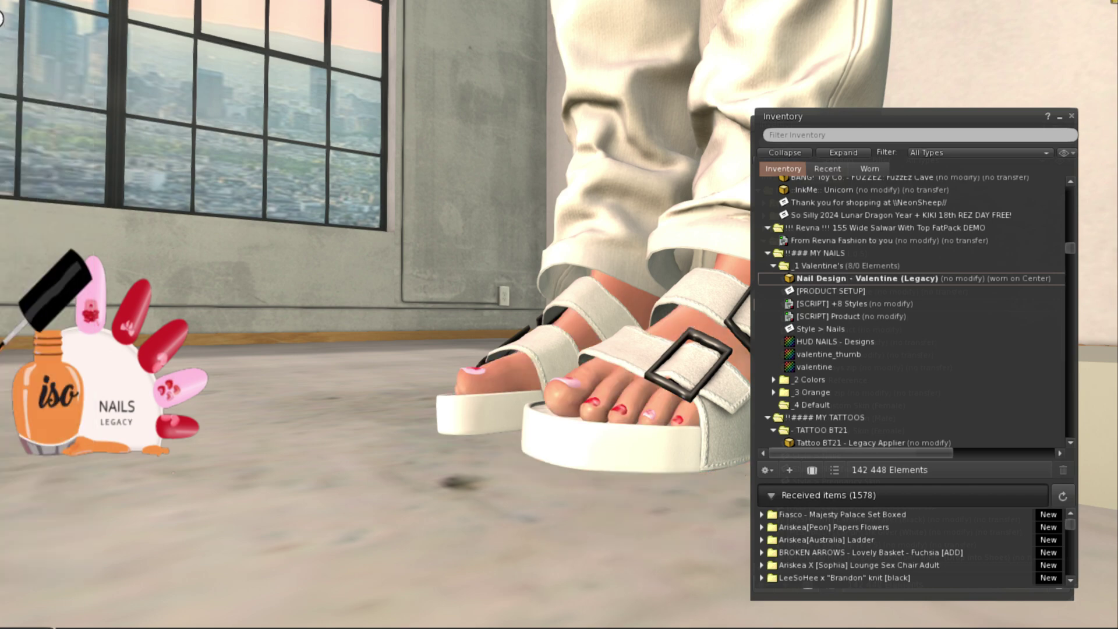
pyautogui.moveTo(611, 349); pyautogui.dragTo(738, 440)
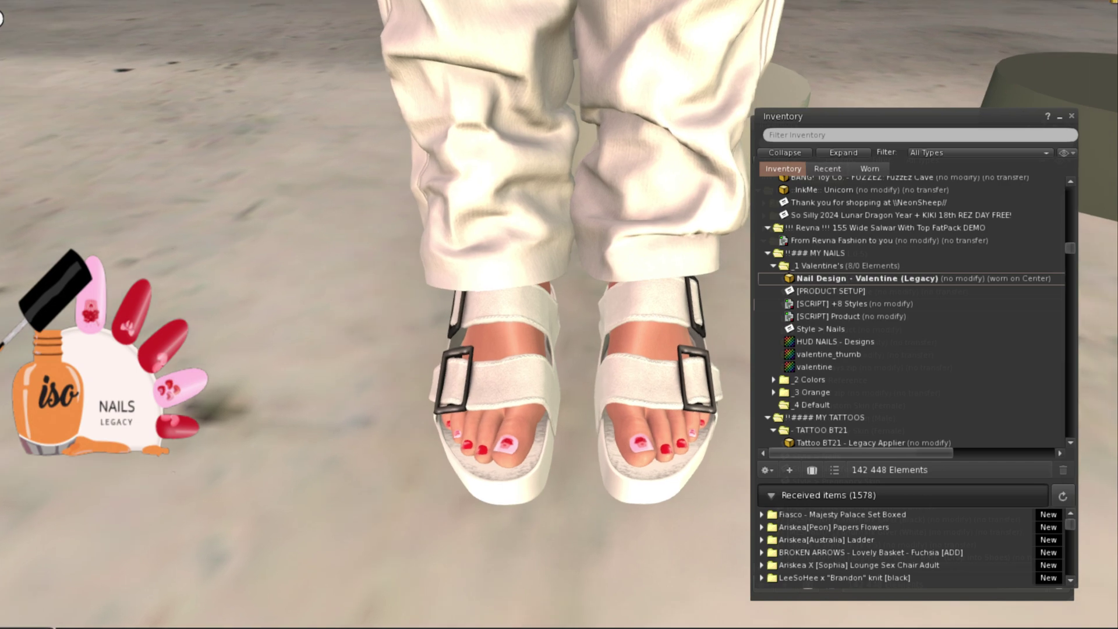
# - Return the view from the feet to the avatar's upper body and recheck the fingernails up close
pyautogui.moveTo(666, 43); pyautogui.dragTo(666, 145)
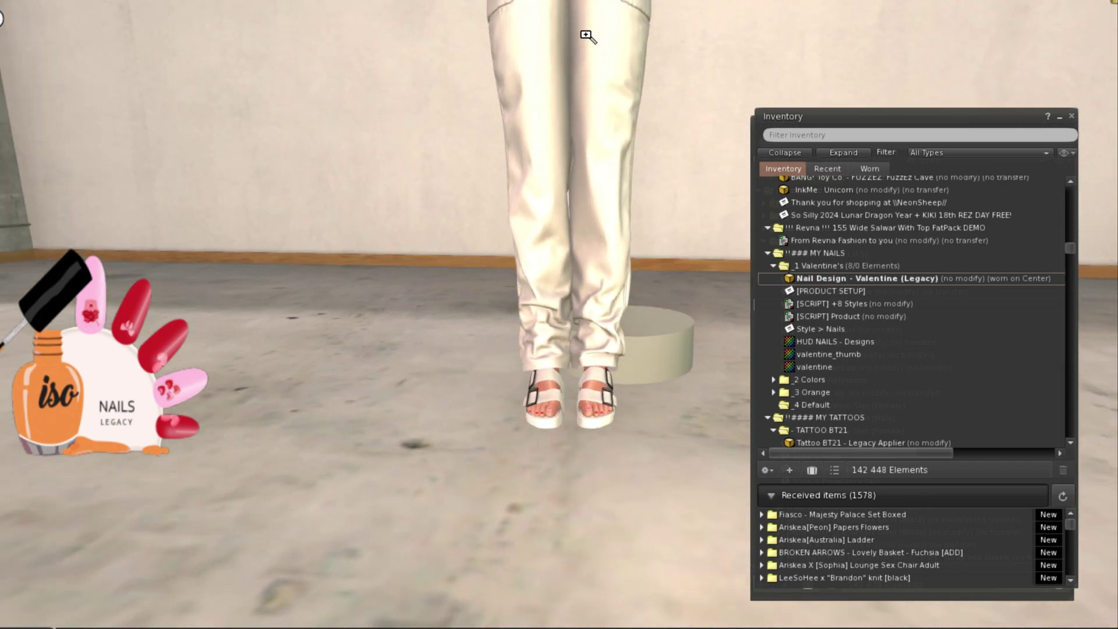
pyautogui.moveTo(586, 36); pyautogui.dragTo(586, 187)
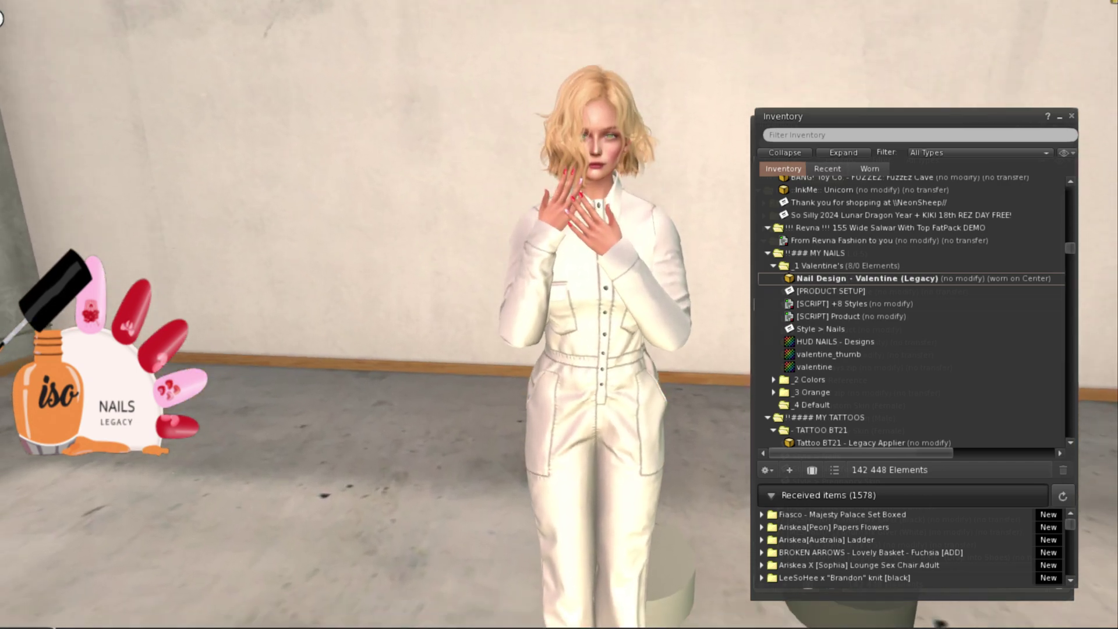
pyautogui.moveTo(596, 230); pyautogui.dragTo(595, 131)
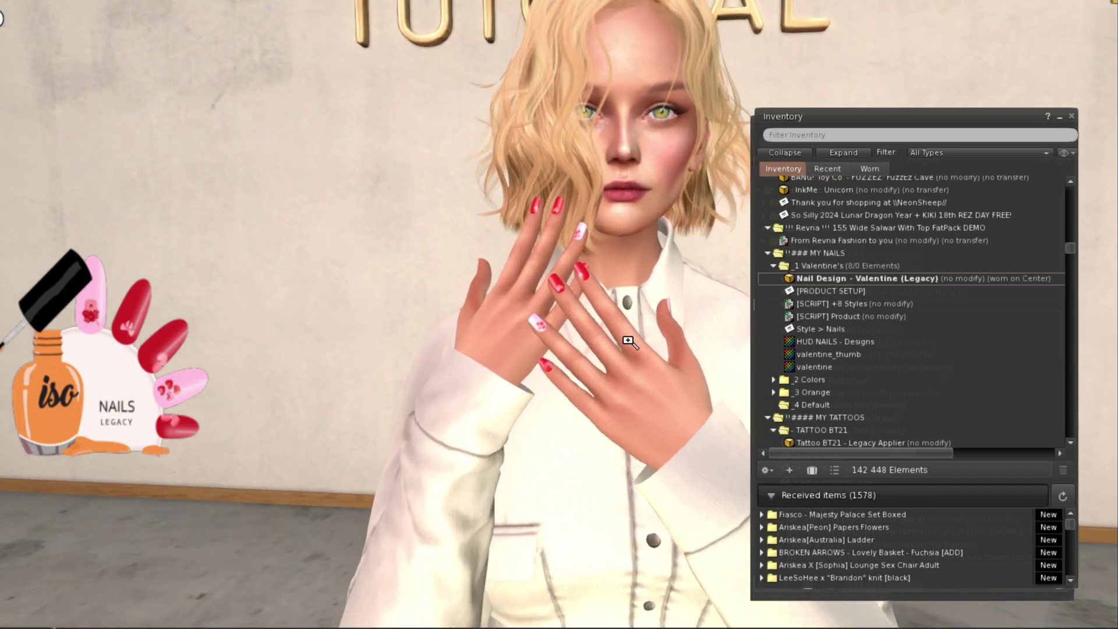
pyautogui.moveTo(629, 338); pyautogui.dragTo(603, 298)
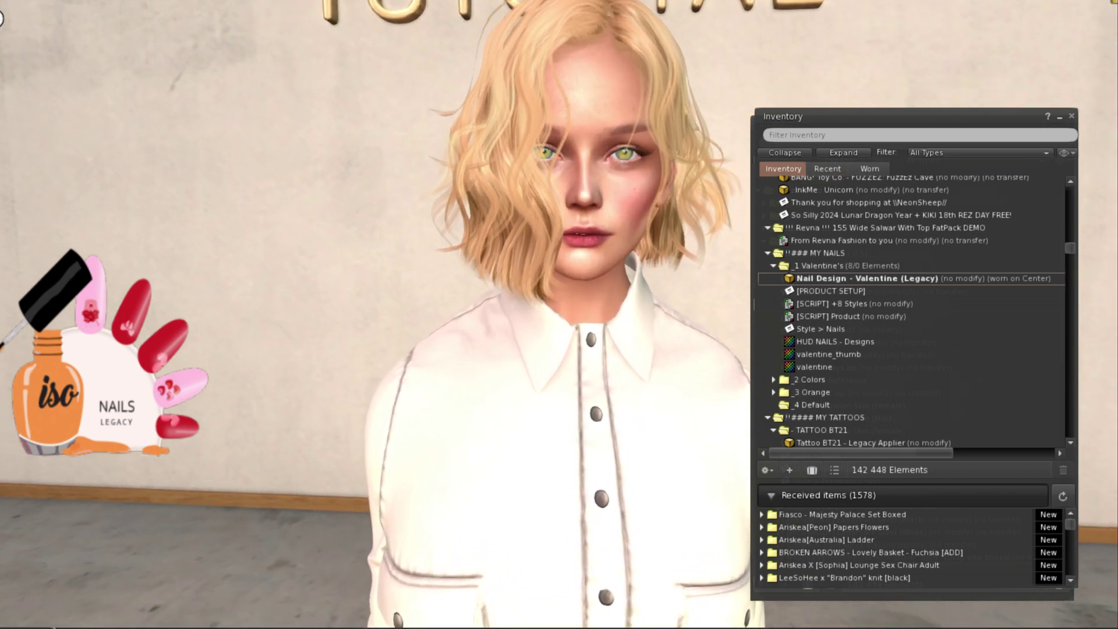
# - Detach the worn Nail Design - Valentine (Legacy) HUD from the avatar
pyautogui.rightClick(80, 369)
pyautogui.click(25, 376)
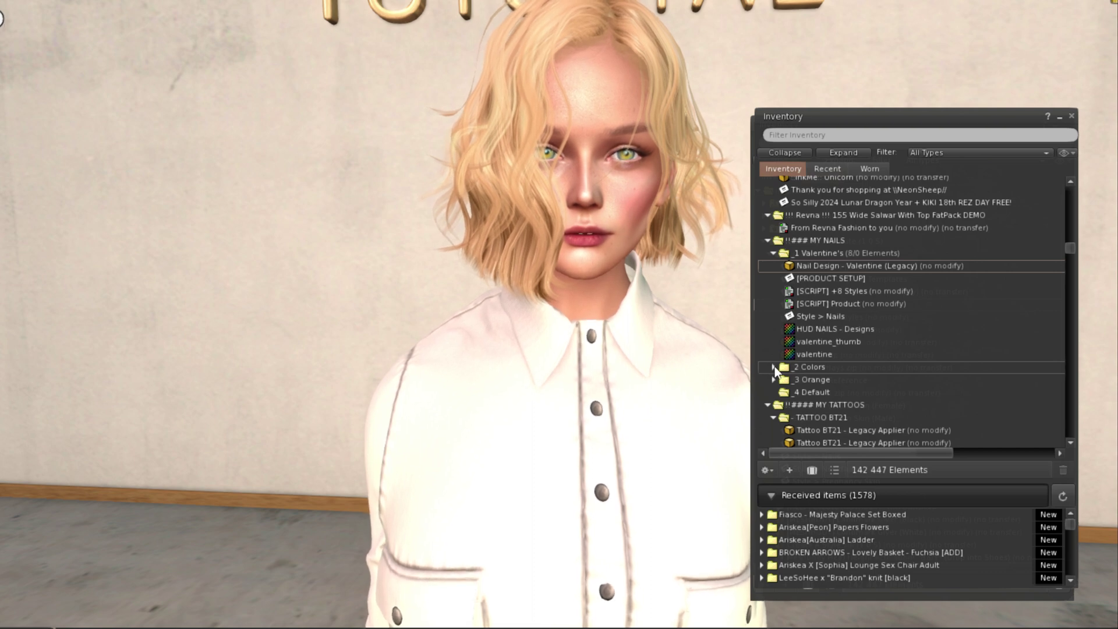
# - Expand the _2 Colors folder, preview its HUD NAILS - Colors texture, and review the design and thumbnail textures listed there
pyautogui.click(774, 369)
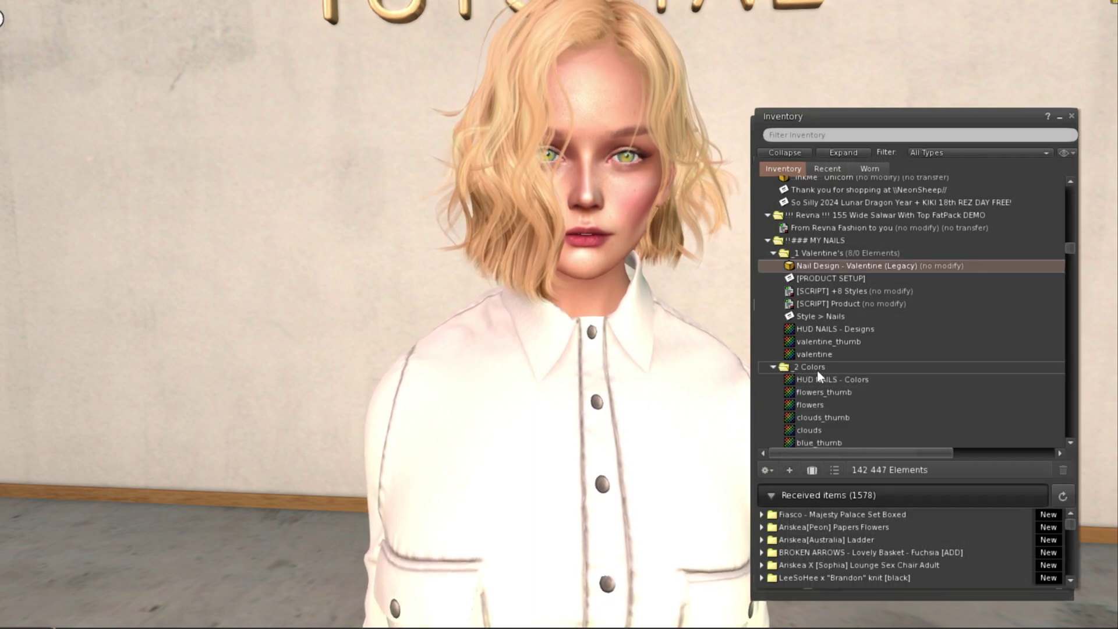
pyautogui.scroll(-1, 816, 370)
pyautogui.doubleClick(837, 333)
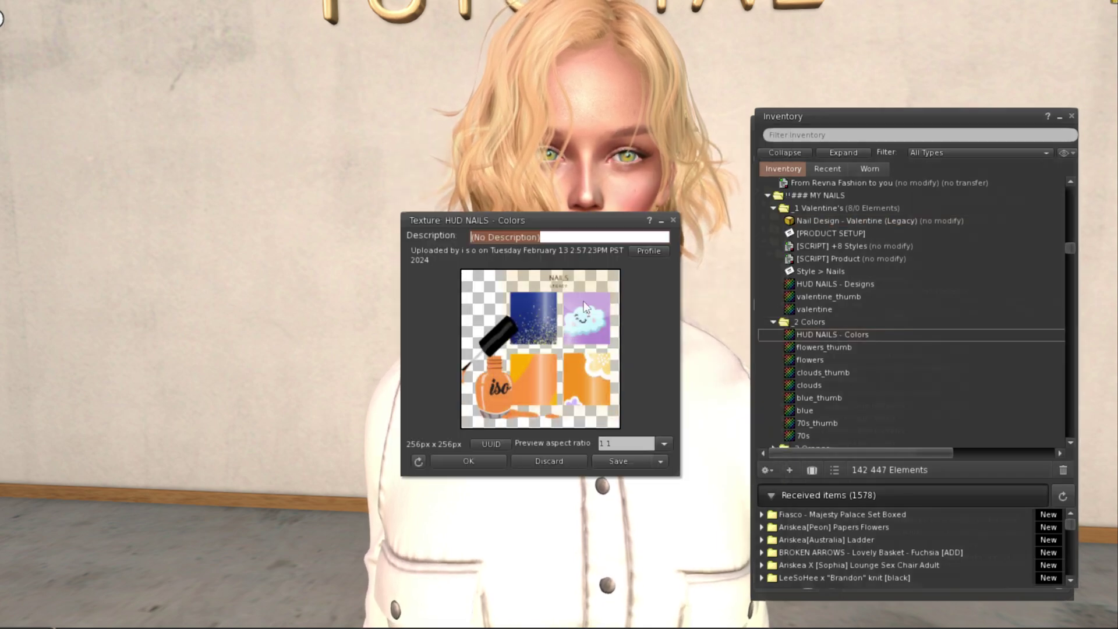
pyautogui.click(674, 220)
pyautogui.scroll(-1, 875, 338)
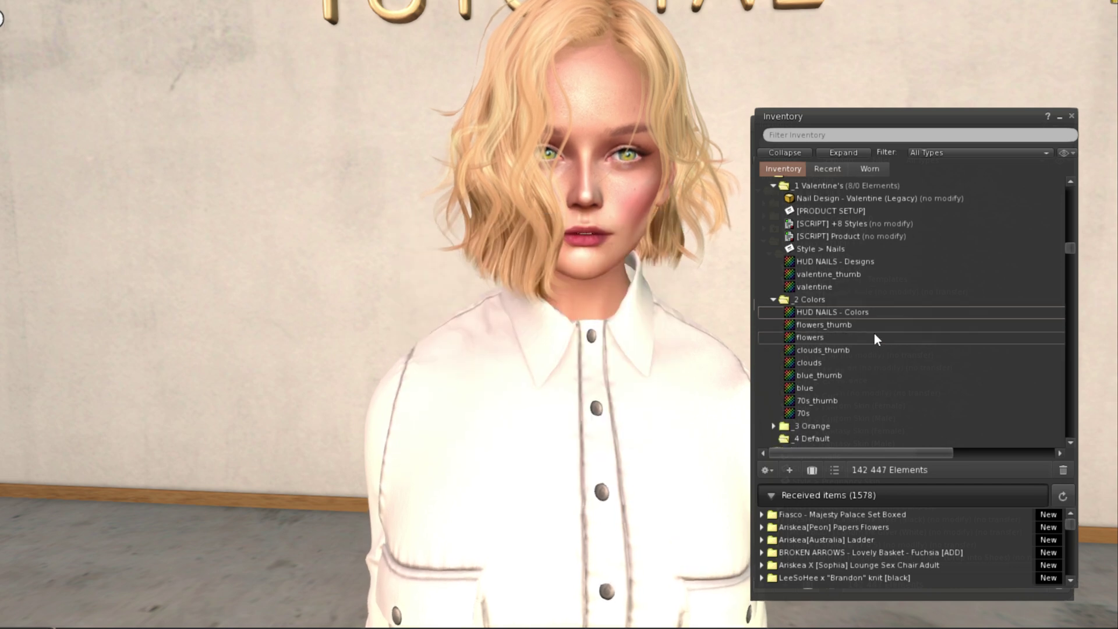
pyautogui.scroll(-1, 875, 337)
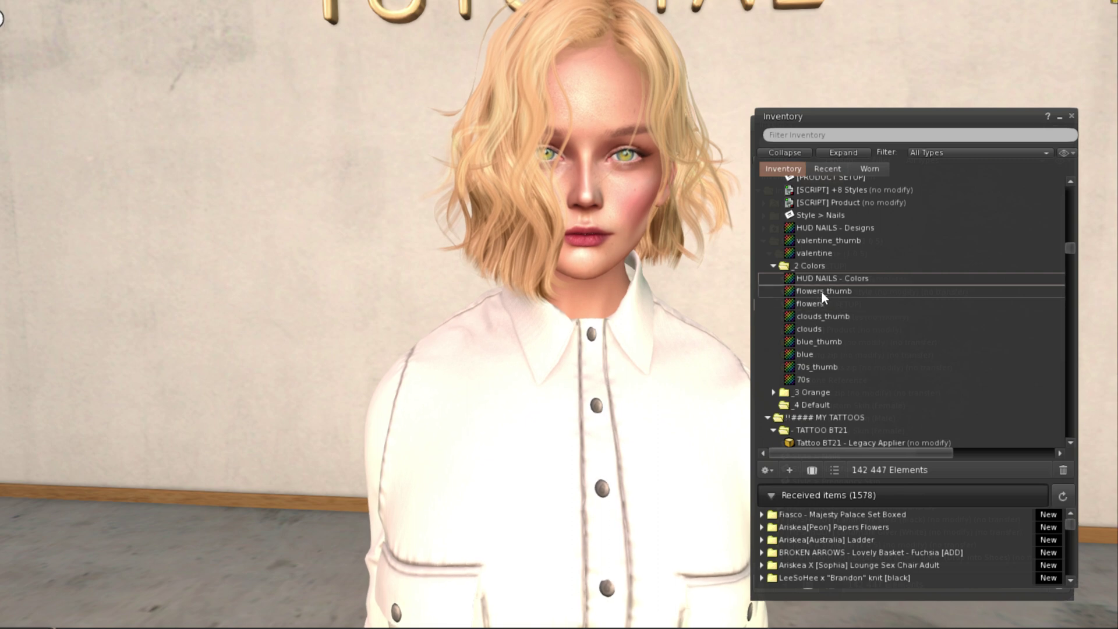
pyautogui.moveTo(822, 292)
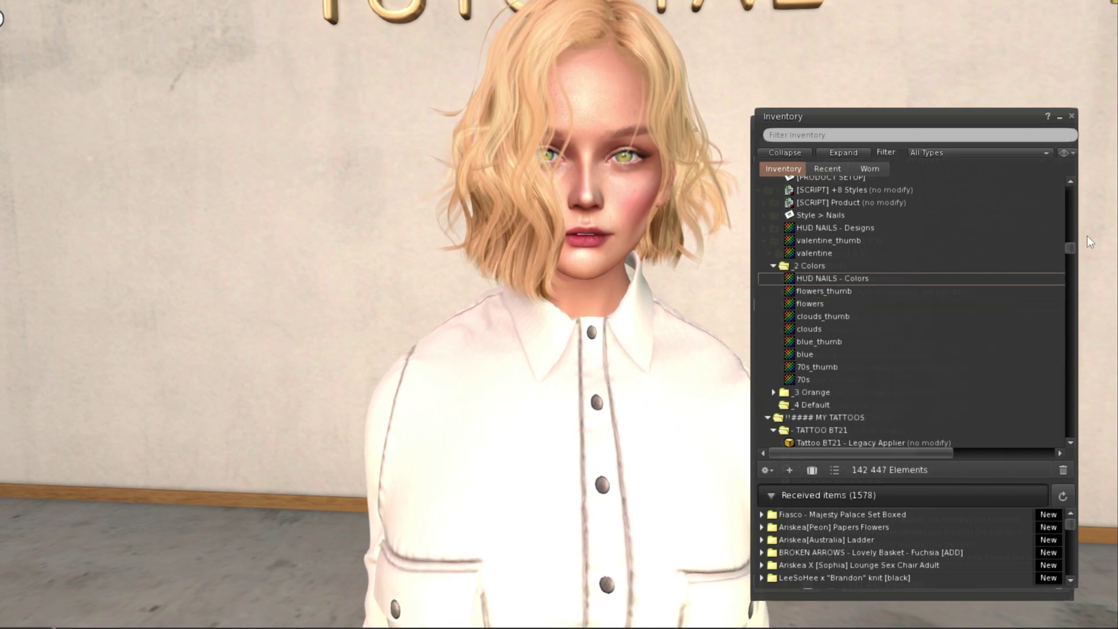
# - Copy [PRODUCT SETUP], [SCRIPT] +8 Styles and [SCRIPT] Product from the Create A Style folder into the _2 Colors folder
pyautogui.moveTo(900, 118); pyautogui.dragTo(218, 137)
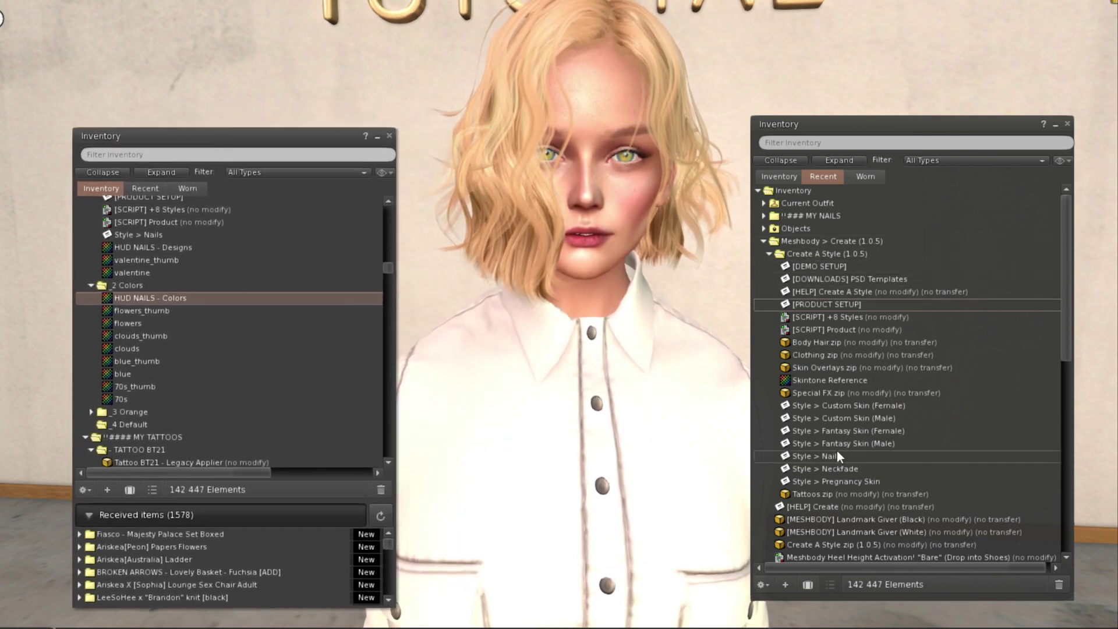
pyautogui.click(819, 317)
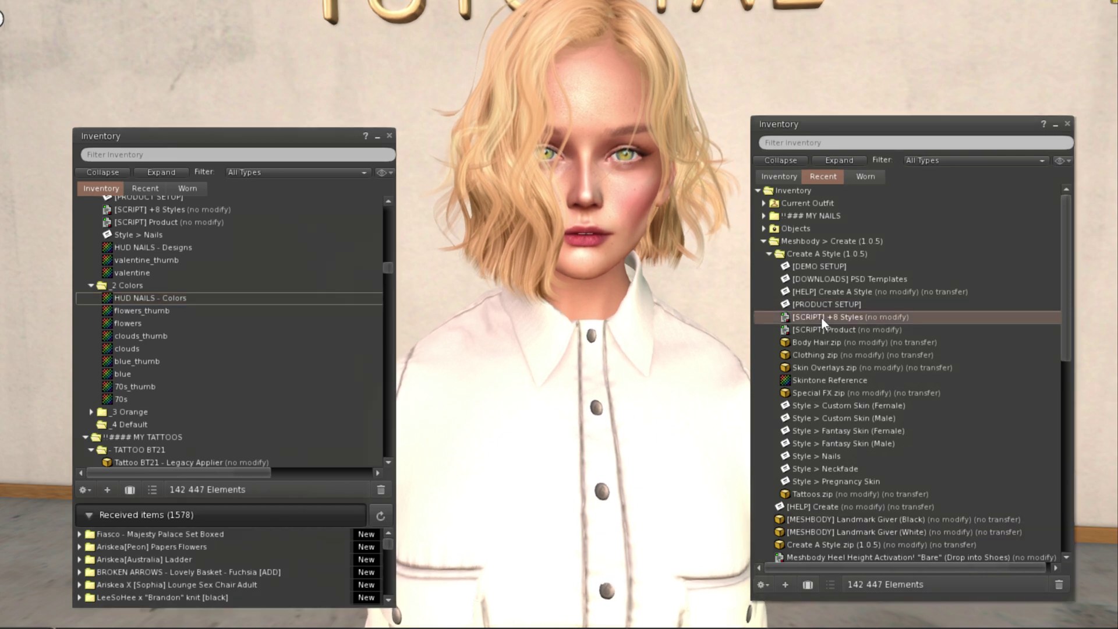
pyautogui.keyDown('ctrl'); pyautogui.click(819, 329); pyautogui.keyUp('ctrl')
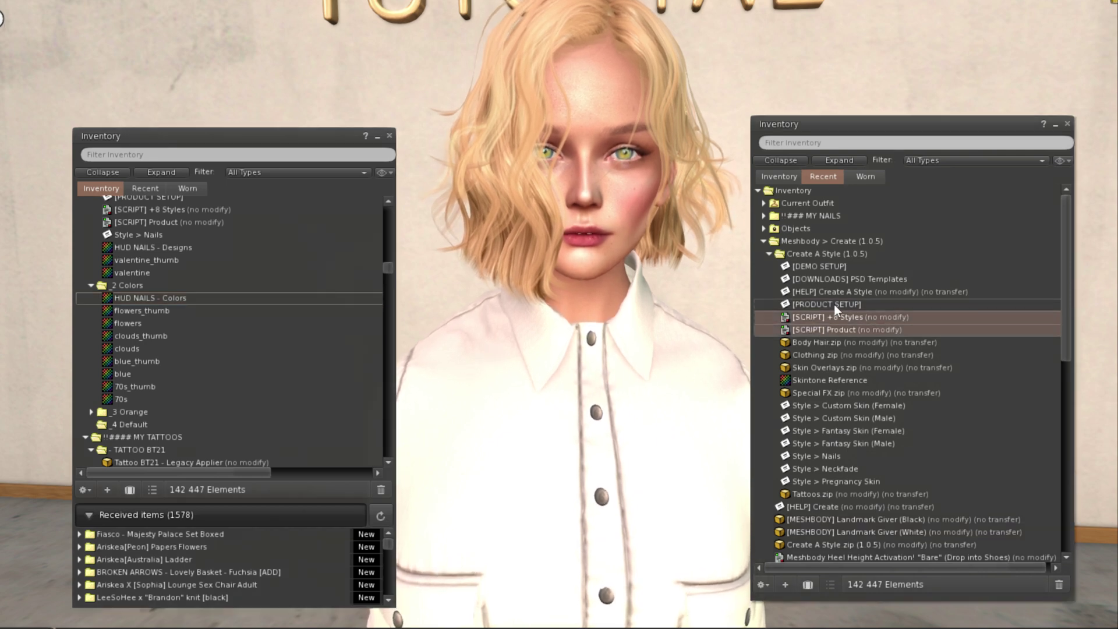
pyautogui.keyDown('ctrl'); pyautogui.click(834, 306); pyautogui.keyUp('ctrl')
pyautogui.rightClick(834, 306)
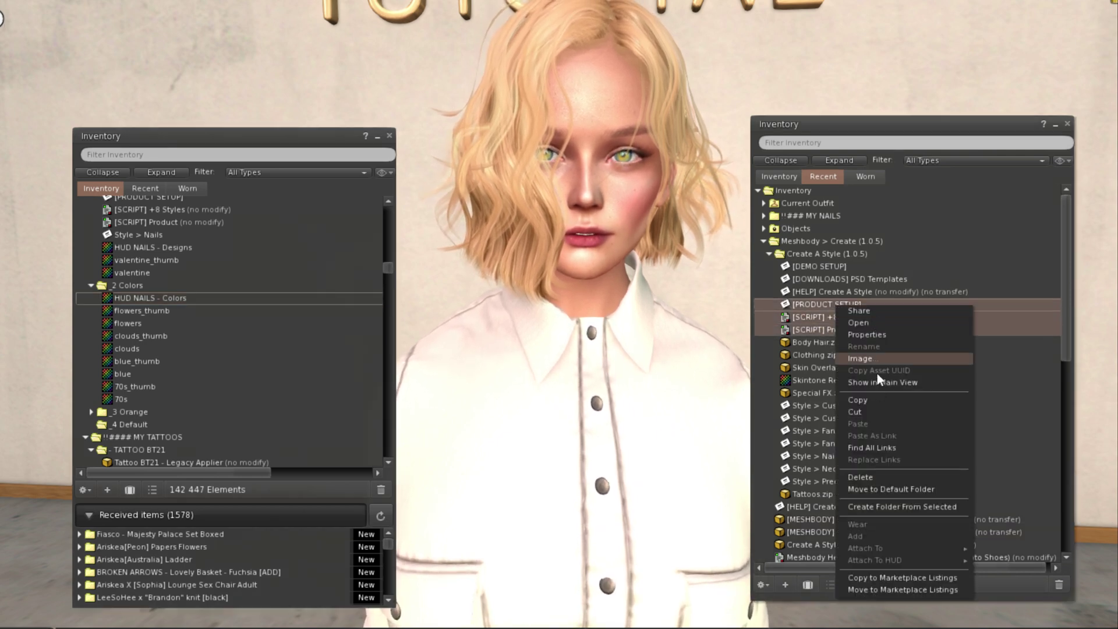
pyautogui.click(865, 401)
pyautogui.click(117, 294)
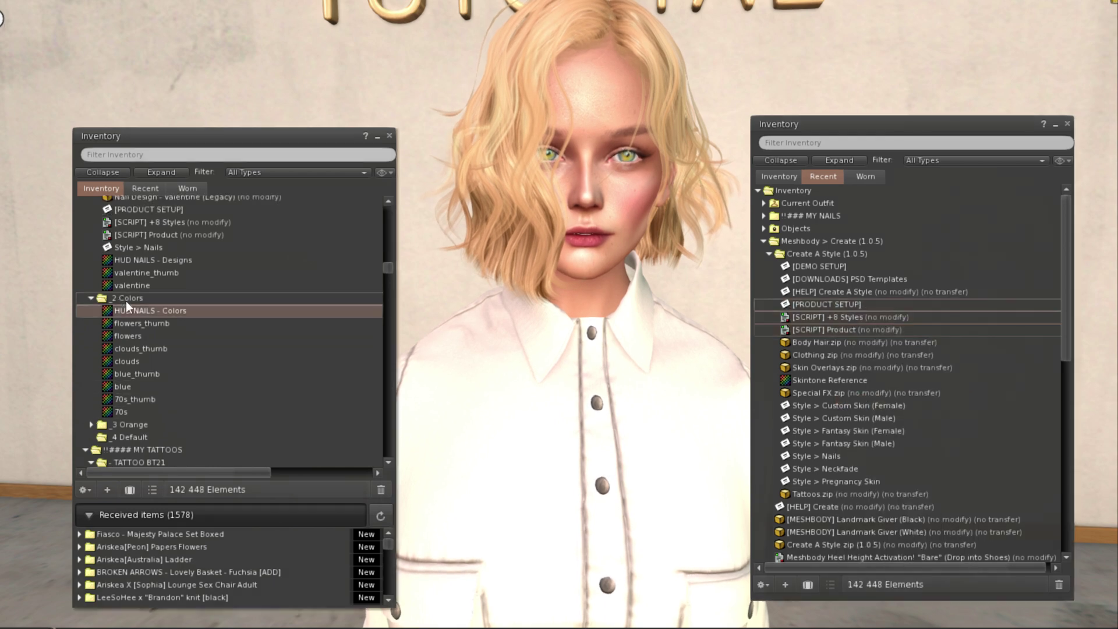
pyautogui.rightClick(126, 298)
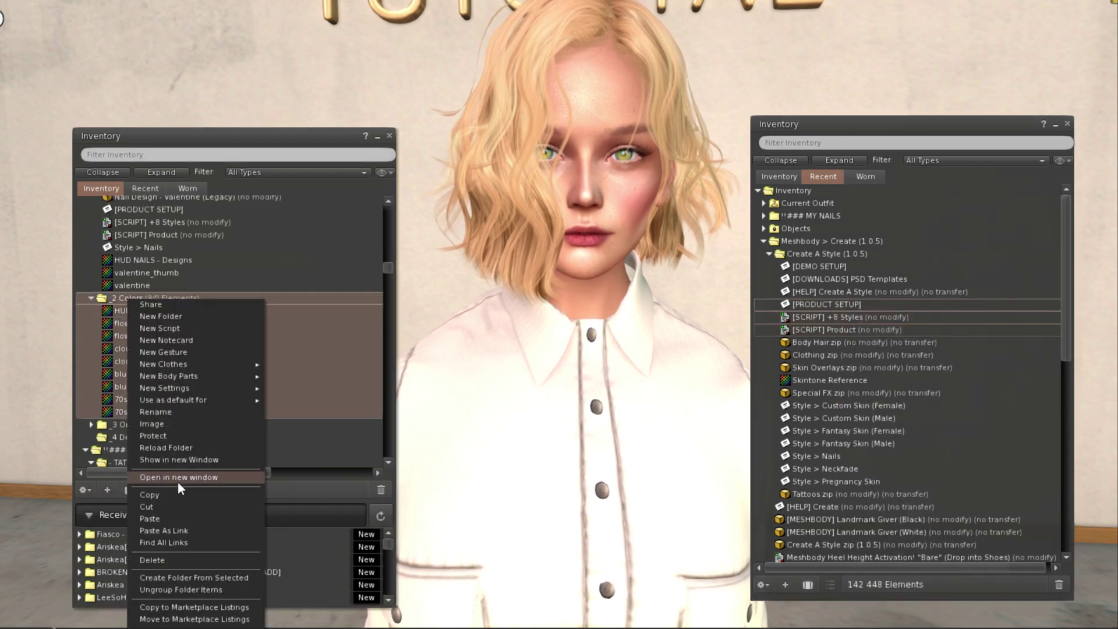
pyautogui.click(149, 518)
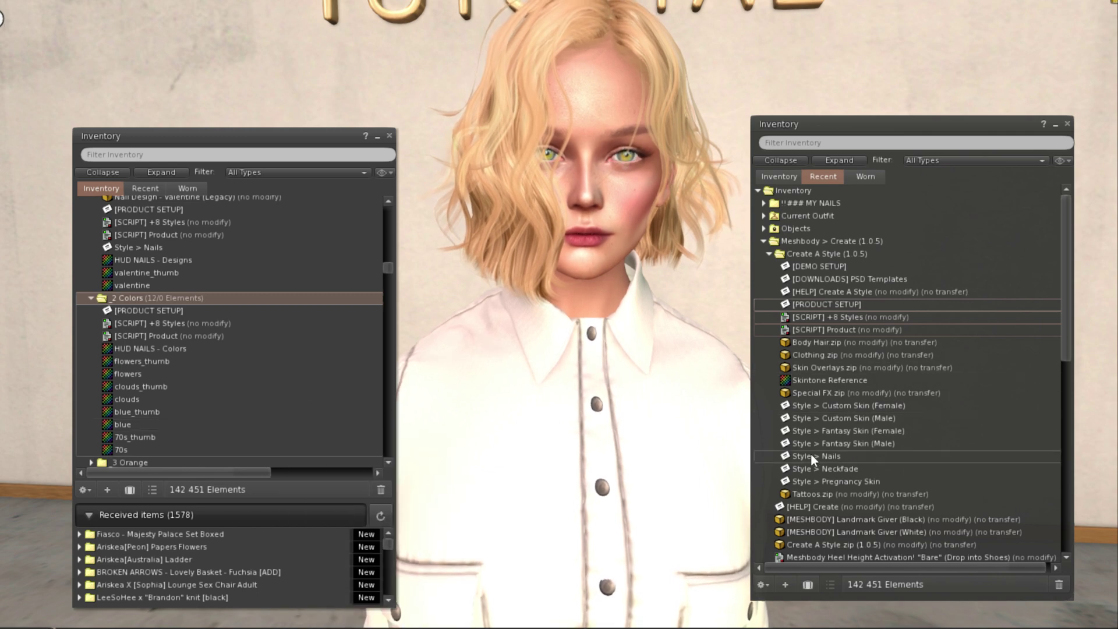
# - Move the main inventory window higher and check the nail designs shown in the HUD NAILS - Colors texture
pyautogui.click(827, 456)
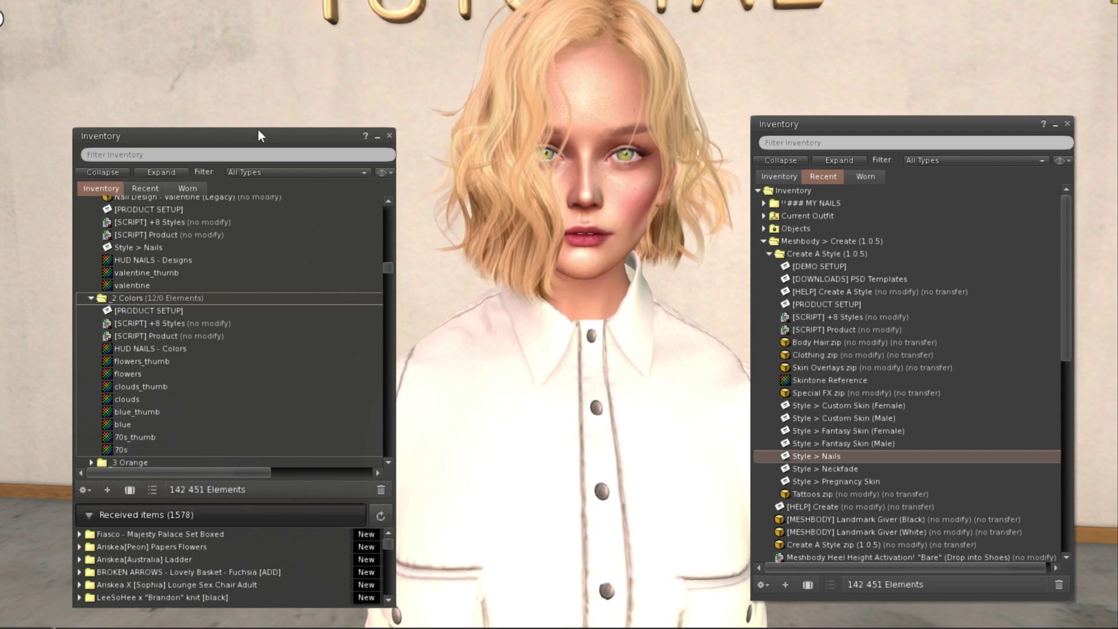
pyautogui.moveTo(258, 128); pyautogui.dragTo(258, 28)
pyautogui.doubleClick(144, 261)
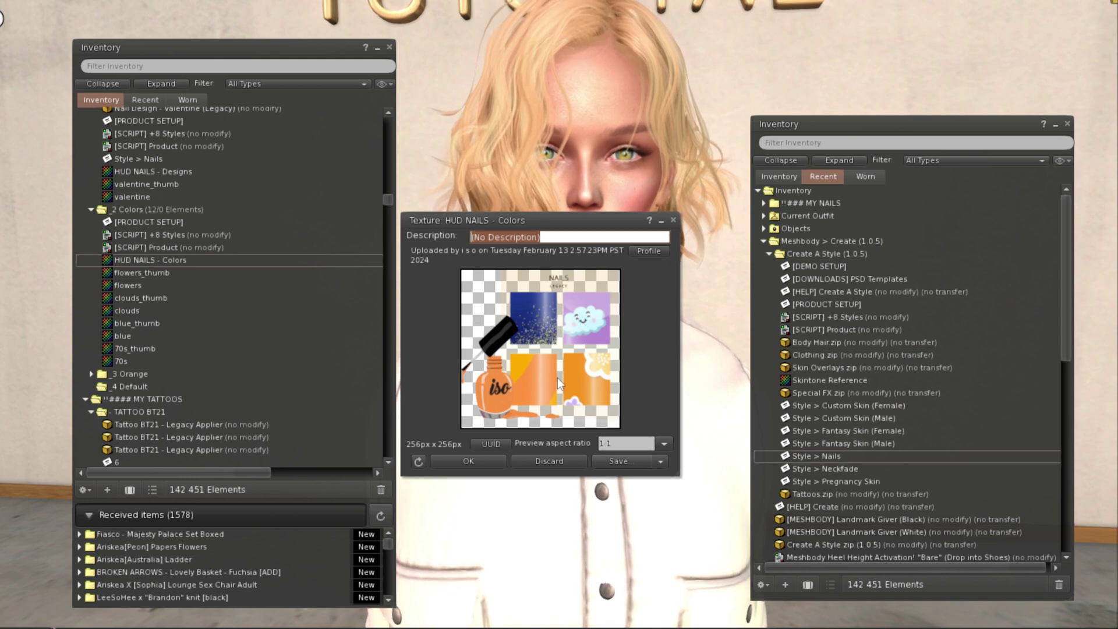
pyautogui.click(674, 220)
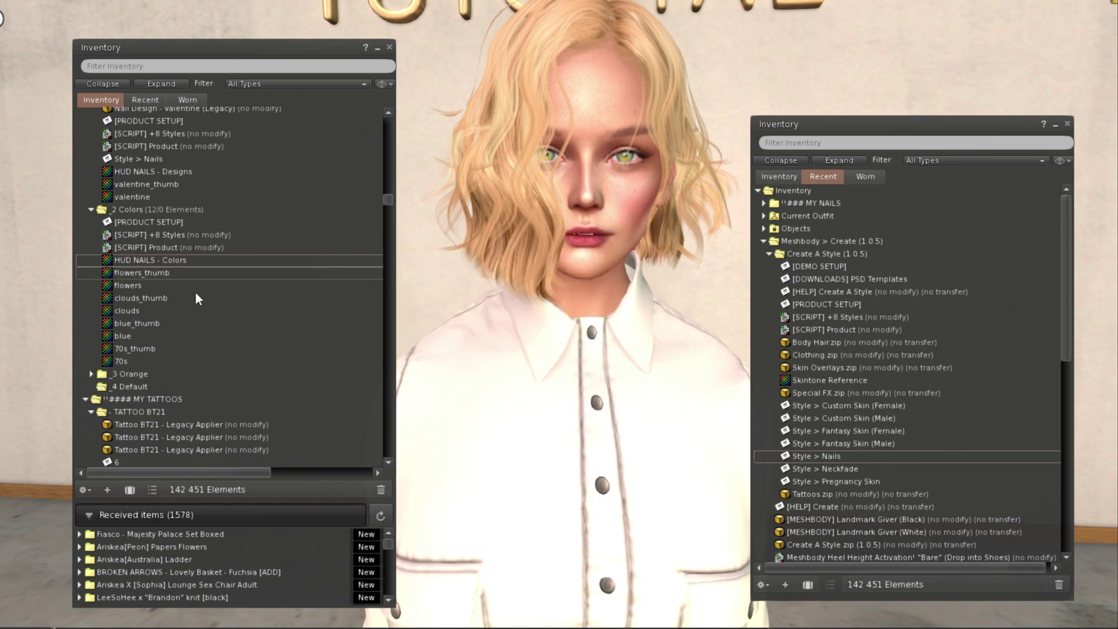
# - Copy the Style > Nails notecard from the Create A Style folder into the _2 Colors folder
pyautogui.rightClick(815, 455)
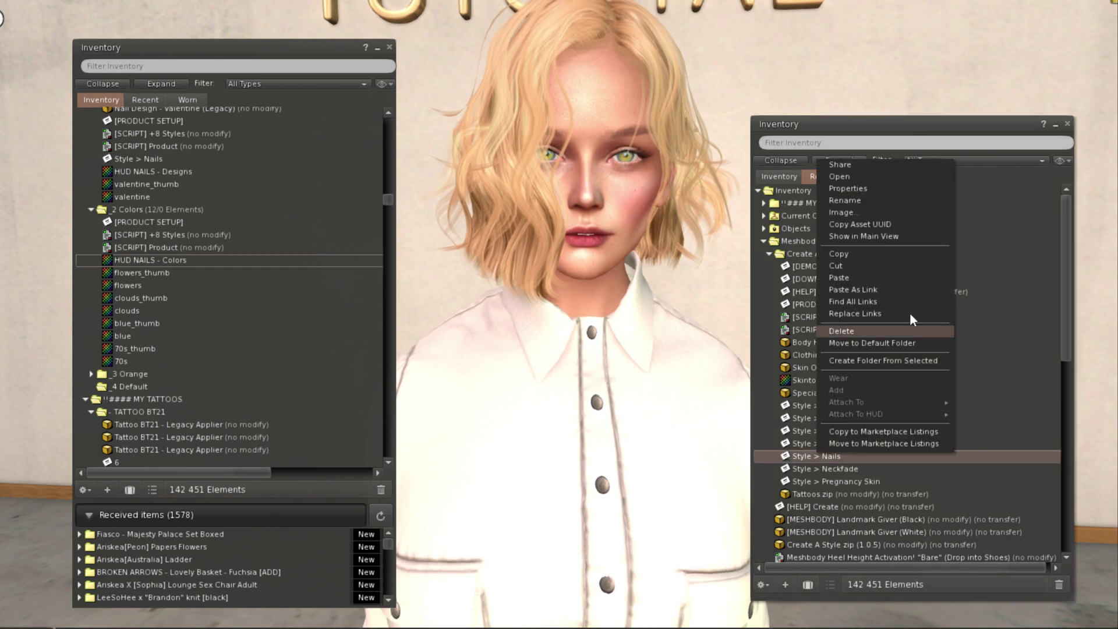
pyautogui.click(855, 252)
pyautogui.rightClick(126, 208)
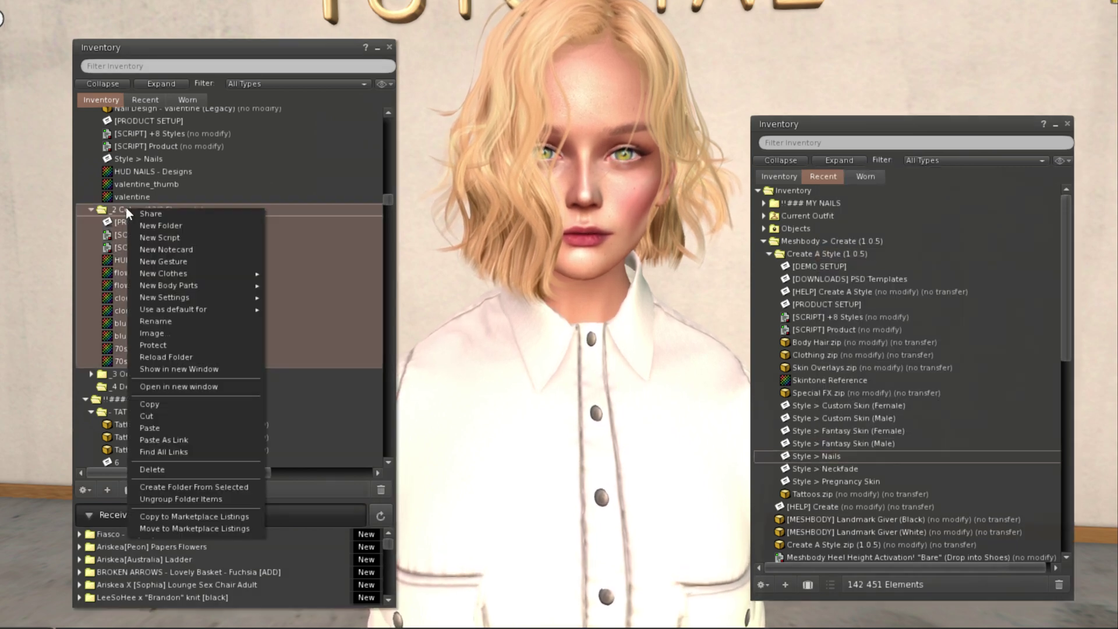
pyautogui.click(153, 429)
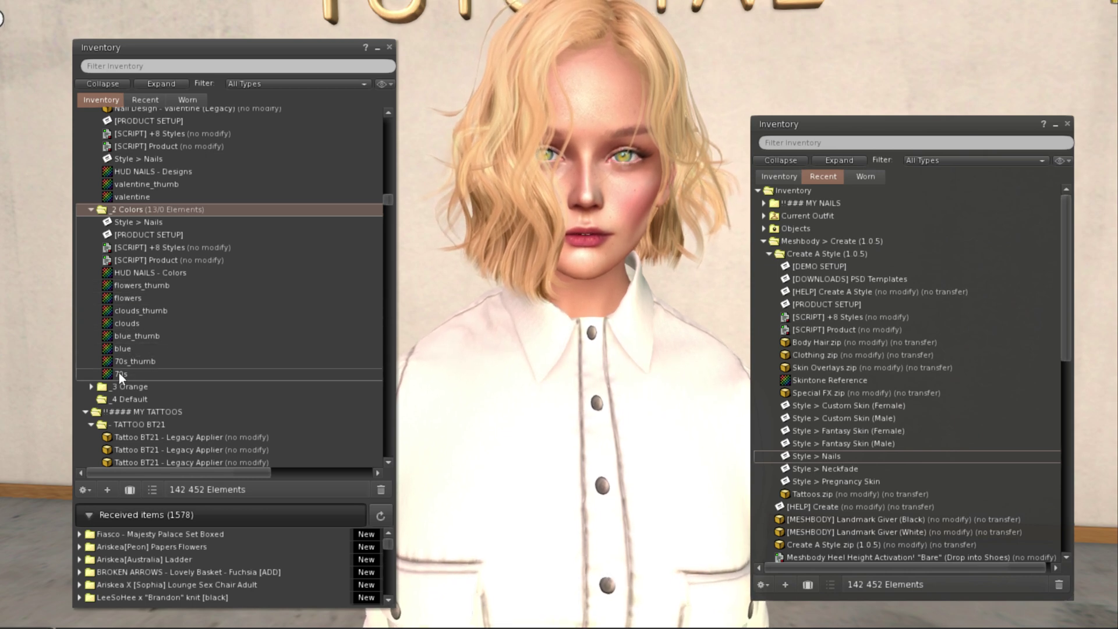
# - Rename the copied Style > Nails notecard in the _2 Colors folder as Flowers
pyautogui.rightClick(141, 225)
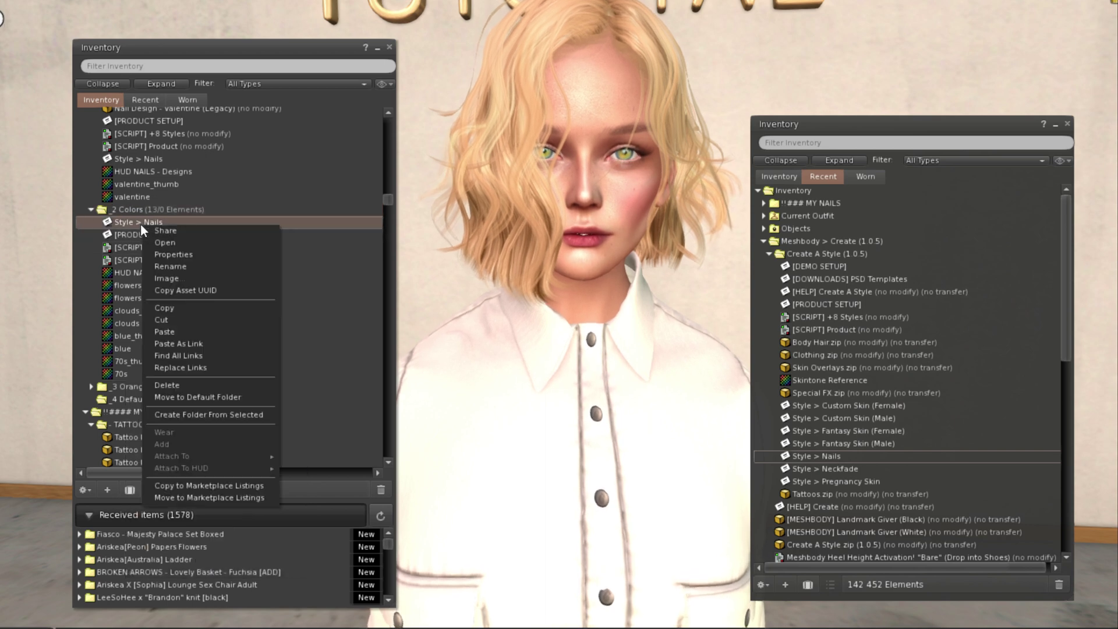
pyautogui.click(179, 268)
pyautogui.moveTo(285, 370)
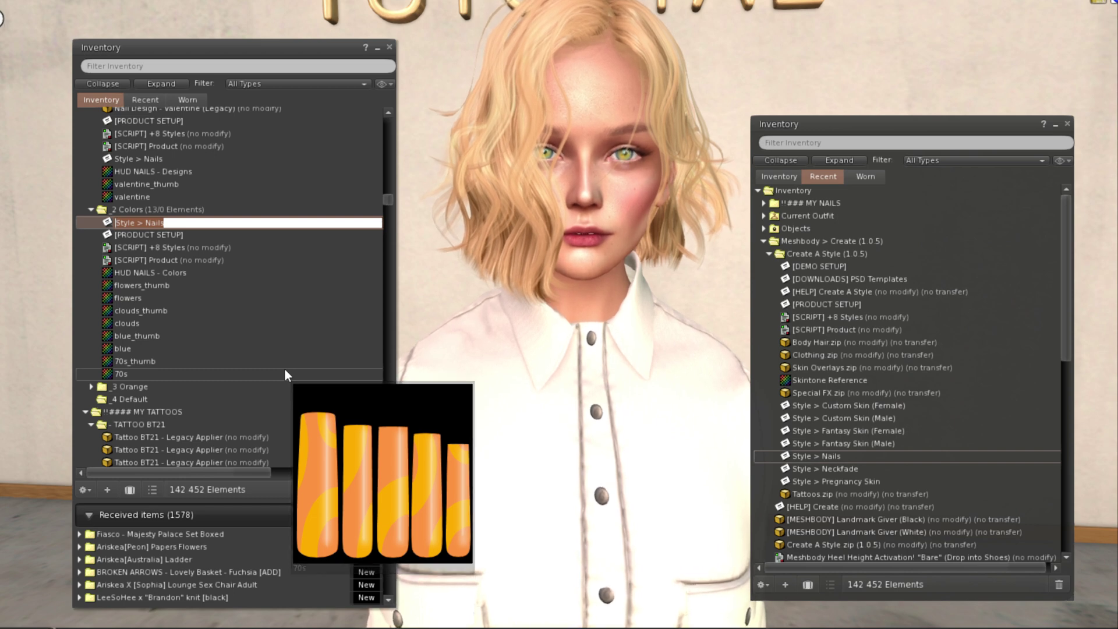
pyautogui.write('F')
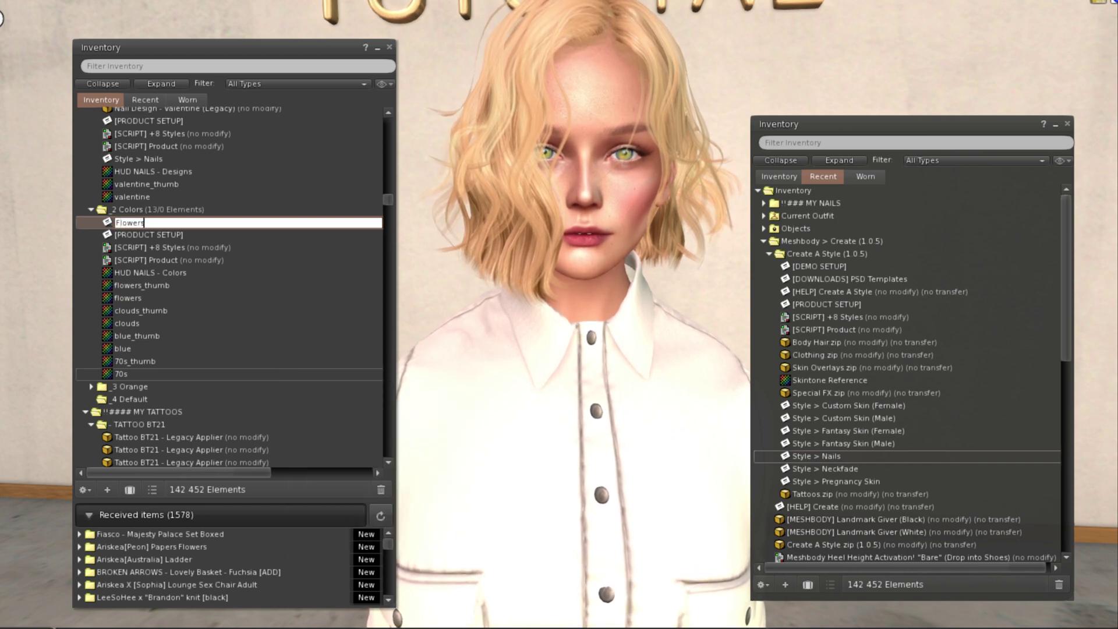
pyautogui.write('lowers')
pyautogui.press('Return')
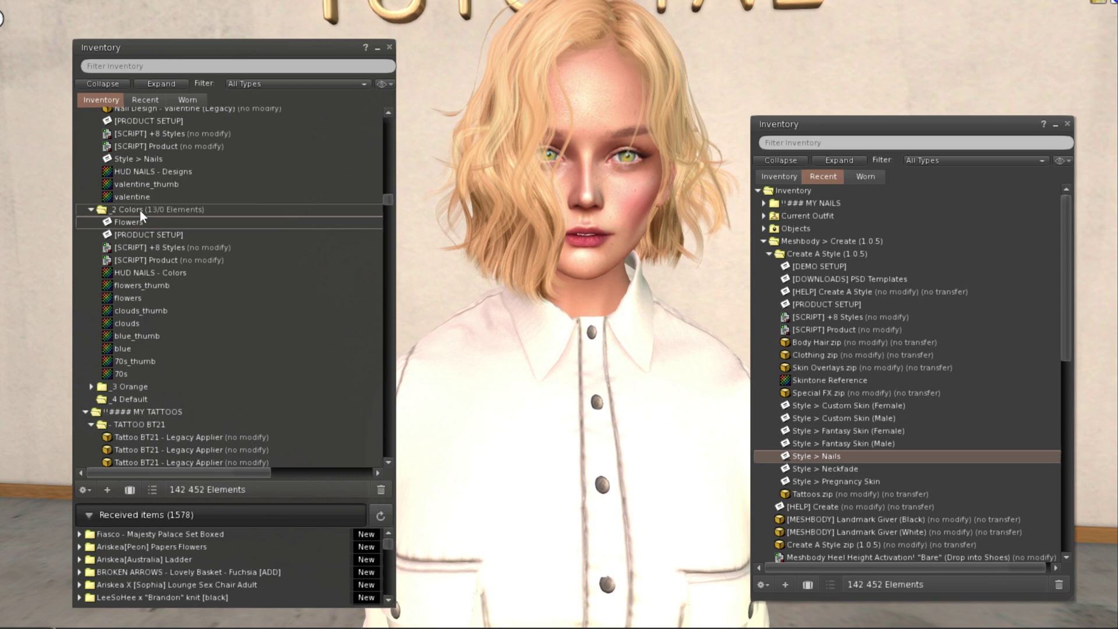
# - Paste another copy of the Style > Nails notecard into the _2 Colors folder and rename it Clouds
pyautogui.rightClick(140, 211)
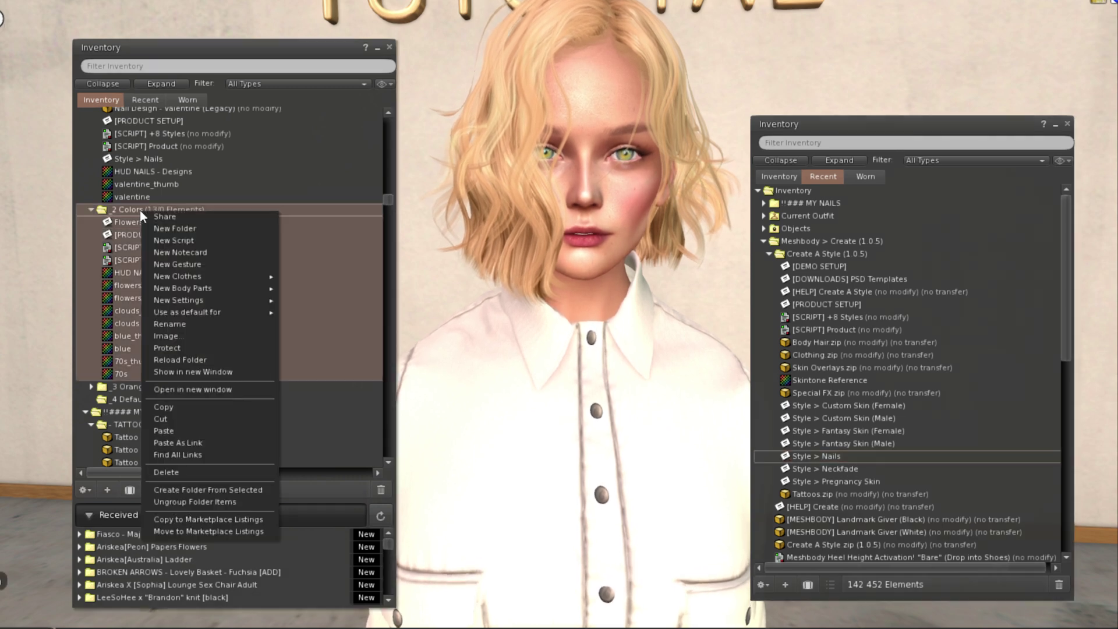
pyautogui.click(168, 430)
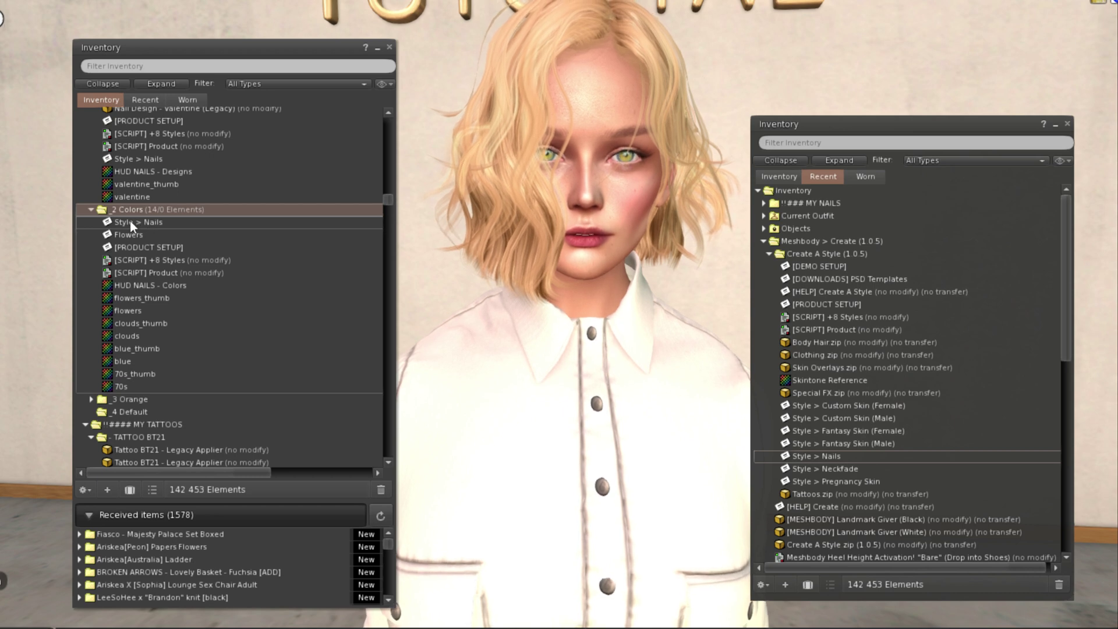
pyautogui.rightClick(130, 221)
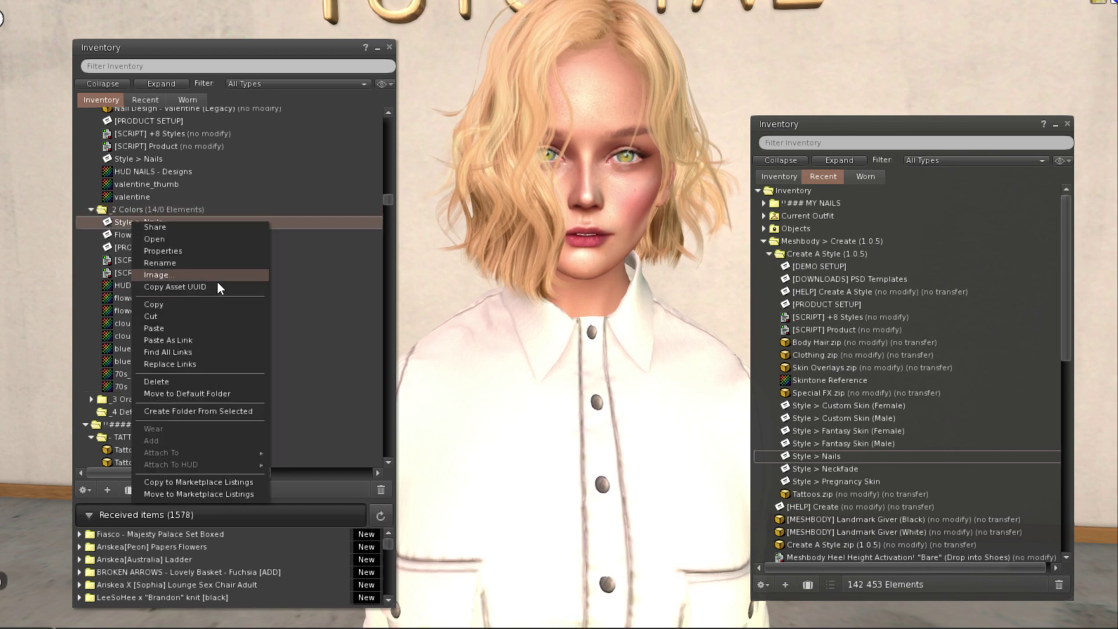
pyautogui.click(166, 263)
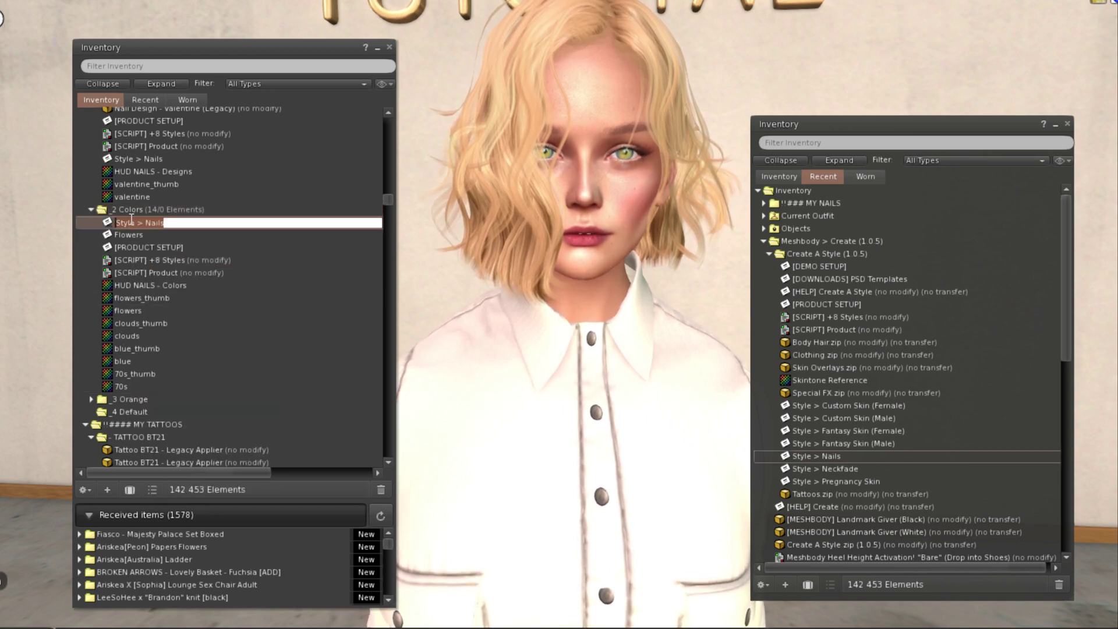
pyautogui.write('Clo')
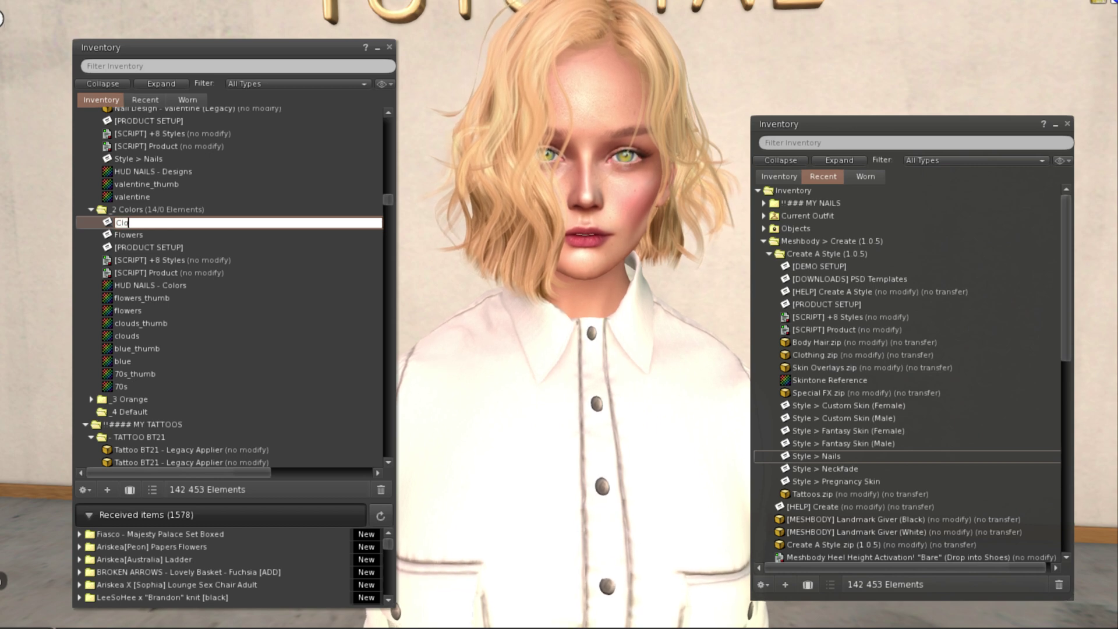
pyautogui.write('uds')
pyautogui.press('Return')
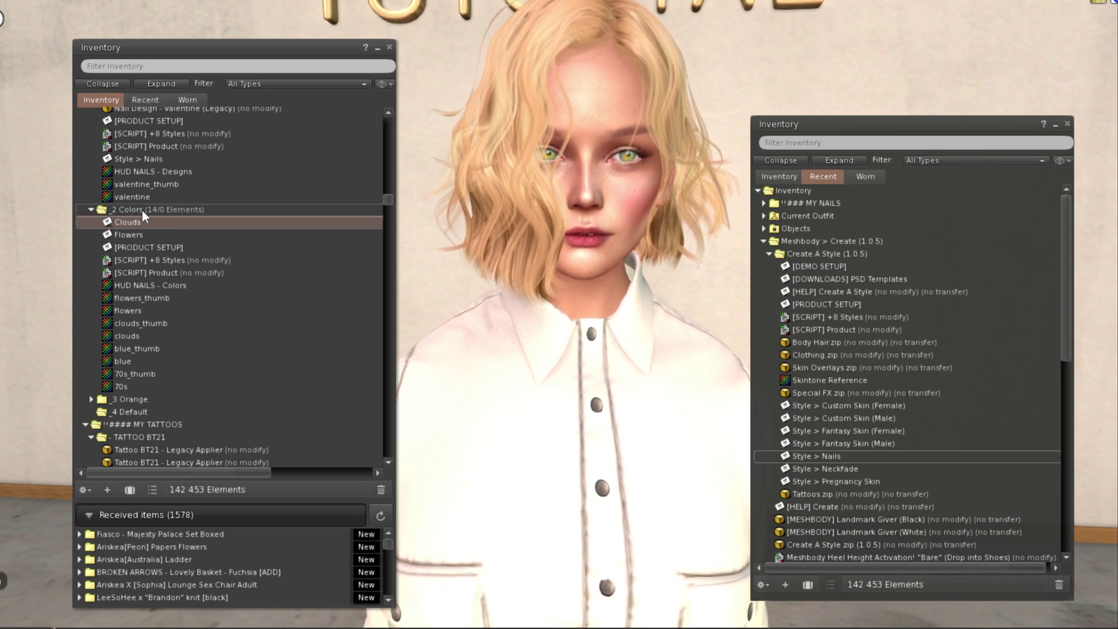
# - Paste a third copy of the Style > Nails notecard into the _2 Colors folder and rename it Blue
pyautogui.rightClick(143, 209)
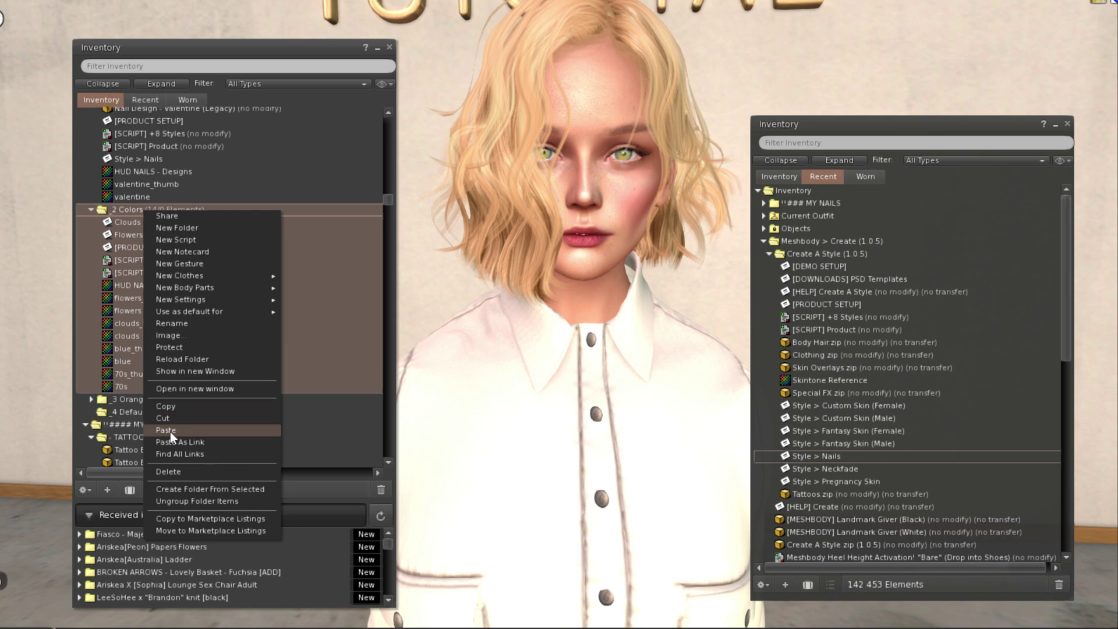
pyautogui.click(168, 431)
pyautogui.rightClick(142, 221)
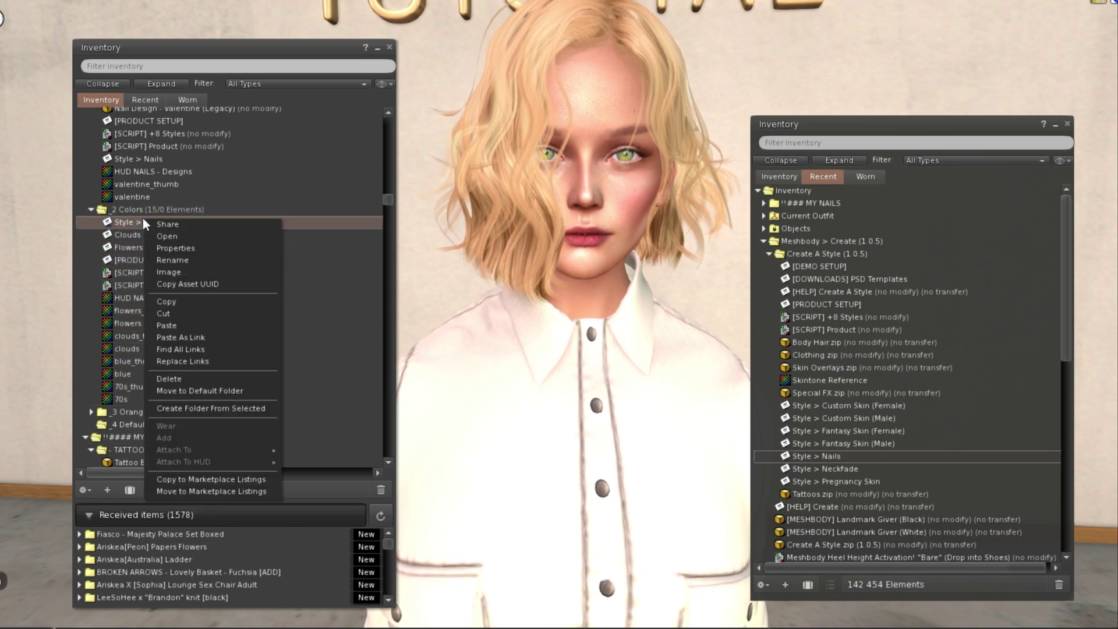
pyautogui.click(180, 261)
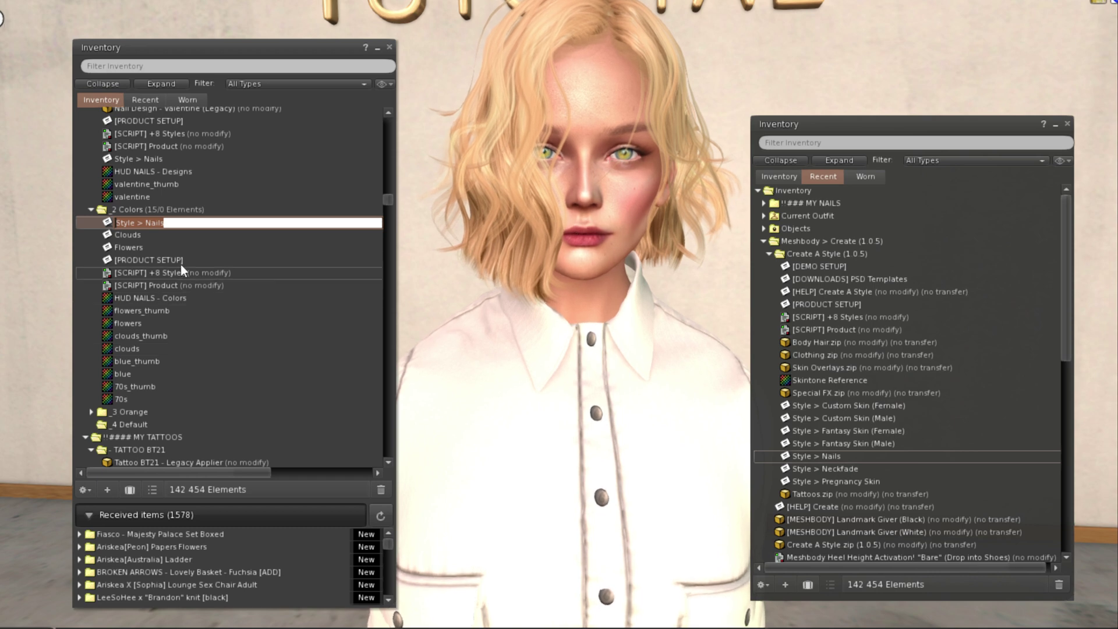
pyautogui.press('BackSpace')
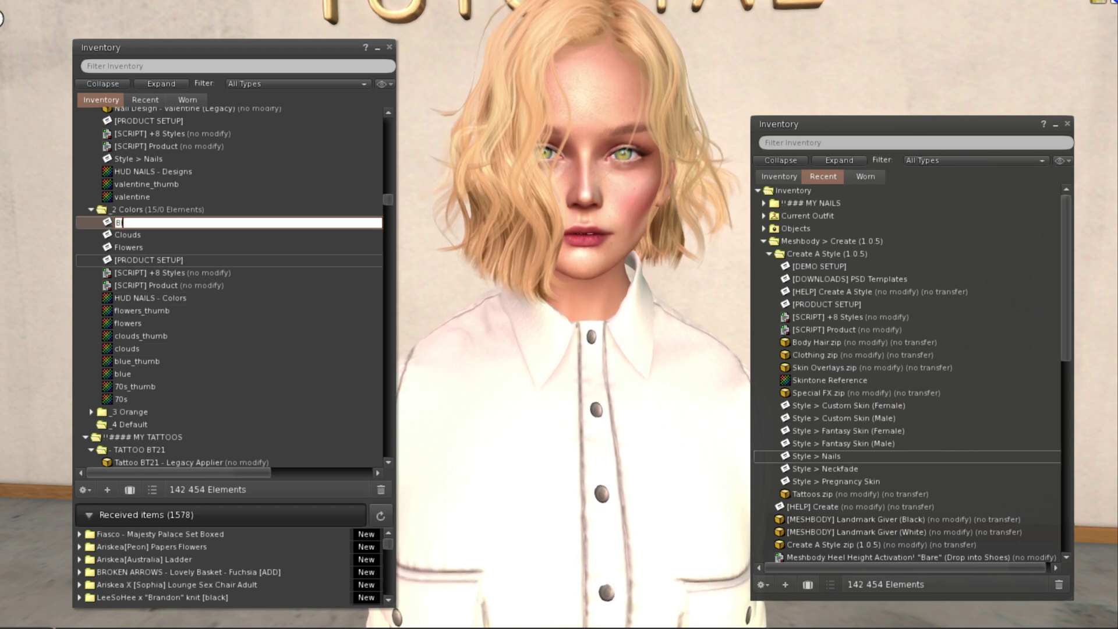
pyautogui.press('Escape')
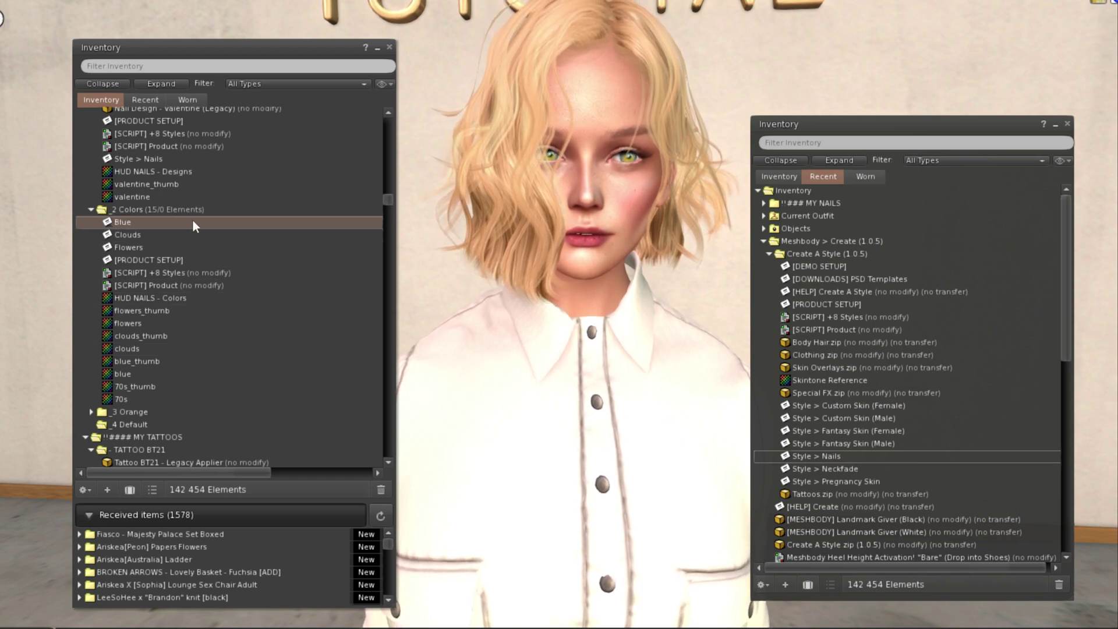
# - Paste one more Style > Nails notecard into the _2 Colors folder and rename it 70s
pyautogui.rightClick(125, 211)
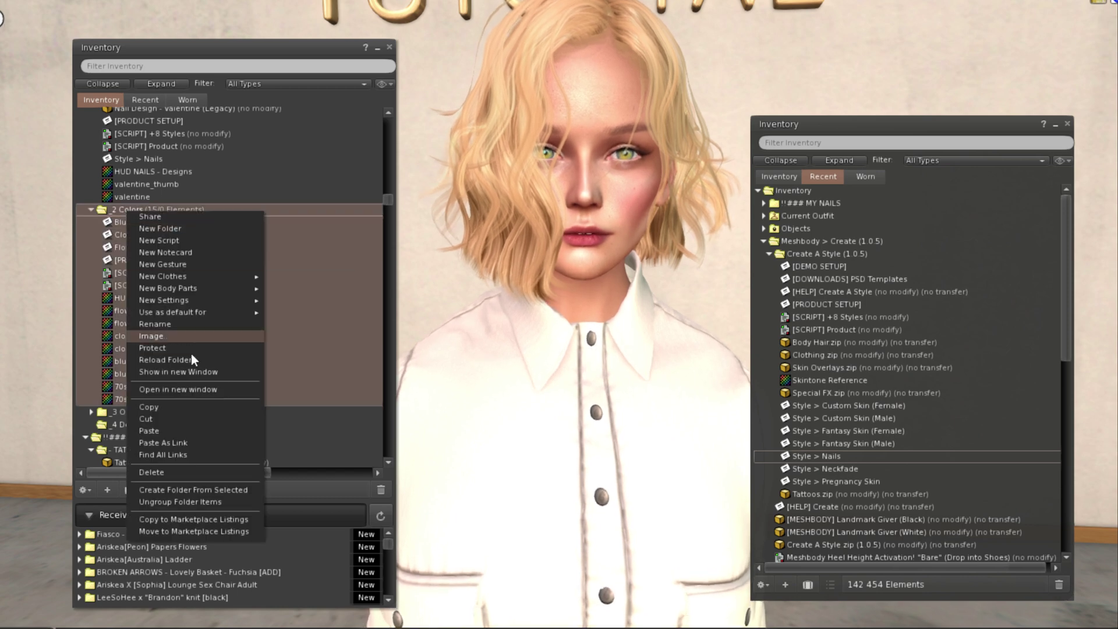
pyautogui.click(161, 431)
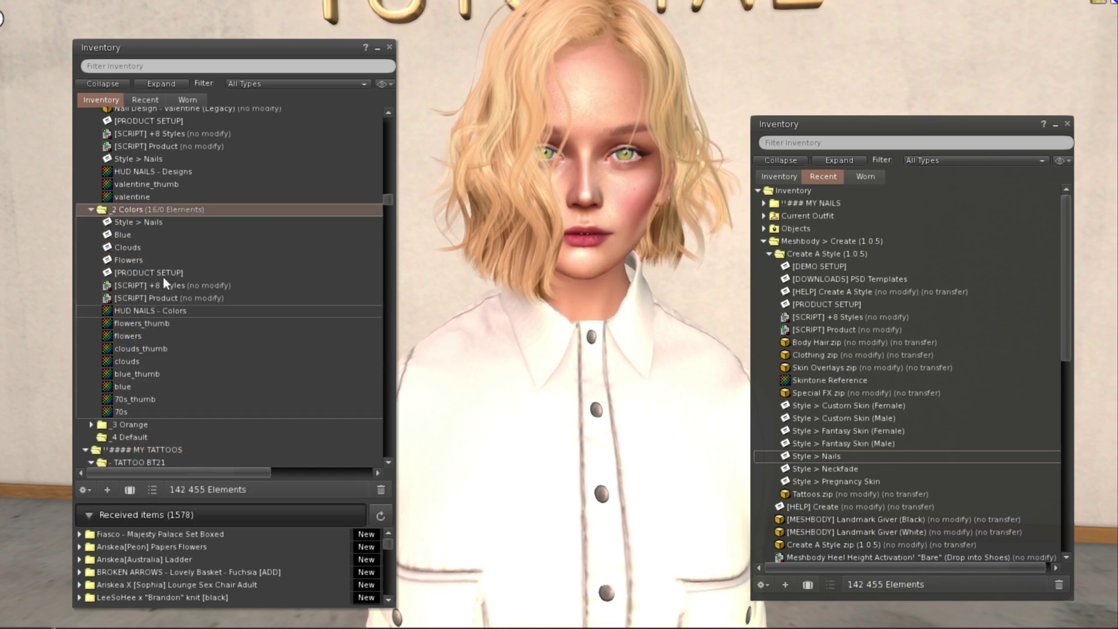
pyautogui.rightClick(132, 222)
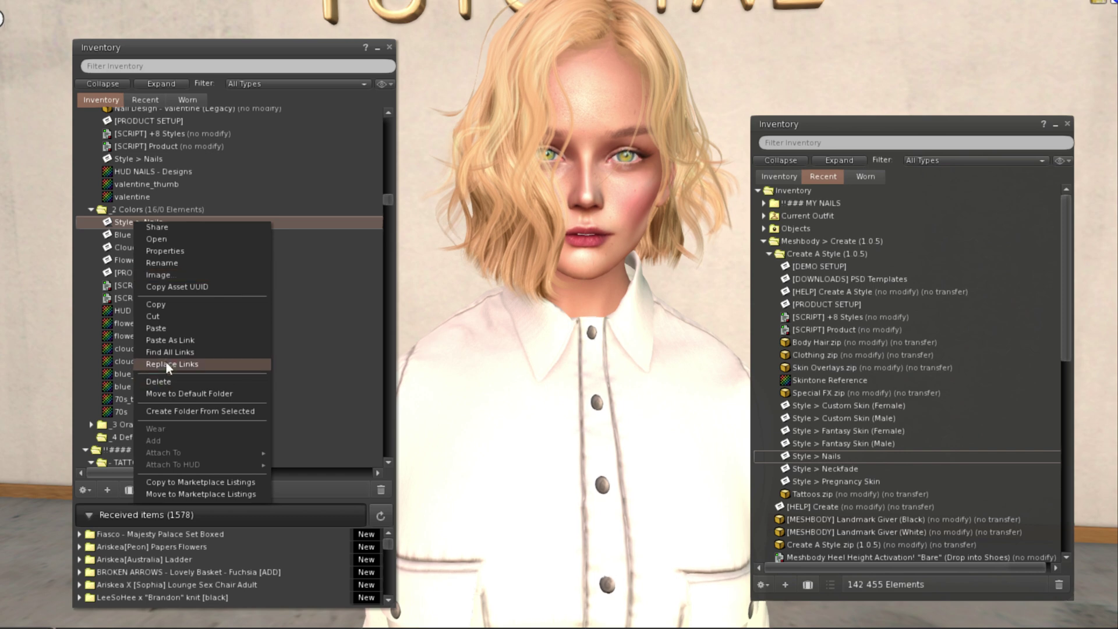
pyautogui.click(167, 263)
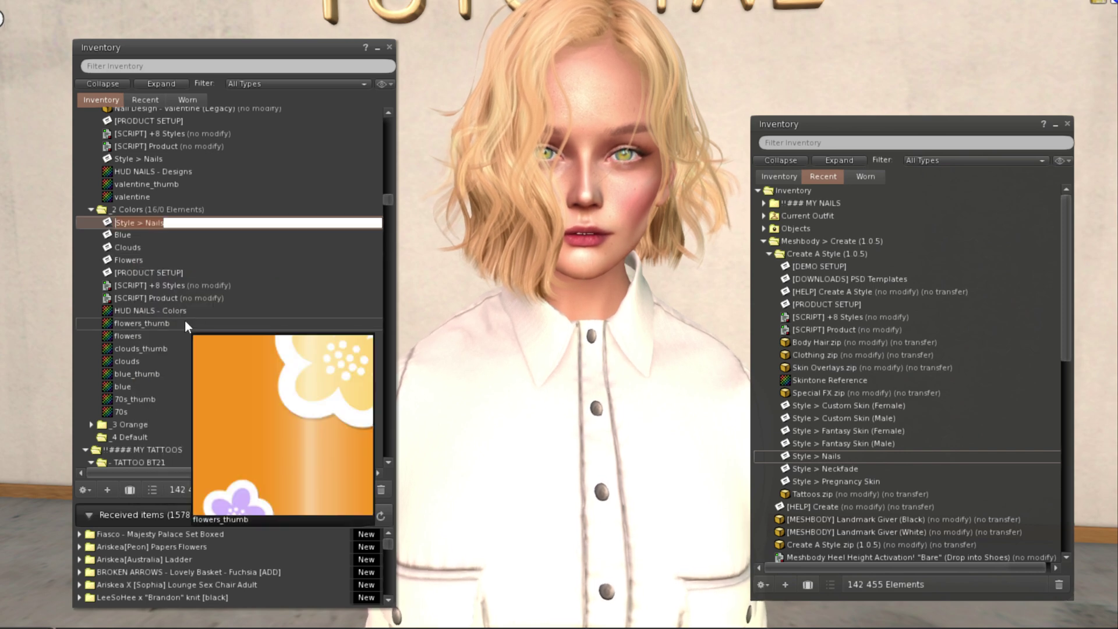
pyautogui.press('BackSpace')
pyautogui.write('70s')
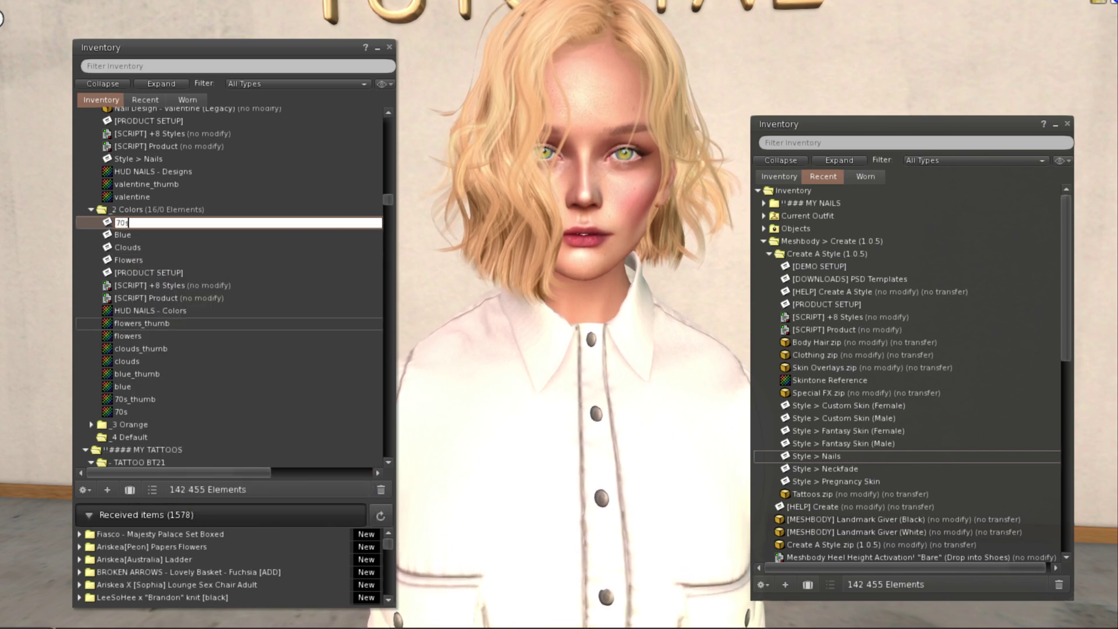
pyautogui.click(152, 372)
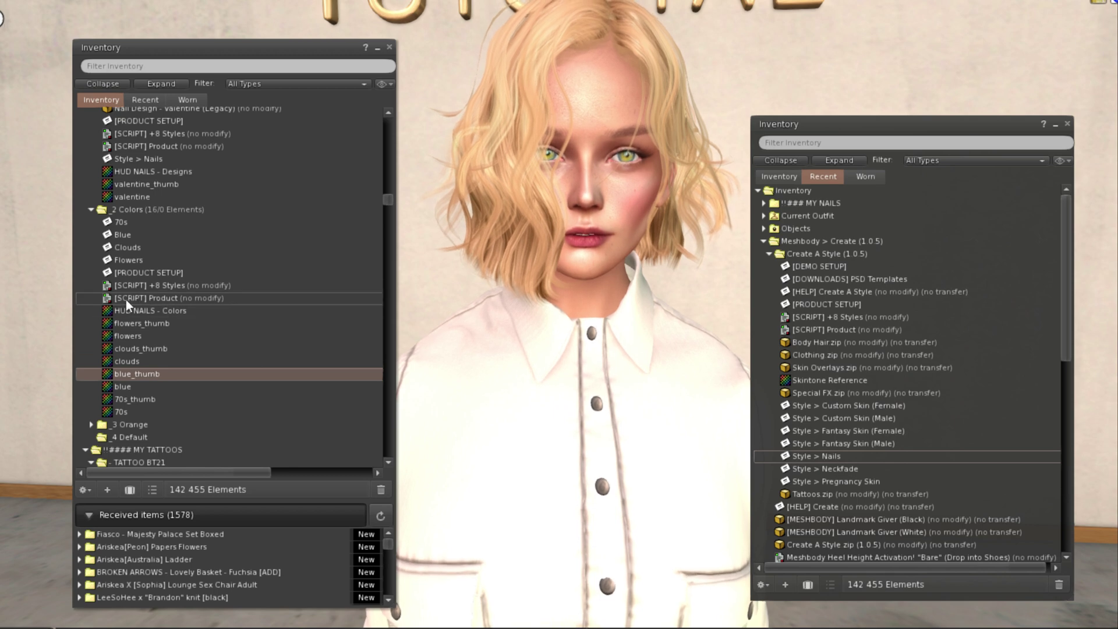
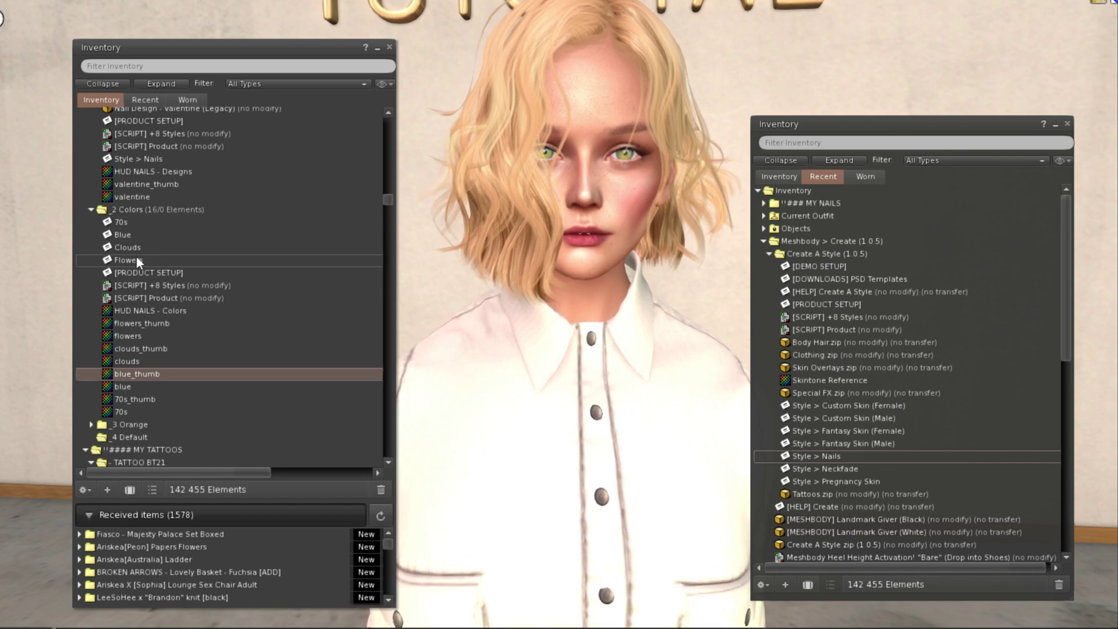
# - Open the 70s notecard, arrange it and the inventory window on opposite sides of the avatar, and enter 70s as the style name
pyautogui.moveTo(215, 54); pyautogui.dragTo(897, 59)
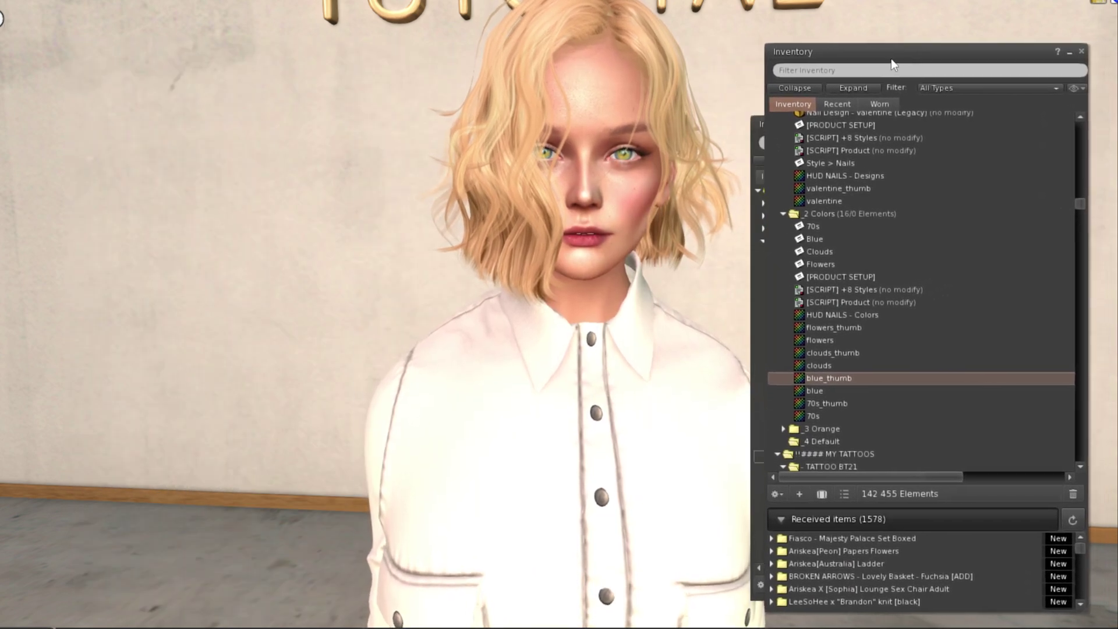
pyautogui.doubleClick(820, 228)
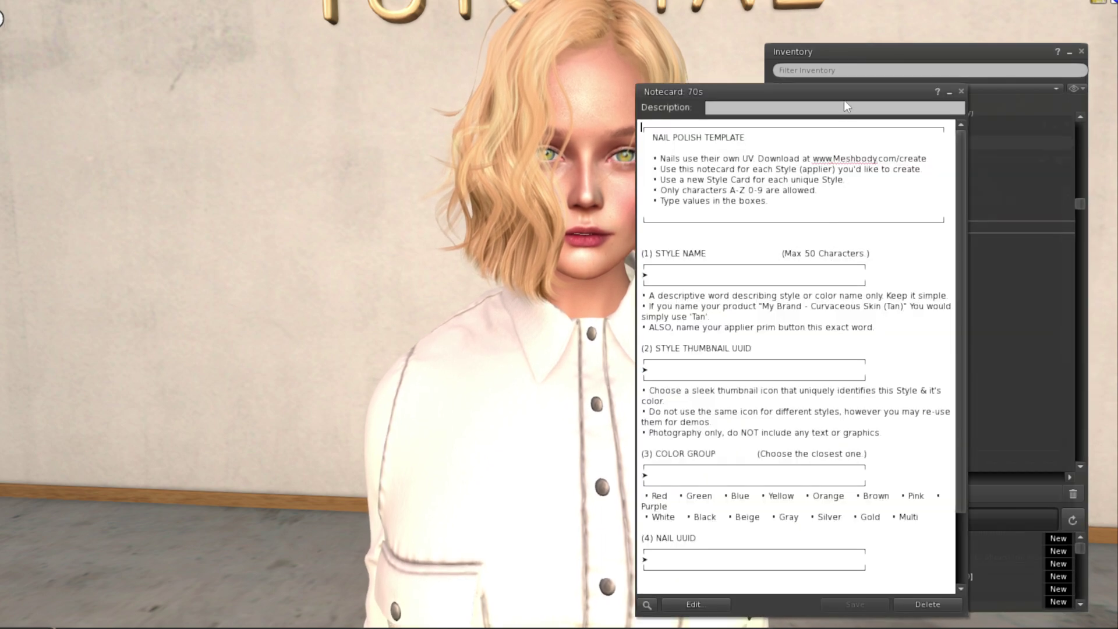
pyautogui.moveTo(845, 105); pyautogui.dragTo(289, 86)
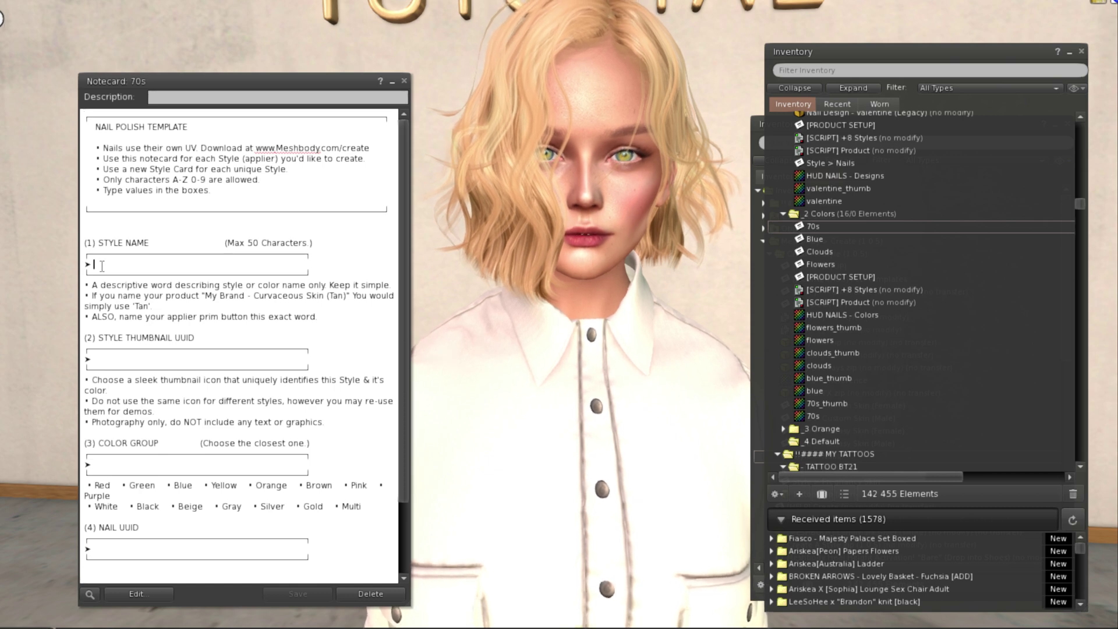
pyautogui.write('70s')
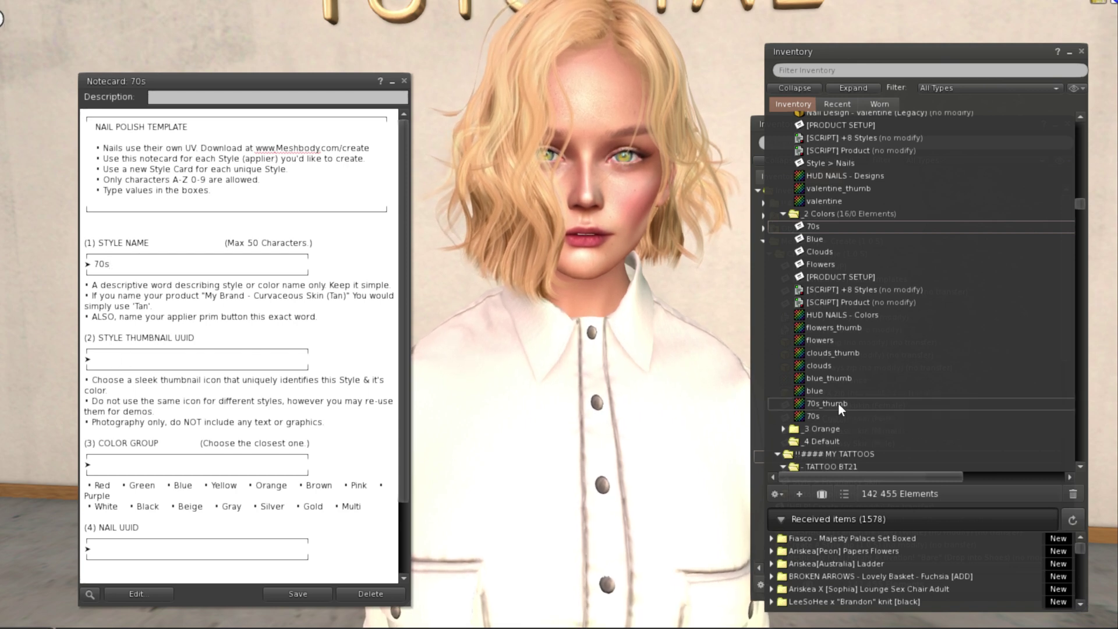
# - Copy the 70s_thumb texture's asset UUID into the 70s notecard's Style Thumbnail UUID field and set the color group to Orange
pyautogui.moveTo(839, 406)
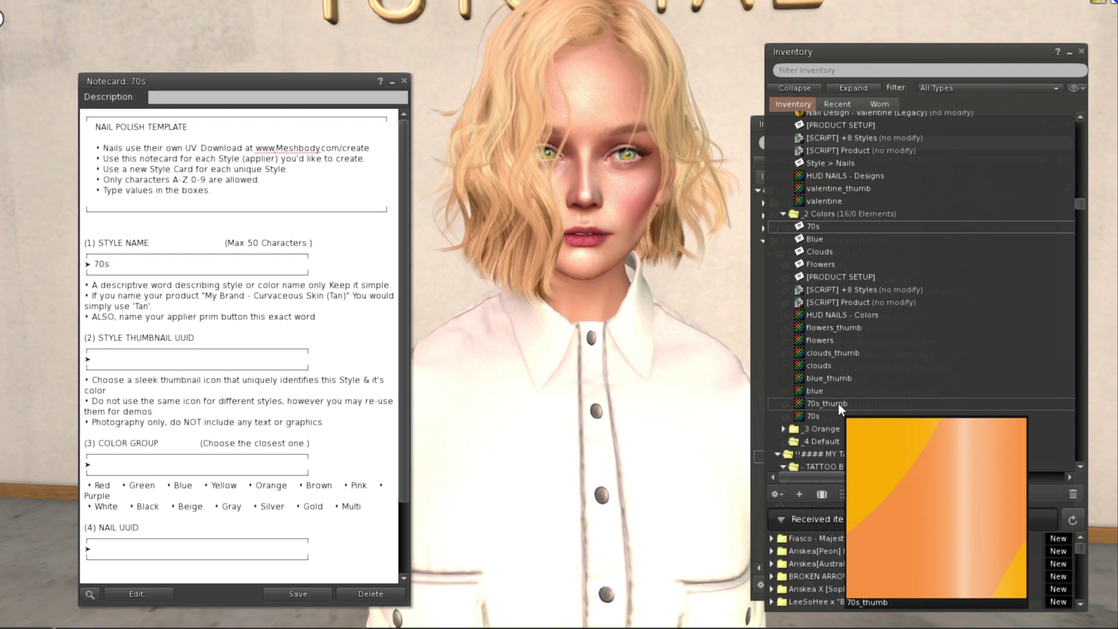
pyautogui.rightClick(838, 403)
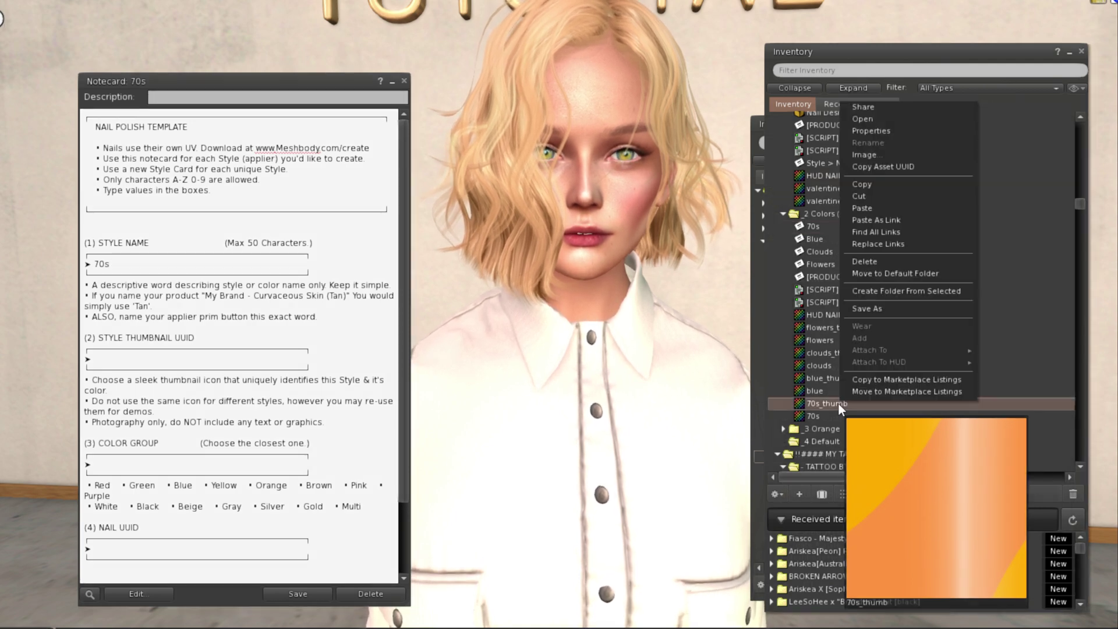
pyautogui.click(897, 167)
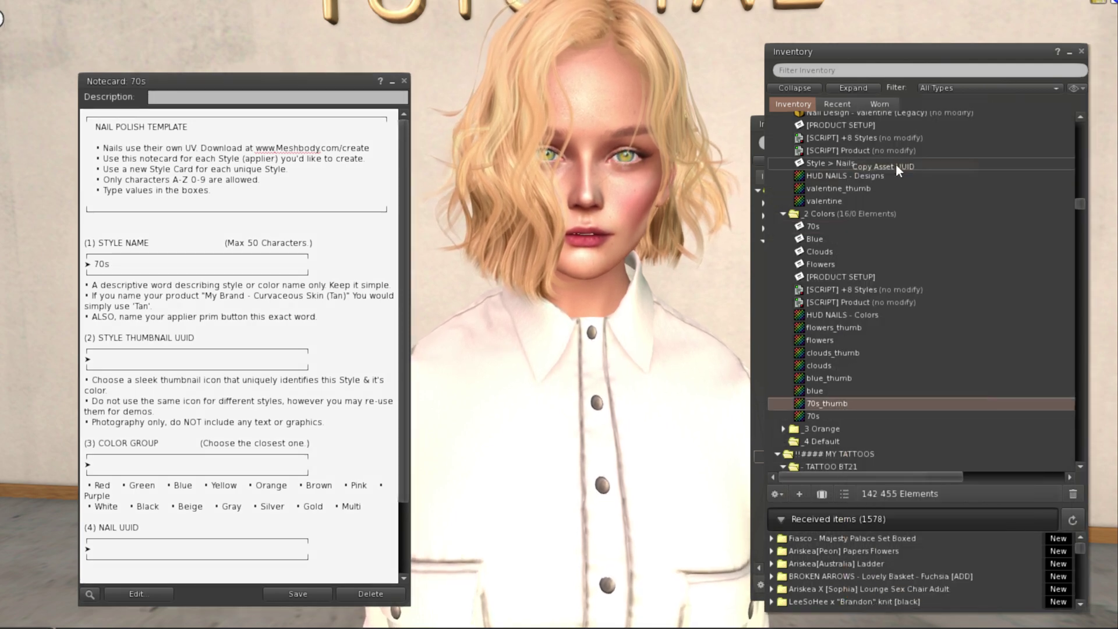
pyautogui.click(153, 362)
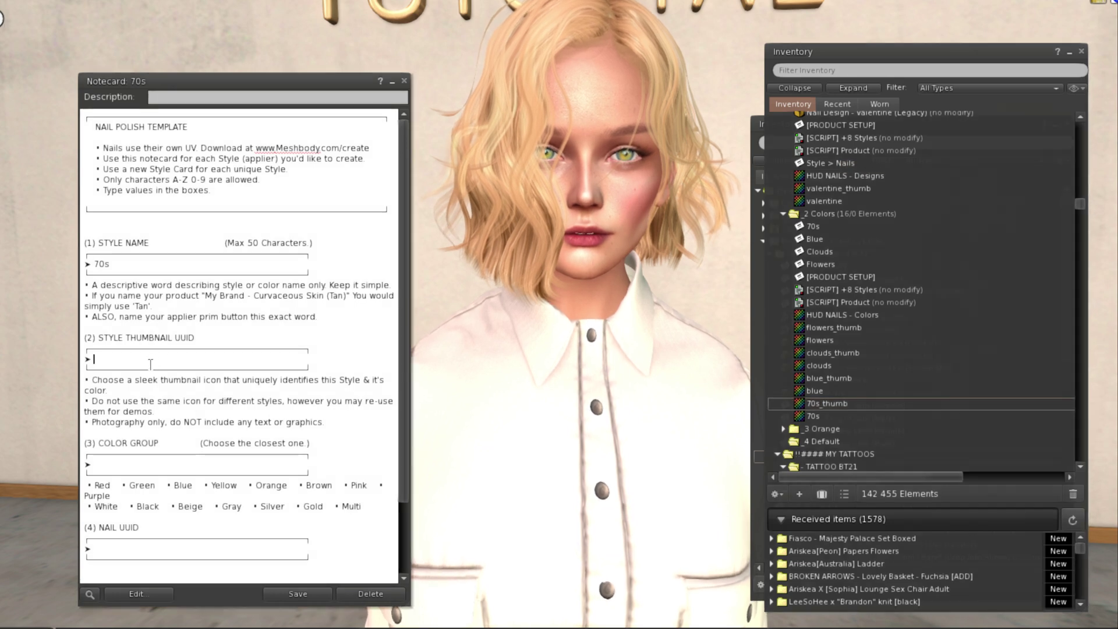
pyautogui.hotkey('ctrl', 'v')
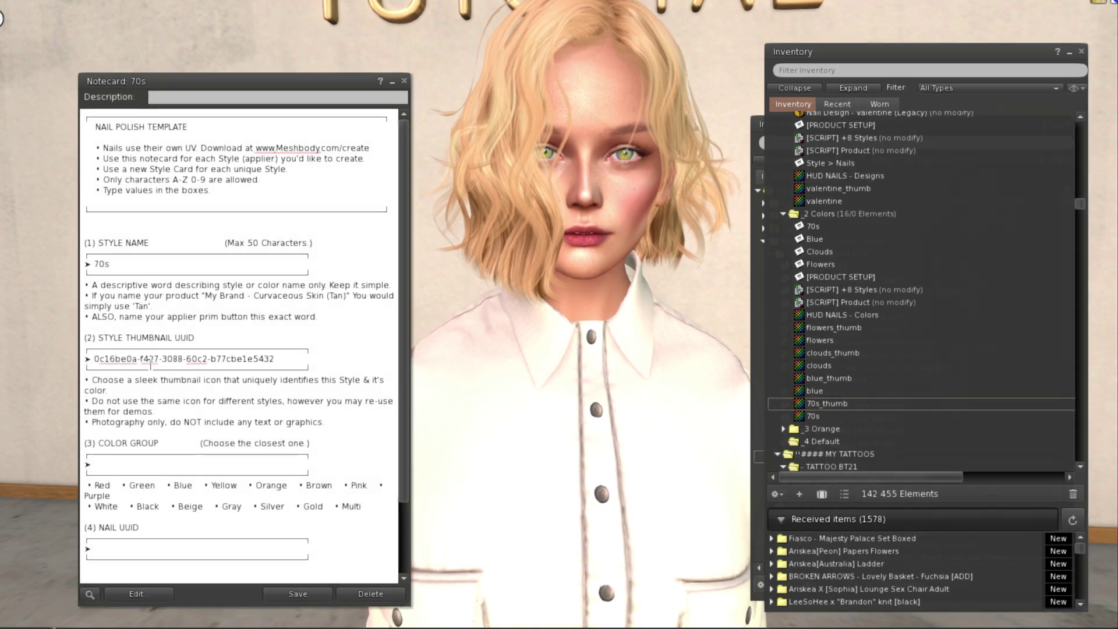
pyautogui.click(122, 464)
pyautogui.write('Orange')
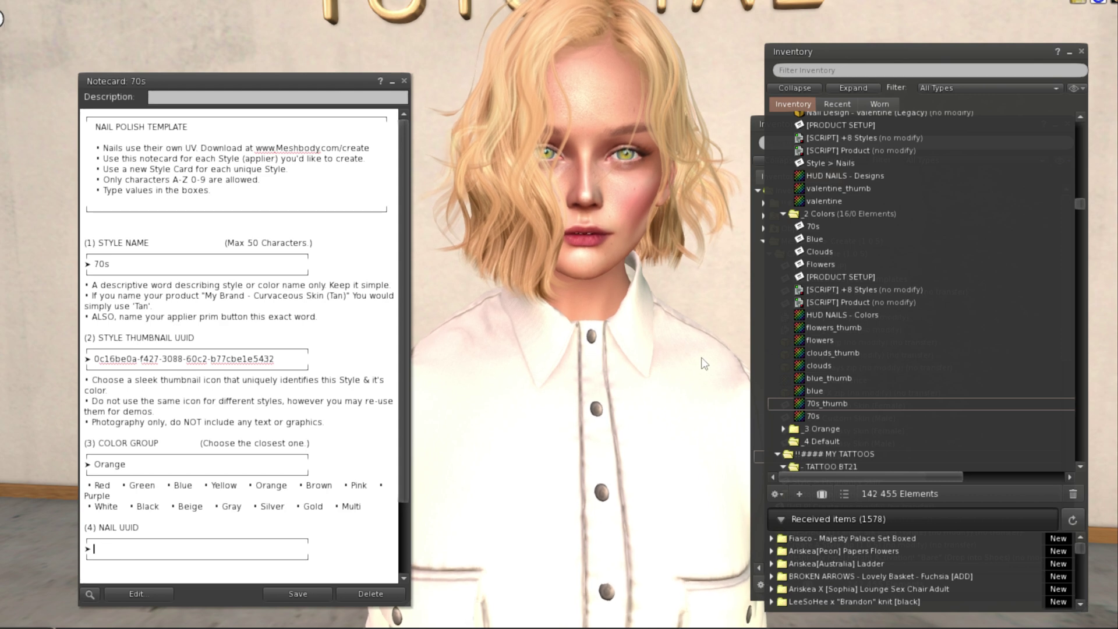
# - Copy the 70s texture's asset UUID into the notecard's Nail UUID field, then save and close the notecard
pyautogui.rightClick(821, 415)
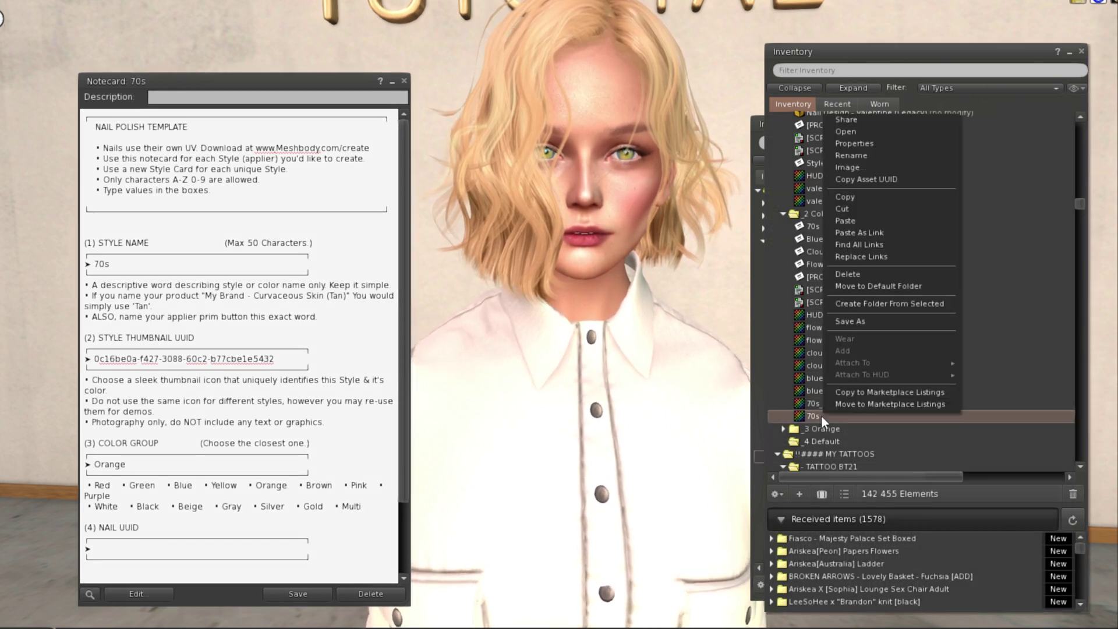
pyautogui.click(882, 181)
pyautogui.click(120, 552)
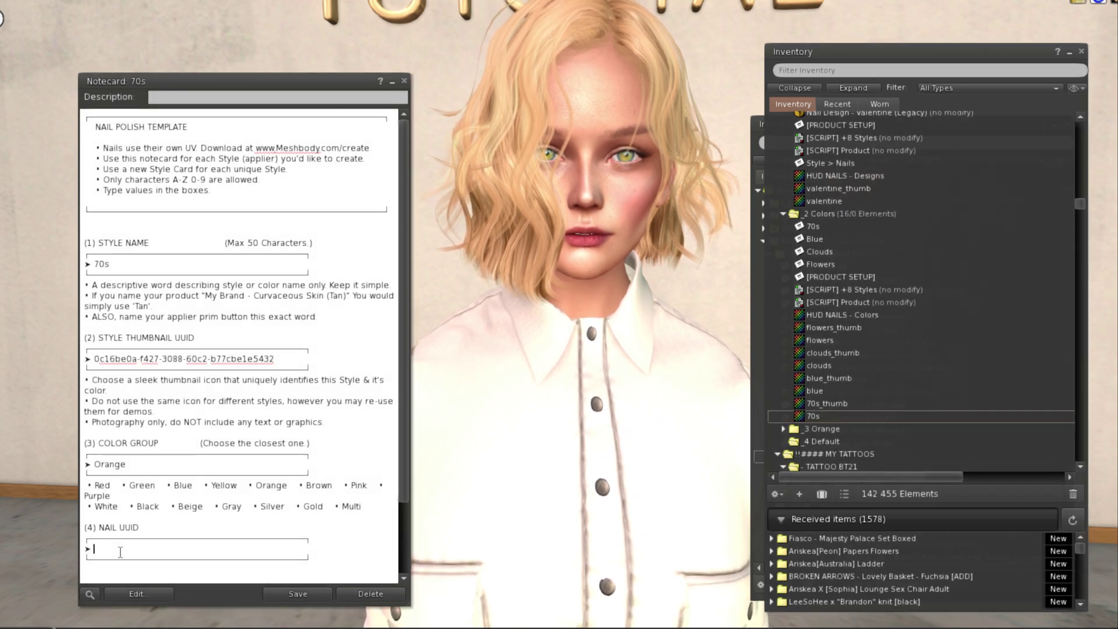
pyautogui.hotkey('ctrl', 'v')
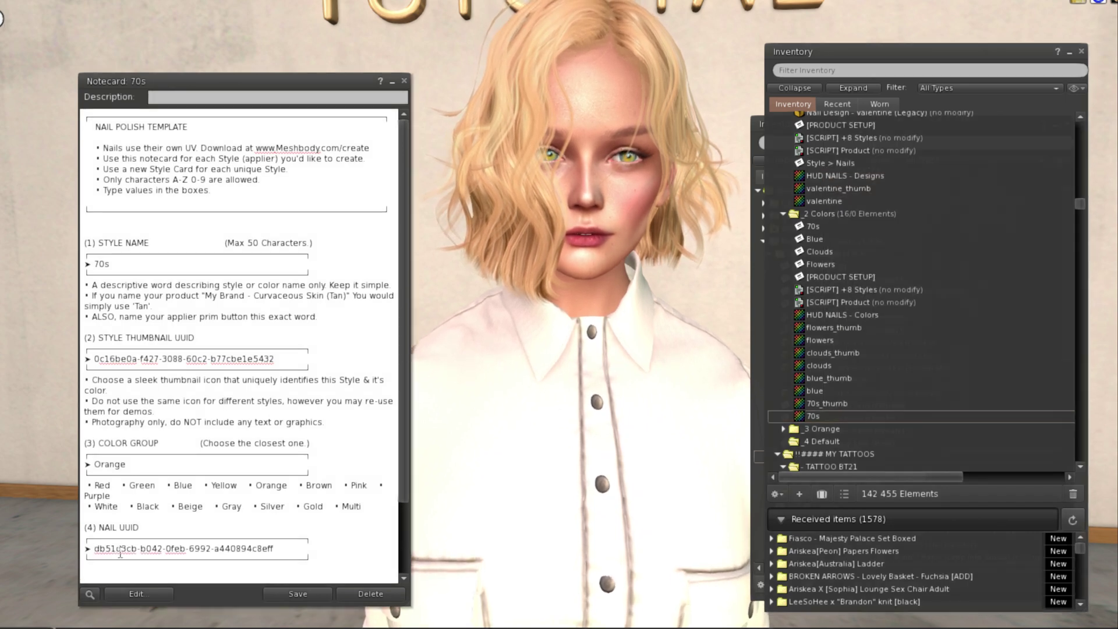
pyautogui.click(299, 592)
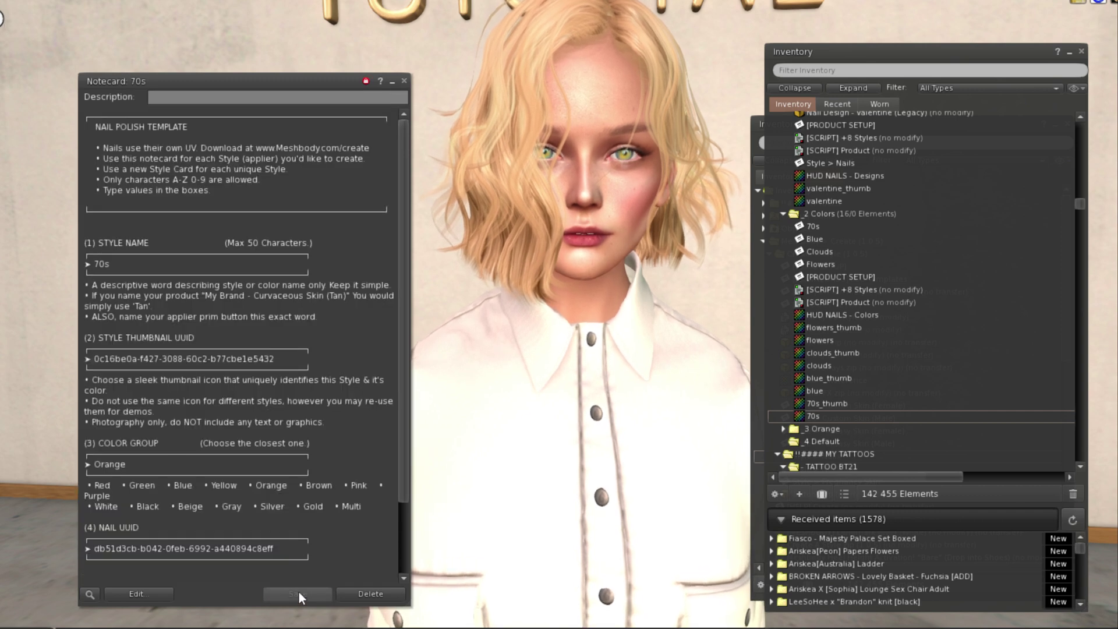
pyautogui.click(405, 81)
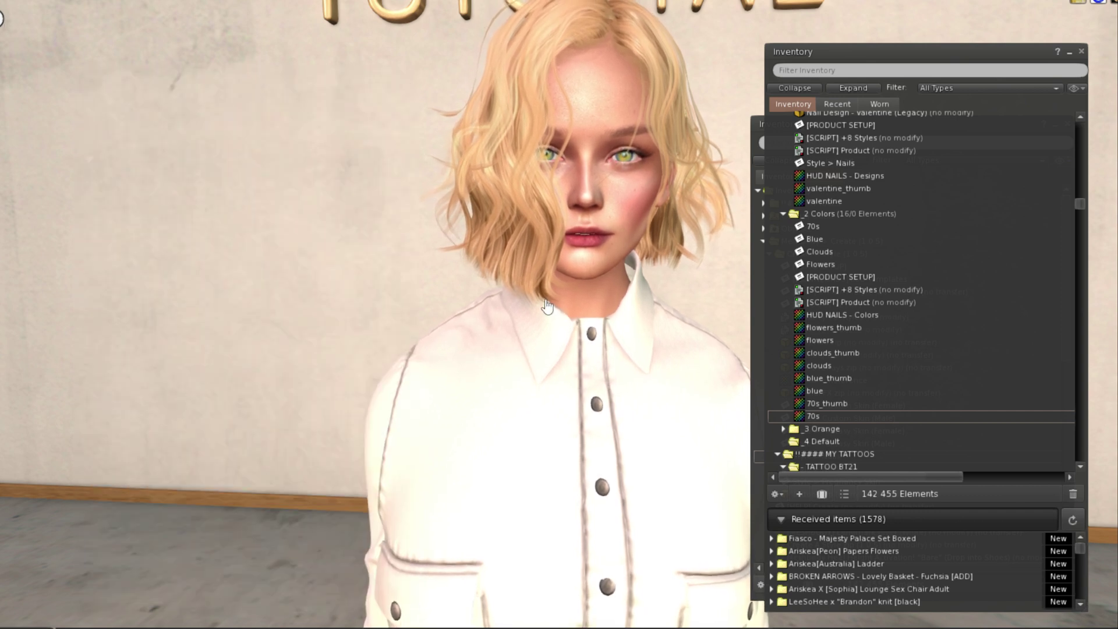
# - Open the Blue notecard in the _2 Colors folder and enter Blue as the style name
pyautogui.doubleClick(829, 240)
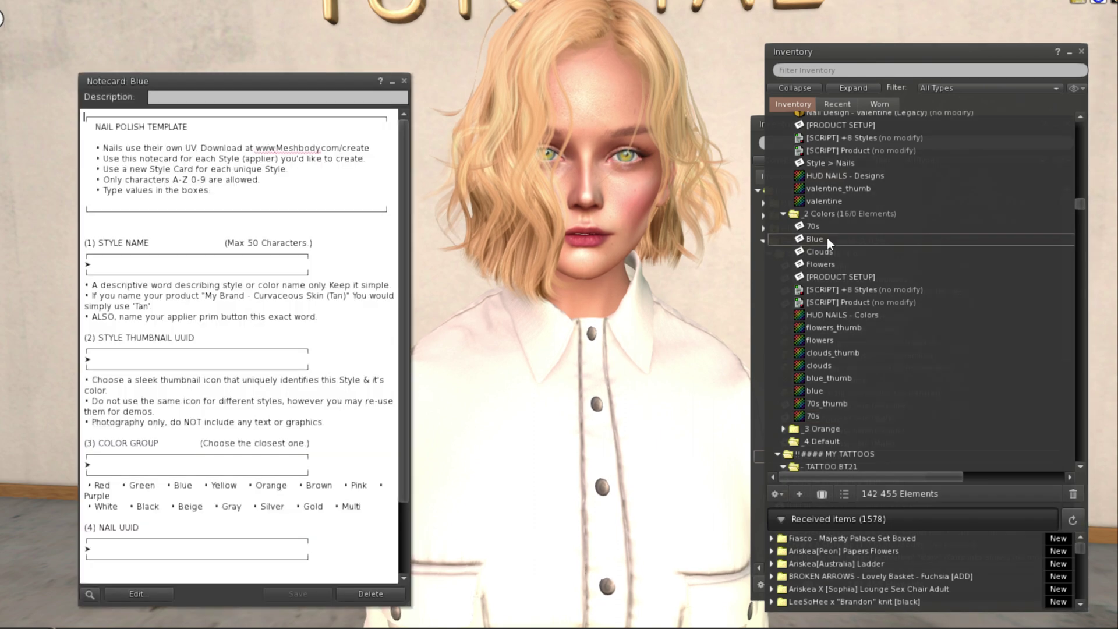
pyautogui.click(125, 265)
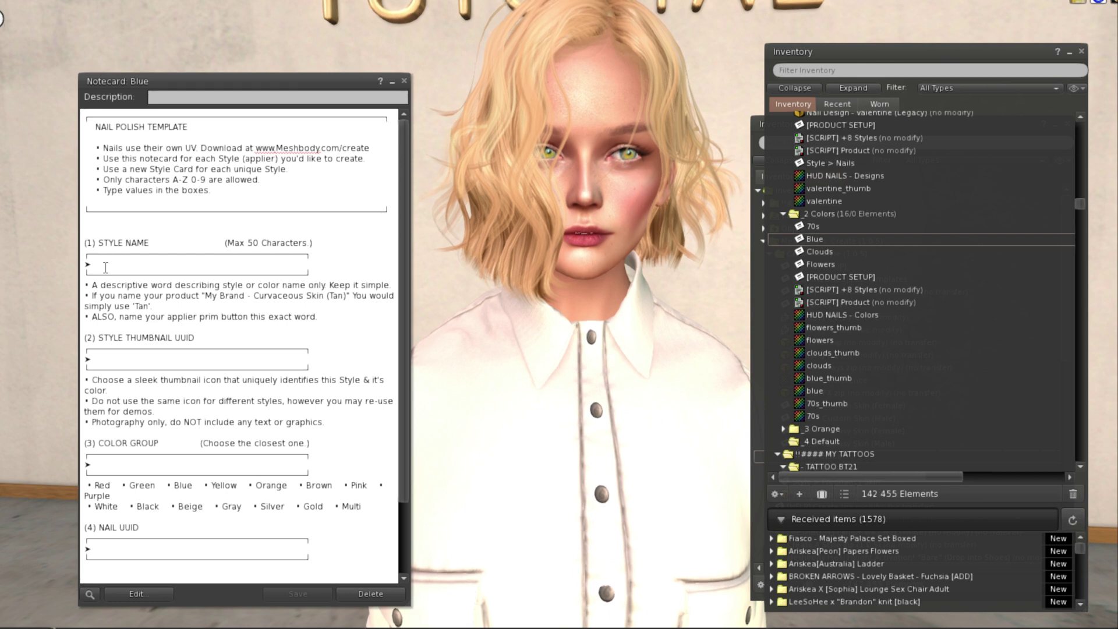
pyautogui.write('Blue')
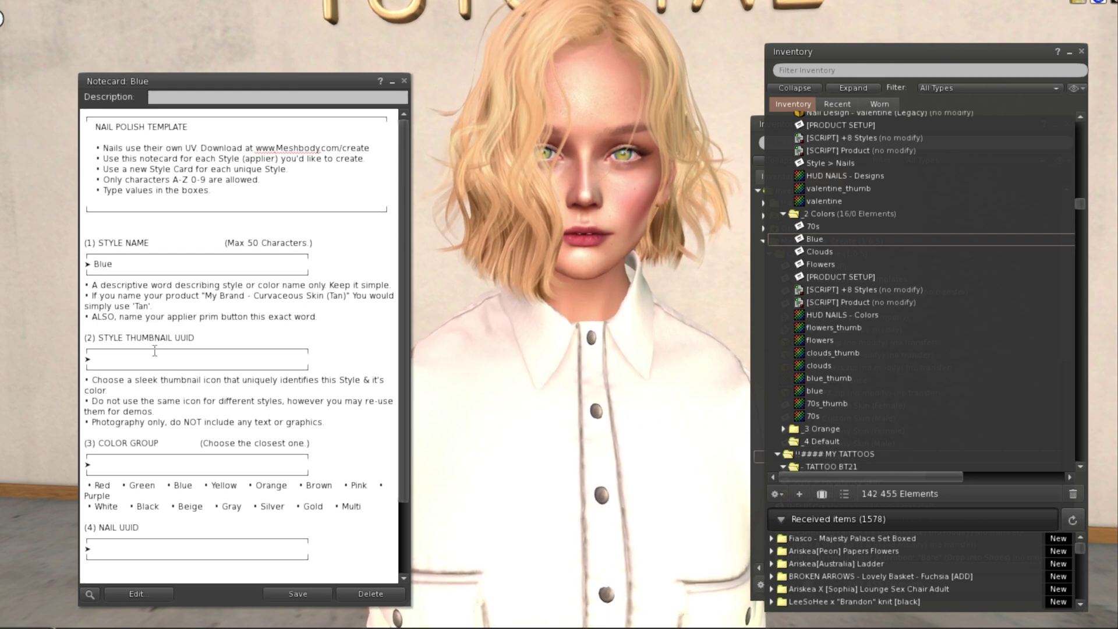
# - Copy the blue_thumb texture's asset UUID into the Blue notecard's Style Thumbnail UUID field and set the color group to Blue
pyautogui.rightClick(836, 377)
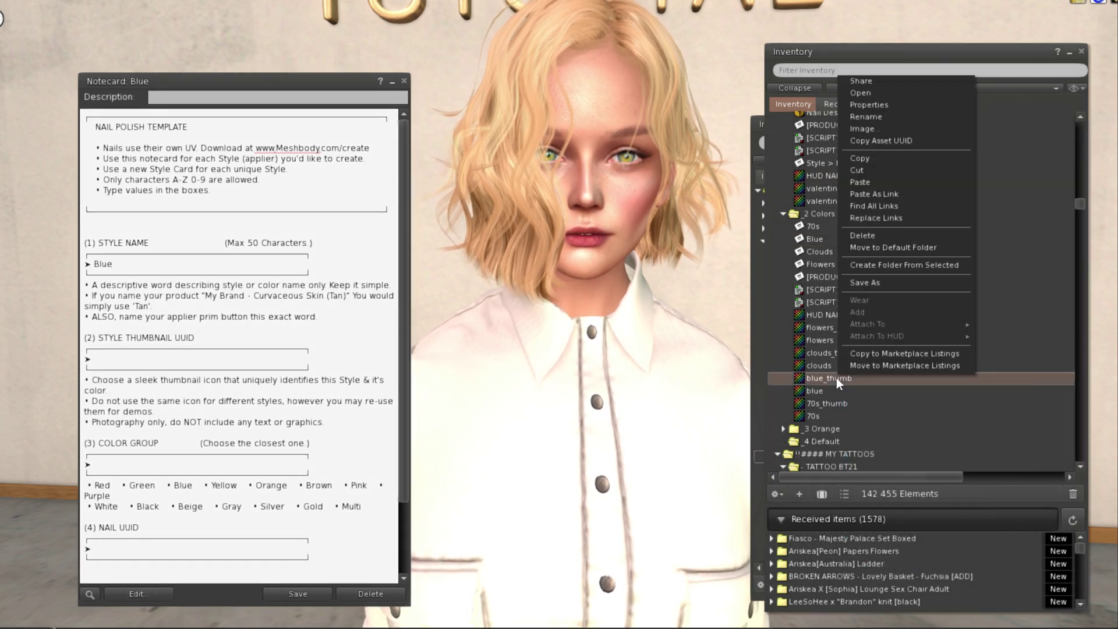
pyautogui.click(899, 142)
pyautogui.click(116, 361)
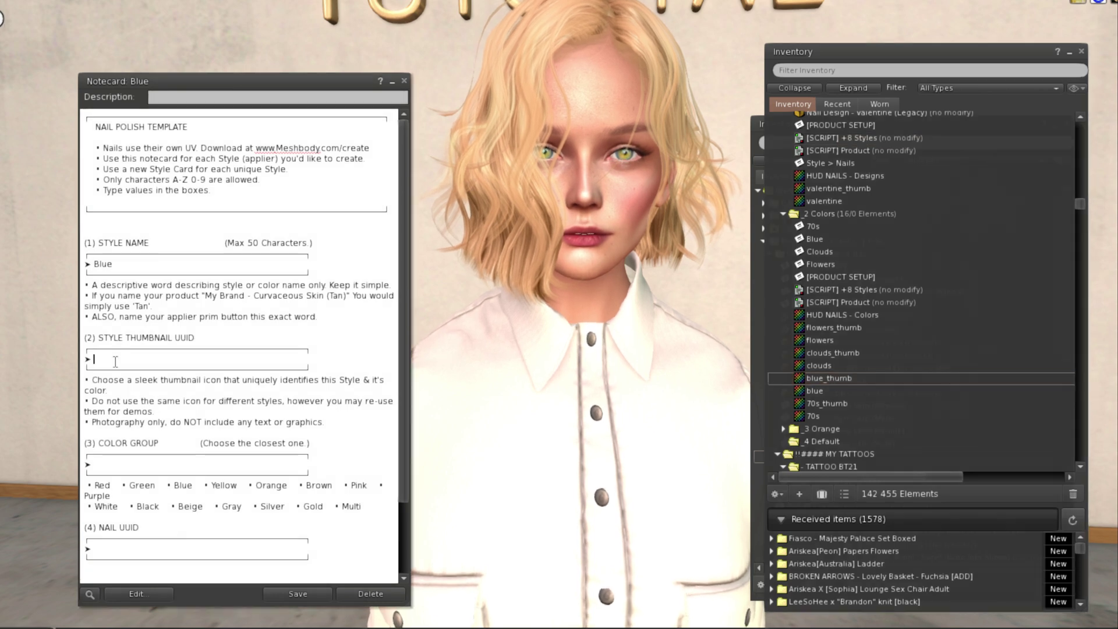
pyautogui.hotkey('ctrl', 'v')
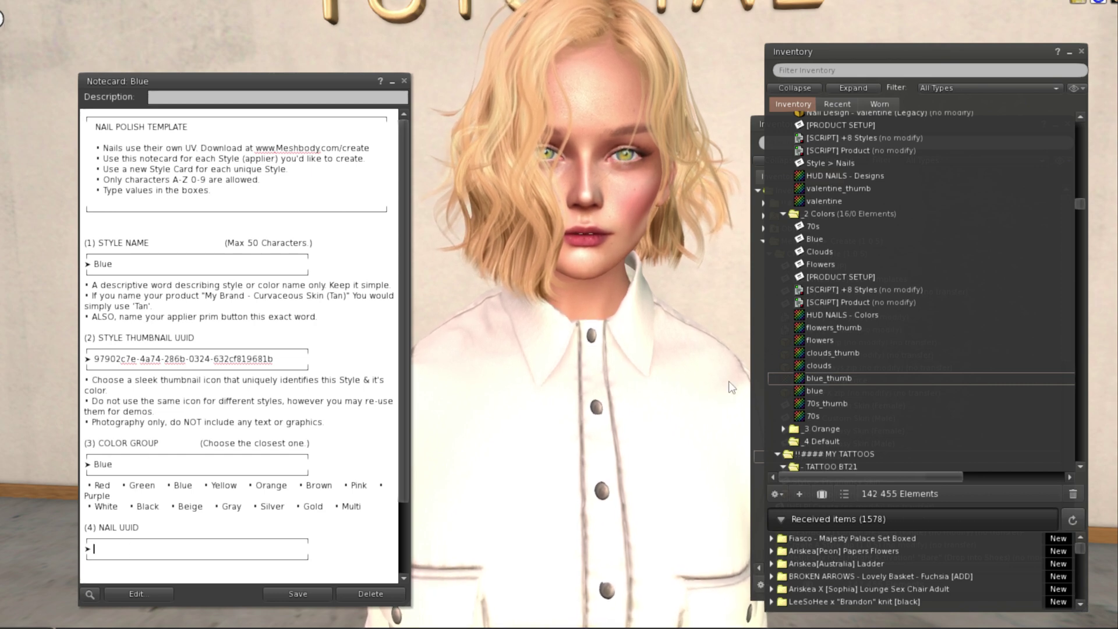
# - Copy the blue texture's asset UUID into the Blue notecard's Nail UUID field, then save and close the notecard
pyautogui.rightClick(820, 391)
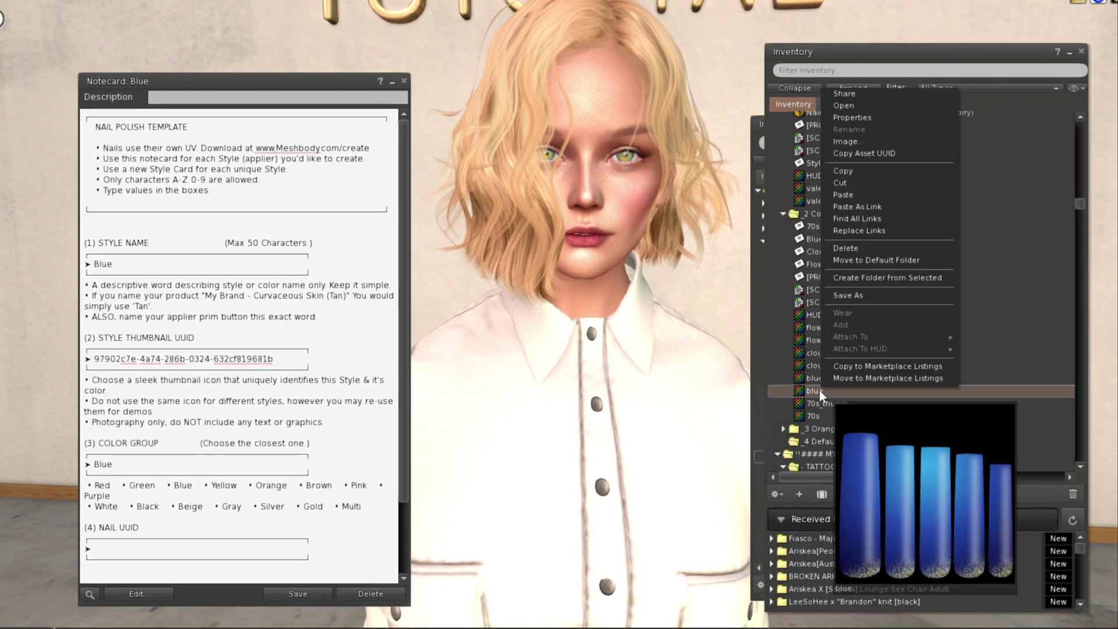
pyautogui.click(875, 153)
pyautogui.click(117, 553)
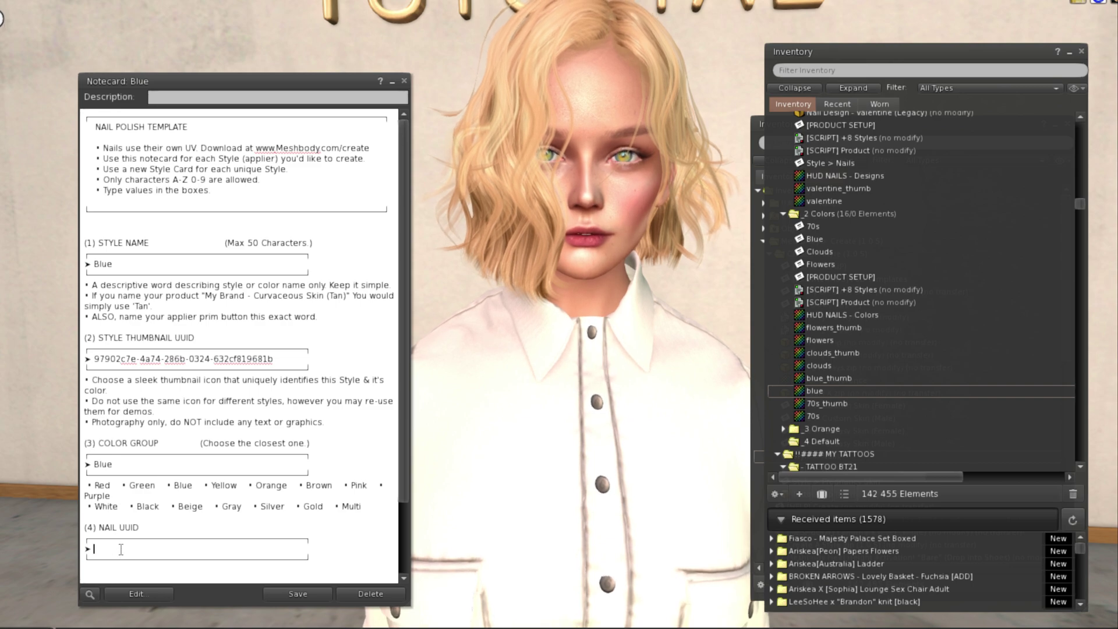
pyautogui.hotkey('ctrl', 'v')
pyautogui.click(306, 598)
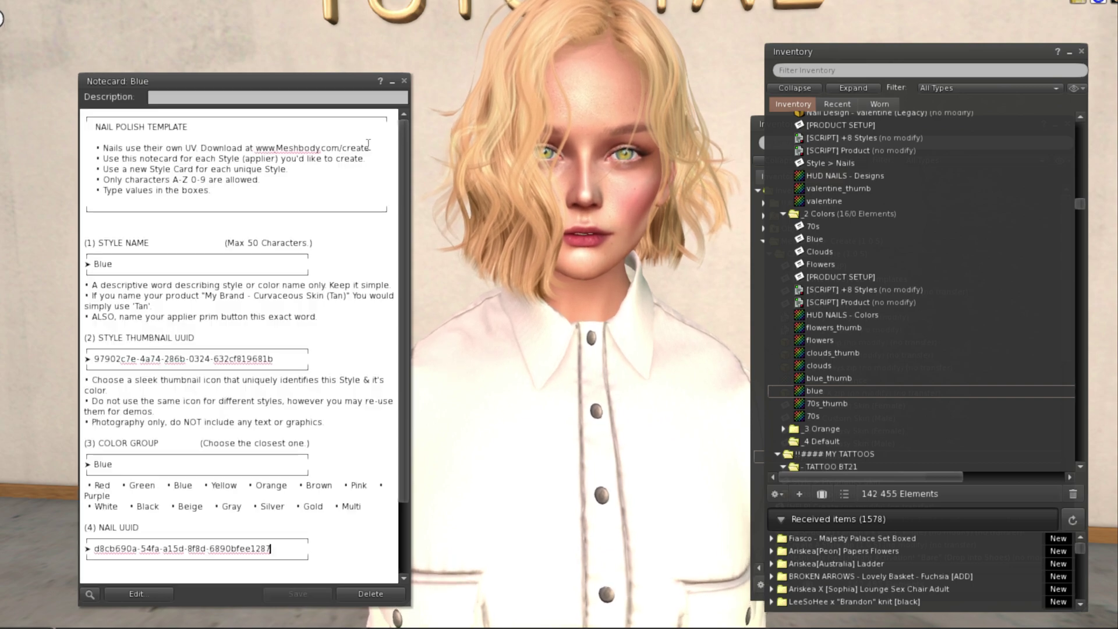
pyautogui.click(404, 81)
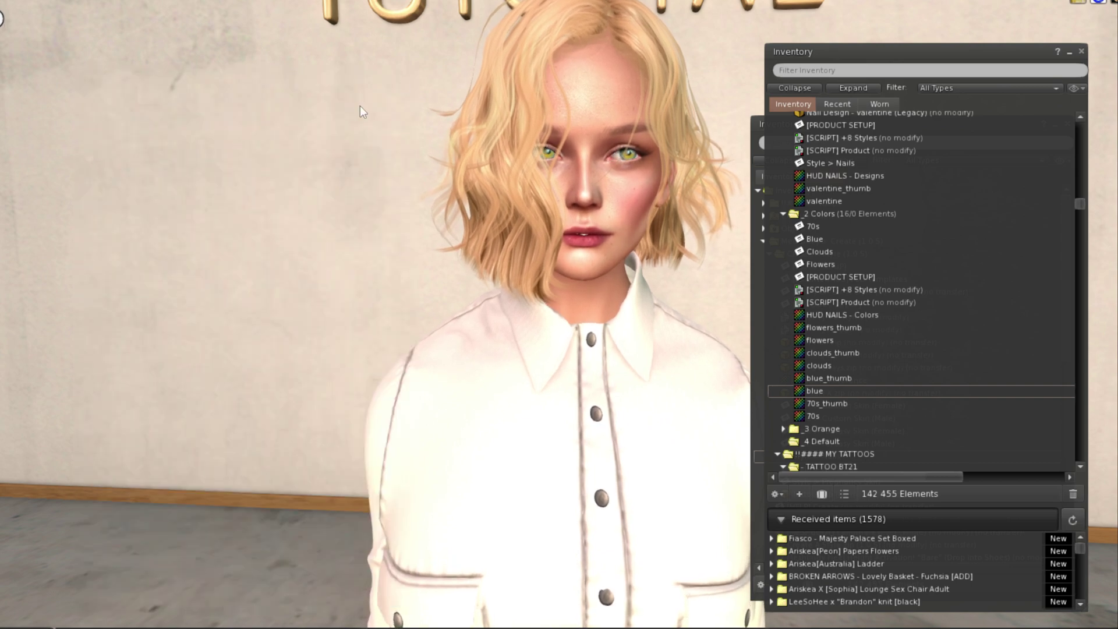
# - Open the Clouds notecard in the _2 Colors folder and enter Clouds as the style name
pyautogui.doubleClick(820, 251)
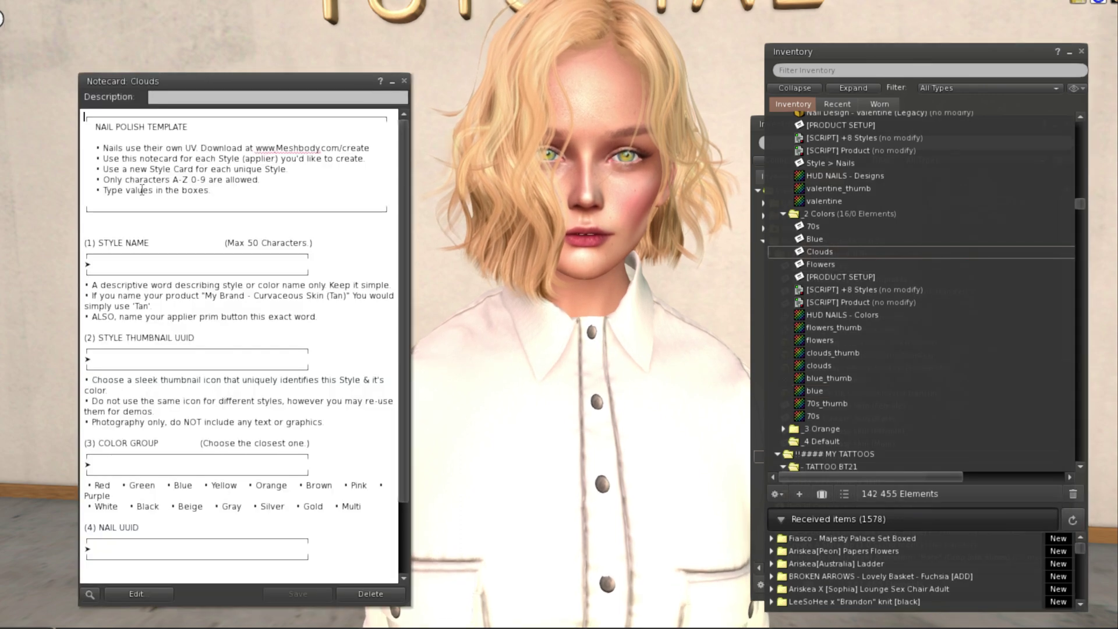
pyautogui.click(110, 269)
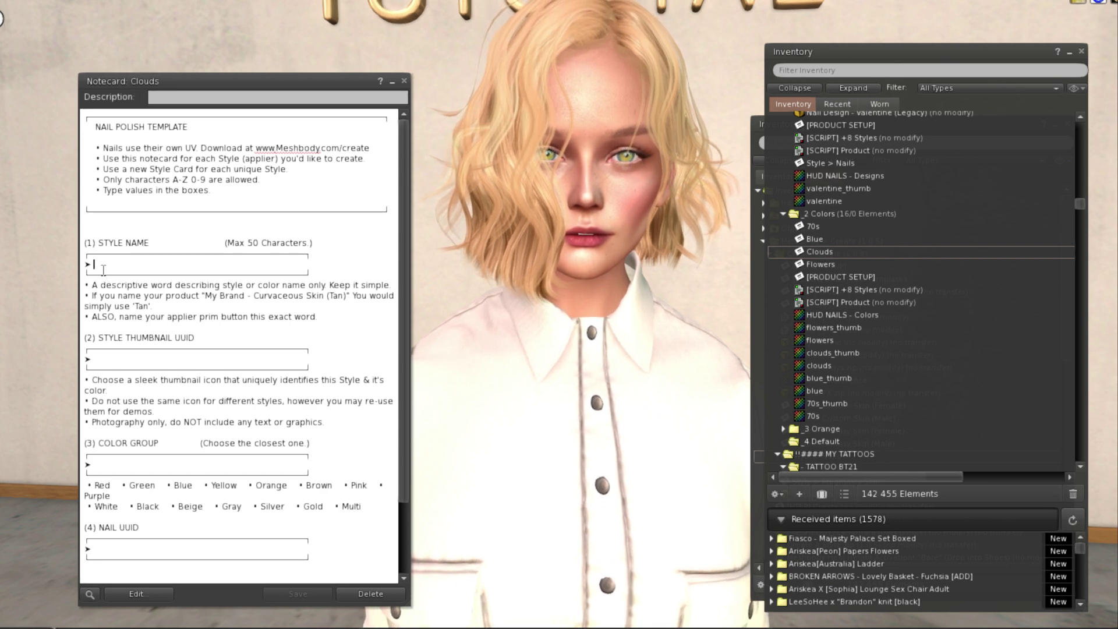
pyautogui.write('Clouds')
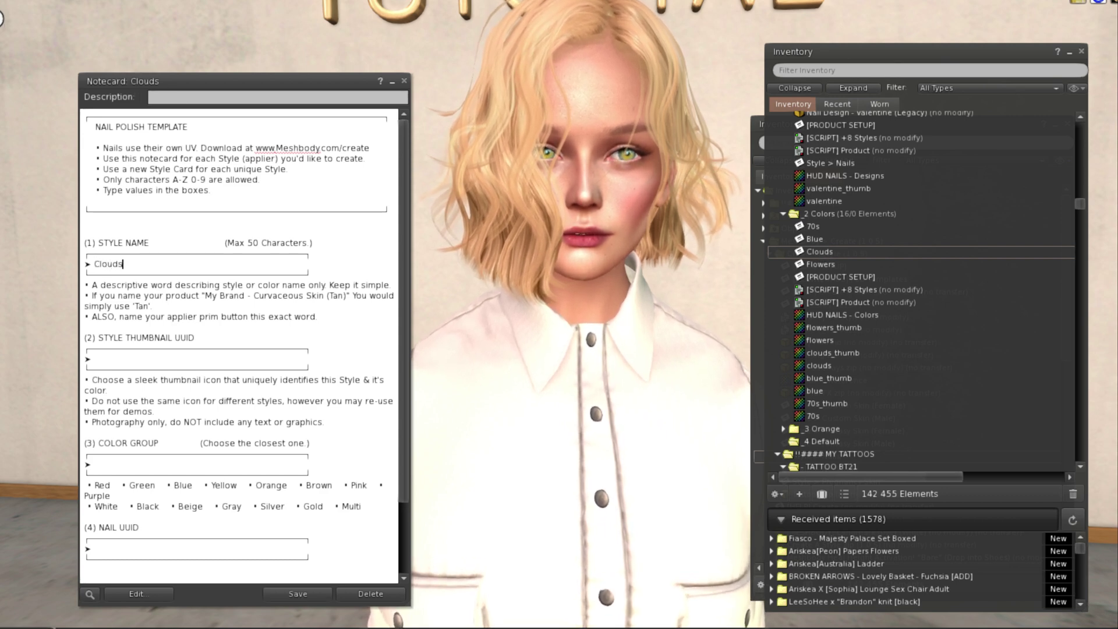
# - Copy the clouds_thumb texture's asset UUID into the Clouds notecard's Style Thumbnail UUID field and set the color group to Purple
pyautogui.click(127, 363)
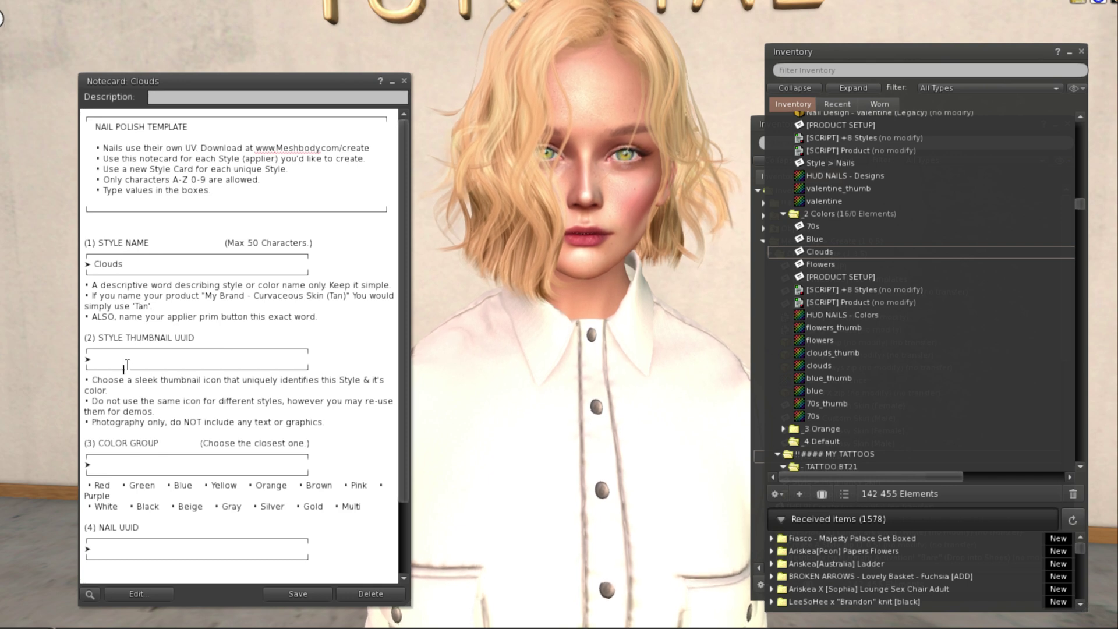
pyautogui.rightClick(826, 353)
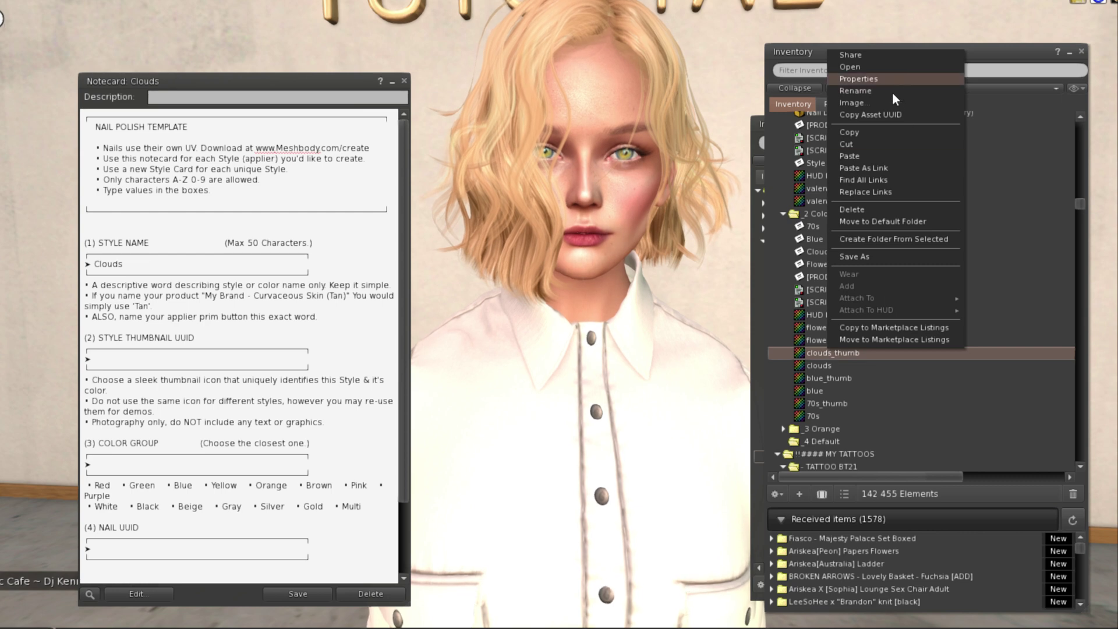
pyautogui.click(890, 114)
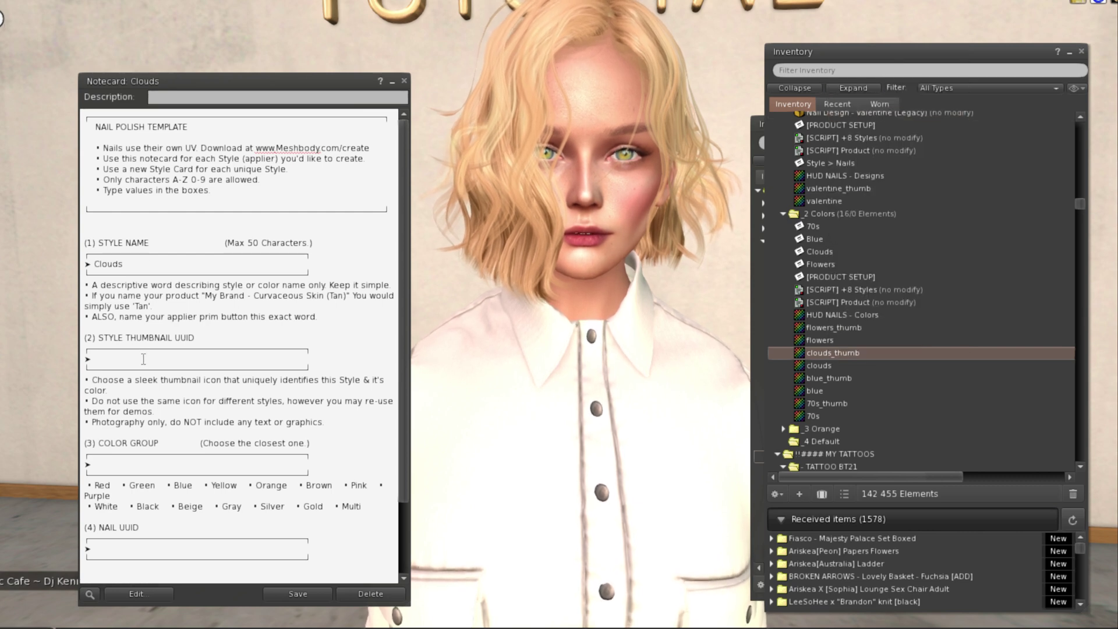
pyautogui.click(141, 360)
pyautogui.hotkey('ctrl', 'v')
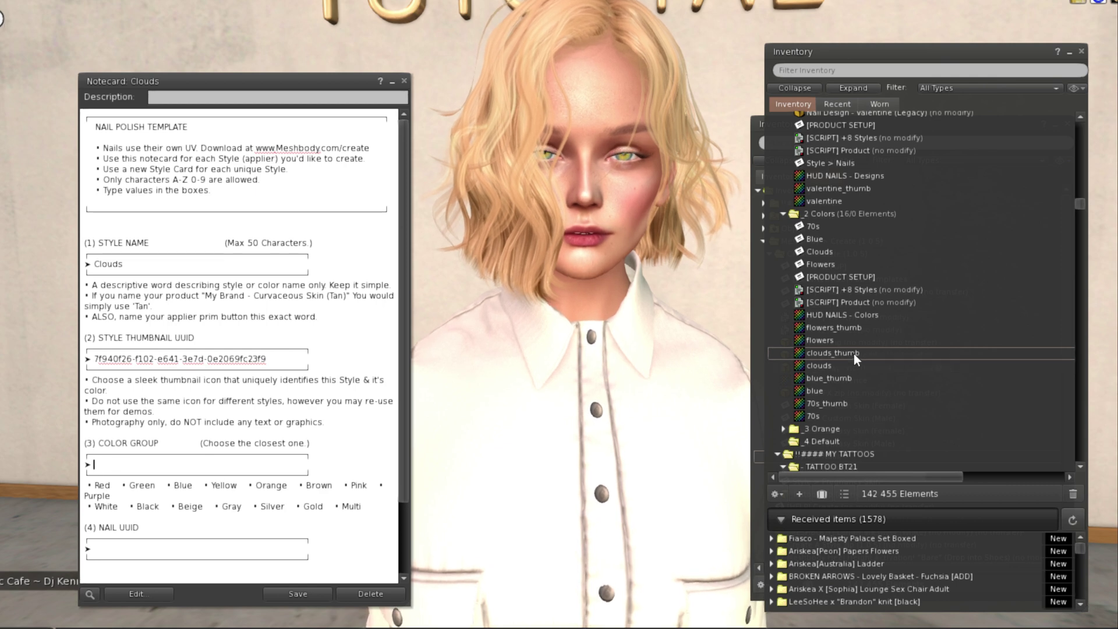
pyautogui.moveTo(854, 354)
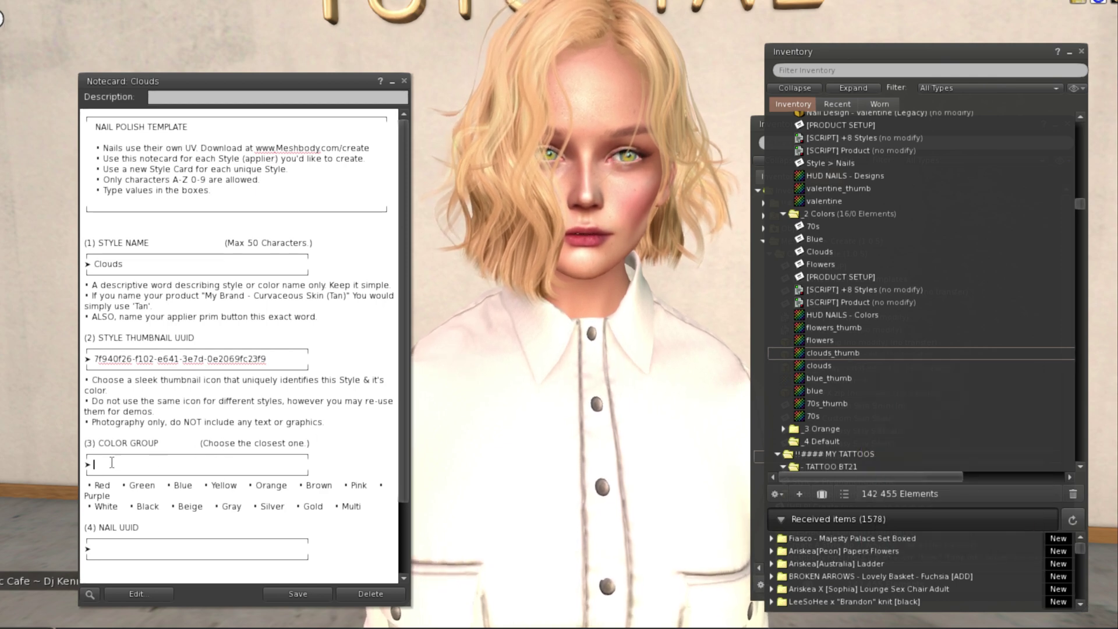
pyautogui.write('P')
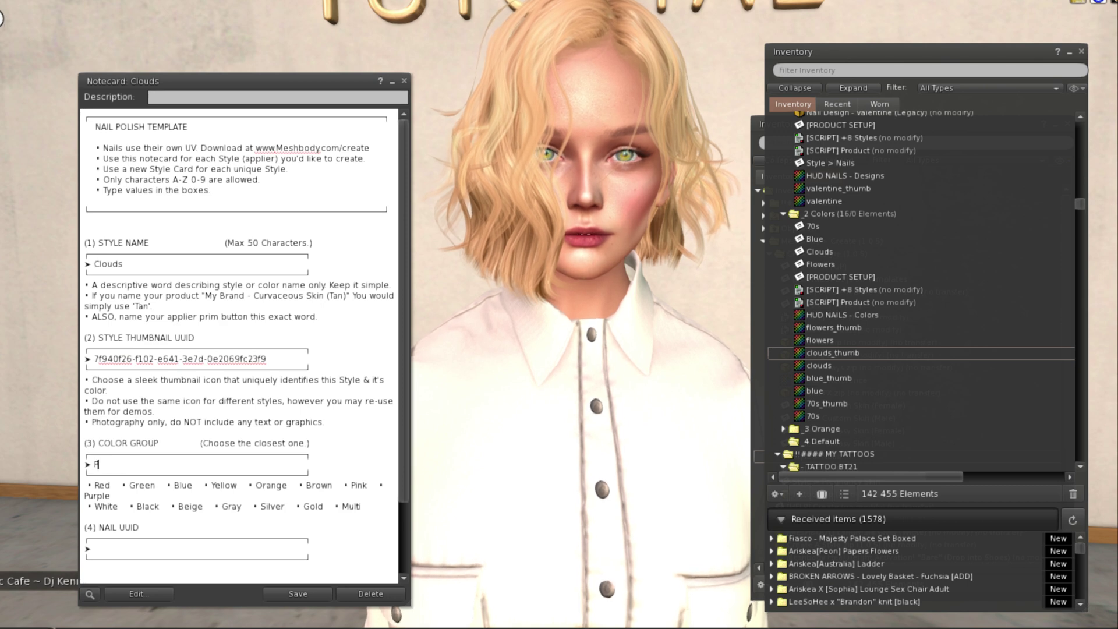
pyautogui.write('urple')
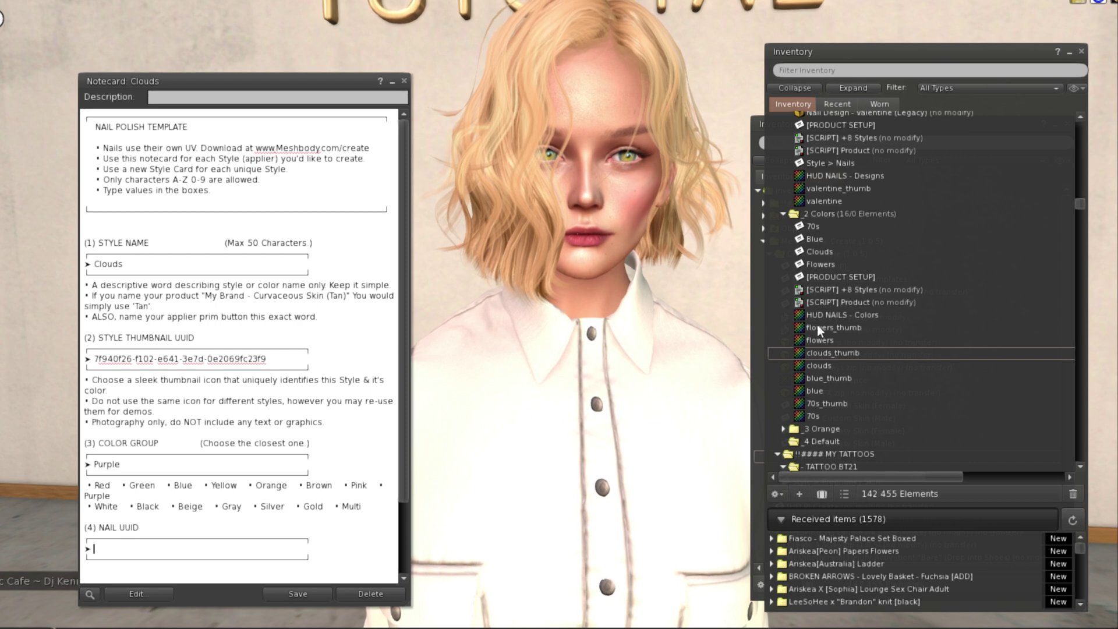
# - Copy the clouds texture's asset UUID into the Clouds notecard's Nail UUID field, then save and close the notecard
pyautogui.rightClick(824, 365)
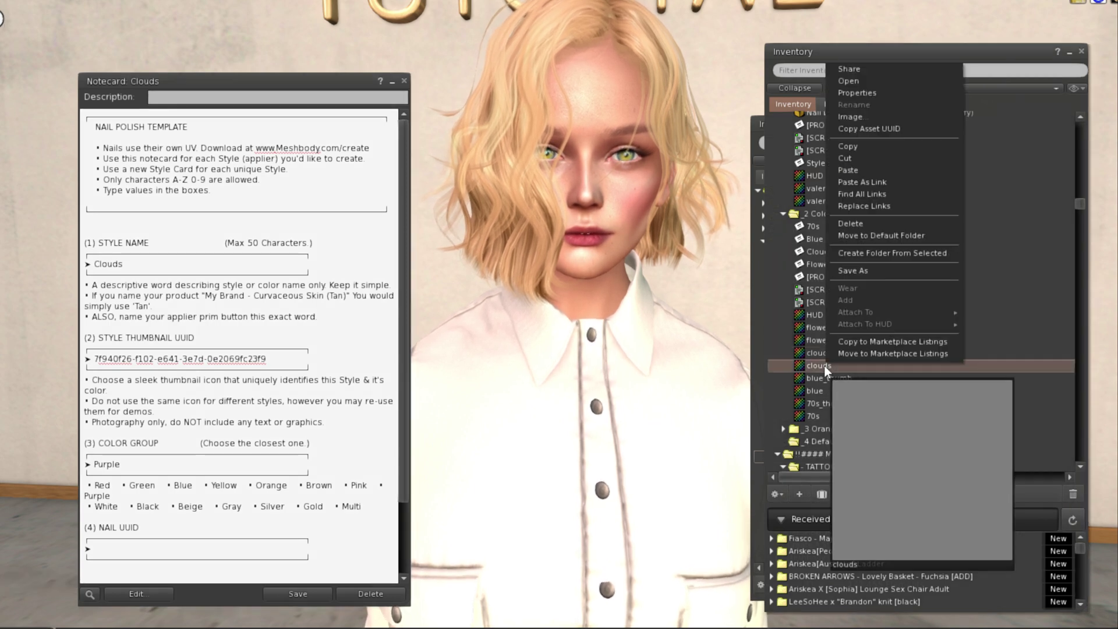
pyautogui.click(889, 127)
pyautogui.click(149, 548)
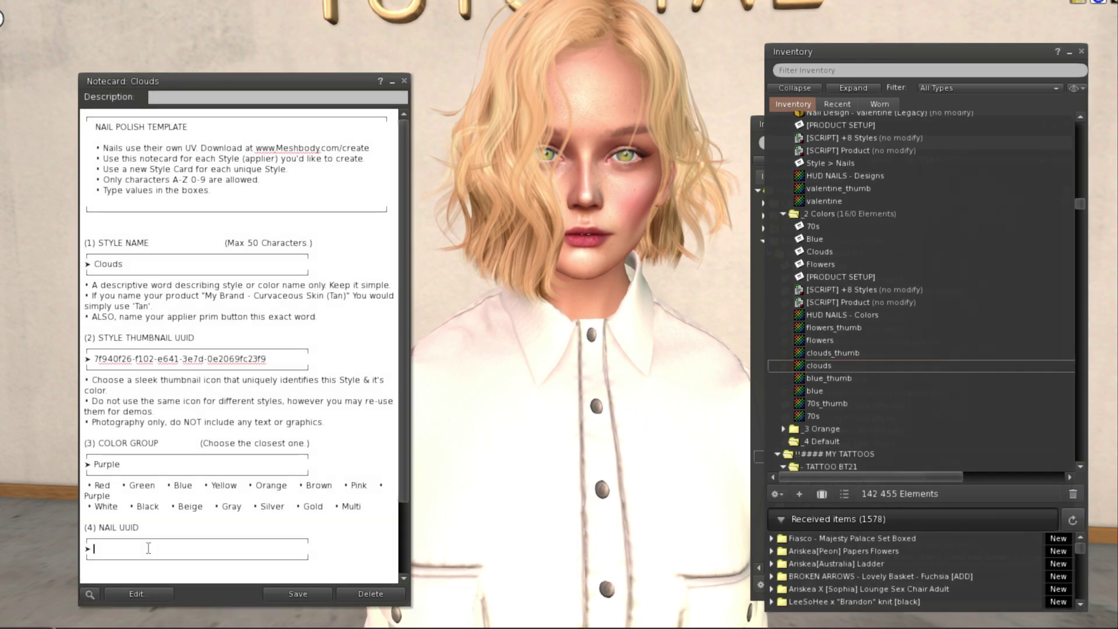
pyautogui.hotkey('ctrl', 'v')
pyautogui.click(292, 594)
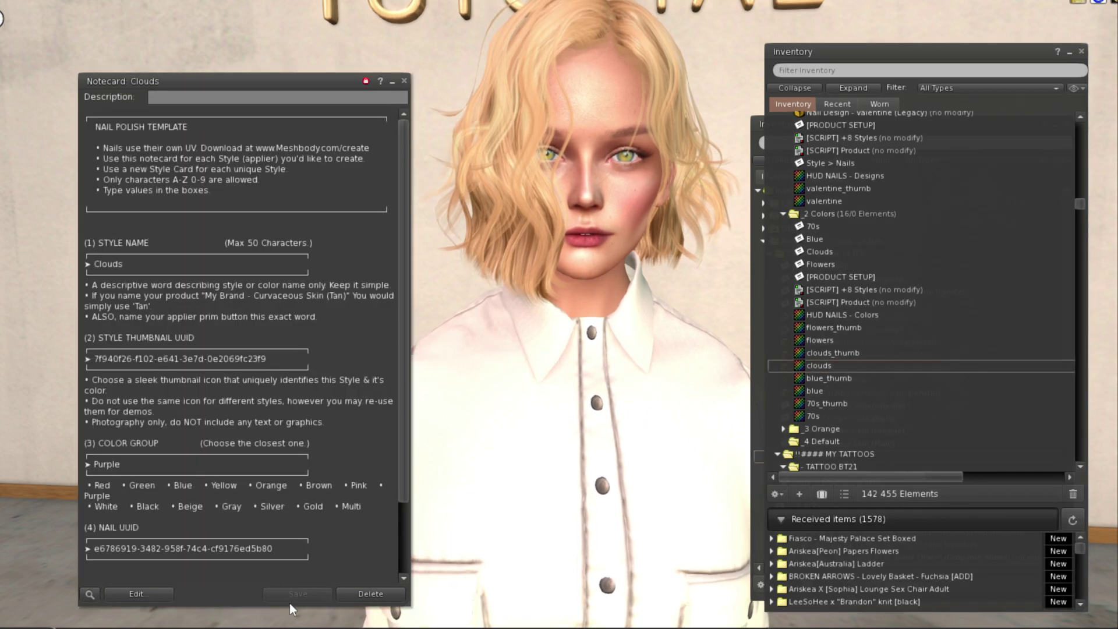
pyautogui.click(405, 81)
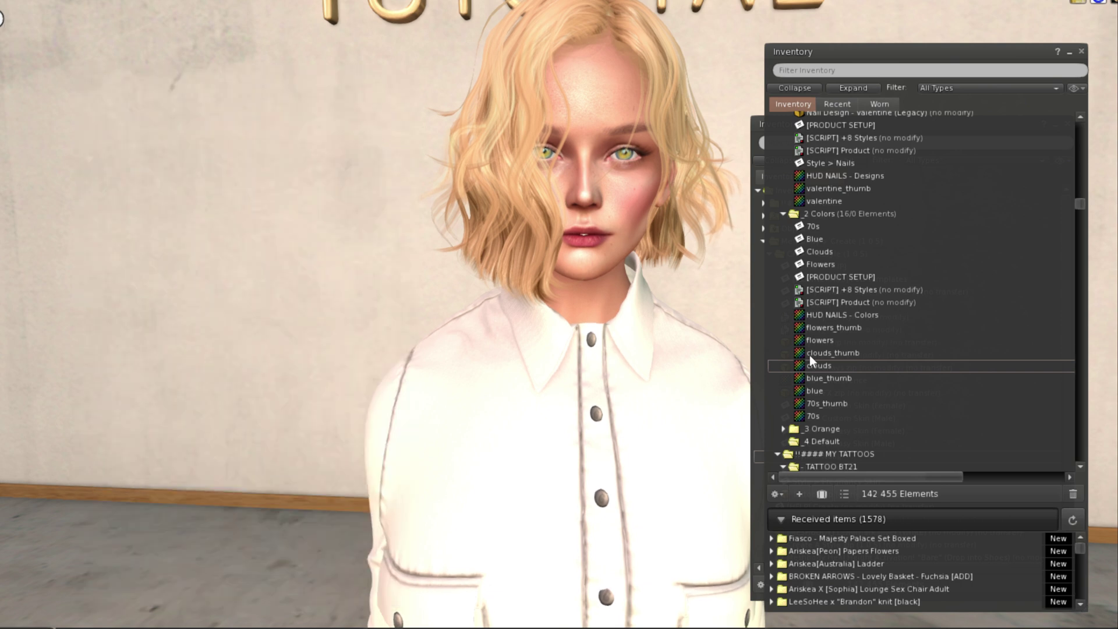
# - Open the Flowers notecard in the _2 Colors folder and enter Flowers as the style name
pyautogui.doubleClick(828, 265)
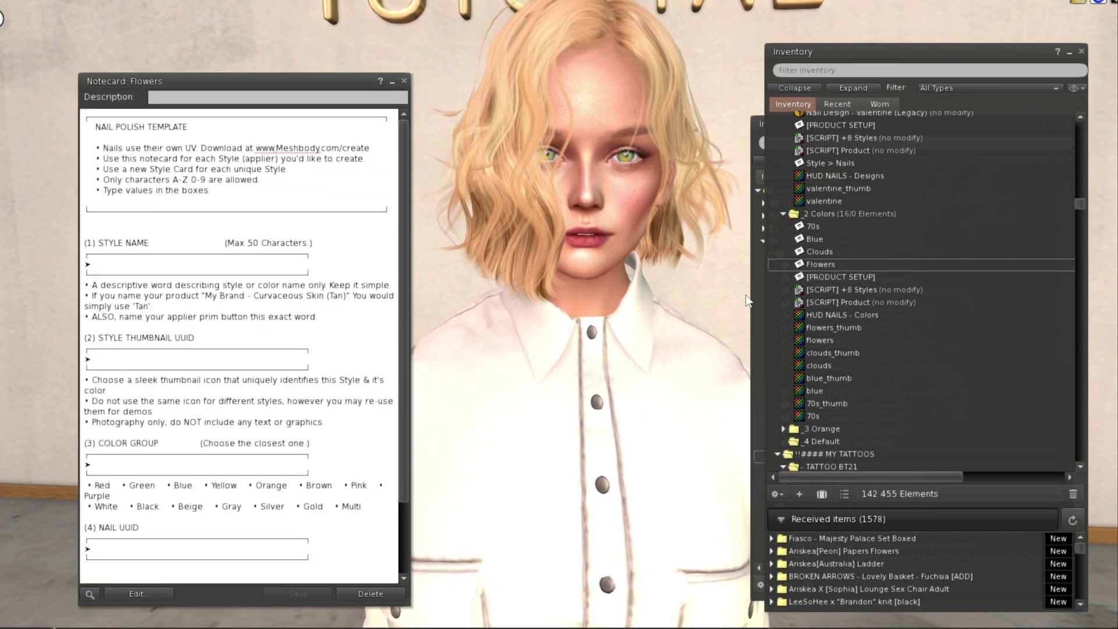
pyautogui.click(94, 265)
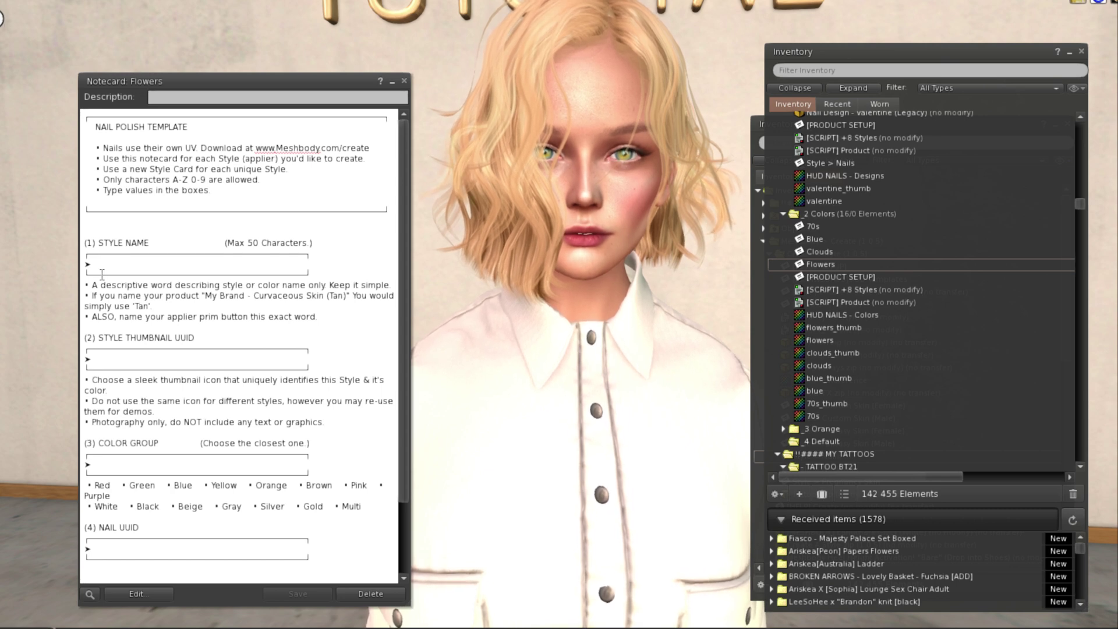
pyautogui.write('Flowers')
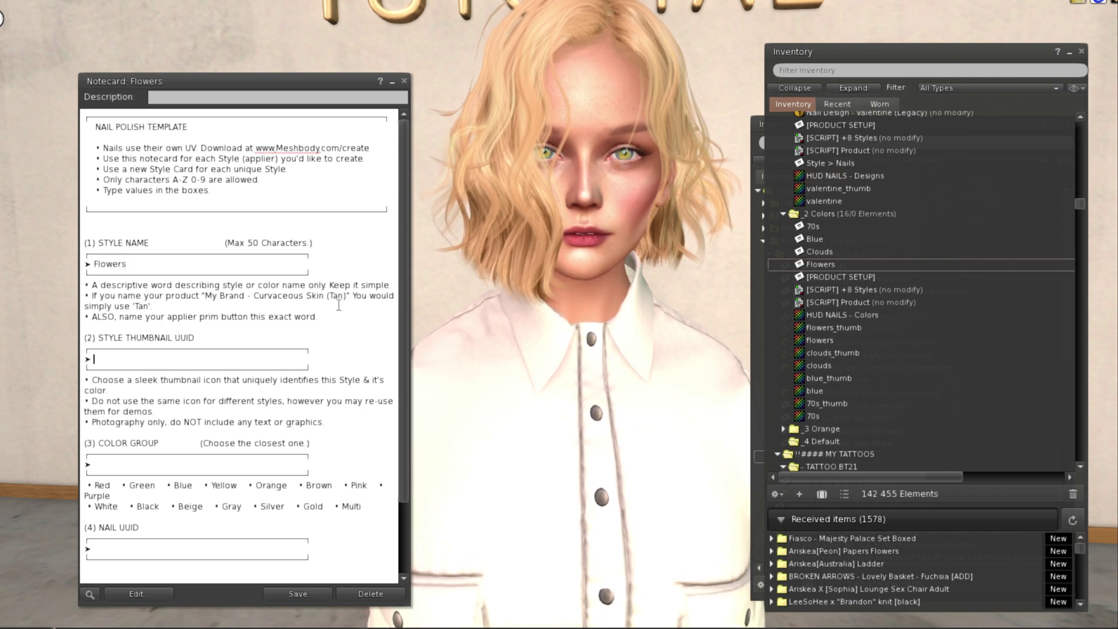
# - Copy the flowers_thumb texture's asset UUID into the Flowers notecard's Style Thumbnail UUID field and set the color group to Orange
pyautogui.rightClick(844, 329)
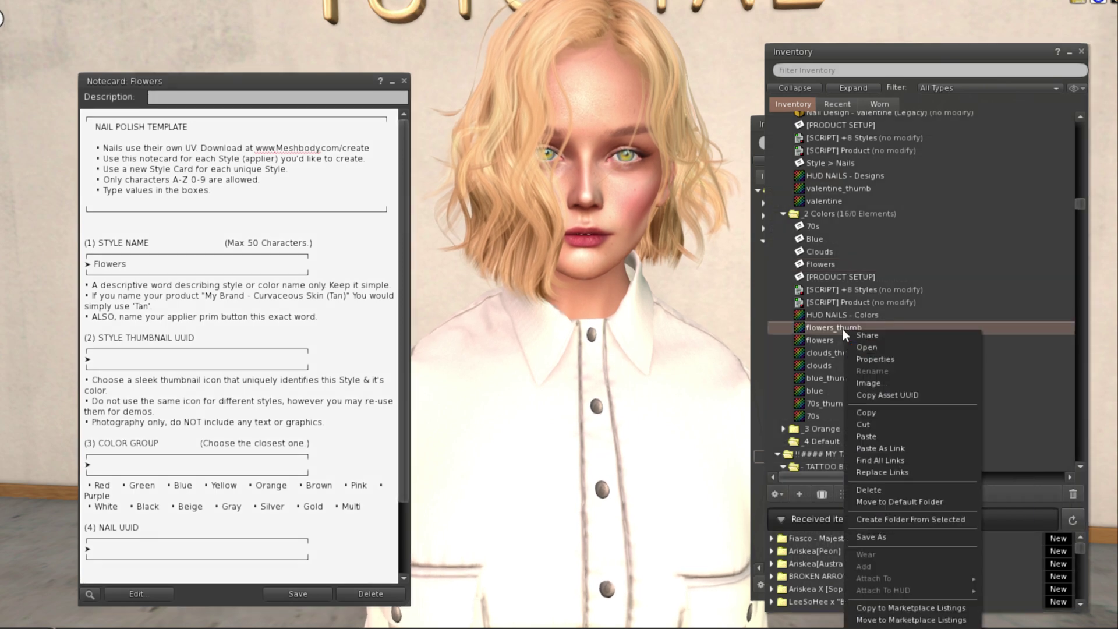
pyautogui.click(900, 395)
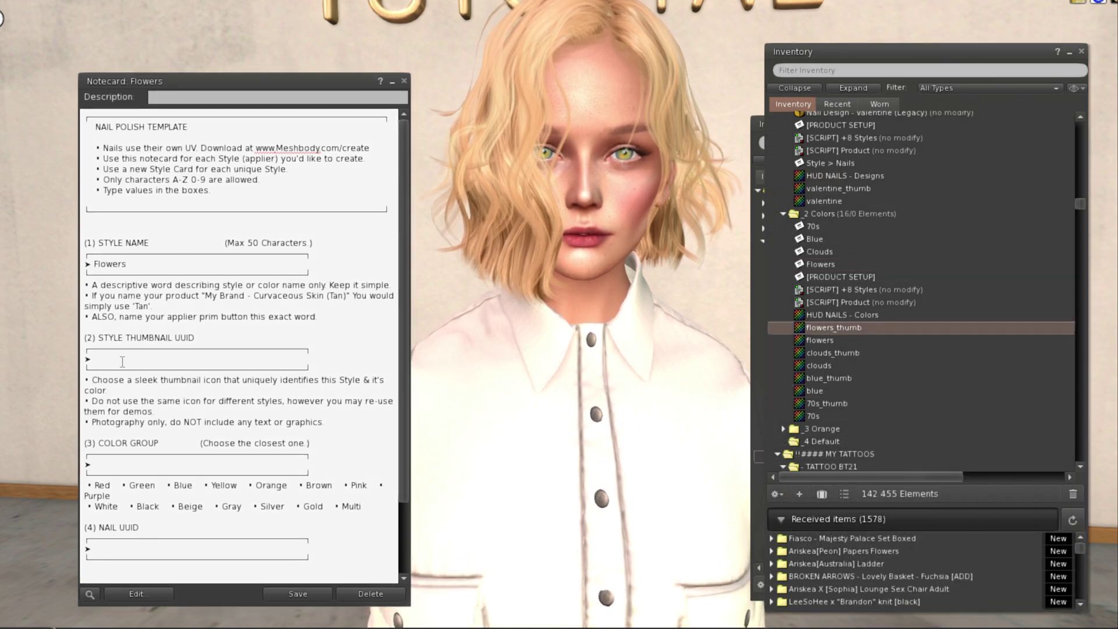
pyautogui.click(126, 357)
pyautogui.hotkey('ctrl', 'v')
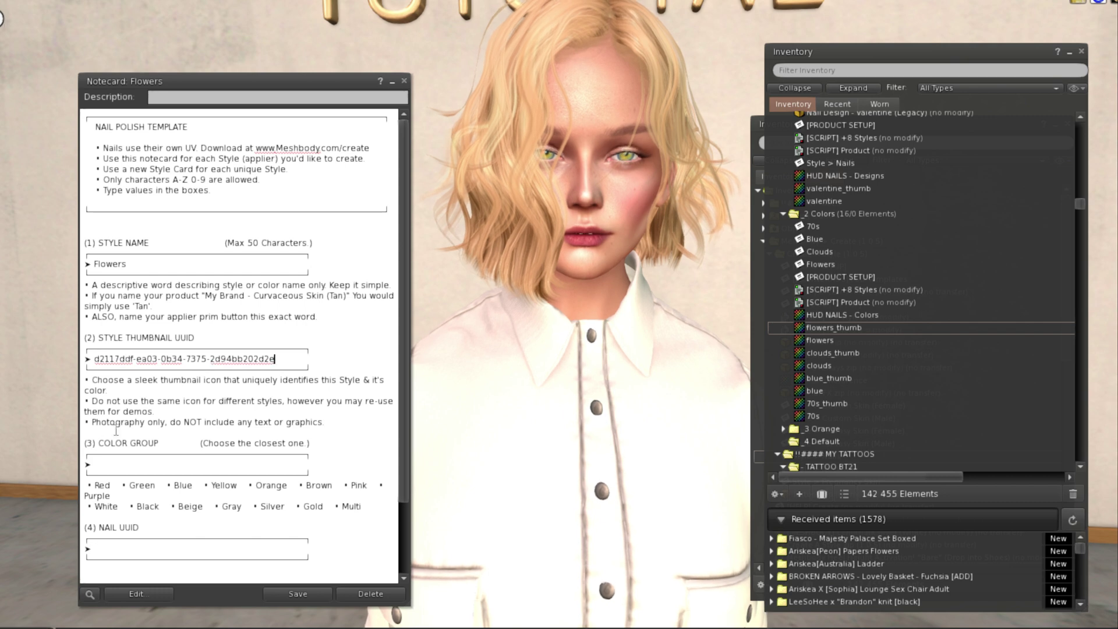
pyautogui.click(108, 464)
pyautogui.write('Orange')
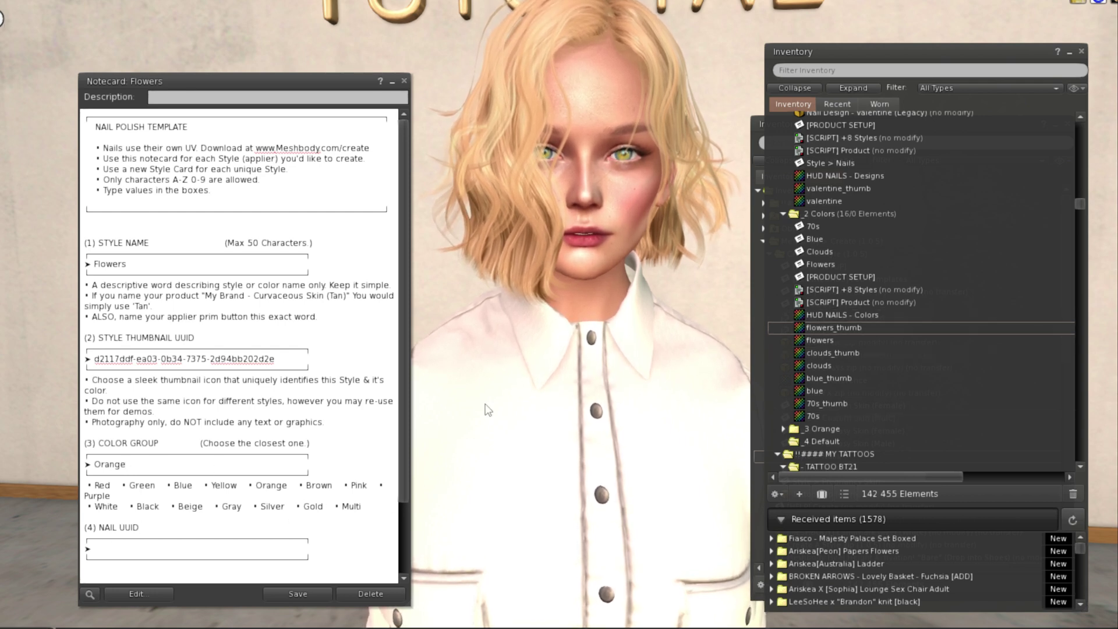
# - Copy the flowers texture's asset UUID into the Flowers notecard's Nail UUID field and save the notecard
pyautogui.rightClick(819, 340)
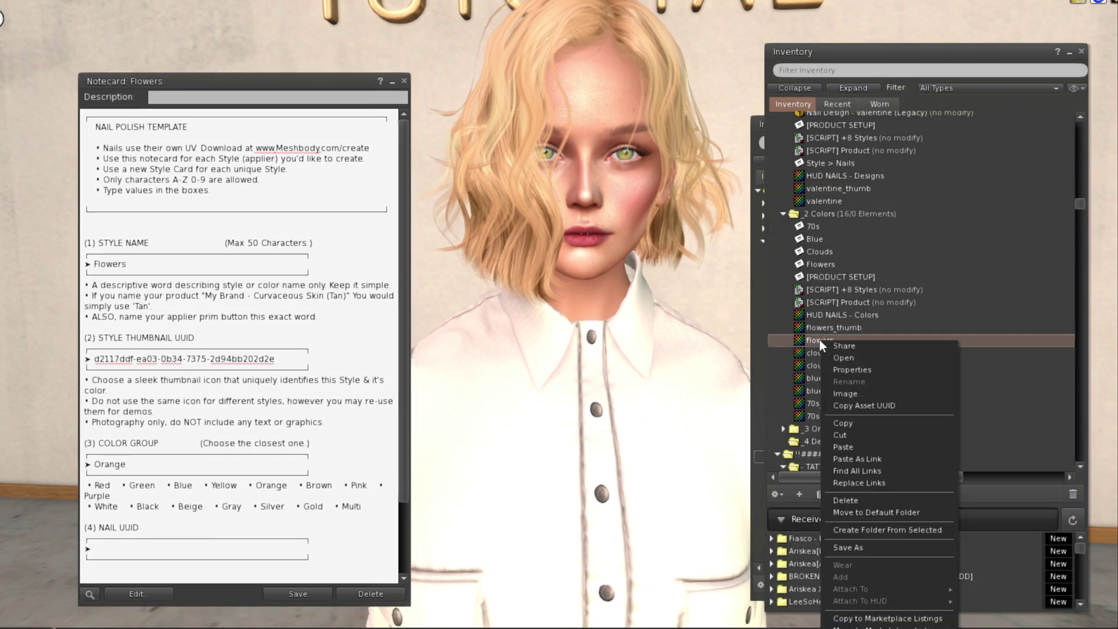
pyautogui.click(899, 404)
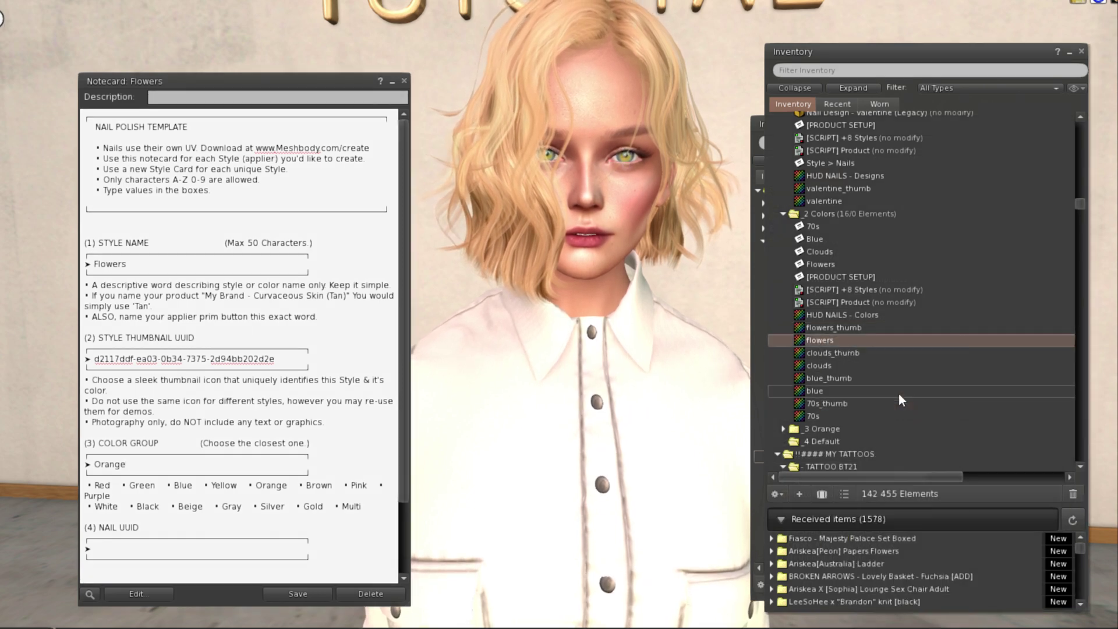
pyautogui.click(194, 544)
pyautogui.hotkey('ctrl', 'v')
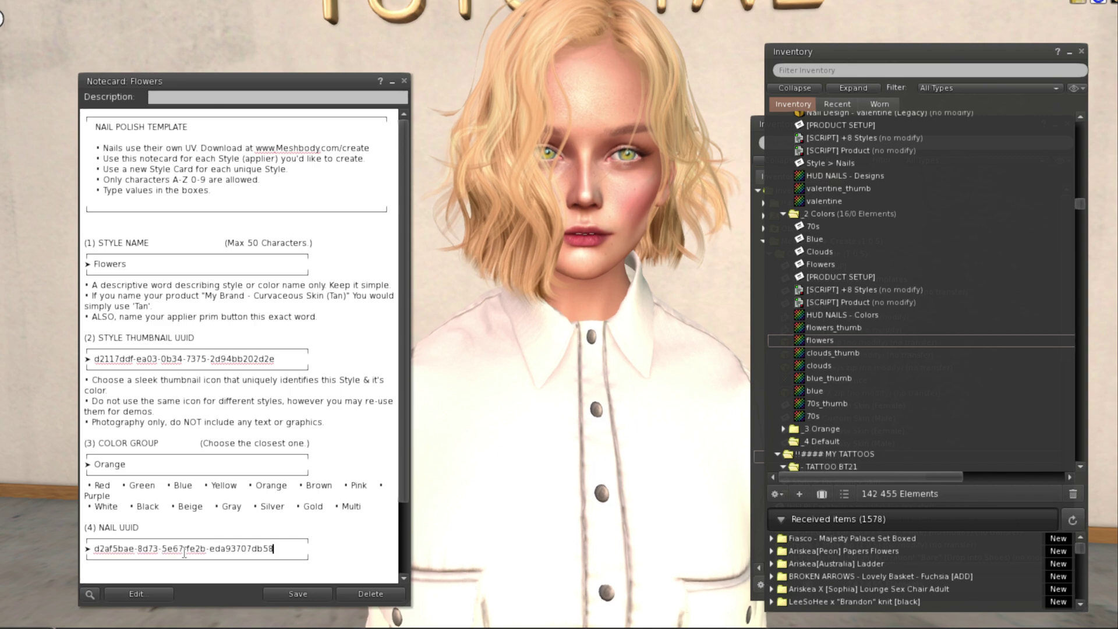
pyautogui.click(298, 596)
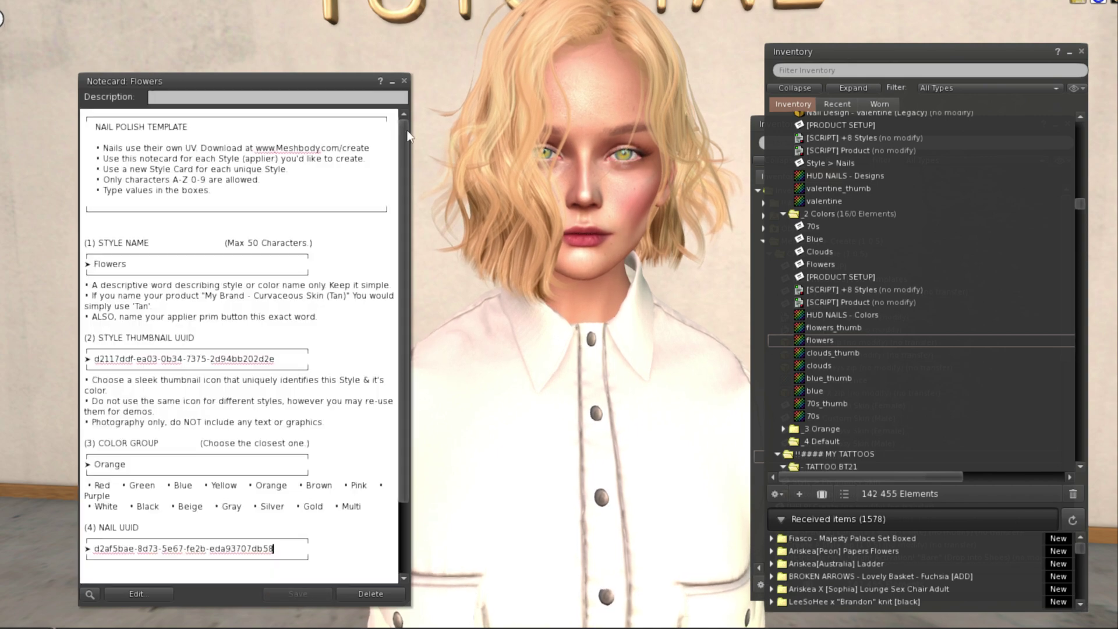
# - Close the Flowers notecard and enter "Nail Design - 4 Summer Styles ( Legacy)" as product name in the _2 Colors folder's [PRODUCT SETUP] notecard
pyautogui.click(404, 81)
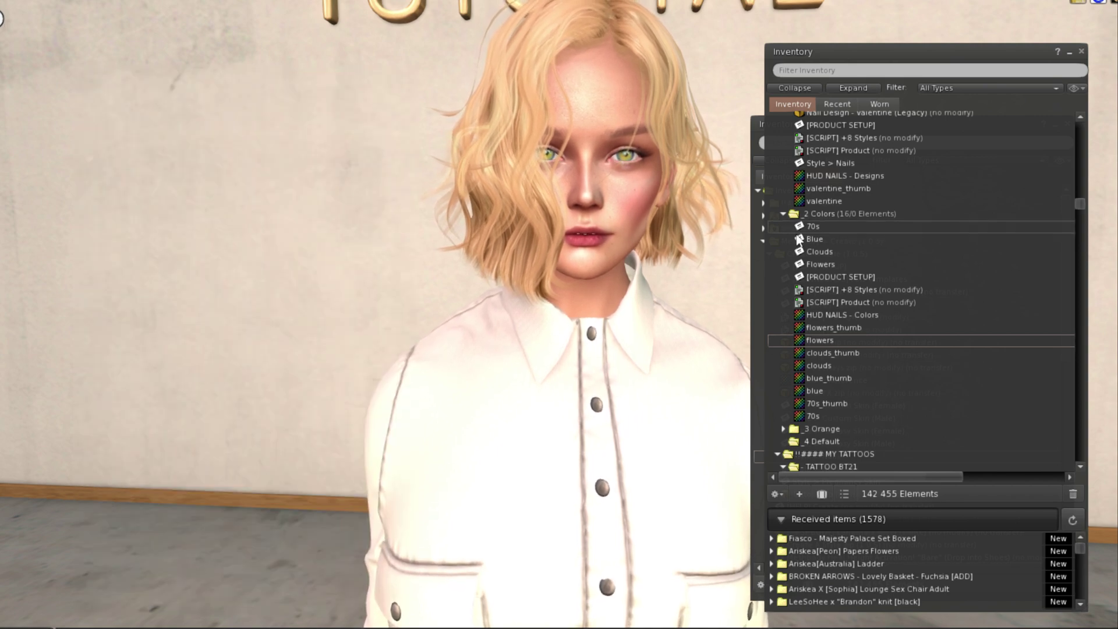
pyautogui.doubleClick(837, 277)
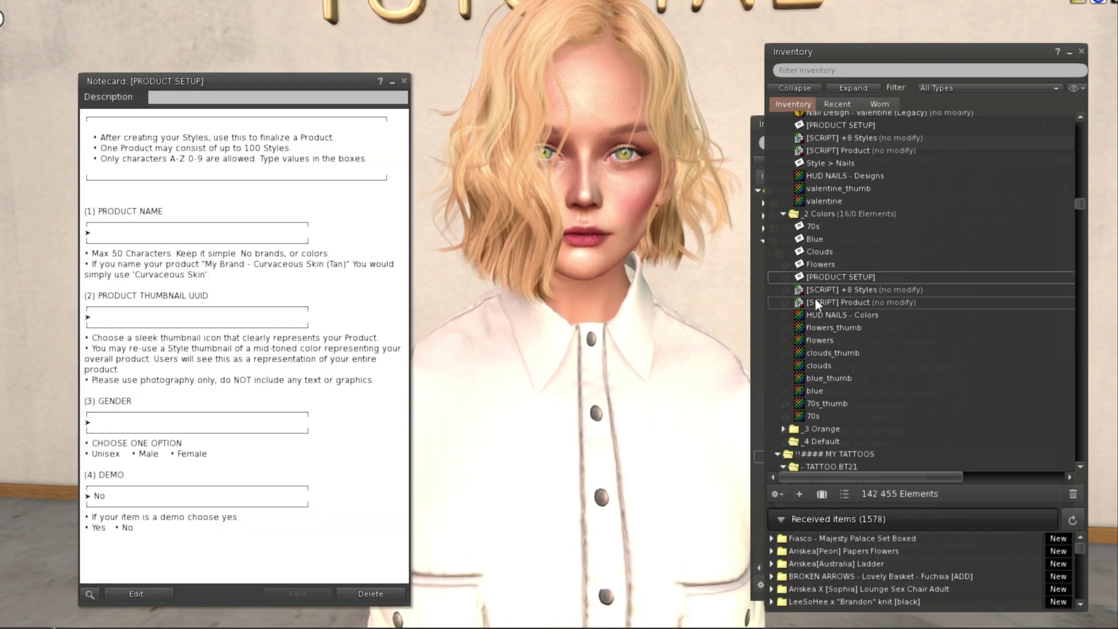
pyautogui.click(106, 233)
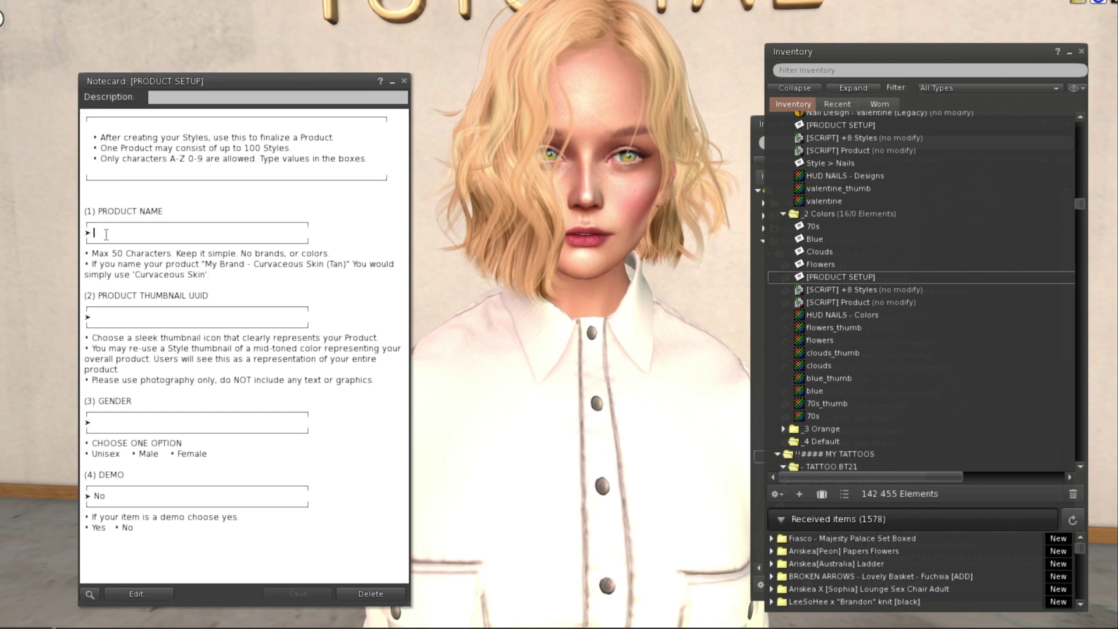
pyautogui.write('Nail Des')
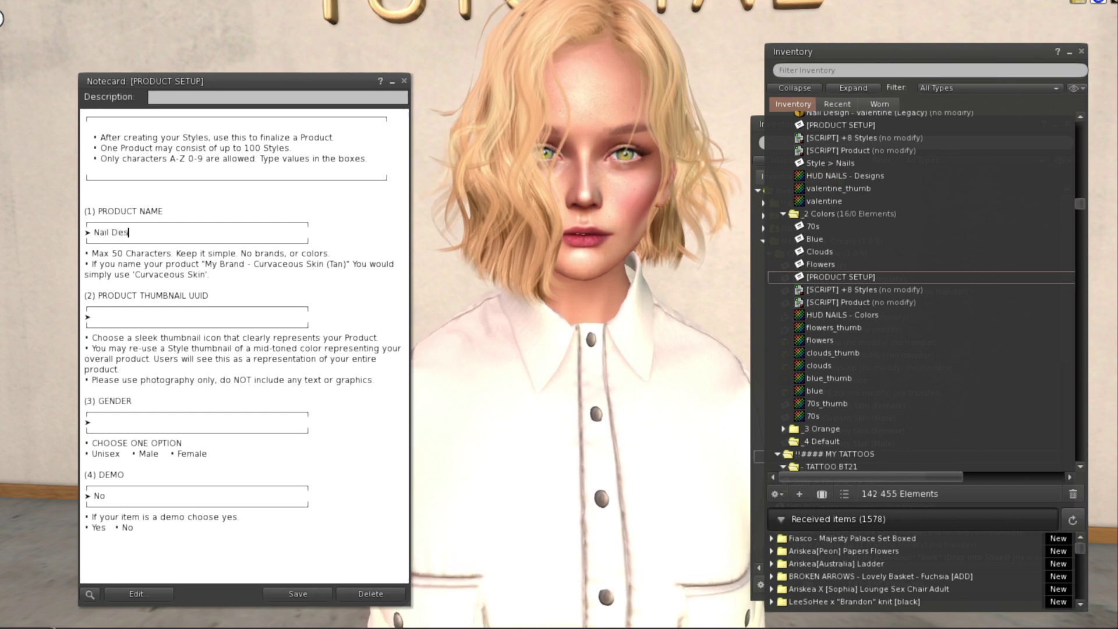
pyautogui.write('ign -')
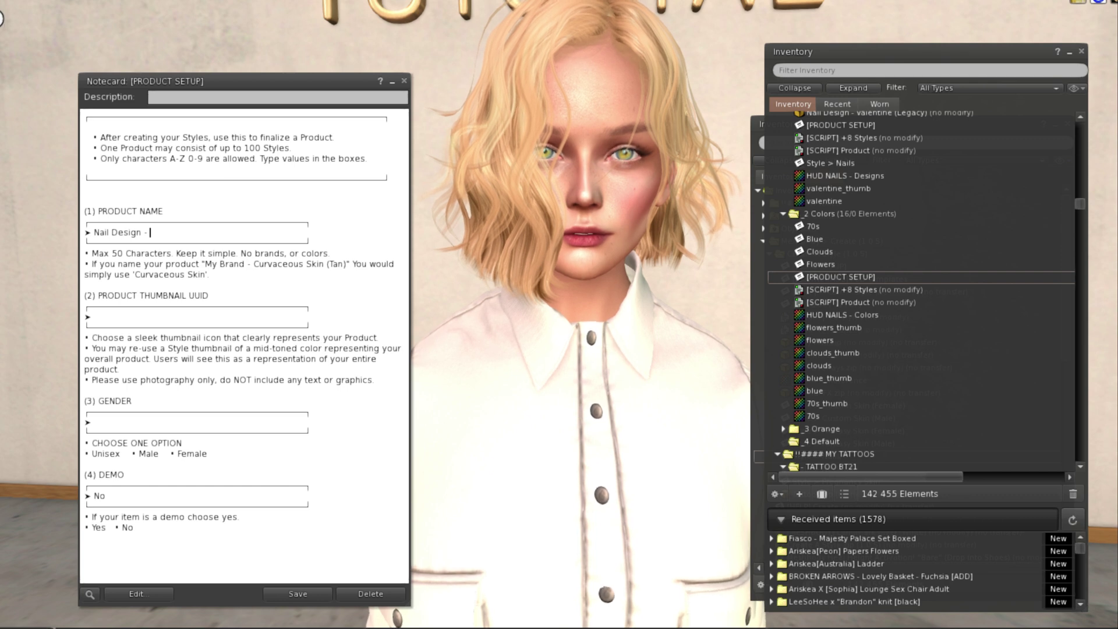
pyautogui.write('4')
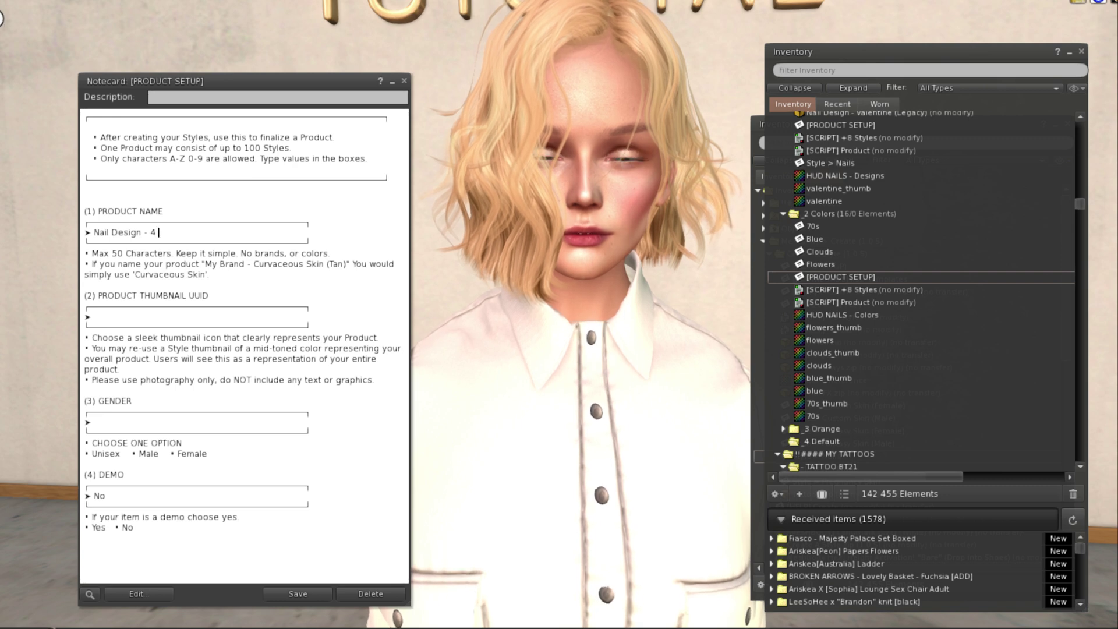
pyautogui.write('Summ')
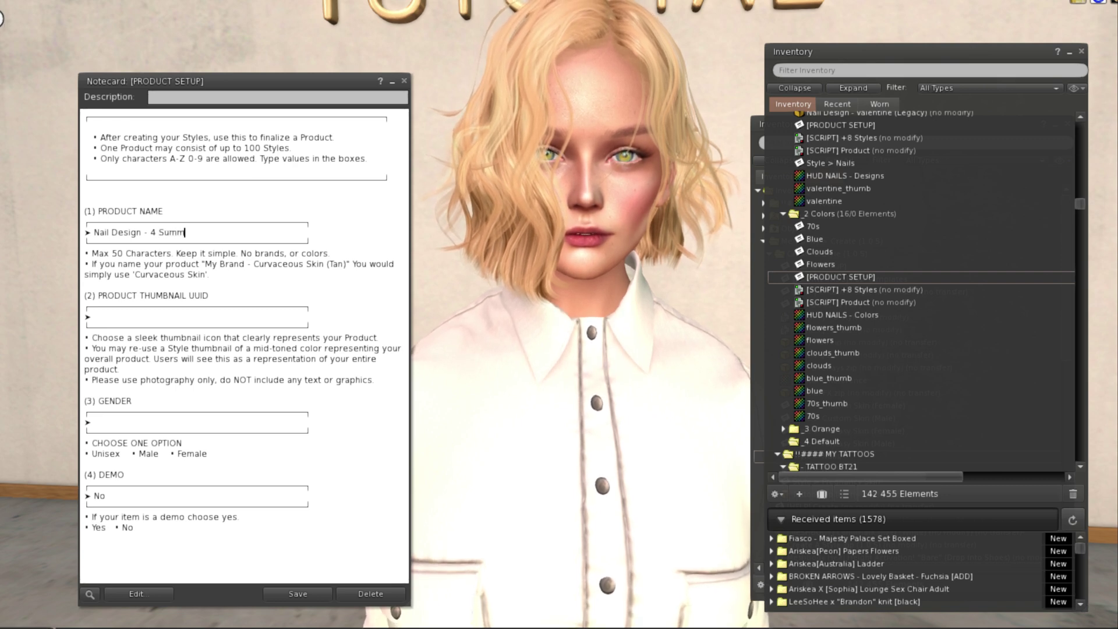
pyautogui.write('er')
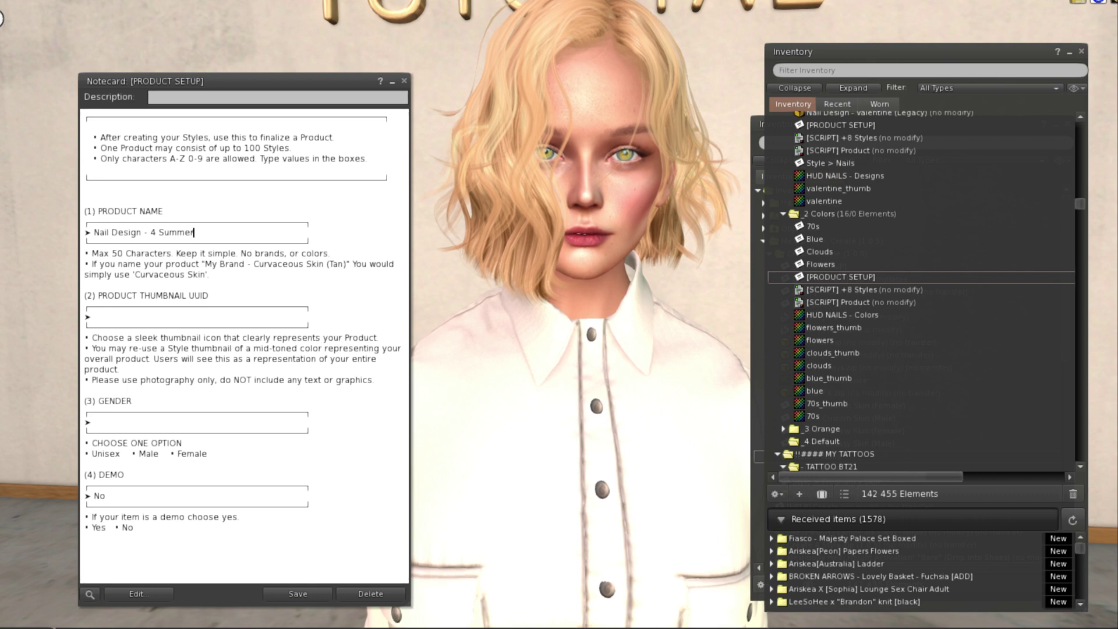
pyautogui.write(' Style')
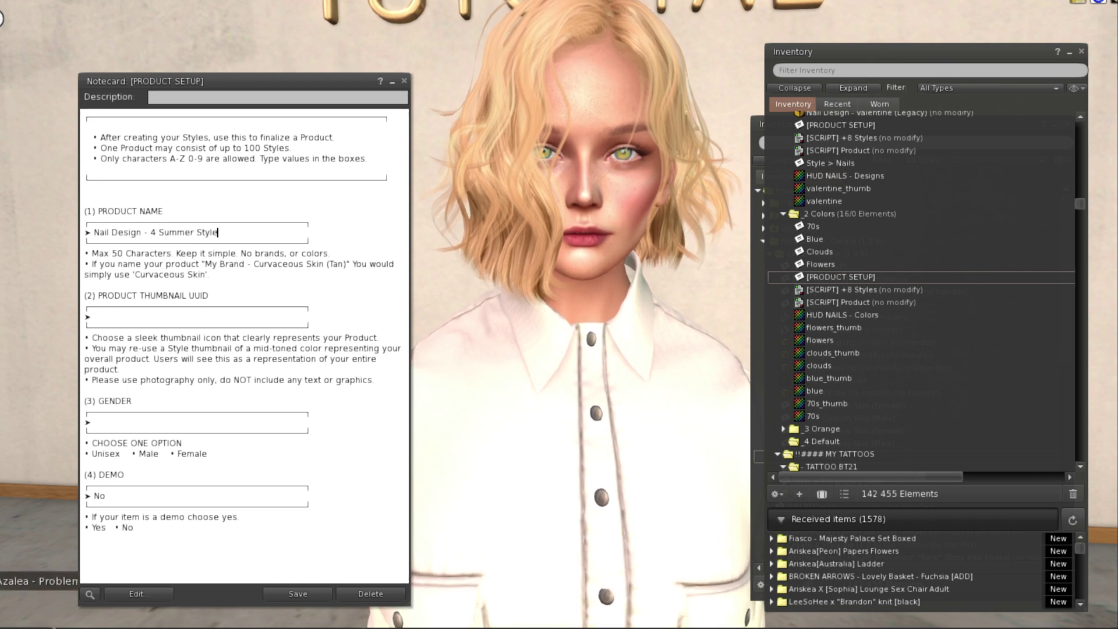
pyautogui.write('s ( Legacy)')
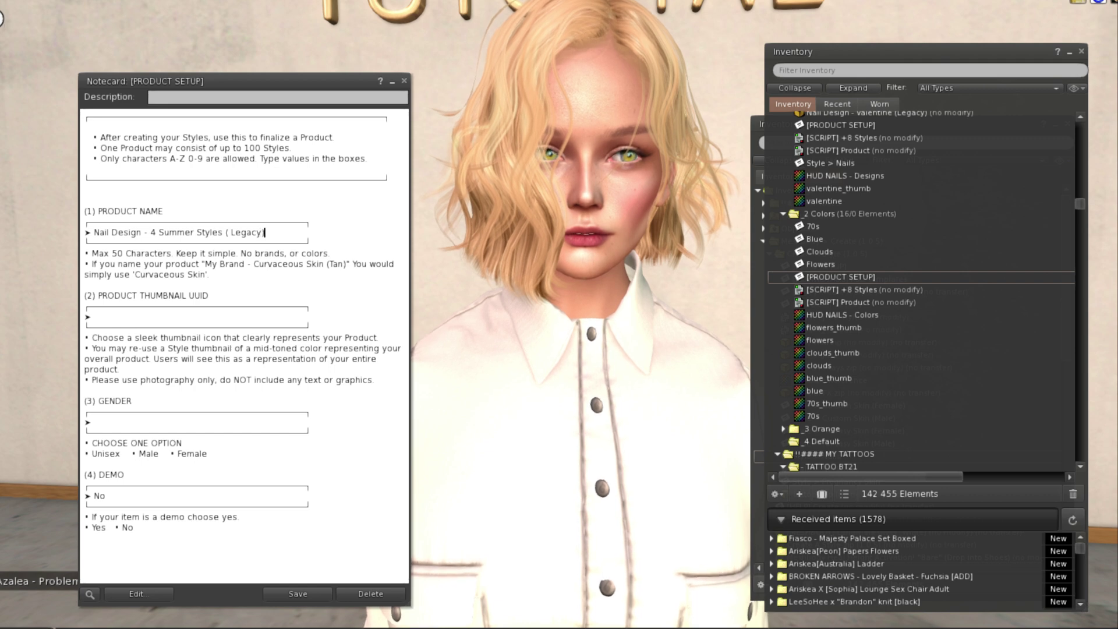
# - Copy the HUD NAILS - Colors texture's asset UUID into the notecard's Product Thumbnail UUID field
pyautogui.click(166, 315)
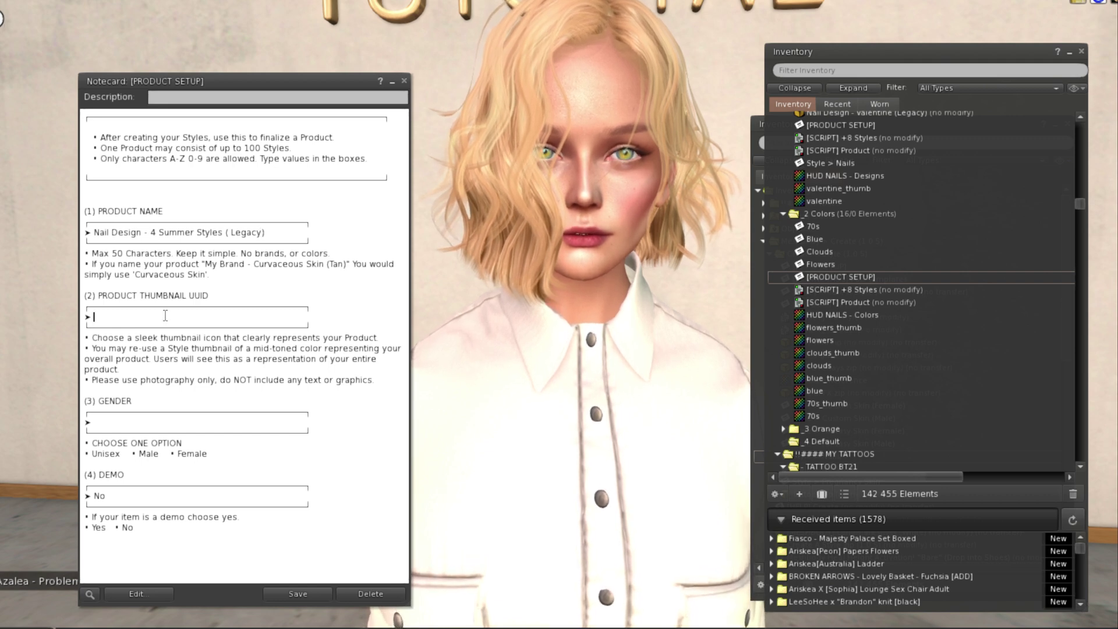
pyautogui.doubleClick(832, 314)
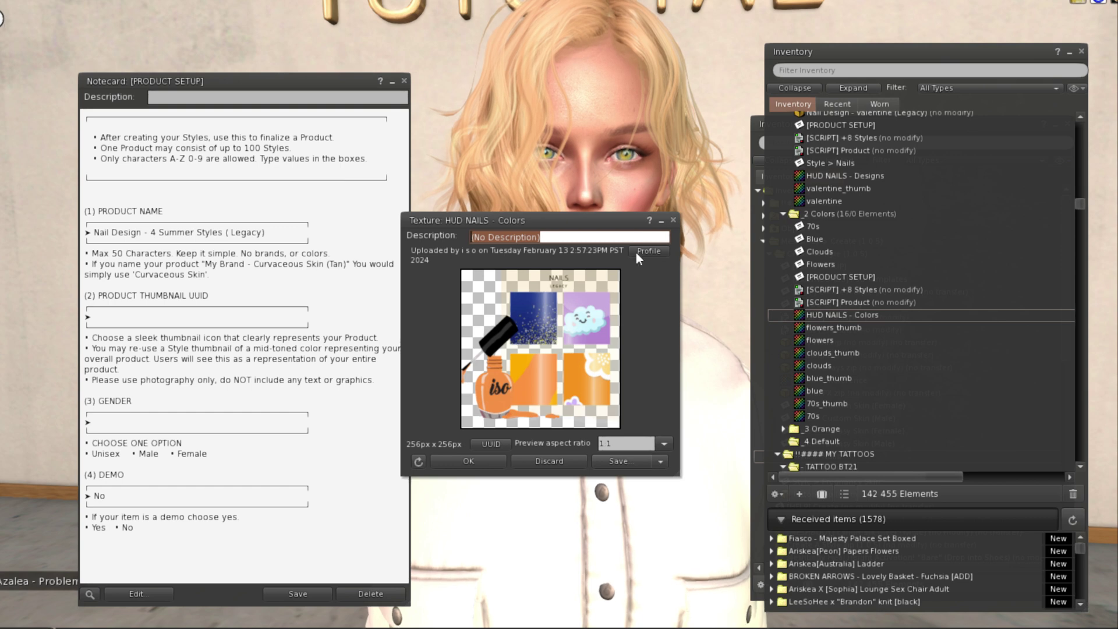
pyautogui.click(673, 220)
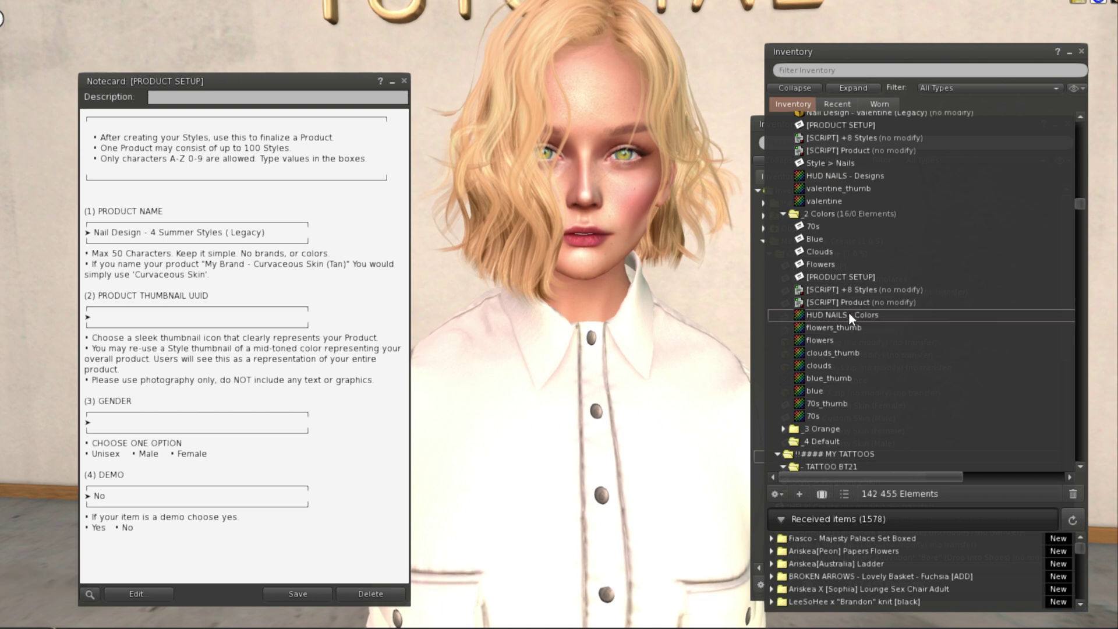
pyautogui.rightClick(848, 313)
pyautogui.click(895, 379)
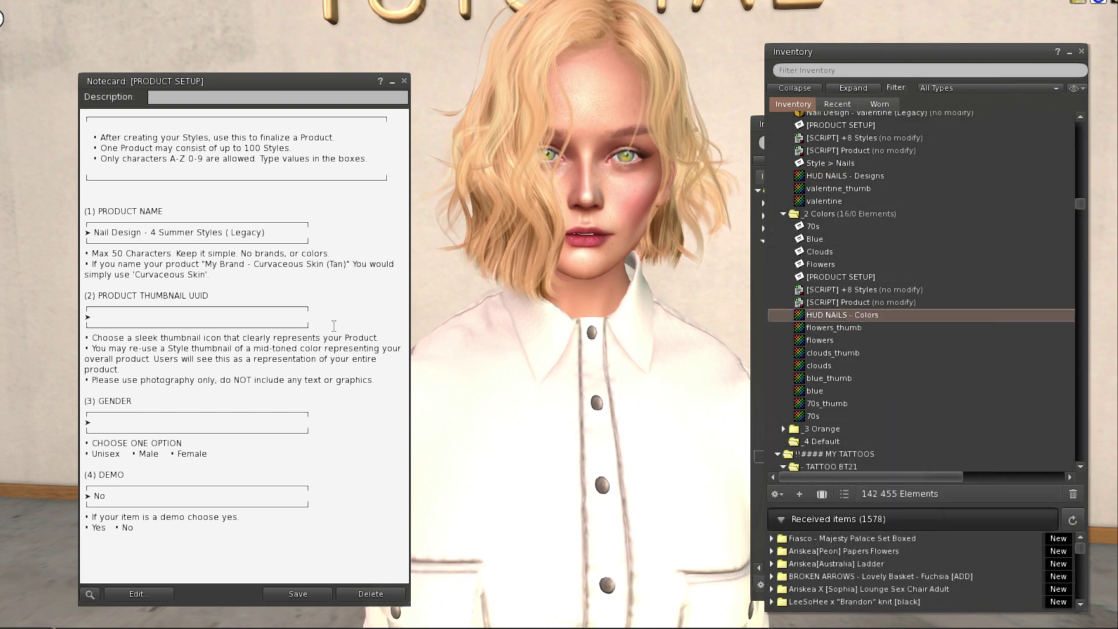
pyautogui.click(141, 322)
pyautogui.hotkey('ctrl', 'v')
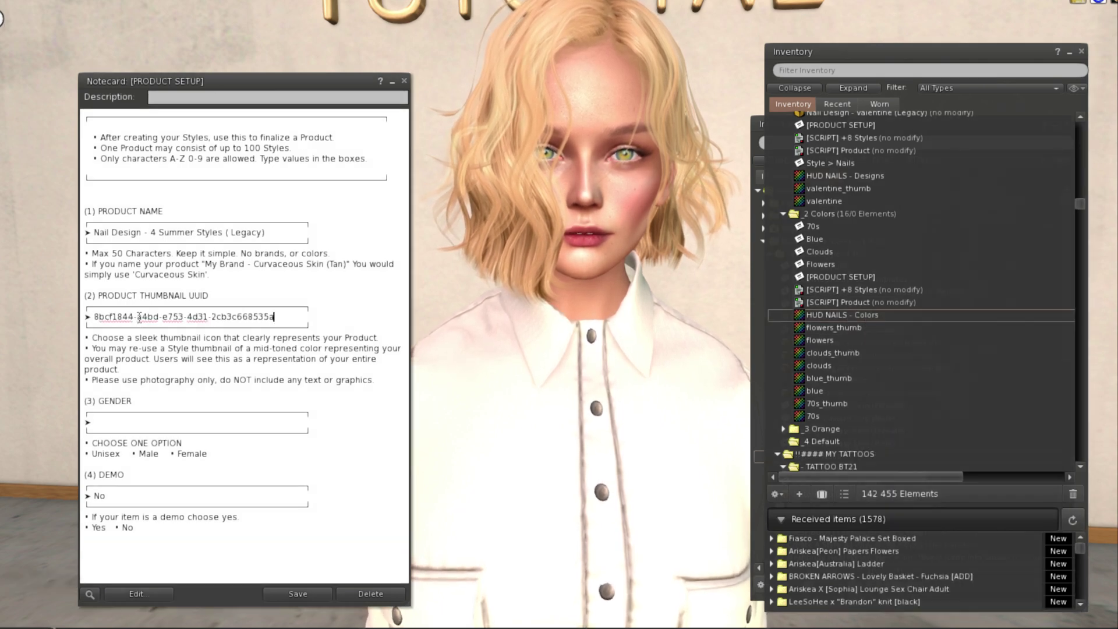
# - Set the product's gender to Unisex, then save and close the [PRODUCT SETUP] notecard
pyautogui.click(123, 422)
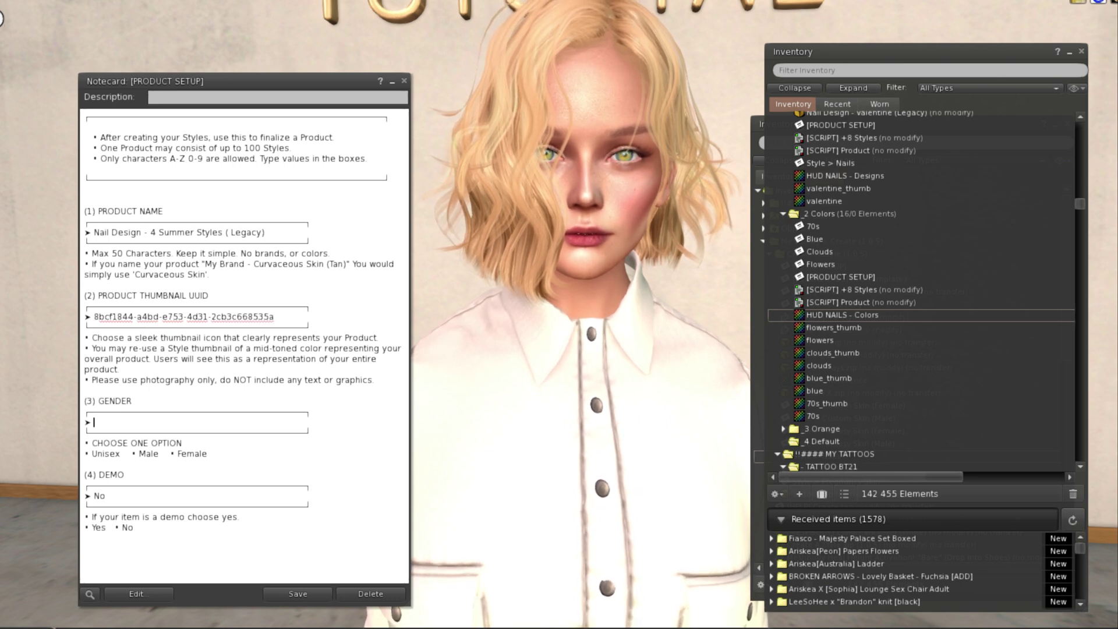
pyautogui.write('Unisex')
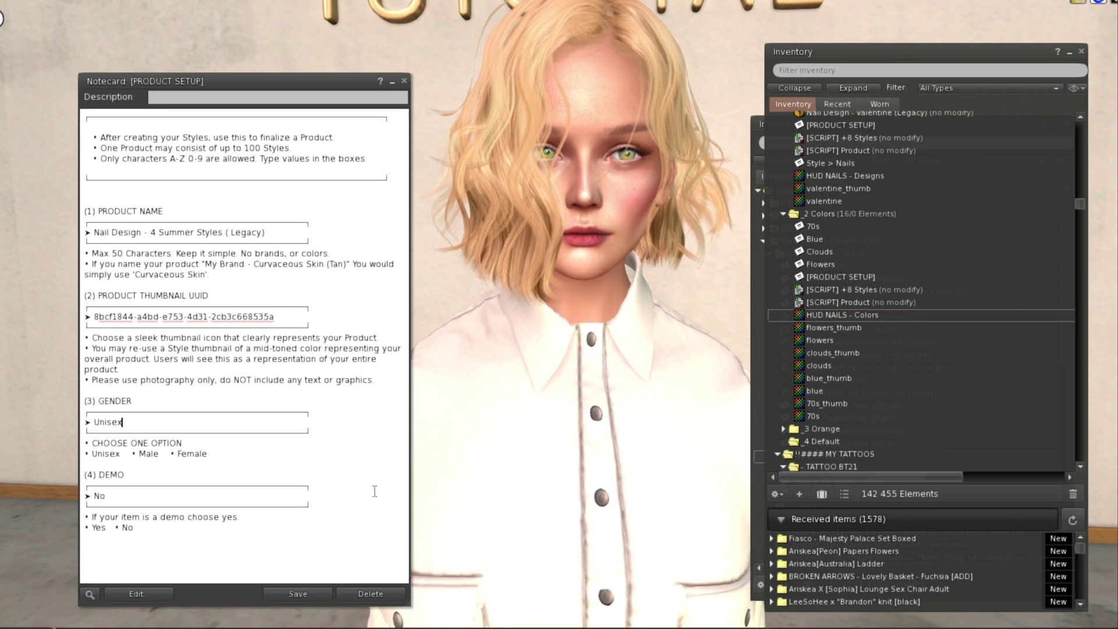
pyautogui.click(303, 593)
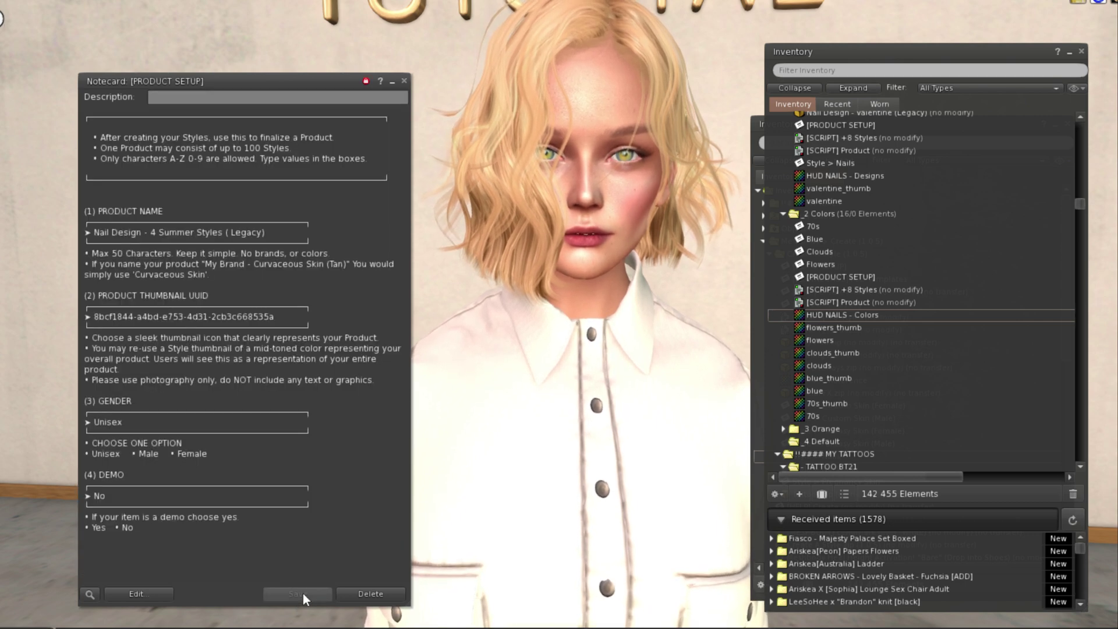
pyautogui.click(404, 81)
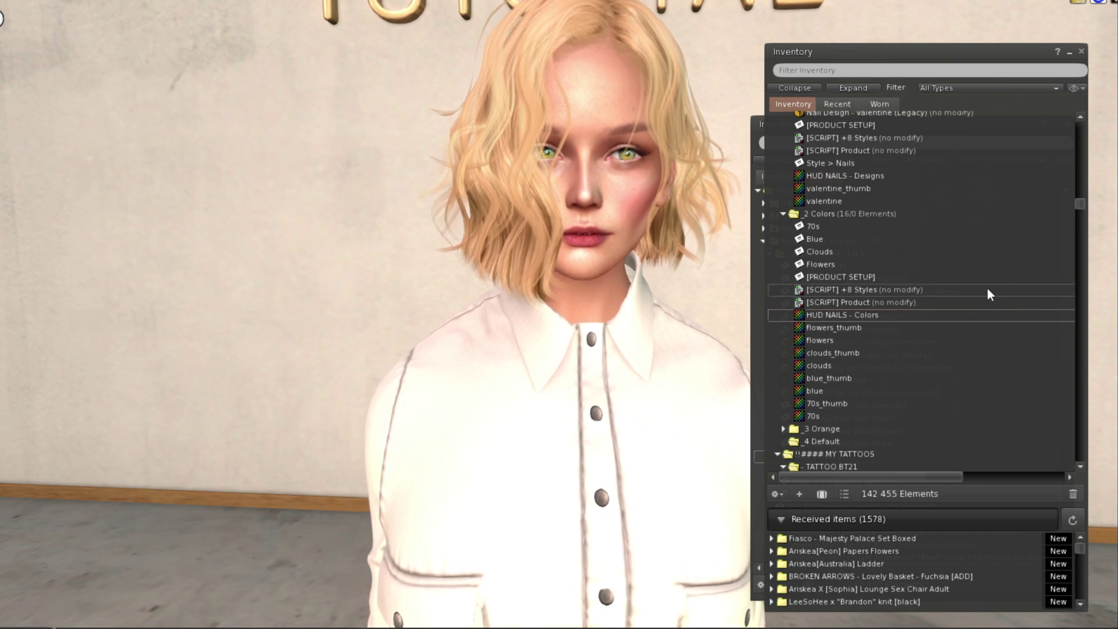
# - Copy the Nail Design - Valentine (Legacy) object from the _1 Valentine's folder into the _2 Colors folder
pyautogui.scroll(3, 841, 315)
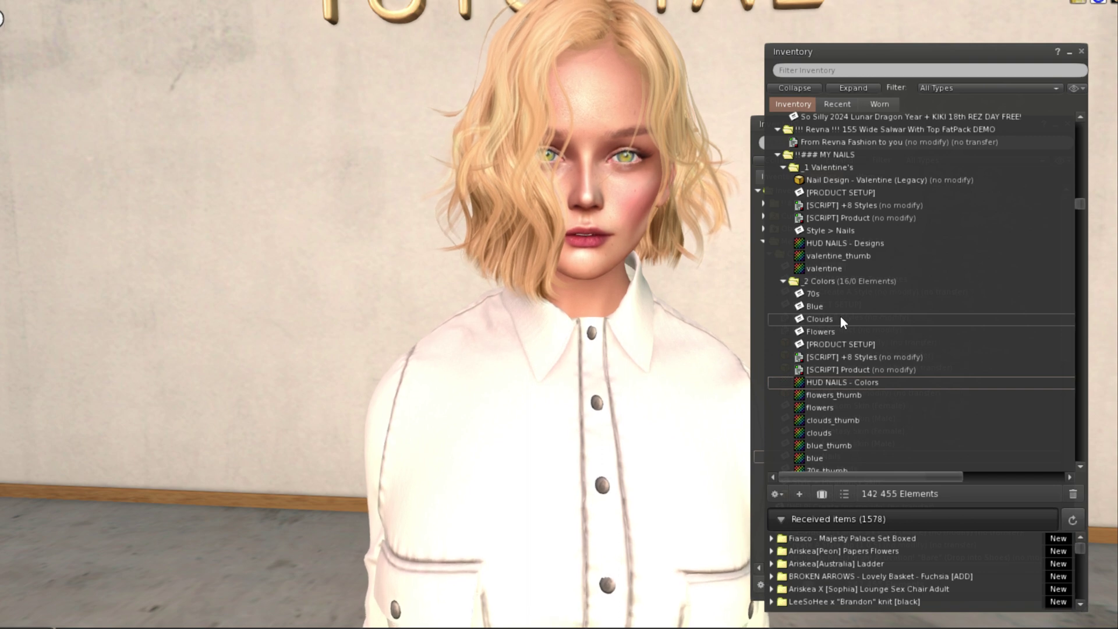
pyautogui.rightClick(836, 180)
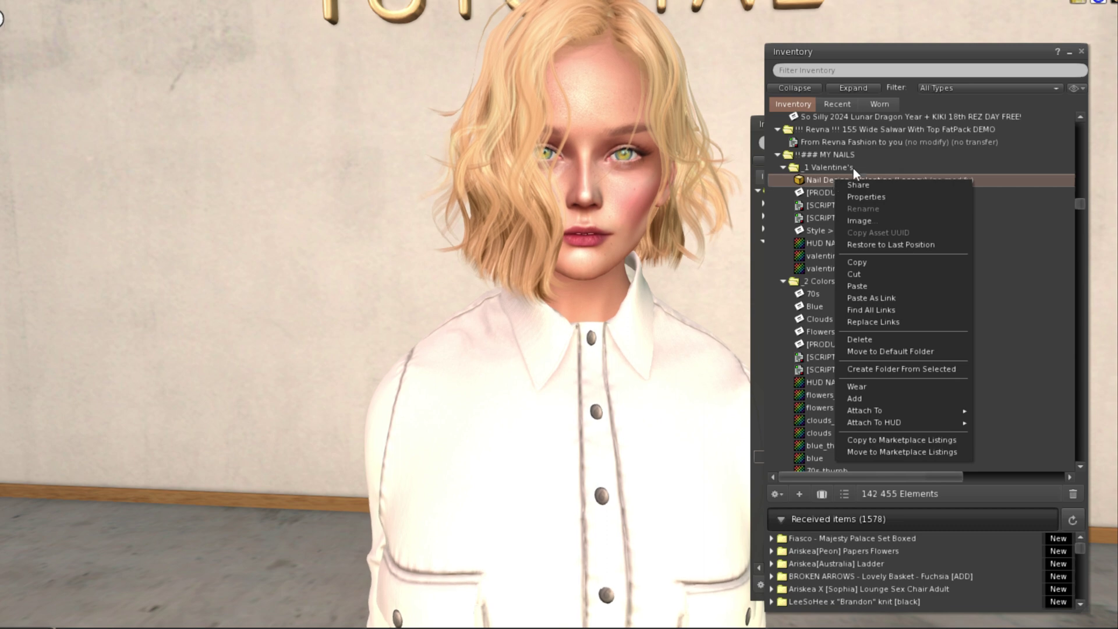
pyautogui.click(864, 261)
pyautogui.rightClick(809, 281)
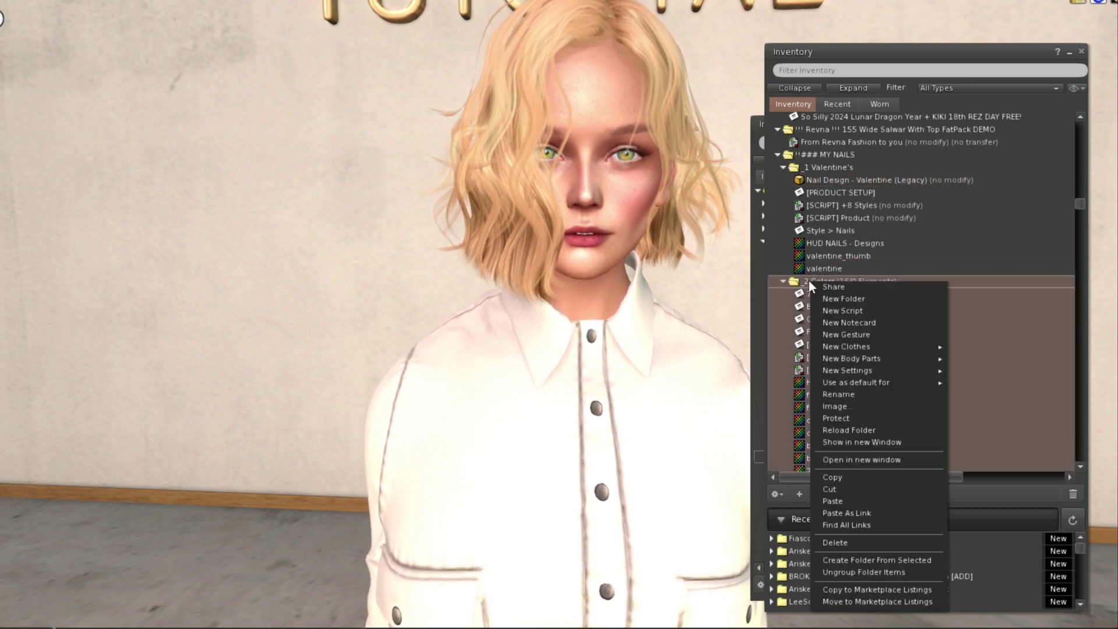
pyautogui.click(849, 502)
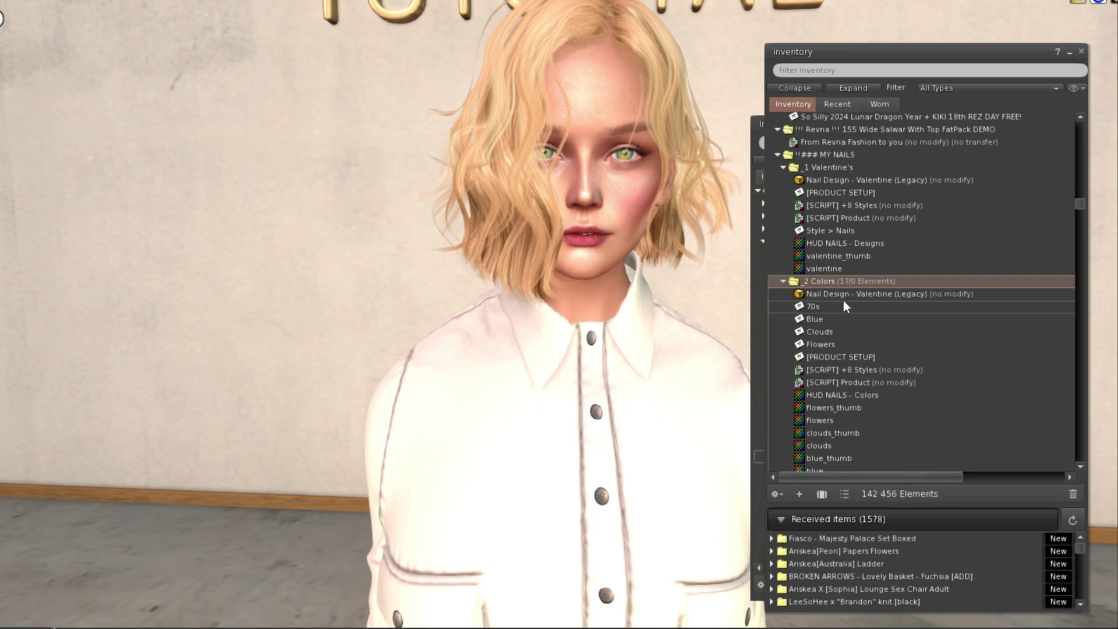
# - Rez the copied Nail Design - Valentine (Legacy) object from the _2 Colors folder onto the floor
pyautogui.click(847, 294)
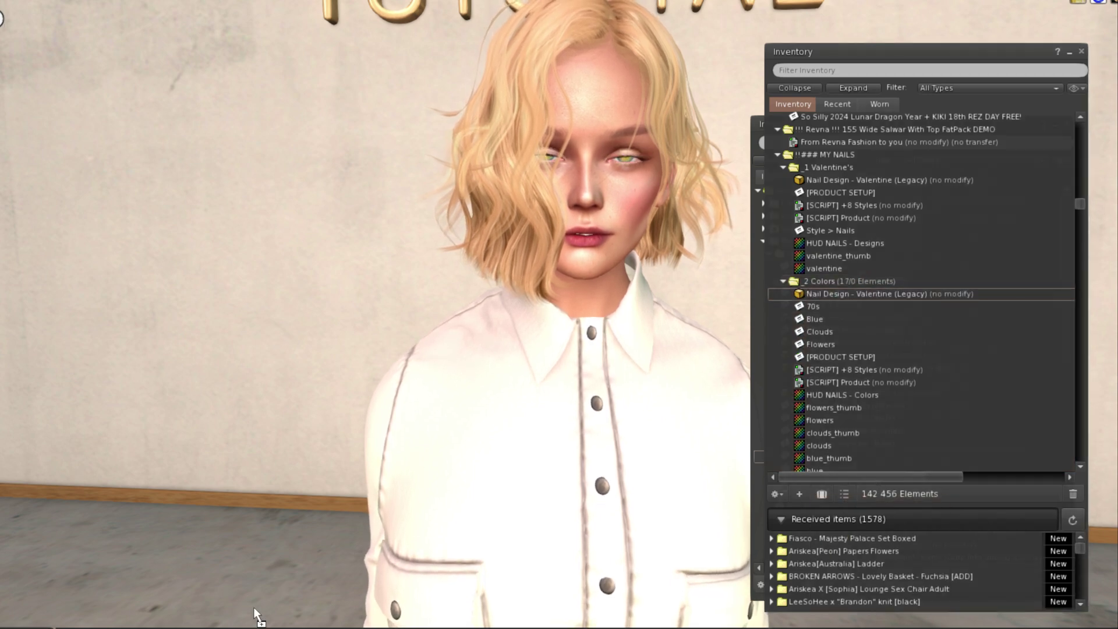
pyautogui.moveTo(257, 616); pyautogui.dragTo(209, 607)
pyautogui.keyDown('alt'); pyautogui.click(203, 607); pyautogui.keyUp('alt')
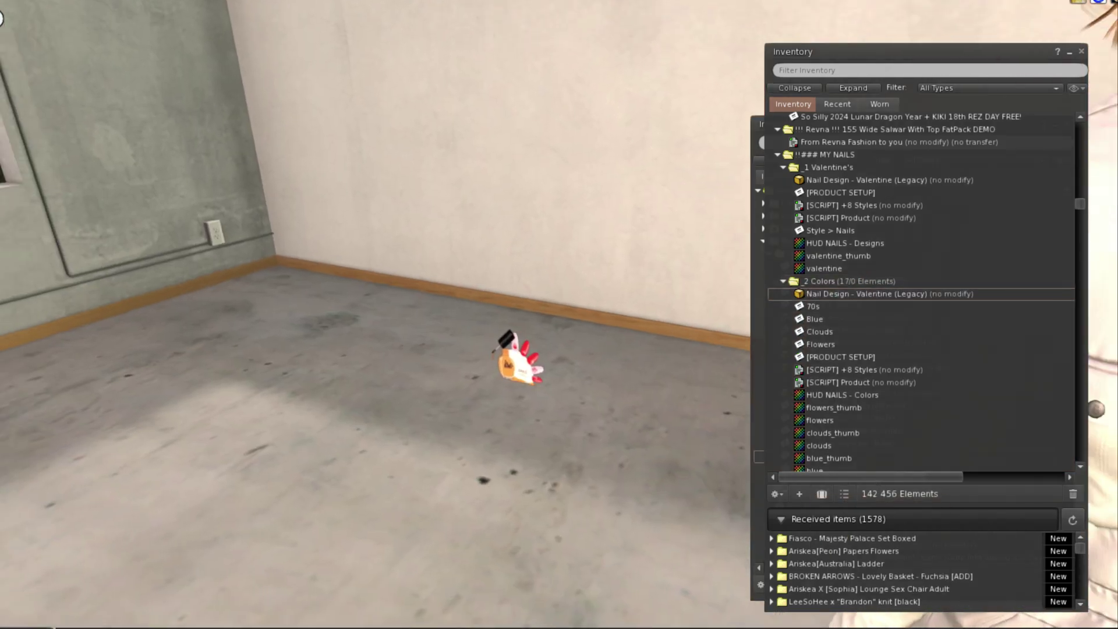
pyautogui.scroll(5, 635, 349)
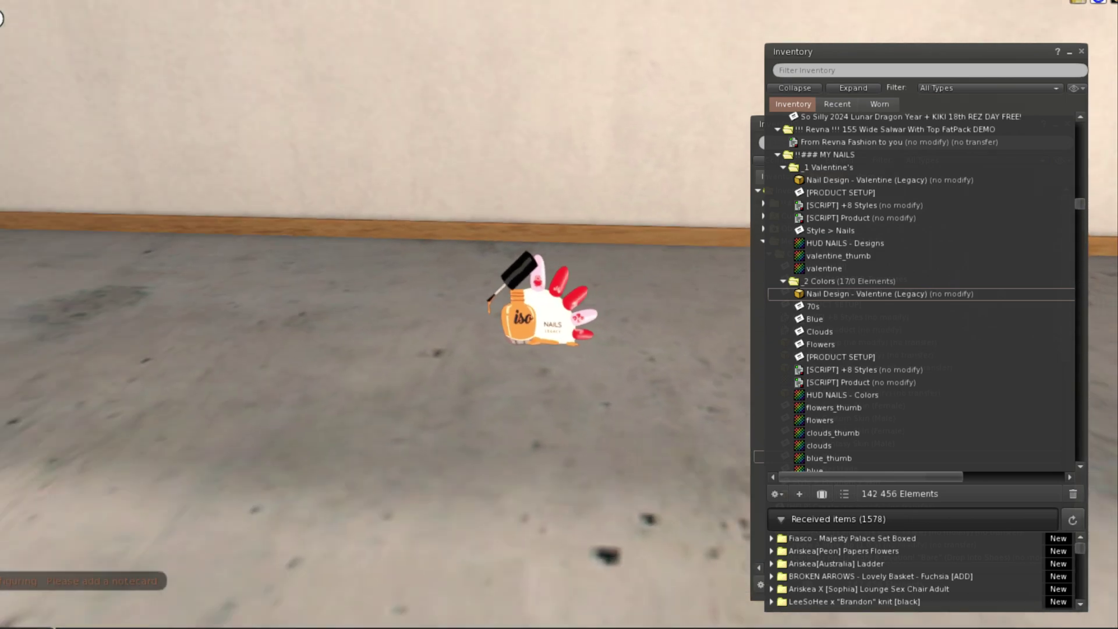
pyautogui.scroll(-5, 595, 301)
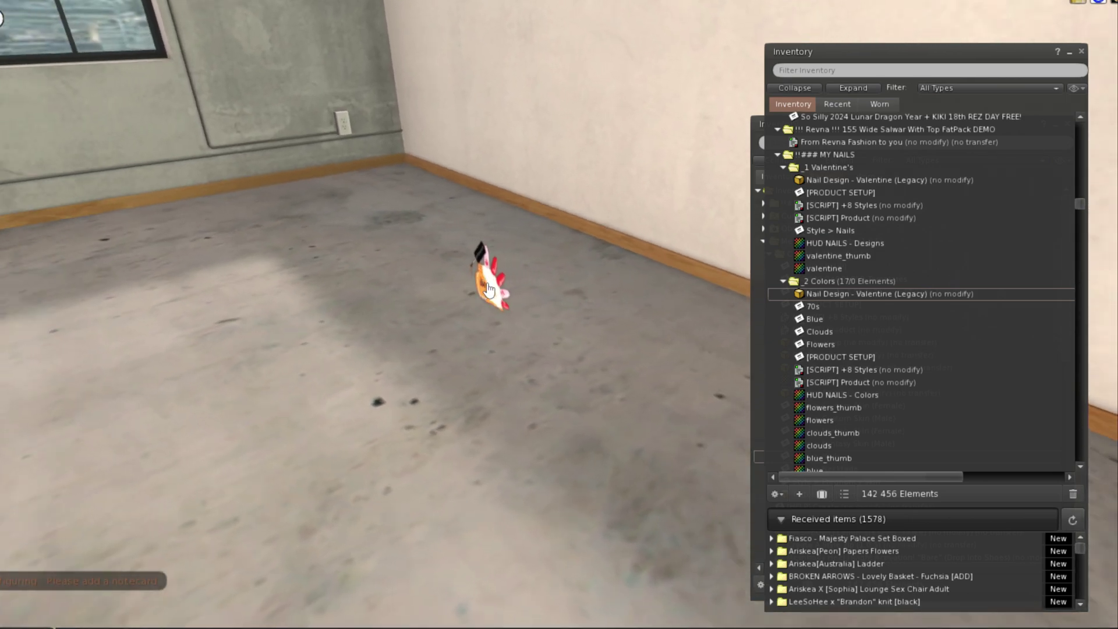
pyautogui.rightClick(488, 290)
pyautogui.click(513, 304)
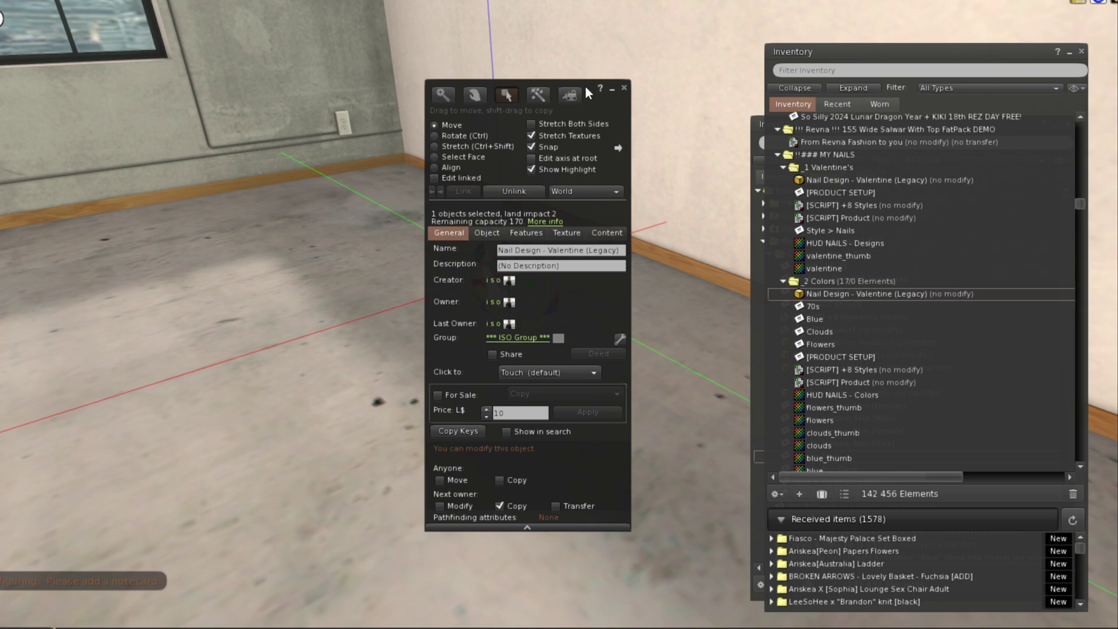
pyautogui.moveTo(585, 87); pyautogui.dragTo(787, 86)
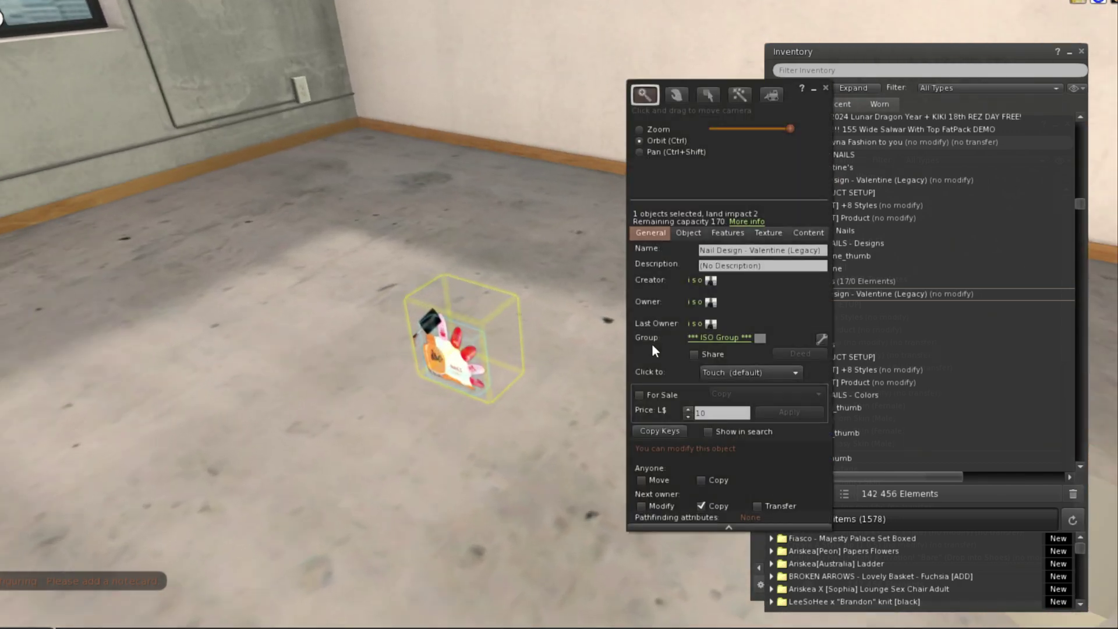
pyautogui.click(715, 102)
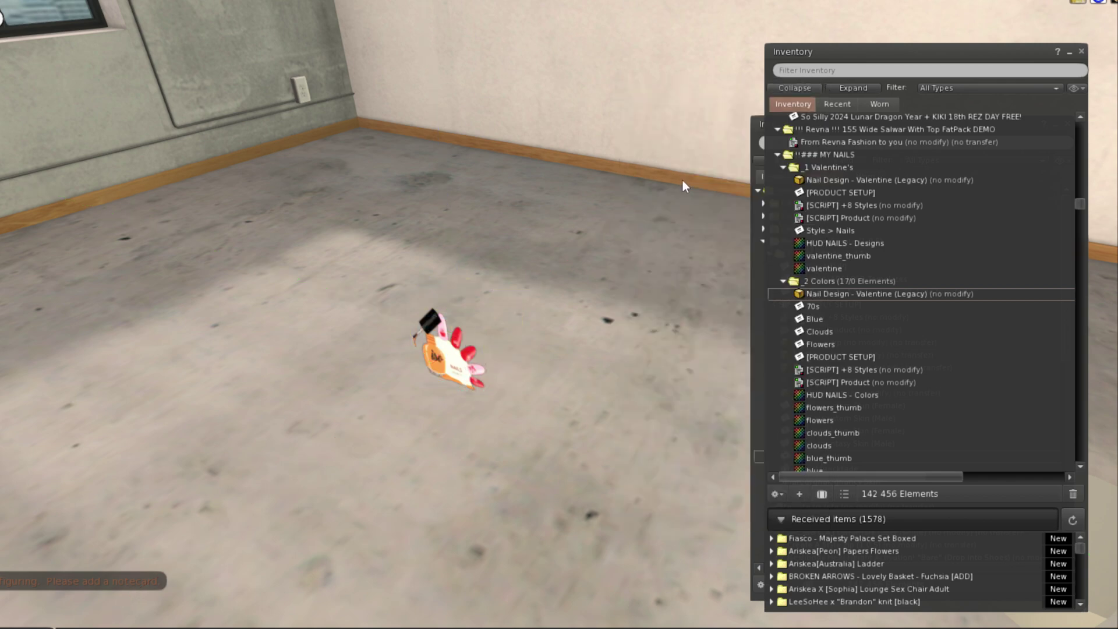
# - Open the rezzed Nail Design - Valentine (Legacy) object for editing and unlink its parts
pyautogui.keyDown('alt'); pyautogui.click(460, 356); pyautogui.keyUp('alt')
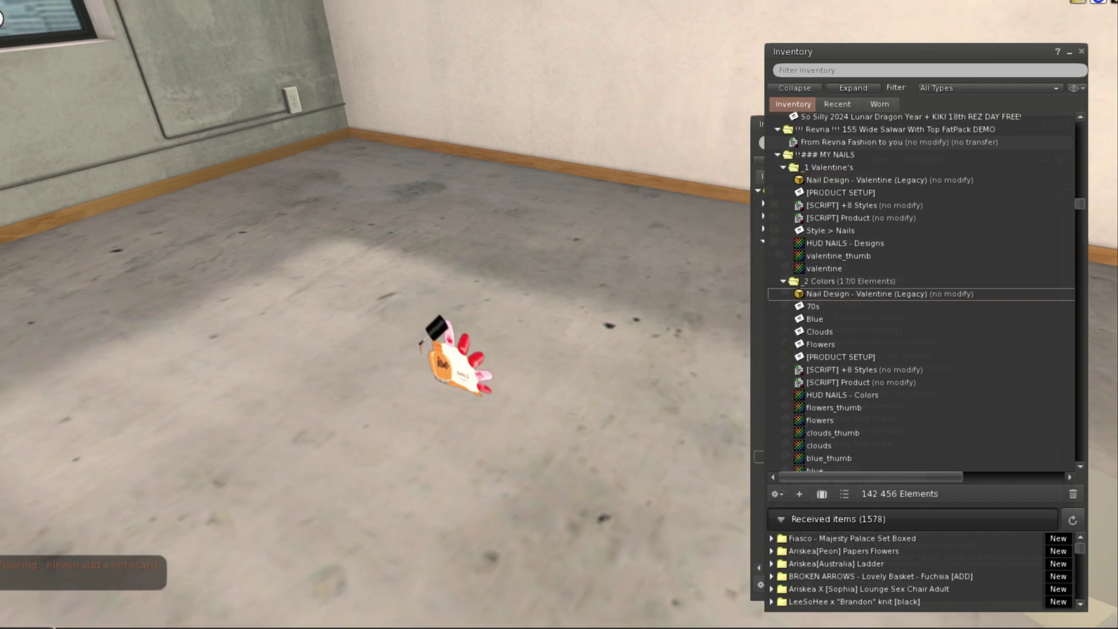
pyautogui.scroll(10, 637, 294)
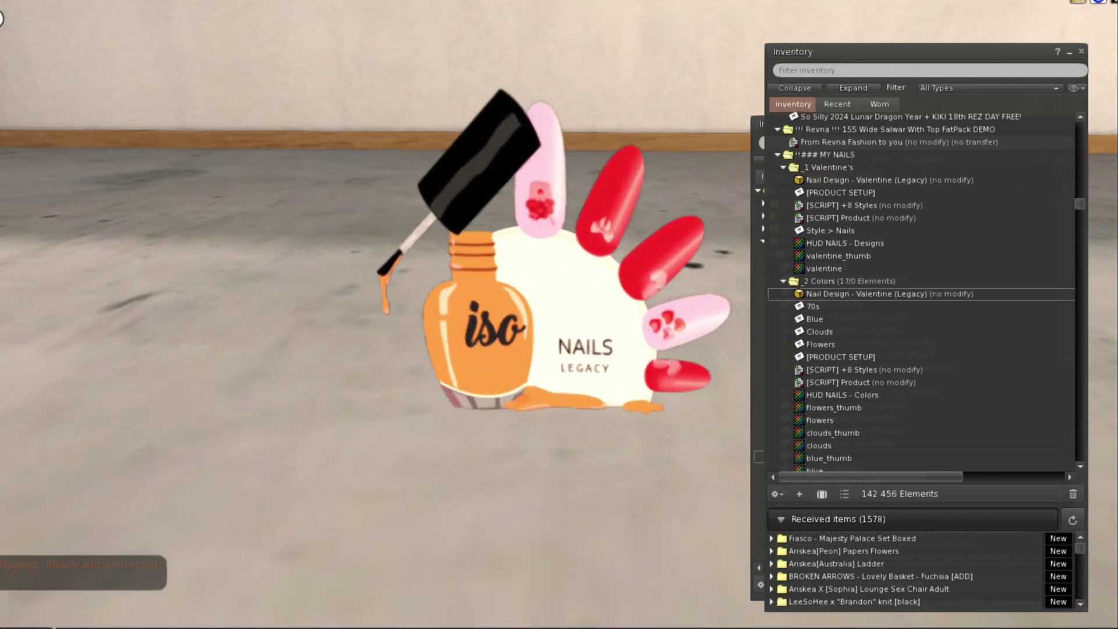
pyautogui.scroll(-3, 516, 329)
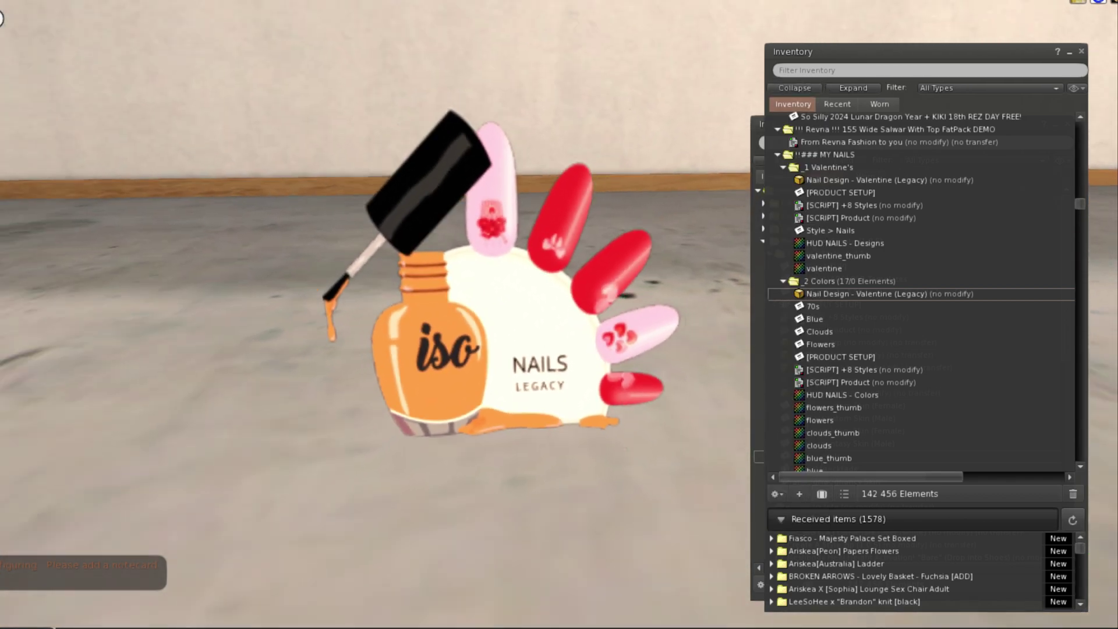
pyautogui.rightClick(515, 325)
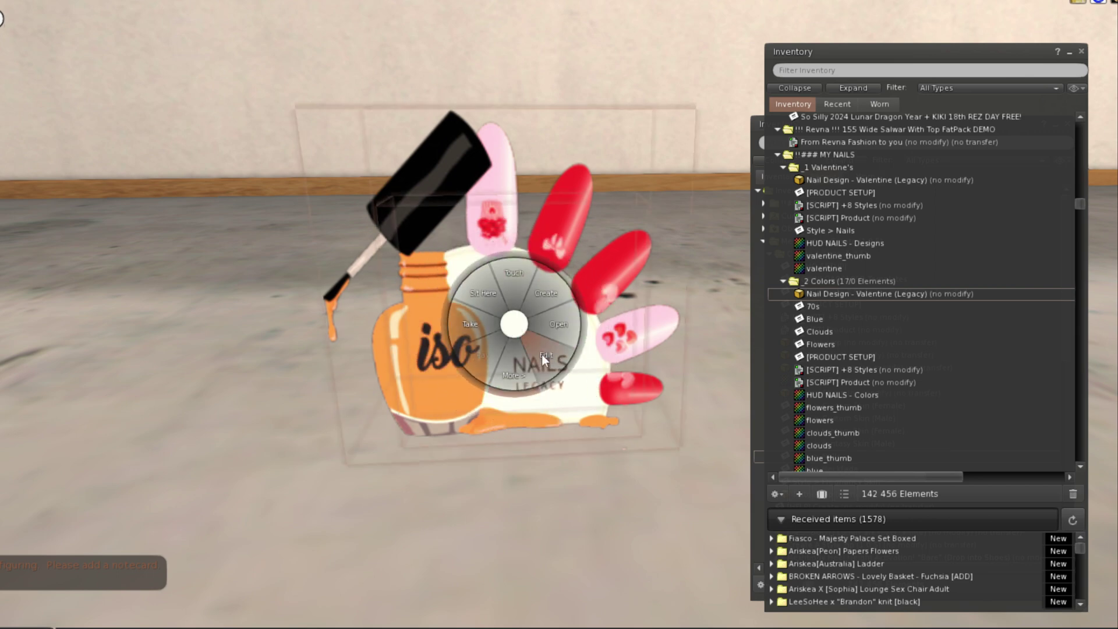
pyautogui.click(544, 357)
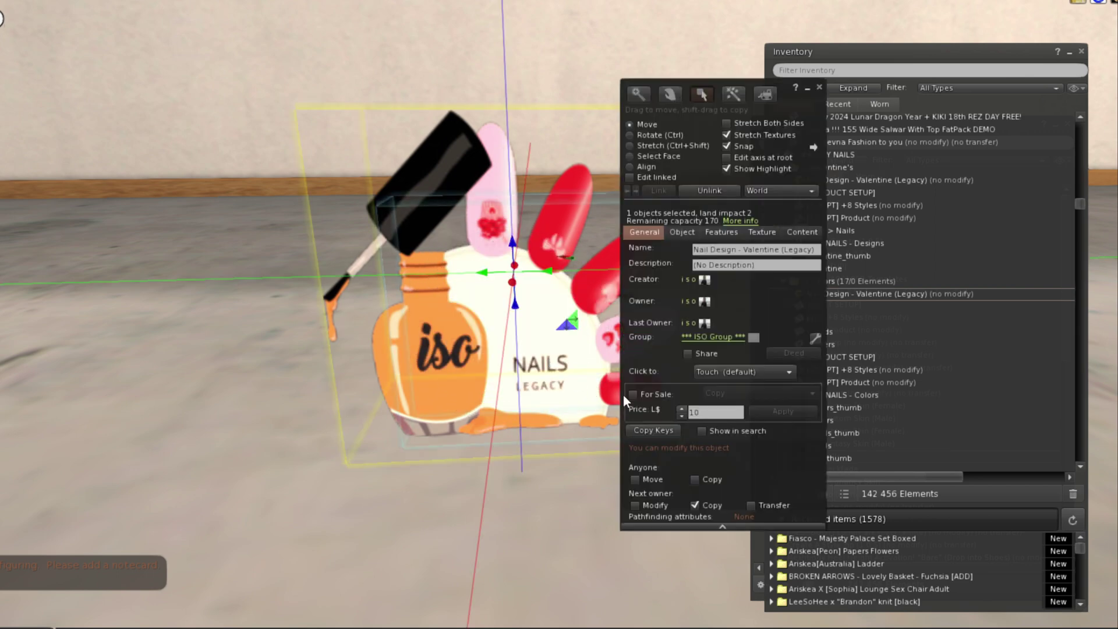
pyautogui.click(709, 191)
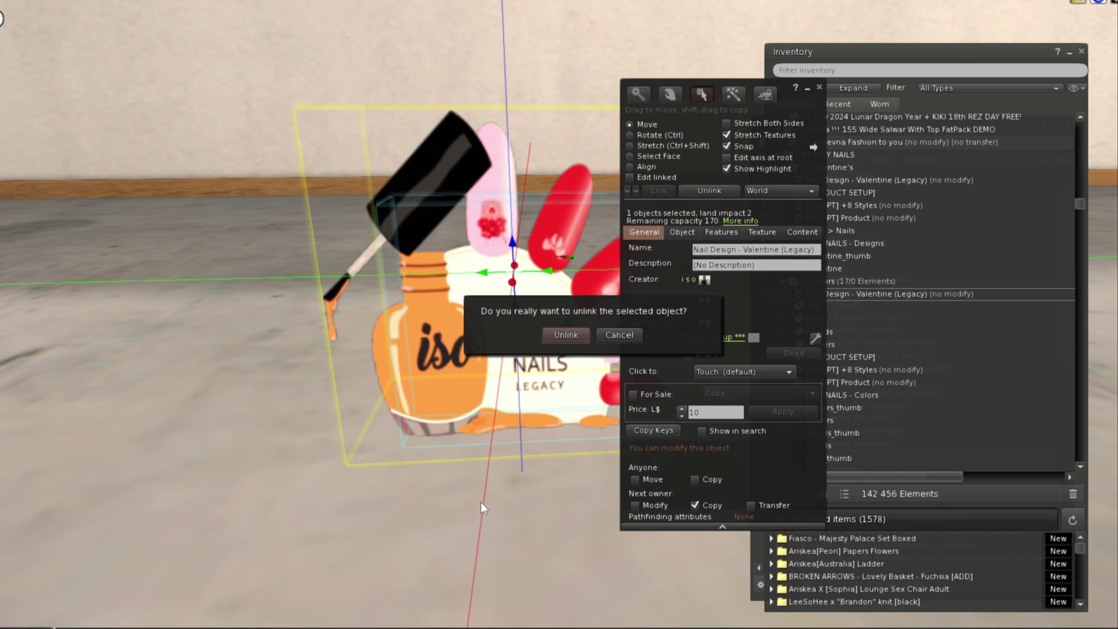
pyautogui.click(565, 336)
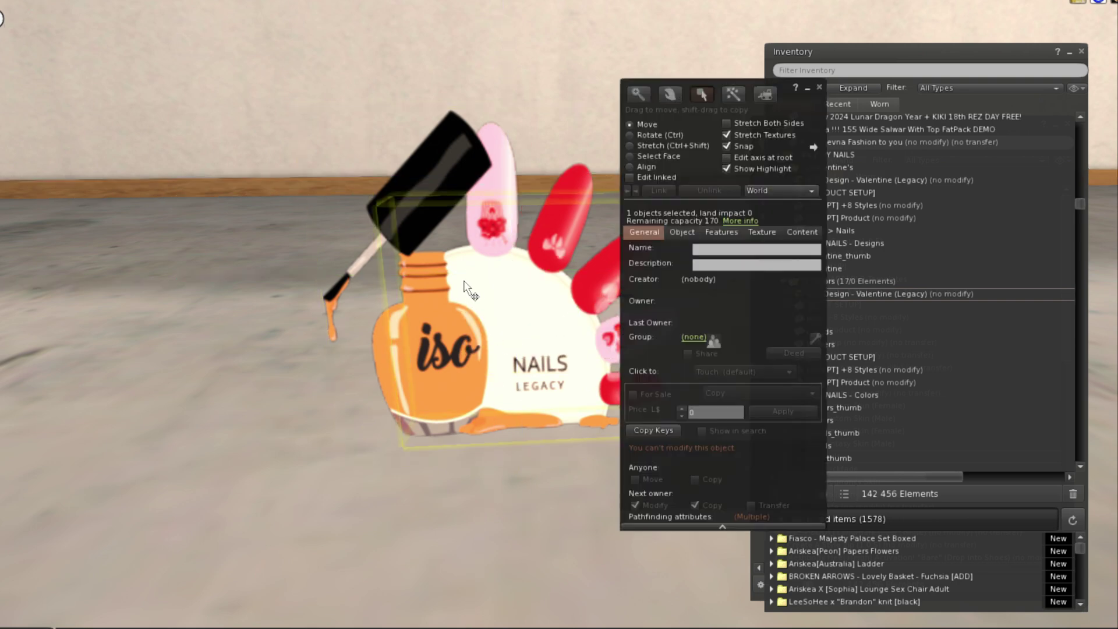
# - Apply the Blank texture to the unlinked transparent button prim and move it aside, clear of the HUD panel
pyautogui.click(767, 230)
pyautogui.click(653, 338)
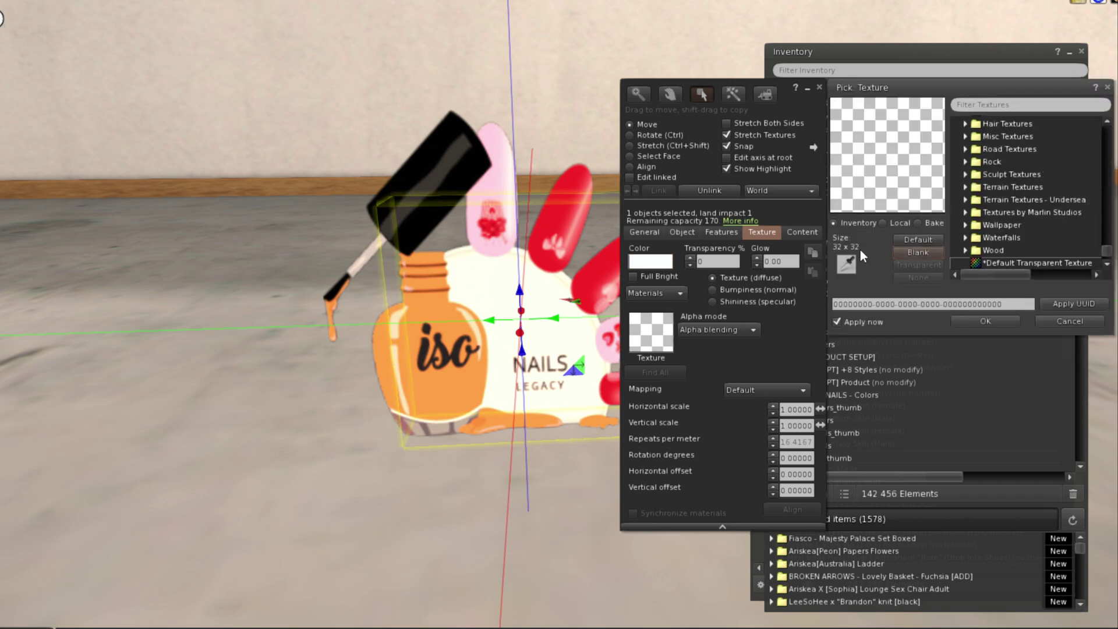
pyautogui.click(904, 252)
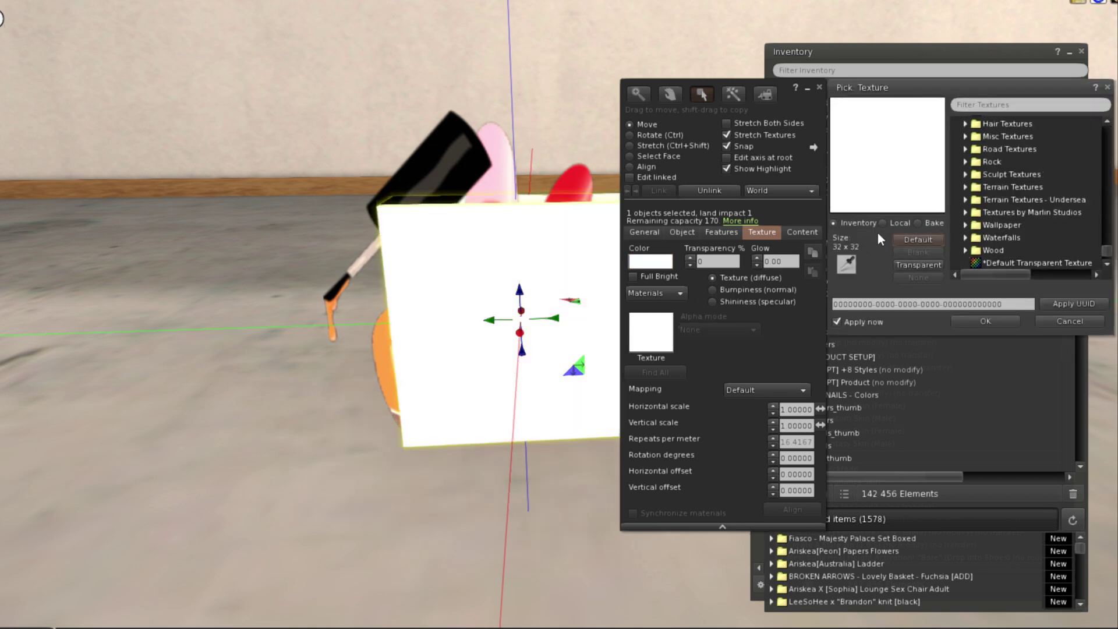
pyautogui.click(986, 321)
pyautogui.moveTo(562, 325); pyautogui.dragTo(210, 325)
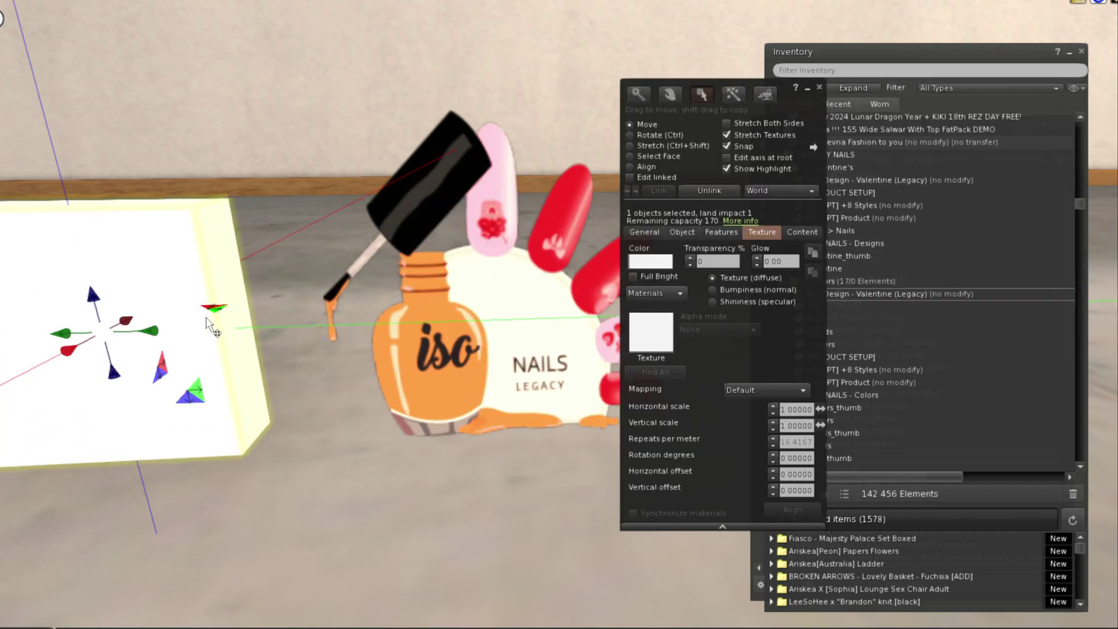
# - Select the HUD panel's front face and replace its texture with HUD NAILS - Colors from the _2 Colors folder
pyautogui.click(481, 309)
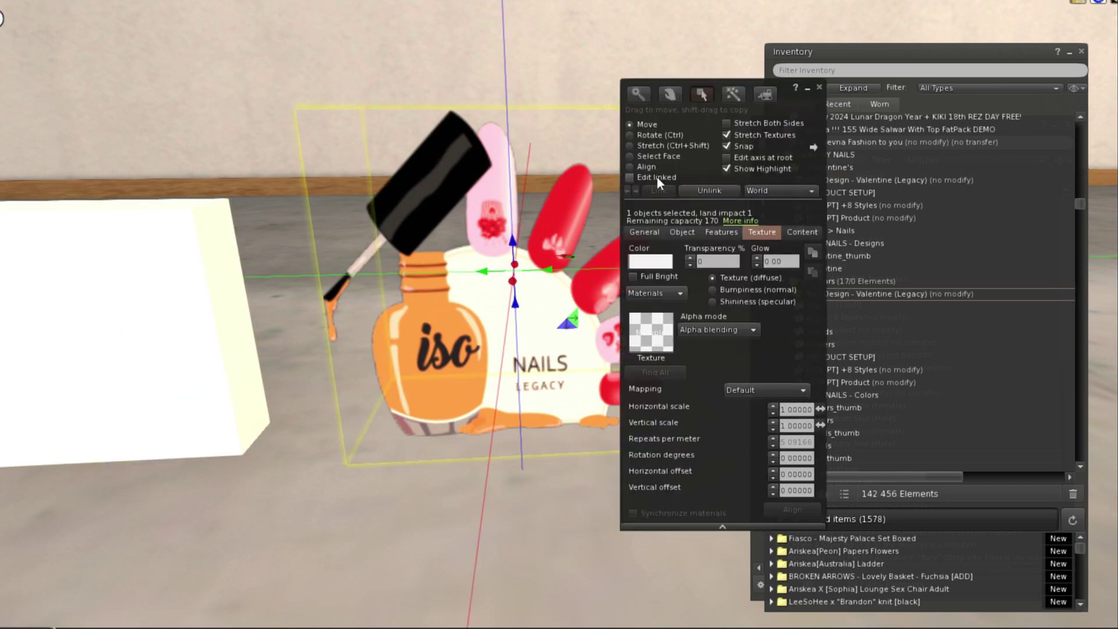
pyautogui.click(631, 156)
pyautogui.click(491, 348)
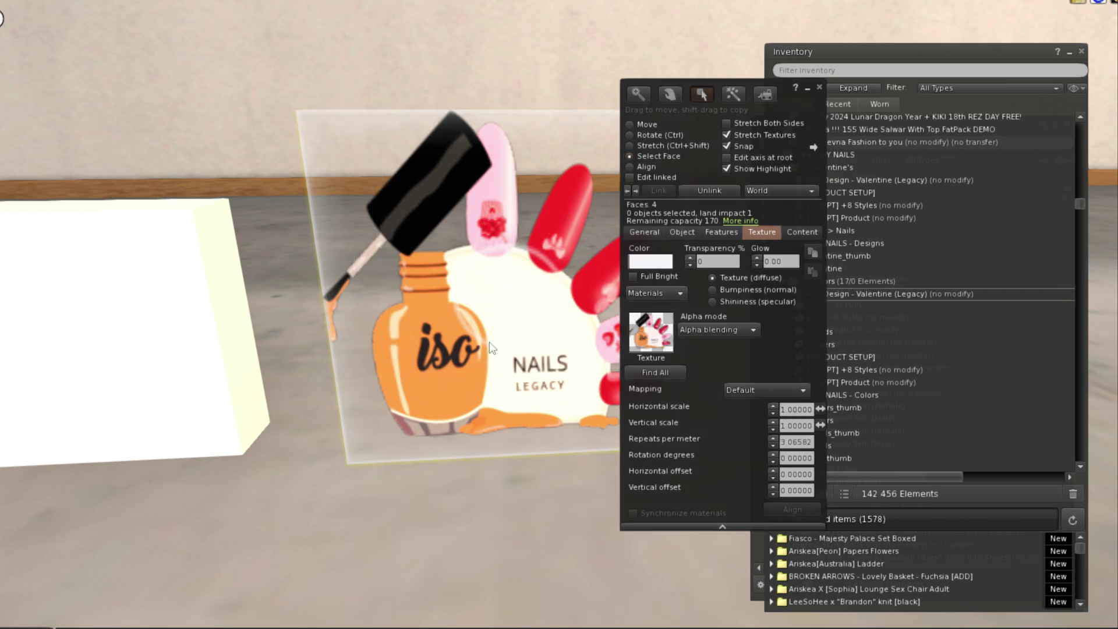
pyautogui.click(656, 337)
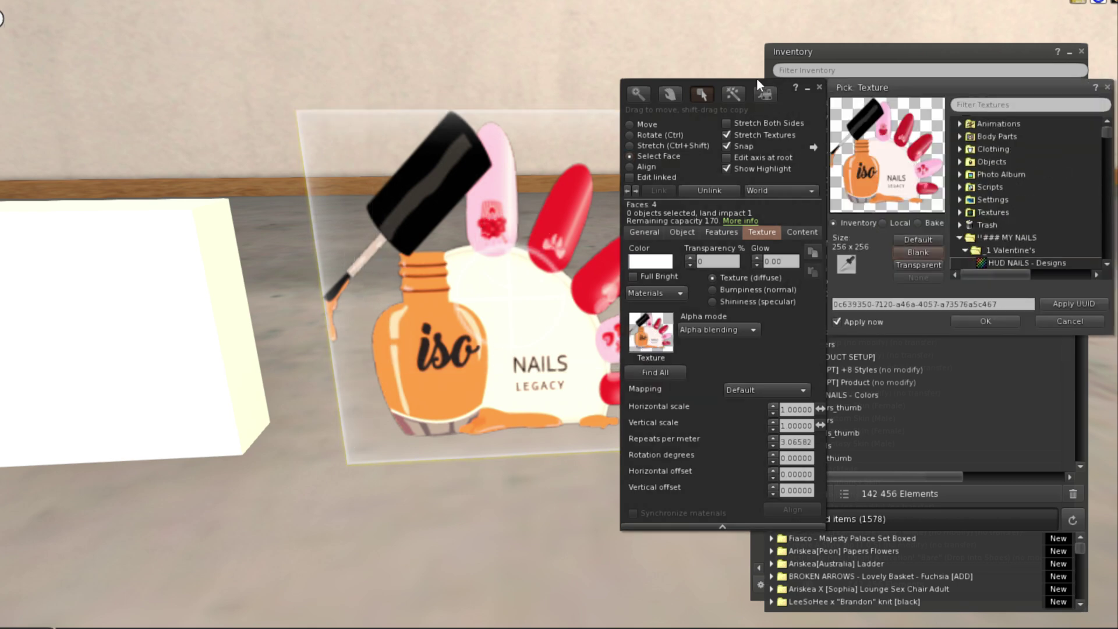
pyautogui.moveTo(757, 79); pyautogui.dragTo(299, 102)
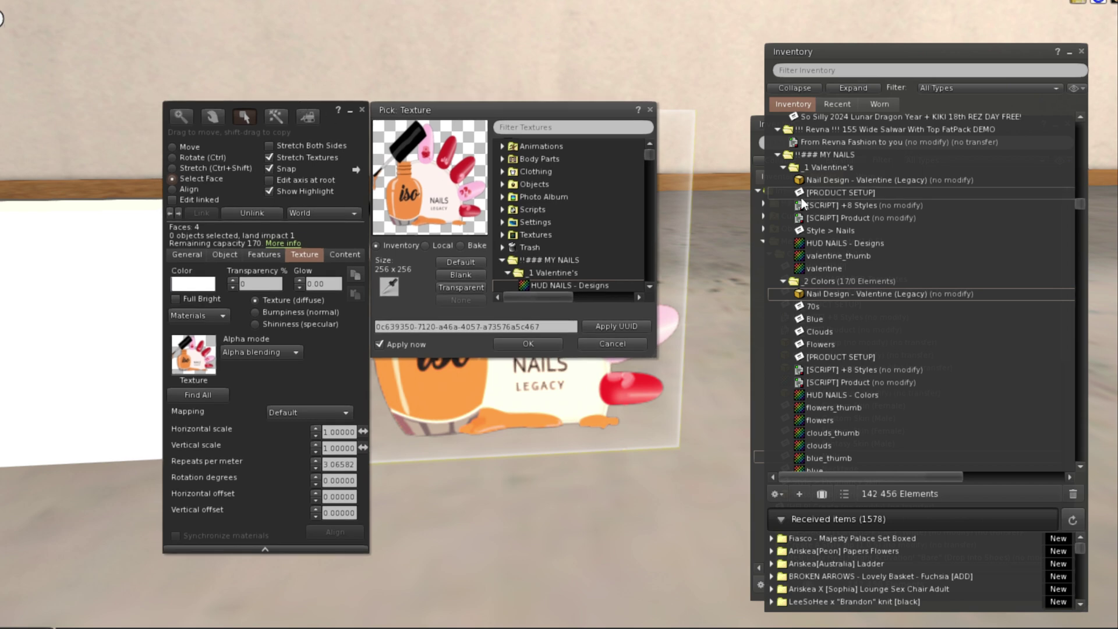
pyautogui.scroll(-3, 848, 375)
pyautogui.scroll(-2, 809, 257)
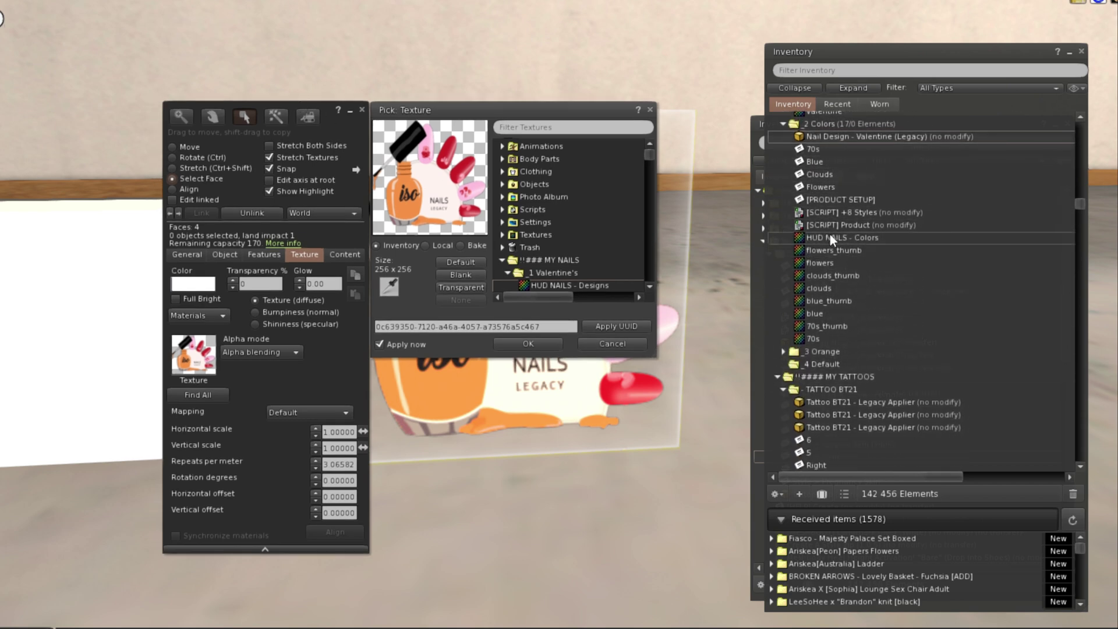
pyautogui.click(830, 237)
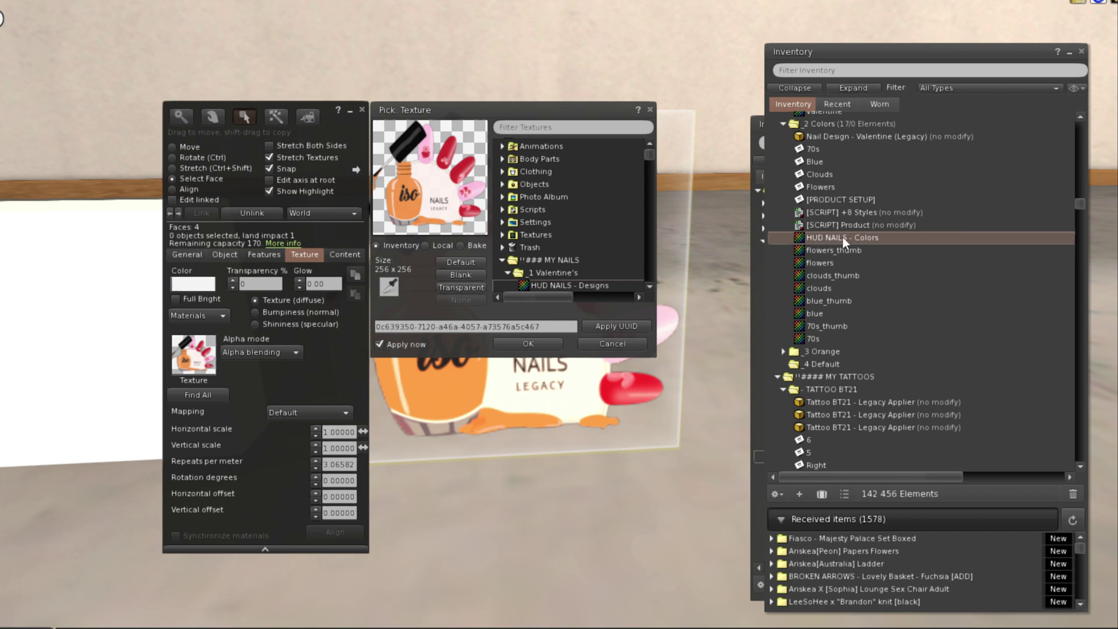
pyautogui.moveTo(847, 238); pyautogui.dragTo(432, 189)
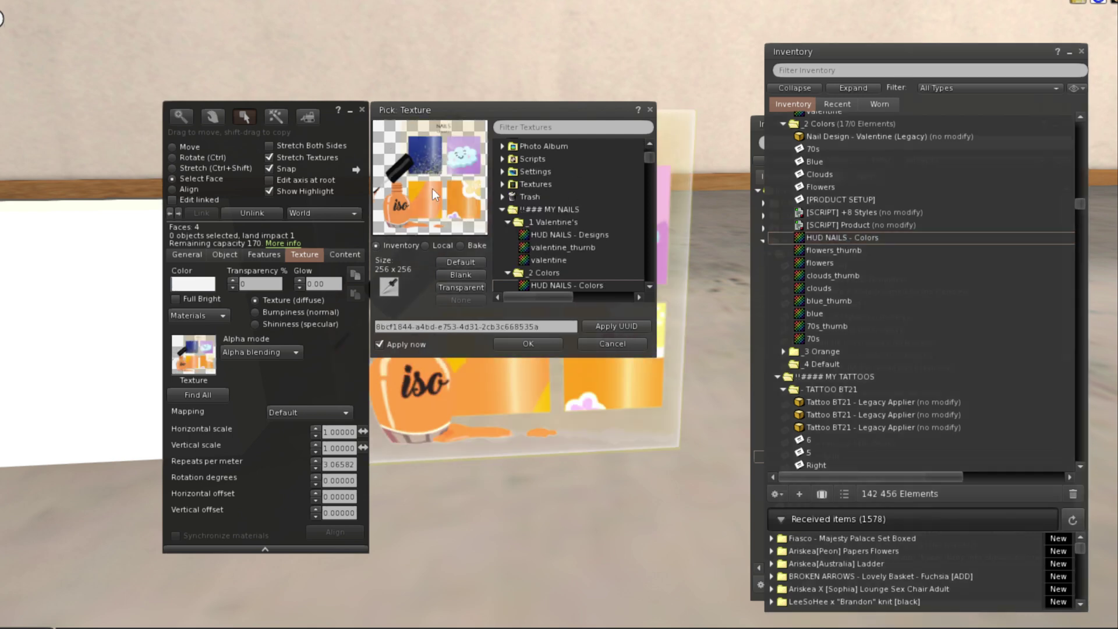
pyautogui.click(833, 237)
pyautogui.doubleClick(833, 237)
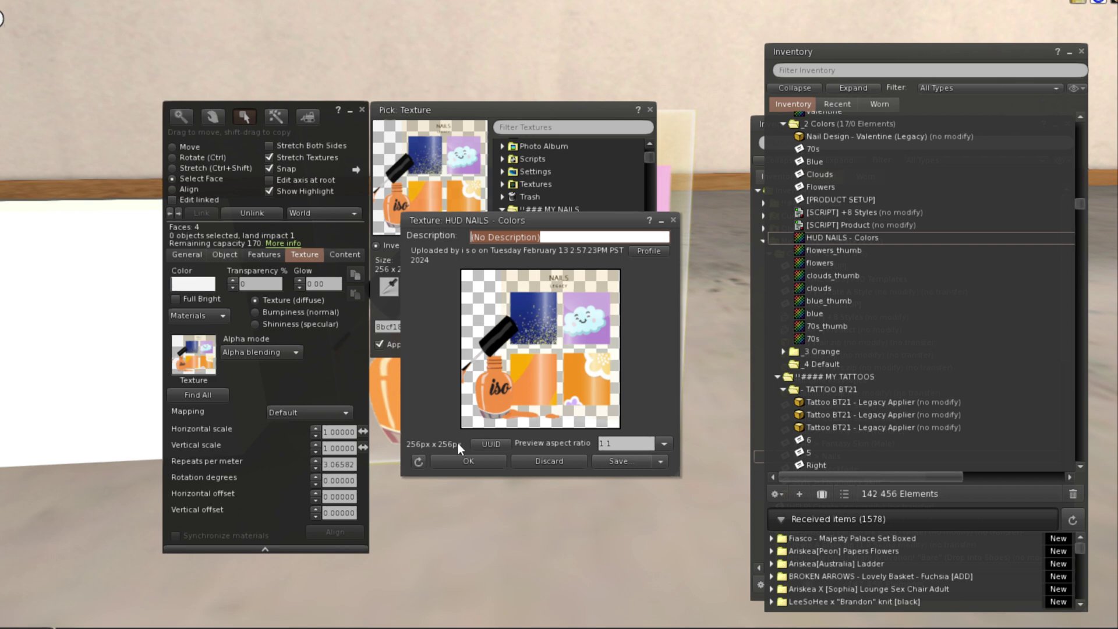
pyautogui.click(462, 460)
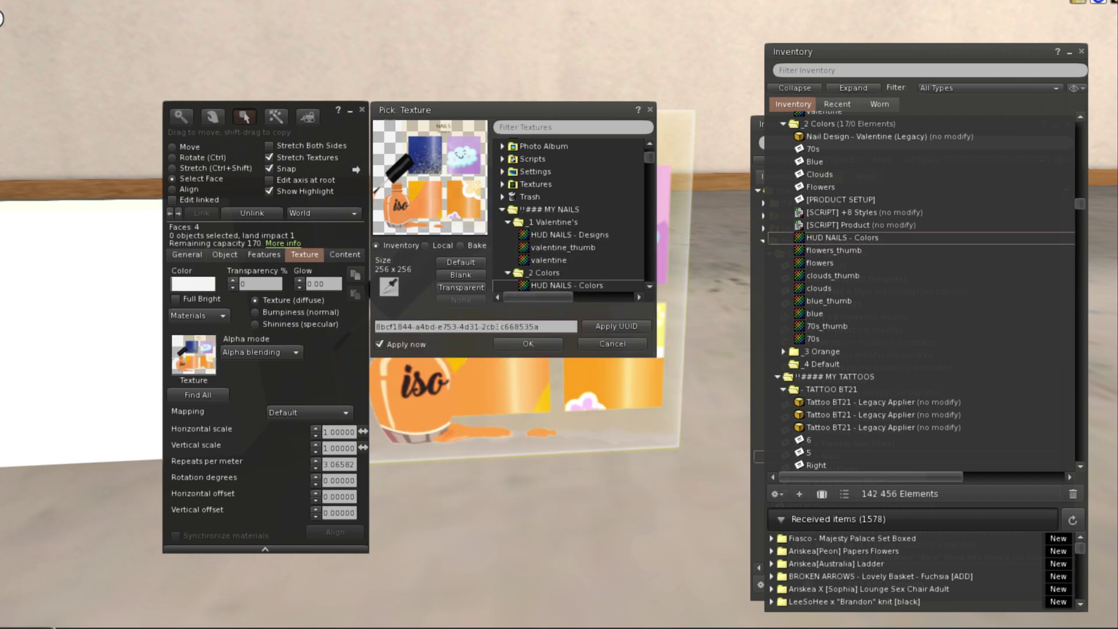
pyautogui.click(517, 342)
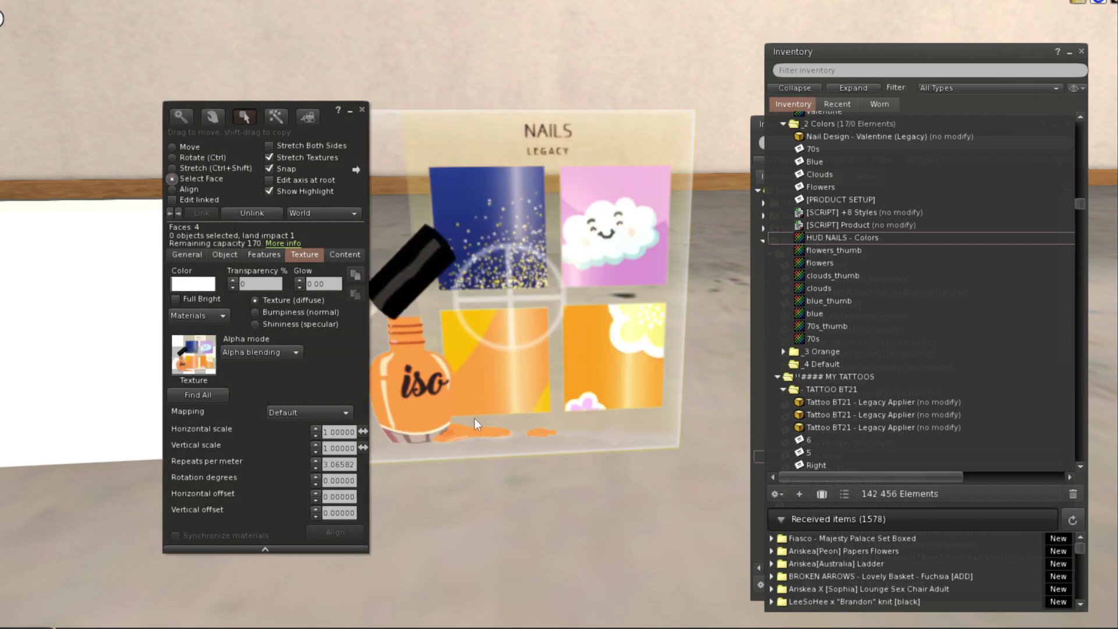
# - Check the product name in the [PRODUCT SETUP] notecard and rename the HUD panel Nail Design - Summer Styles (Legacy)
pyautogui.click(185, 255)
pyautogui.click(300, 269)
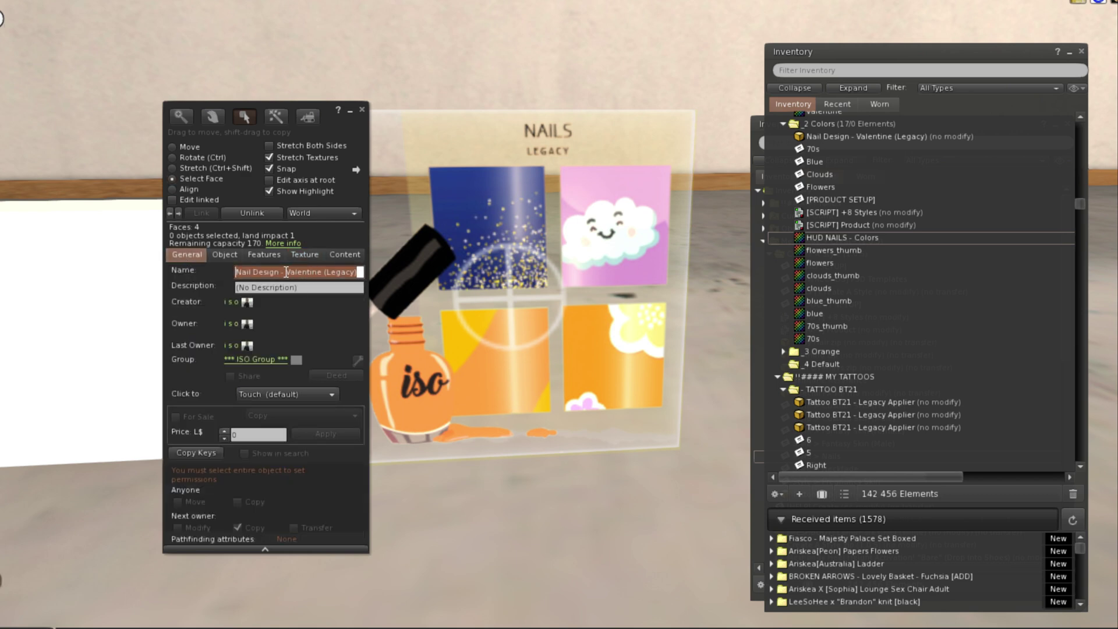
pyautogui.moveTo(288, 272); pyautogui.dragTo(313, 272)
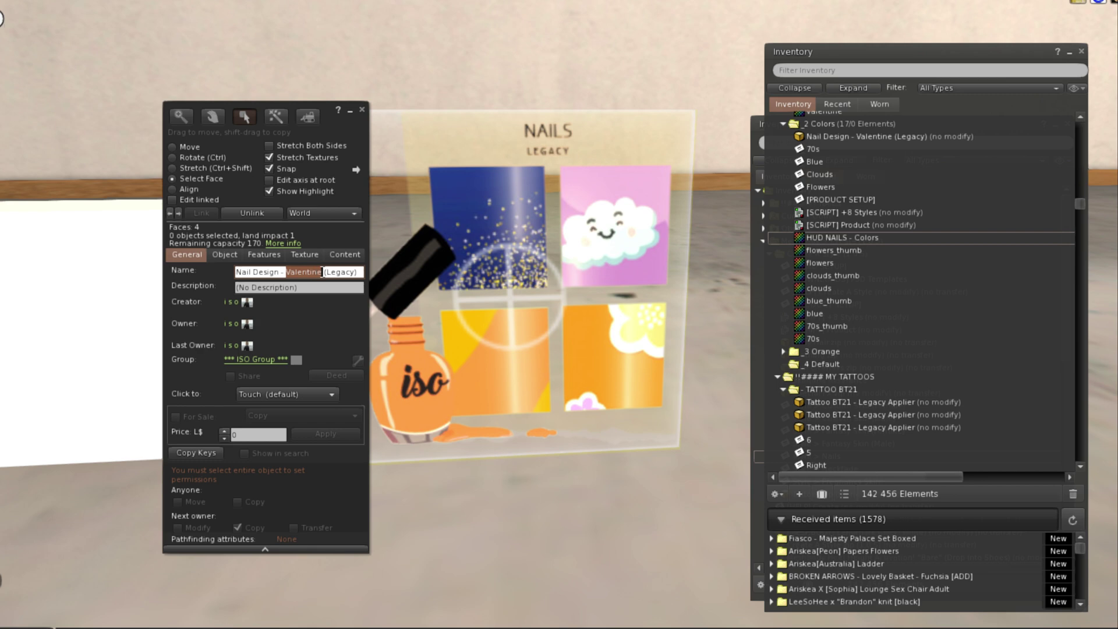
pyautogui.doubleClick(860, 200)
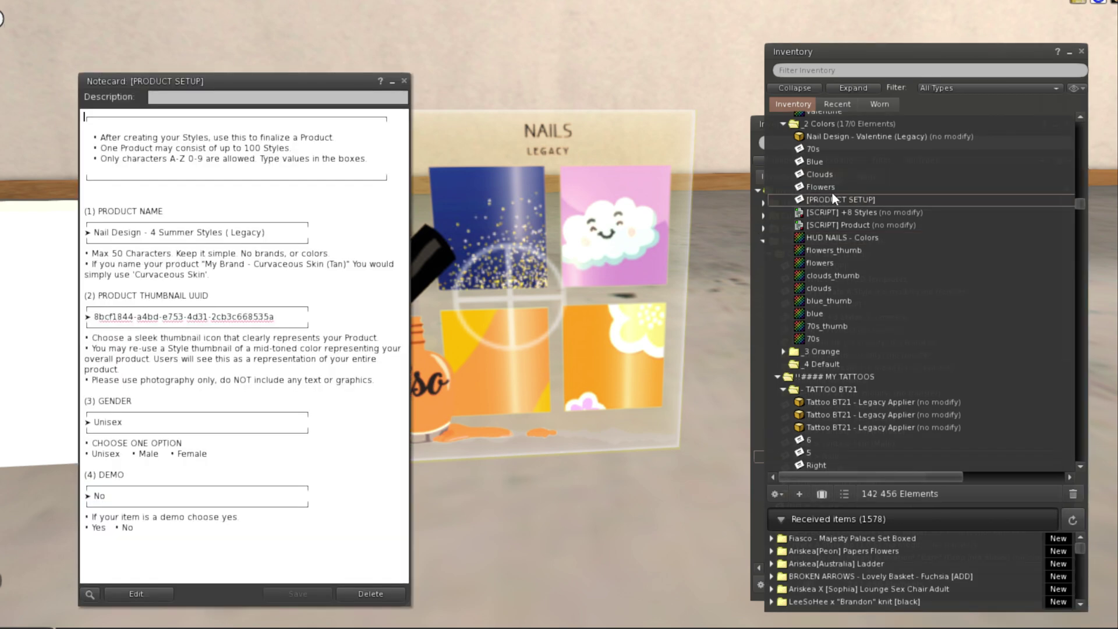
pyautogui.click(405, 80)
pyautogui.click(342, 272)
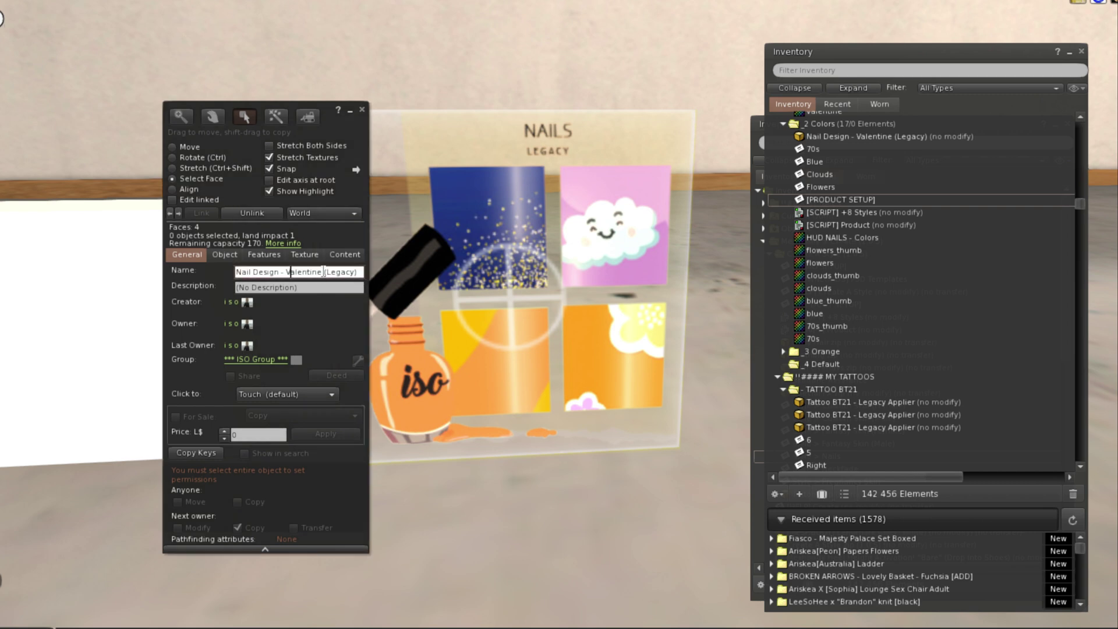
pyautogui.moveTo(314, 272); pyautogui.dragTo(287, 272)
pyautogui.write('Summer Styles')
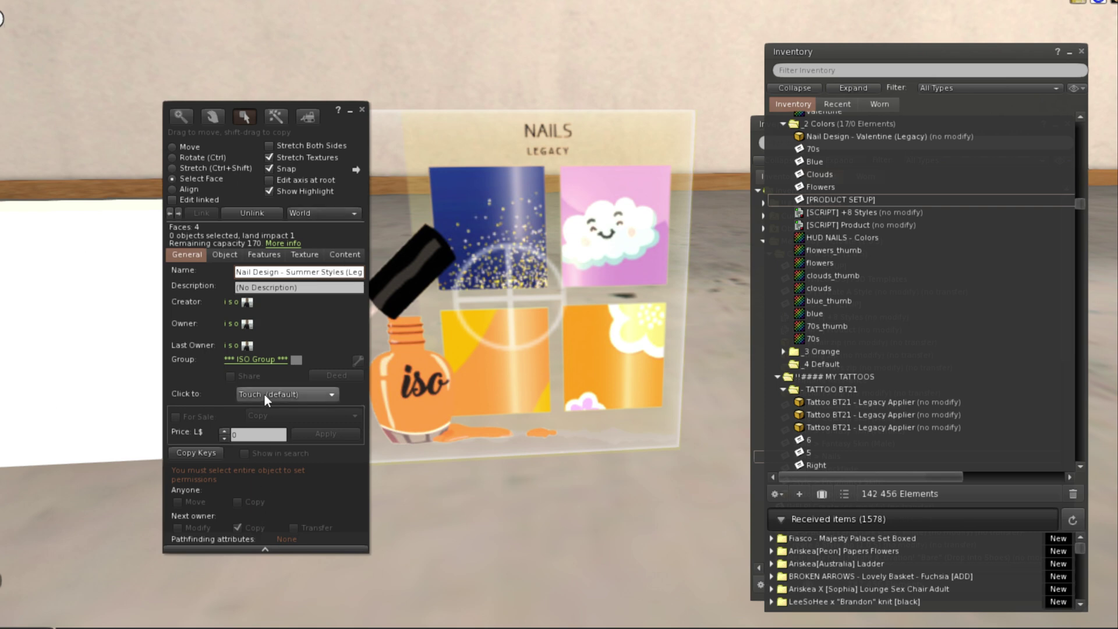
pyautogui.click(308, 289)
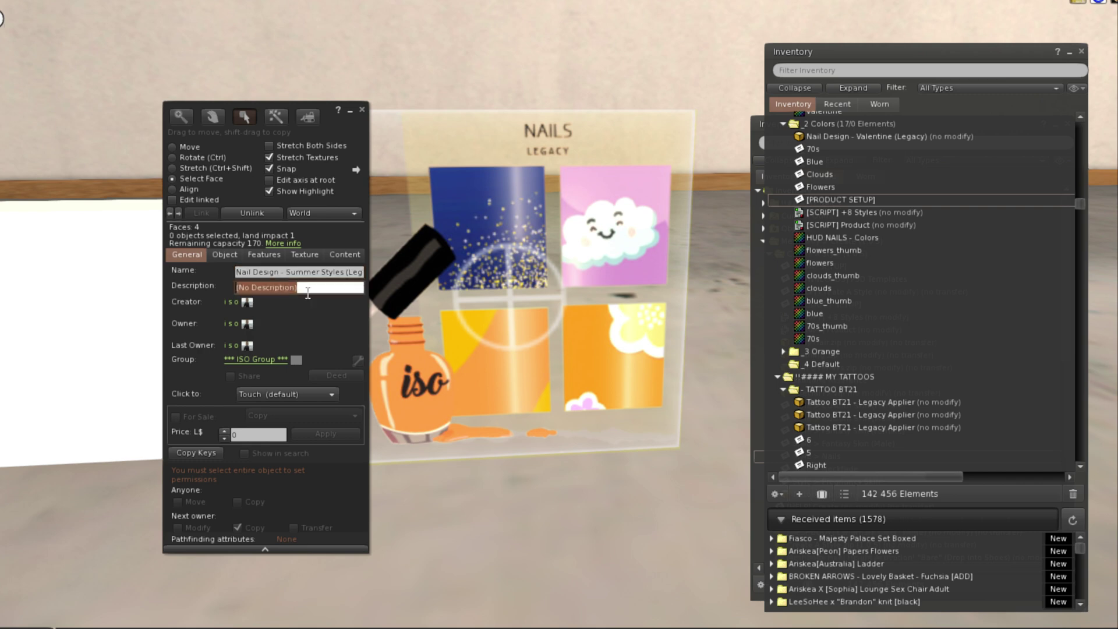
pyautogui.click(500, 257)
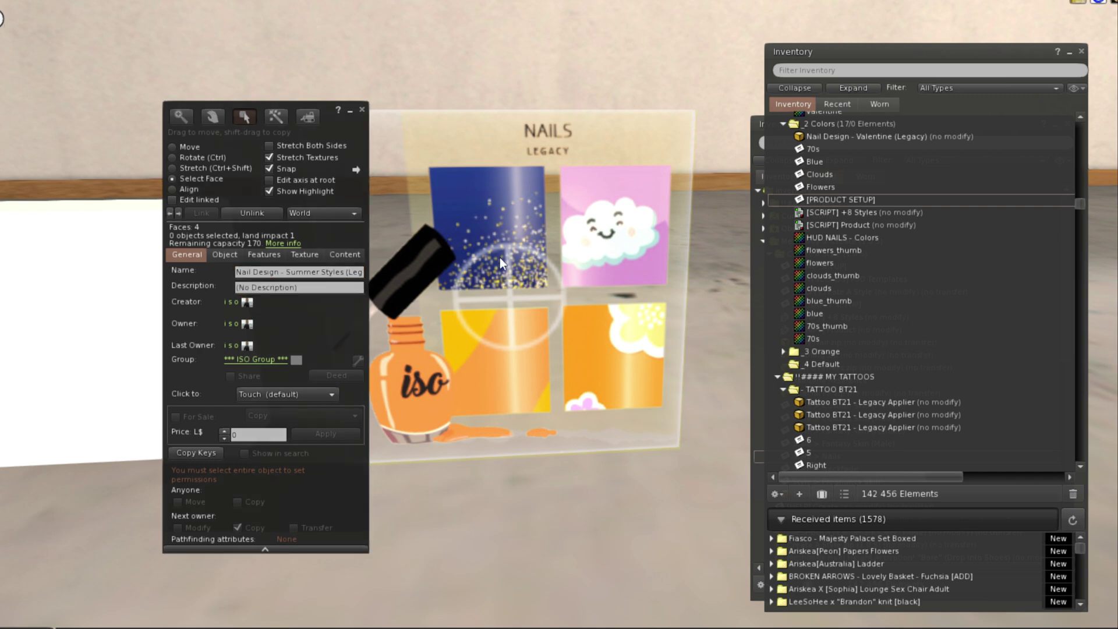
pyautogui.click(497, 289)
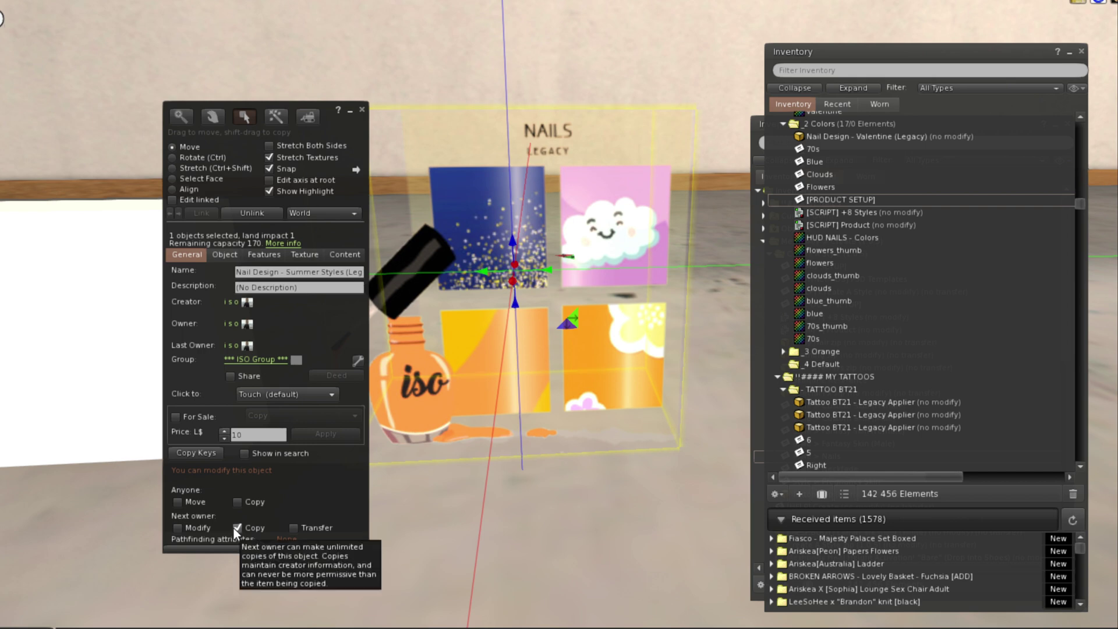
# - Move the white Valentine button prim back in front of the HUD panel and shrink it to about one design square
pyautogui.click(58, 322)
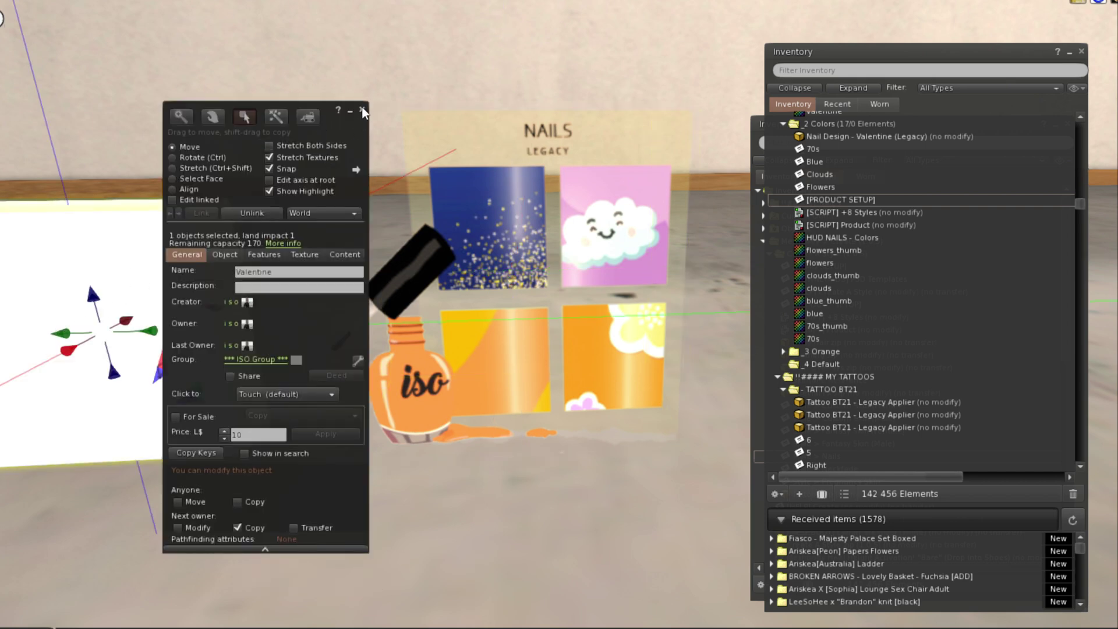
pyautogui.moveTo(152, 333); pyautogui.dragTo(609, 323)
pyautogui.press('ctrl')
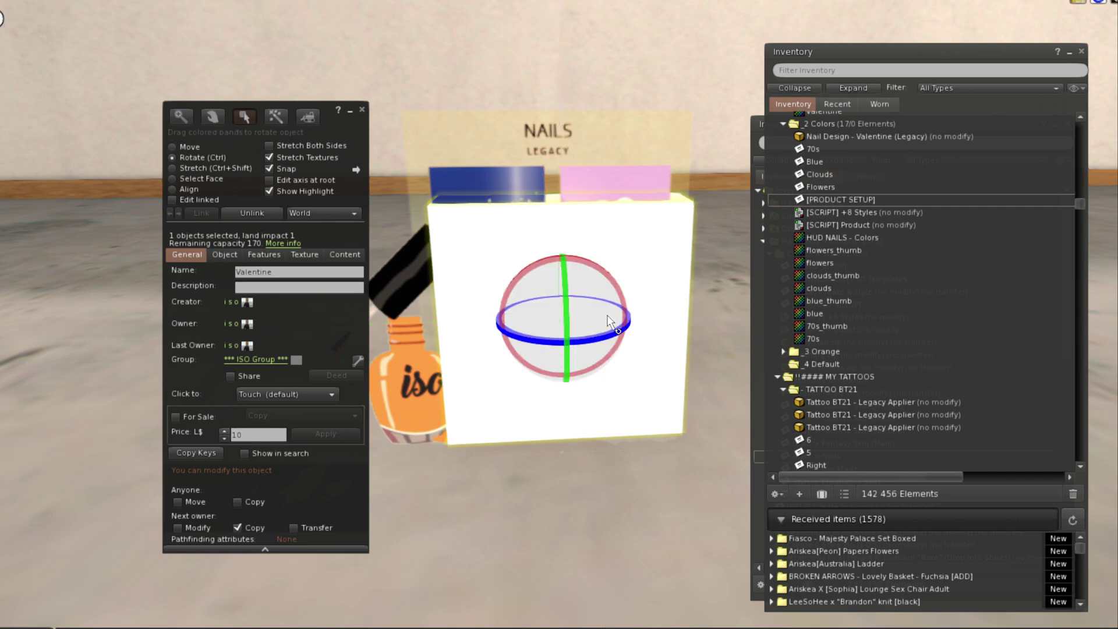
pyautogui.hotkey('ctrl', 'shift')
pyautogui.moveTo(681, 436); pyautogui.dragTo(644, 395)
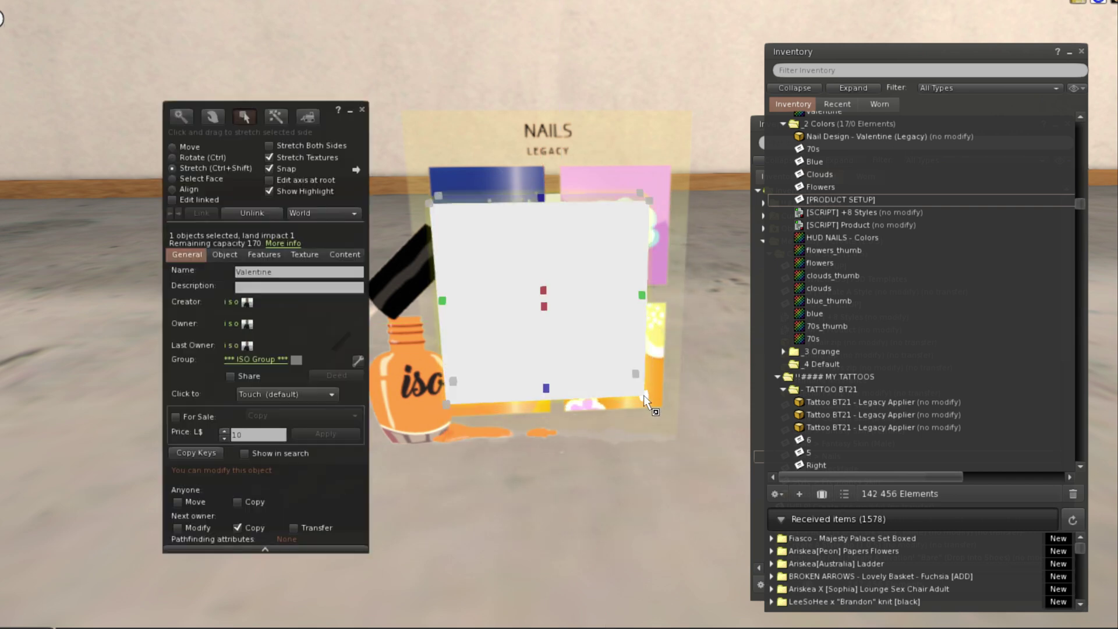
pyautogui.hotkey('ctrl', 'shift')
pyautogui.moveTo(543, 313); pyautogui.dragTo(567, 353)
pyautogui.moveTo(664, 451); pyautogui.dragTo(517, 329)
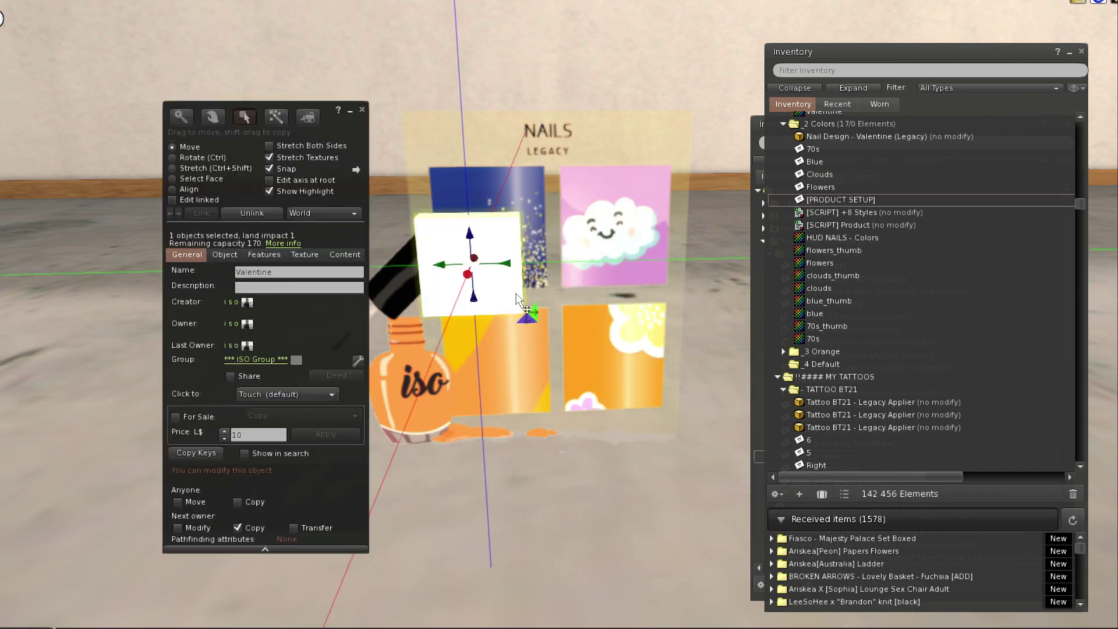
# - Move the white button prim over the blue glitter design and push it back close against the HUD panel's face
pyautogui.moveTo(505, 261); pyautogui.dragTo(488, 204)
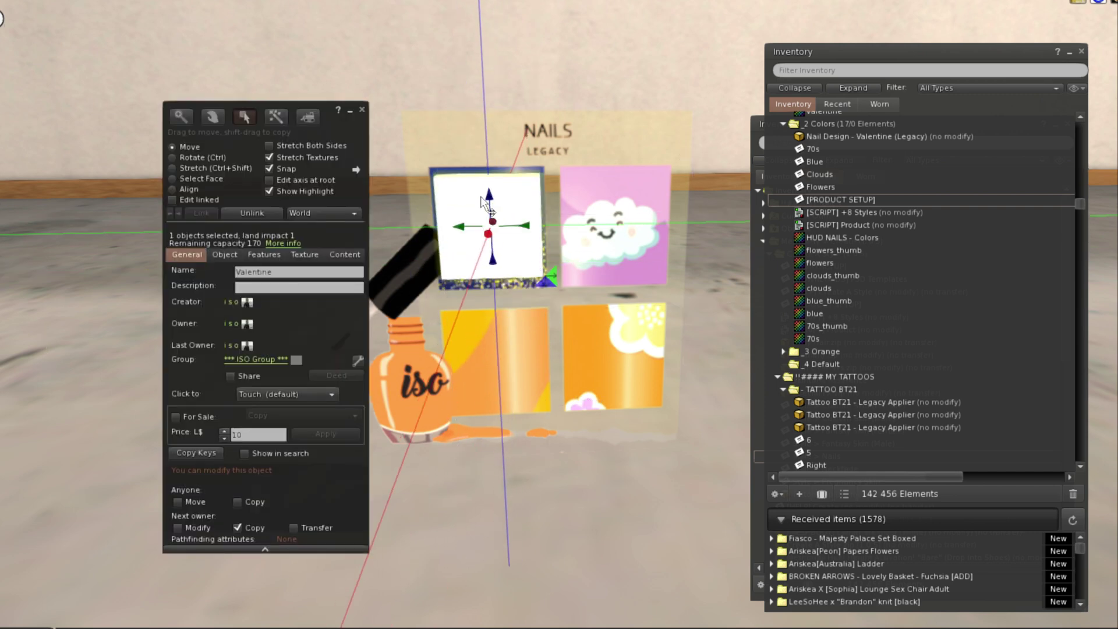
pyautogui.hotkey('ctrl', 'shift')
pyautogui.moveTo(431, 173); pyautogui.dragTo(431, 176)
pyautogui.moveTo(546, 282); pyautogui.dragTo(689, 330)
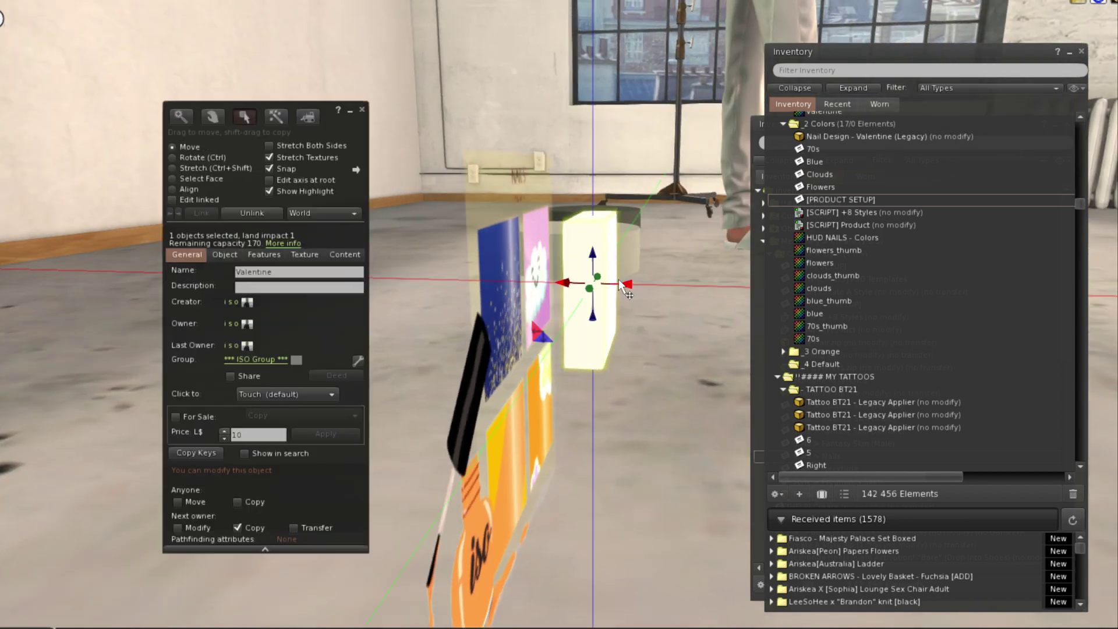
pyautogui.moveTo(619, 280); pyautogui.dragTo(408, 285)
pyautogui.moveTo(573, 299); pyautogui.dragTo(576, 308)
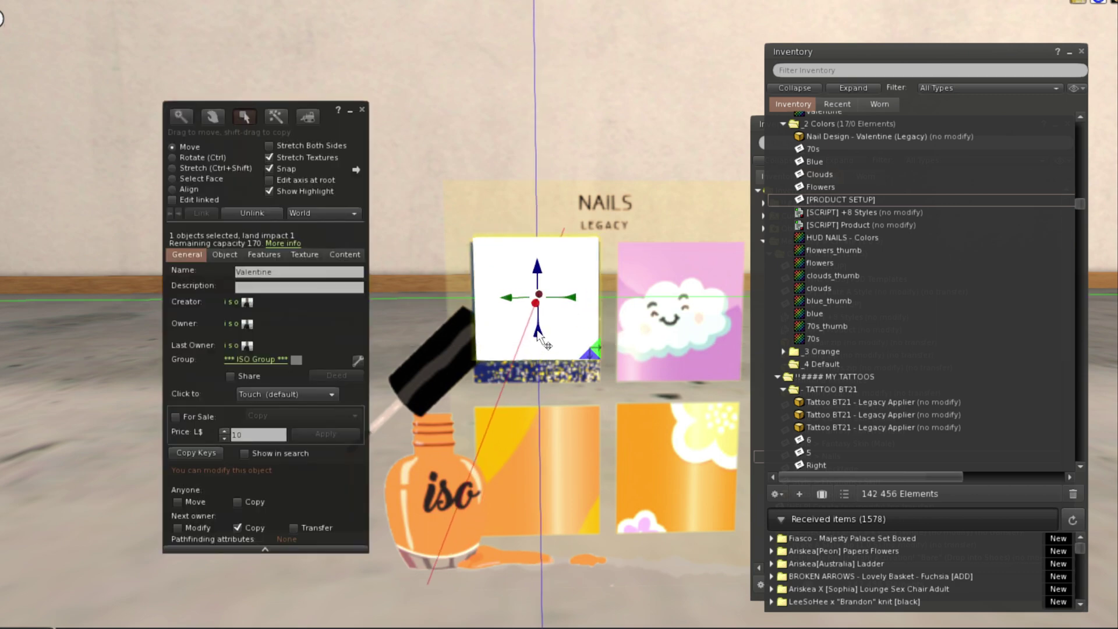
# - Stretch and nudge the white button prim until it covers the whole blue glitter design square
pyautogui.hotkey('ctrl', 'shift')
pyautogui.moveTo(539, 280); pyautogui.dragTo(544, 283)
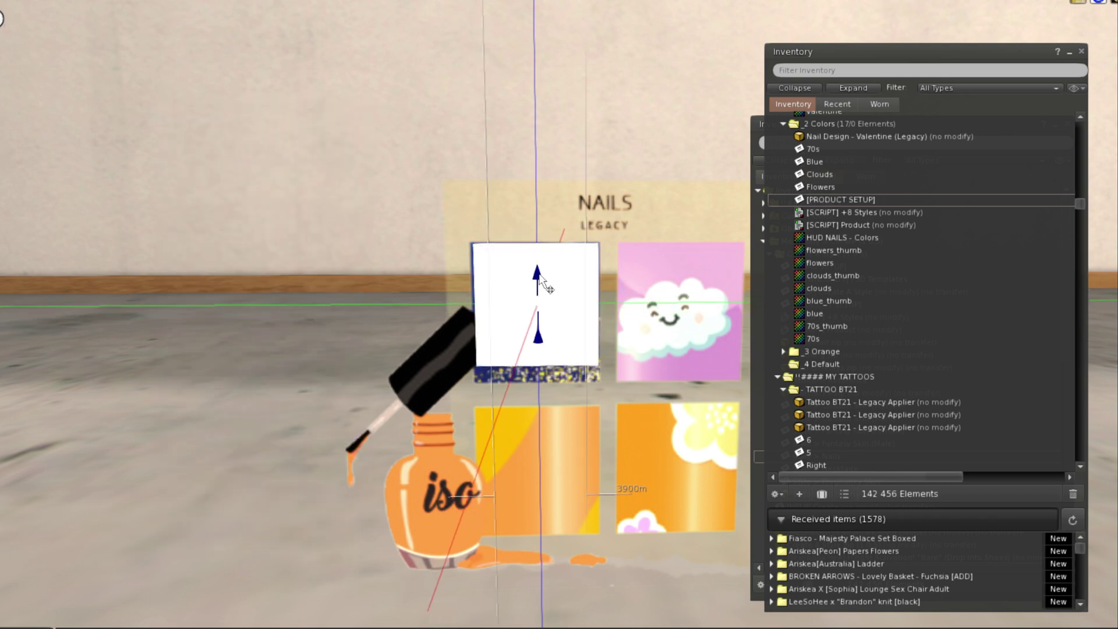
pyautogui.hotkey('ctrl', 'shift')
pyautogui.moveTo(538, 363); pyautogui.dragTo(540, 379)
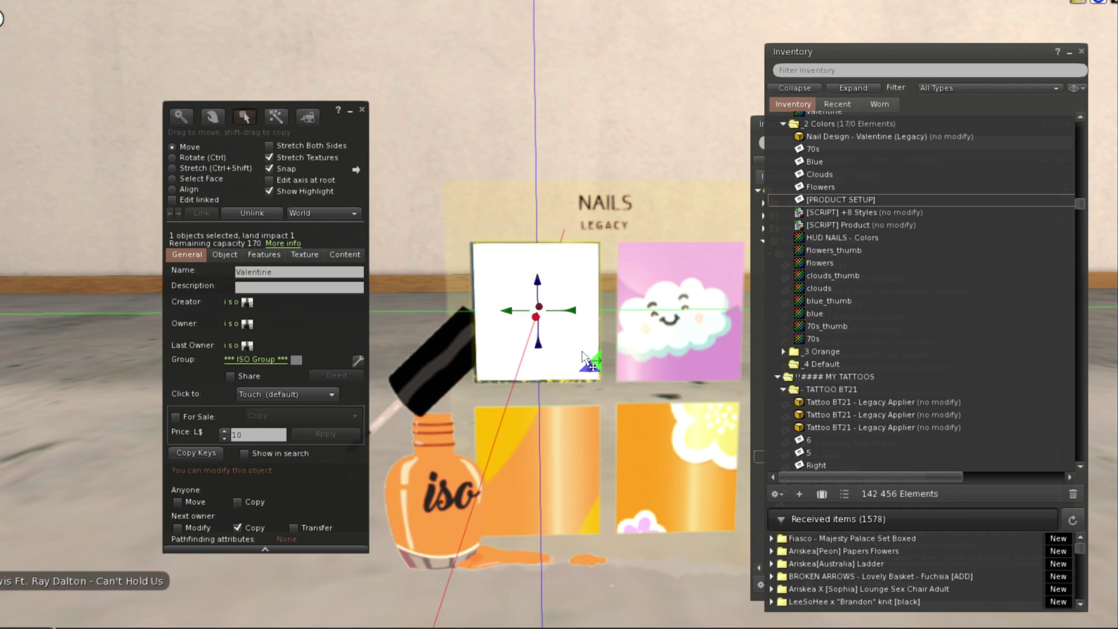
# - Copy the button prim over the other three design squares and fine-tune the height of the one over the blue design
pyautogui.moveTo(573, 311); pyautogui.dragTo(515, 472)
pyautogui.click(524, 270)
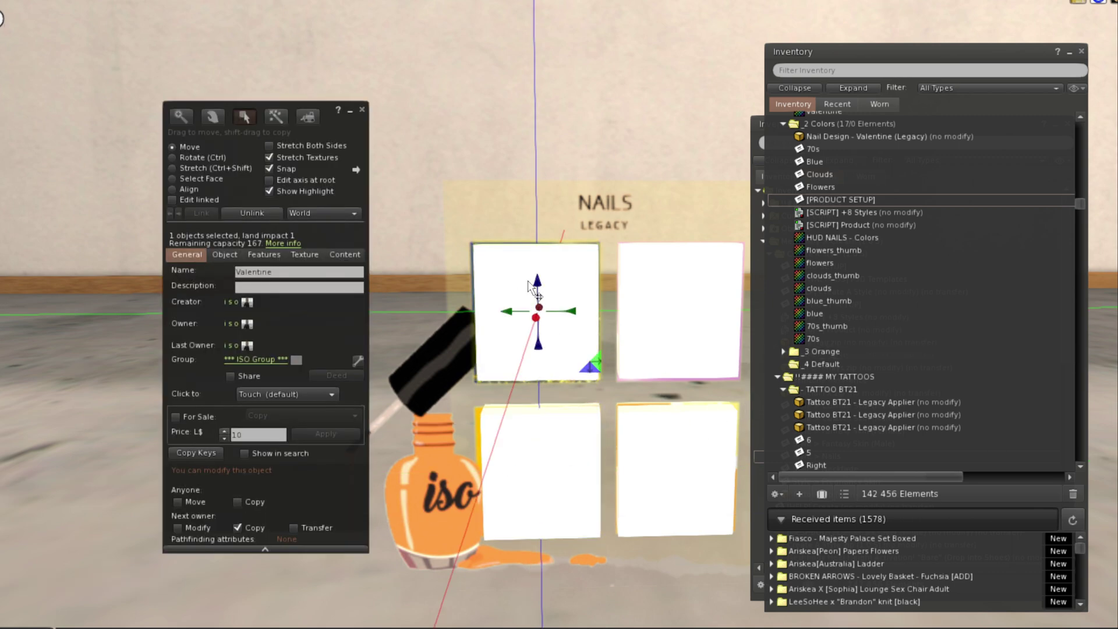
pyautogui.moveTo(528, 281)
pyautogui.mouseDown()
pyautogui.moveTo(541, 281)
pyautogui.moveTo(545, 230)
pyautogui.moveTo(542, 281)
pyautogui.moveTo(532, 282)
pyautogui.mouseUp()
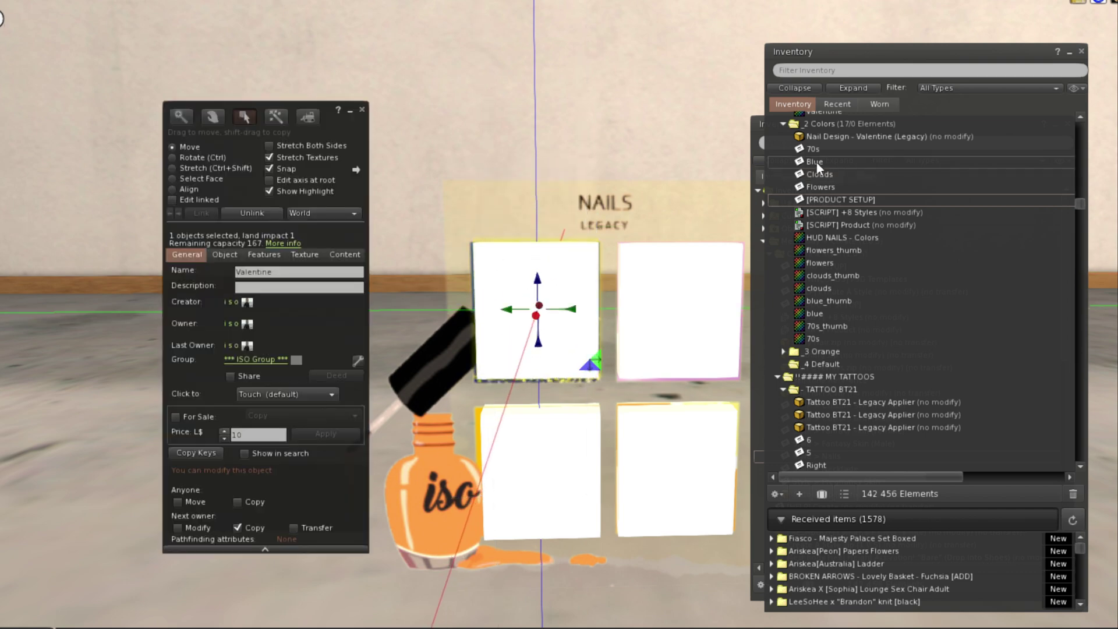
# - Rename the button prim over the blue glitter design Blue
pyautogui.click(284, 274)
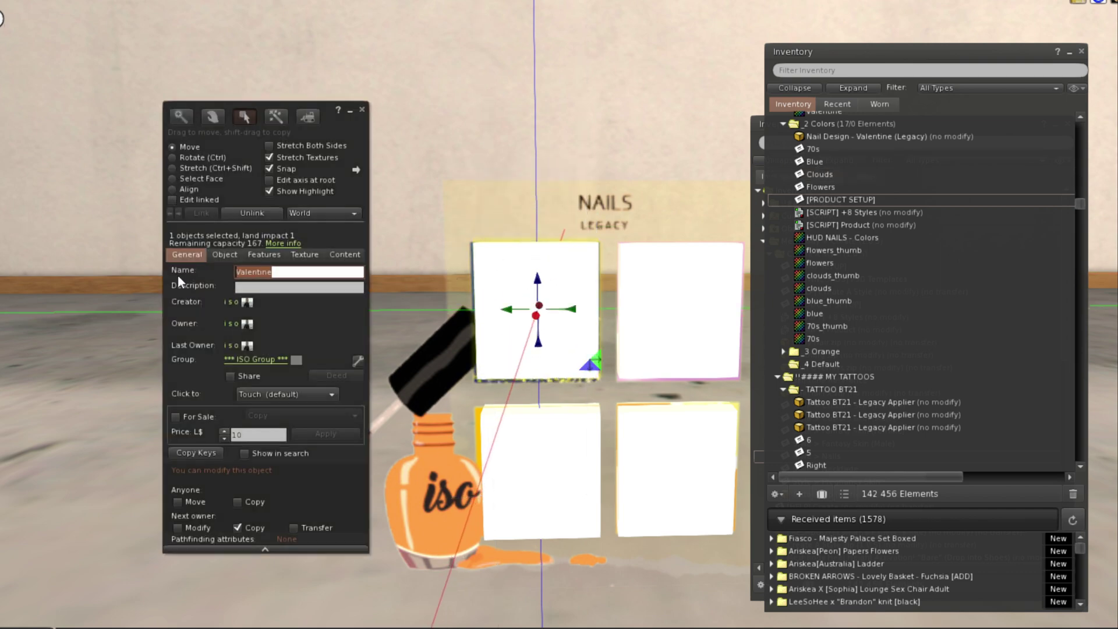
pyautogui.write('Blue')
pyautogui.hotkey('ctrl', 'a')
# - Align the button prim over the smiling cloud design with its square and rename it Clouds
pyautogui.click(677, 306)
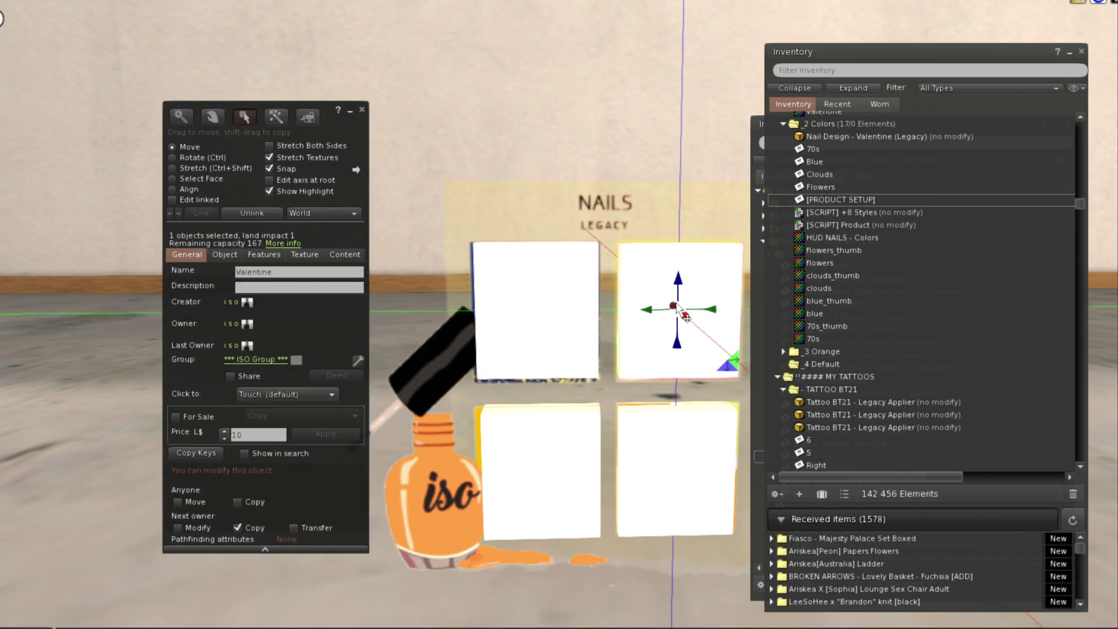
pyautogui.moveTo(686, 290); pyautogui.dragTo(662, 289)
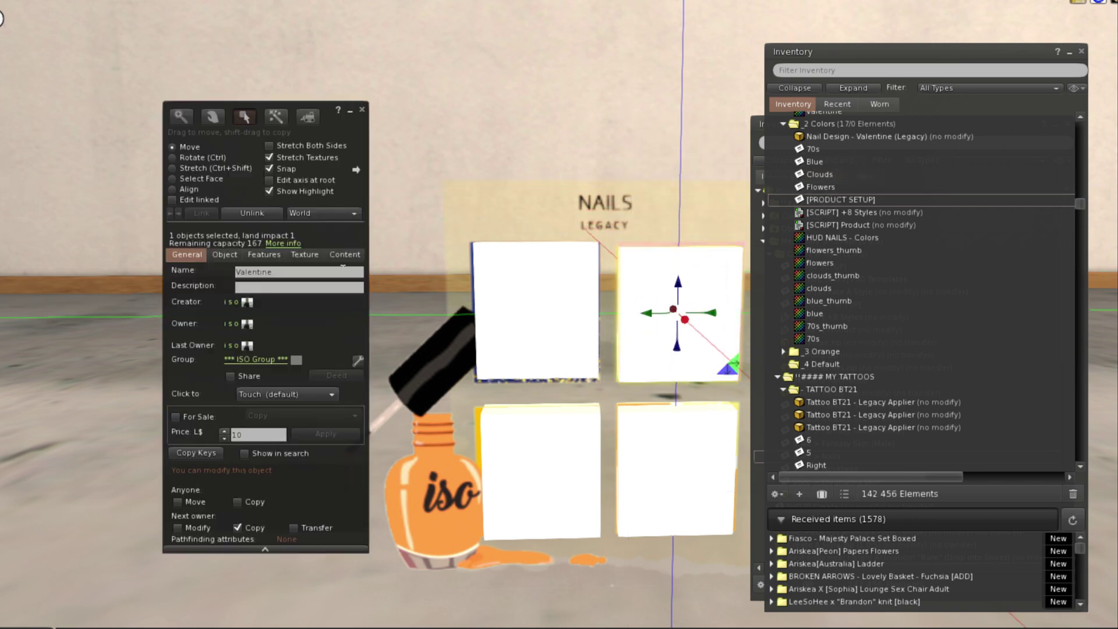
pyautogui.click(297, 271)
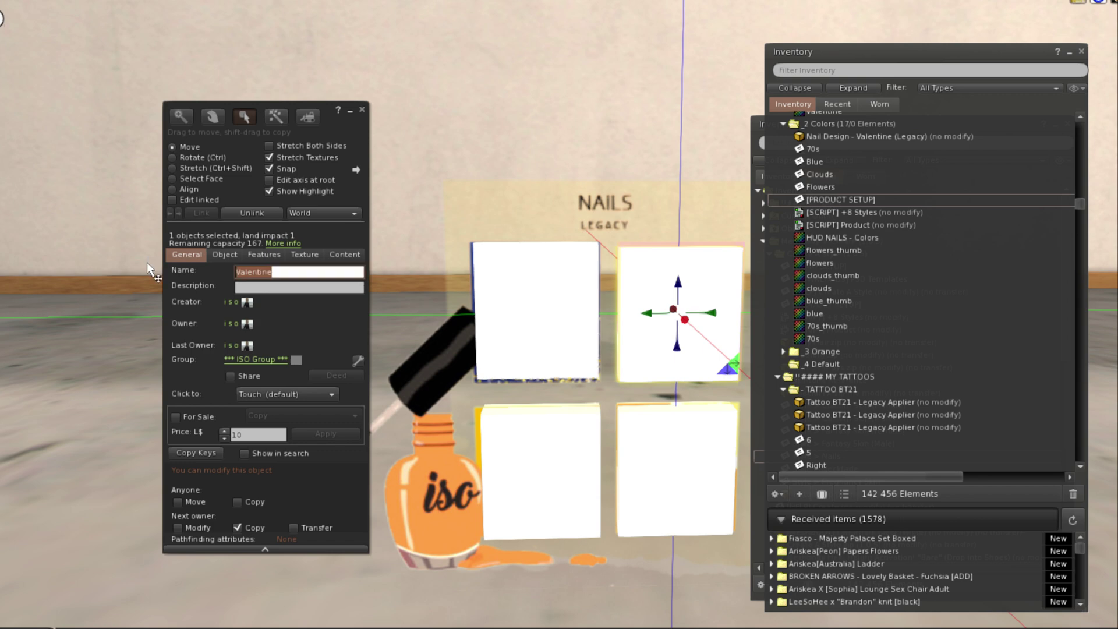
pyautogui.write('Clouds')
pyautogui.press('Return')
# - Adjust the button prim over the orange and yellow curved design and rename it 70s
pyautogui.click(548, 472)
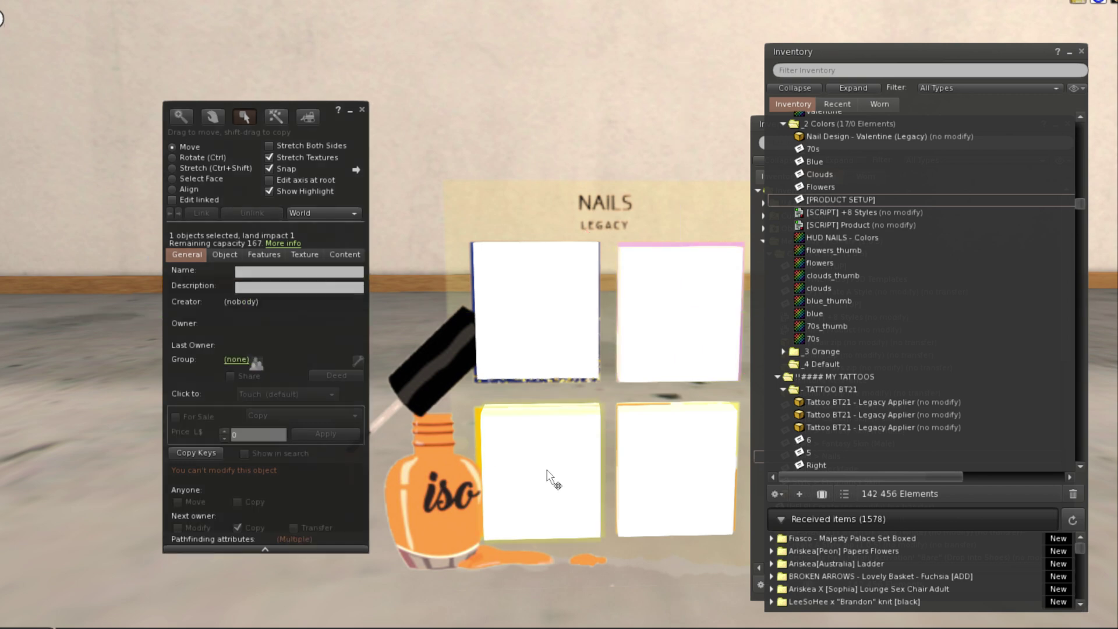
pyautogui.moveTo(548, 454); pyautogui.dragTo(520, 450)
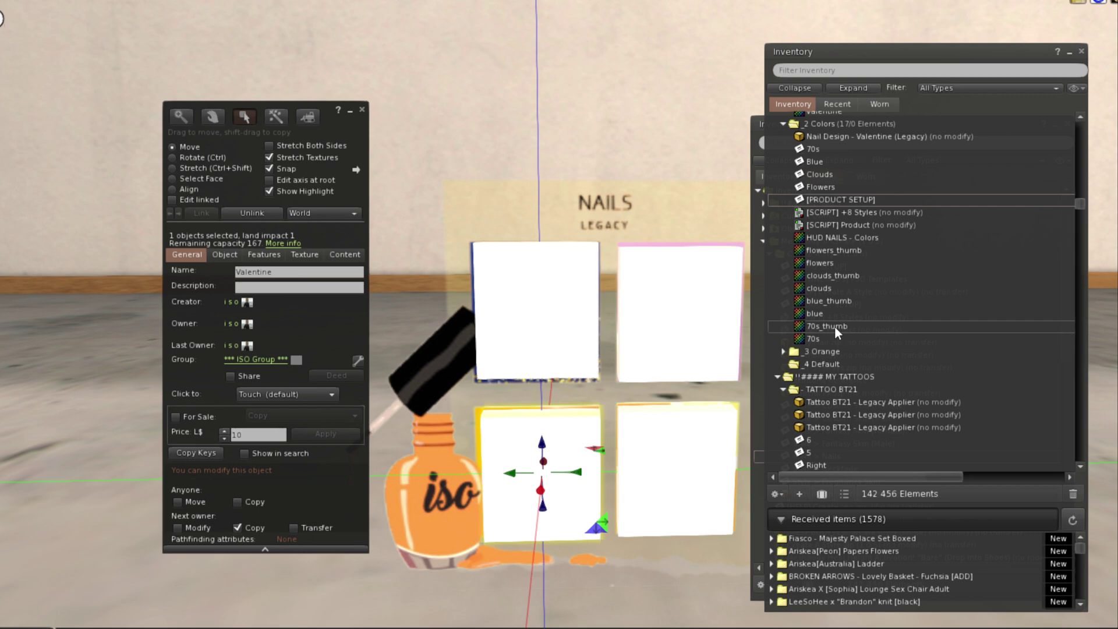
pyautogui.click(294, 273)
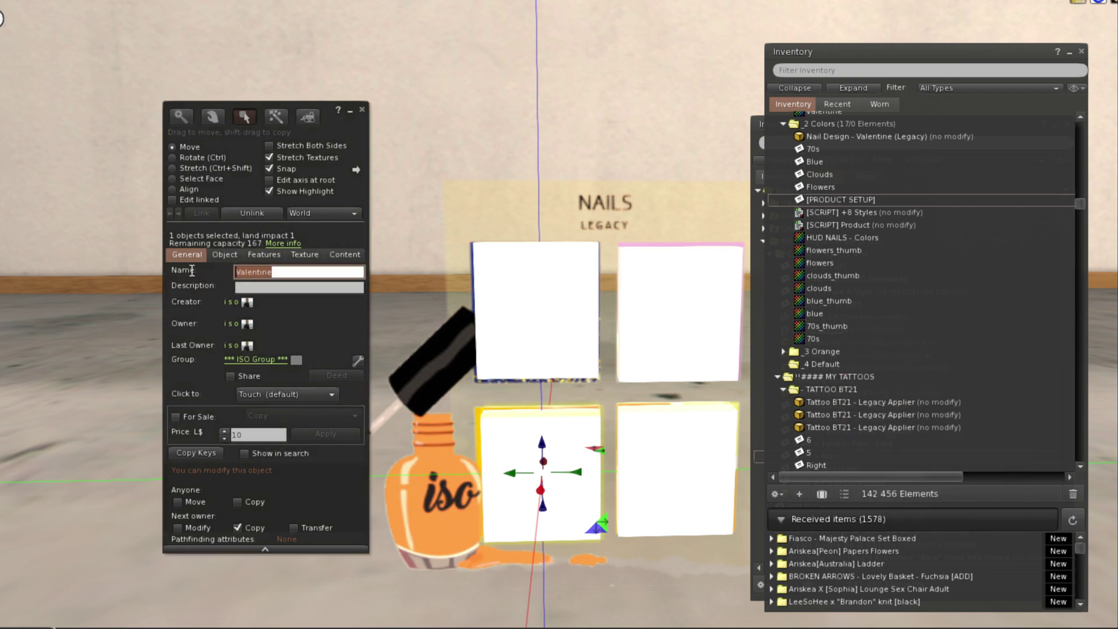
pyautogui.write('70s')
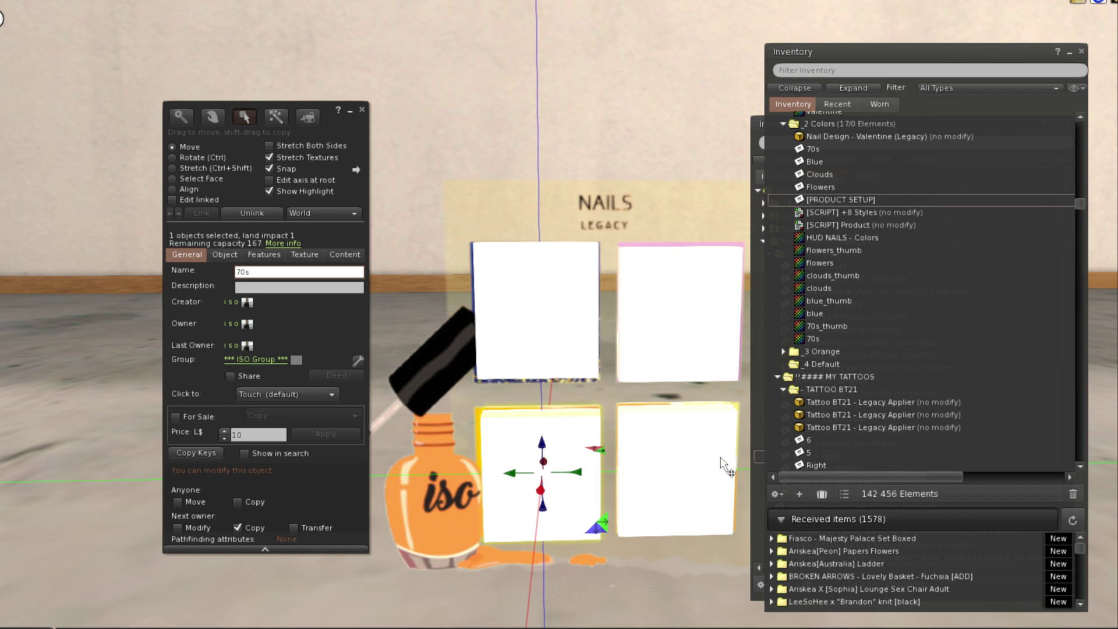
# - Nudge the button prim over the orange flower design into place and rename it Flowers
pyautogui.click(690, 473)
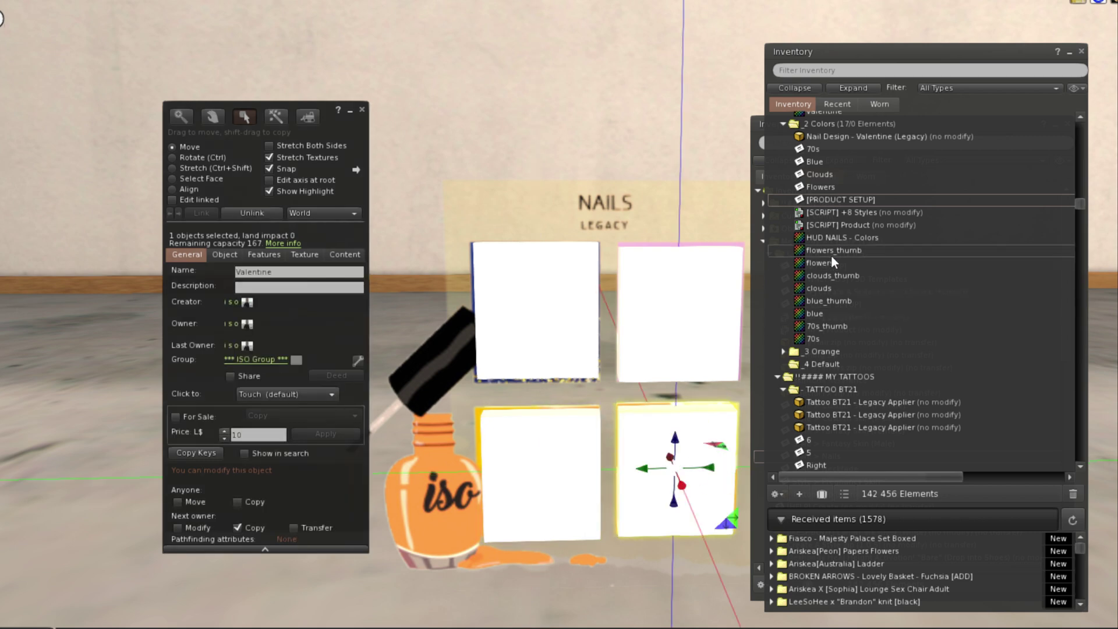
pyautogui.moveTo(684, 452)
pyautogui.mouseDown()
pyautogui.moveTo(676, 346)
pyautogui.moveTo(681, 449)
pyautogui.mouseUp()
pyautogui.click(287, 272)
pyautogui.moveTo(286, 272); pyautogui.dragTo(149, 269)
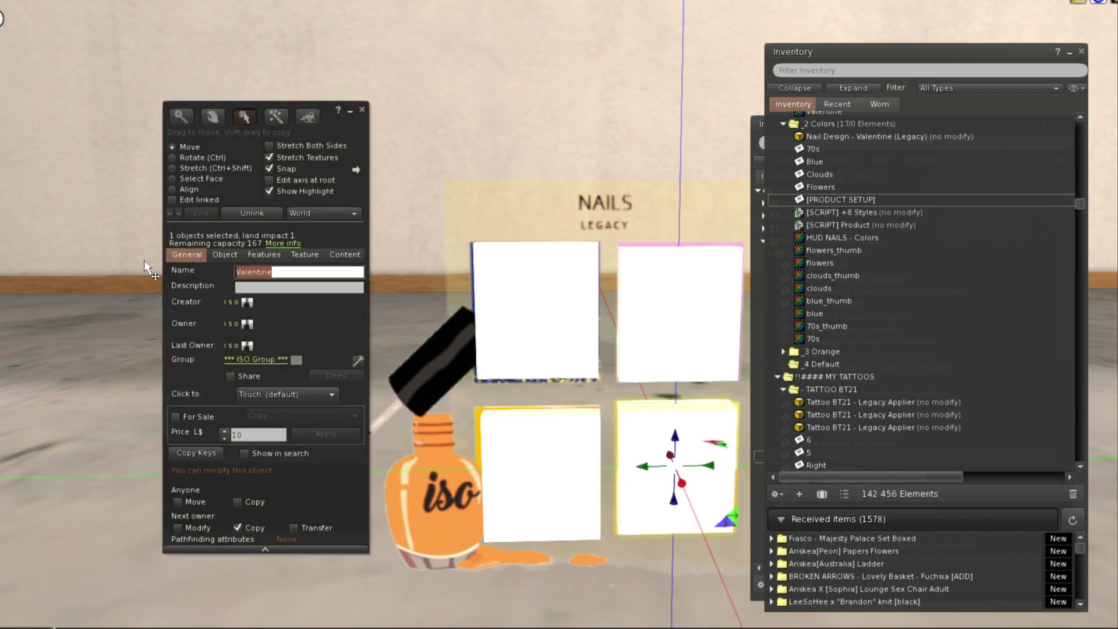
pyautogui.write('Flowers')
pyautogui.hotkey('ctrl', 'a')
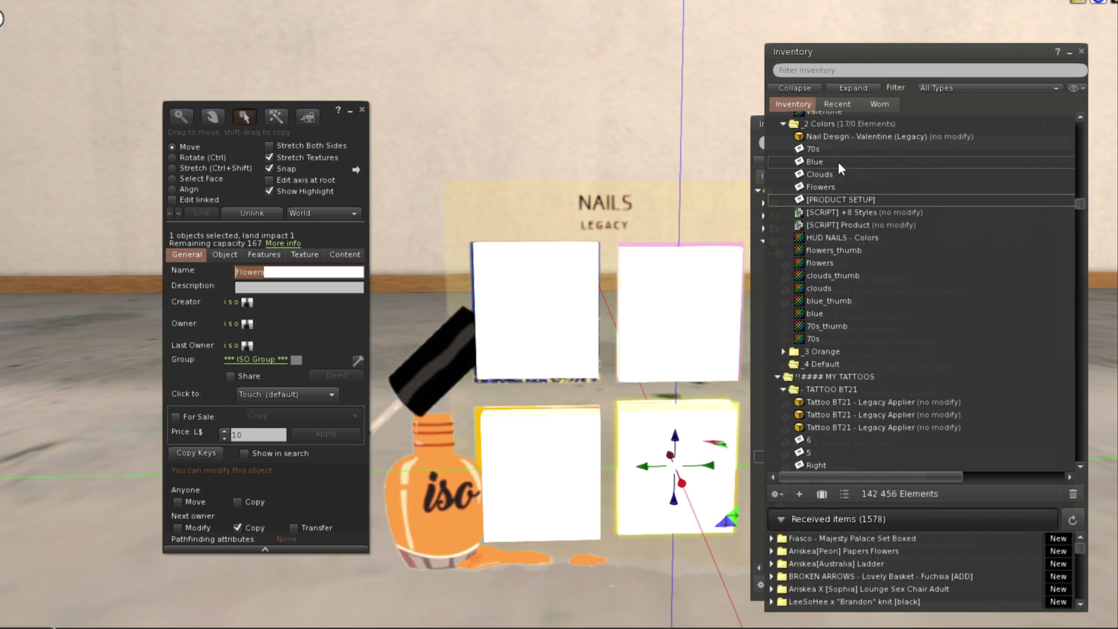
# - Check the style name in the 70s notecard against the button prim's name
pyautogui.doubleClick(826, 148)
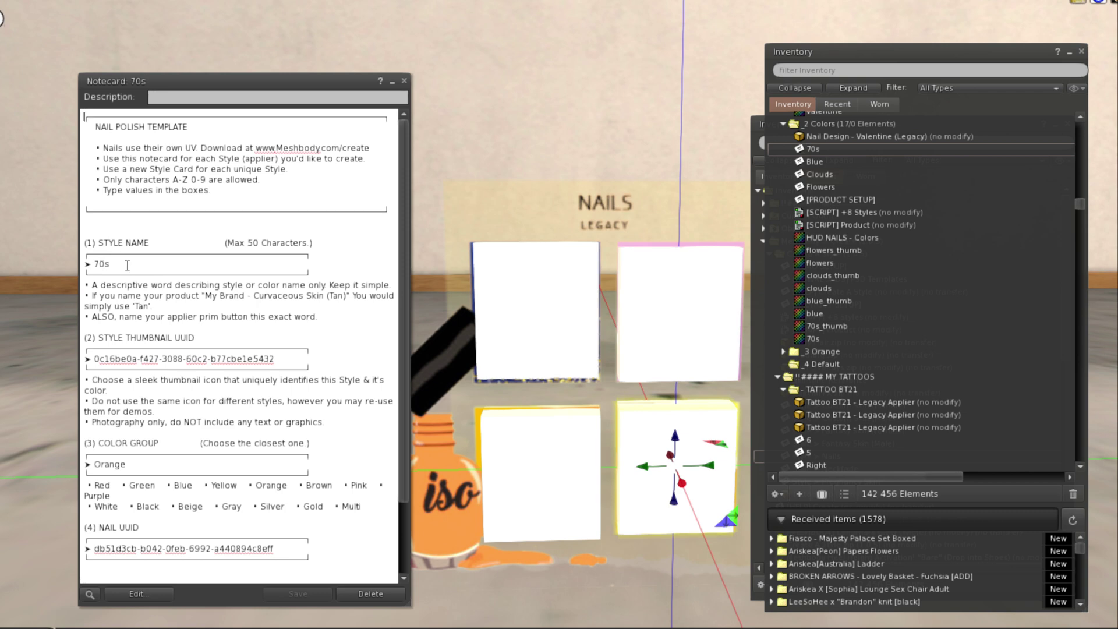
pyautogui.moveTo(127, 265); pyautogui.dragTo(98, 267)
pyautogui.click(404, 81)
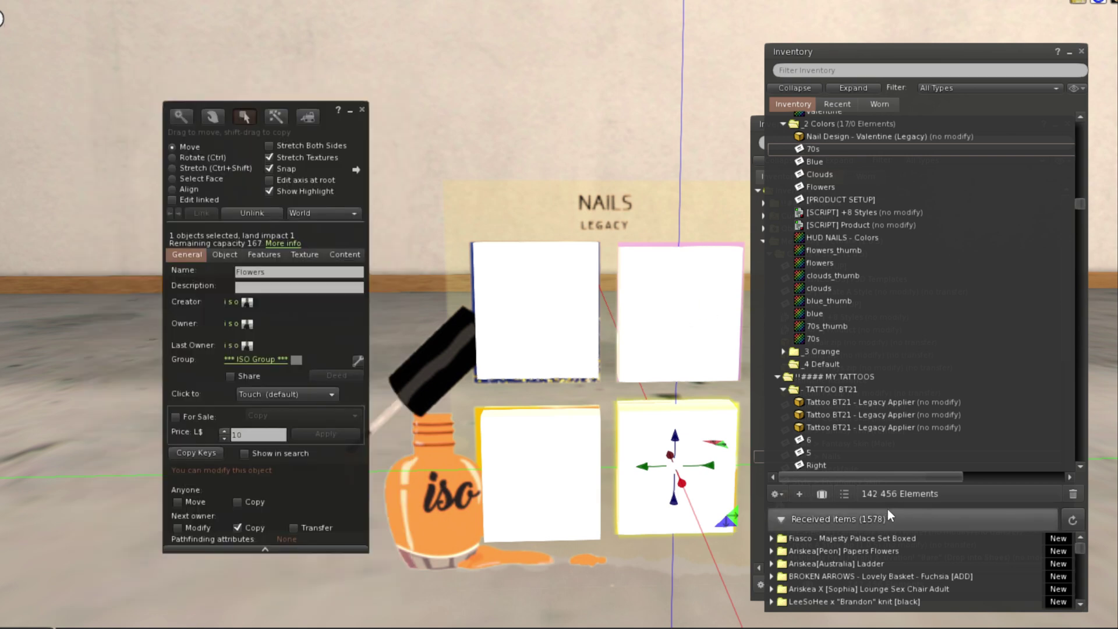
# - Select all four button prims together and apply the transparent texture to them
pyautogui.keyDown('shift'); pyautogui.click(532, 473); pyautogui.keyUp('shift')
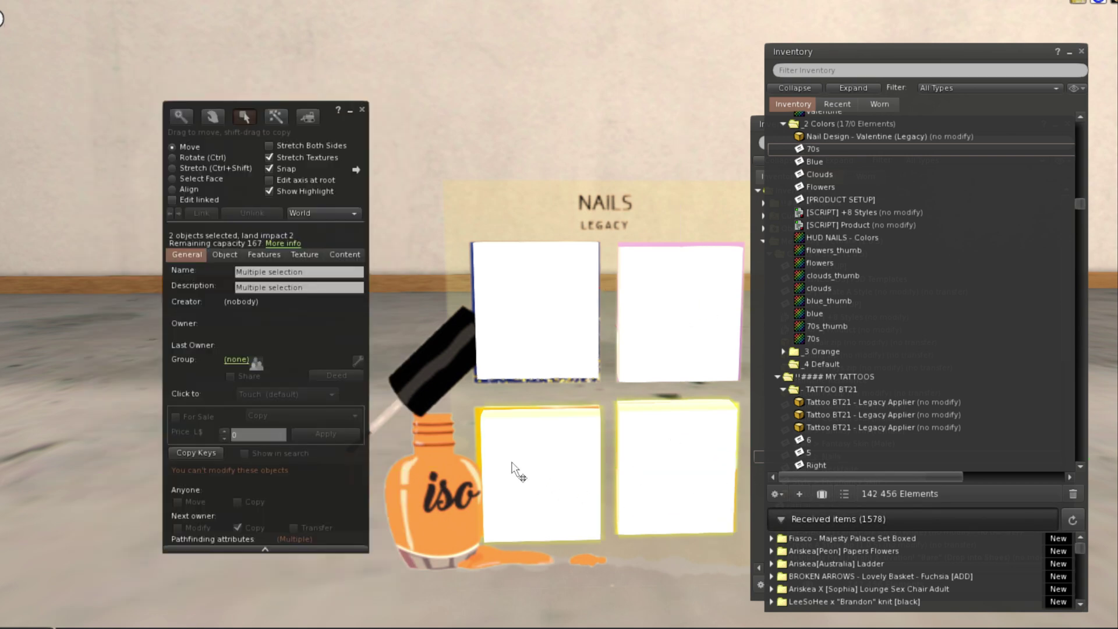
pyautogui.keyDown('shift'); pyautogui.click(539, 335); pyautogui.keyUp('shift')
pyautogui.keyDown('shift'); pyautogui.click(664, 336); pyautogui.keyUp('shift')
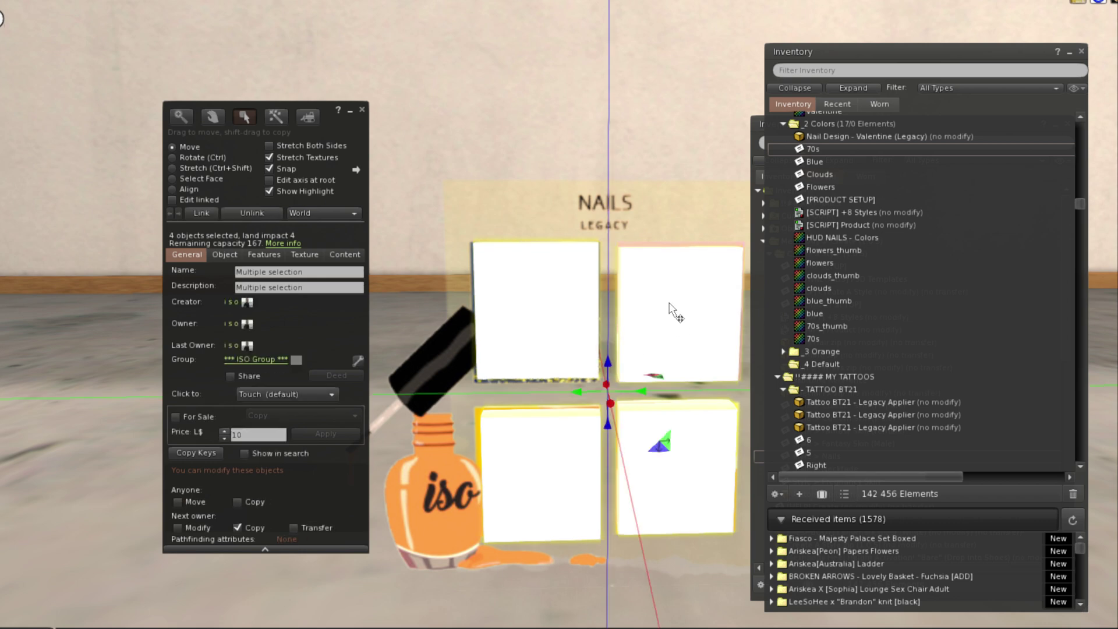
pyautogui.click(299, 254)
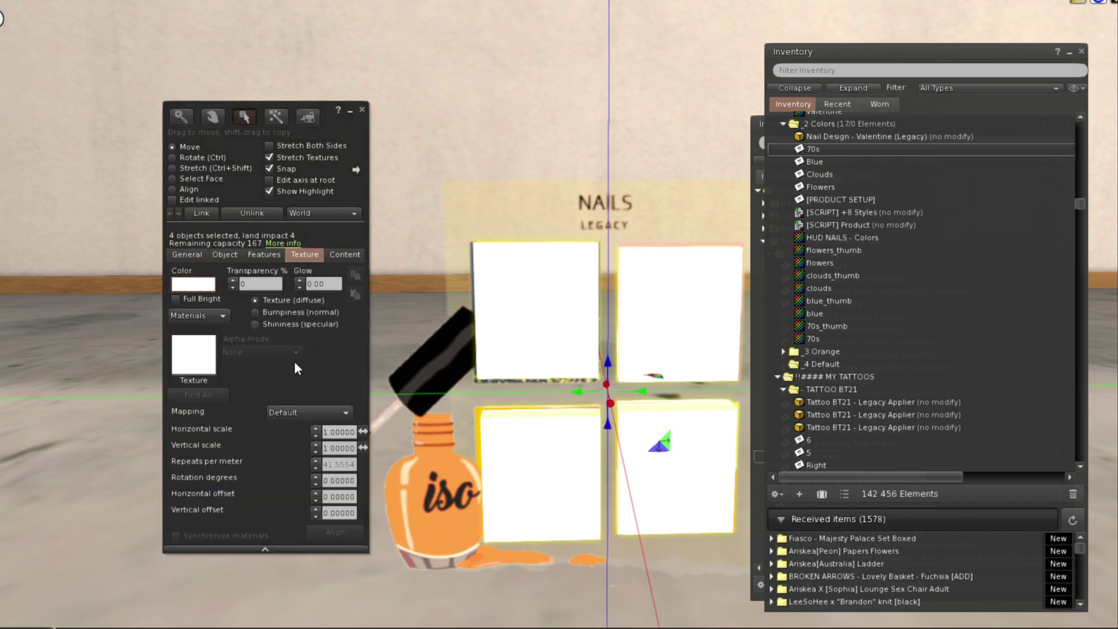
pyautogui.click(193, 354)
pyautogui.click(456, 286)
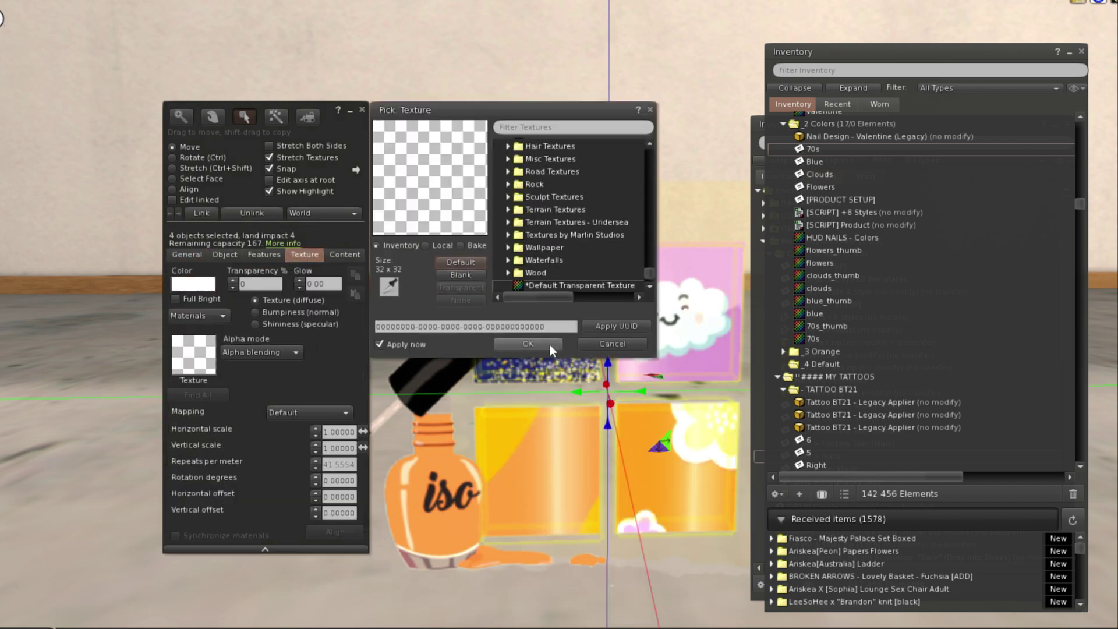
pyautogui.click(531, 345)
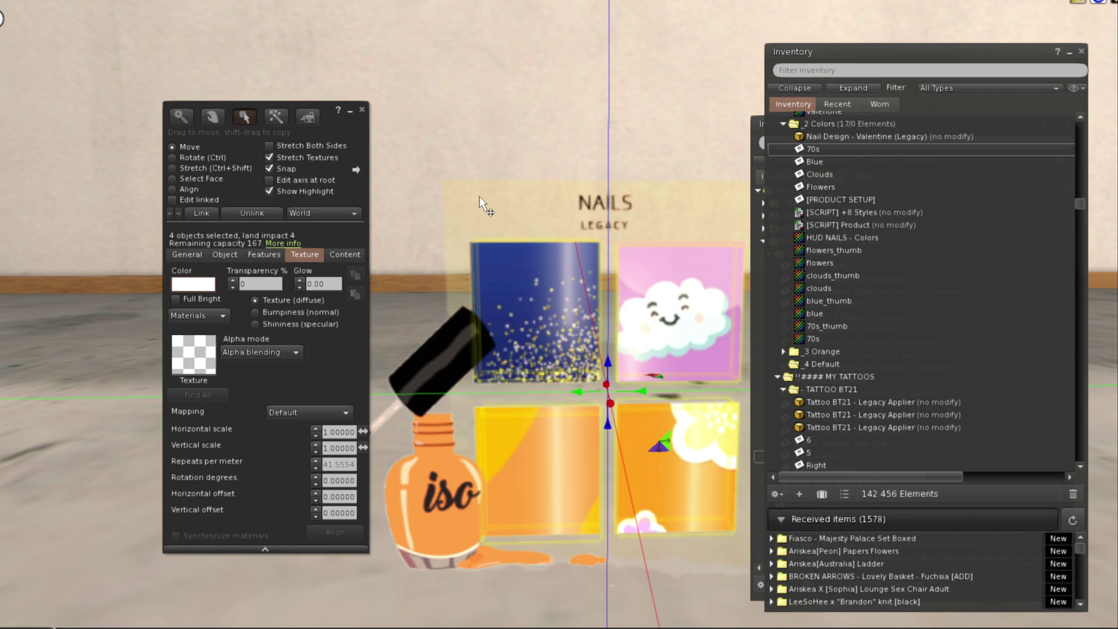
# - Link the four button prims with the HUD panel as the root and check the linked object's name
pyautogui.press('Escape')
pyautogui.hotkey('ctrl', '3')
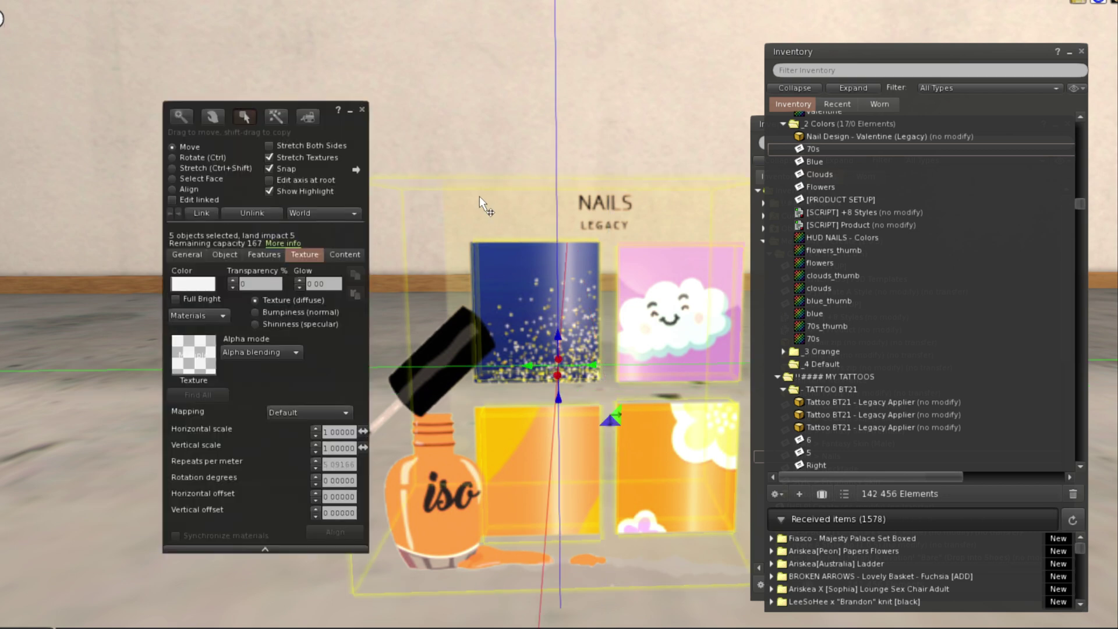
pyautogui.click(199, 212)
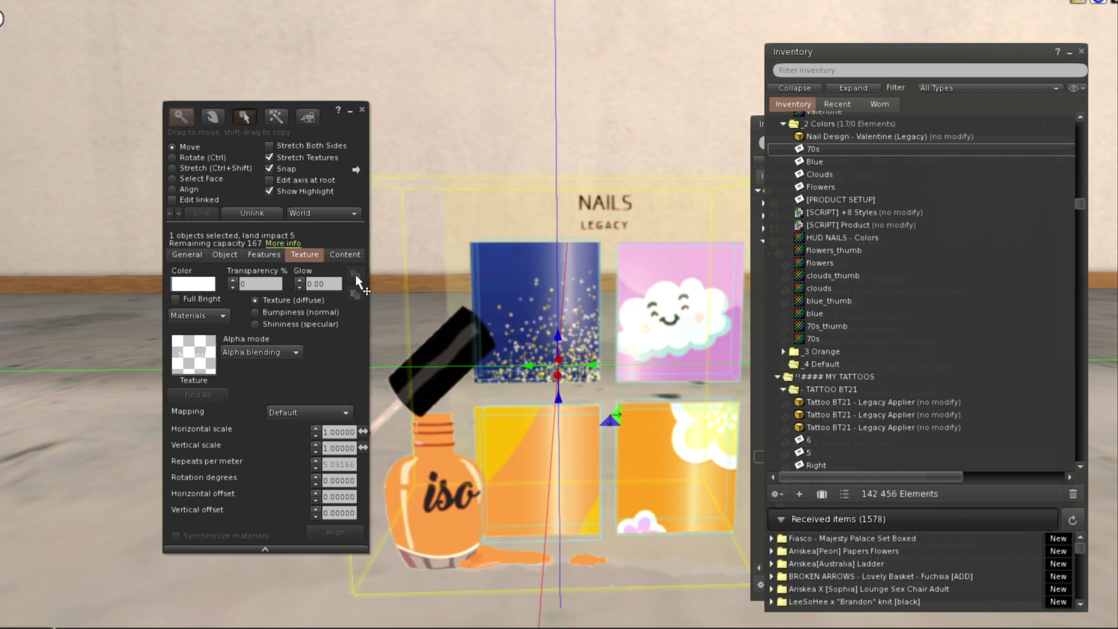
pyautogui.click(186, 256)
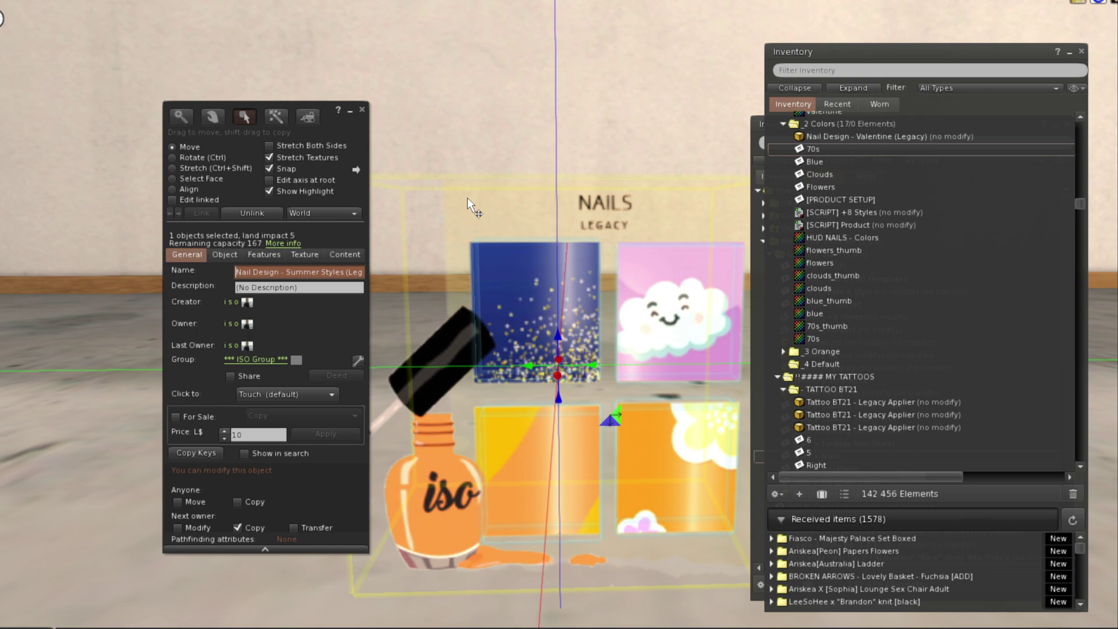
pyautogui.press('Escape')
# - Edit the linked HUD and delete the [SCRIPT] +8 Styles and [SCRIPT] Product scripts from its contents
pyautogui.rightClick(607, 299)
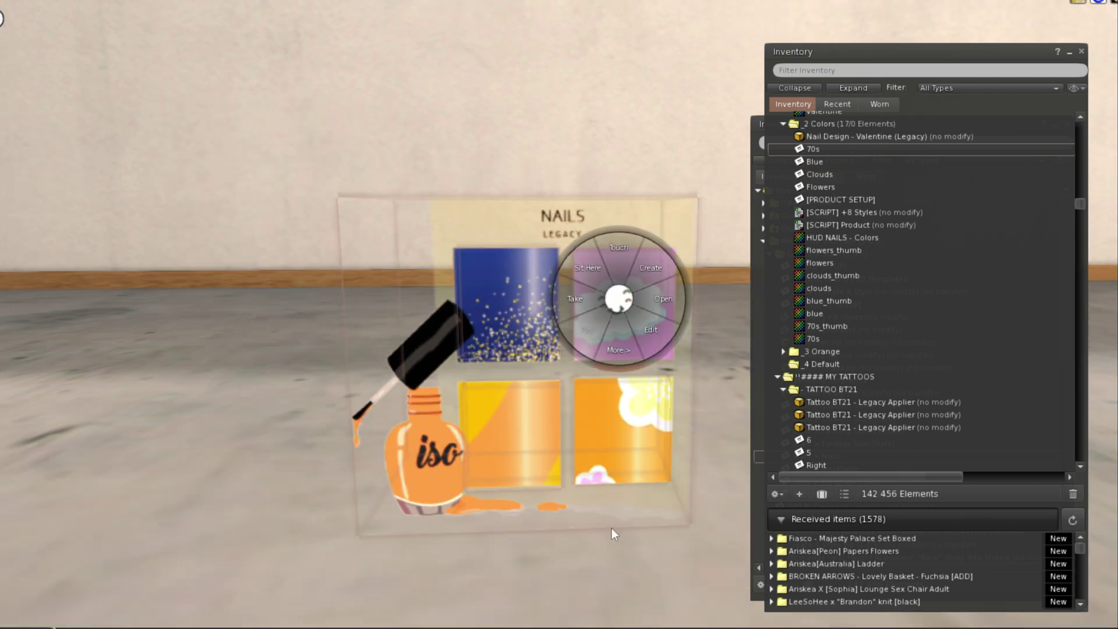
pyautogui.press('Escape')
pyautogui.rightClick(501, 315)
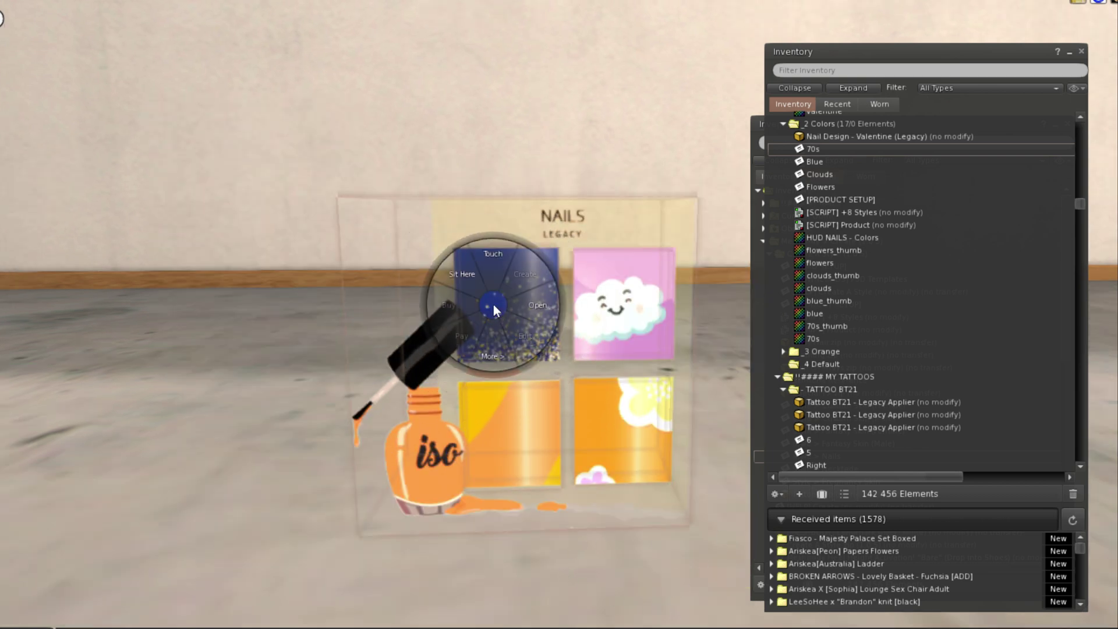
pyautogui.click(466, 291)
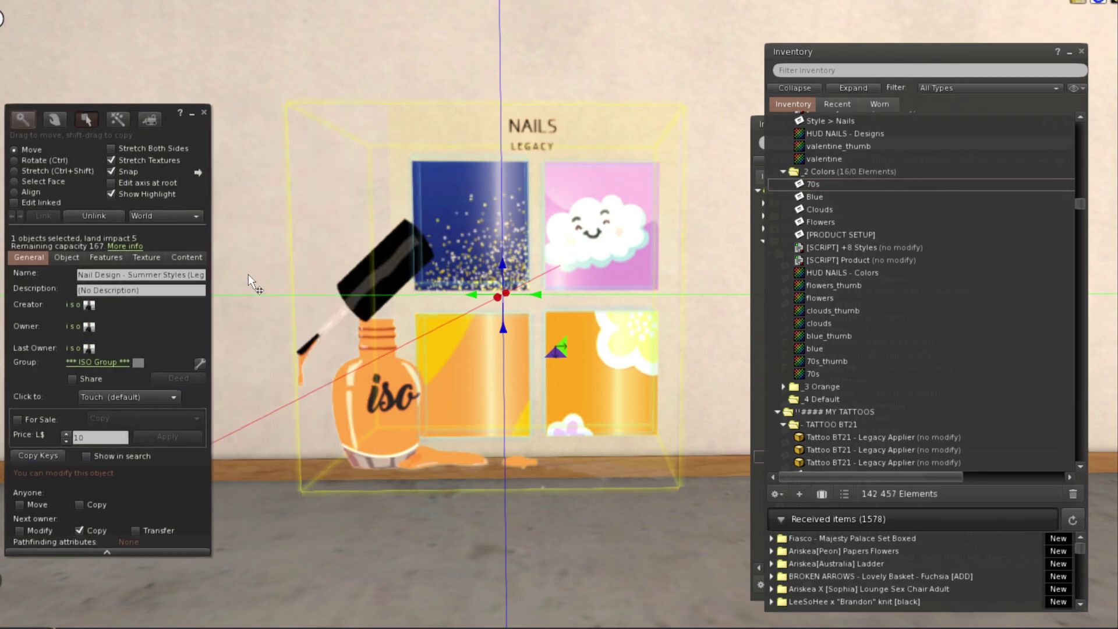
pyautogui.click(186, 256)
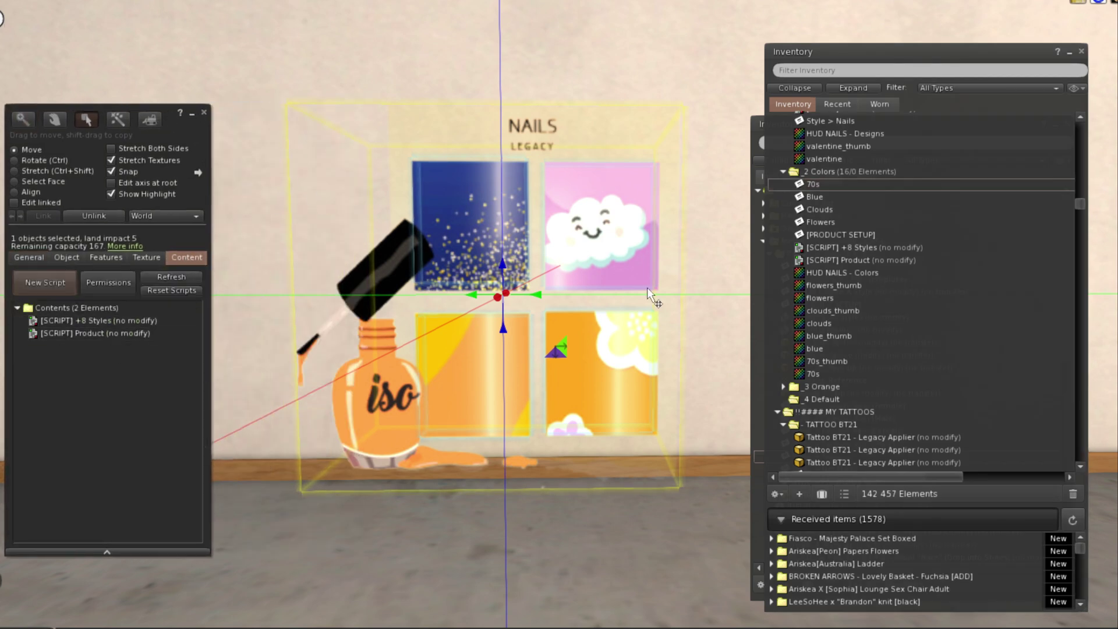
pyautogui.scroll(-1, 935, 347)
pyautogui.scroll(1, 935, 347)
pyautogui.click(74, 323)
pyautogui.keyDown('ctrl'); pyautogui.click(65, 332); pyautogui.keyUp('ctrl')
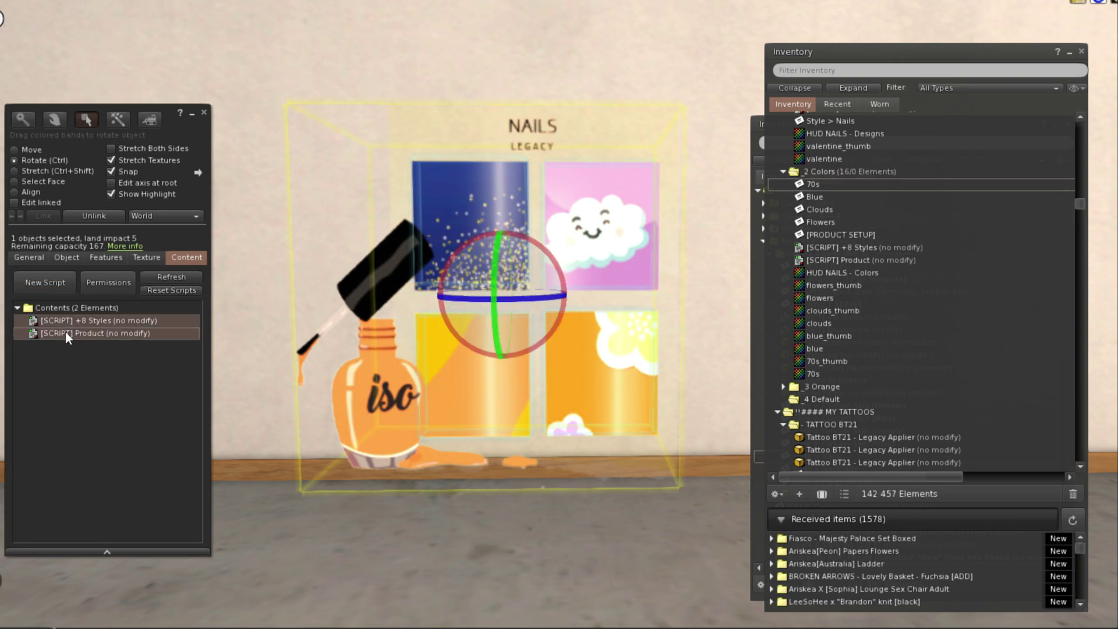
pyautogui.rightClick(65, 332)
pyautogui.click(101, 374)
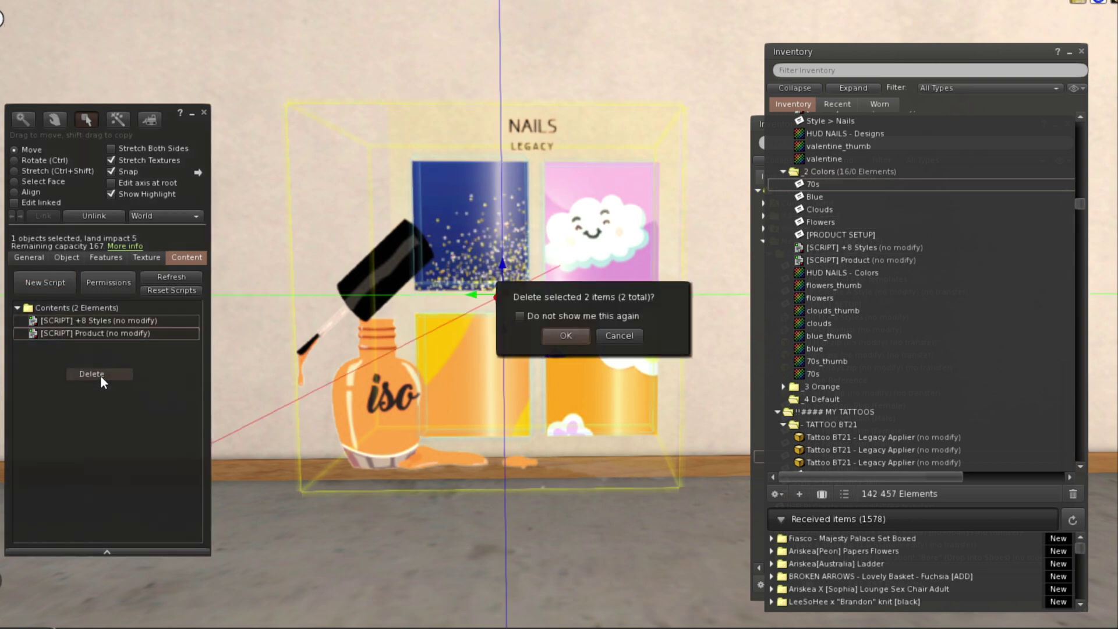
pyautogui.click(566, 336)
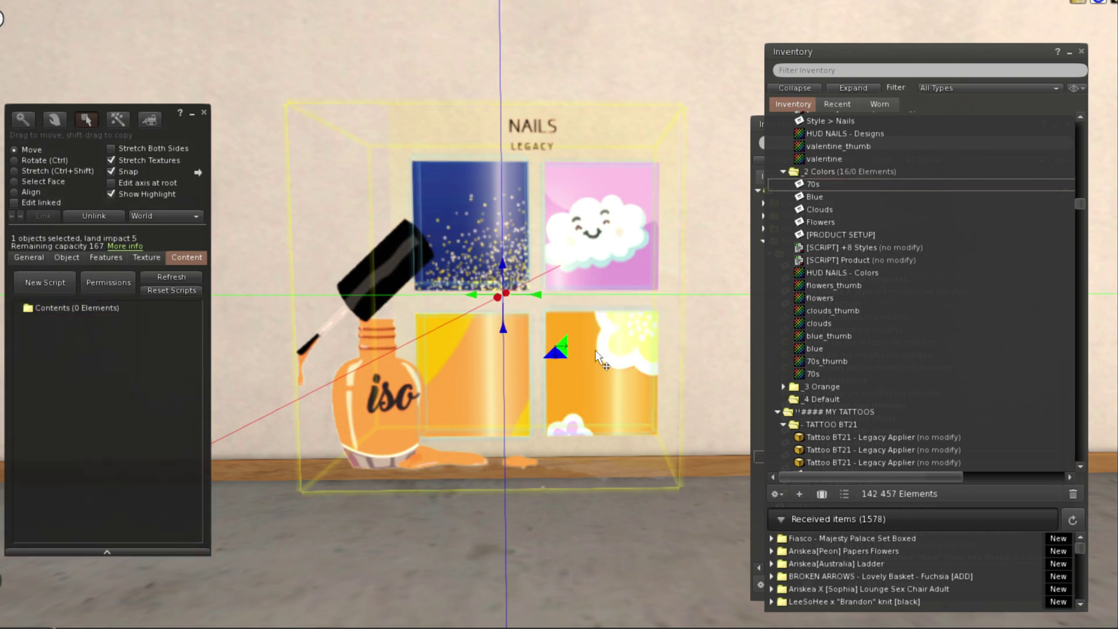
# - Add the [SCRIPT] +8 Styles and [SCRIPT] Product scripts from the _2 Colors folder to the linked HUD's contents
pyautogui.click(830, 249)
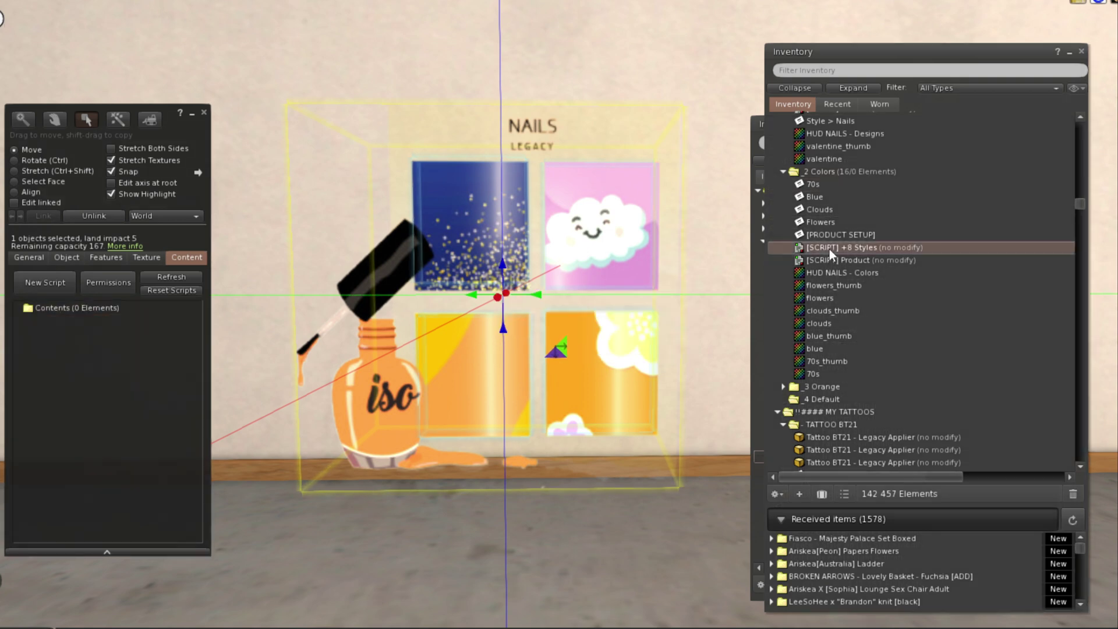
pyautogui.keyDown('ctrl'); pyautogui.click(837, 261); pyautogui.keyUp('ctrl')
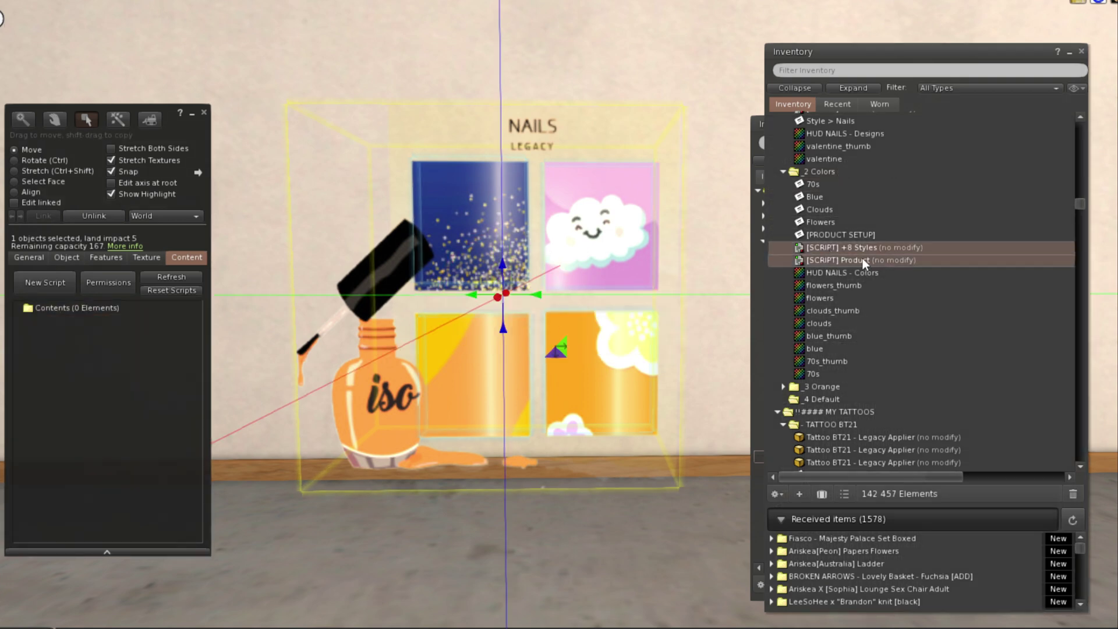
pyautogui.moveTo(862, 257); pyautogui.dragTo(69, 358)
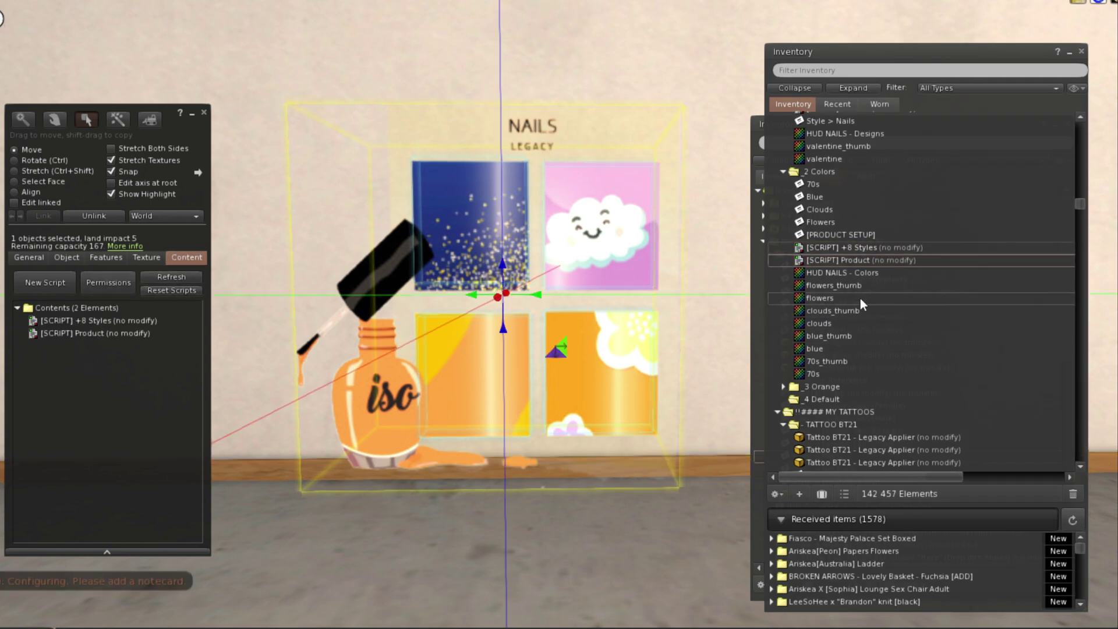
# - Add the [PRODUCT SETUP], Flowers, Clouds, Blue and 70s notecards to the HUD's contents and close the nearby chat and object editor
pyautogui.click(824, 234)
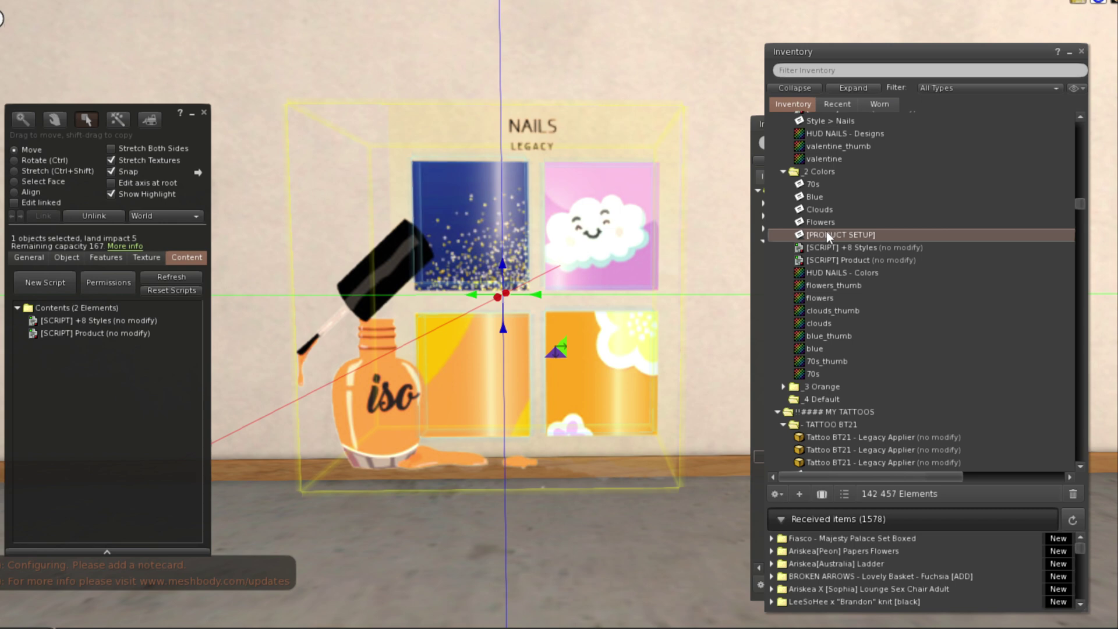
pyautogui.keyDown('ctrl'); pyautogui.click(814, 222); pyautogui.keyUp('ctrl')
pyautogui.keyDown('ctrl'); pyautogui.click(817, 208); pyautogui.keyUp('ctrl')
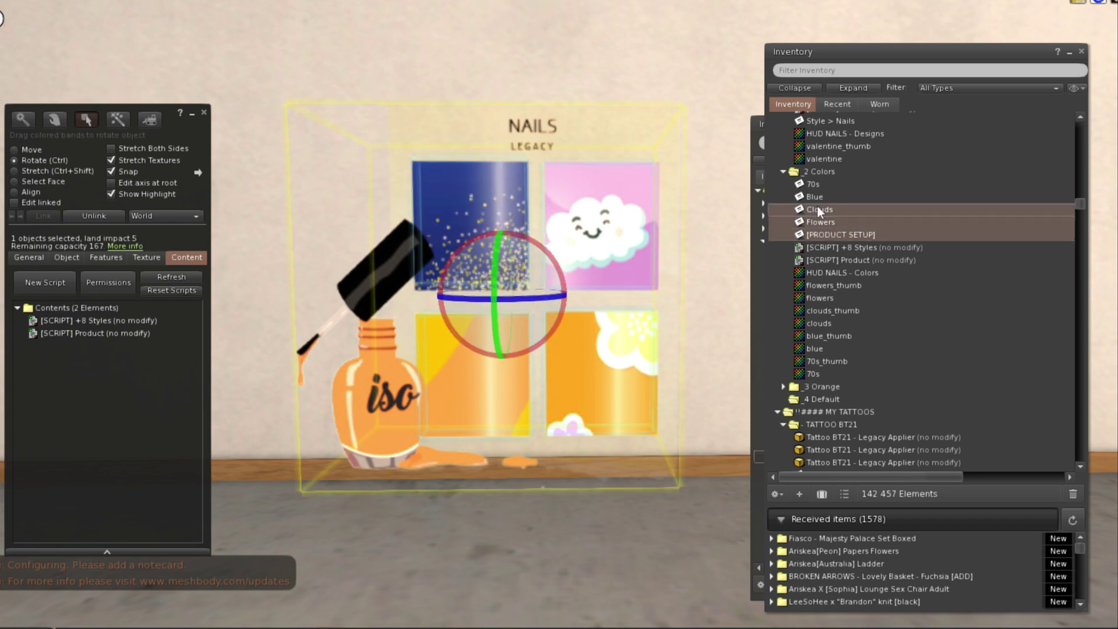
pyautogui.keyDown('ctrl'); pyautogui.click(817, 195); pyautogui.keyUp('ctrl')
pyautogui.keyDown('ctrl'); pyautogui.click(817, 184); pyautogui.keyUp('ctrl')
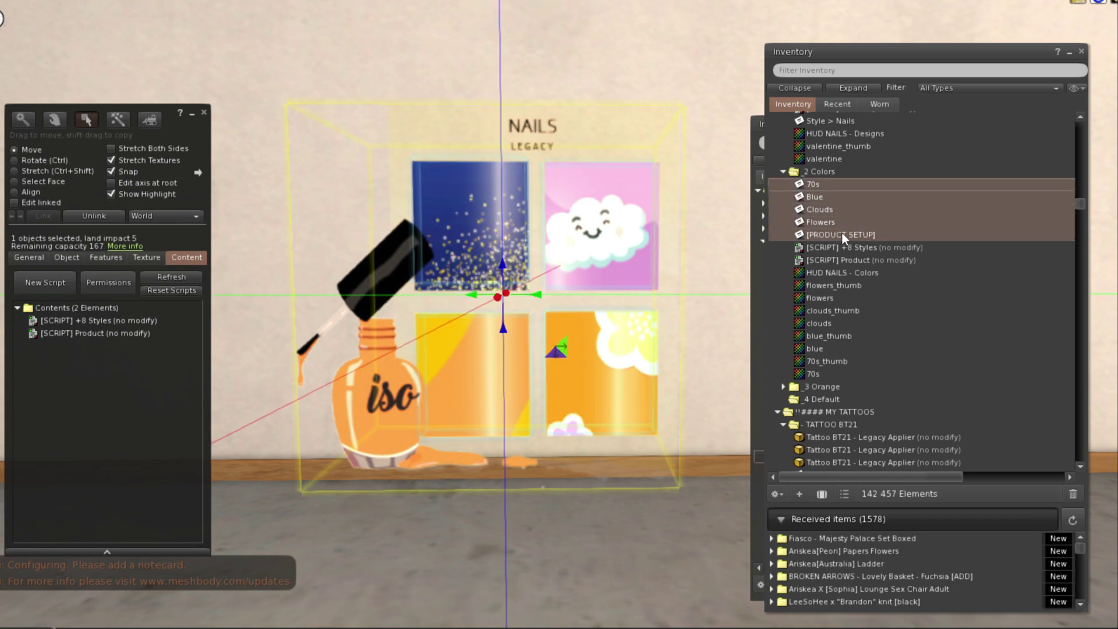
pyautogui.moveTo(838, 232); pyautogui.dragTo(183, 394)
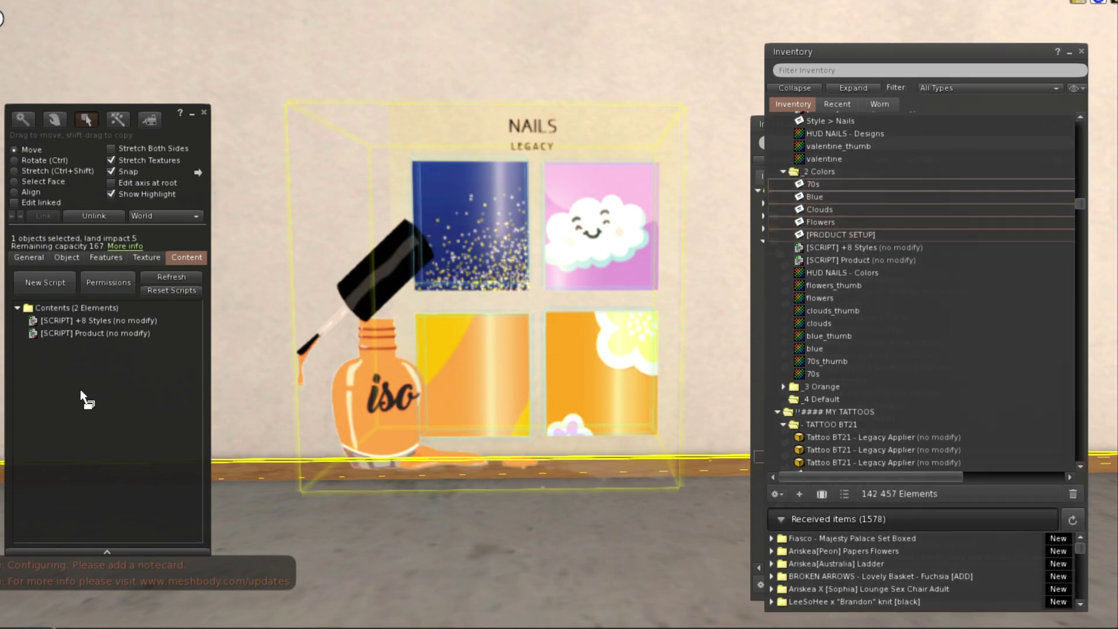
pyautogui.moveTo(81, 391); pyautogui.dragTo(81, 390)
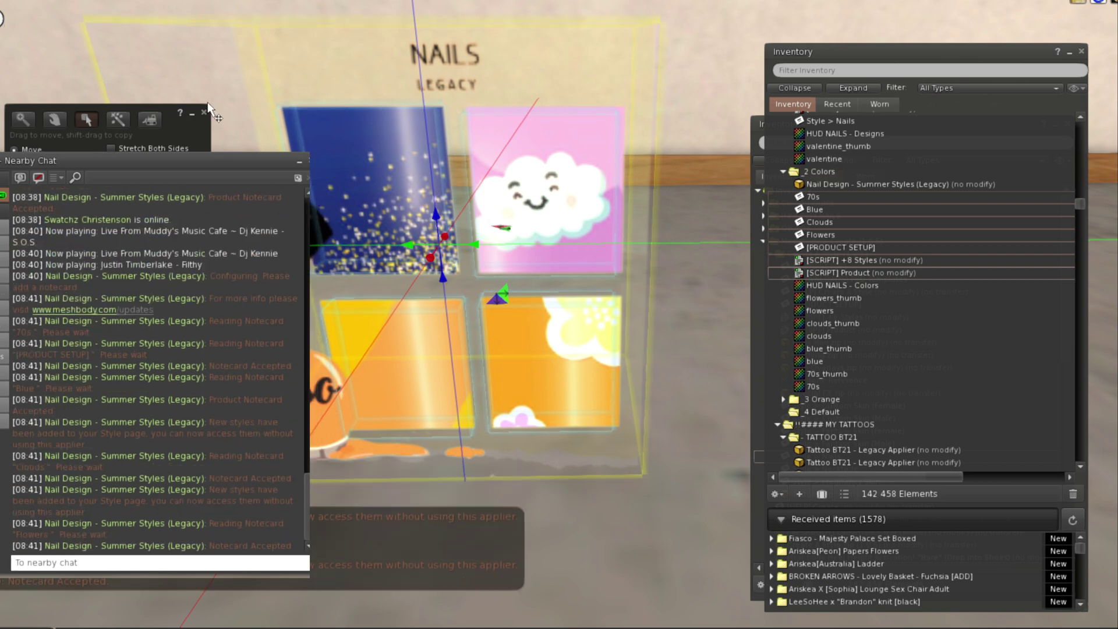
pyautogui.click(309, 160)
pyautogui.click(204, 113)
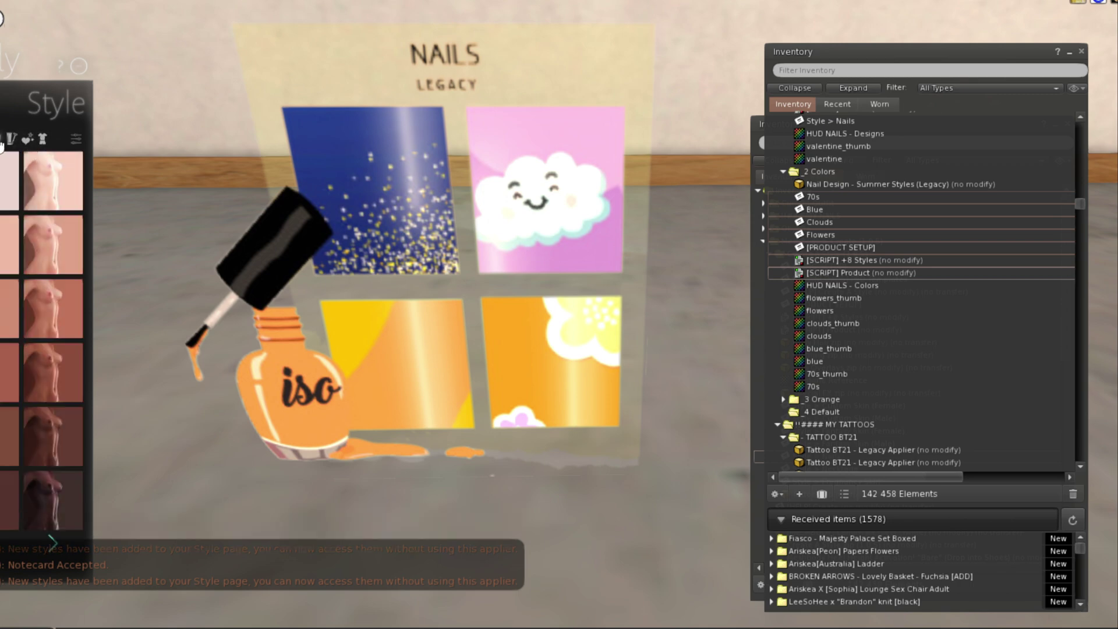
# - Browse the nail styles on the body HUD's Style page to check for the newly added designs
pyautogui.click(1, 142)
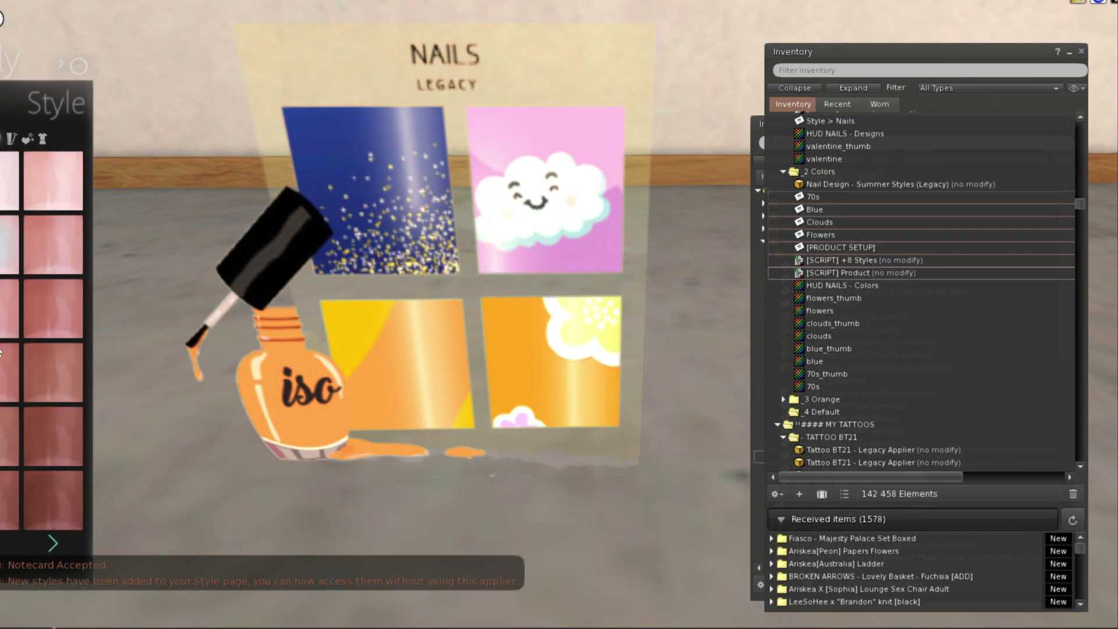
pyautogui.click(55, 546)
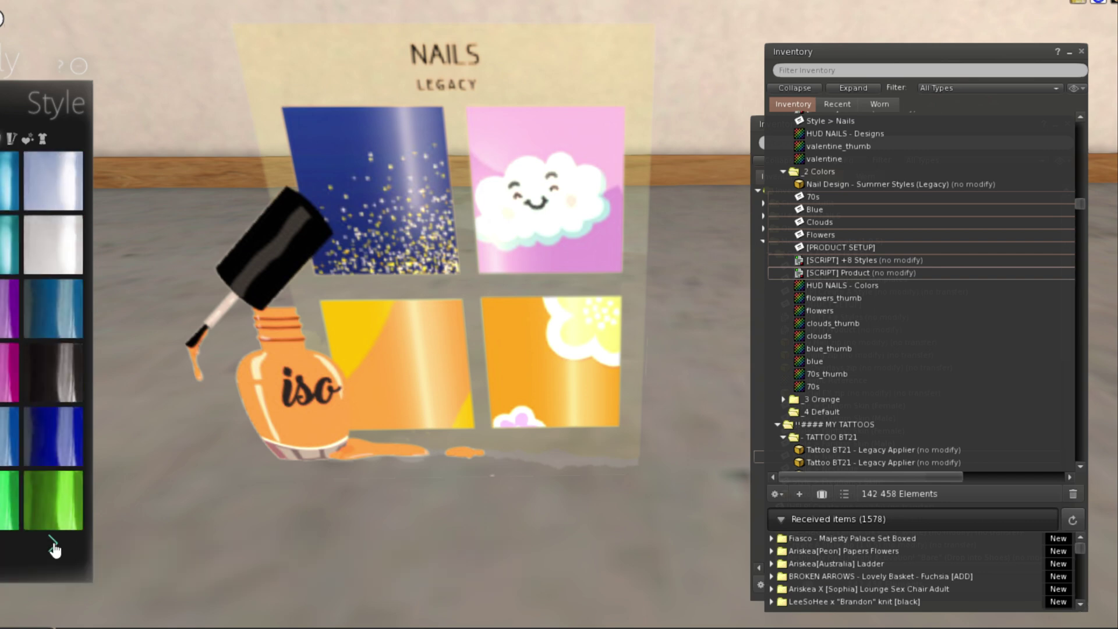
pyautogui.click(55, 548)
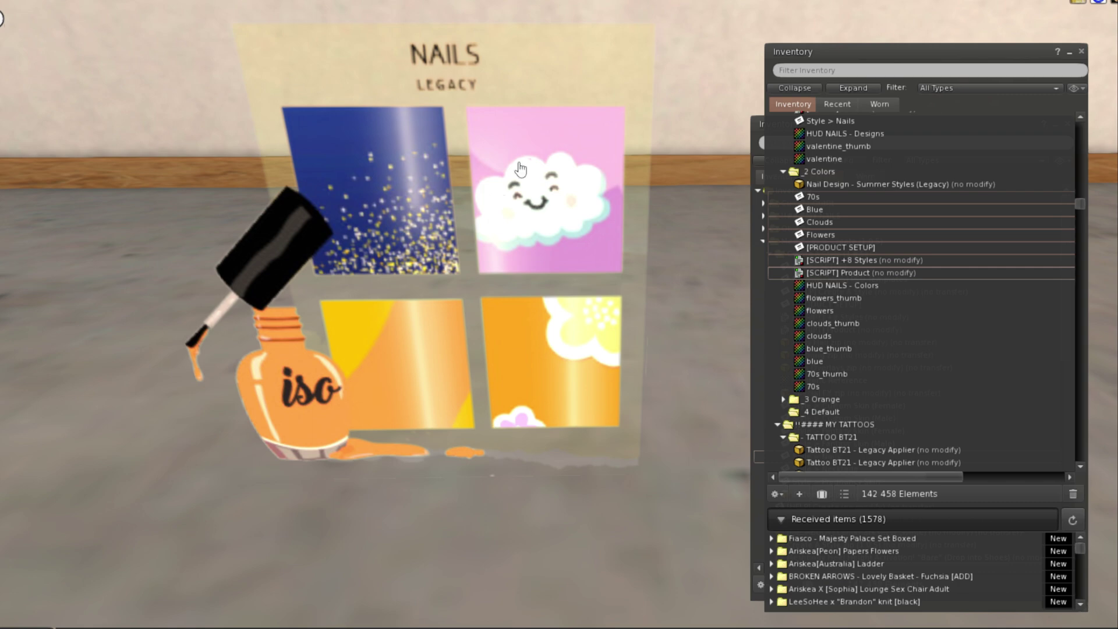
# - Take the finished nail HUD into the inventory and bring up the available actions for a Nail Design - Summer Styles (Legacy) item
pyautogui.rightClick(410, 223)
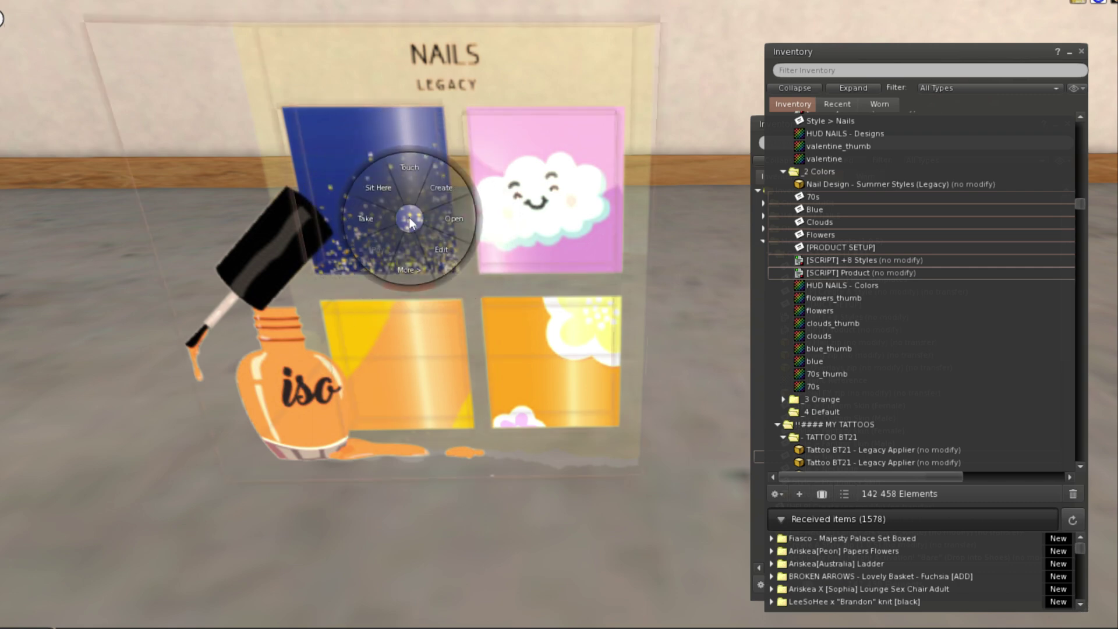
pyautogui.click(362, 218)
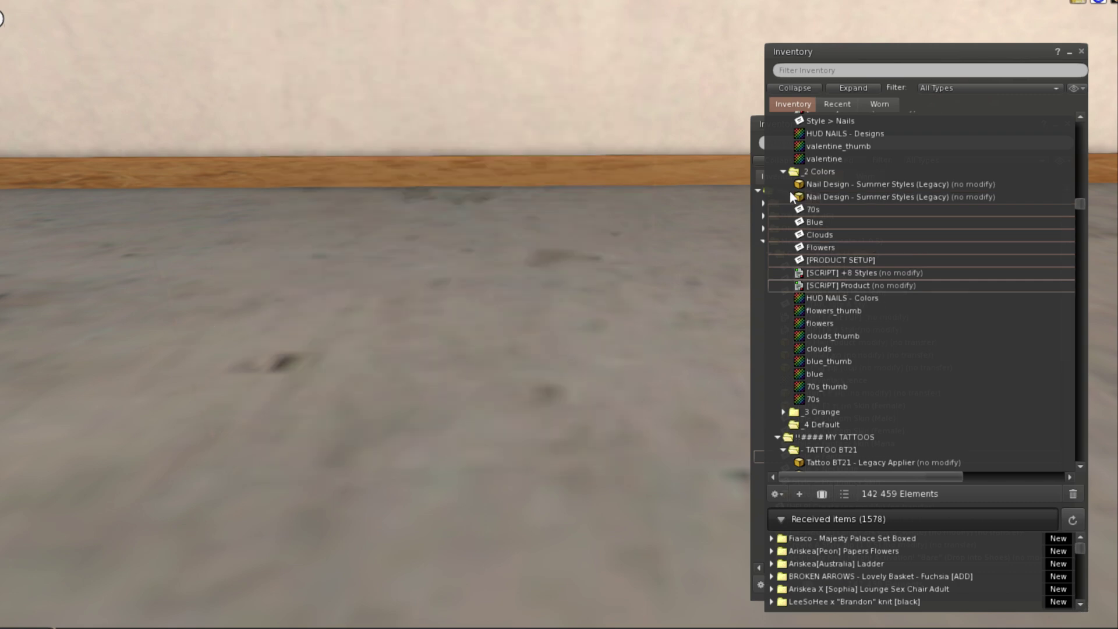
pyautogui.rightClick(889, 195)
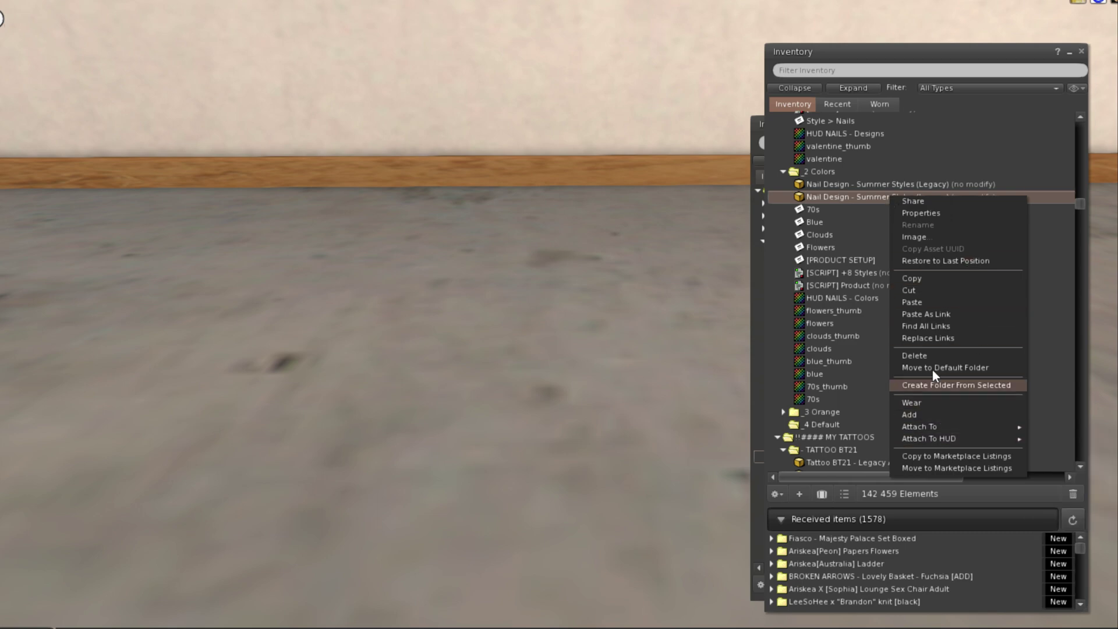
pyautogui.moveTo(916, 438)
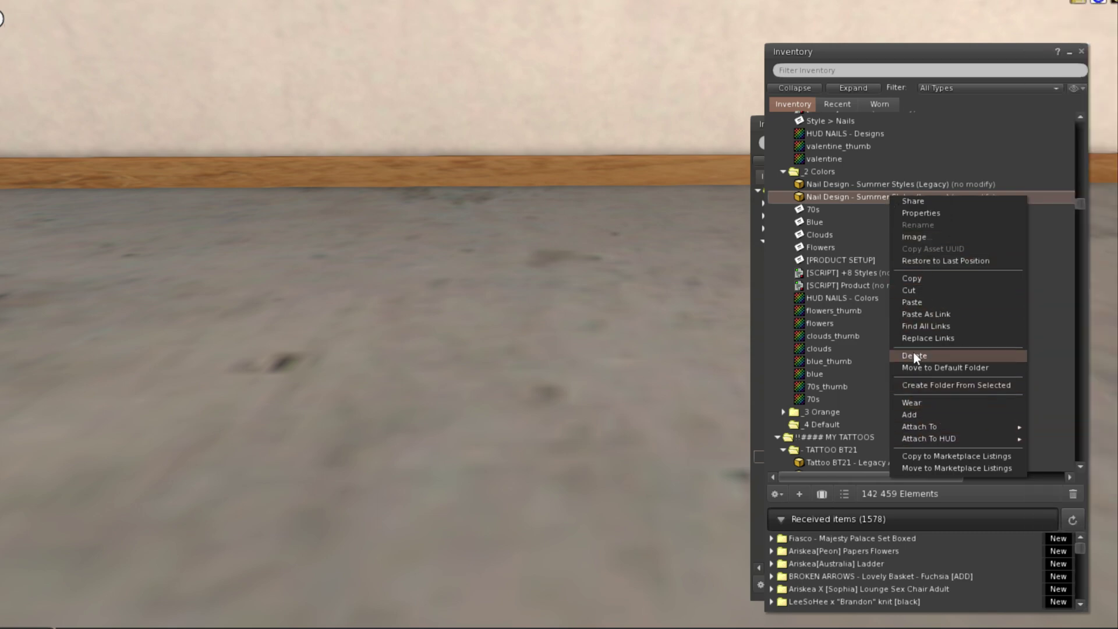
# - Delete the duplicate Nail Design - Summer Styles (Legacy) HUD from the _2 Colors folder and add the remaining one to the avatar
pyautogui.click(913, 353)
pyautogui.click(566, 336)
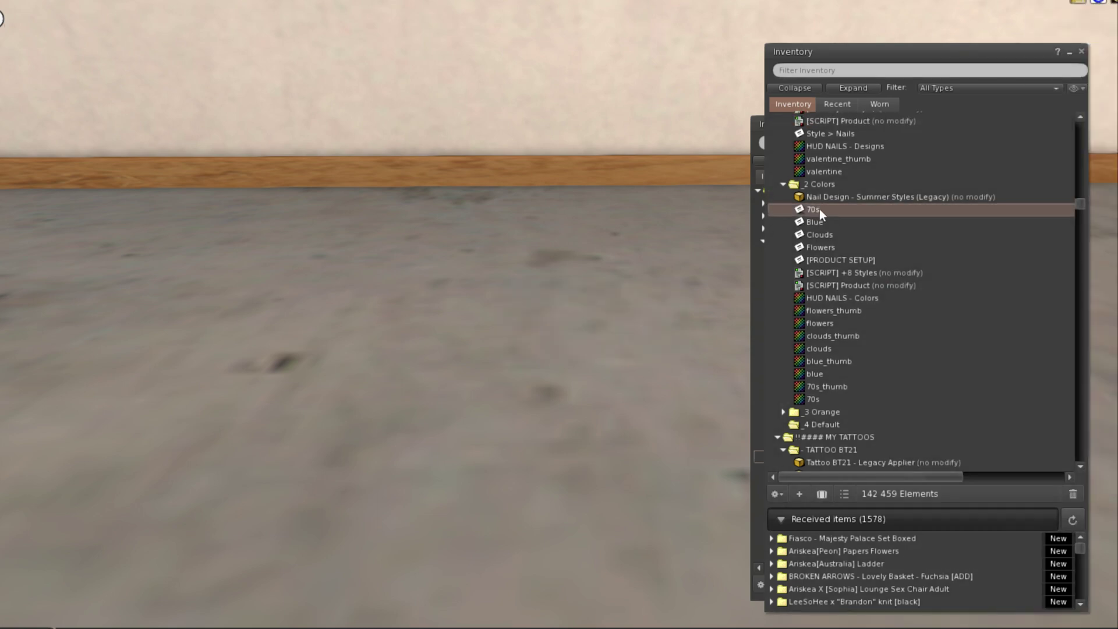
pyautogui.rightClick(838, 194)
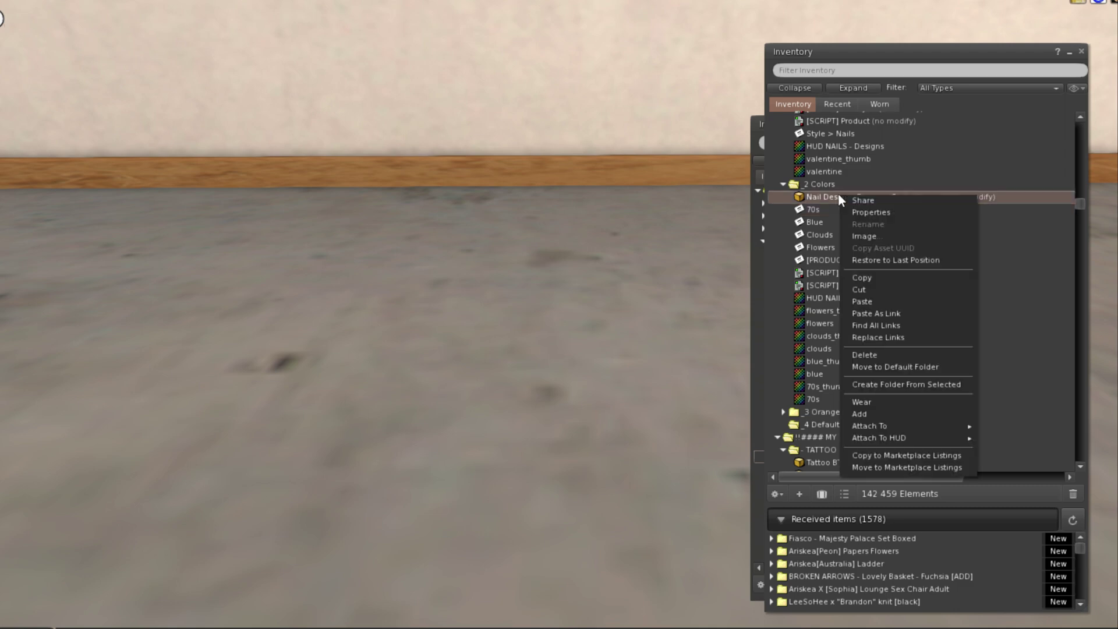
pyautogui.click(886, 413)
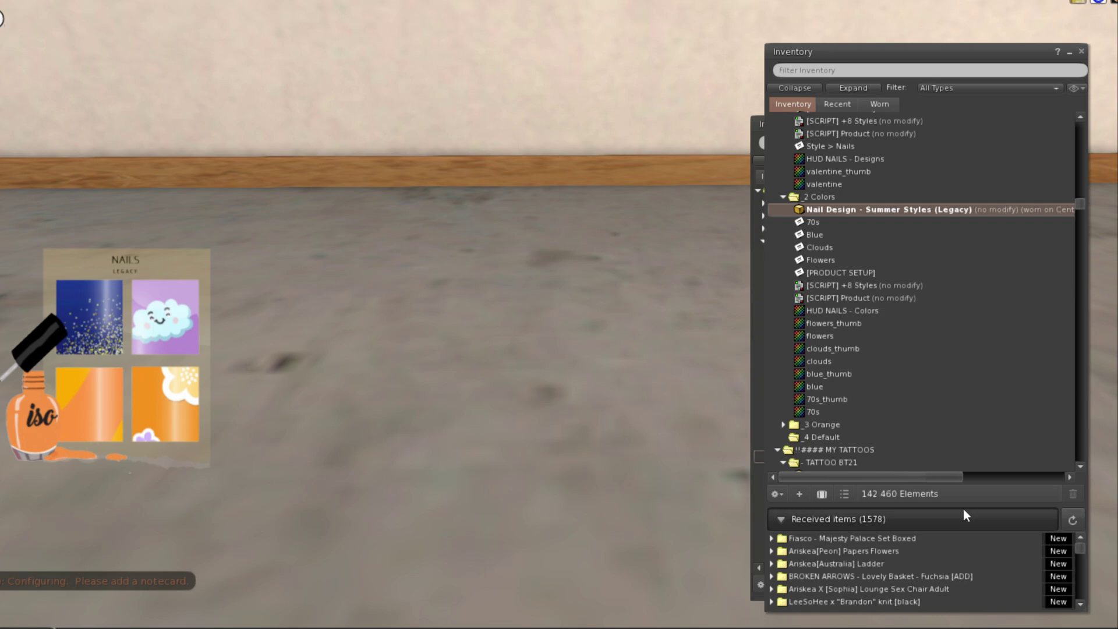
pyautogui.press('Escape')
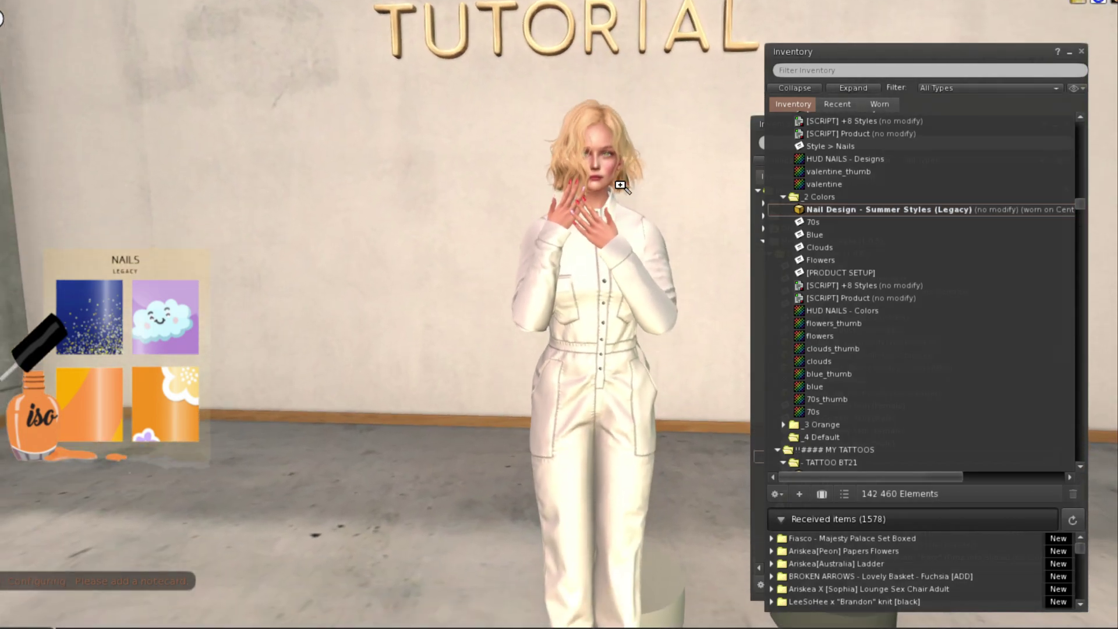
# - Test the blue glitter design from the nails HUD on the avatar and inspect the fingernails up close
pyautogui.keyDown('alt'); pyautogui.click(621, 186); pyautogui.keyUp('alt')
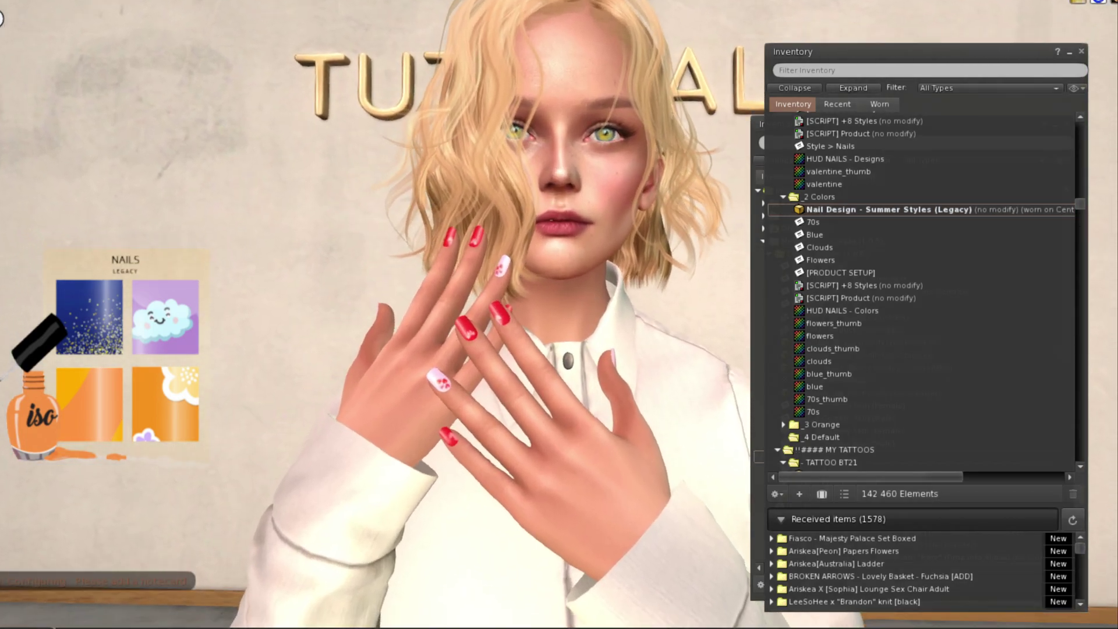
pyautogui.scroll(-3, 384, 314)
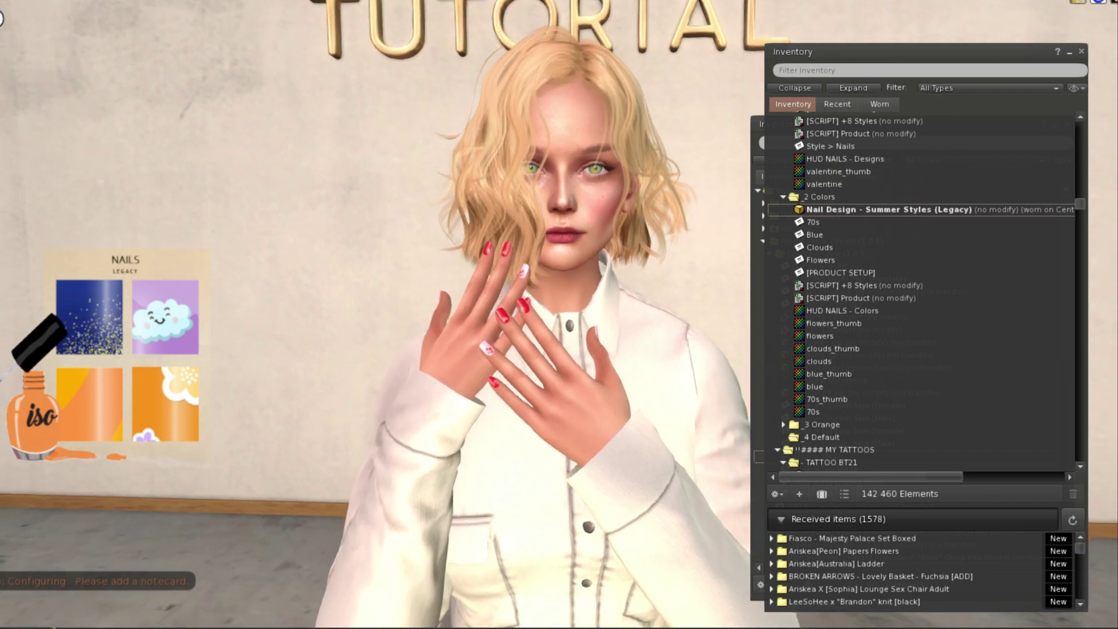
pyautogui.scroll(3, 577, 316)
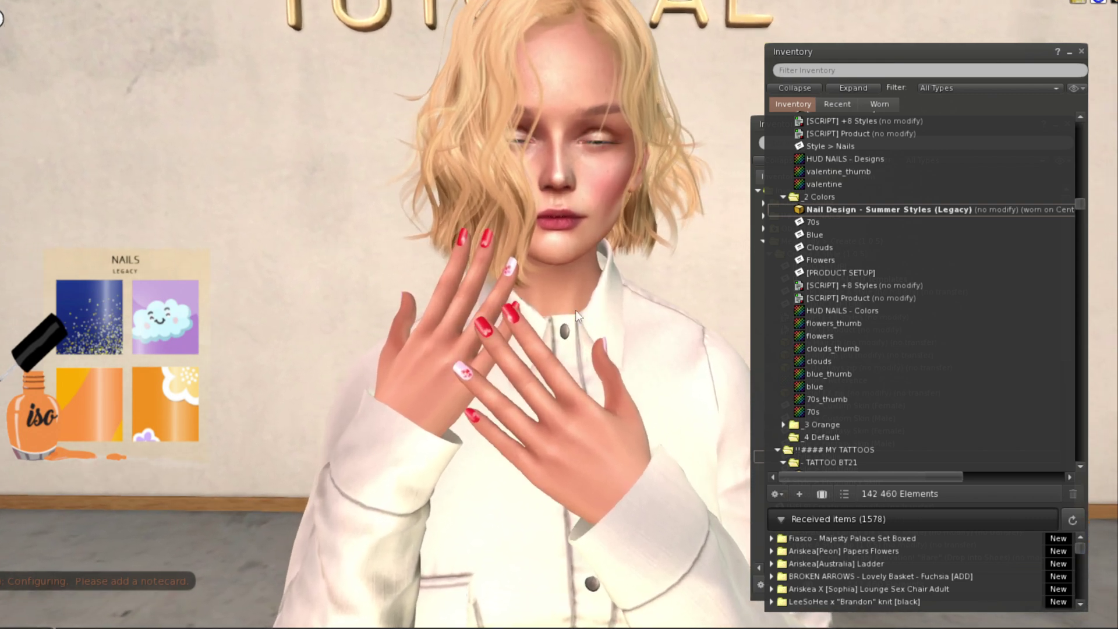
pyautogui.click(97, 328)
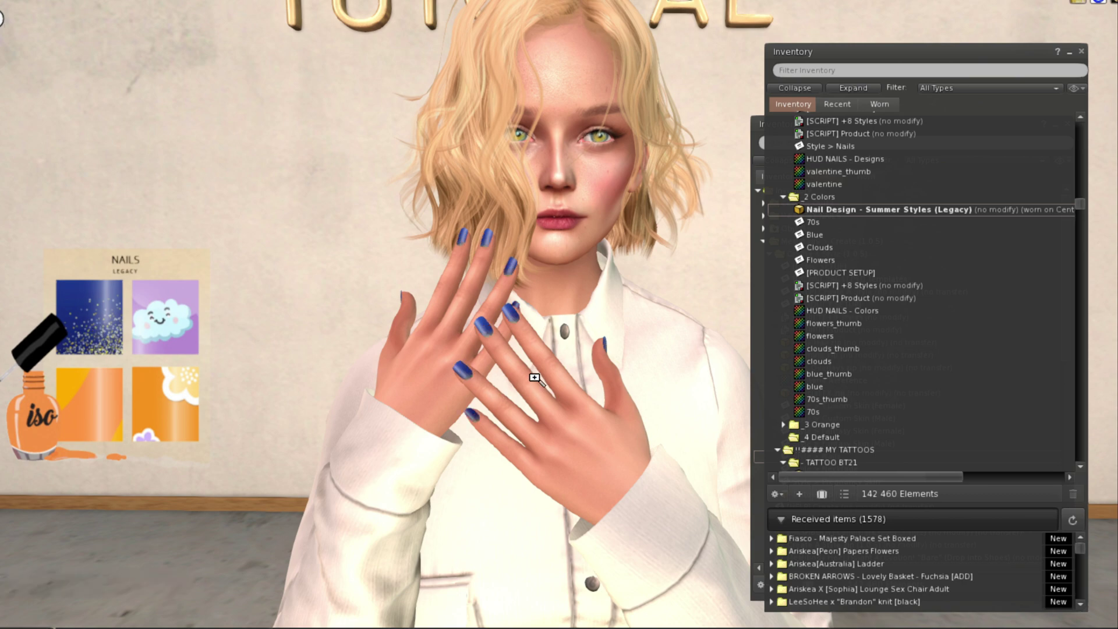
pyautogui.scroll(5, 535, 378)
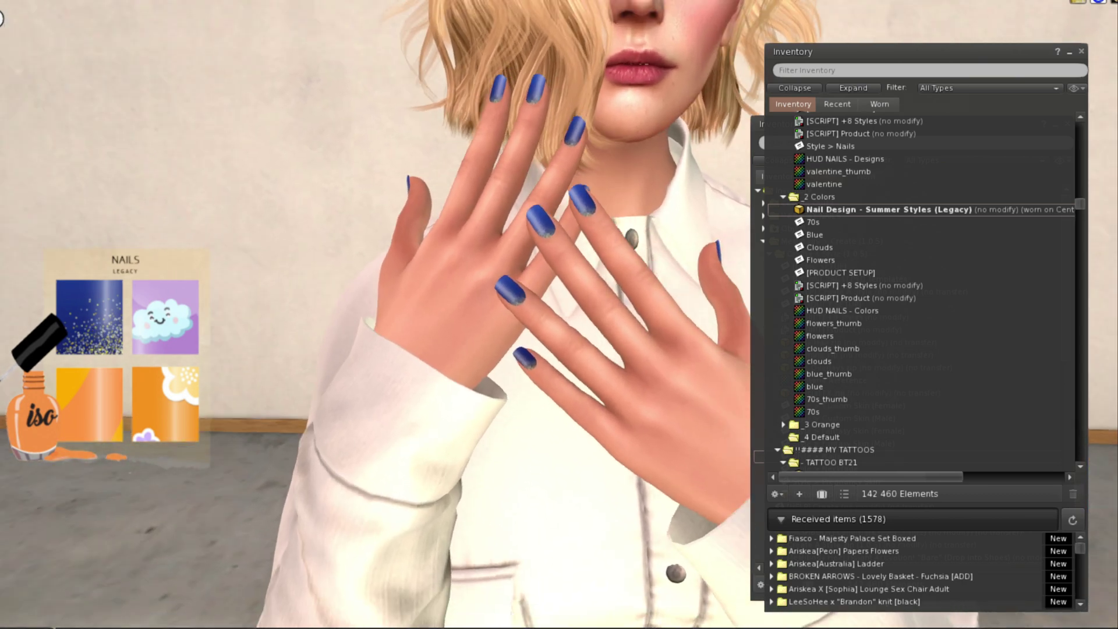
pyautogui.scroll(-3, 643, 274)
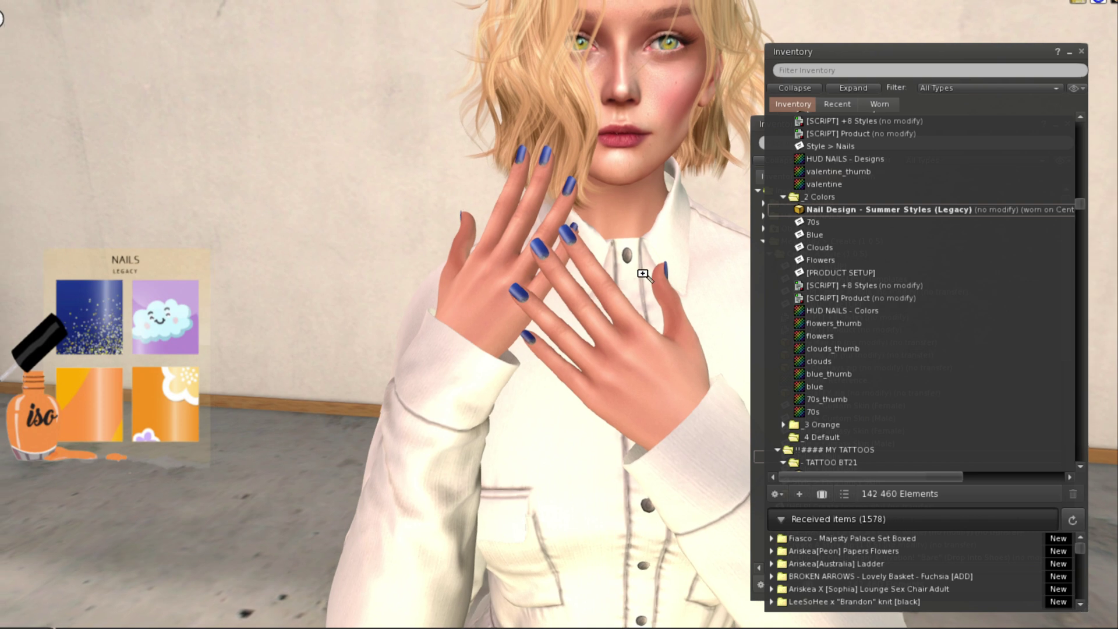
# - Test the lilac clouds design from the nails HUD and inspect the fingernails up close
pyautogui.click(158, 327)
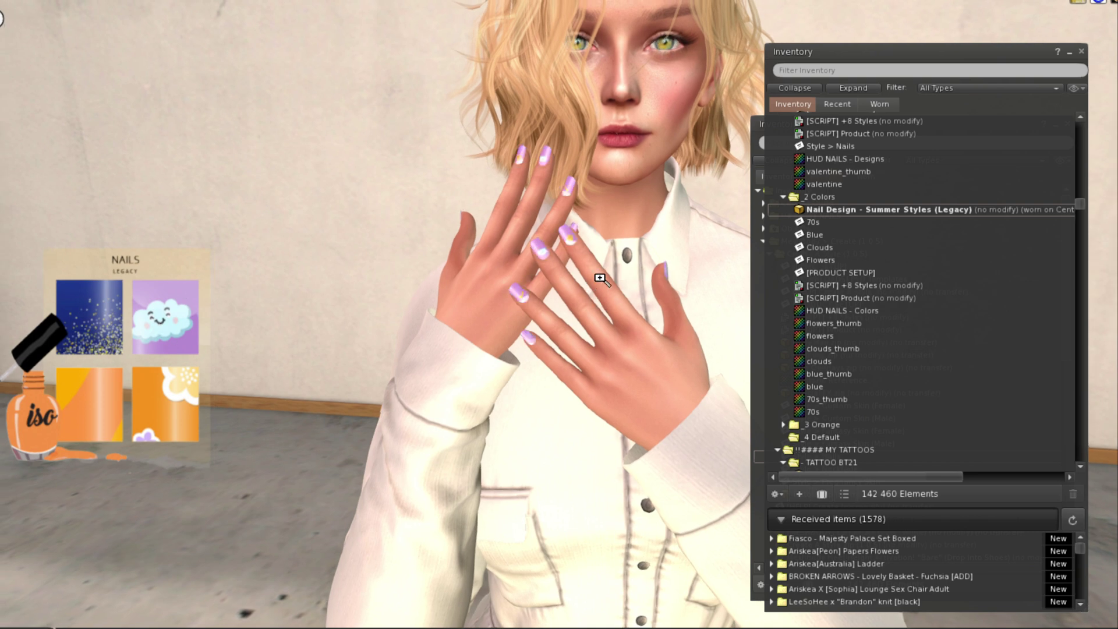
pyautogui.scroll(3, 408, 291)
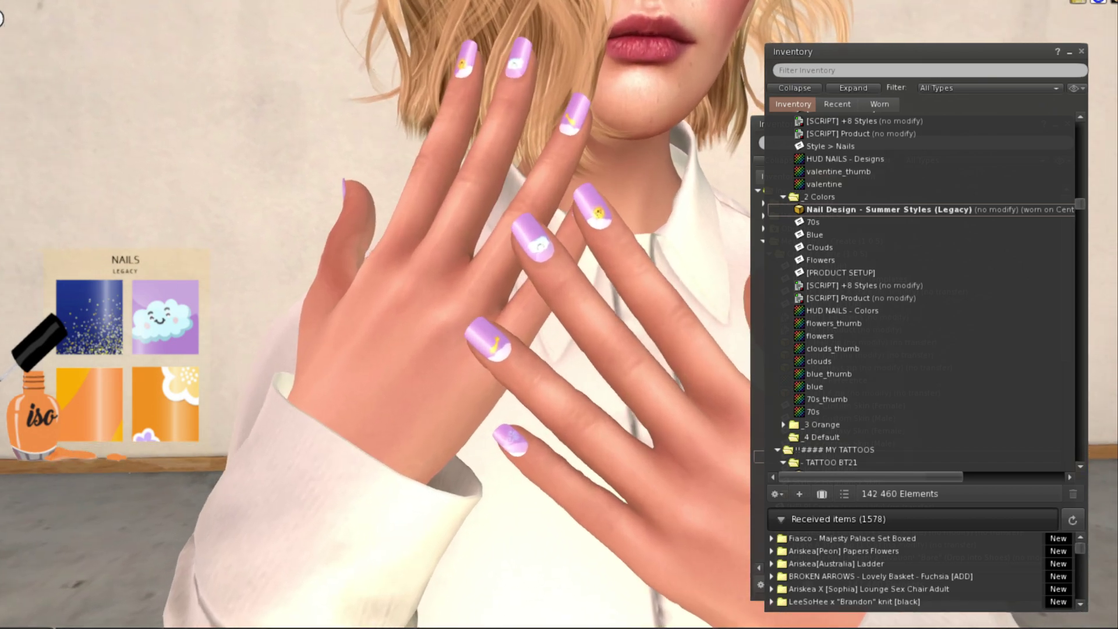
pyautogui.scroll(-3, 466, 315)
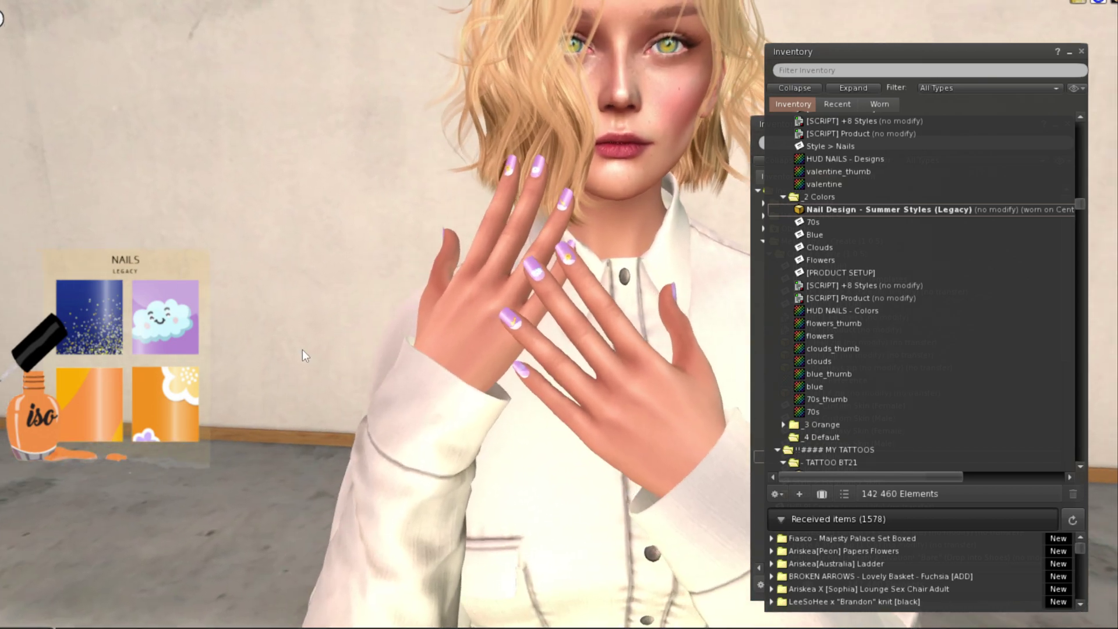
# - Test the yellow and orange 70s design from the nails HUD and inspect the fingernails up close
pyautogui.click(89, 402)
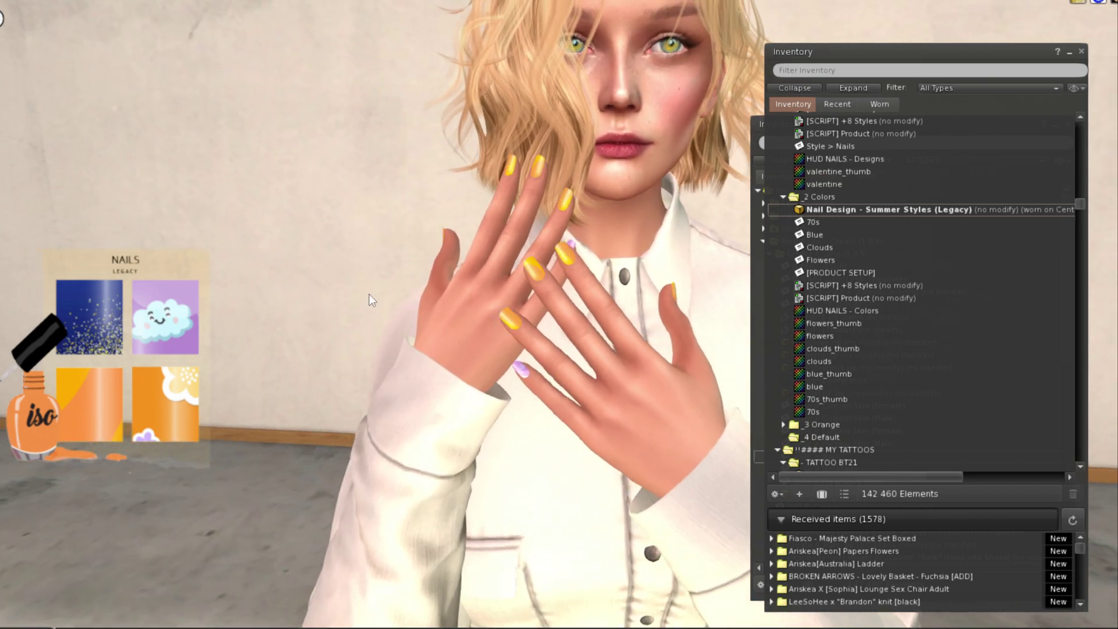
pyautogui.scroll(3, 645, 309)
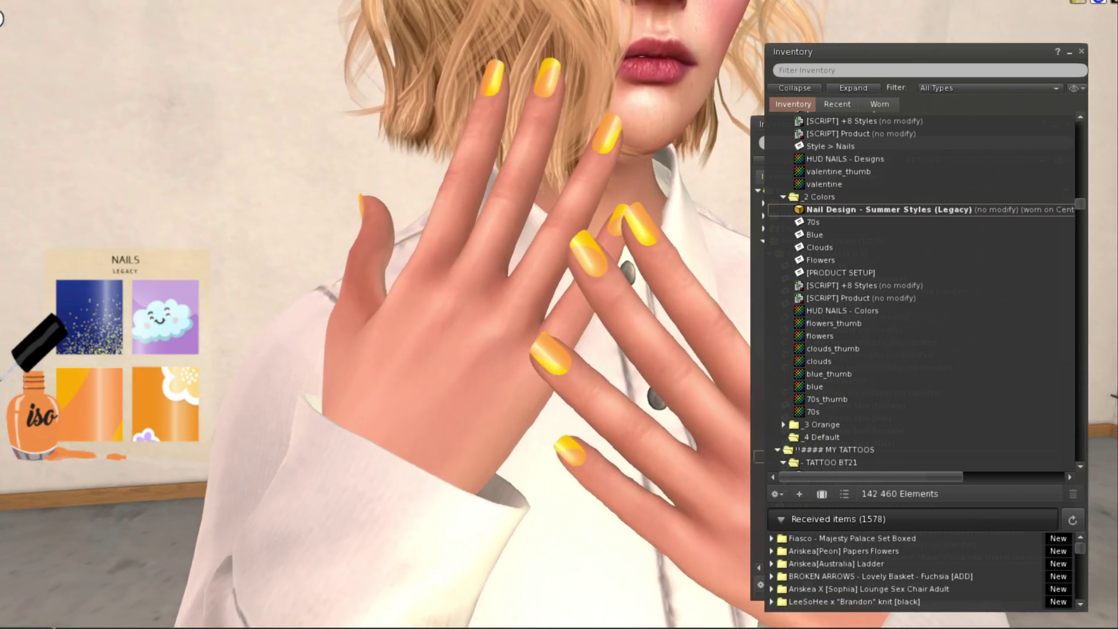
pyautogui.scroll(-3, 466, 315)
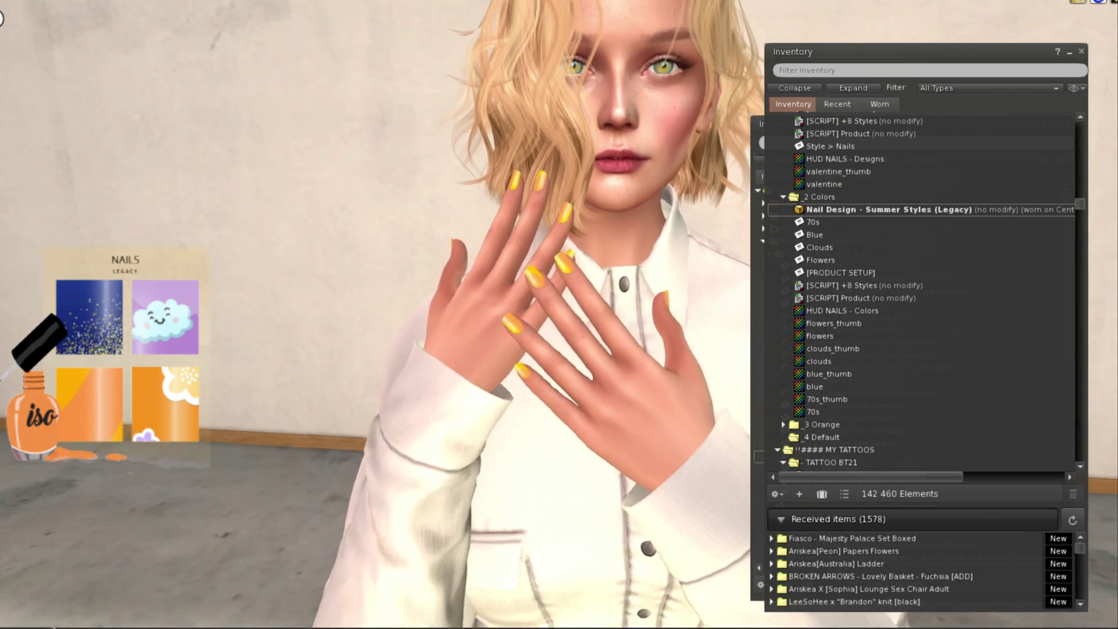
# - Apply the orange flowers design from the nails HUD and inspect the fingernails from the front and side
pyautogui.click(148, 413)
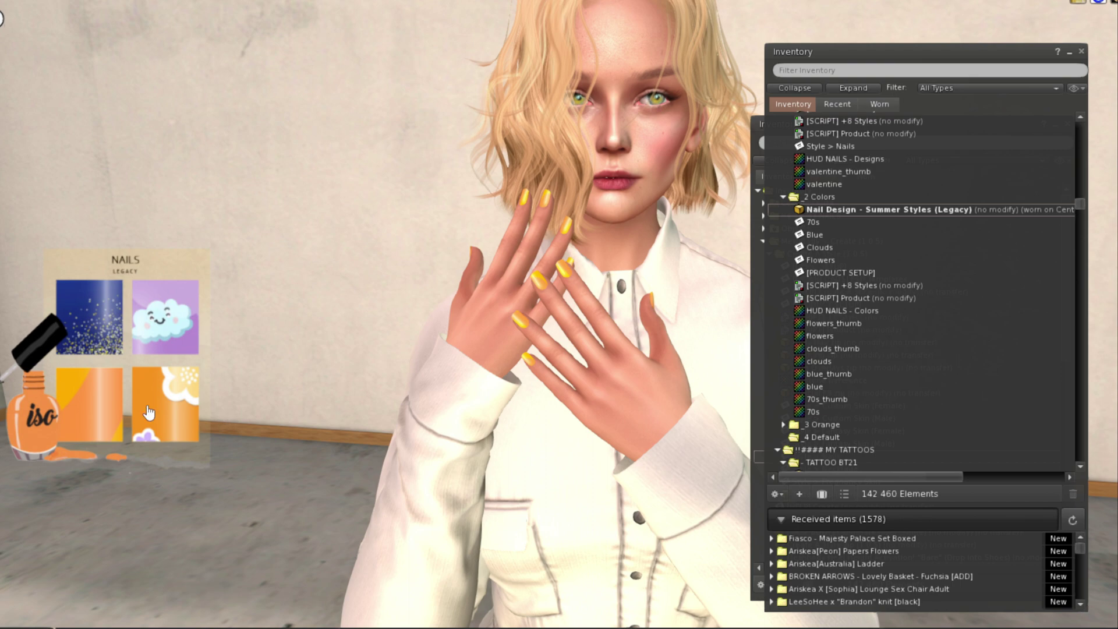
pyautogui.scroll(5, 577, 305)
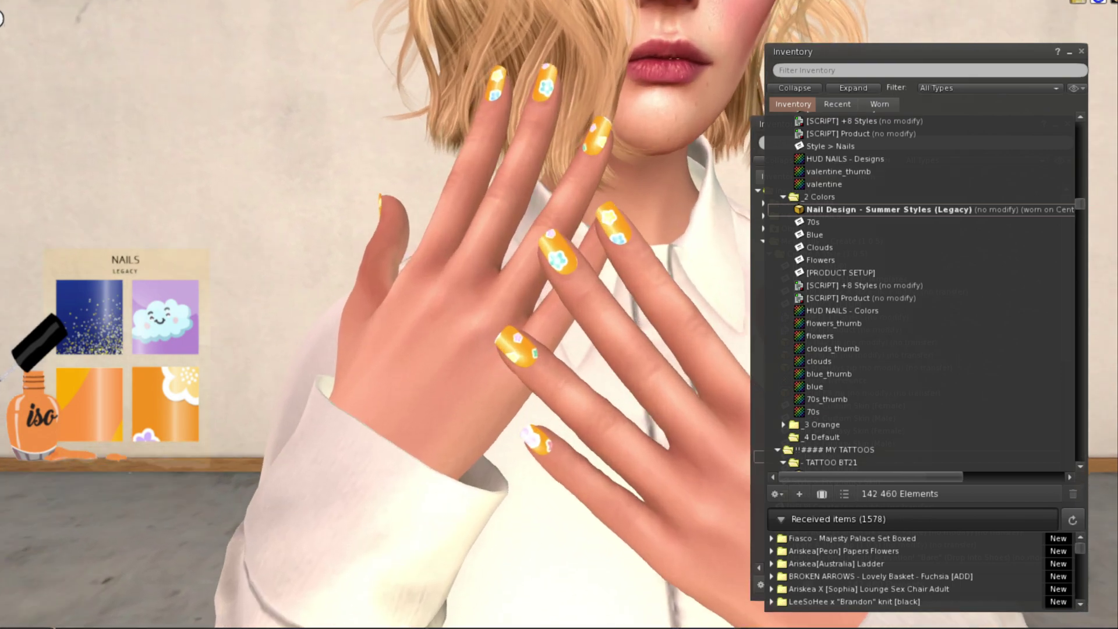
pyautogui.moveTo(542, 292); pyautogui.dragTo(332, 292)
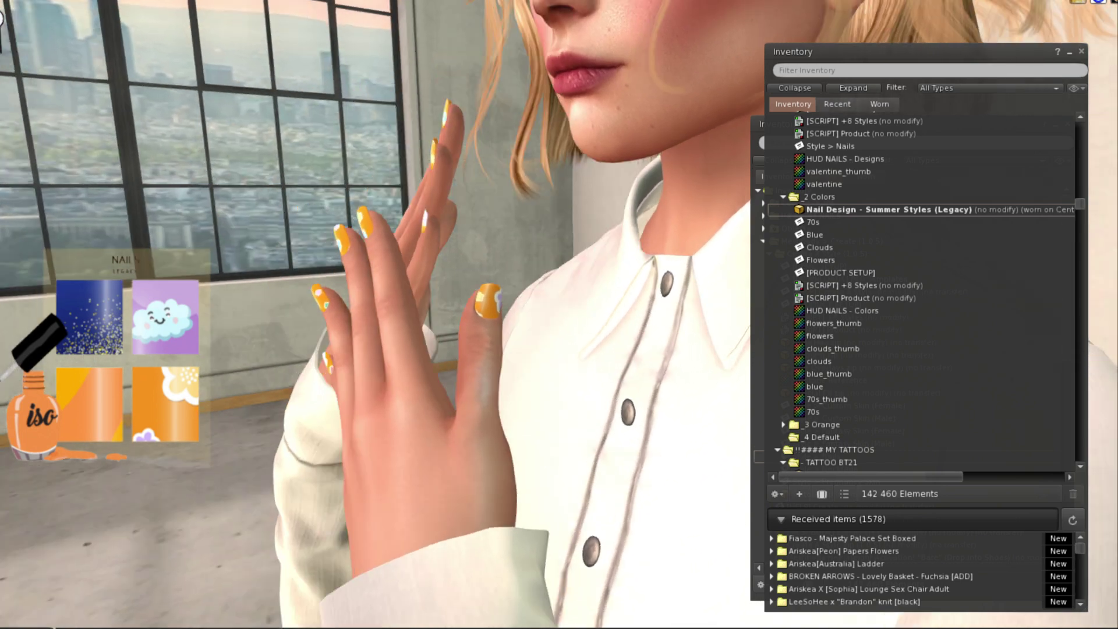
pyautogui.press('Escape')
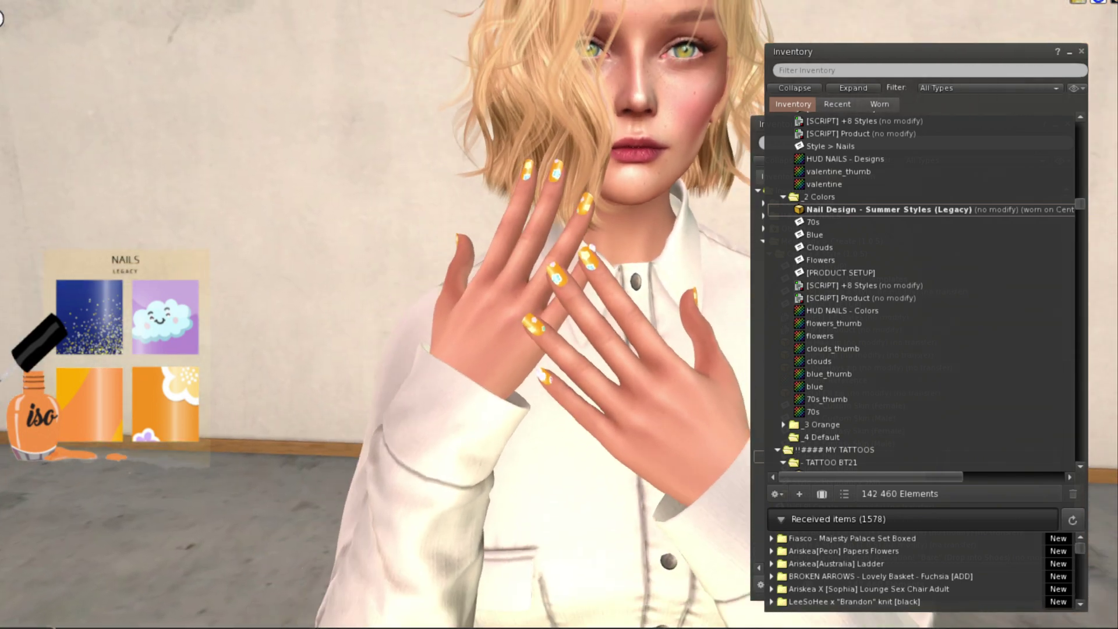
# - Open the Legacy body HUD and try the squared and pointed nail shapes, ending with the squared shape
pyautogui.click(7, 273)
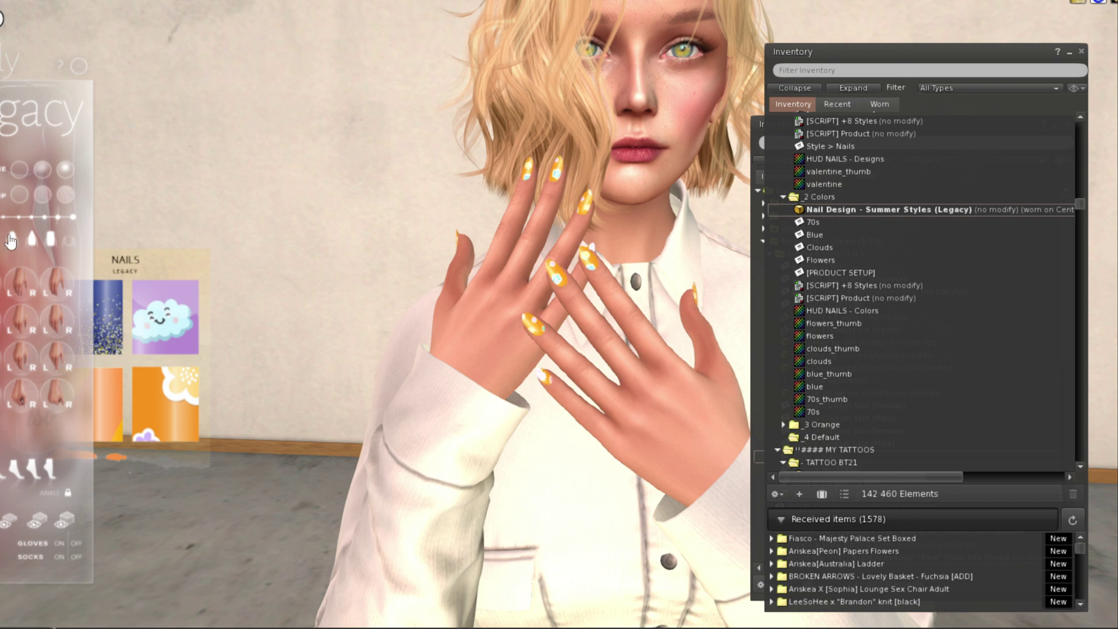
pyautogui.click(52, 241)
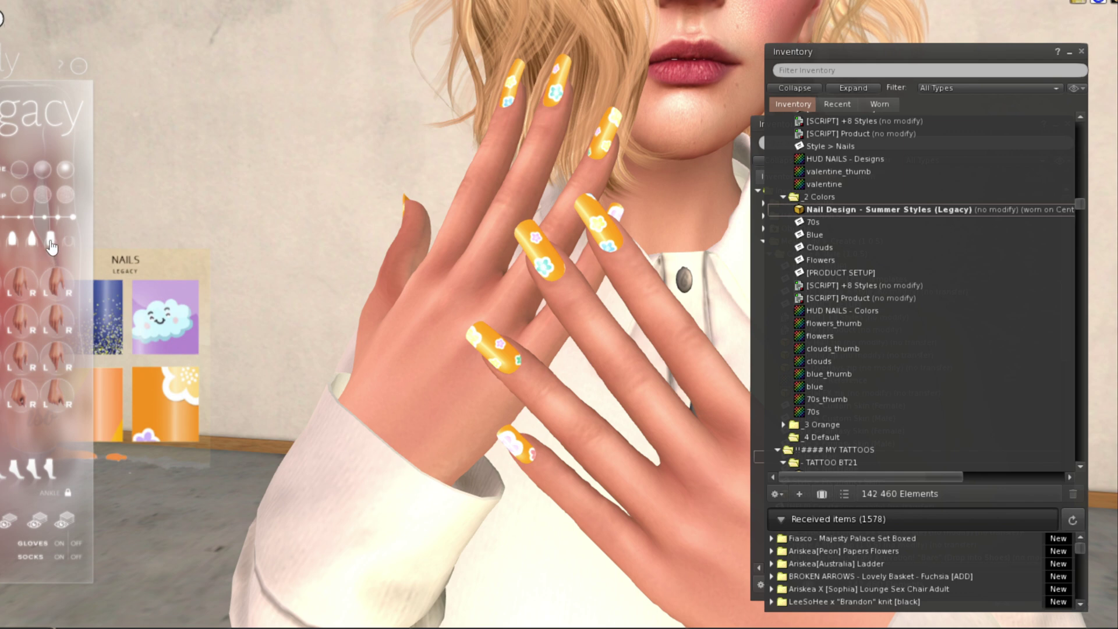
pyautogui.click(32, 240)
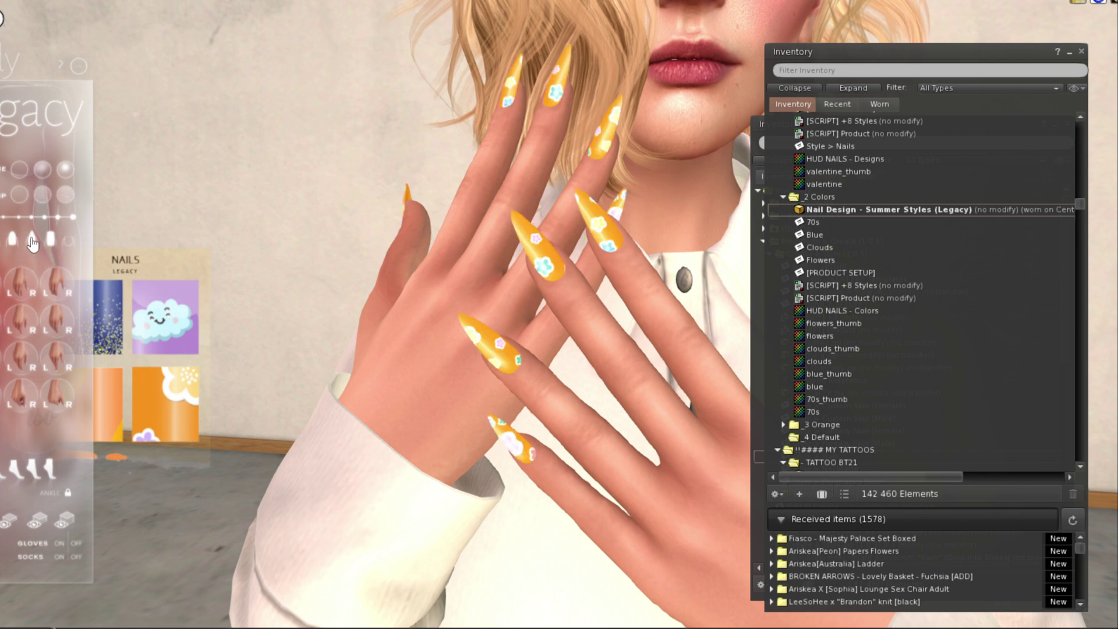
pyautogui.click(50, 240)
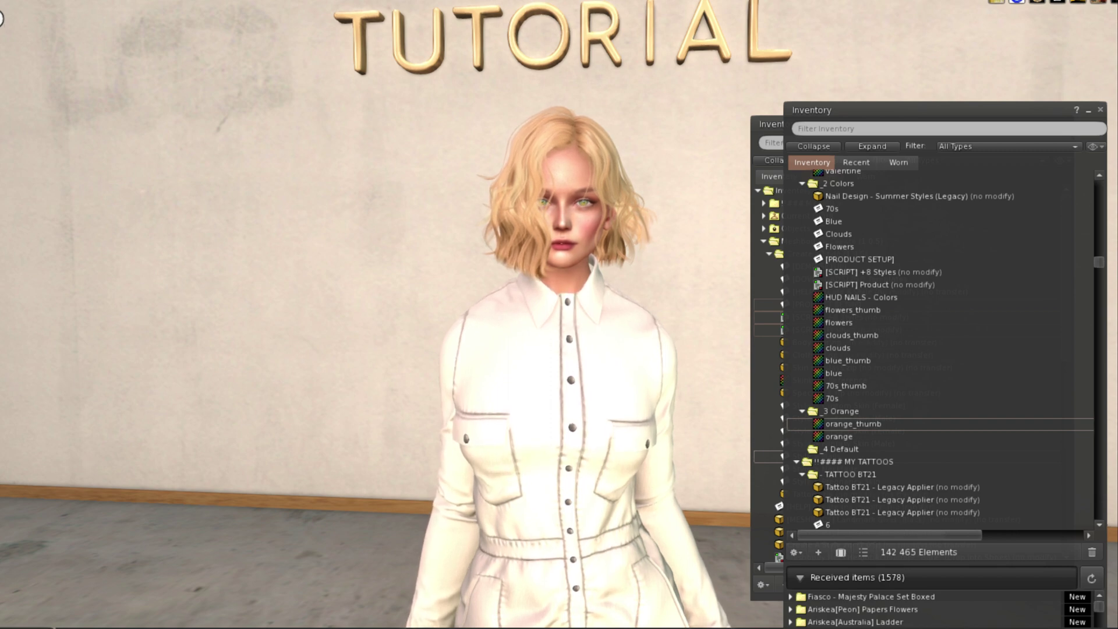
# - Build two box prims on the floor next to the avatar, the second one in front of the first
pyautogui.click(1, 18)
pyautogui.hotkey('ctrl', 'b')
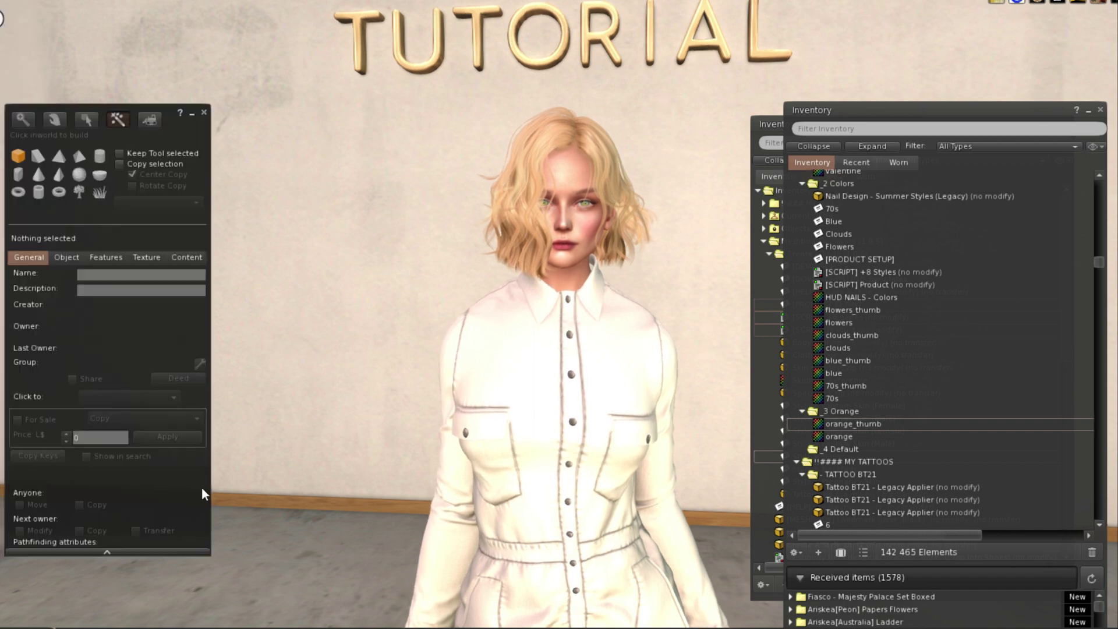
pyautogui.click(302, 603)
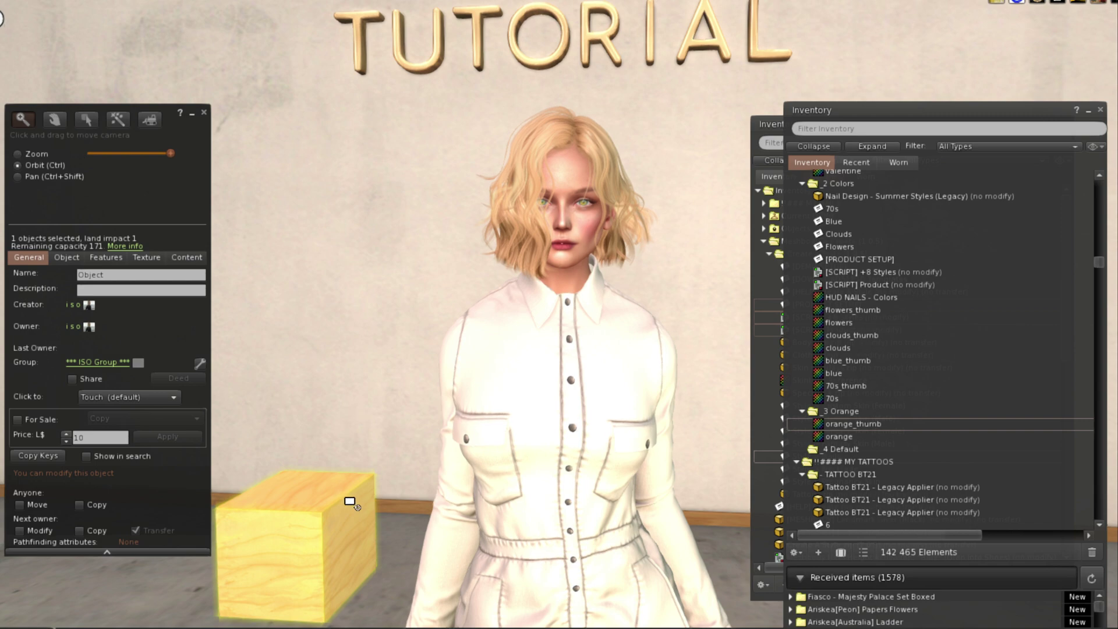
pyautogui.click(353, 504)
pyautogui.hotkey('ctrl', '3')
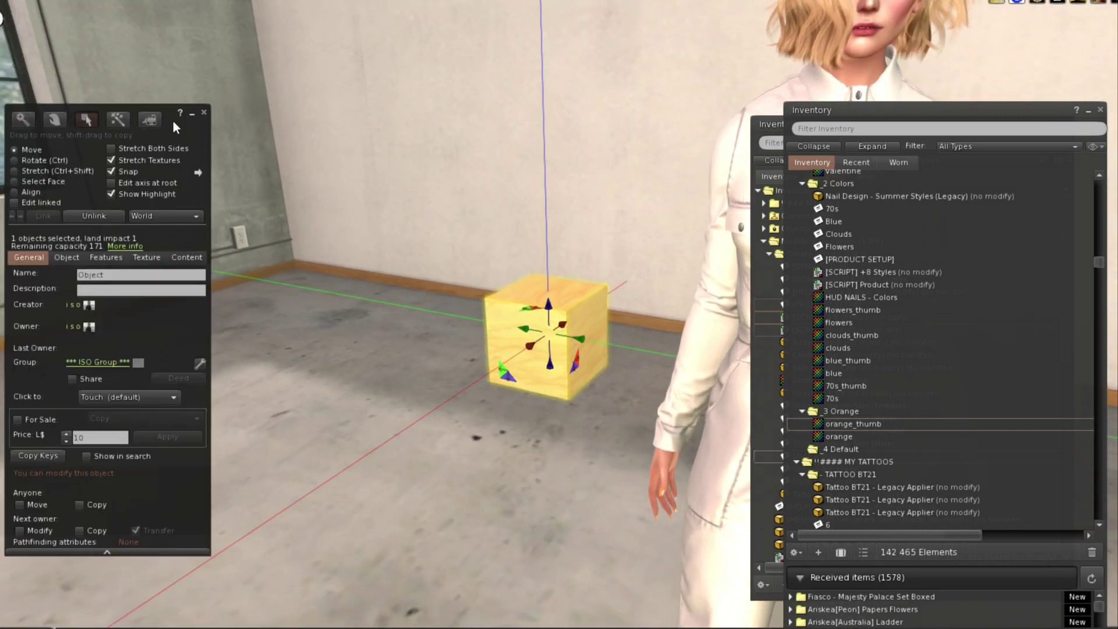
pyautogui.click(117, 119)
pyautogui.click(538, 471)
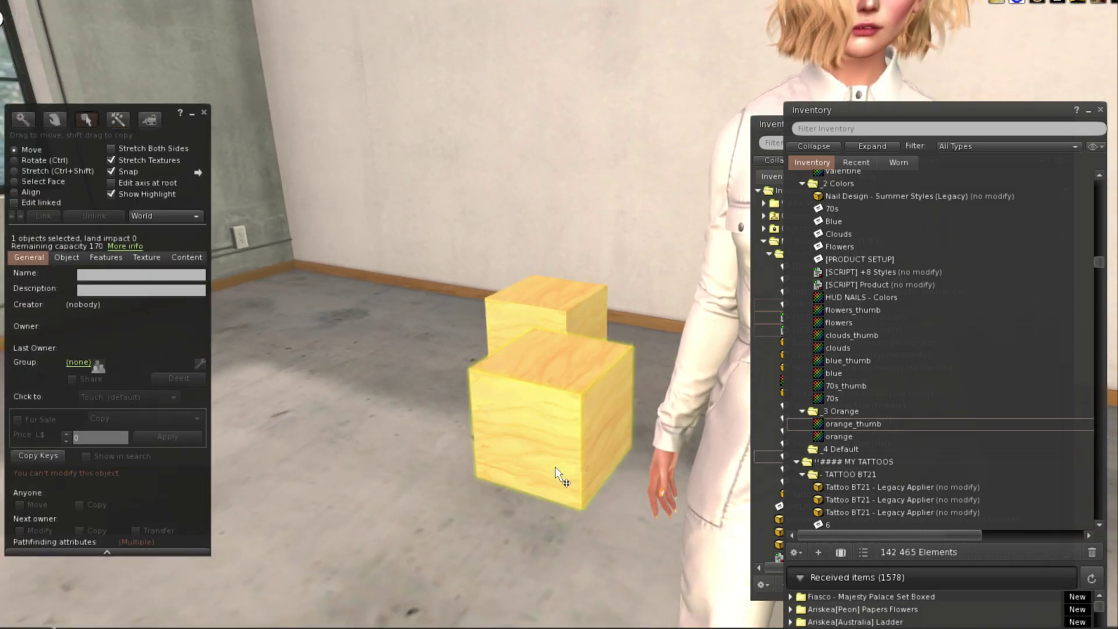
# - Color the front box orange with RGB 255, 128, 0
pyautogui.click(146, 257)
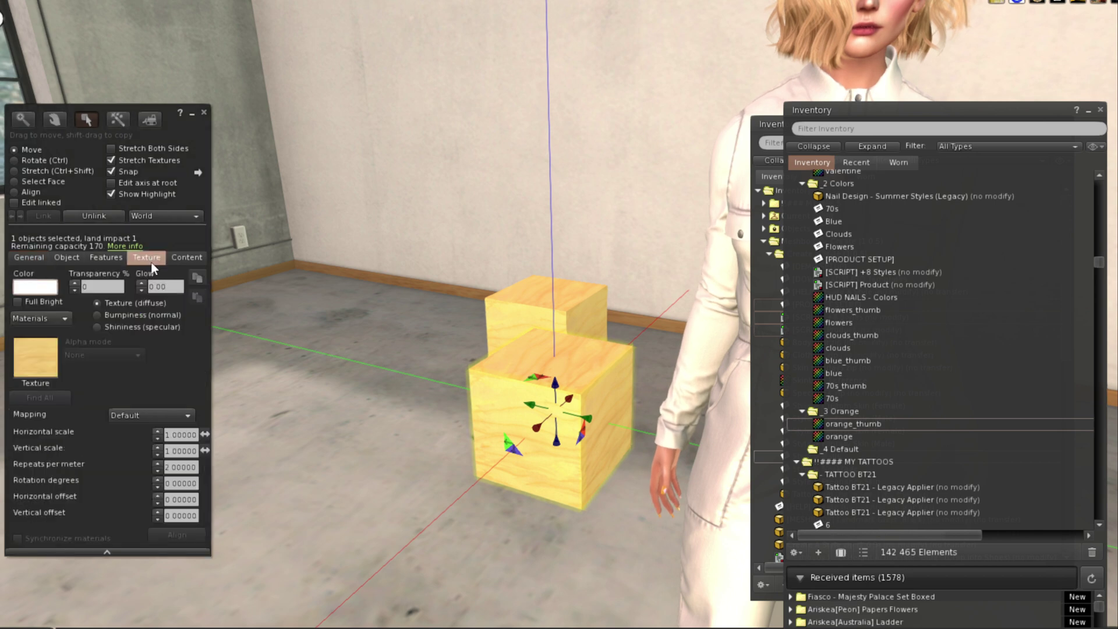
pyautogui.click(35, 287)
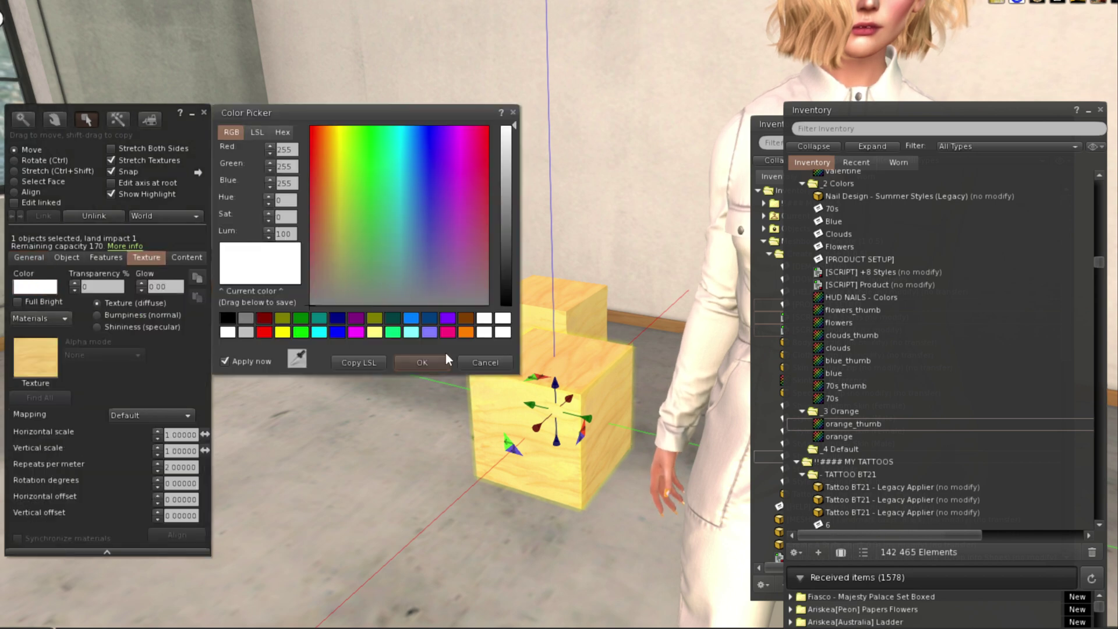
pyautogui.click(466, 331)
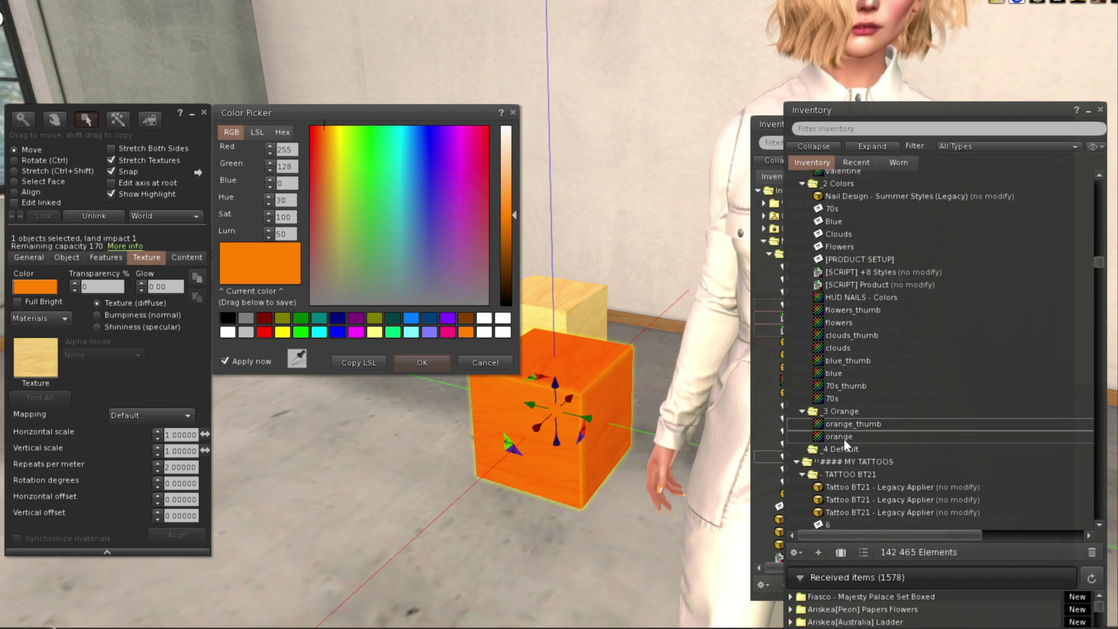
pyautogui.moveTo(841, 432)
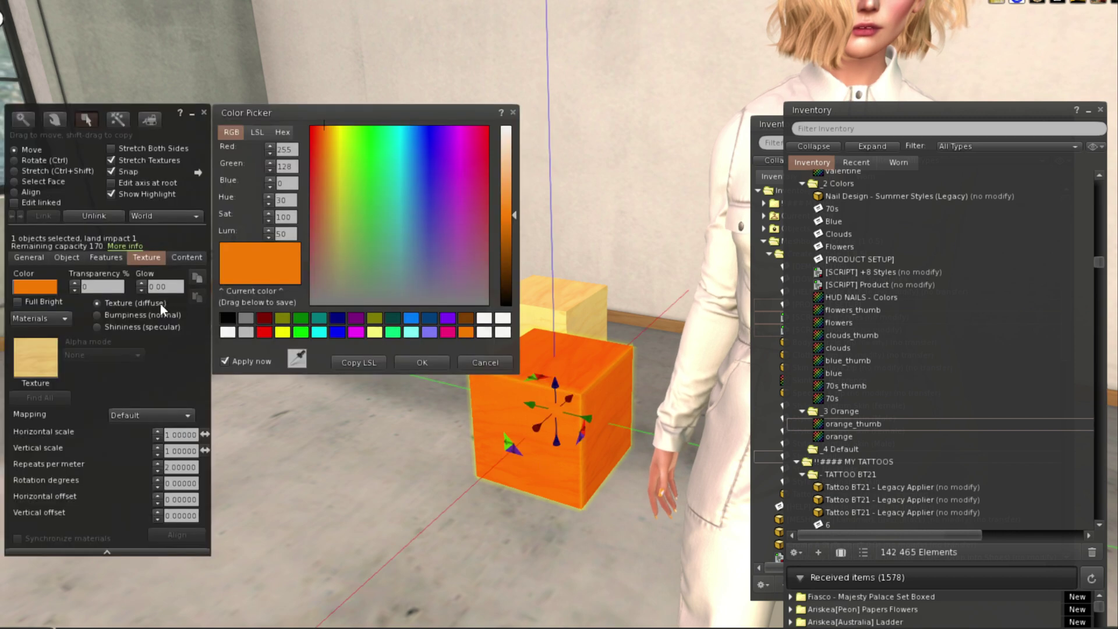
pyautogui.click(417, 366)
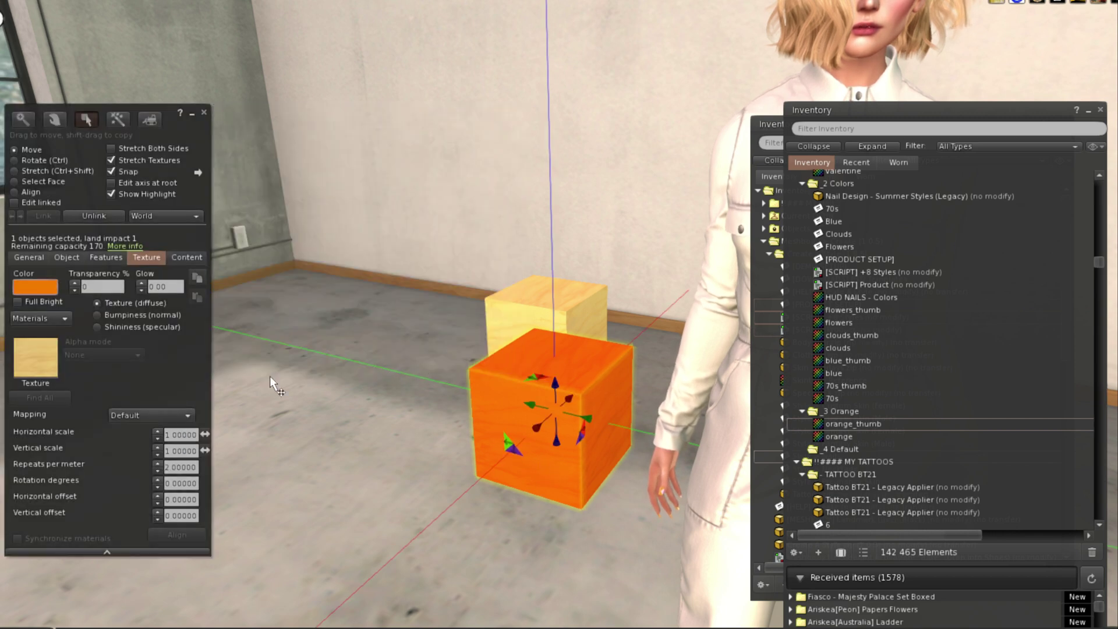
# - Name the front orange box Orange
pyautogui.click(26, 258)
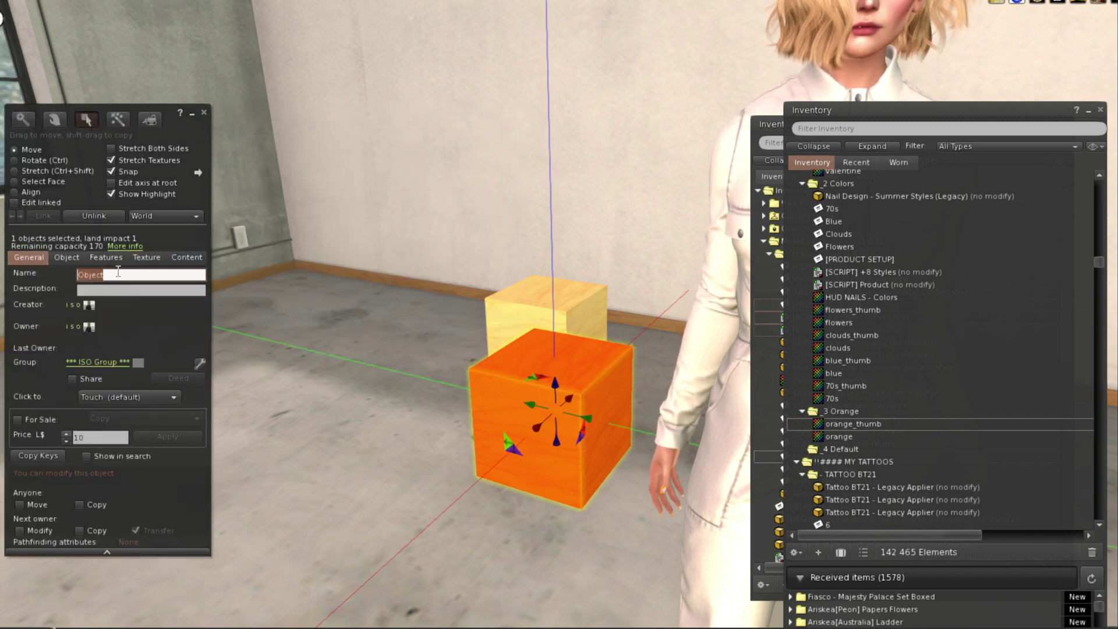
pyautogui.write('Orange')
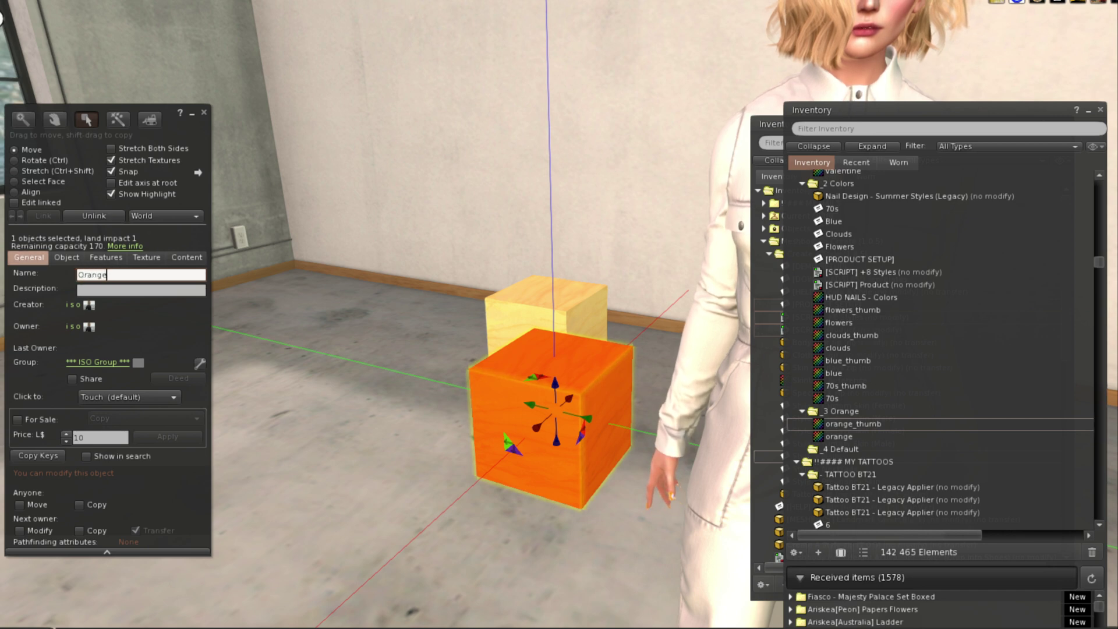
# - Name the rear wooden box My nails orange and set its next-owner permissions to copy without transfer
pyautogui.hotkey('ctrl', 'a')
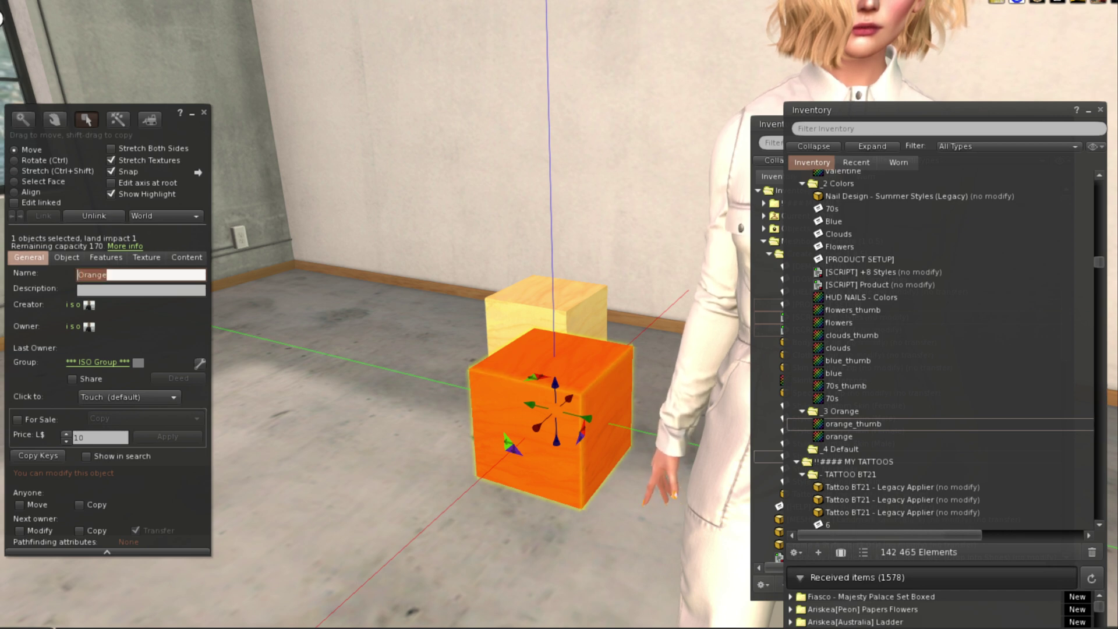
pyautogui.click(510, 309)
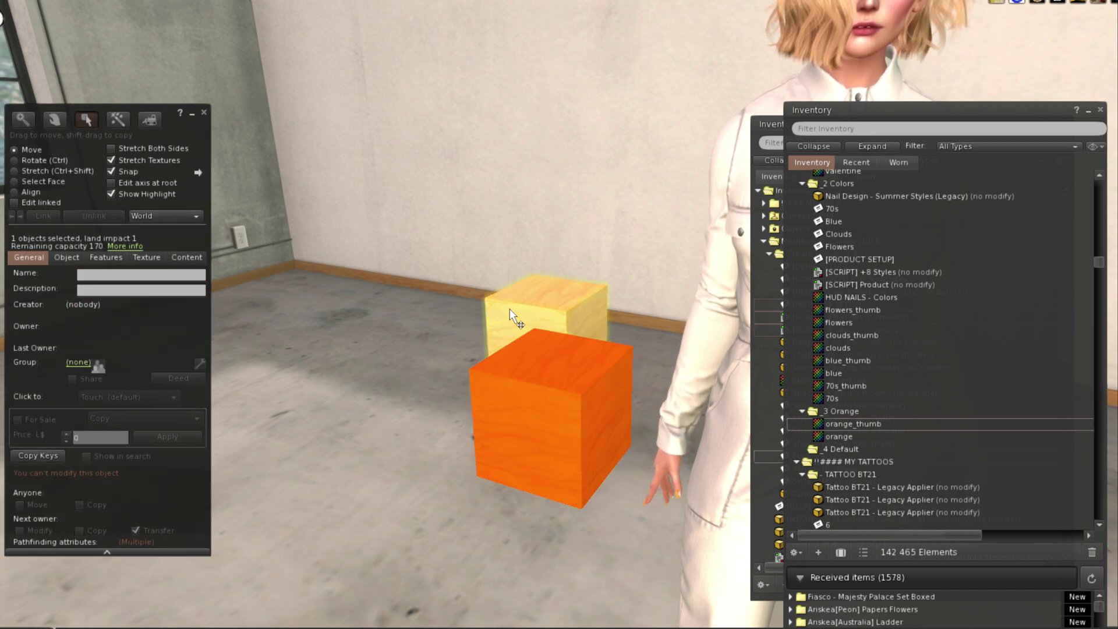
pyautogui.click(126, 277)
pyautogui.write('M')
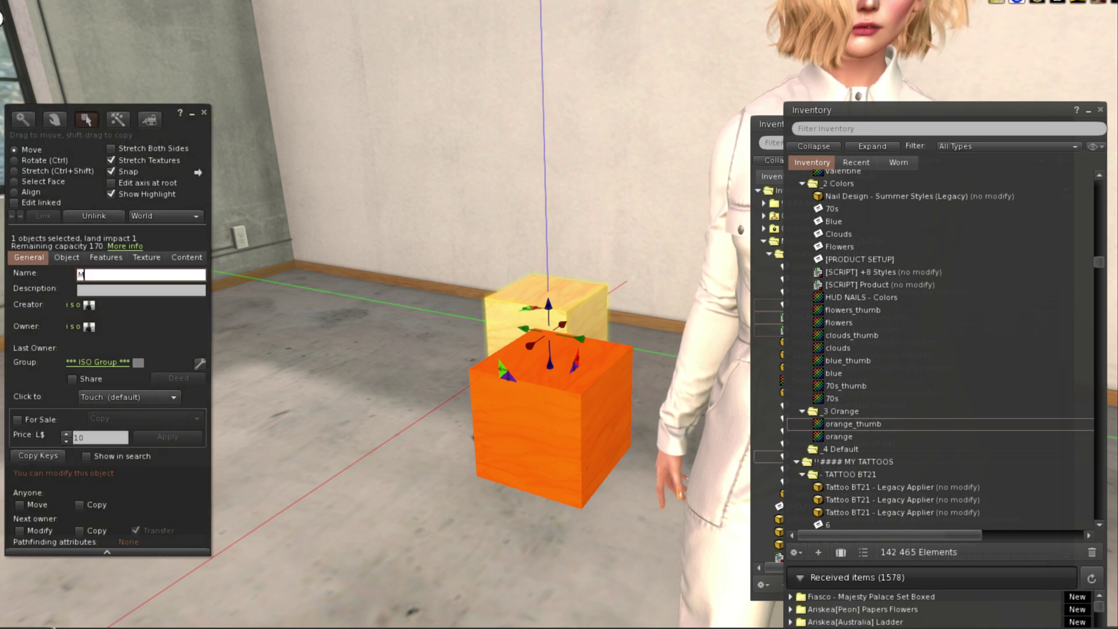
pyautogui.write('y nails dra')
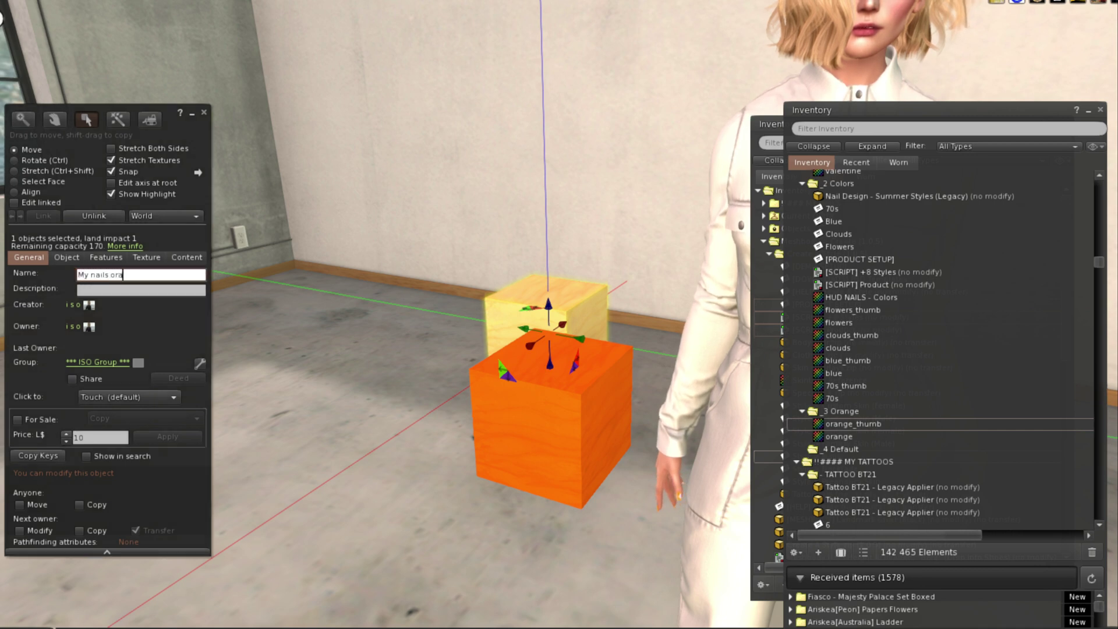
pyautogui.write('nge')
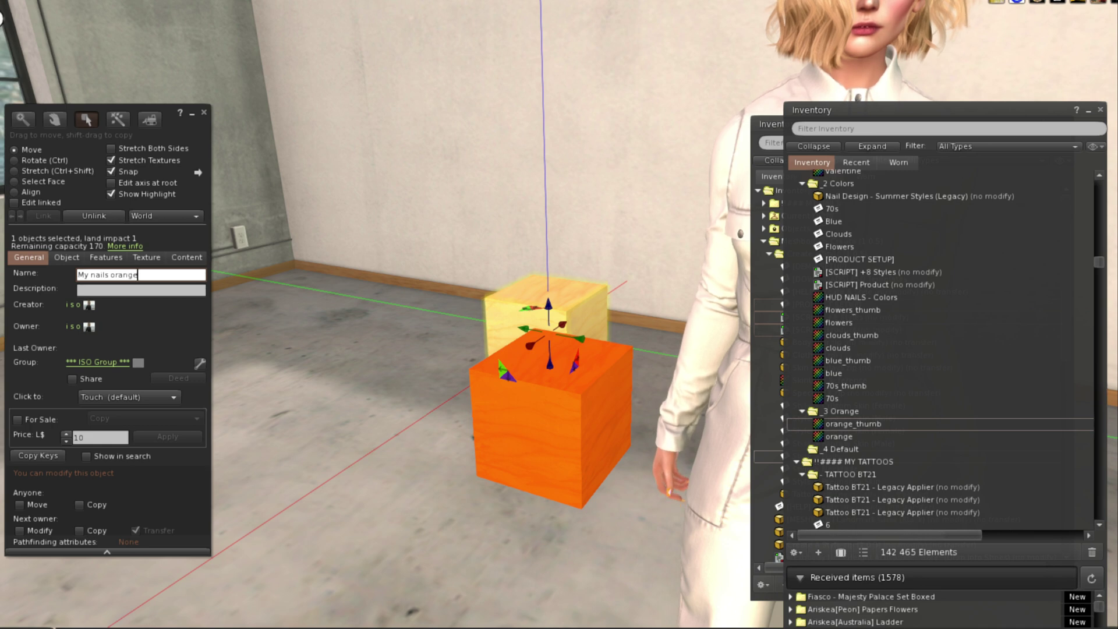
pyautogui.press('Return')
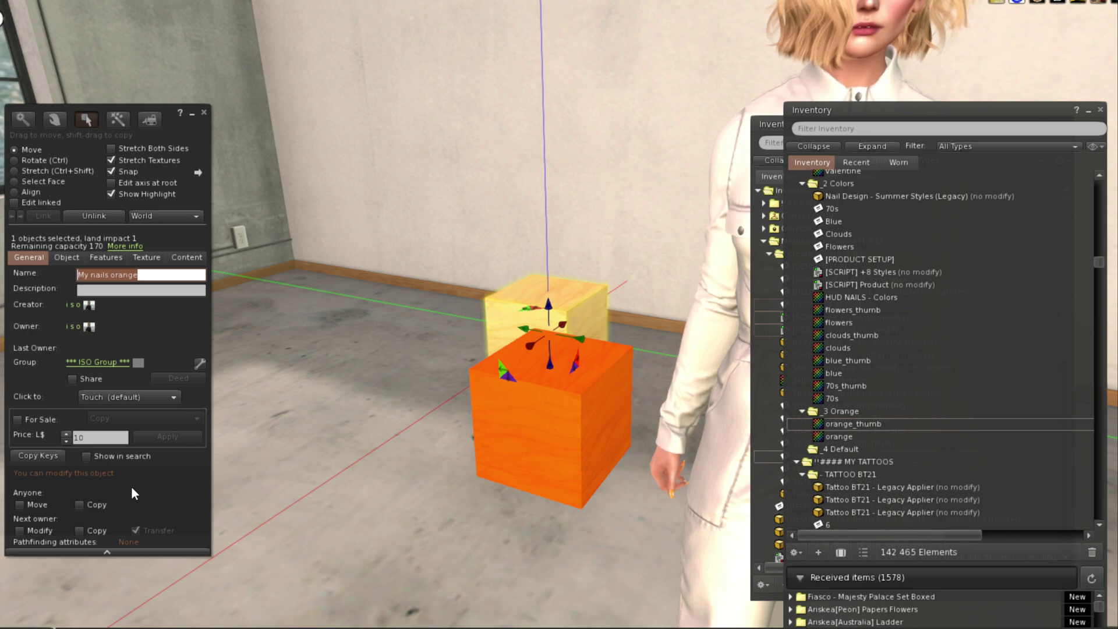
pyautogui.click(79, 531)
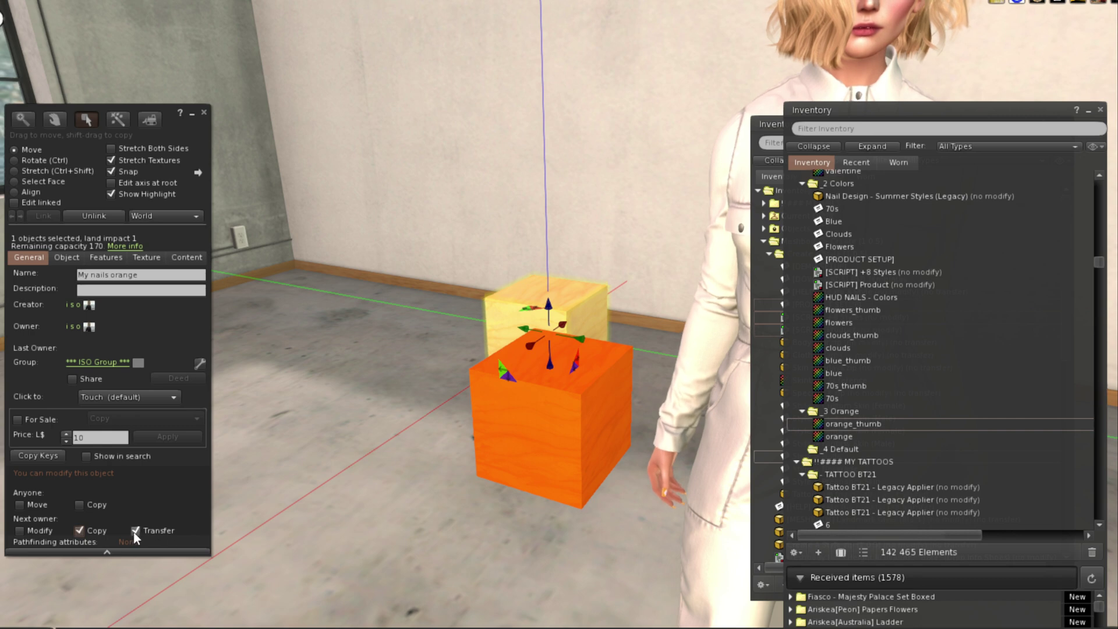
pyautogui.click(136, 531)
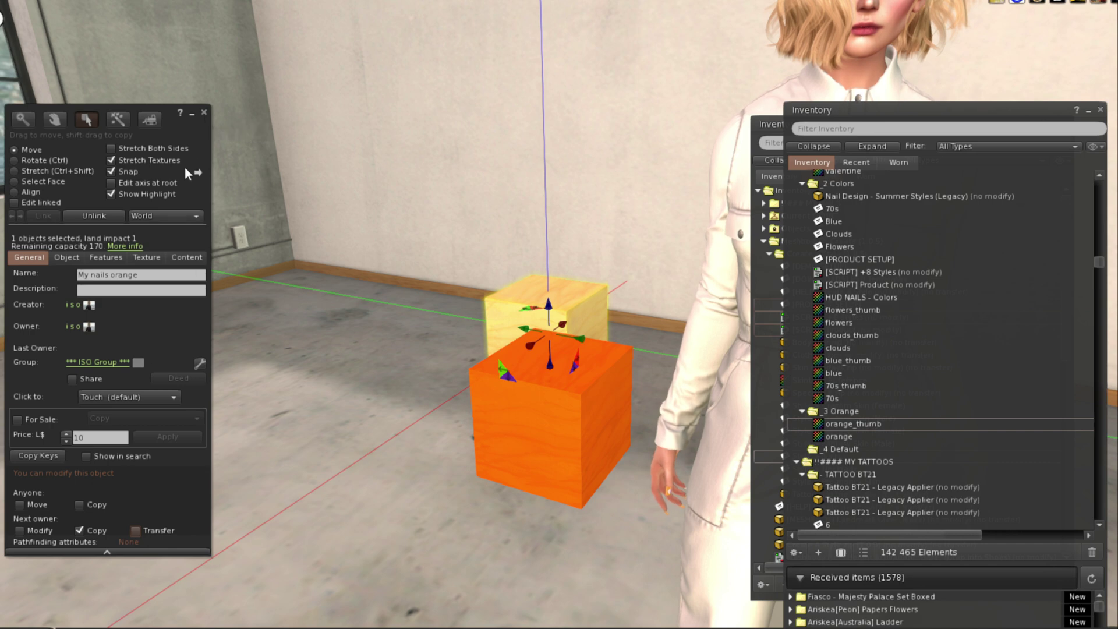
# - Link the orange box to the rear wooden box, keeping the rear box as the root, and finish editing
pyautogui.click(559, 443)
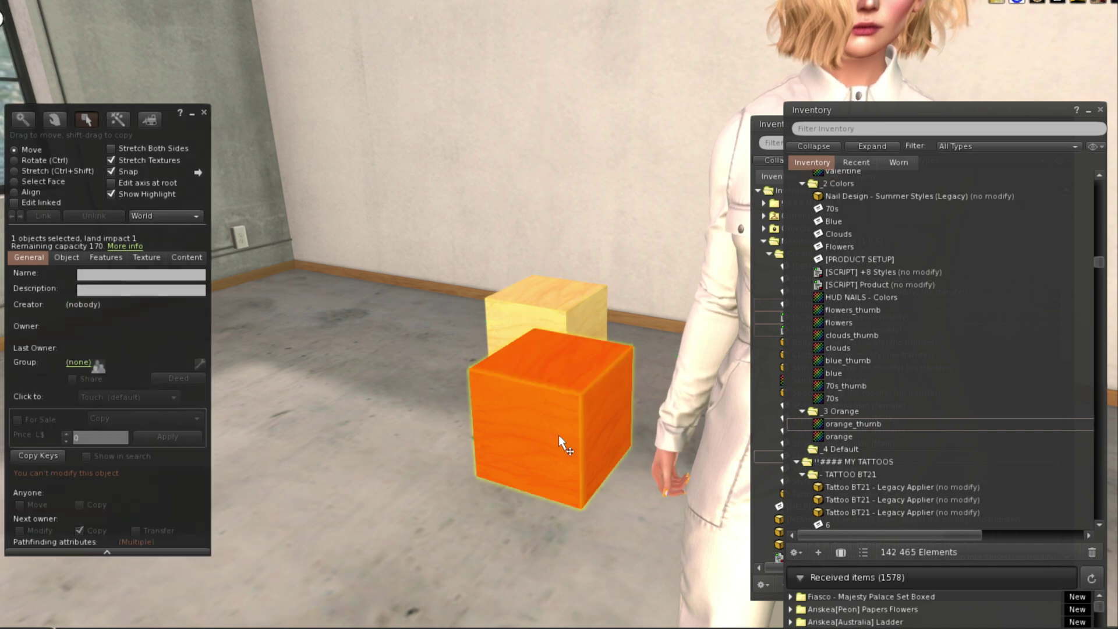
pyautogui.keyDown('shift'); pyautogui.click(527, 309); pyautogui.keyUp('shift')
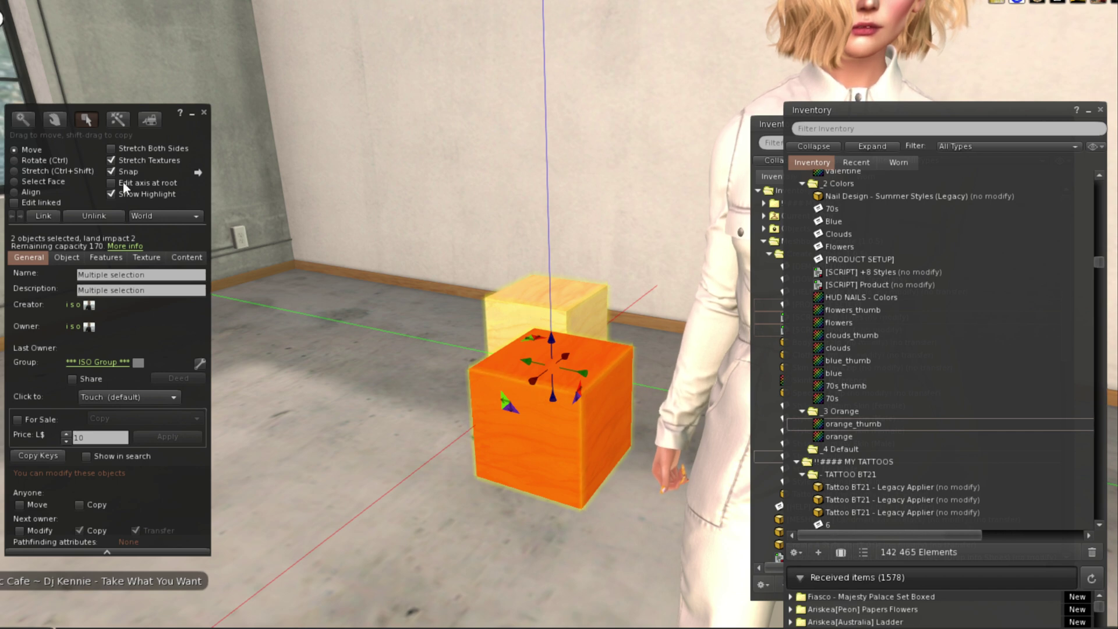
pyautogui.click(35, 216)
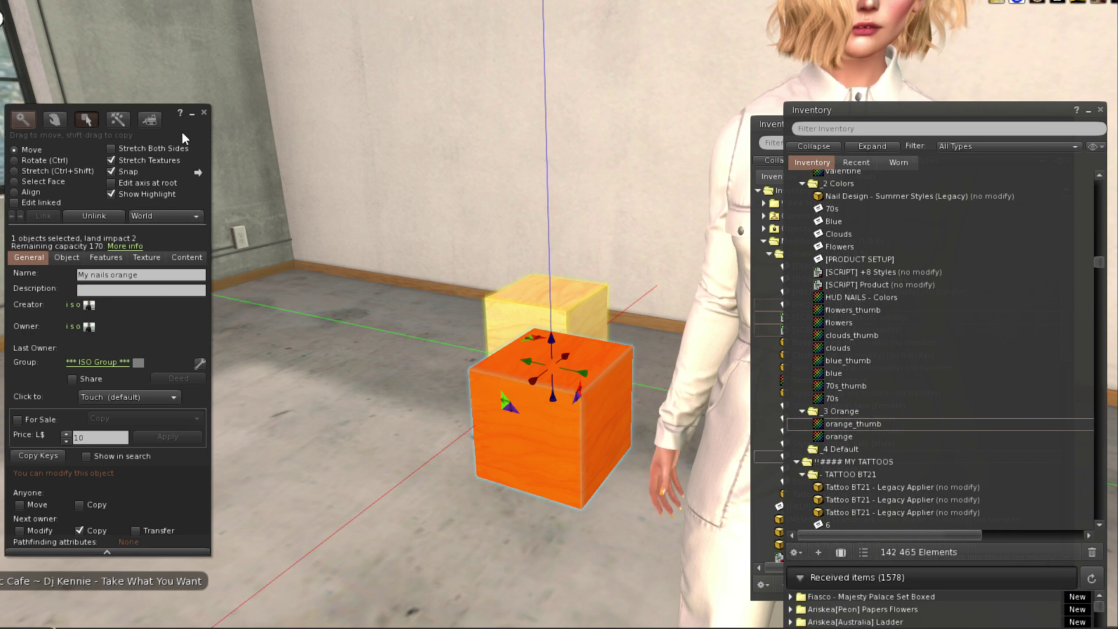
pyautogui.click(203, 112)
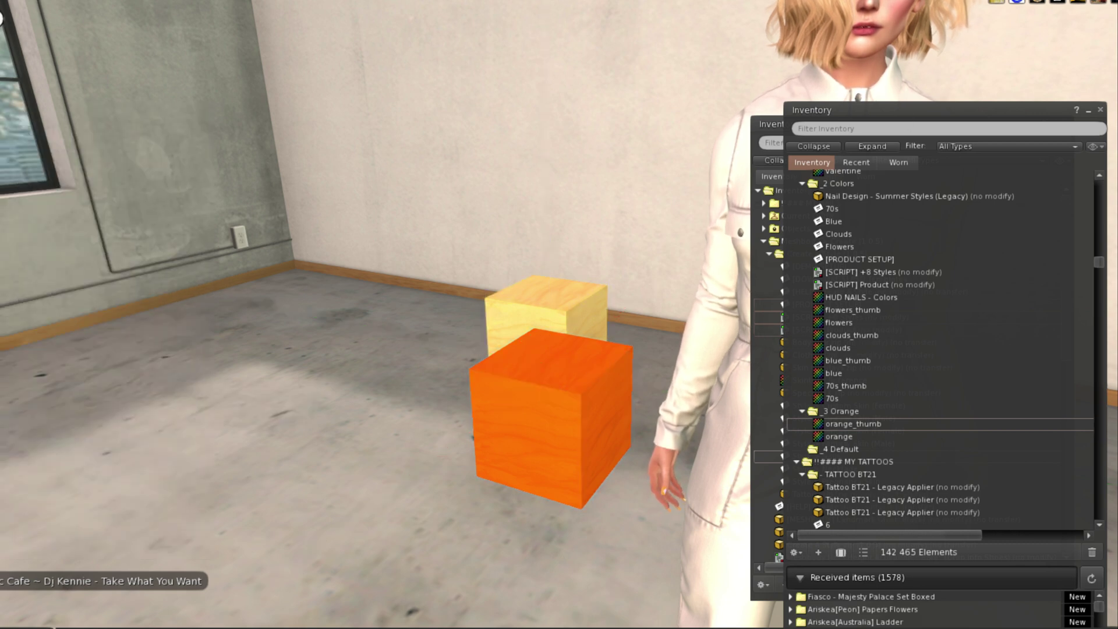
# - Copy [PRODUCT SETUP], [SCRIPT] +8 Styles, [SCRIPT] Product and Style > Nails from the Create A Style (1.0.5) folder into the _3 Orange folder
pyautogui.moveTo(913, 114); pyautogui.dragTo(421, 51)
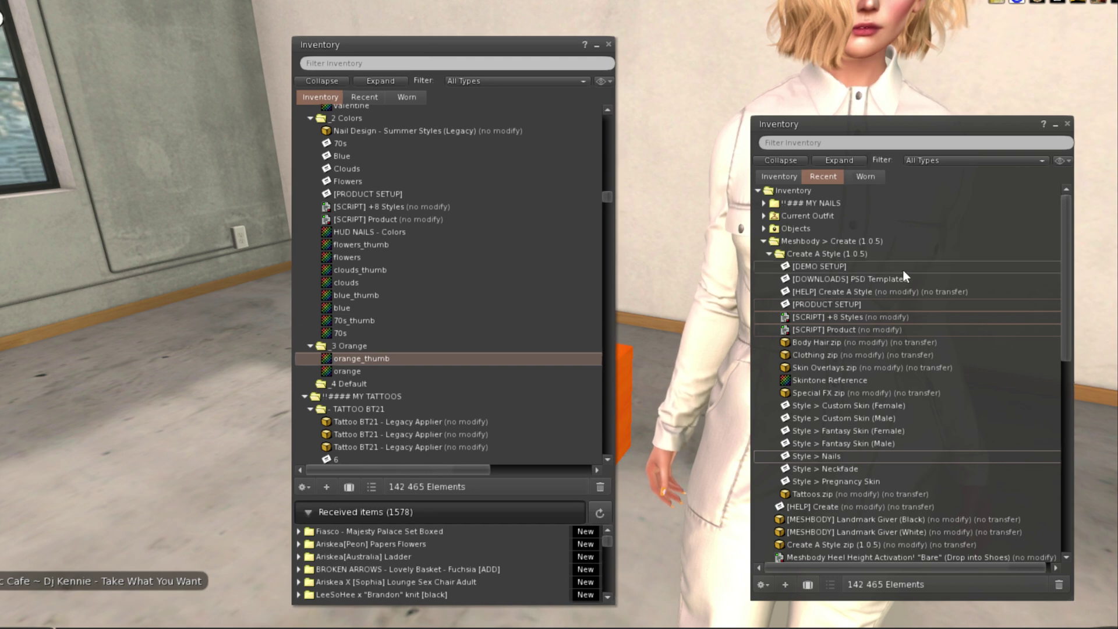
pyautogui.click(824, 456)
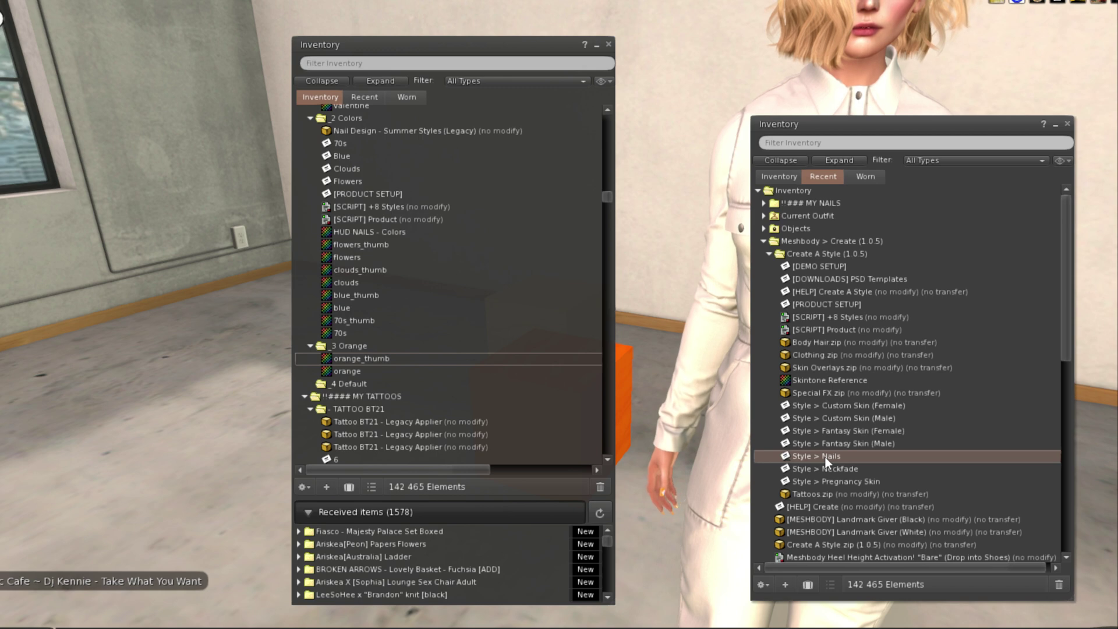
pyautogui.keyDown('ctrl'); pyautogui.click(798, 330); pyautogui.keyUp('ctrl')
pyautogui.keyDown('ctrl'); pyautogui.click(807, 316); pyautogui.keyUp('ctrl')
pyautogui.keyDown('ctrl'); pyautogui.click(827, 303); pyautogui.keyUp('ctrl')
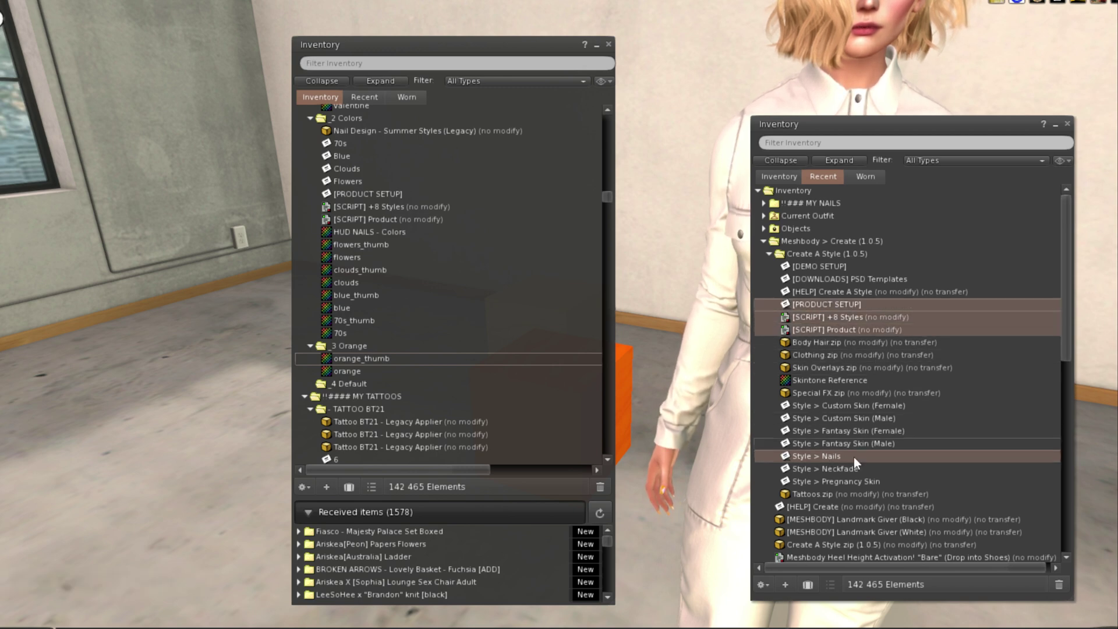
pyautogui.rightClick(834, 310)
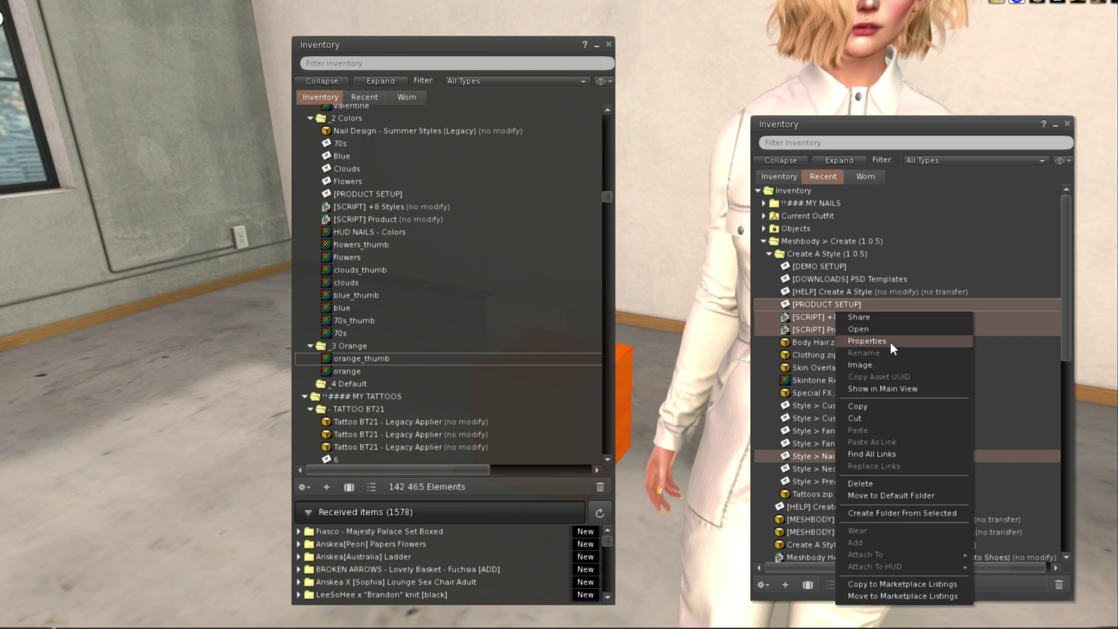
pyautogui.click(865, 407)
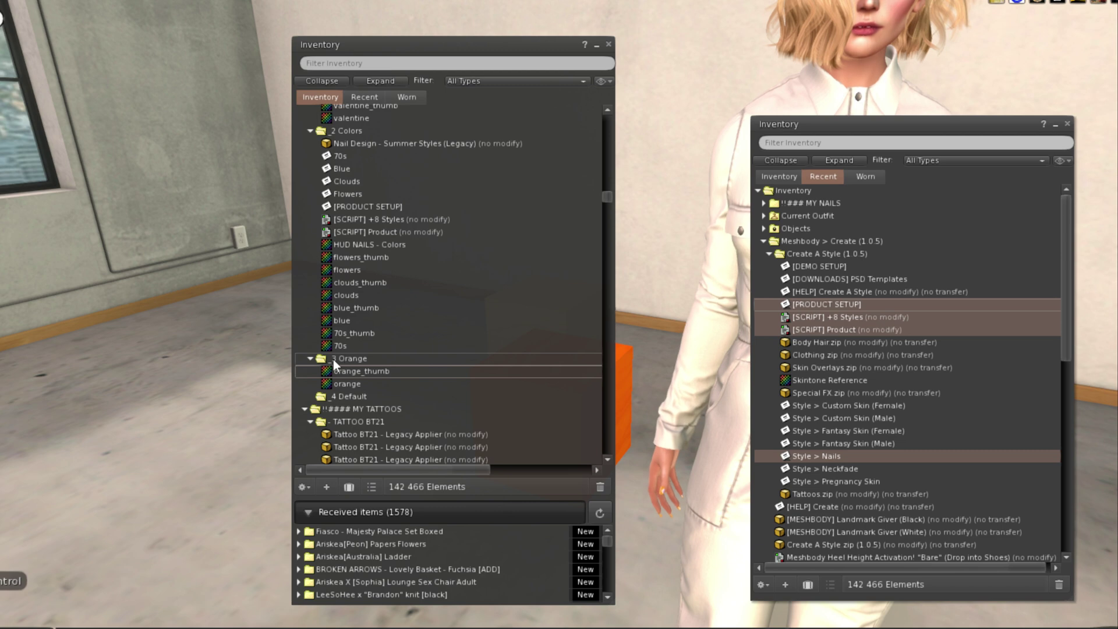
pyautogui.rightClick(333, 359)
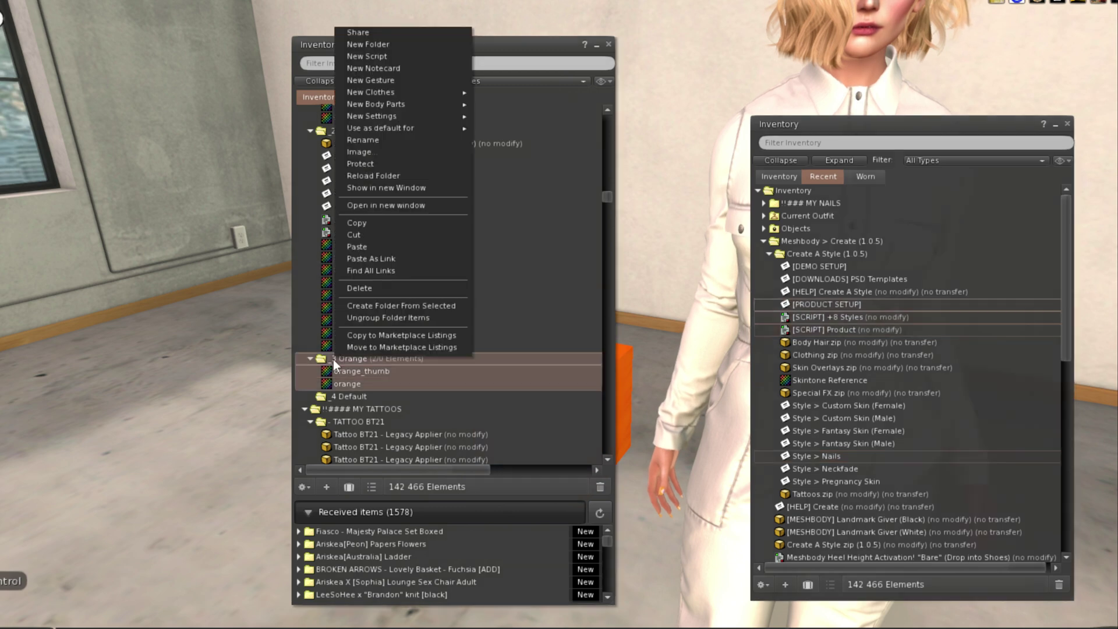
pyautogui.click(357, 246)
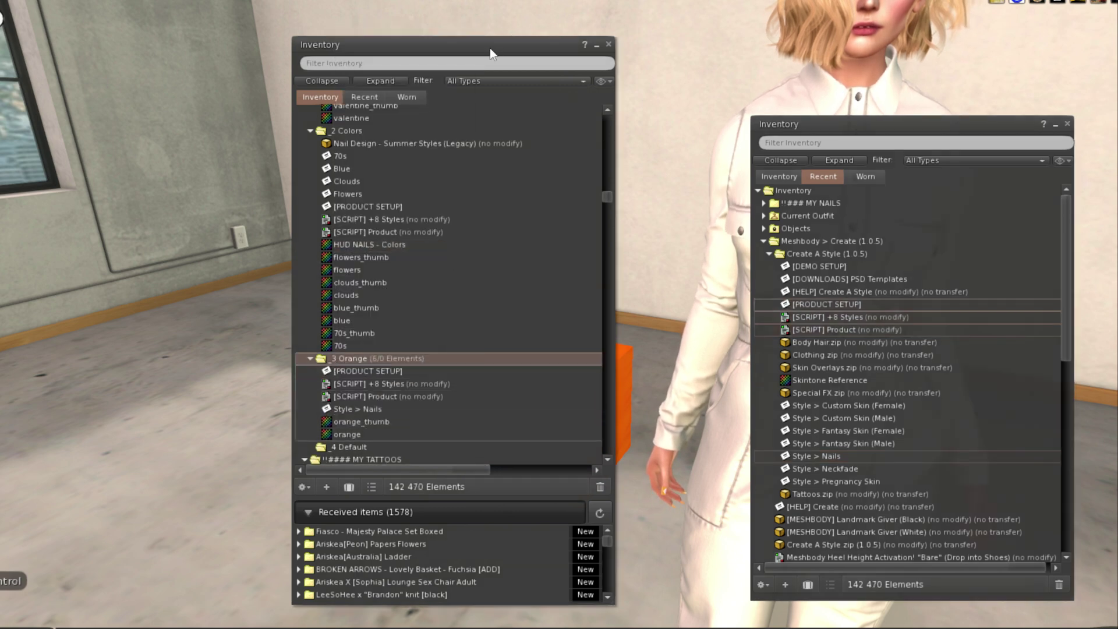
# - Open the [PRODUCT SETUP] notecard in the _3 Orange folder and enter My Nails Orange as the product name
pyautogui.moveTo(491, 50); pyautogui.dragTo(939, 53)
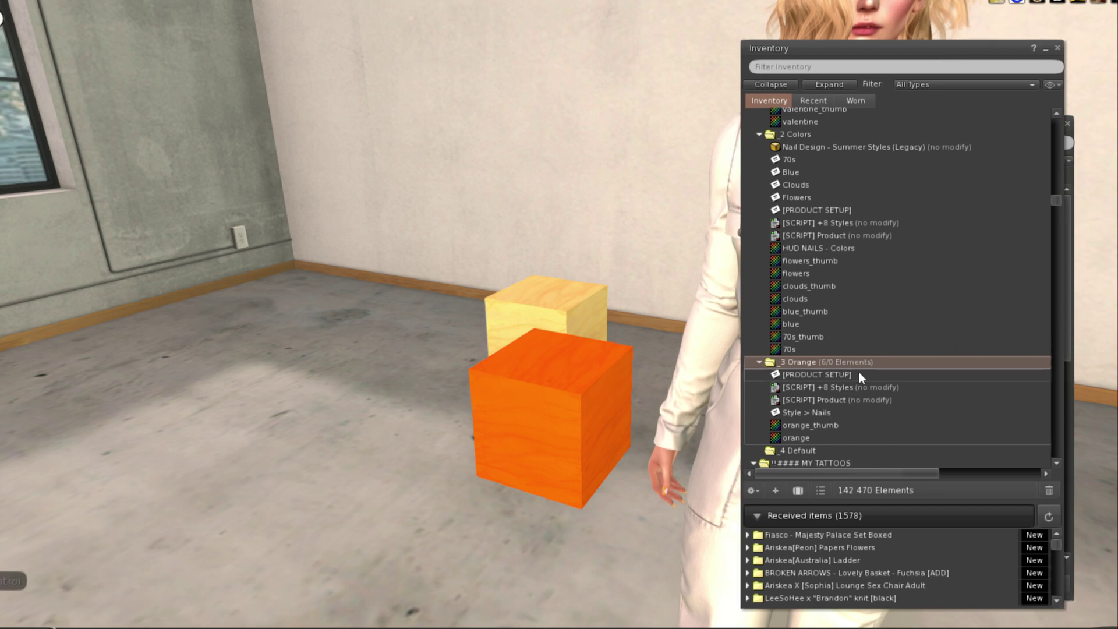
pyautogui.click(808, 375)
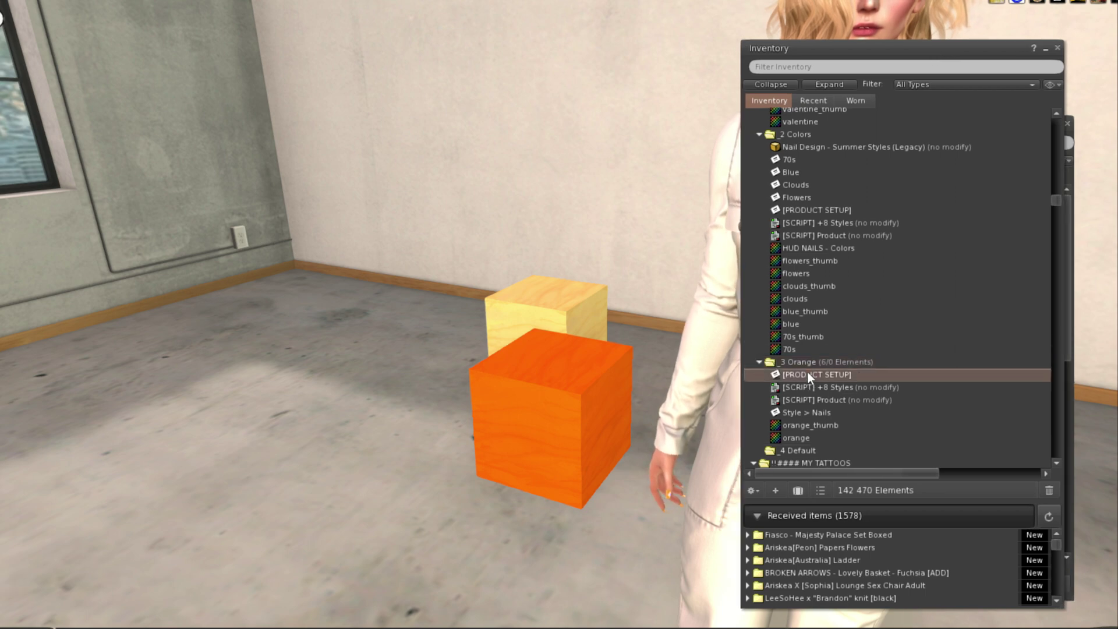
pyautogui.doubleClick(808, 374)
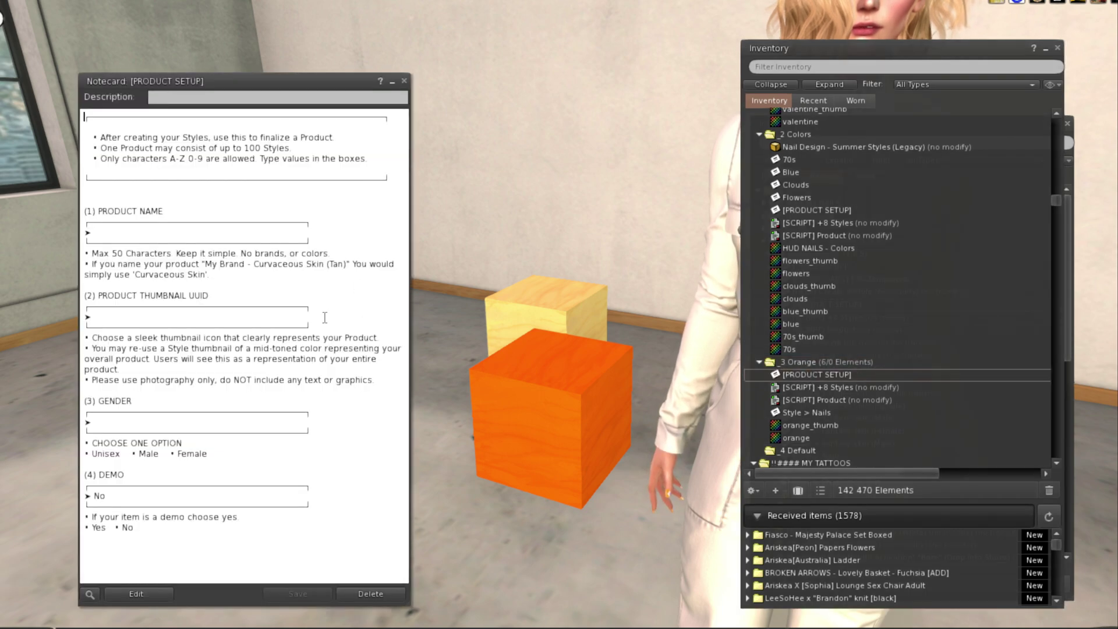
pyautogui.click(103, 234)
pyautogui.write('My Nai')
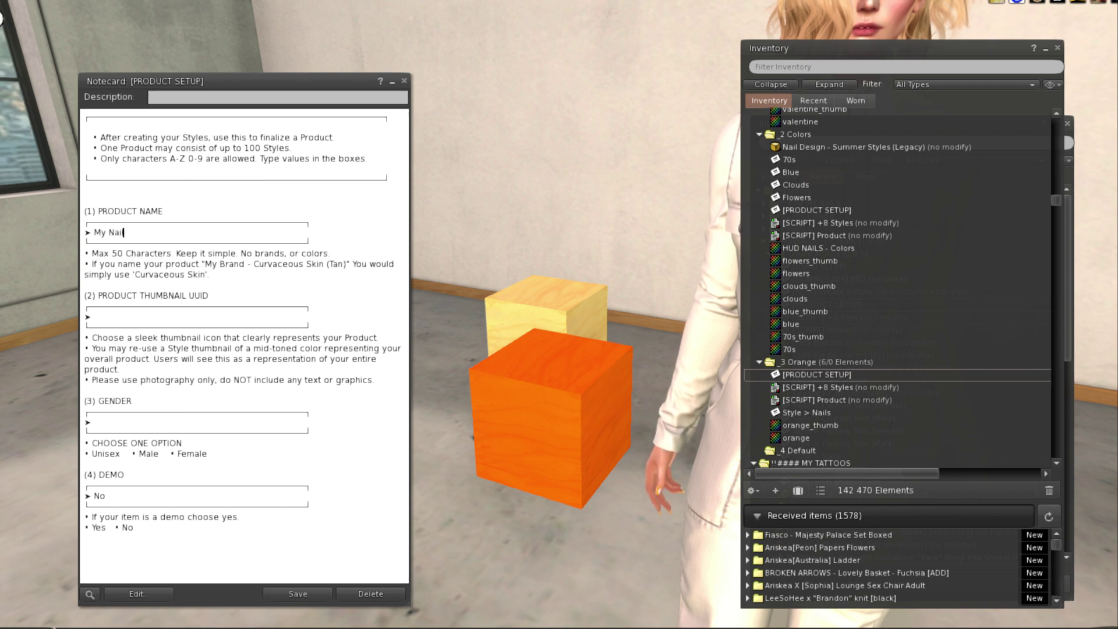
pyautogui.write('ls Ora')
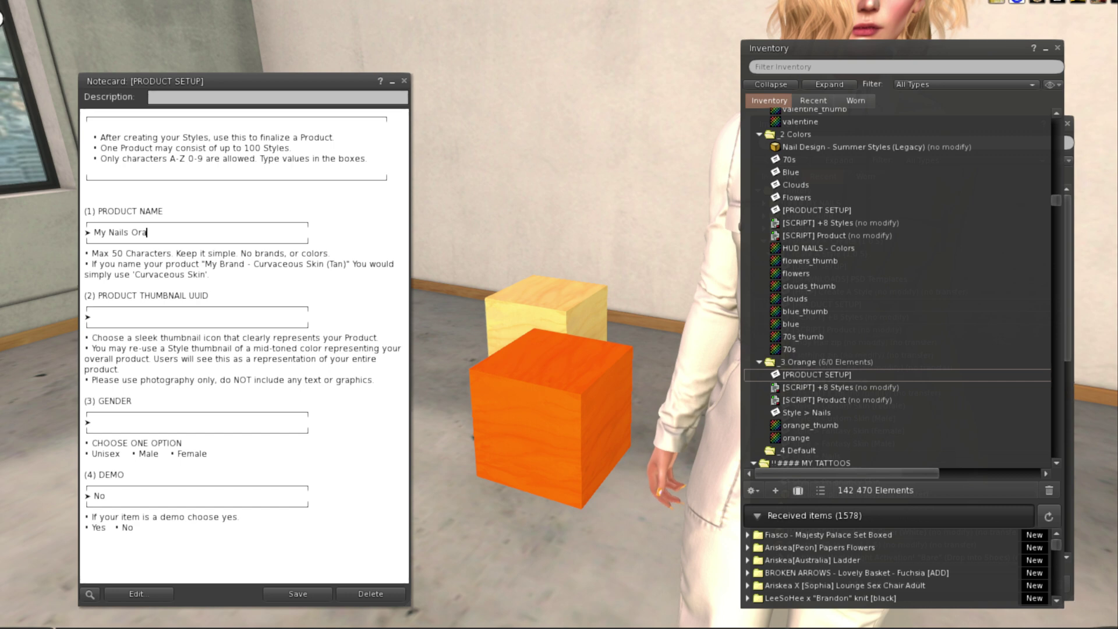
pyautogui.write('nge')
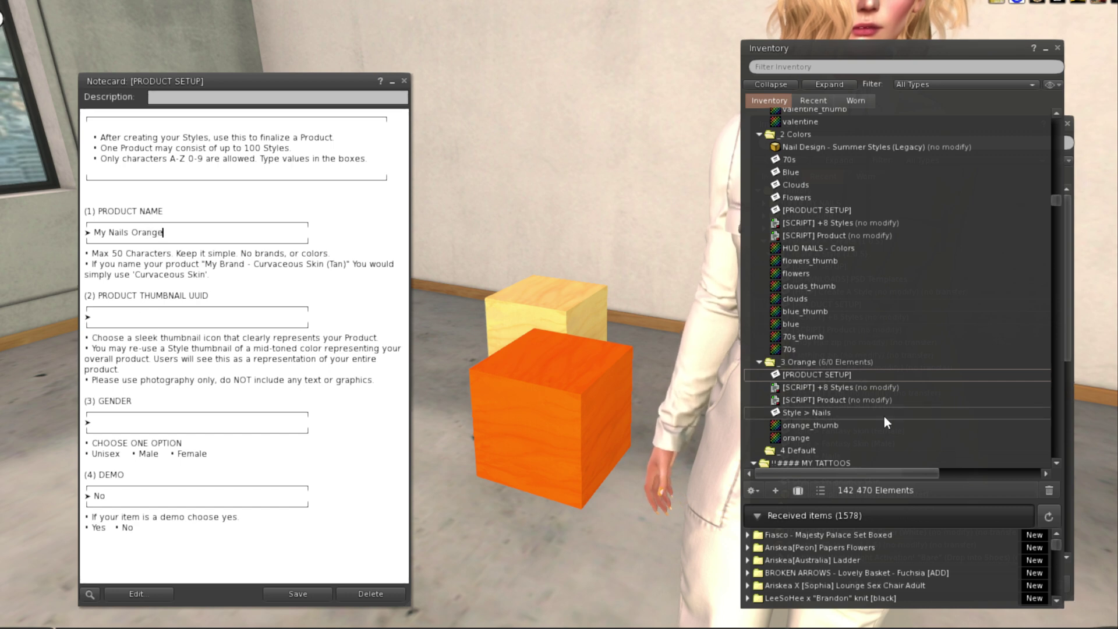
# - Fill in the notecard's product thumbnail UUID with the asset UUID of the orange_thumb texture
pyautogui.scroll(-2, 829, 387)
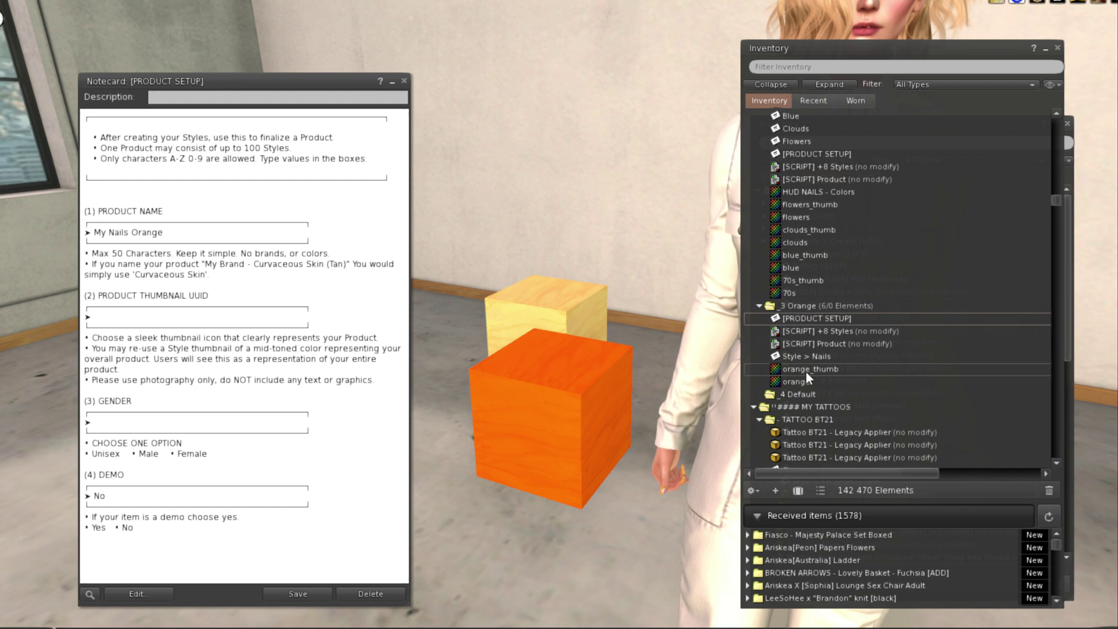
pyautogui.rightClick(806, 370)
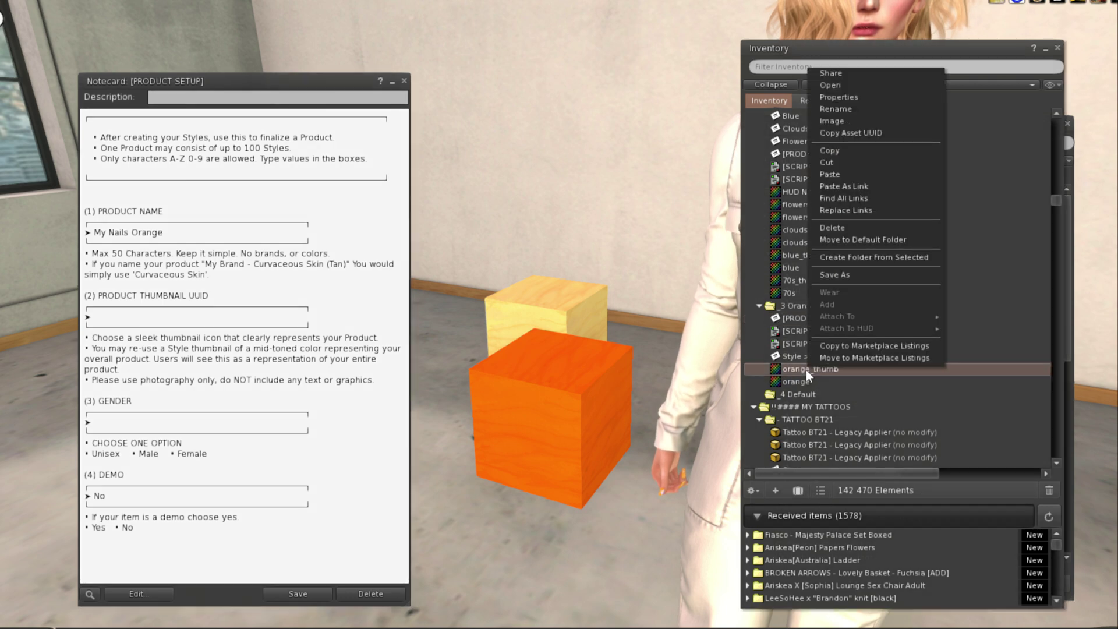
pyautogui.click(878, 133)
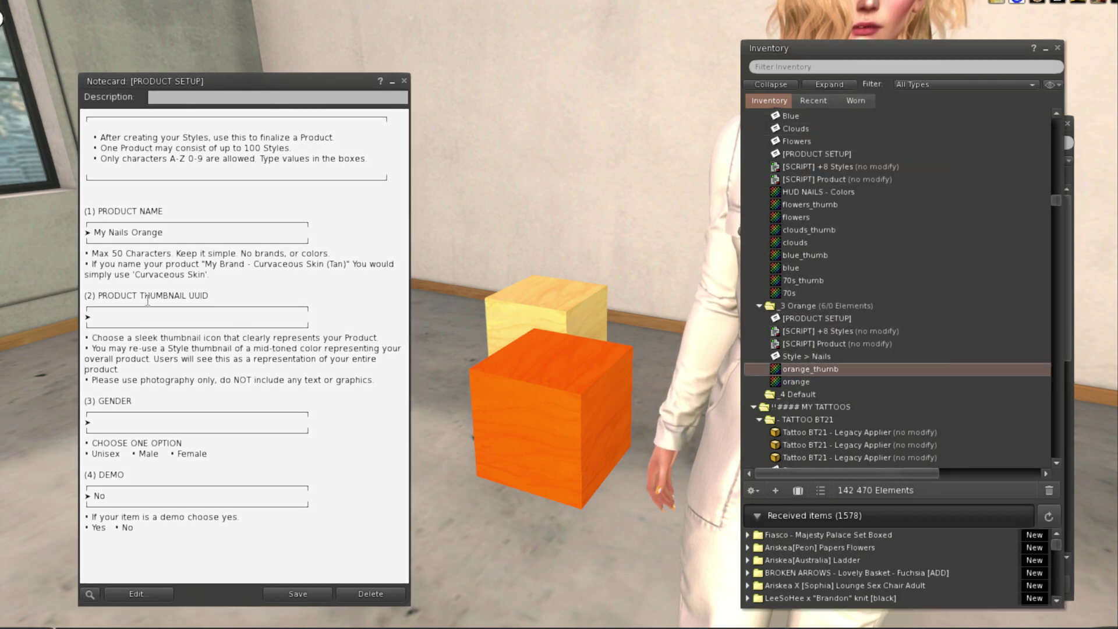
pyautogui.click(99, 316)
pyautogui.hotkey('ctrl', 'v')
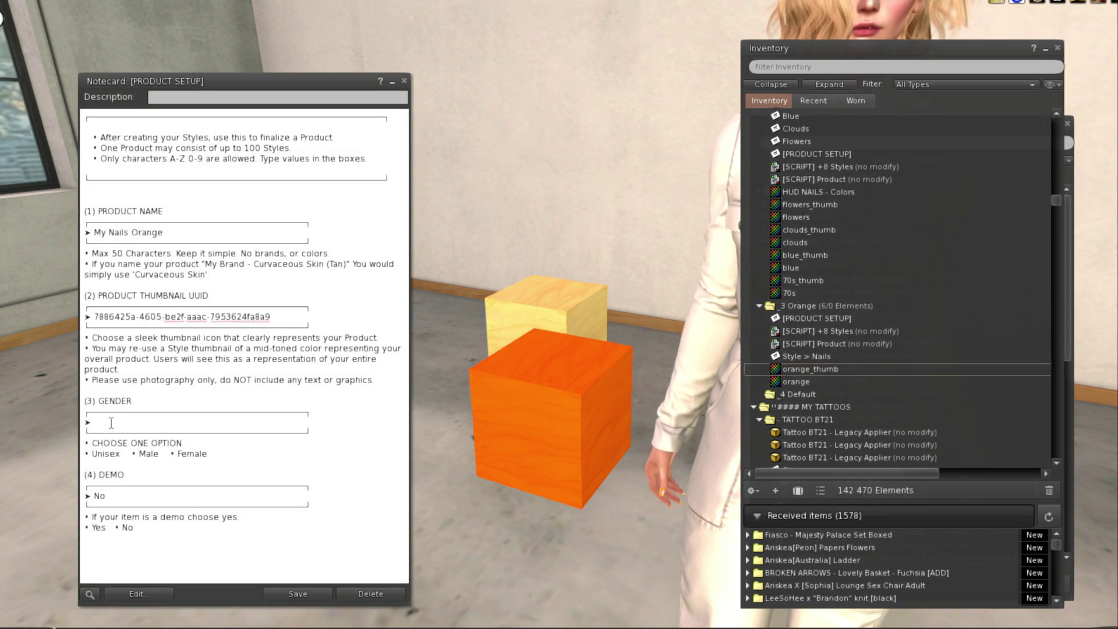
# - Set the product's gender to Unisex, then save and close the product setup notecard
pyautogui.write('Uni')
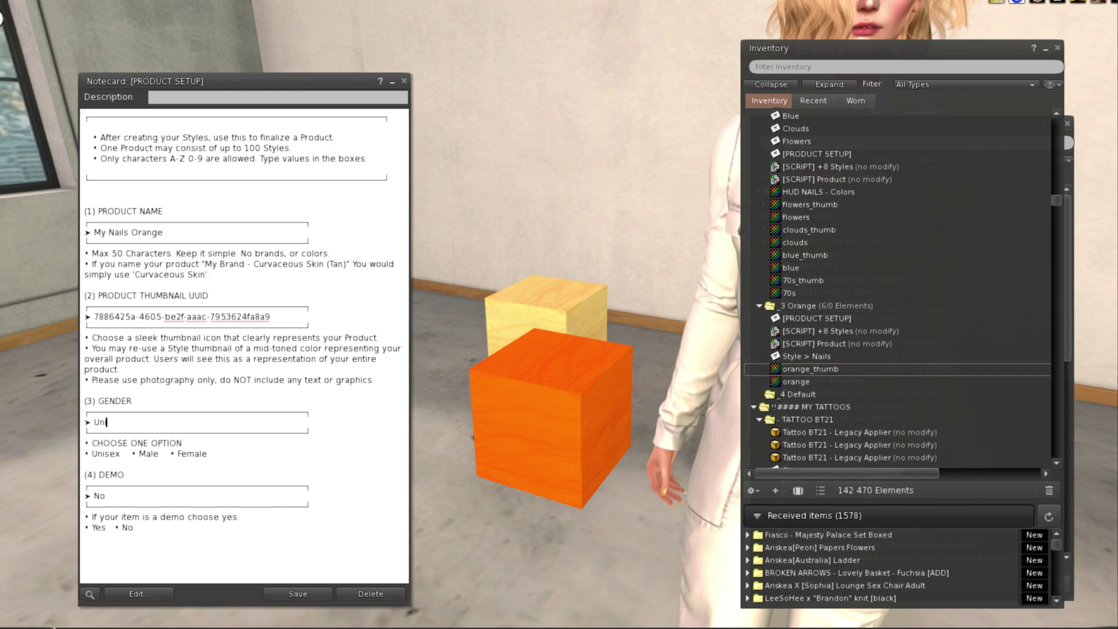
pyautogui.write('sex')
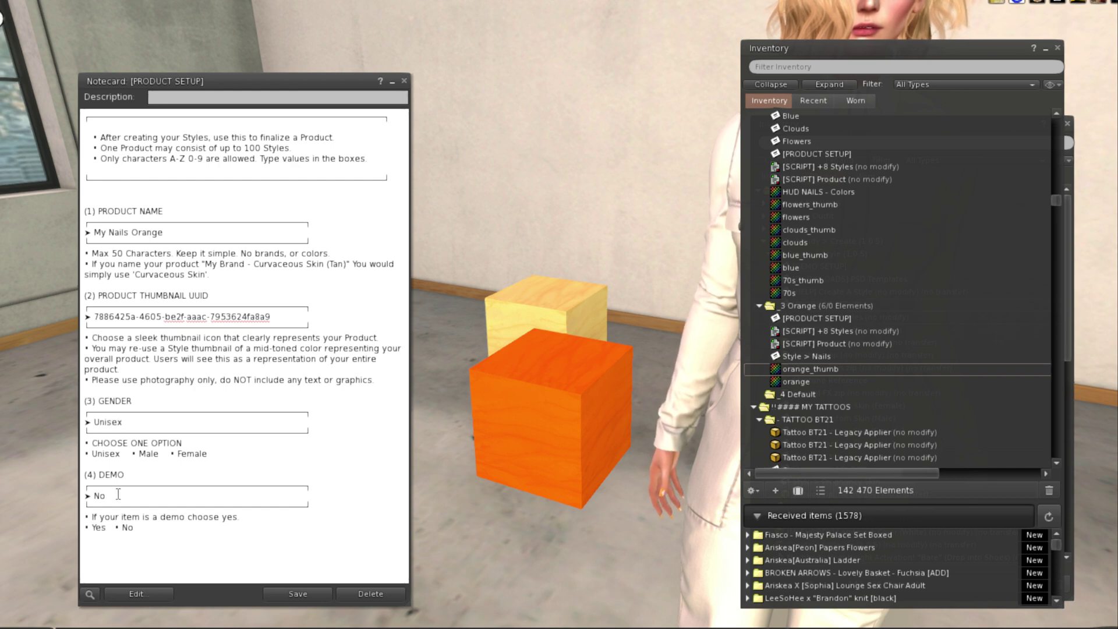
pyautogui.click(297, 595)
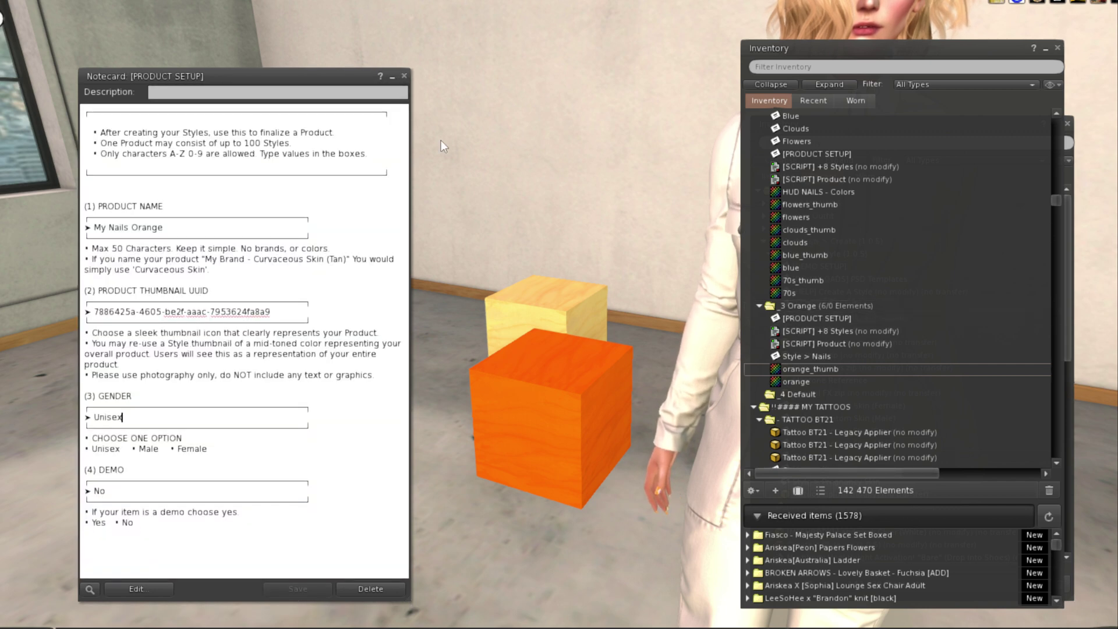
pyautogui.click(404, 75)
# - Open the Style > Nails notecard in the _3 Orange folder and enter Orange as the style name
pyautogui.doubleClick(807, 356)
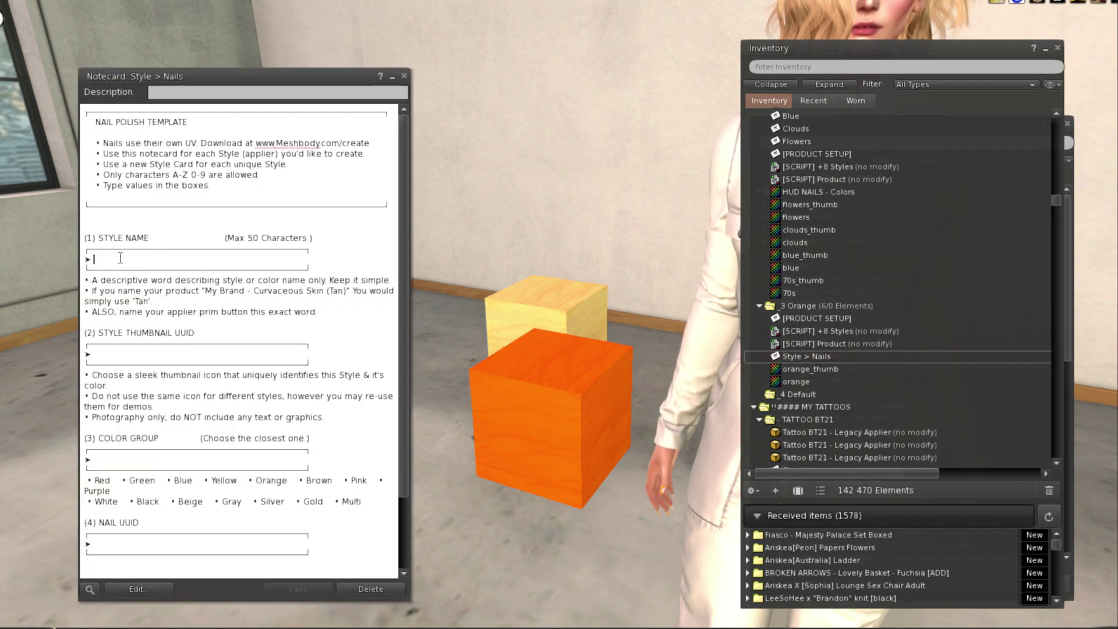
pyautogui.click(120, 258)
pyautogui.write('Orange')
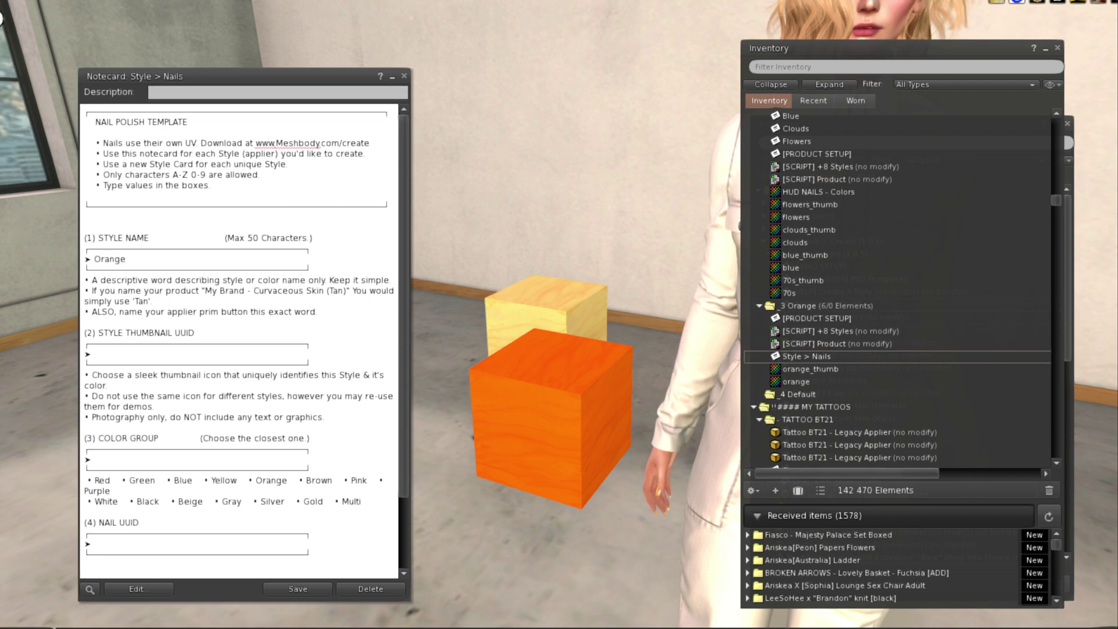
# - Fill in the style thumbnail UUID with the asset UUID of orange_thumb and set the color group to Orange
pyautogui.rightClick(838, 368)
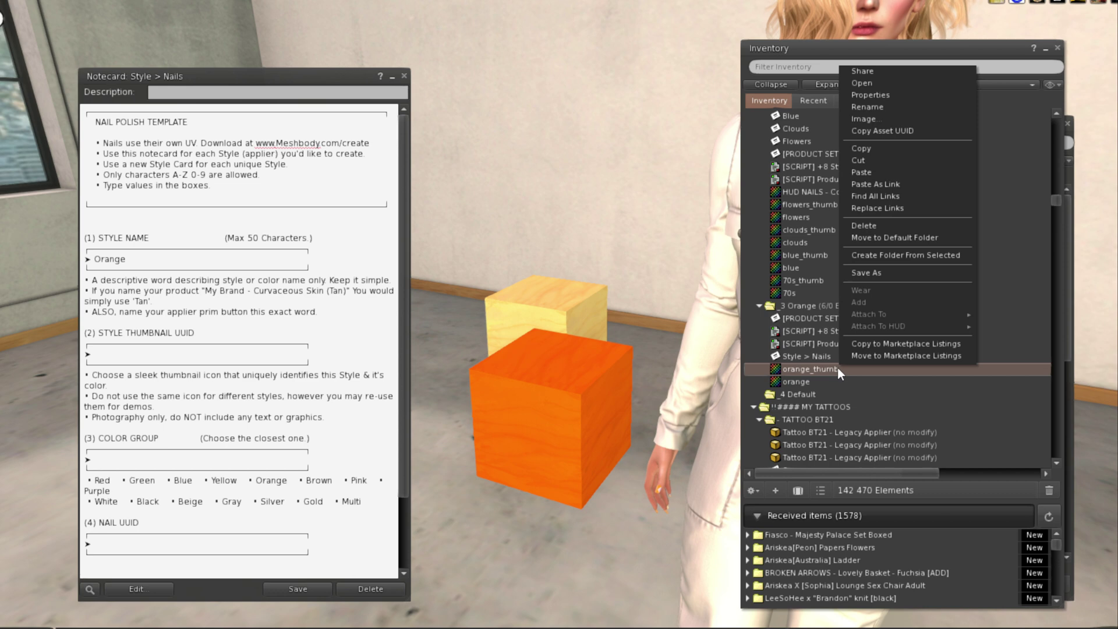
pyautogui.click(906, 131)
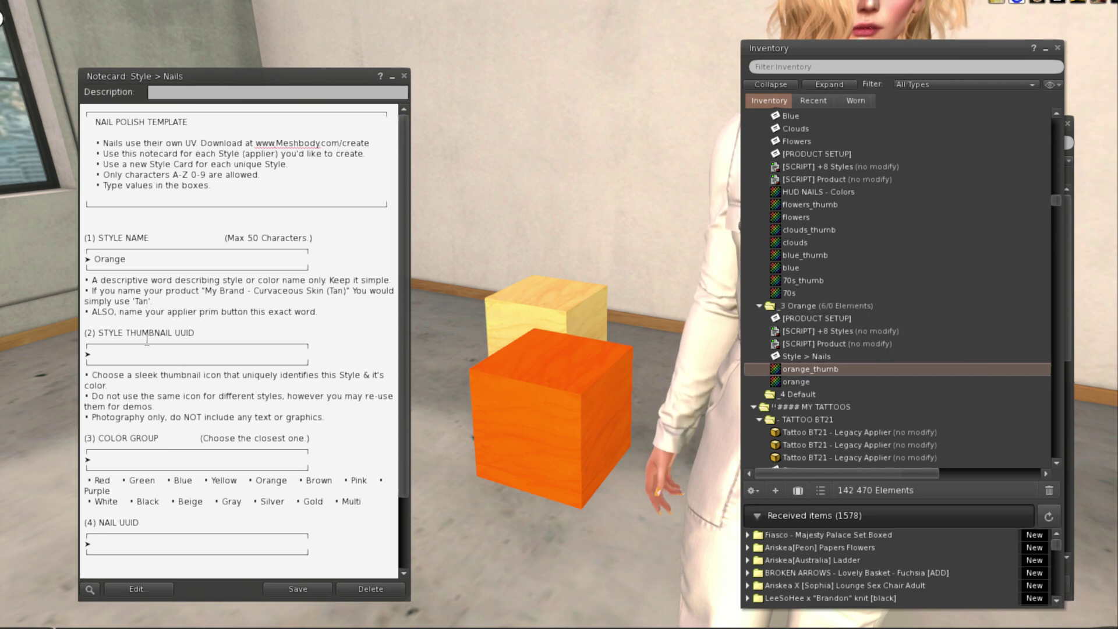
pyautogui.click(122, 354)
pyautogui.hotkey('ctrl', 'v')
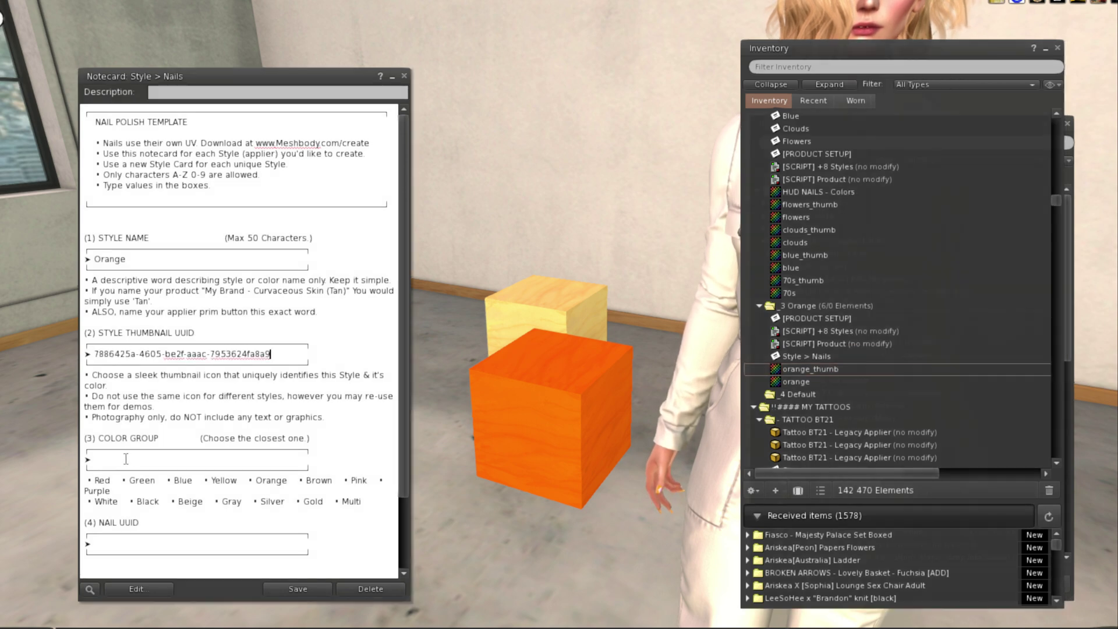
pyautogui.write('Orange')
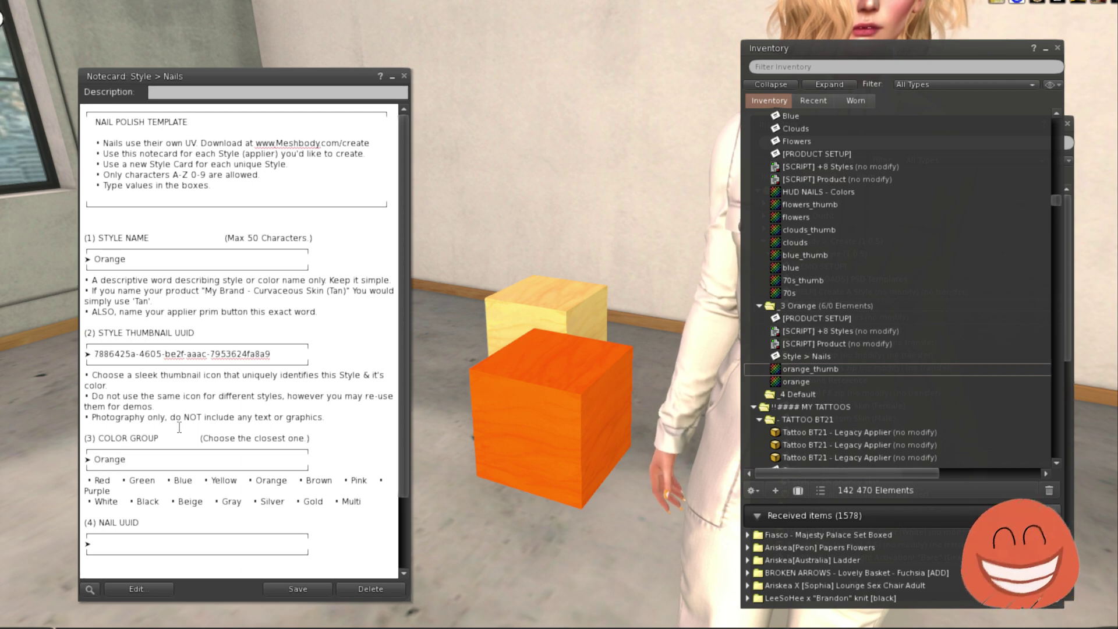
# - Fill in the nail UUID with the asset UUID of the orange texture, then save and close the style notecard
pyautogui.rightClick(804, 381)
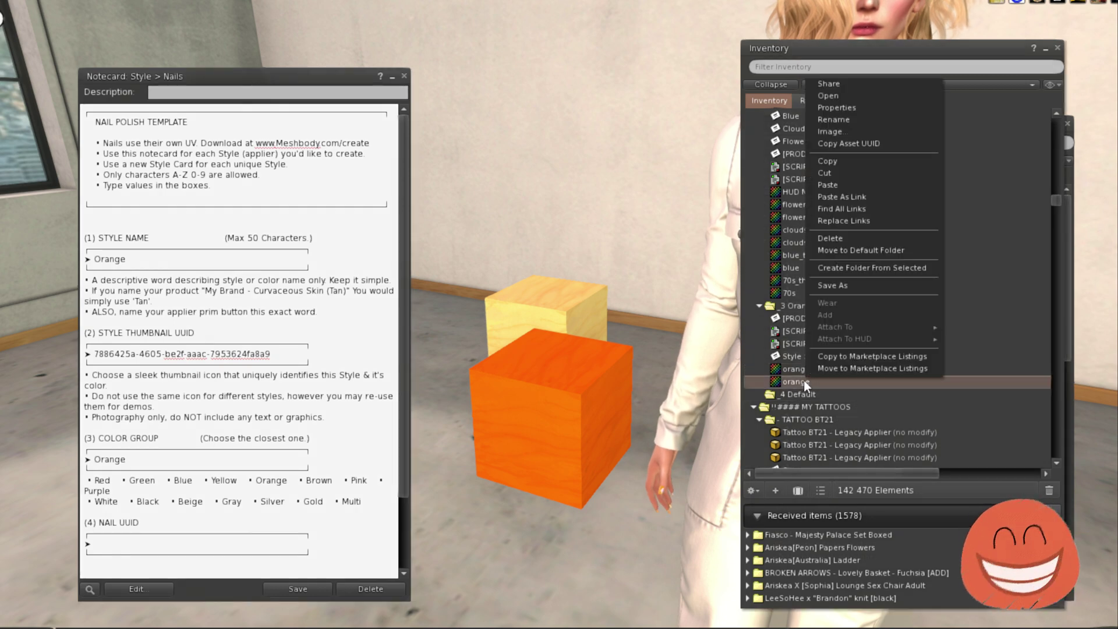
pyautogui.click(880, 142)
pyautogui.click(139, 543)
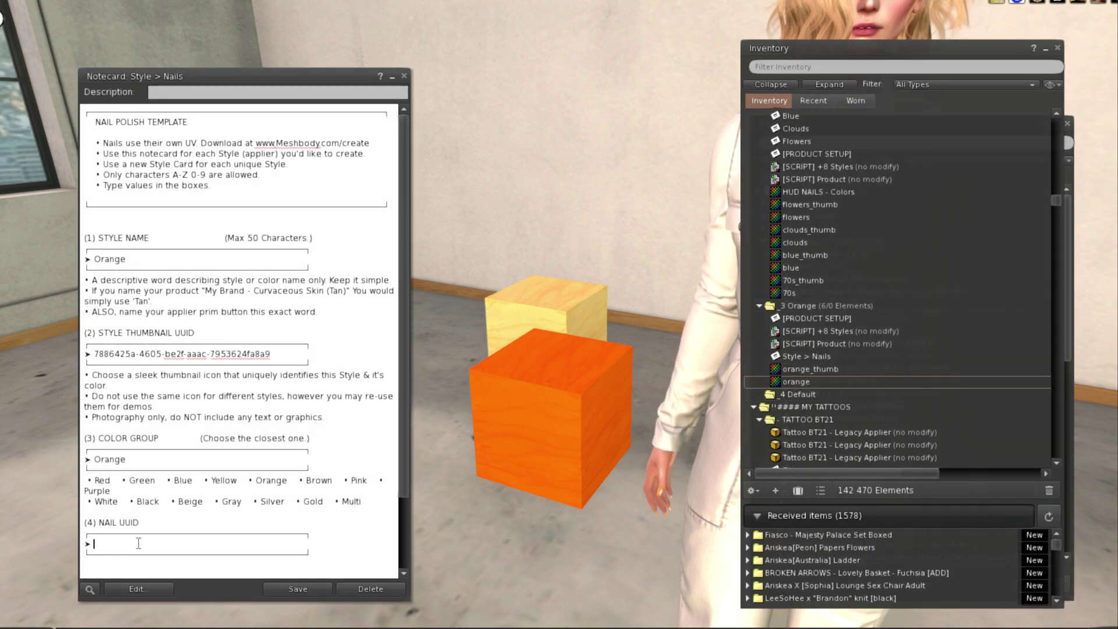
pyautogui.hotkey('ctrl', 'v')
pyautogui.click(303, 590)
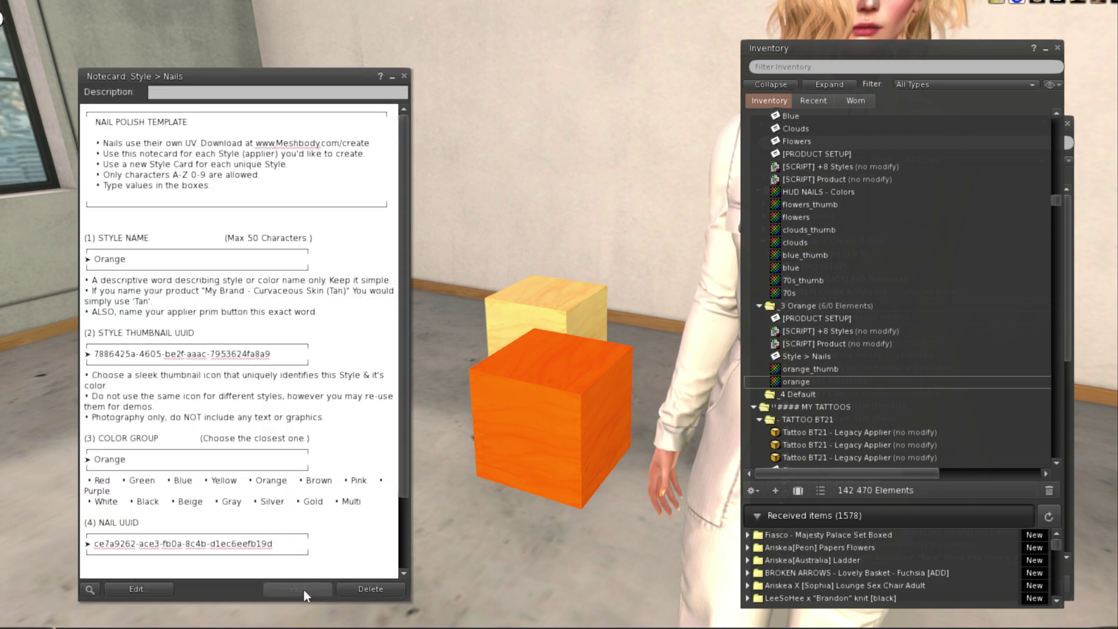
pyautogui.click(405, 76)
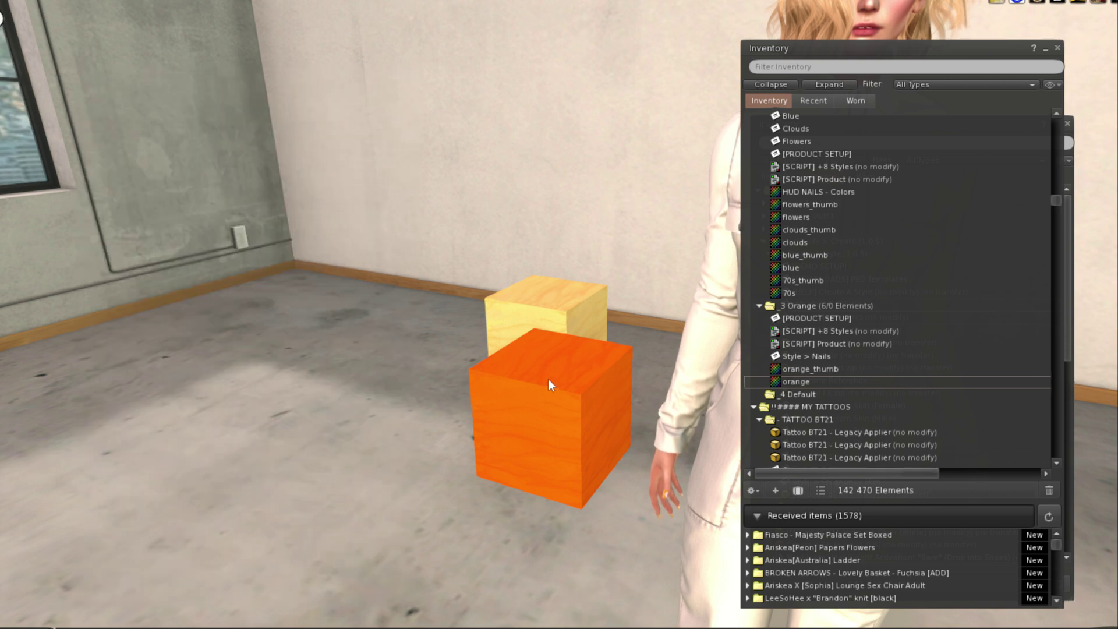
# - Copy the _3 Orange folder's two notecards and two scripts into the orange box's contents, then check the configuration messages in local chat
pyautogui.rightClick(523, 373)
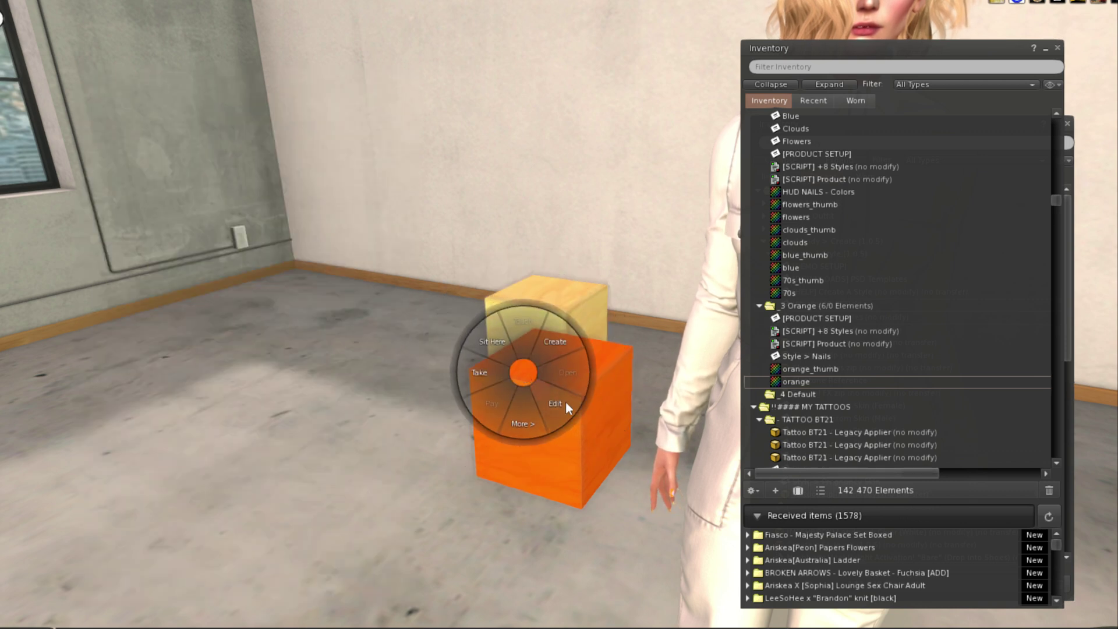
pyautogui.click(557, 404)
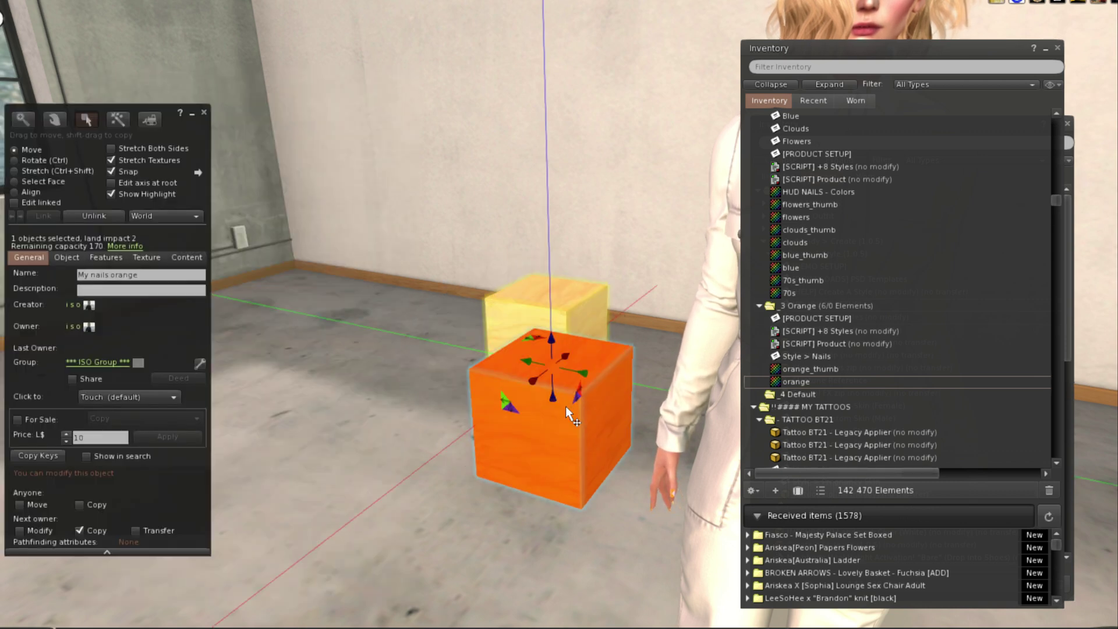
pyautogui.click(185, 257)
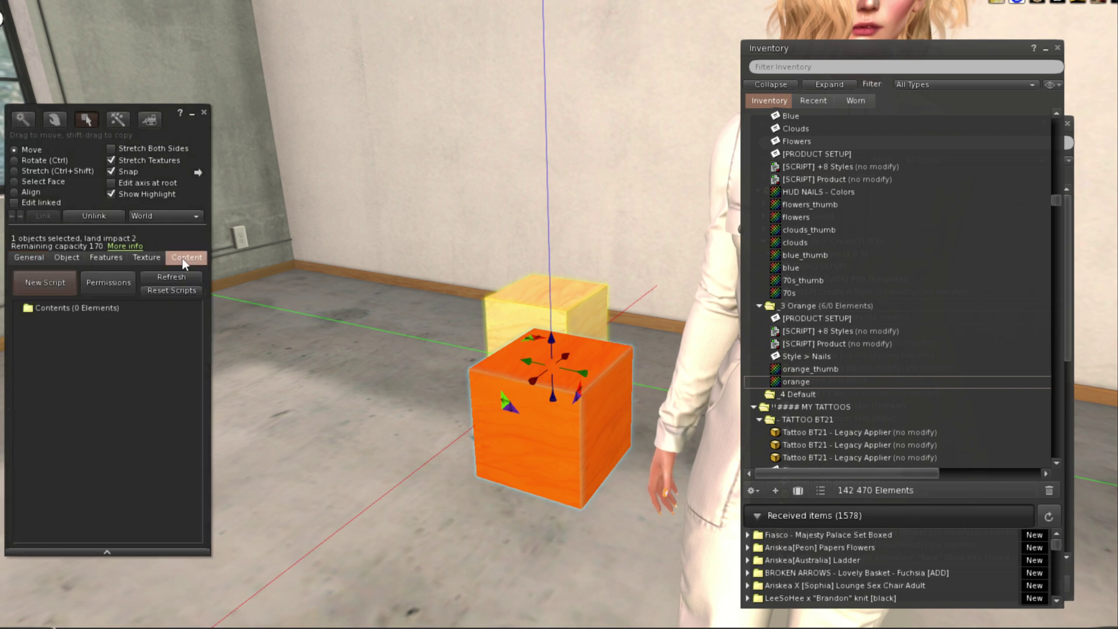
pyautogui.click(817, 319)
pyautogui.keyDown('ctrl'); pyautogui.click(813, 331); pyautogui.keyUp('ctrl')
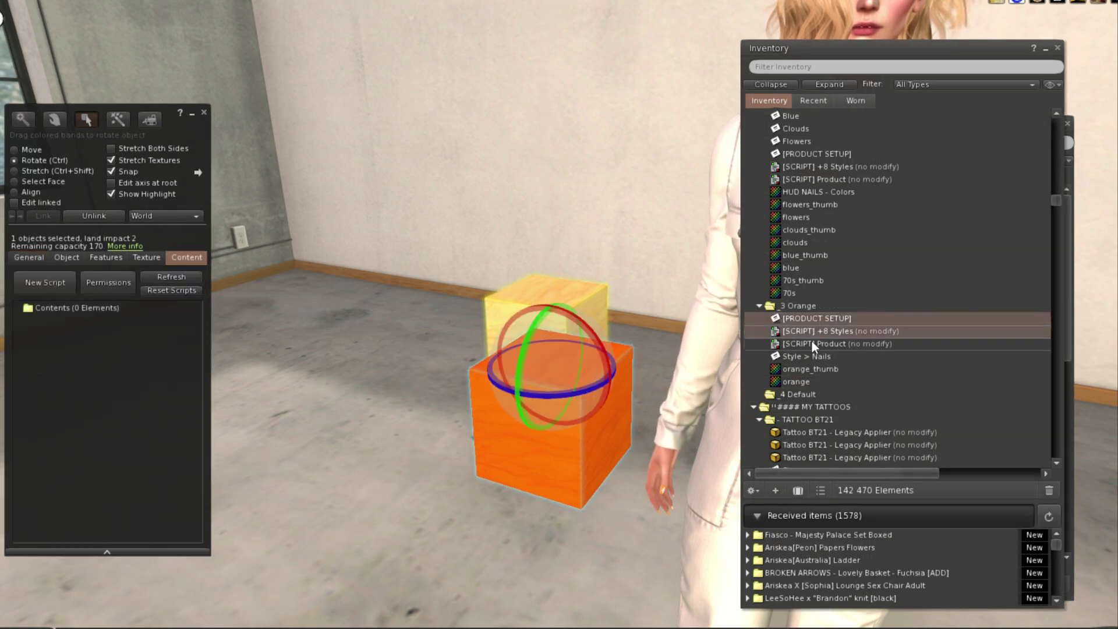
pyautogui.keyDown('ctrl'); pyautogui.click(812, 342); pyautogui.keyUp('ctrl')
pyautogui.keyDown('ctrl'); pyautogui.click(812, 356); pyautogui.keyUp('ctrl')
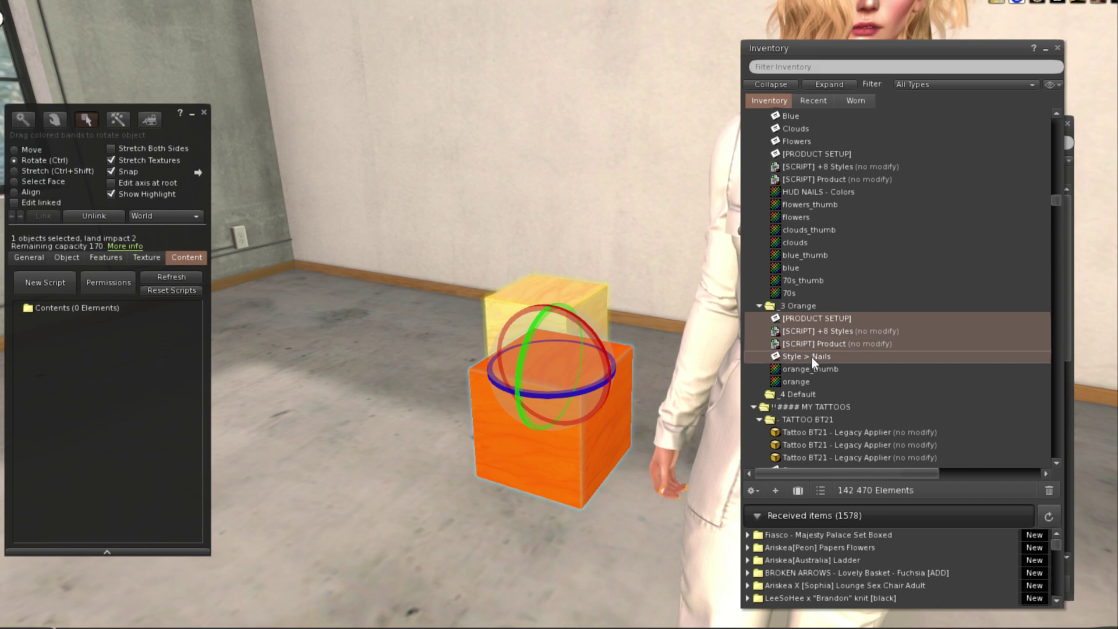
pyautogui.moveTo(810, 357); pyautogui.dragTo(142, 516)
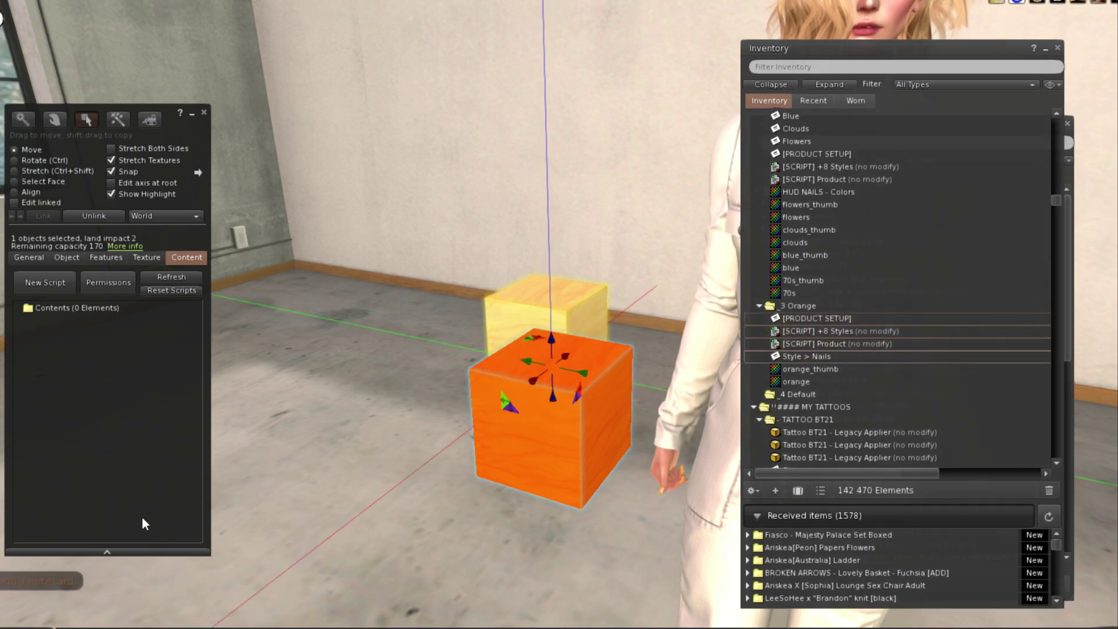
pyautogui.click(236, 619)
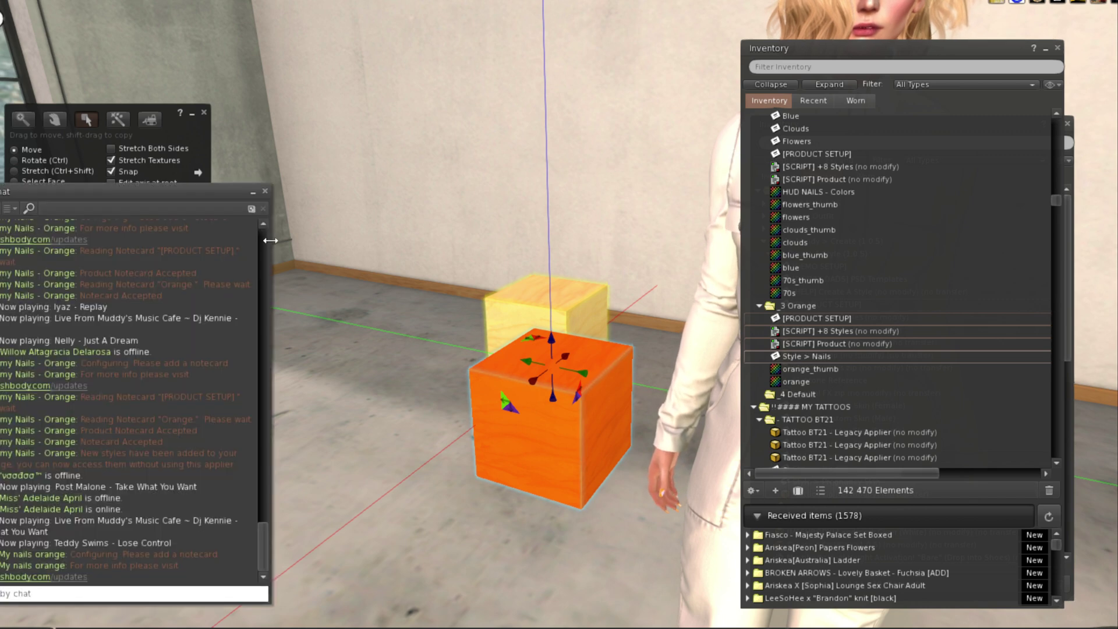
pyautogui.click(263, 193)
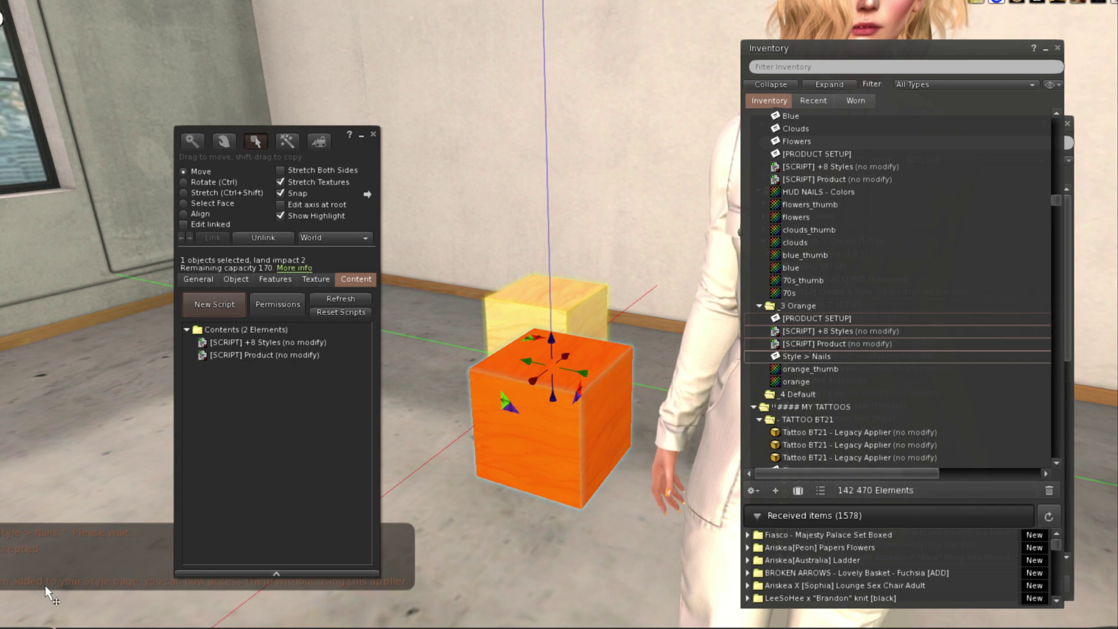
pyautogui.click(170, 627)
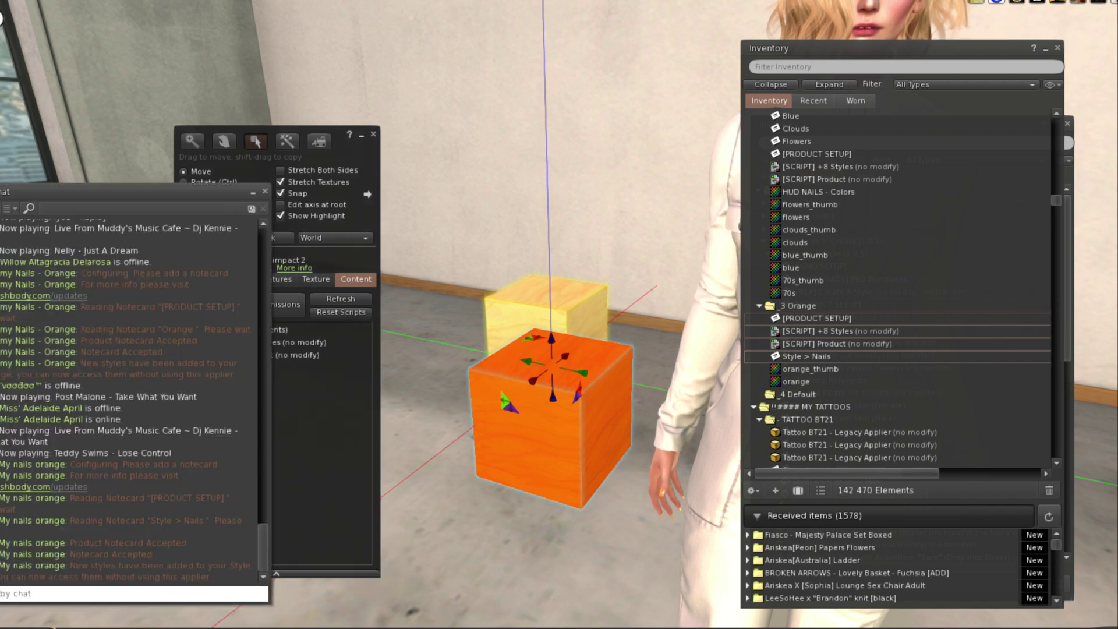
pyautogui.click(265, 191)
# - Disallow transfer for the next owner on the [SCRIPT] Product script in the box and recheck its properties
pyautogui.rightClick(260, 355)
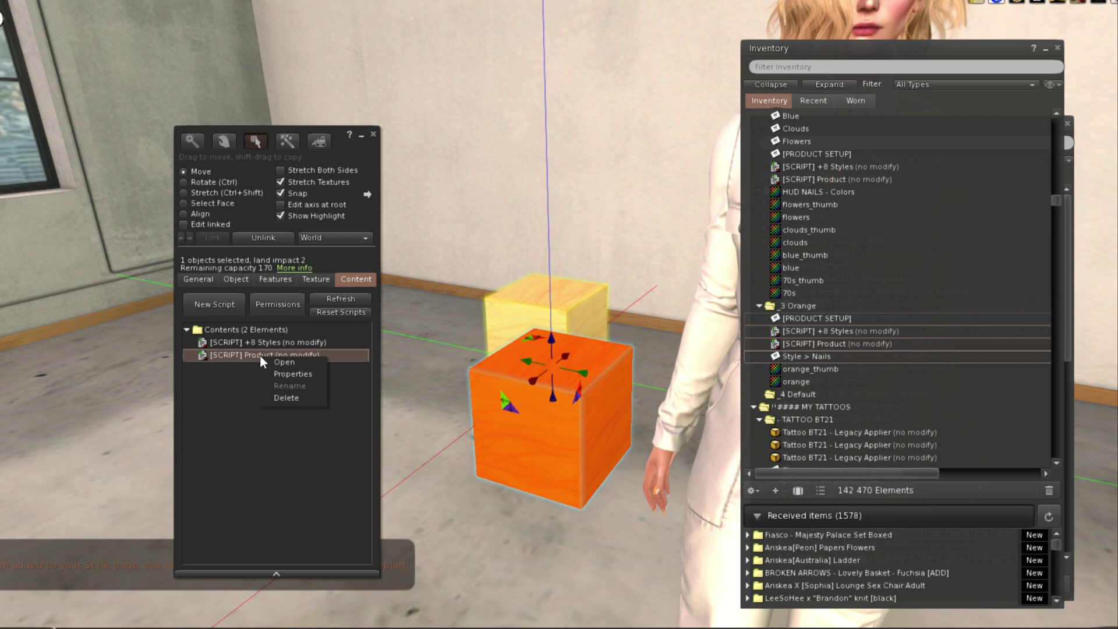
pyautogui.click(288, 375)
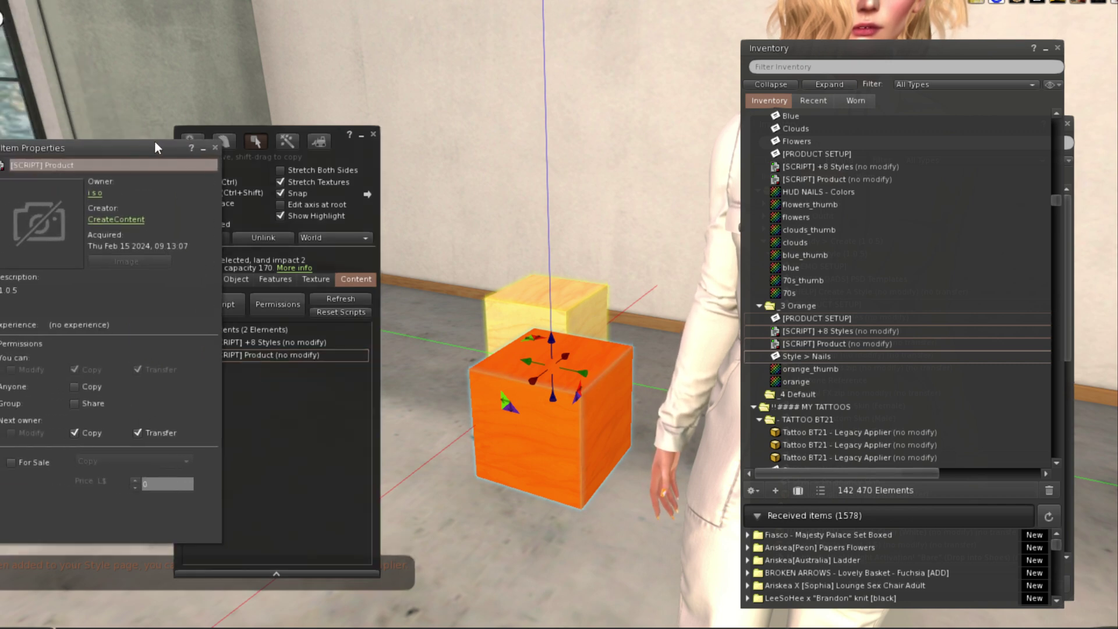
pyautogui.click(136, 432)
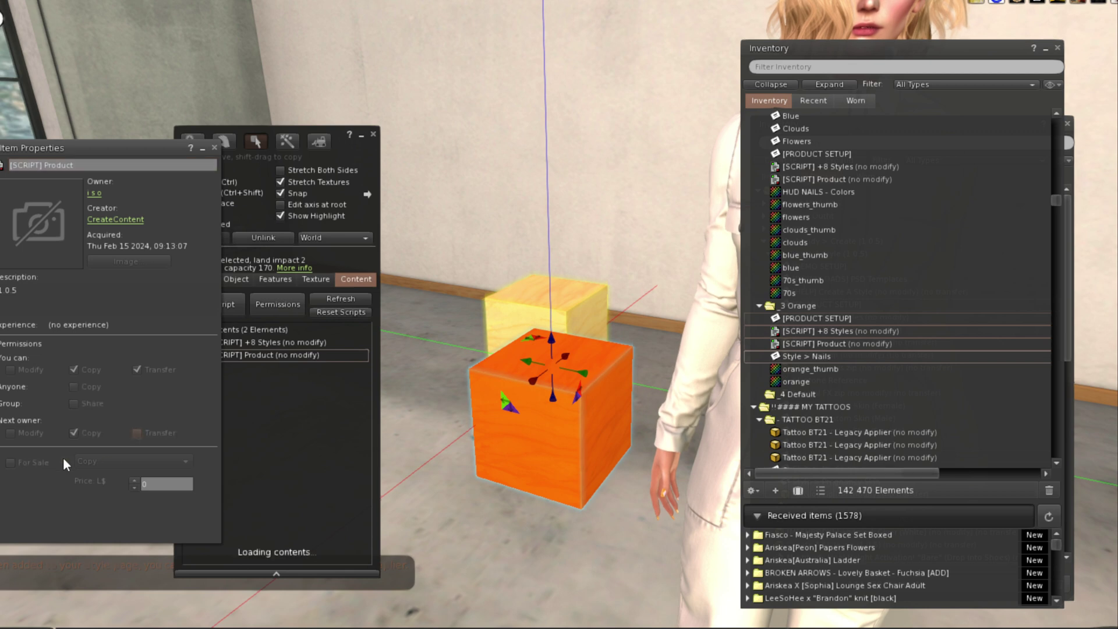
pyautogui.click(214, 149)
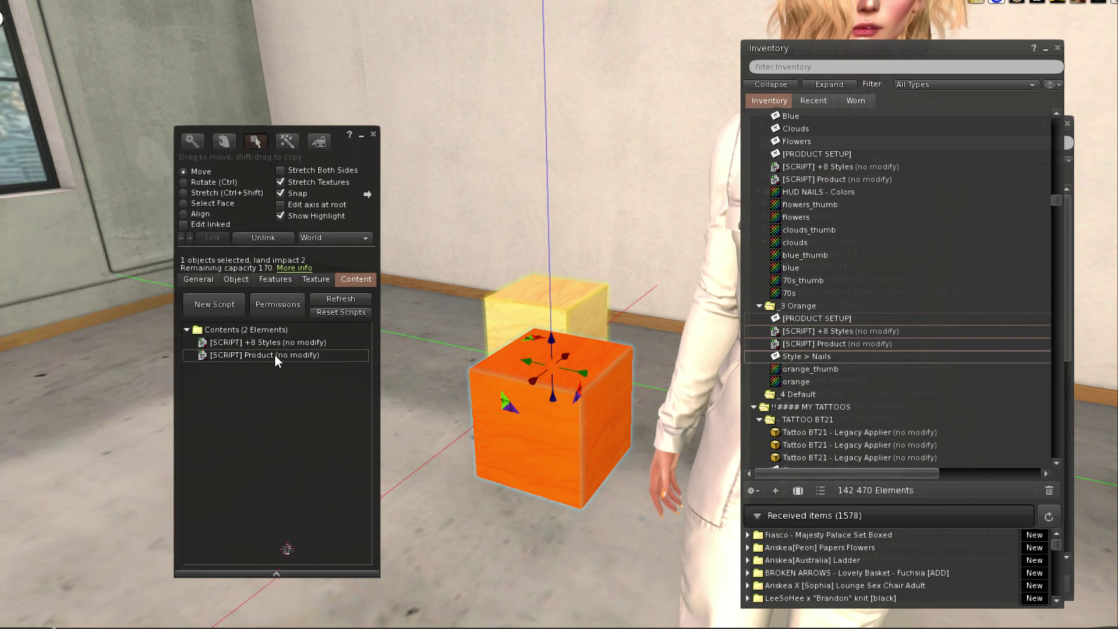
pyautogui.rightClick(264, 354)
pyautogui.click(310, 368)
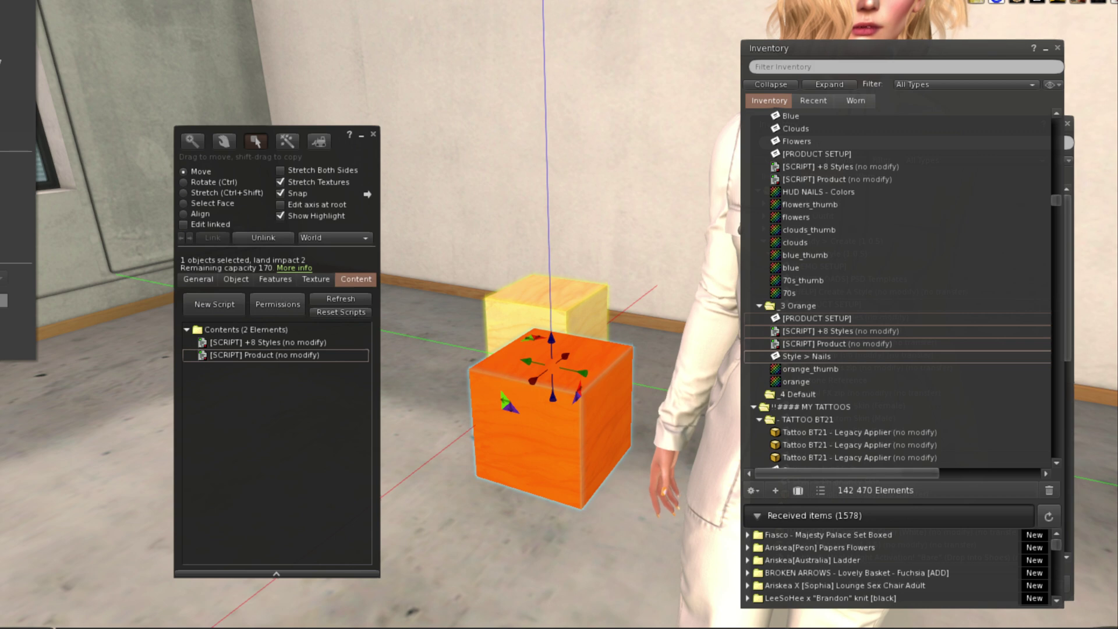
# - Disallow transfer for the next owner on the [SCRIPT] +8 Styles script and finish editing the box
pyautogui.rightClick(295, 341)
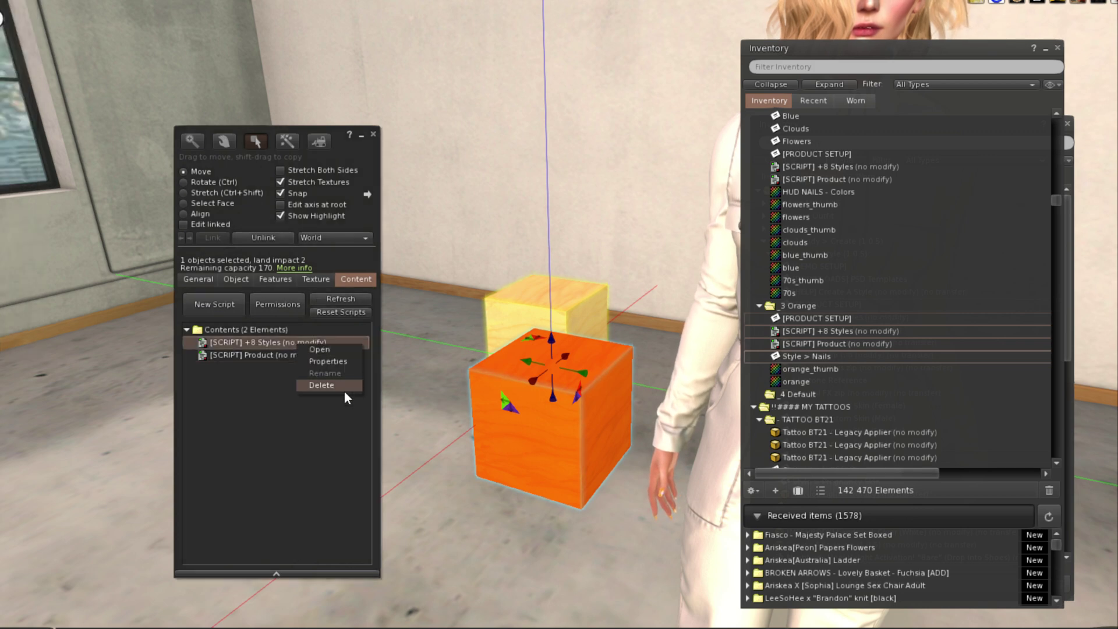
pyautogui.click(328, 362)
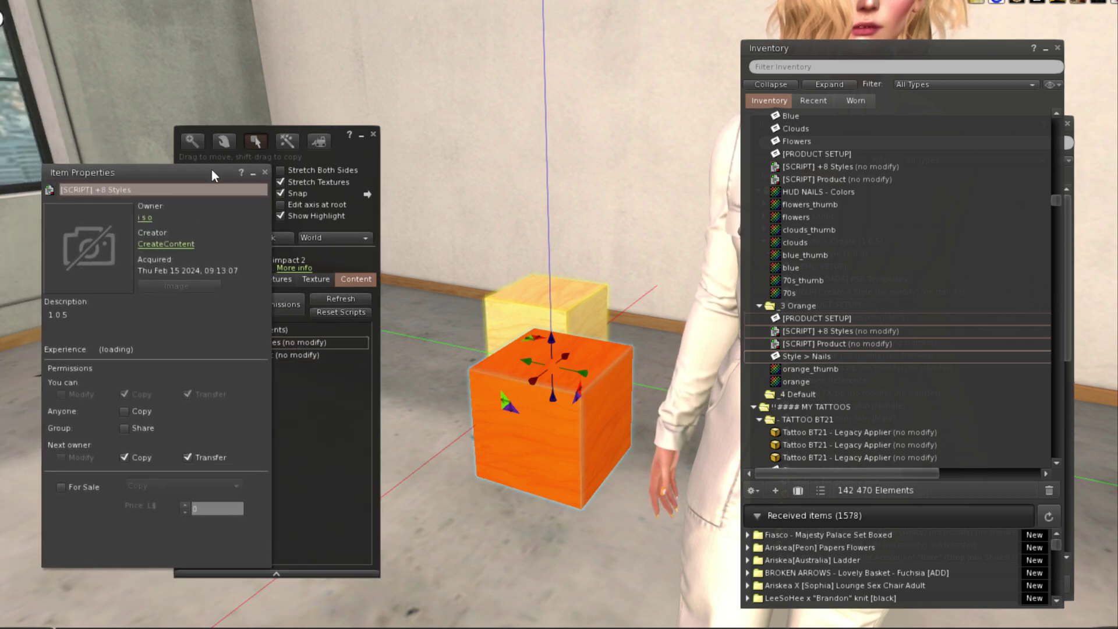
pyautogui.moveTo(211, 169); pyautogui.dragTo(252, 163)
pyautogui.click(230, 447)
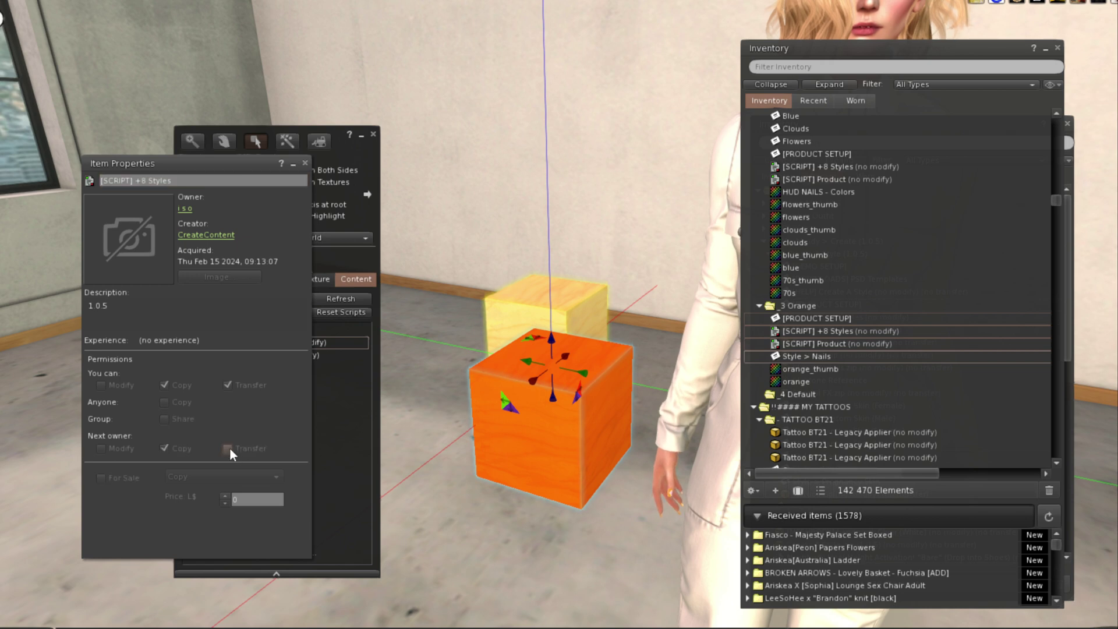
pyautogui.click(304, 163)
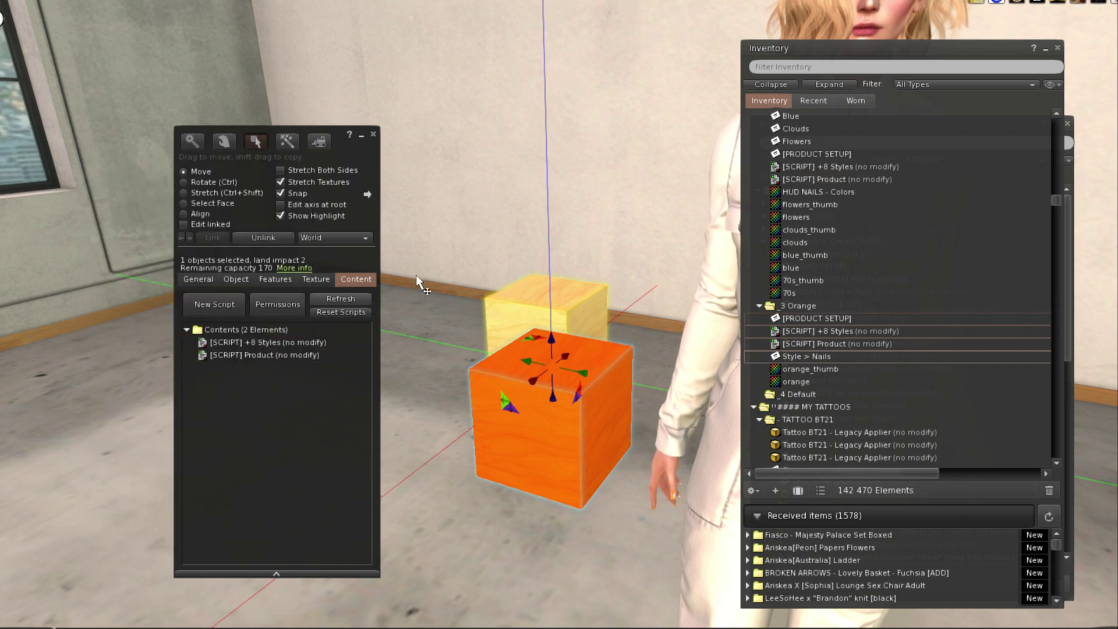
pyautogui.click(373, 134)
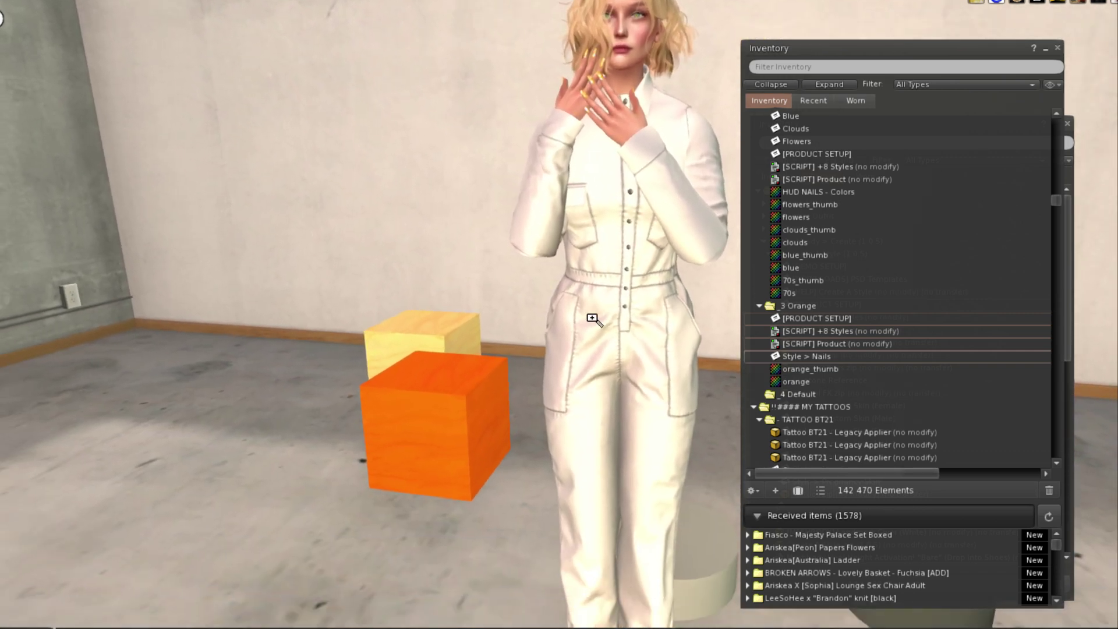
# - Raise the orange box and its linked box off the floor to about the avatar's chest height
pyautogui.rightClick(458, 404)
pyautogui.click(492, 437)
pyautogui.moveTo(435, 365); pyautogui.dragTo(416, 133)
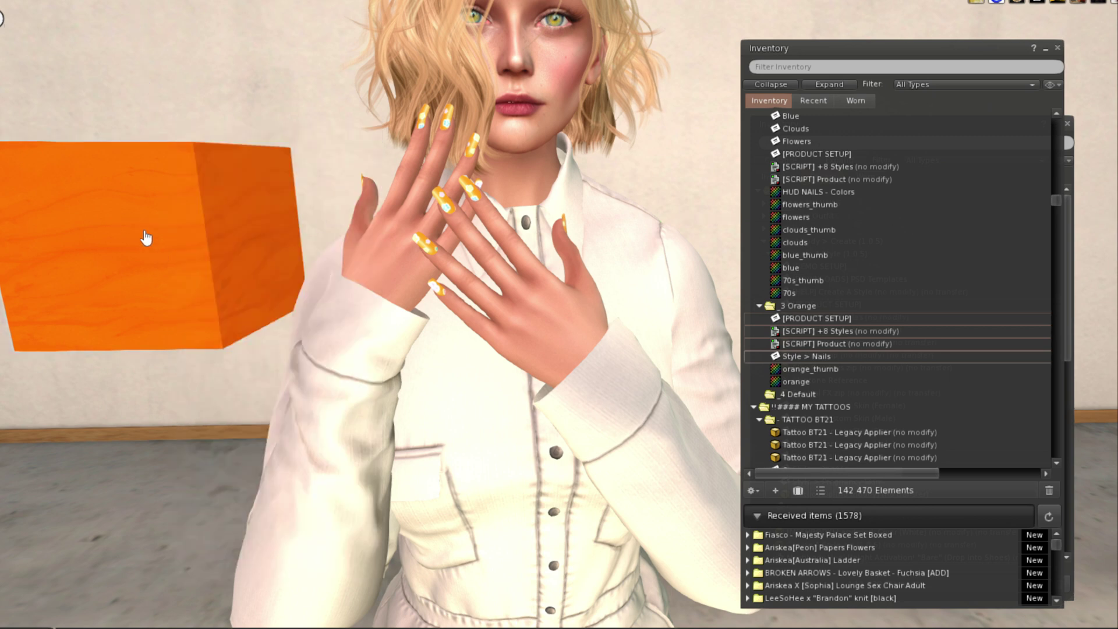
# - Apply the Orange nail style by touching the orange box and inspect the avatar's nails up close
pyautogui.click(146, 239)
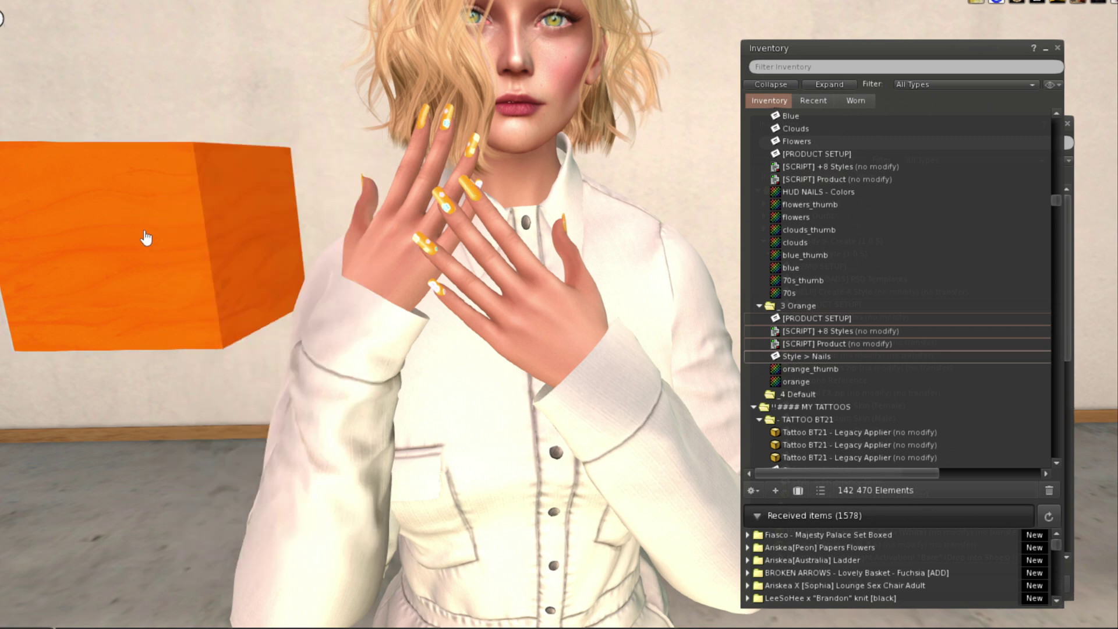
pyautogui.keyDown('alt'); pyautogui.click(466, 244); pyautogui.keyUp('alt')
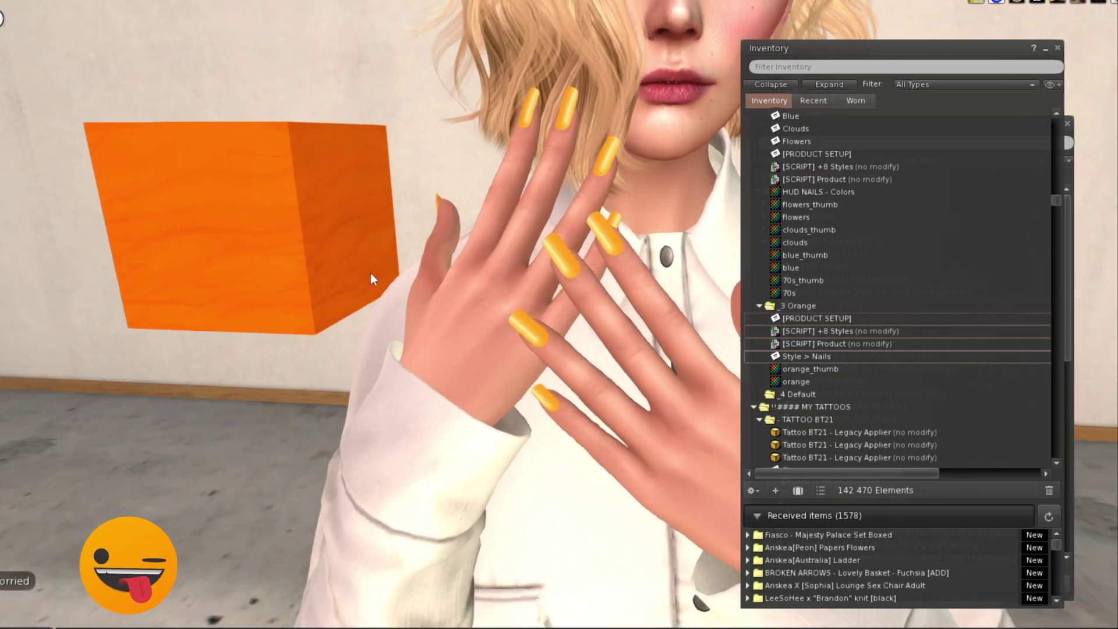
pyautogui.click(22, 342)
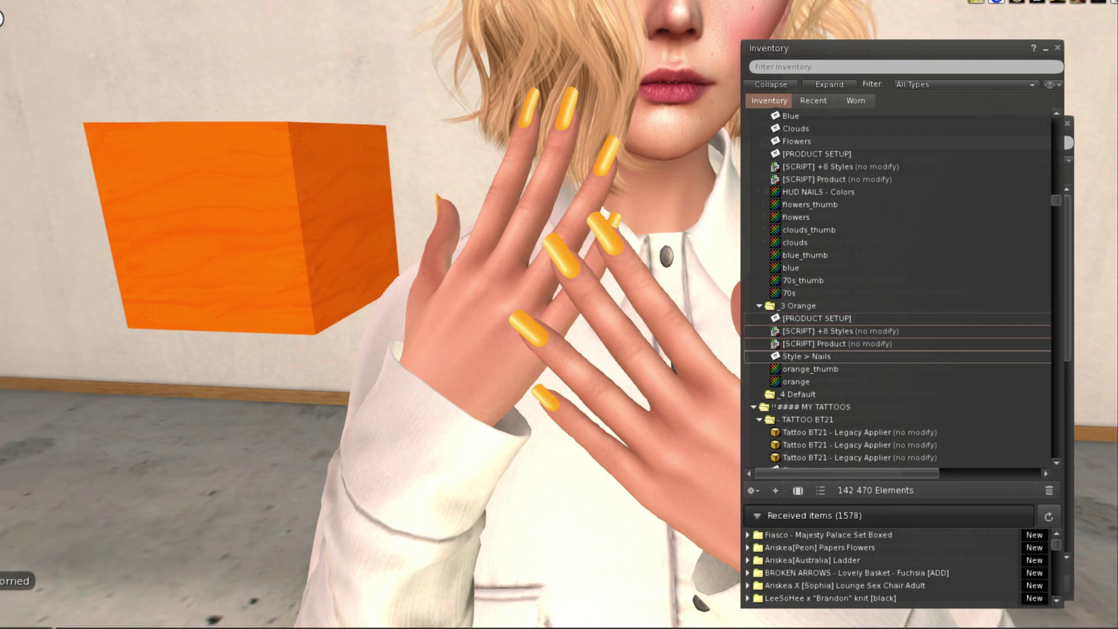
# - Remove the finished orange box from the scene beside the avatar
pyautogui.moveTo(338, 236); pyautogui.dragTo(691, 416)
pyautogui.press('Escape')
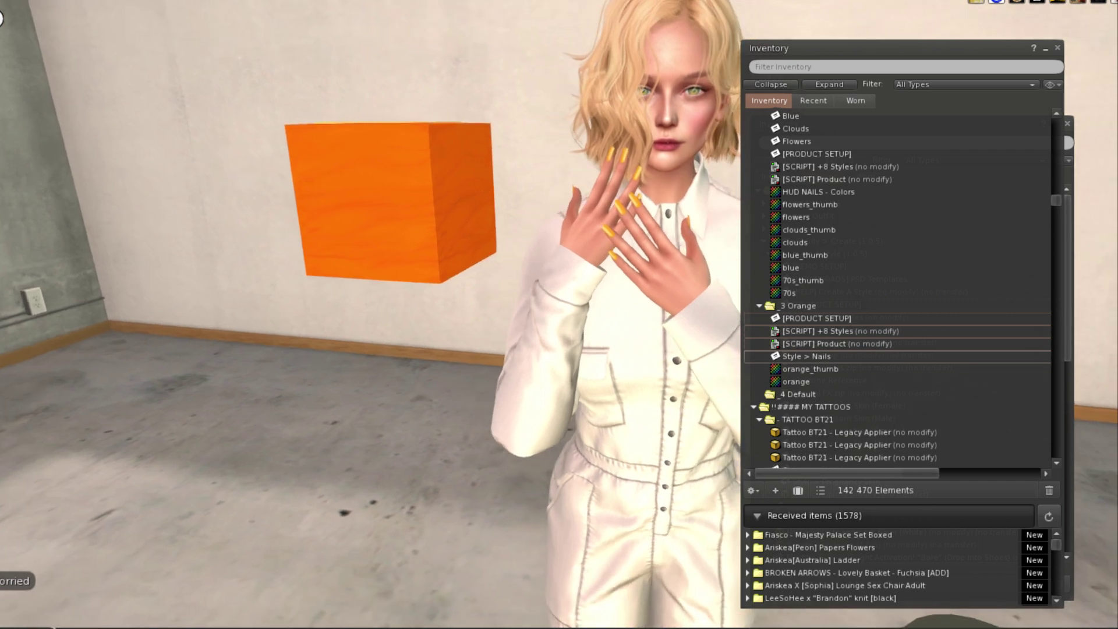
pyautogui.moveTo(916, 53); pyautogui.dragTo(947, 56)
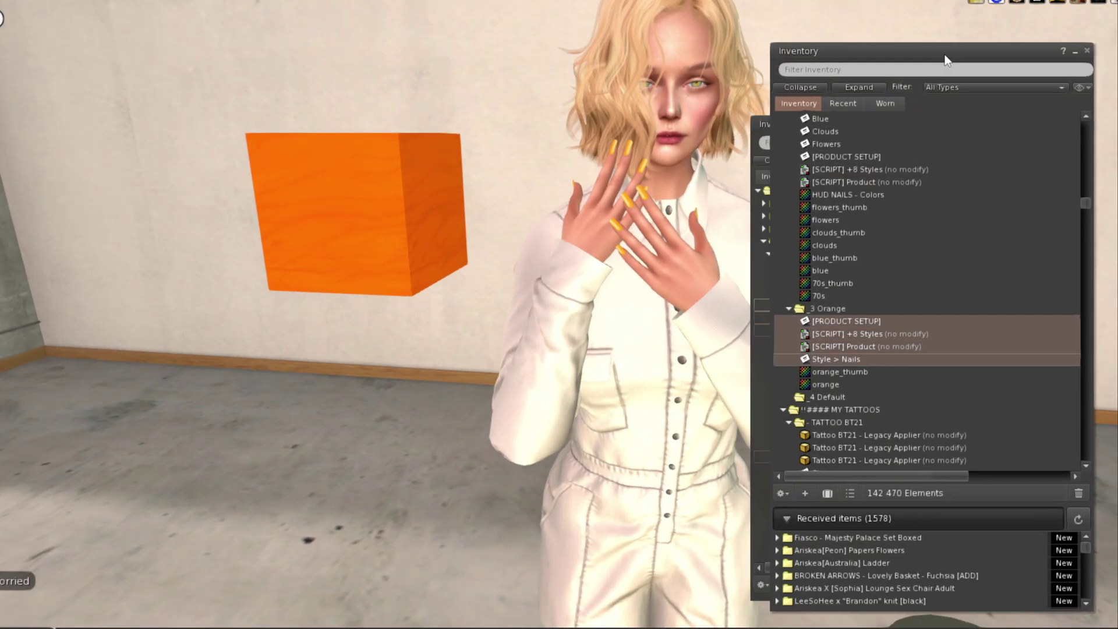
pyautogui.keyDown('alt'); pyautogui.click(645, 207); pyautogui.keyUp('alt')
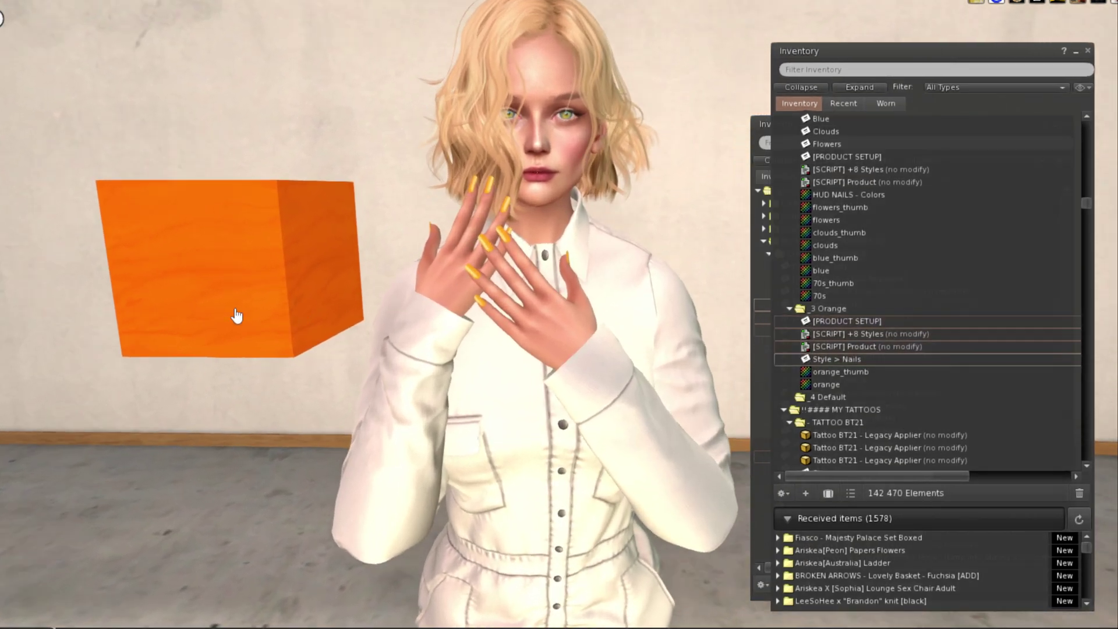
pyautogui.rightClick(208, 251)
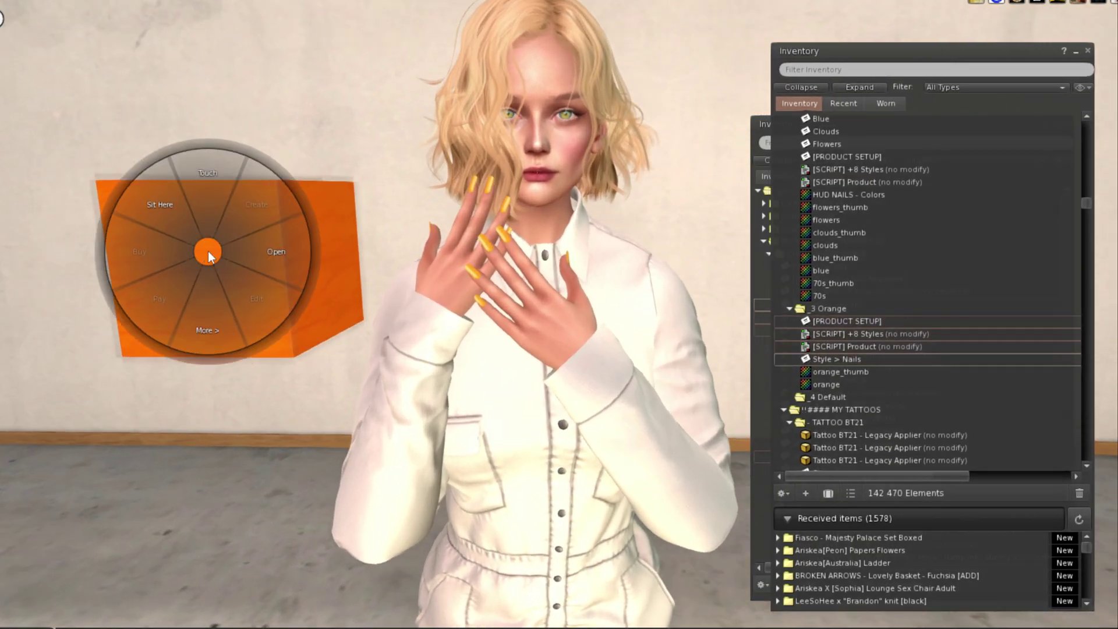
pyautogui.click(201, 294)
pyautogui.click(245, 254)
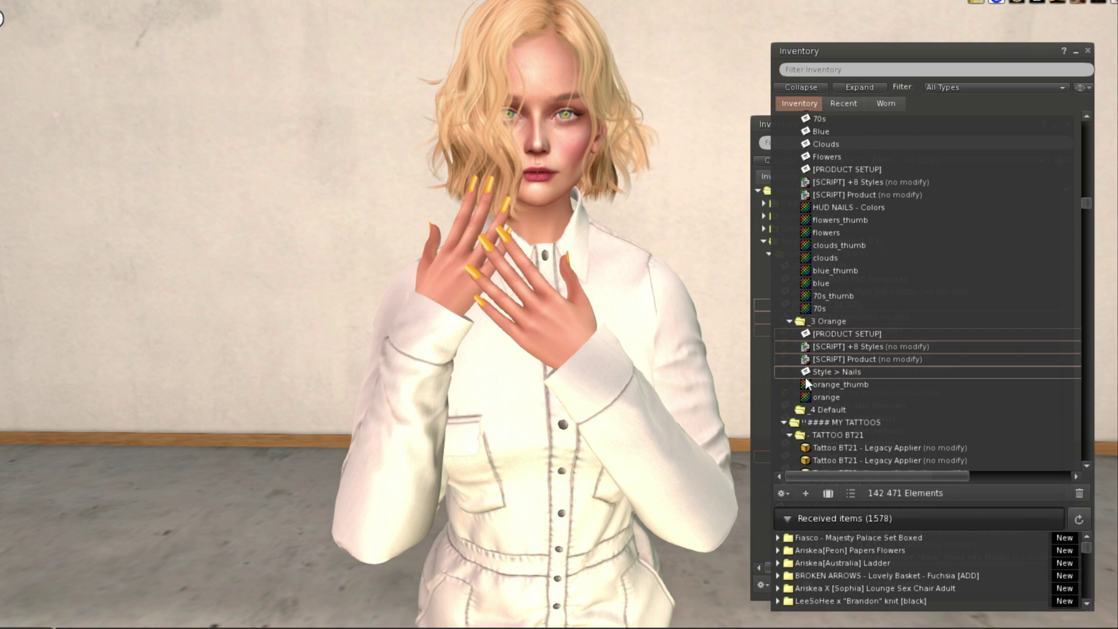
# - Delete [PRODUCT SETUP], both [SCRIPT] items and the Style > Nails notecard from the _3 Orange inventory folder
pyautogui.click(861, 333)
pyautogui.keyDown('ctrl'); pyautogui.click(853, 347); pyautogui.keyUp('ctrl')
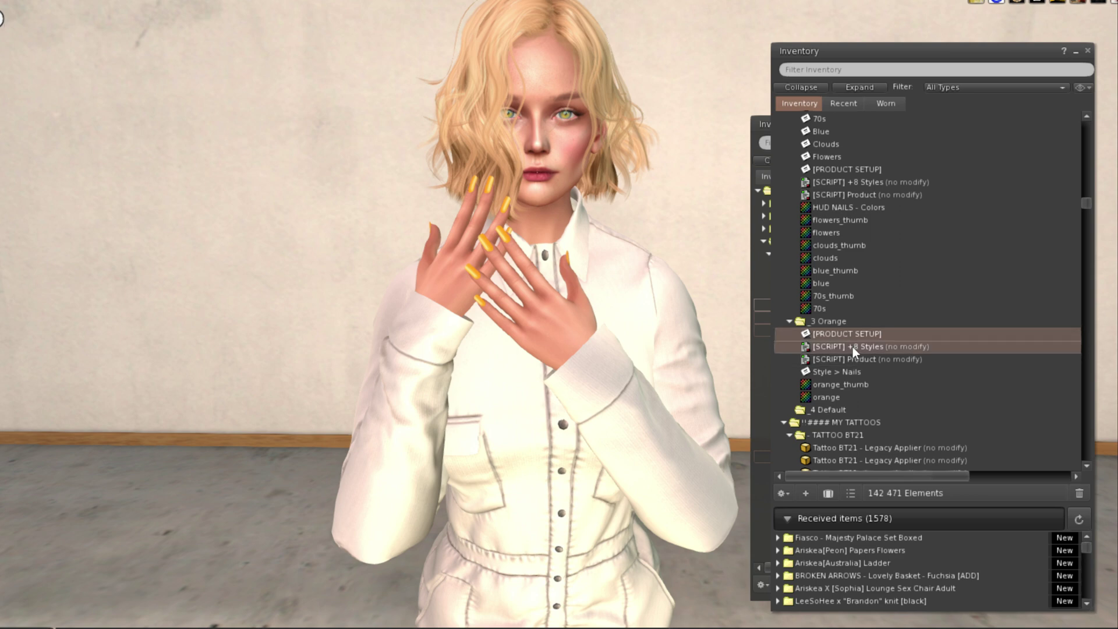
pyautogui.keyDown('ctrl'); pyautogui.click(845, 356); pyautogui.keyUp('ctrl')
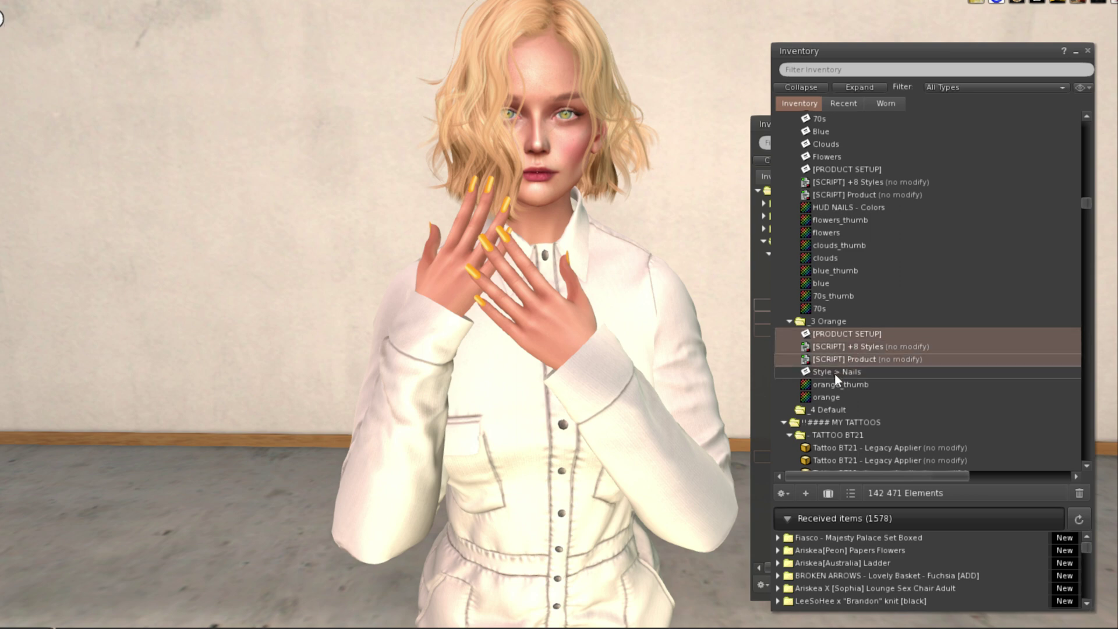
pyautogui.keyDown('ctrl'); pyautogui.click(838, 373); pyautogui.keyUp('ctrl')
pyautogui.rightClick(835, 343)
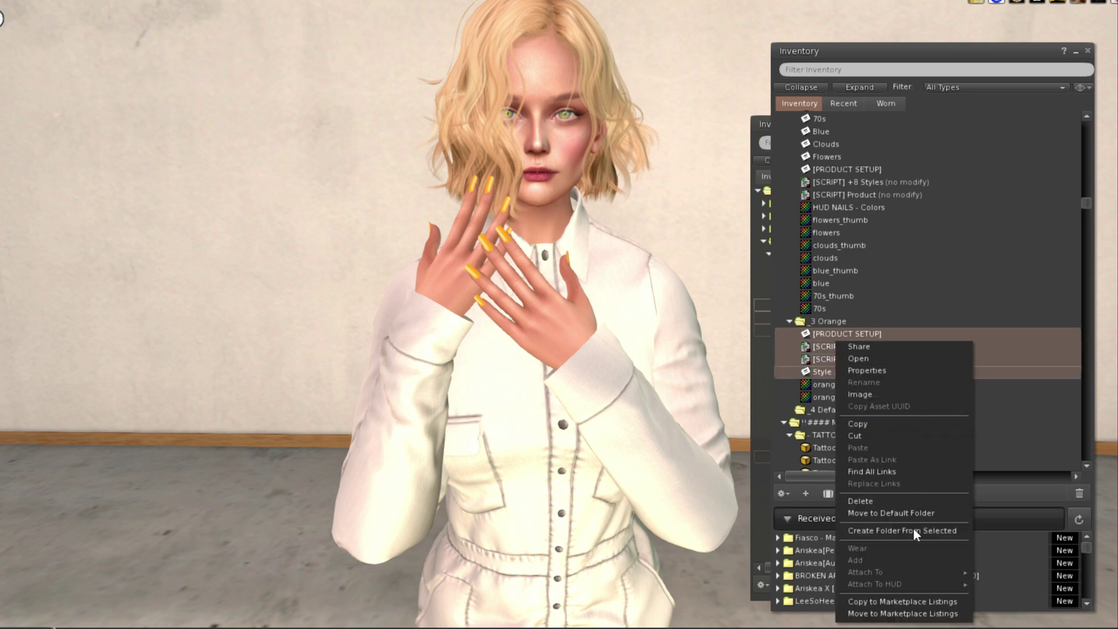
pyautogui.click(861, 501)
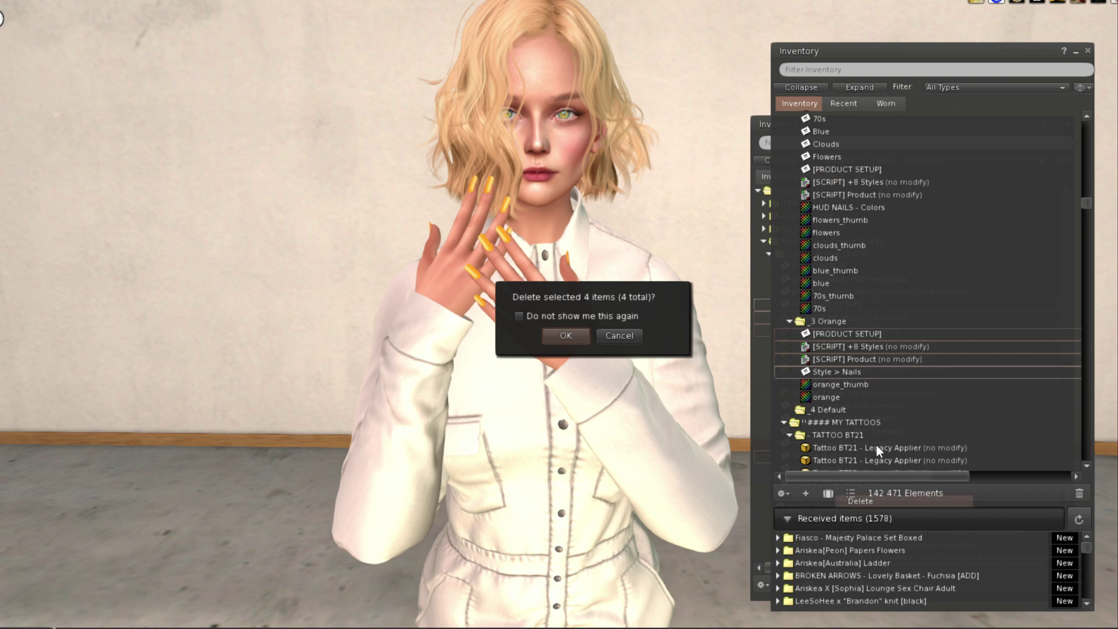
pyautogui.click(566, 337)
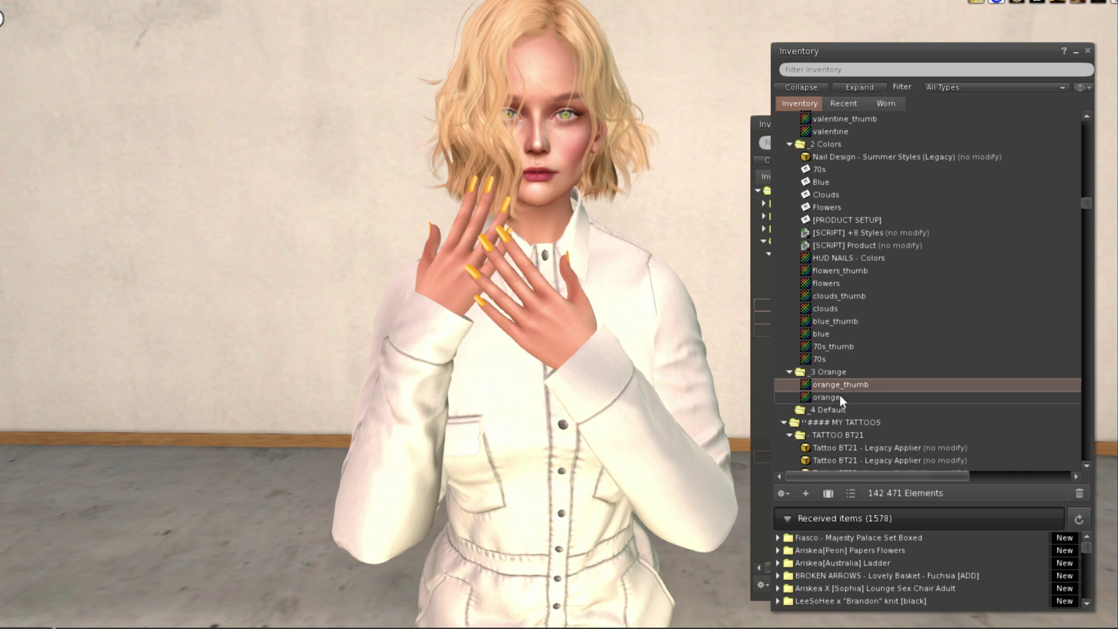
# - Switch to the EXPORT folder in File Explorer and preview Meshbody - Nail Template (1.1) default.jpg, then return to the viewer
pyautogui.click(599, 516)
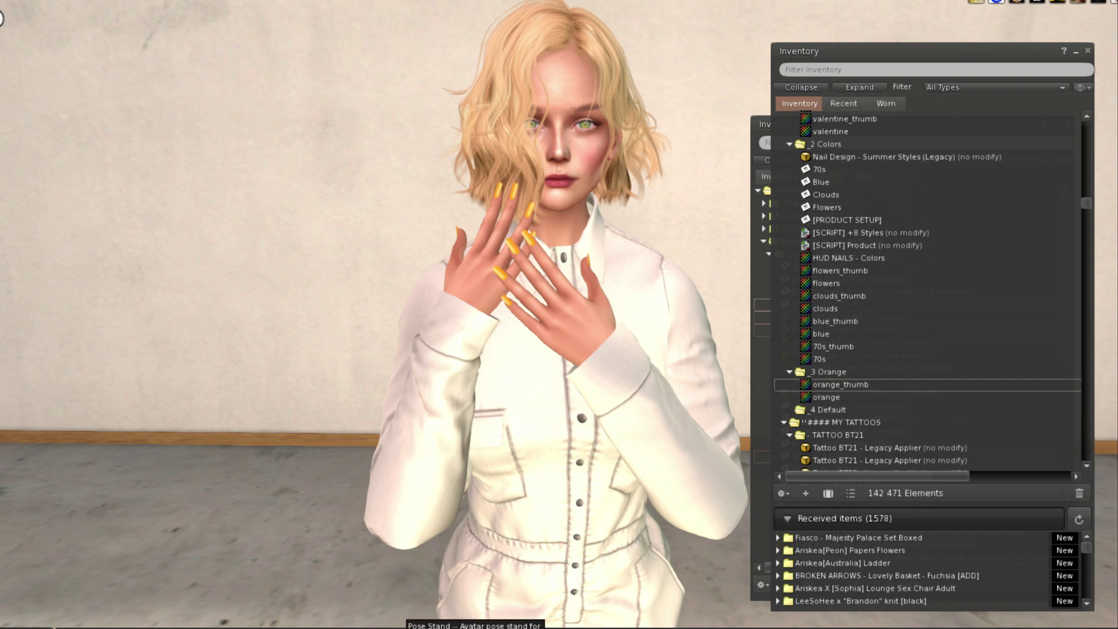
pyautogui.click(261, 596)
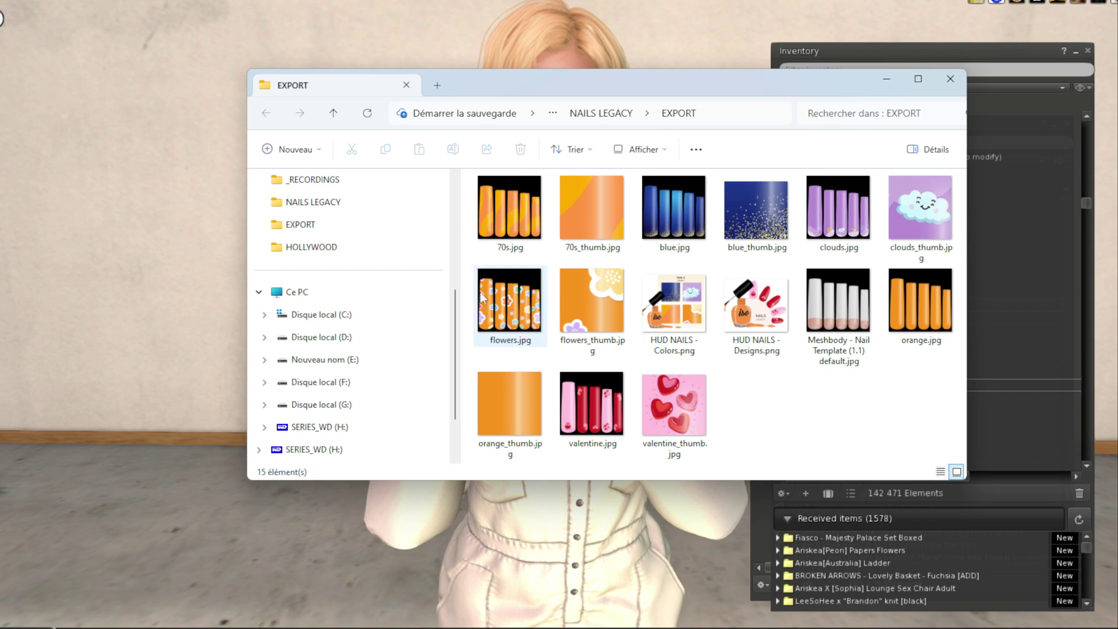
pyautogui.doubleClick(843, 315)
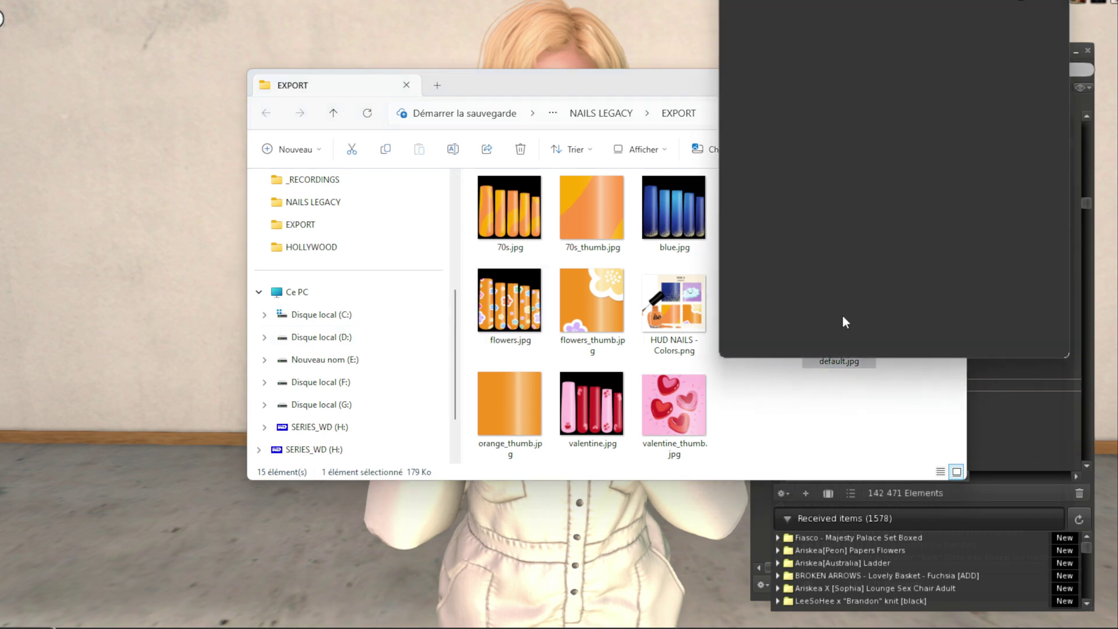
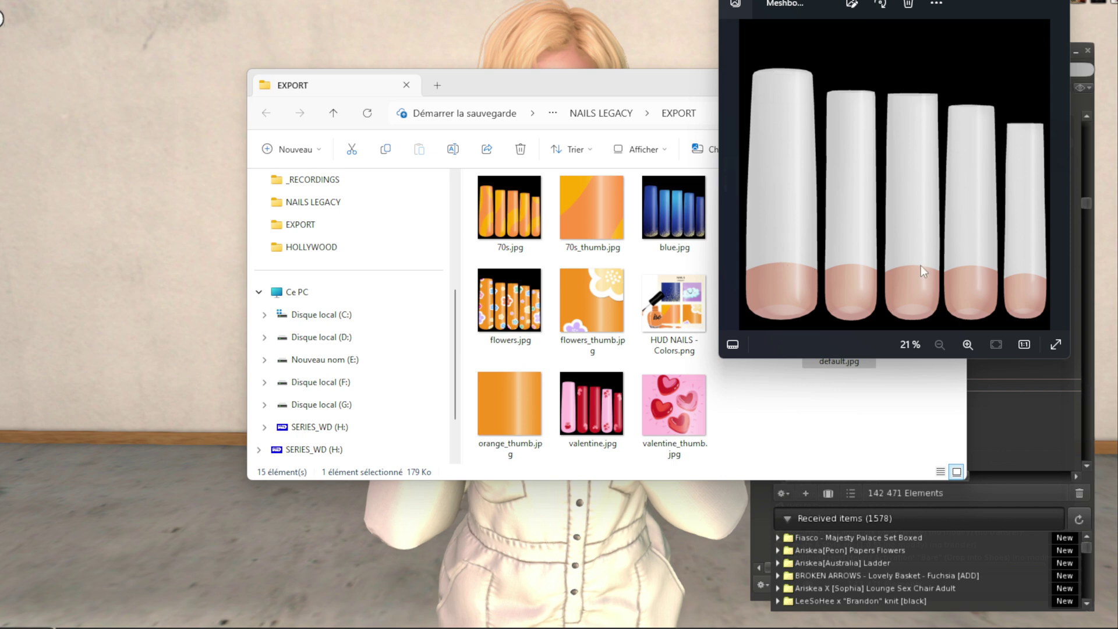
pyautogui.press('Escape')
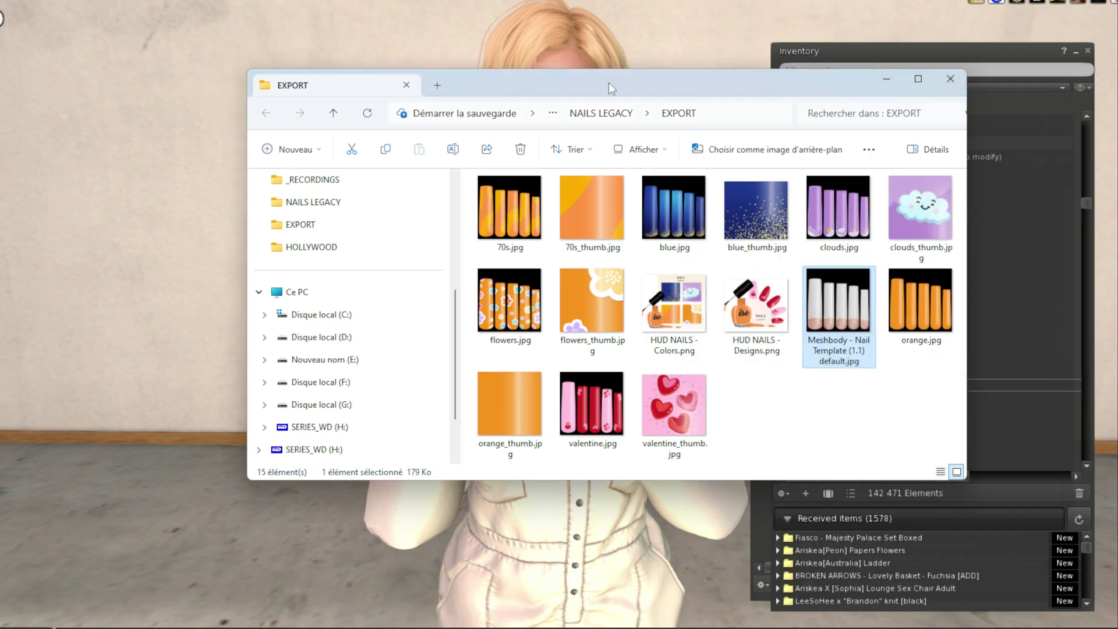
pyautogui.moveTo(609, 86); pyautogui.dragTo(1117, 245)
pyautogui.hotkey('alt', 'Tab')
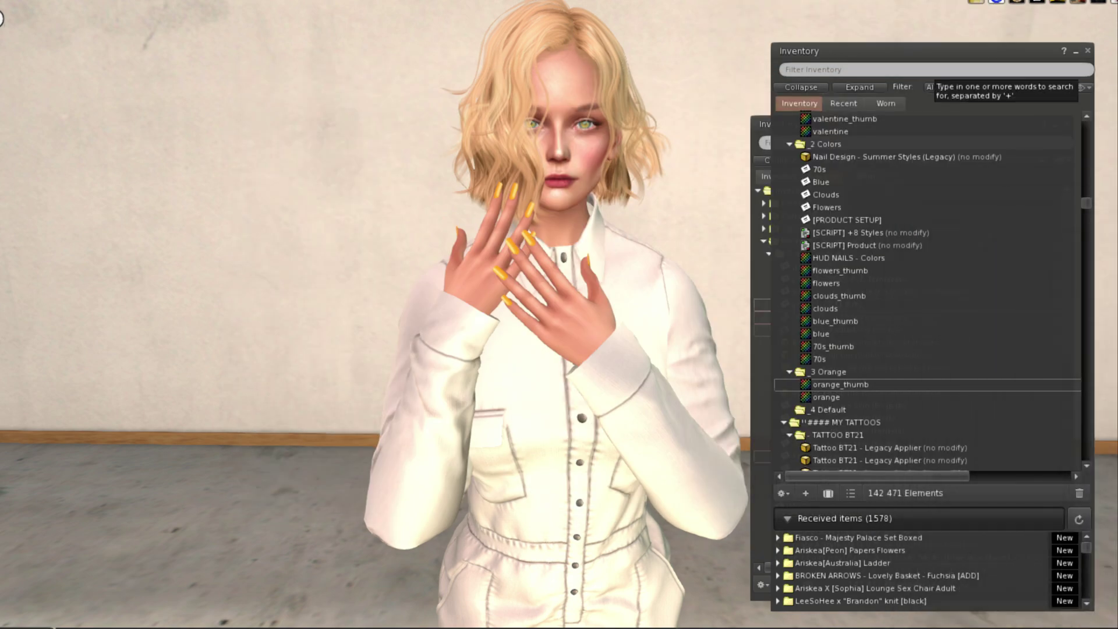
# - Upload the image Meshbody - Nail Template (1.1) default.jpg to the inventory under its default name
pyautogui.rightClick(2, 18)
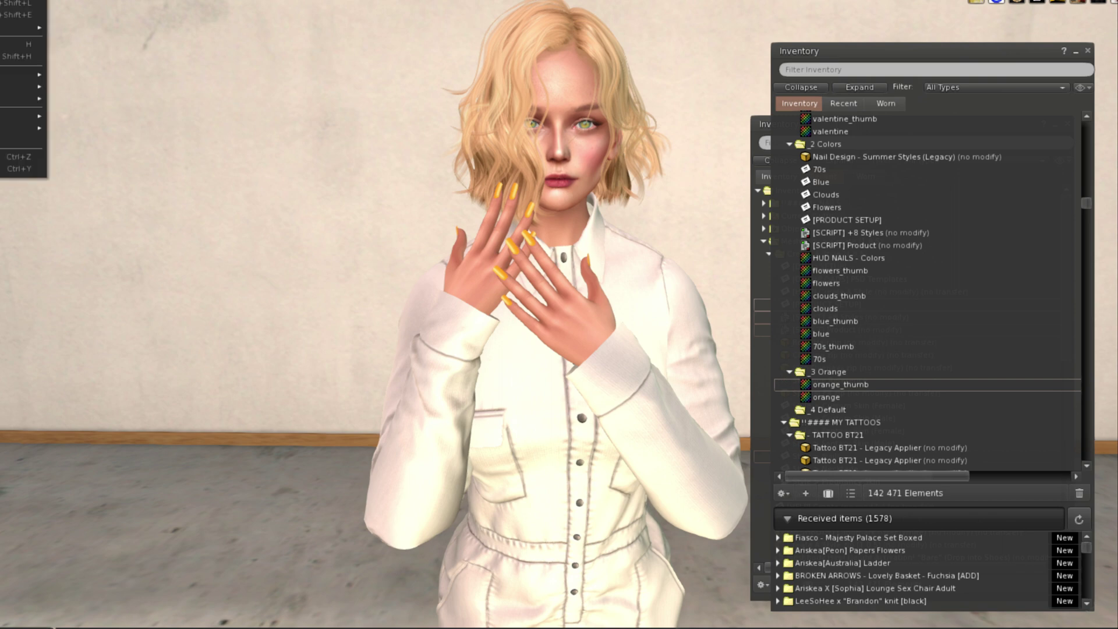
pyautogui.moveTo(24, 127)
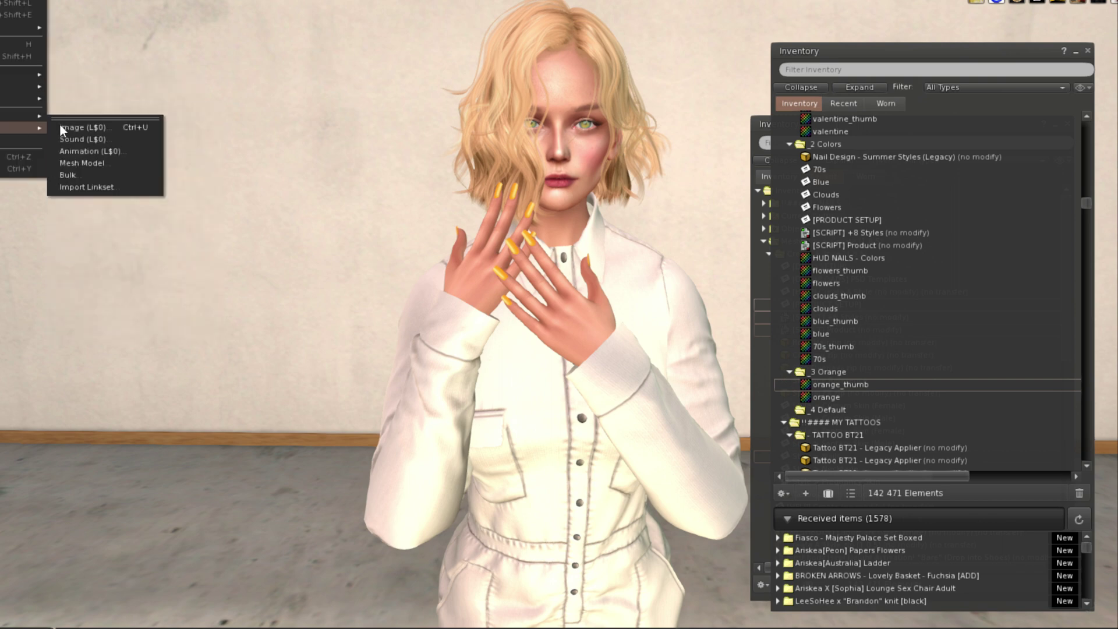
pyautogui.click(78, 127)
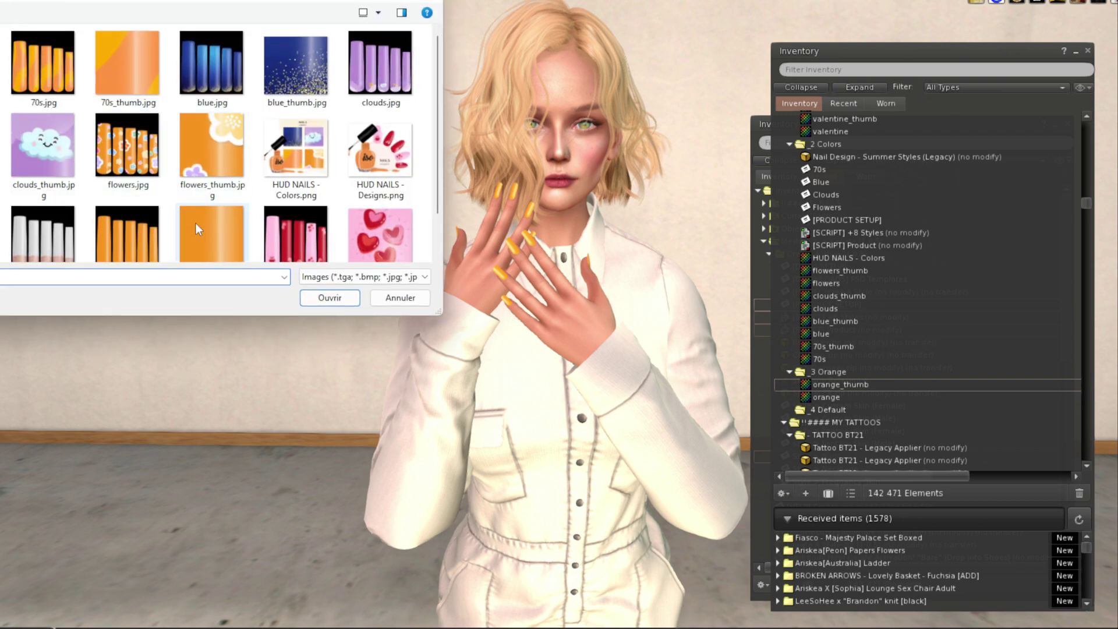
pyautogui.click(30, 246)
pyautogui.click(307, 297)
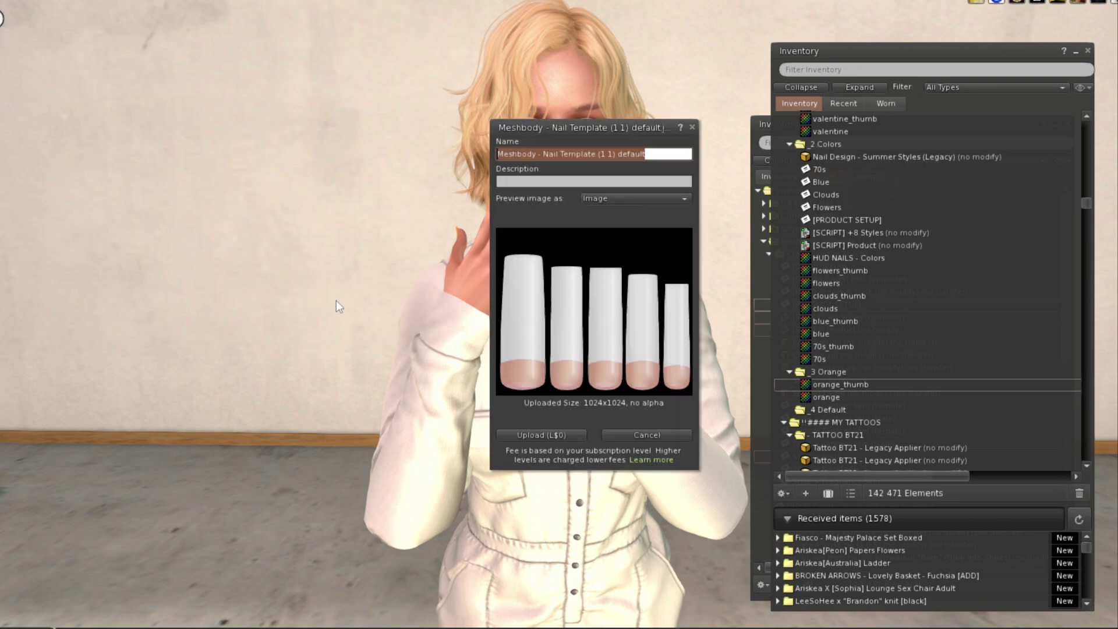
pyautogui.click(541, 435)
# - Move the uploaded nail template texture into the _4 Default folder inside !!### MY NAILS
pyautogui.rightClick(824, 117)
pyautogui.click(868, 214)
pyautogui.click(801, 87)
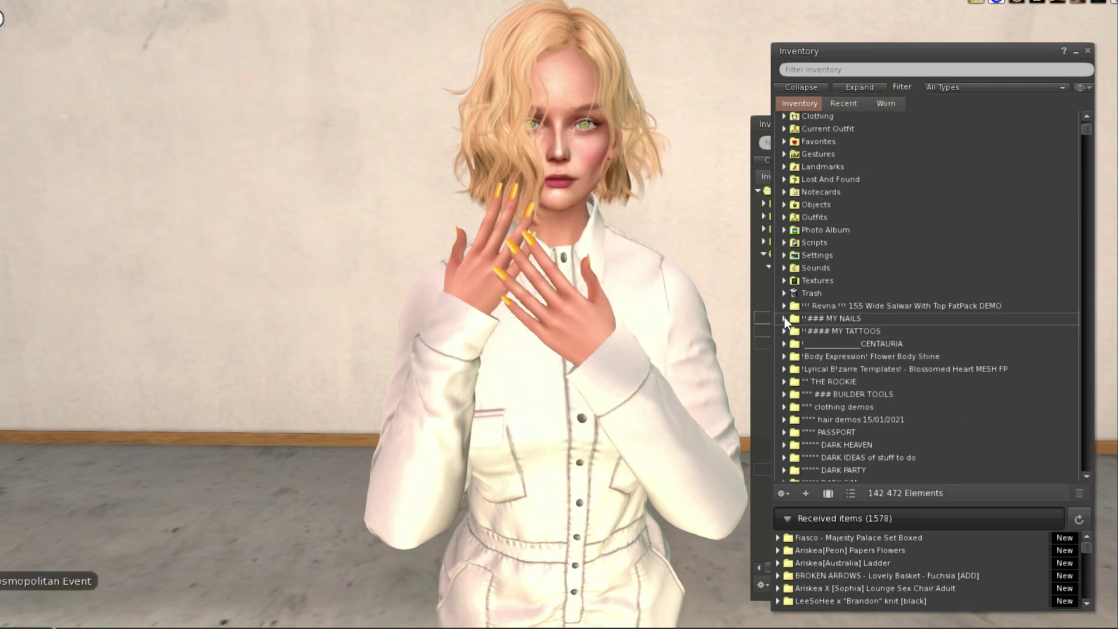
pyautogui.click(784, 319)
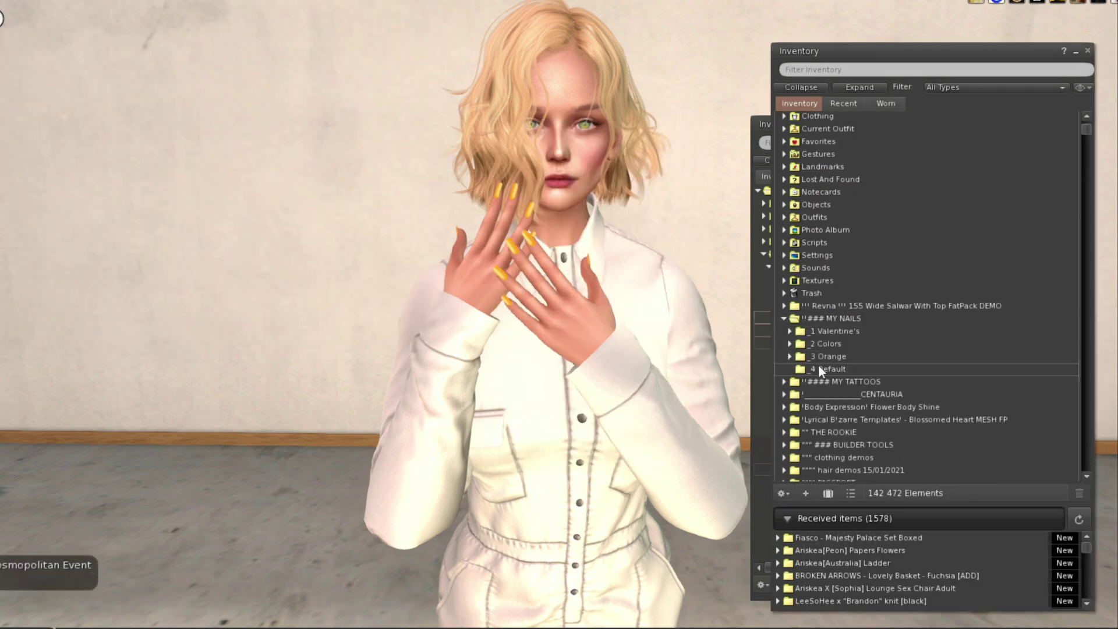
pyautogui.rightClick(819, 367)
pyautogui.click(858, 267)
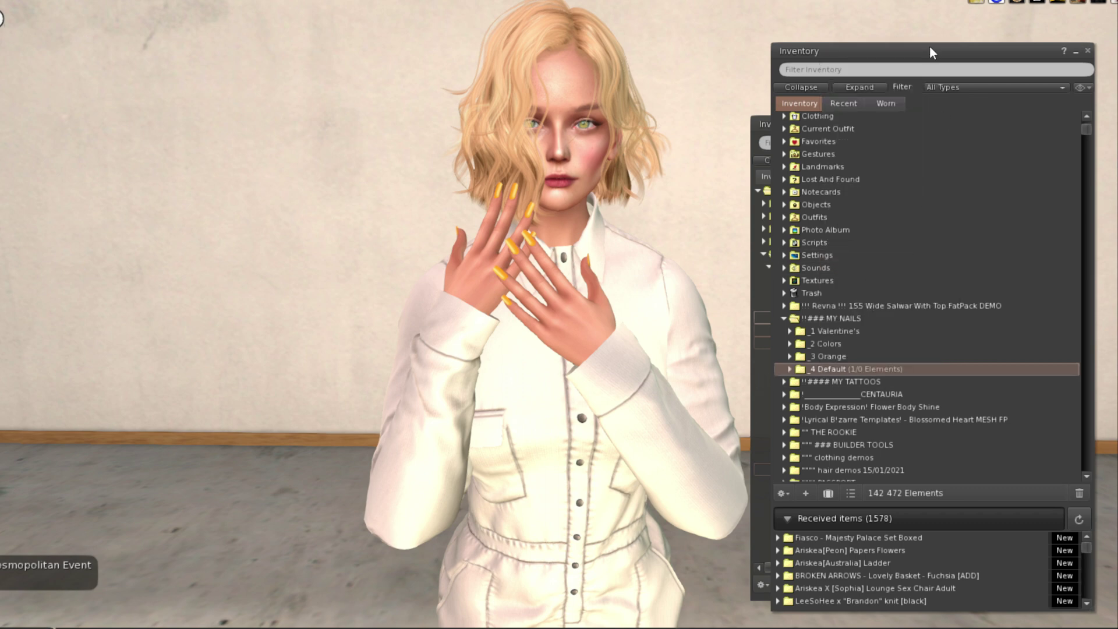
# - Copy [PRODUCT SETUP], [SCRIPT] +8 Styles, [SCRIPT] Product and Style > Nails from Create A Style into the _4 Default folder
pyautogui.moveTo(930, 48); pyautogui.dragTo(485, 51)
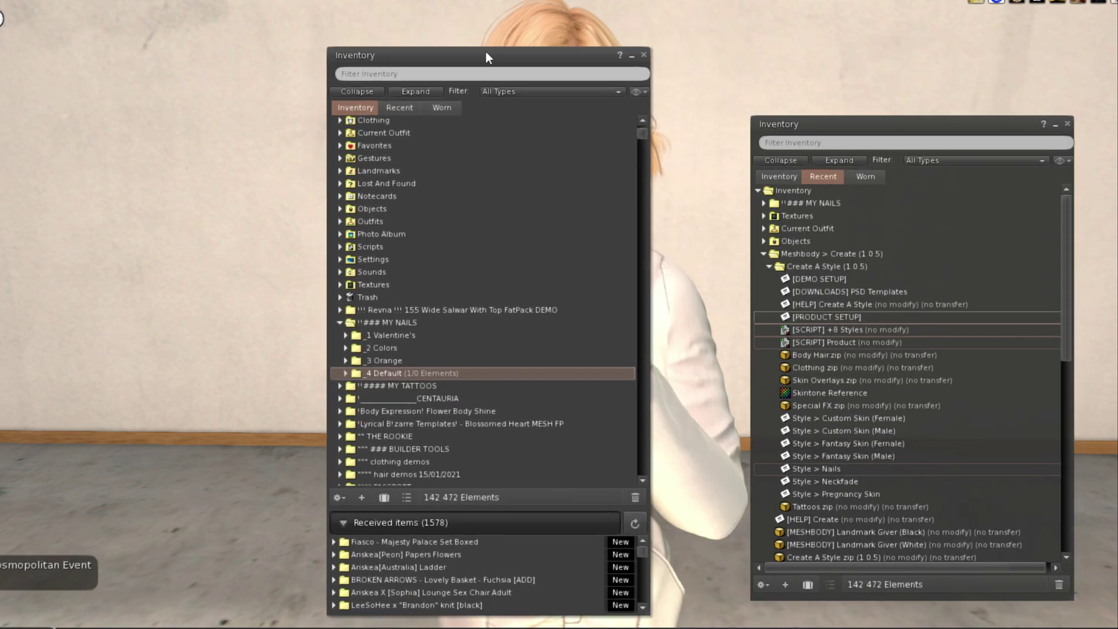
pyautogui.click(844, 316)
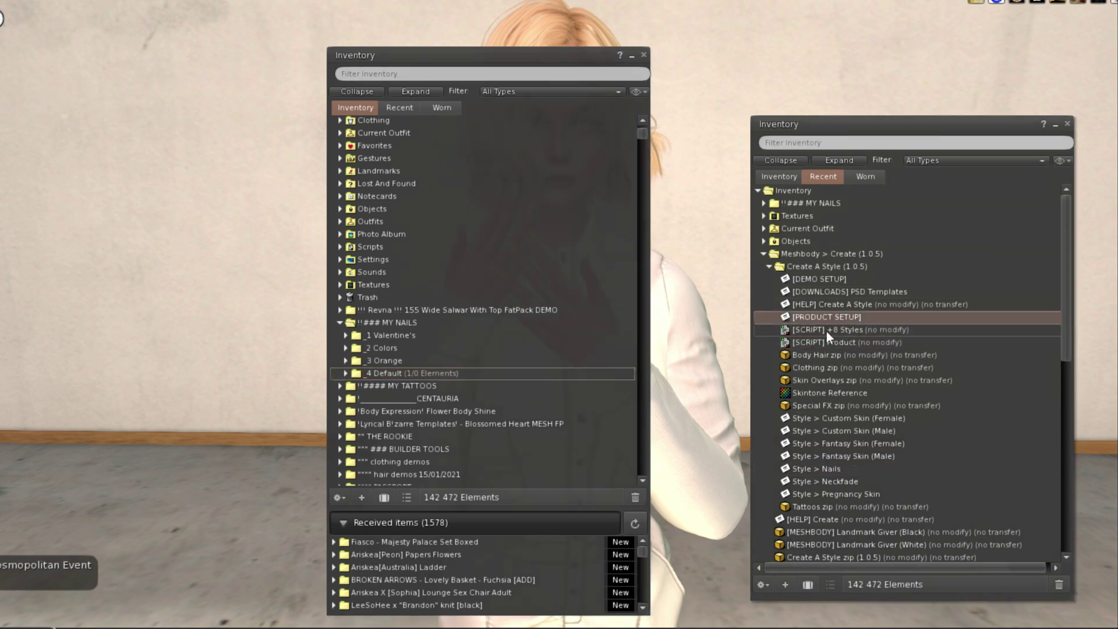
pyautogui.keyDown('ctrl'); pyautogui.click(827, 331); pyautogui.keyUp('ctrl')
pyautogui.keyDown('ctrl'); pyautogui.click(820, 342); pyautogui.keyUp('ctrl')
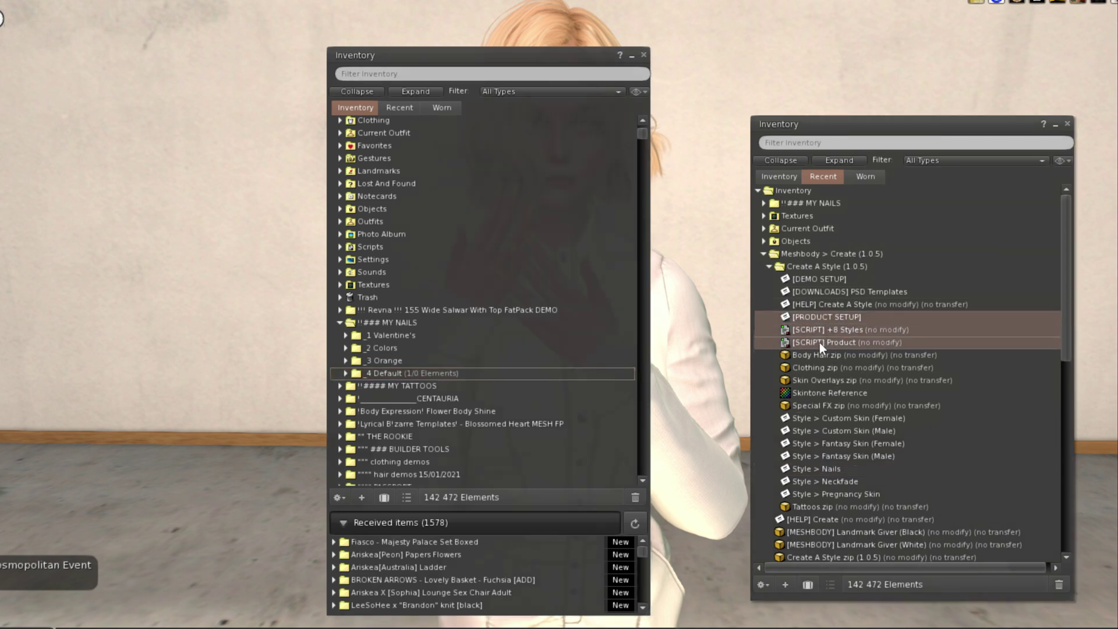
pyautogui.keyDown('ctrl'); pyautogui.click(823, 470); pyautogui.keyUp('ctrl')
pyautogui.rightClick(824, 470)
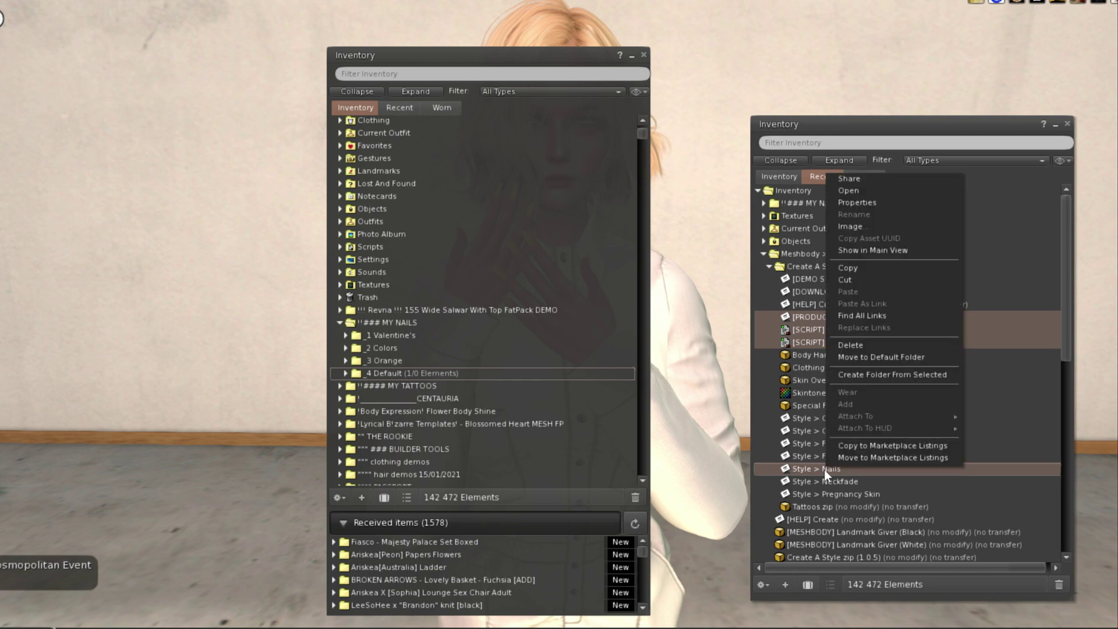
pyautogui.click(872, 266)
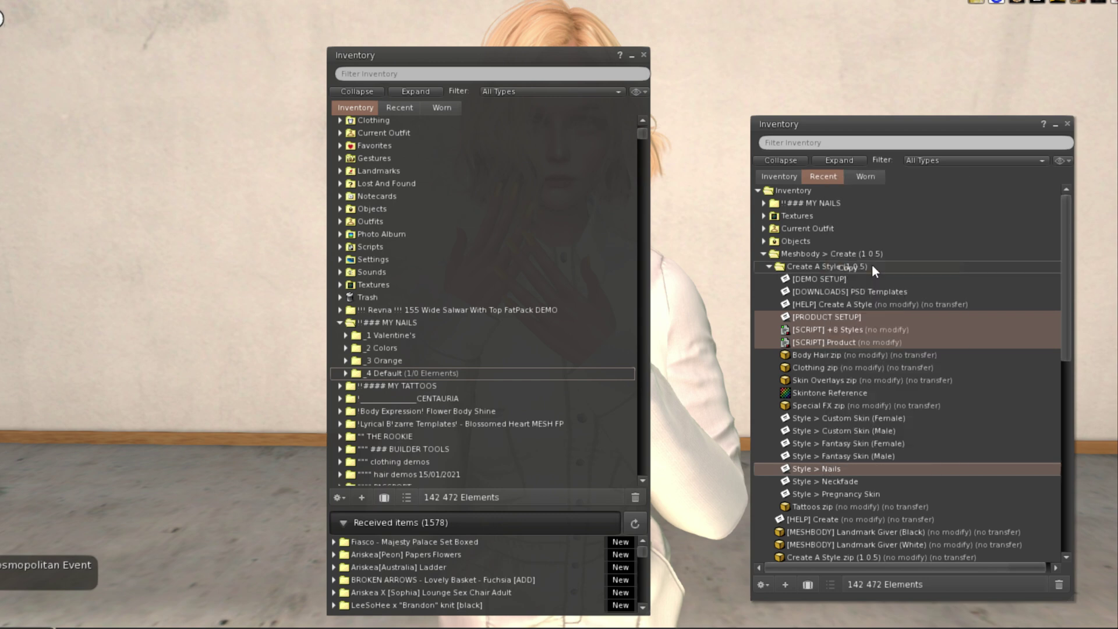
pyautogui.rightClick(382, 371)
pyautogui.click(422, 256)
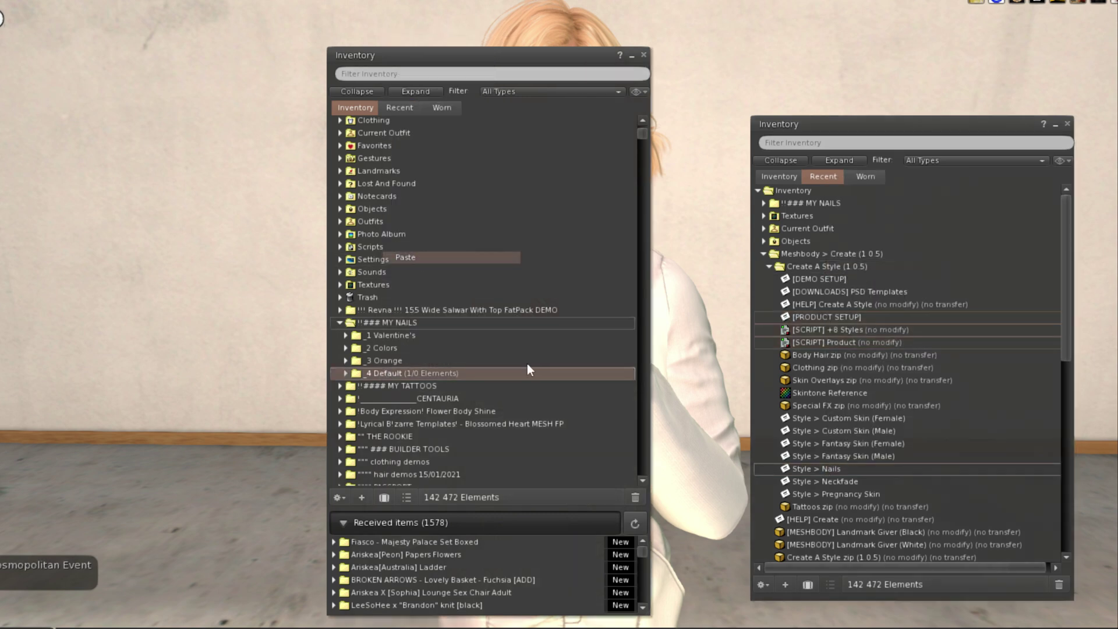
pyautogui.click(345, 373)
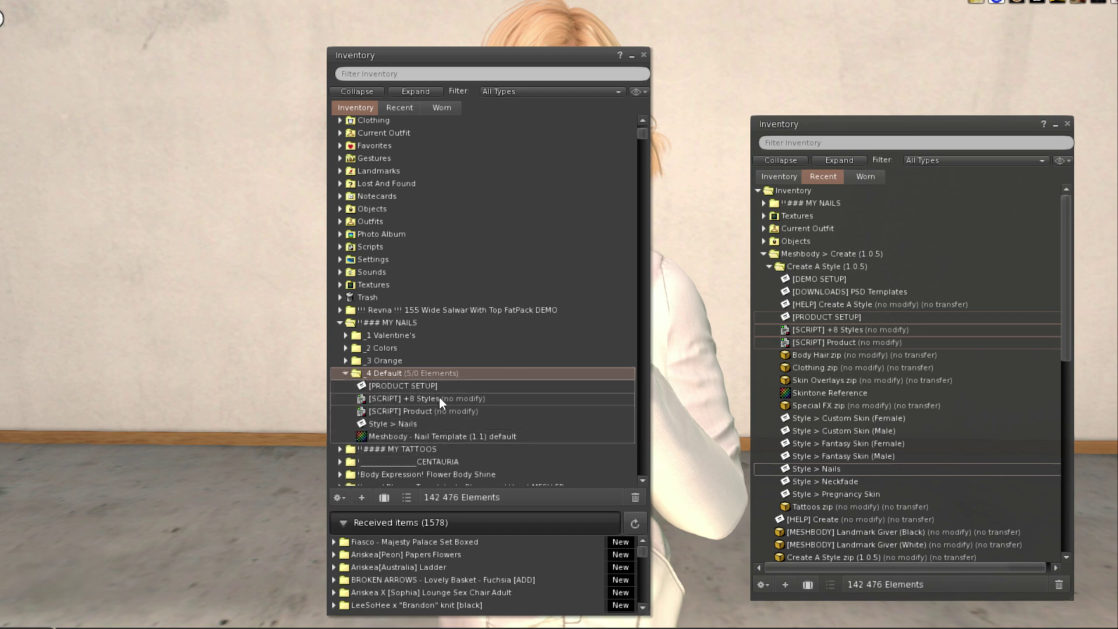
# - Fill in the _4 Default folder's [PRODUCT SETUP] notecard with product name default and gender Female, then save and close it
pyautogui.doubleClick(393, 384)
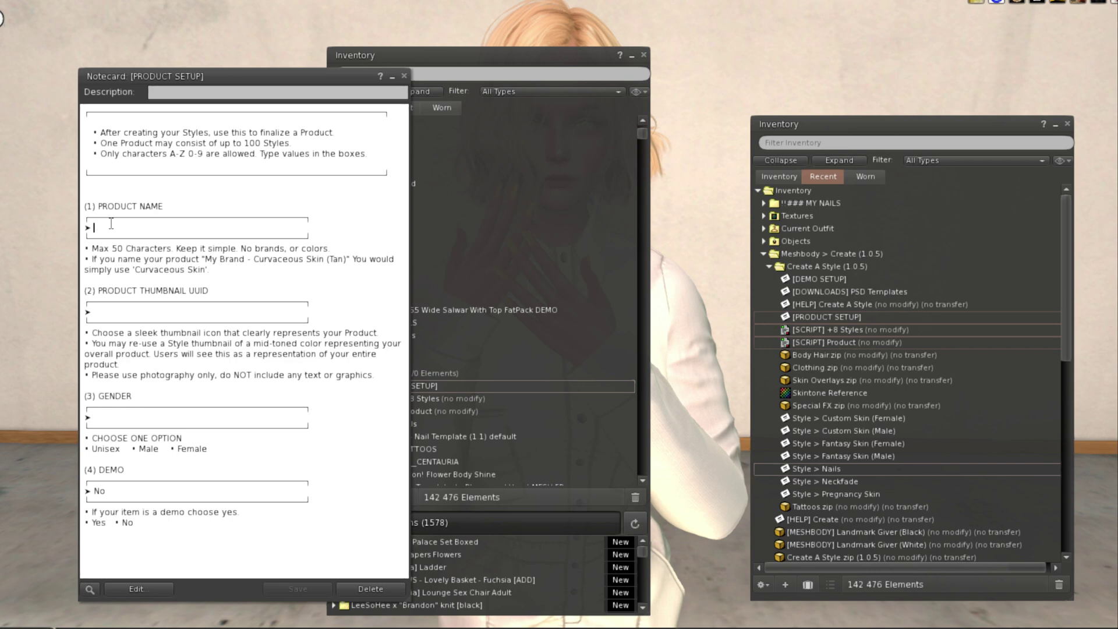
pyautogui.write('default')
pyautogui.click(143, 312)
pyautogui.write('Female')
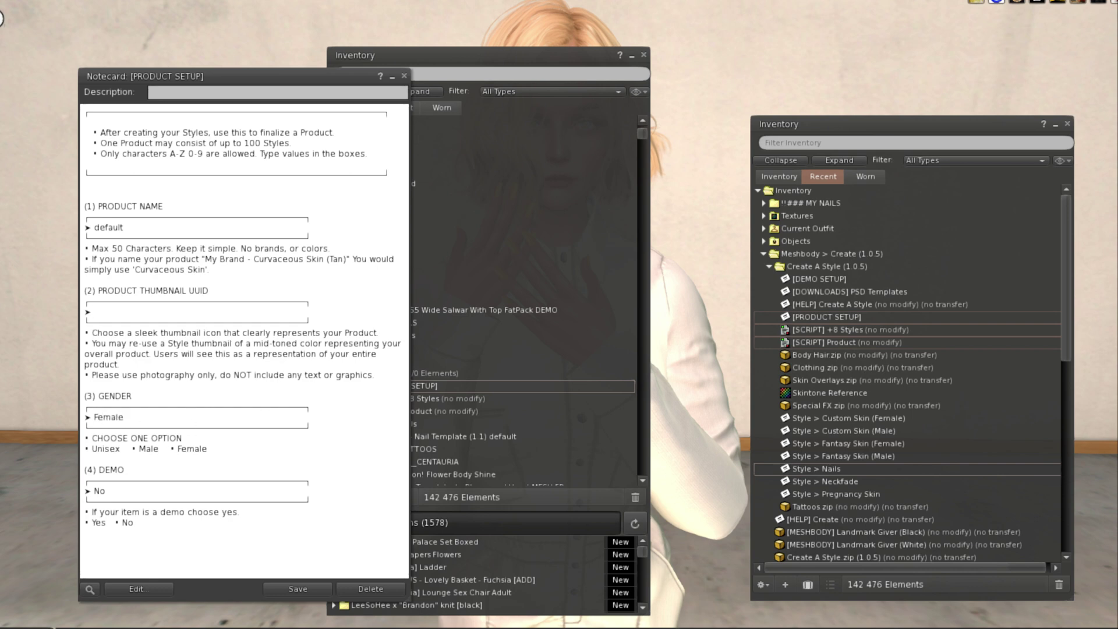
pyautogui.click(286, 586)
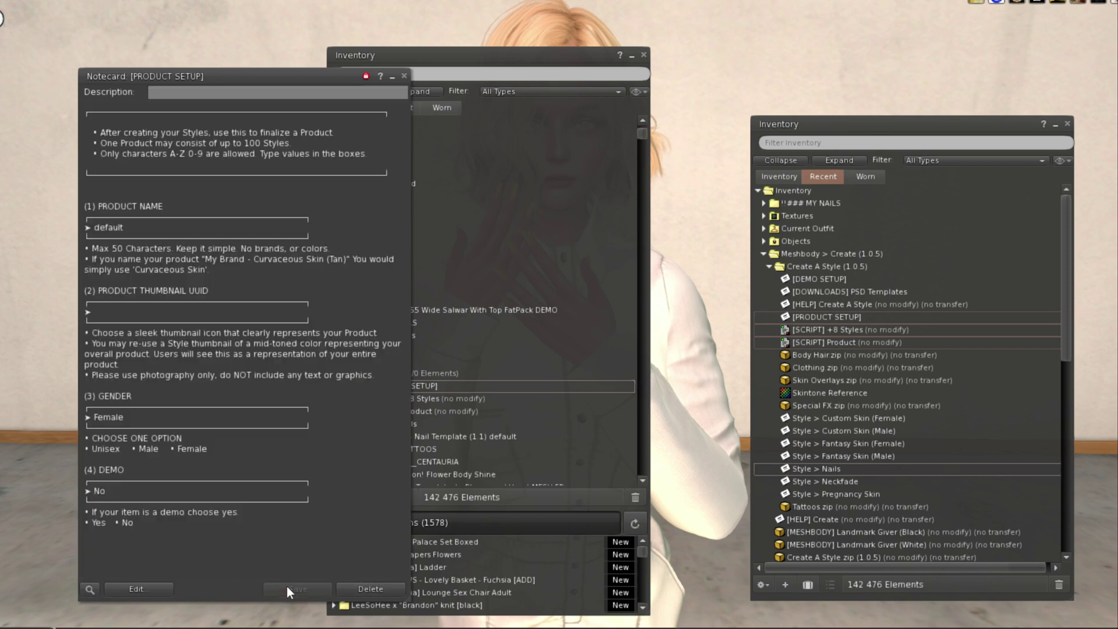
pyautogui.click(403, 75)
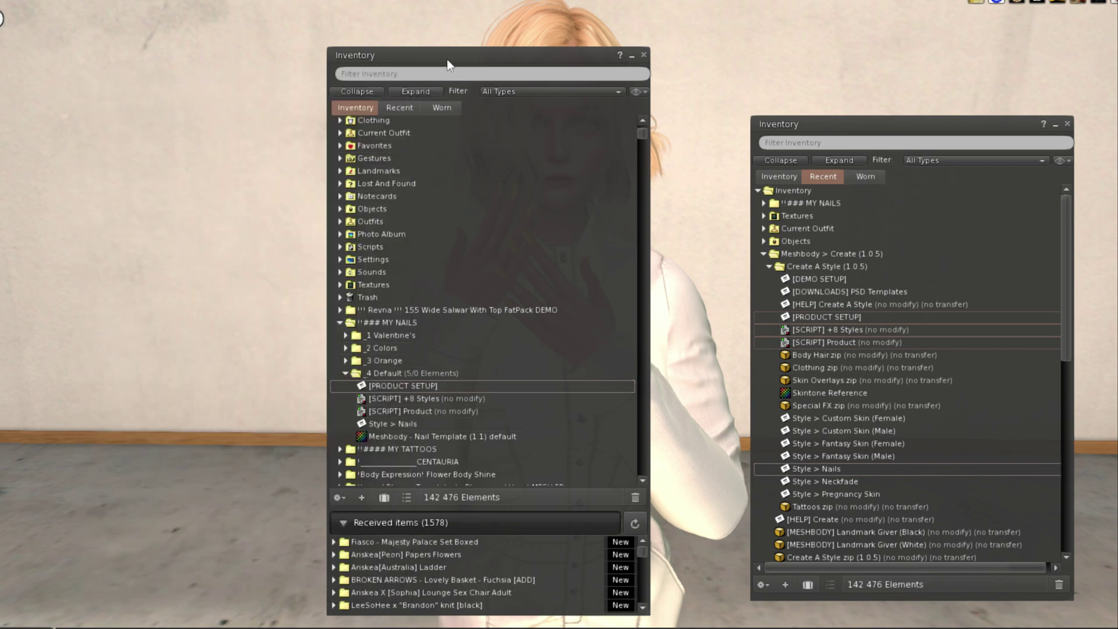
pyautogui.moveTo(448, 60); pyautogui.dragTo(861, 48)
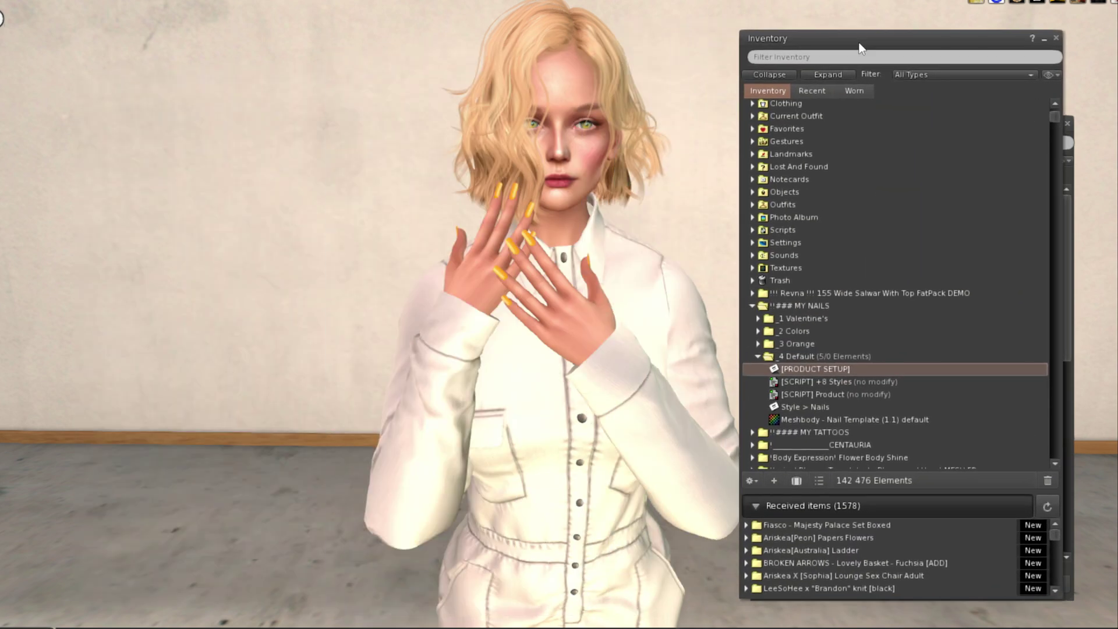
# - In the _4 Default folder's Style > Nails notecard, enter test as the style name and White as the color group
pyautogui.doubleClick(811, 406)
pyautogui.click(133, 260)
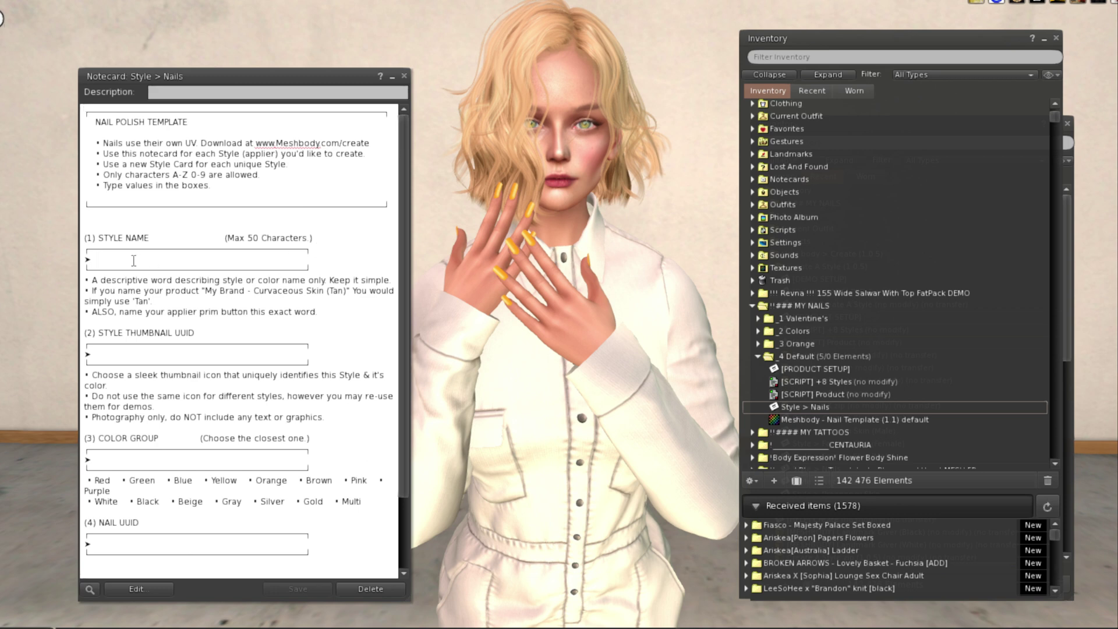
pyautogui.write('test')
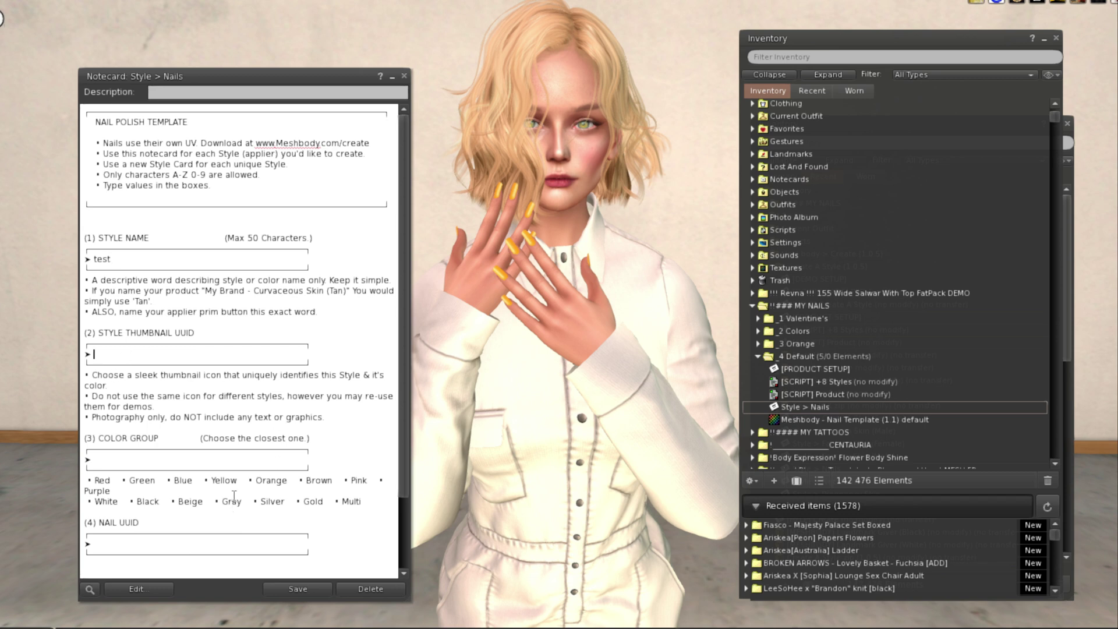
pyautogui.click(119, 462)
pyautogui.write('White')
# - Copy the default nail template texture's asset UUID into the notecard's NAIL UUID field, then save and close the notecard
pyautogui.click(126, 546)
pyautogui.rightClick(820, 420)
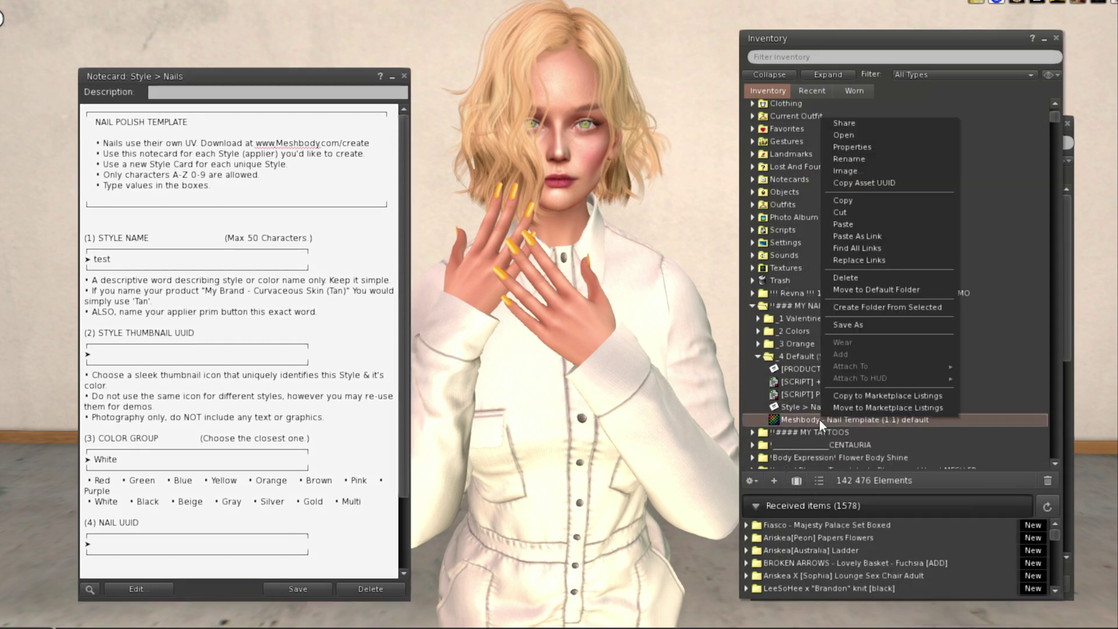
pyautogui.click(868, 183)
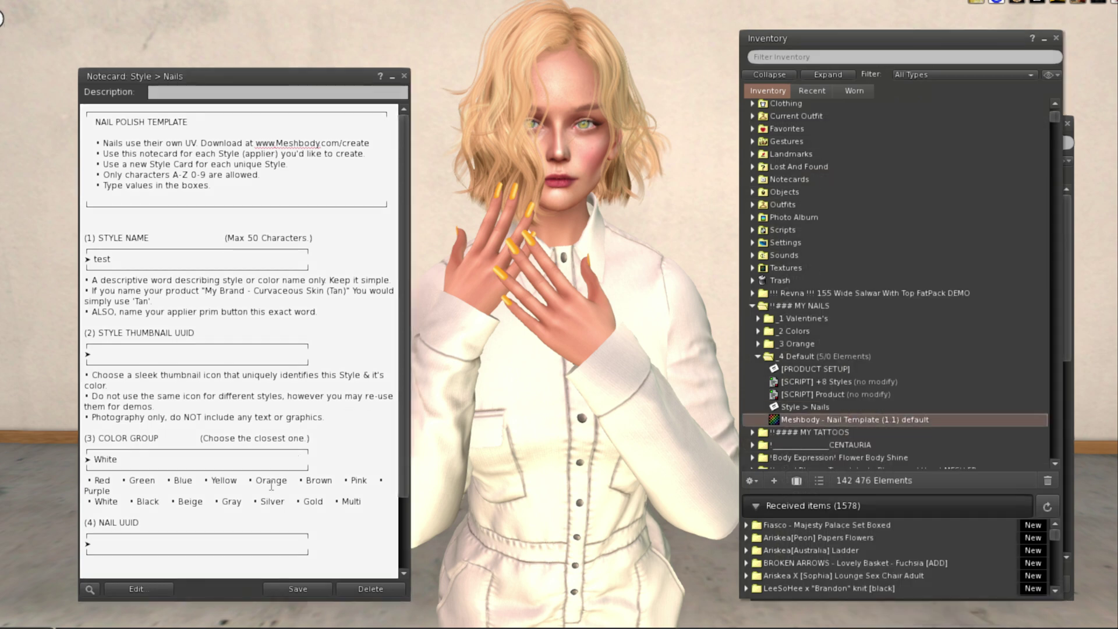
pyautogui.click(185, 541)
pyautogui.hotkey('ctrl', 'v')
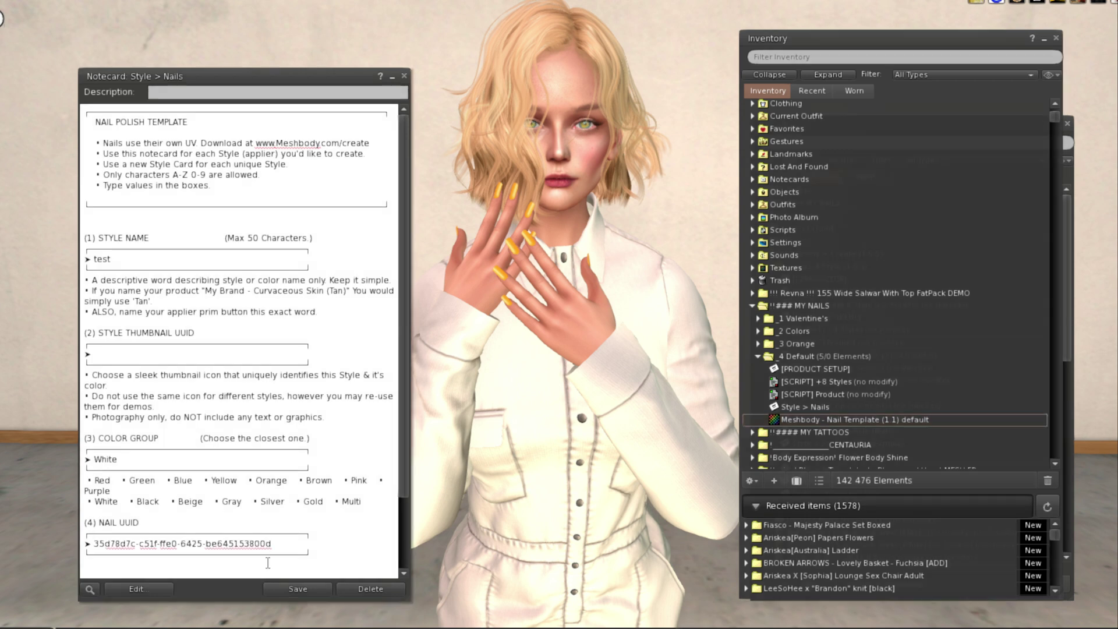
pyautogui.click(290, 592)
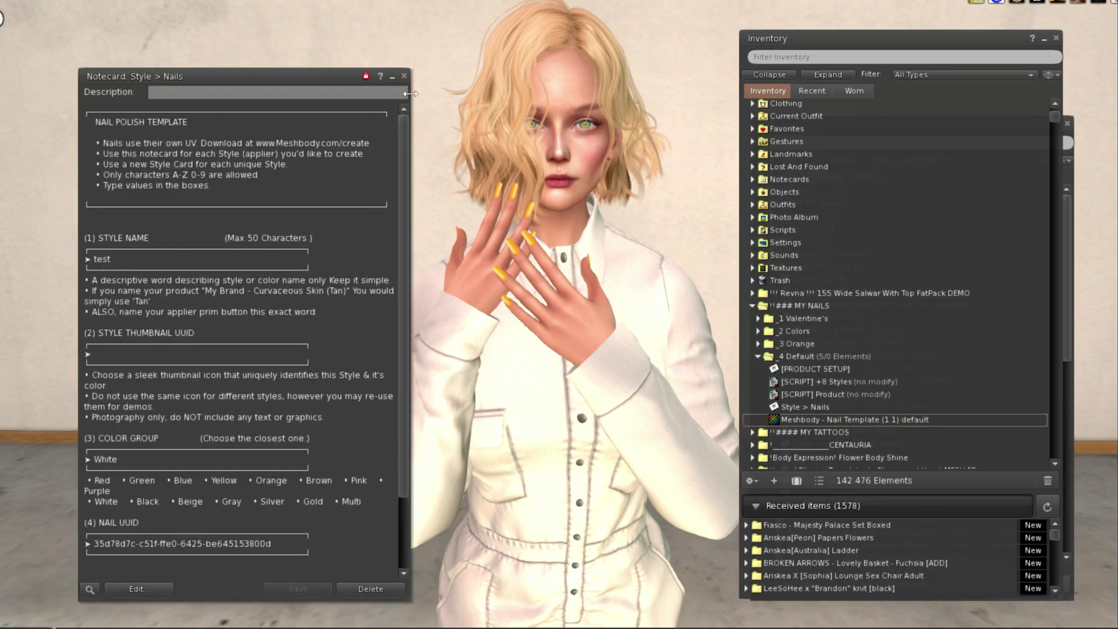
pyautogui.click(404, 77)
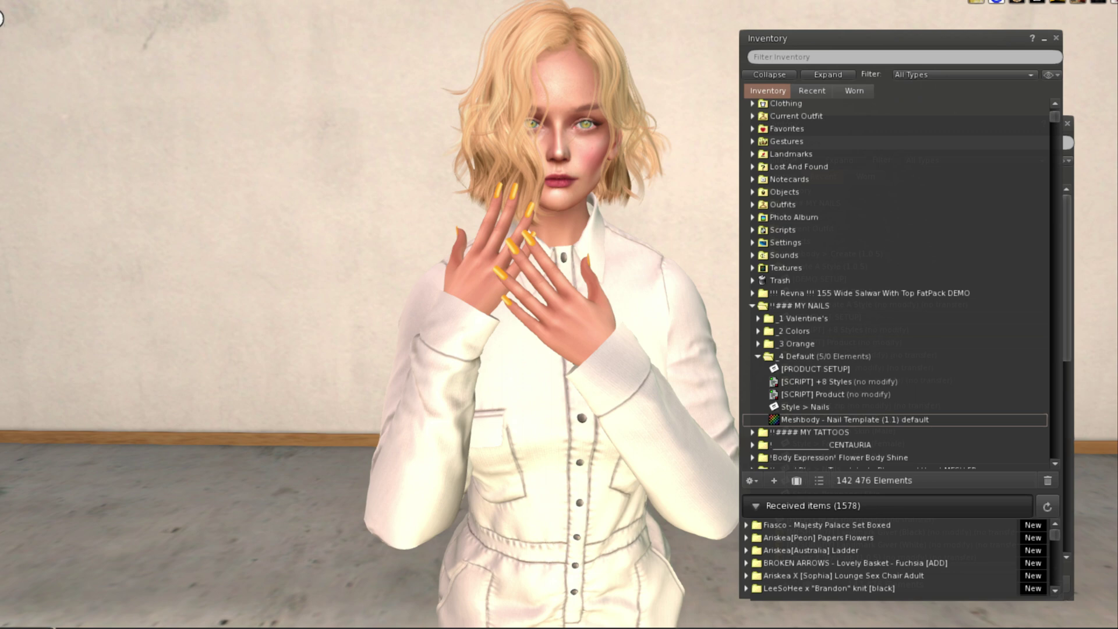
# - Create a wooden box on the floor beside the avatar and shift it closer to her along the green axis
pyautogui.click(3, 1)
pyautogui.click(18, 4)
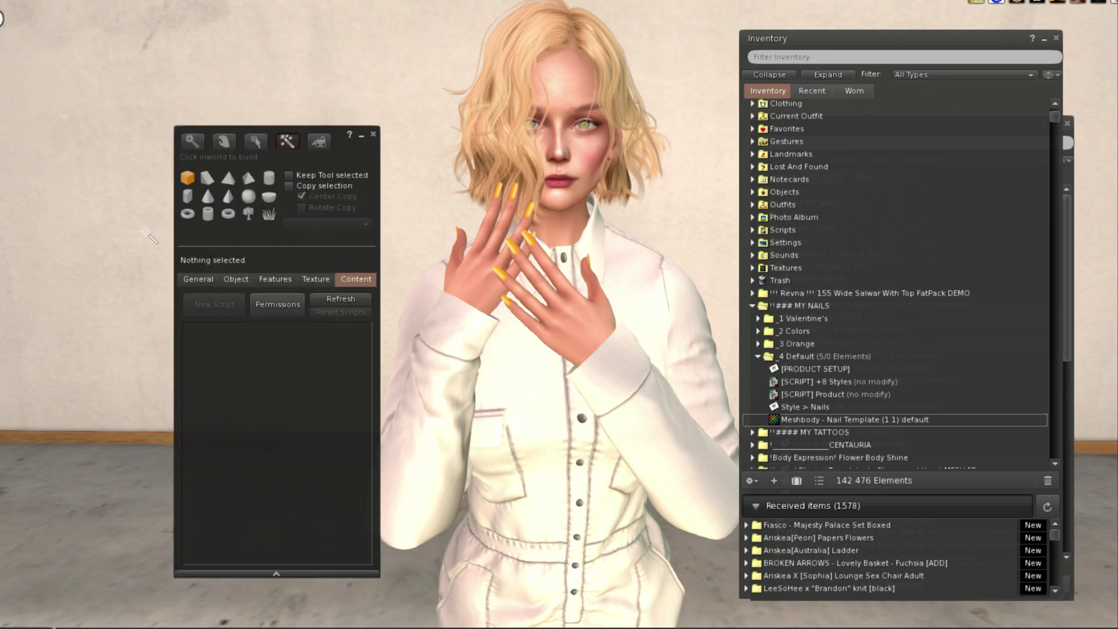
pyautogui.click(157, 577)
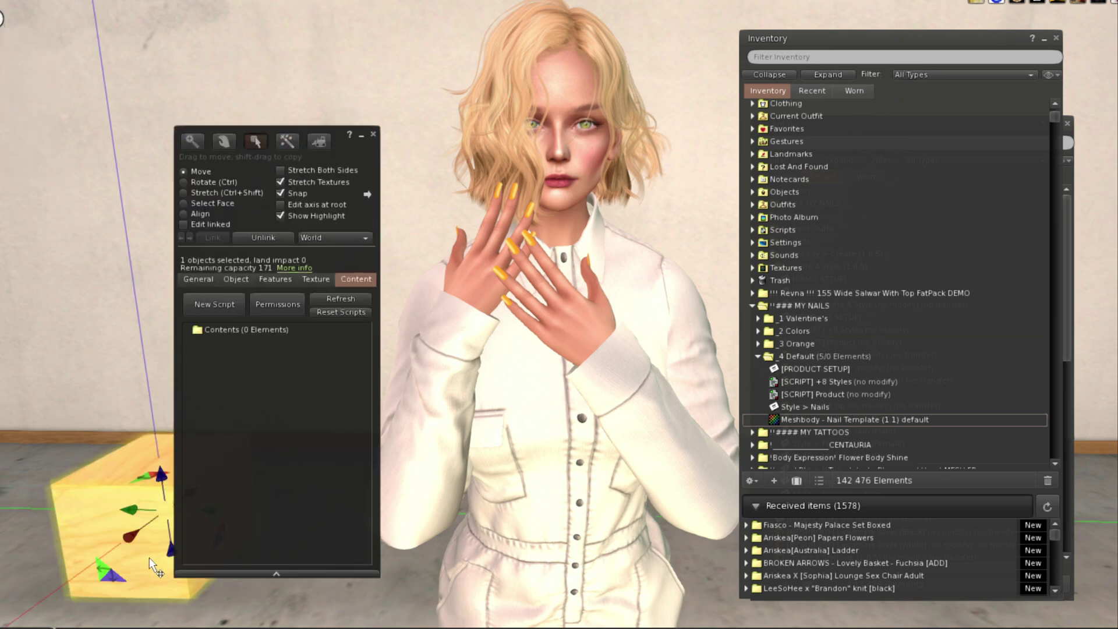
pyautogui.moveTo(337, 148); pyautogui.dragTo(149, 156)
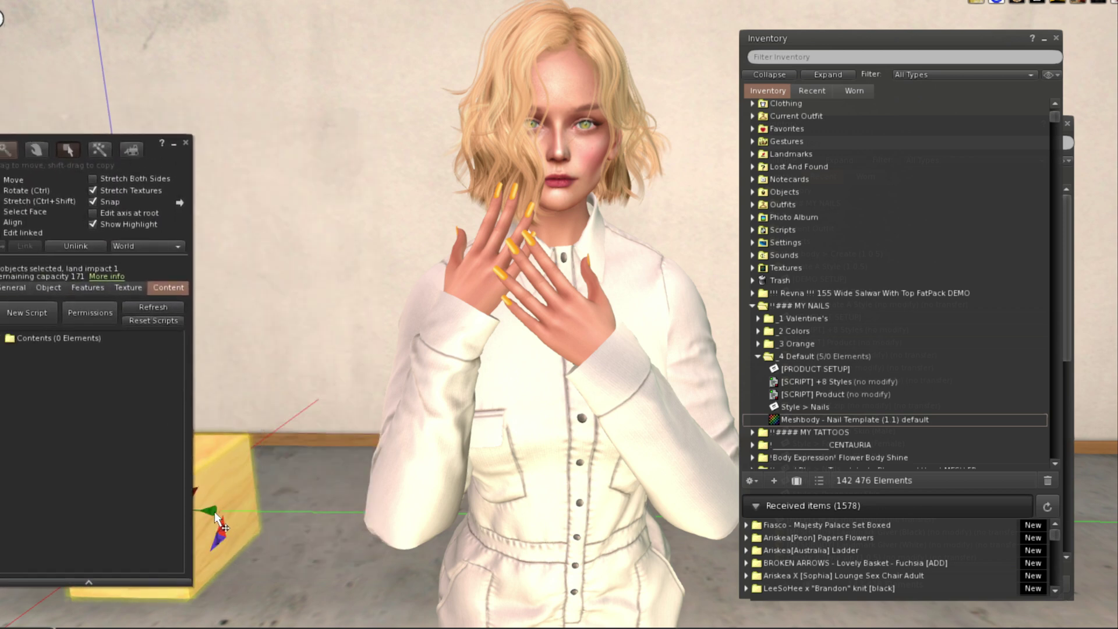
pyautogui.moveTo(214, 512); pyautogui.dragTo(343, 506)
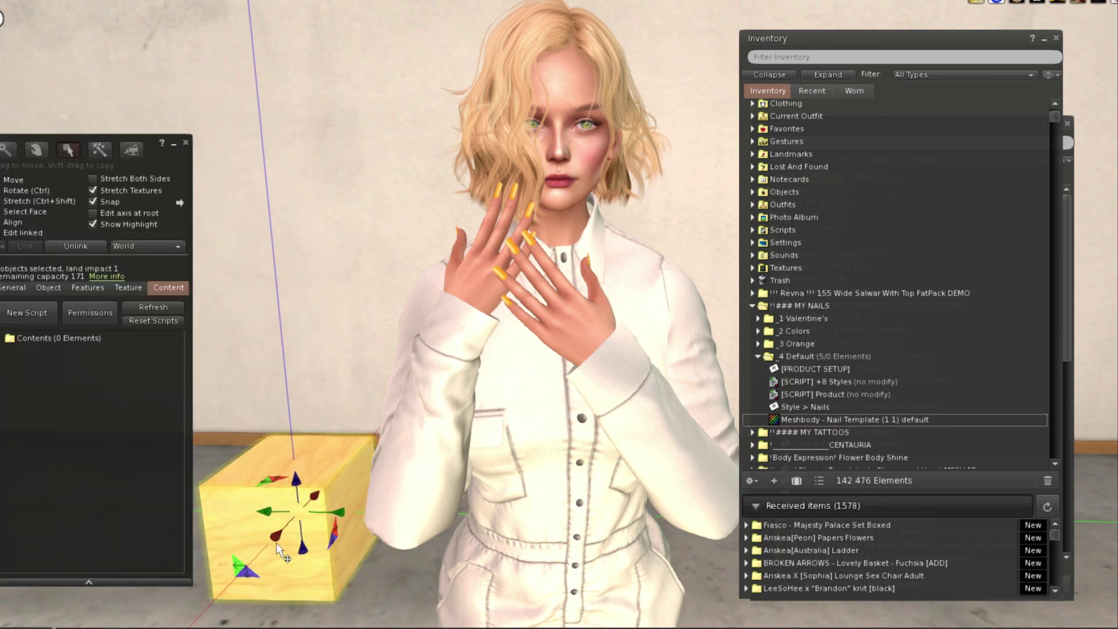
# - Duplicate the wooden box in front of the original, shrink the copy to a small cube and position it near the large box
pyautogui.moveTo(325, 551); pyautogui.dragTo(243, 626)
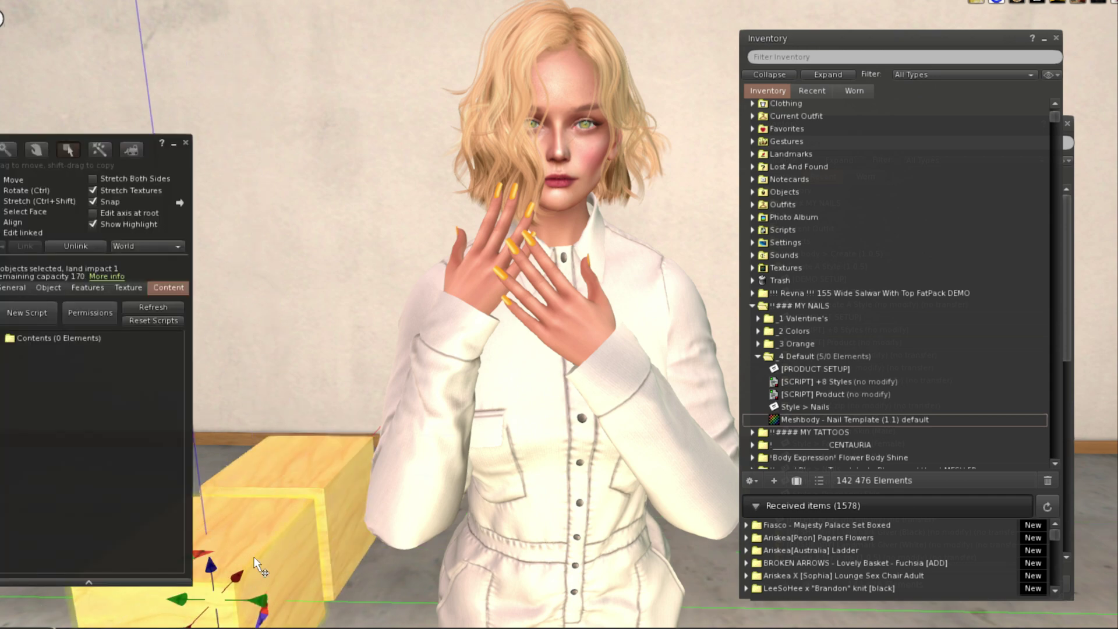
pyautogui.scroll(-3, 329, 531)
pyautogui.hotkey('ctrl', 'shift')
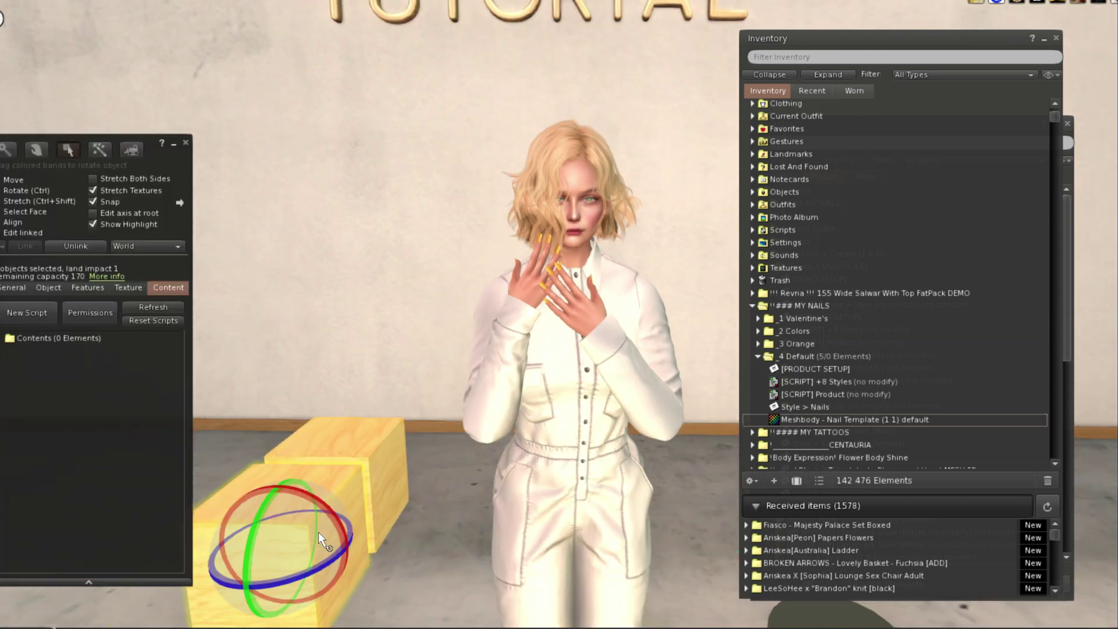
pyautogui.moveTo(376, 464); pyautogui.dragTo(293, 532)
pyautogui.moveTo(223, 612); pyautogui.dragTo(313, 555)
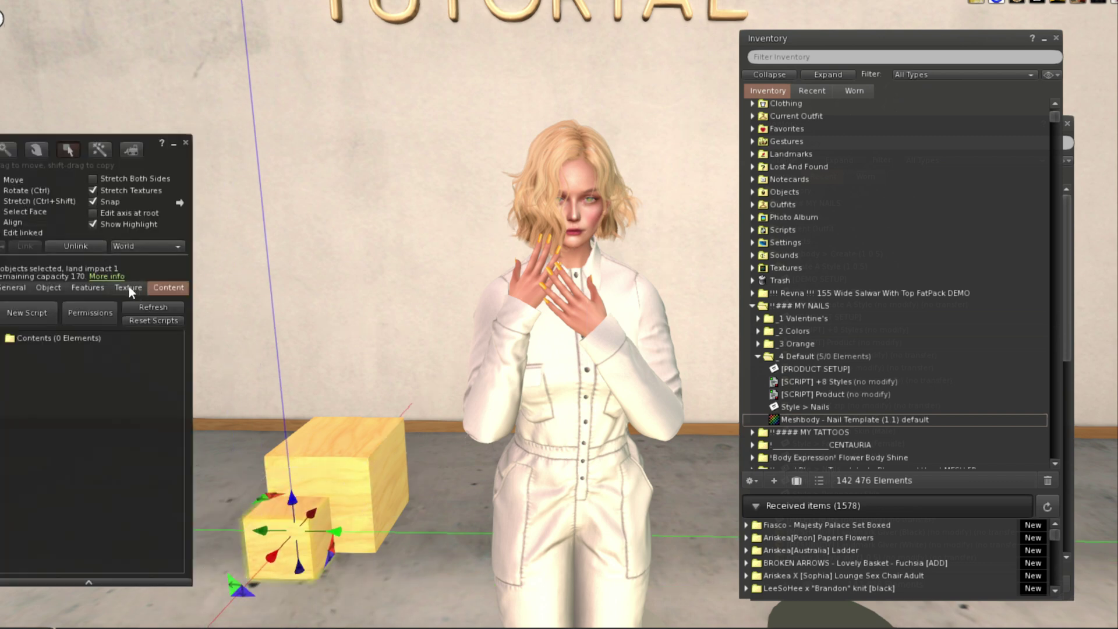
# - Color the small cube pink with RGB 255, 0, 128
pyautogui.click(128, 287)
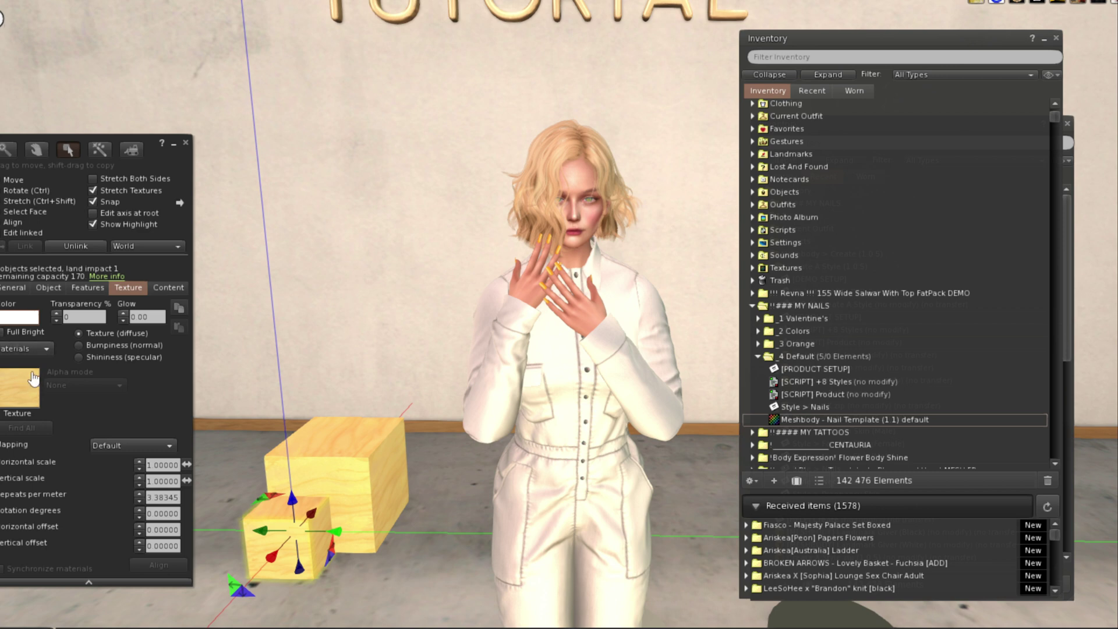
pyautogui.click(18, 317)
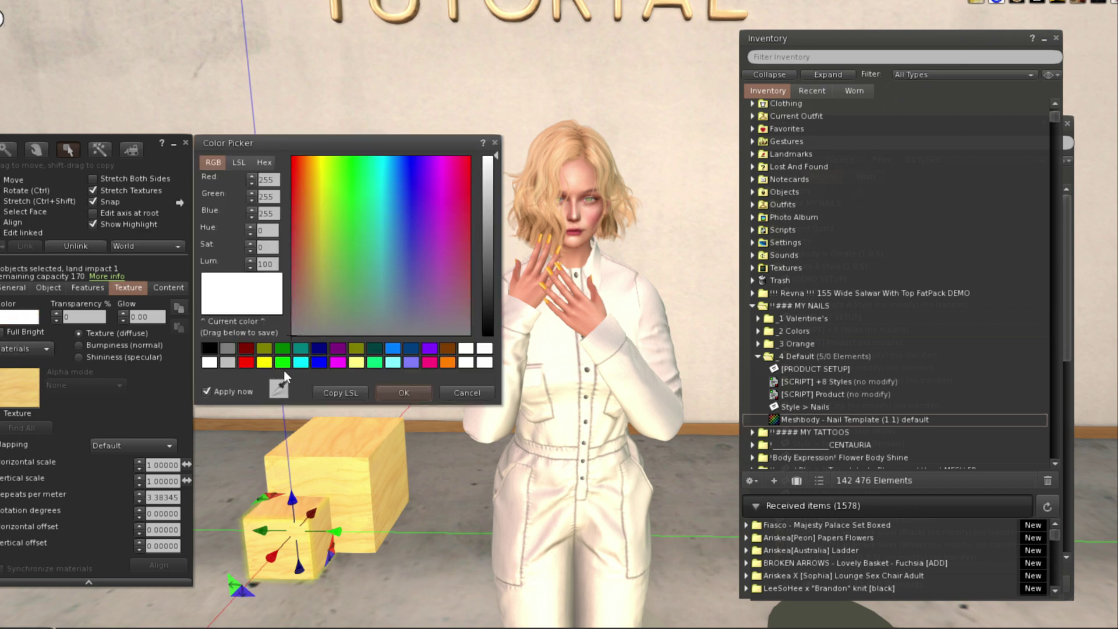
pyautogui.click(429, 360)
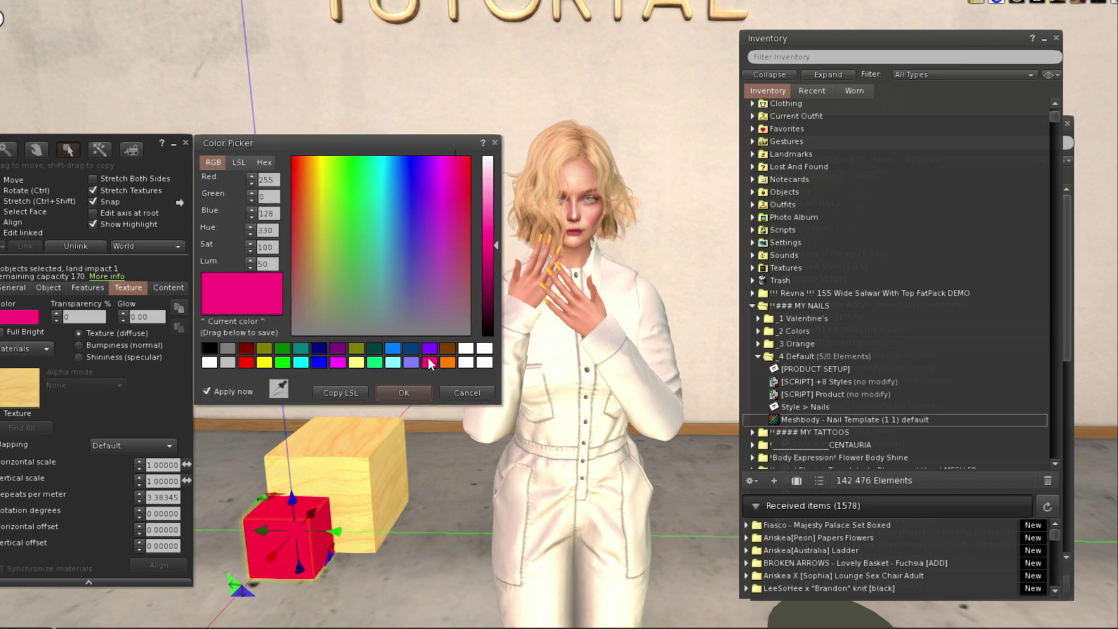
pyautogui.click(404, 393)
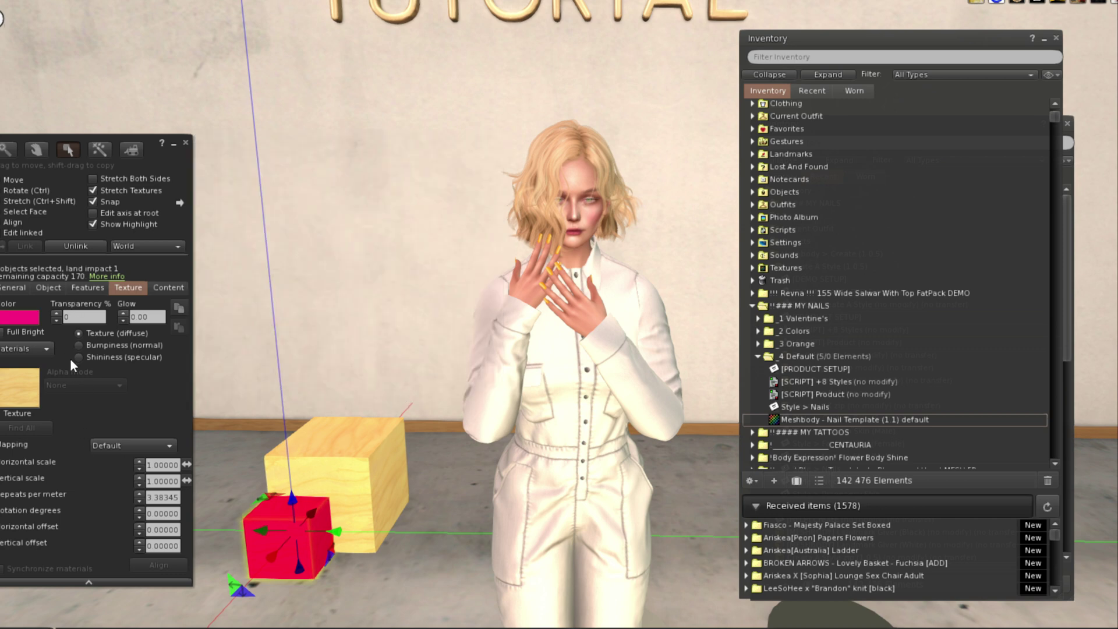
# - Name the small pink cube test, matching the style name in the Style > Nails notecard
pyautogui.click(266, 544)
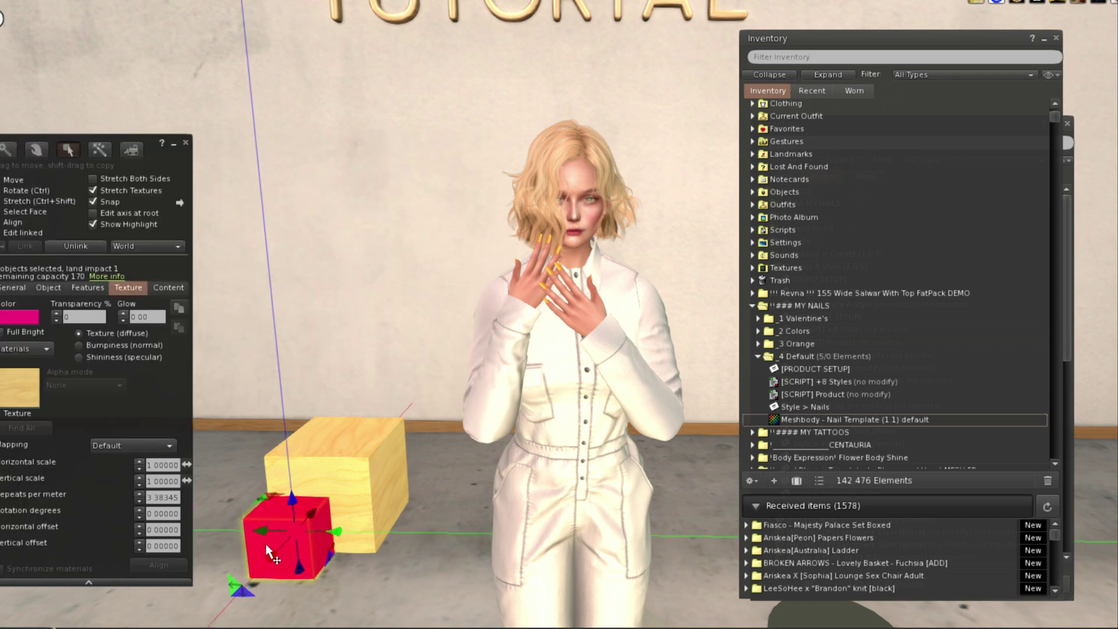
pyautogui.doubleClick(805, 406)
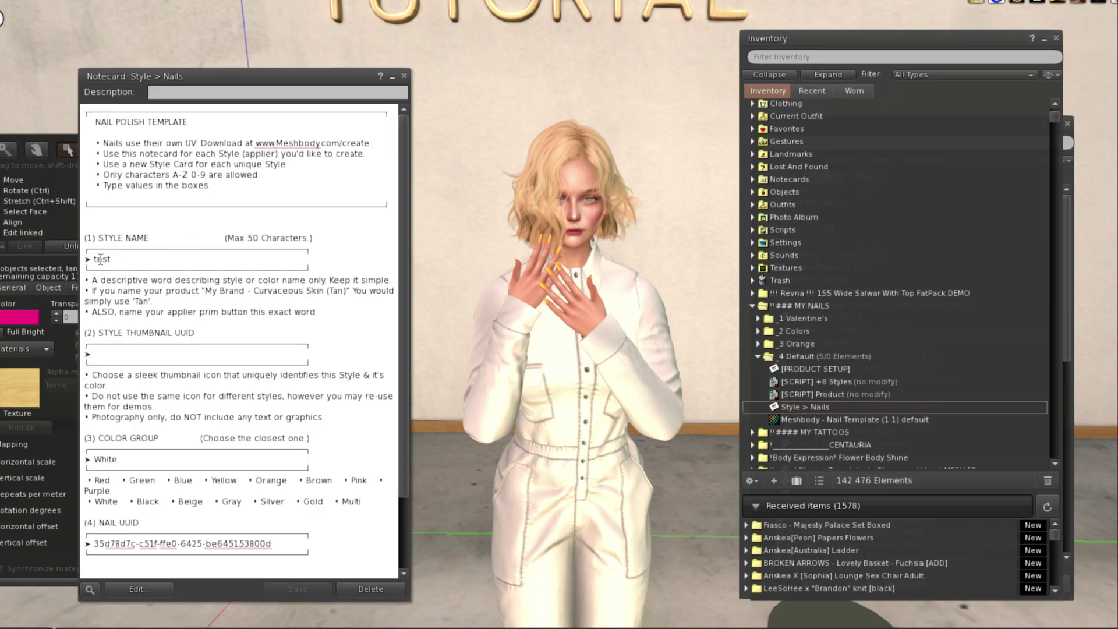
pyautogui.moveTo(245, 82); pyautogui.dragTo(847, 100)
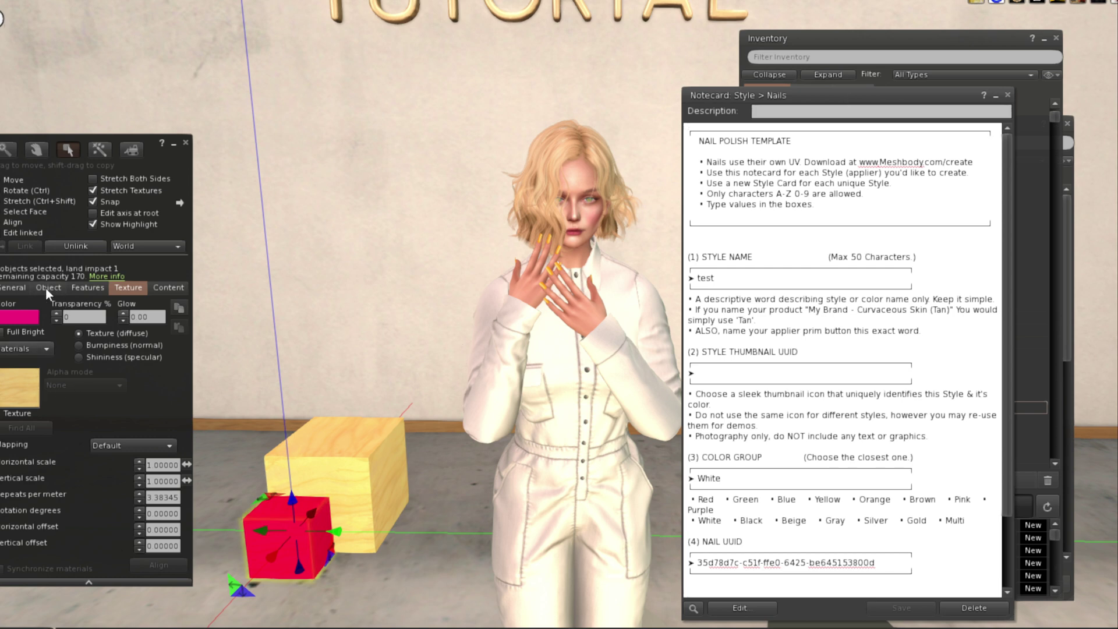
pyautogui.click(6, 289)
pyautogui.click(88, 305)
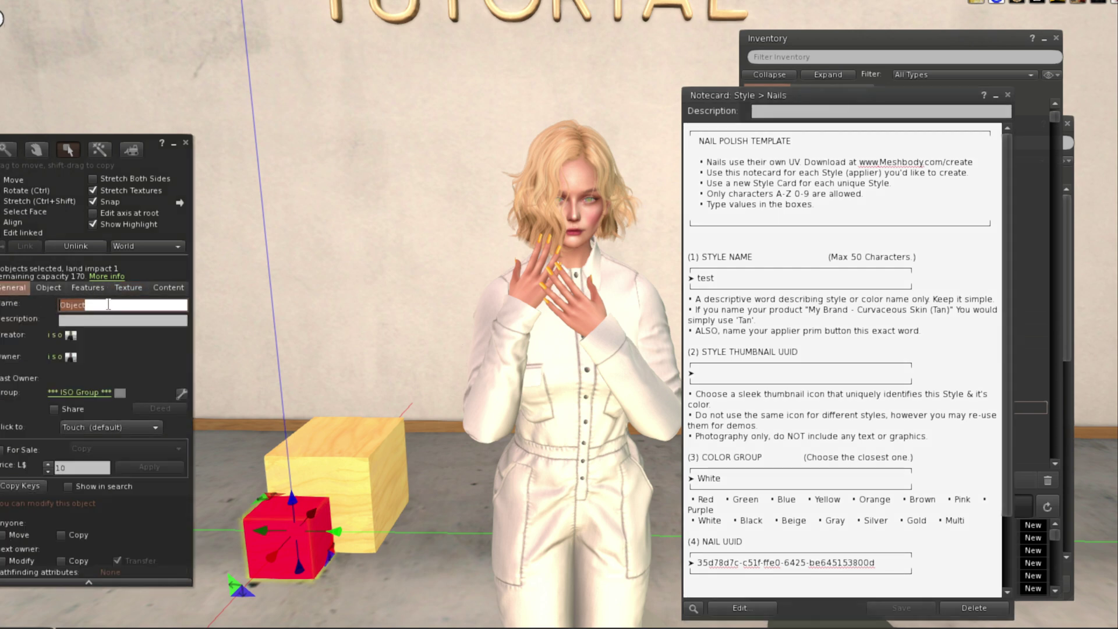
pyautogui.write('test')
pyautogui.press('Return')
# - Name the large wooden box test as well and close the object editor
pyautogui.click(354, 487)
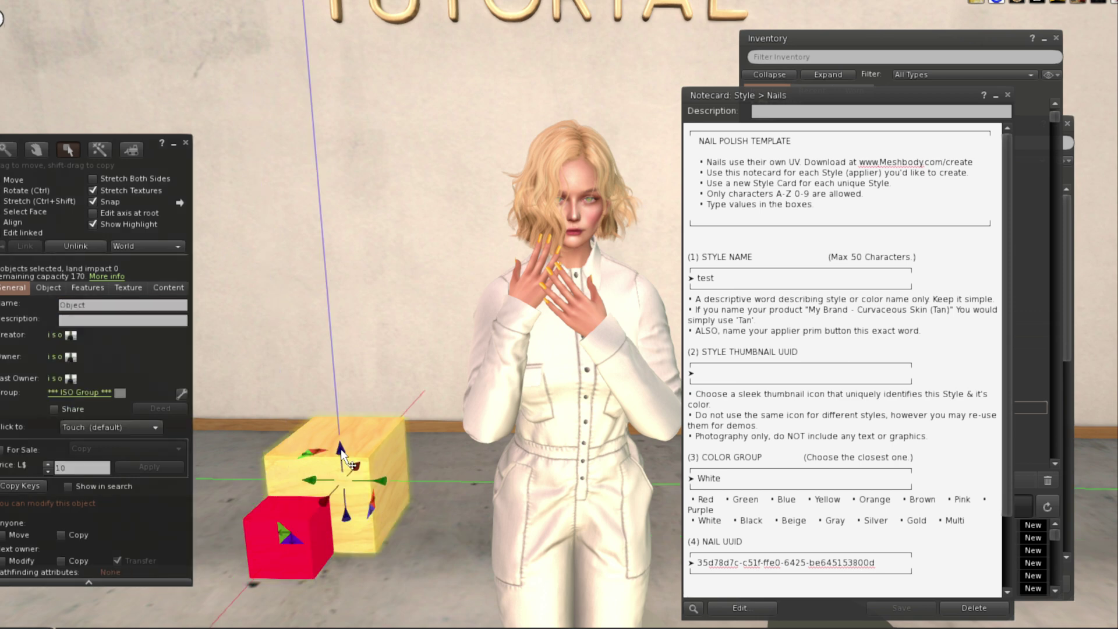
pyautogui.click(76, 304)
pyautogui.hotkey('ctrl', 'a')
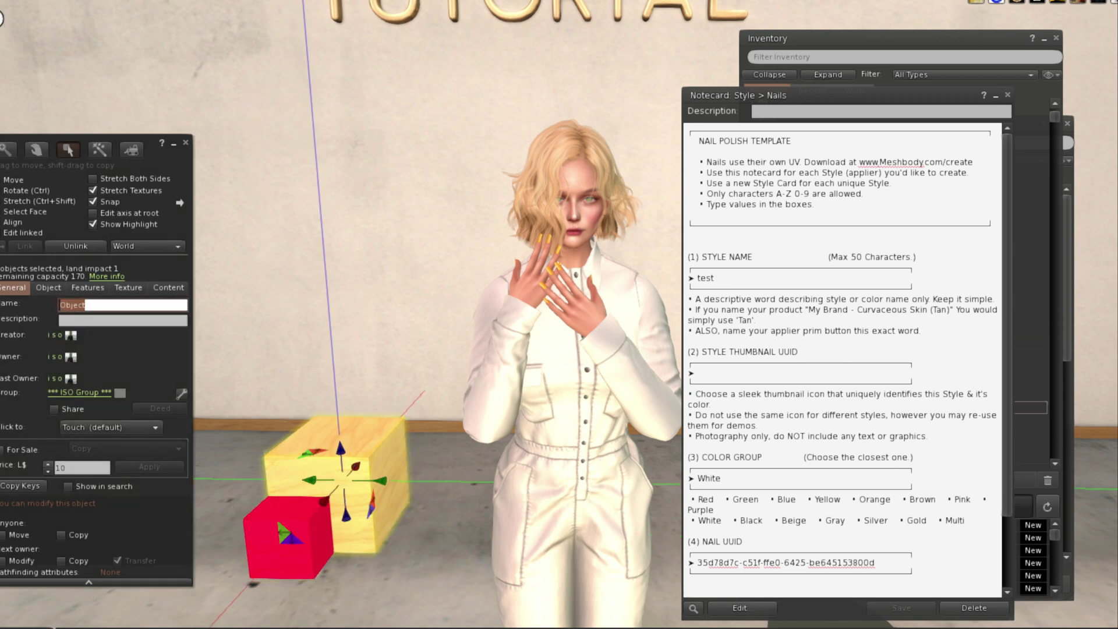
pyautogui.write('test')
pyautogui.hotkey('ctrl', 'a')
pyautogui.click(185, 144)
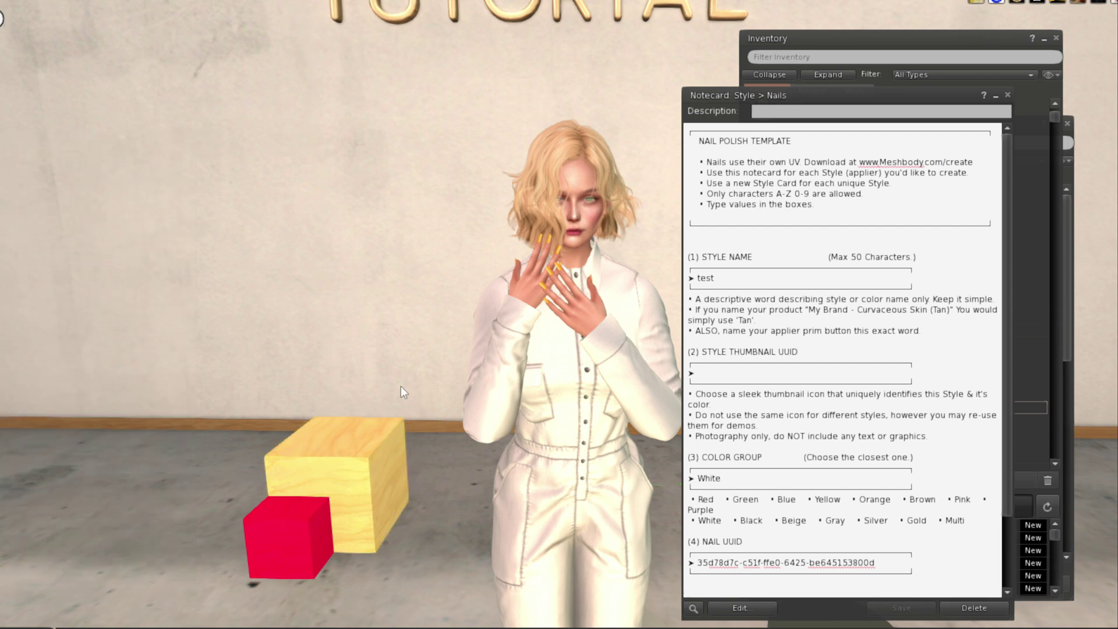
# - Link the small pink cube to the large wooden box, selecting the wooden box last so it becomes the root
pyautogui.rightClick(296, 531)
pyautogui.click(333, 574)
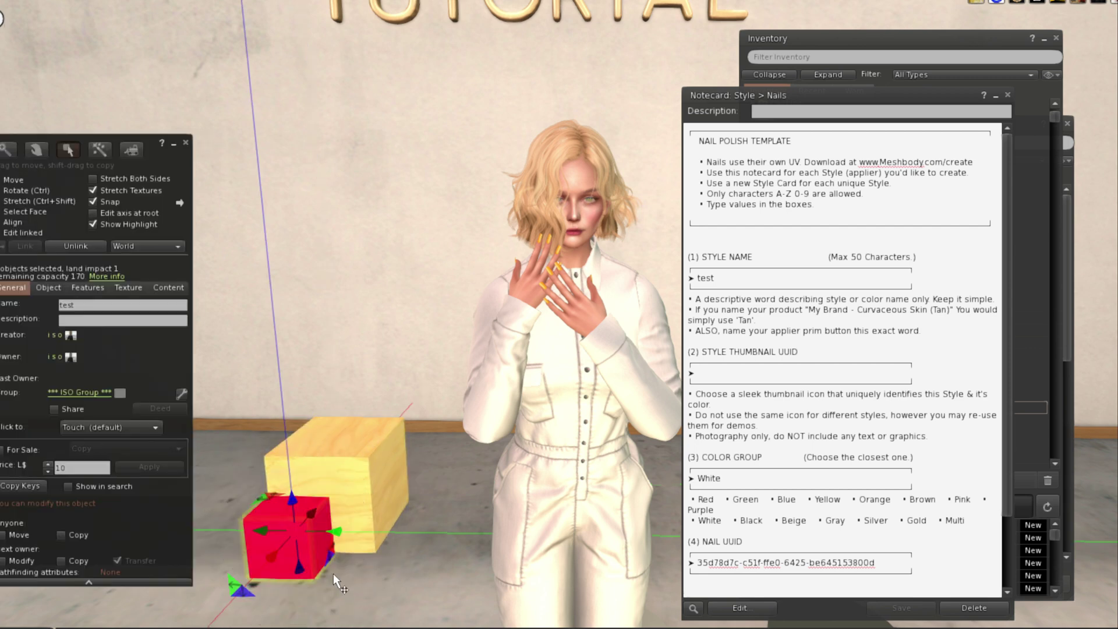
pyautogui.keyDown('shift'); pyautogui.click(377, 437); pyautogui.keyUp('shift')
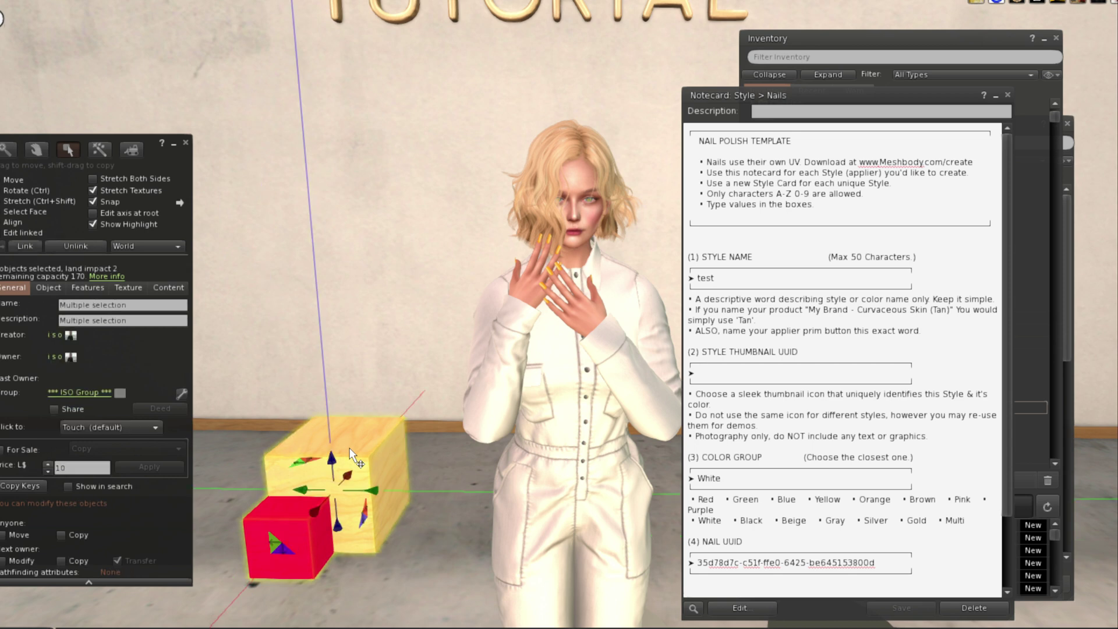
pyautogui.click(18, 247)
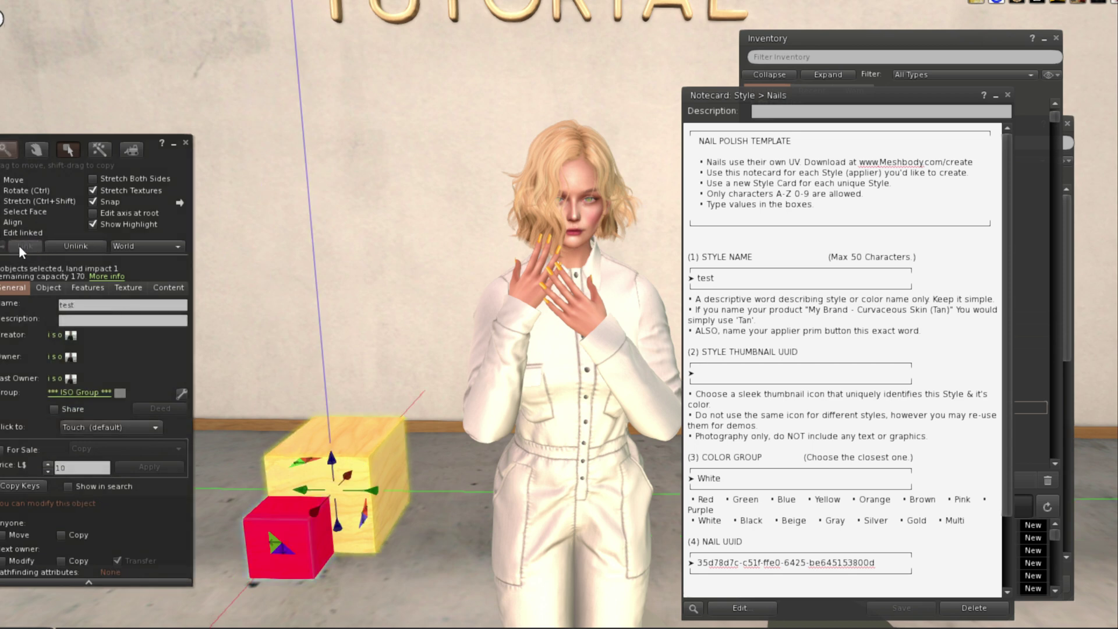
# - Add [PRODUCT SETUP], [SCRIPT] +8 Styles, [SCRIPT] Product and Style > Nails from _4 Default to the linked object's contents
pyautogui.click(163, 285)
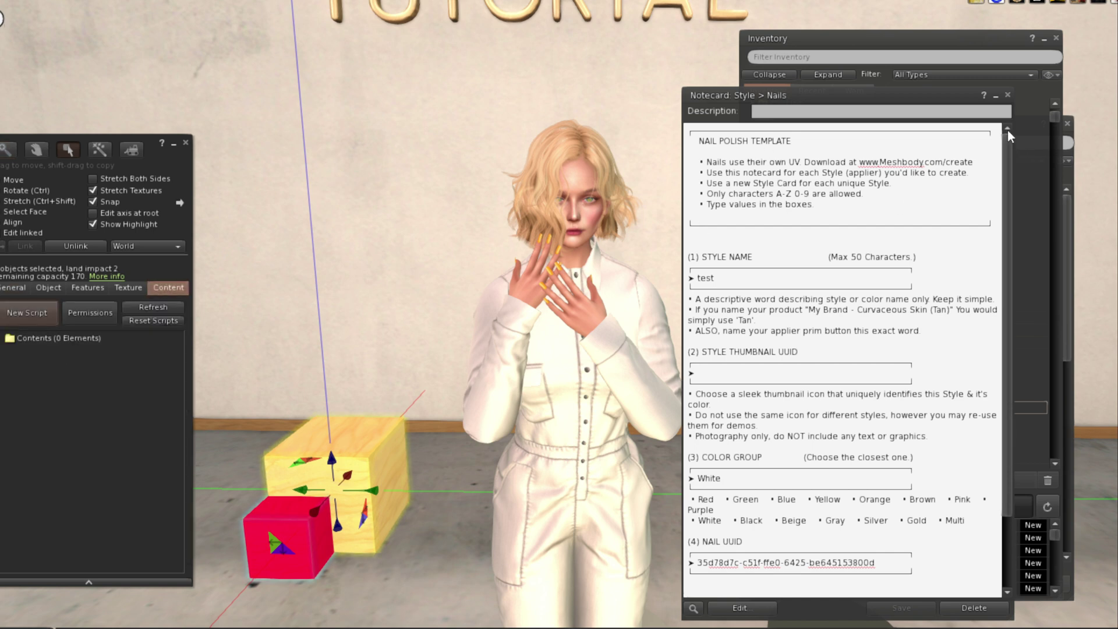
pyautogui.click(1008, 94)
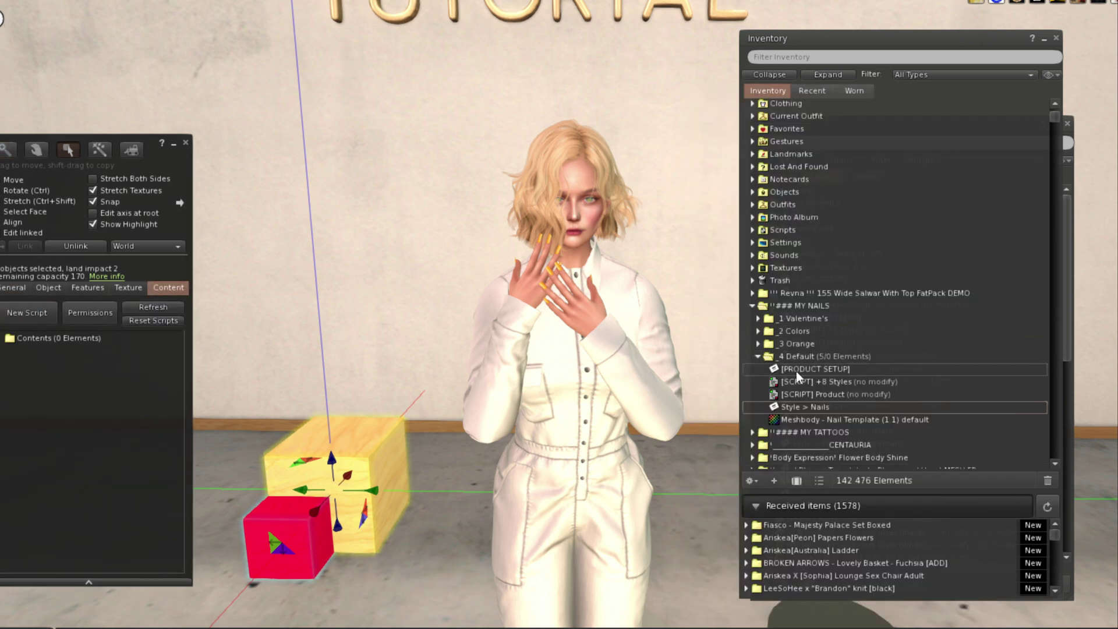
pyautogui.click(795, 372)
pyautogui.keyDown('ctrl'); pyautogui.click(809, 382); pyautogui.keyUp('ctrl')
pyautogui.keyDown('ctrl'); pyautogui.click(805, 394); pyautogui.keyUp('ctrl')
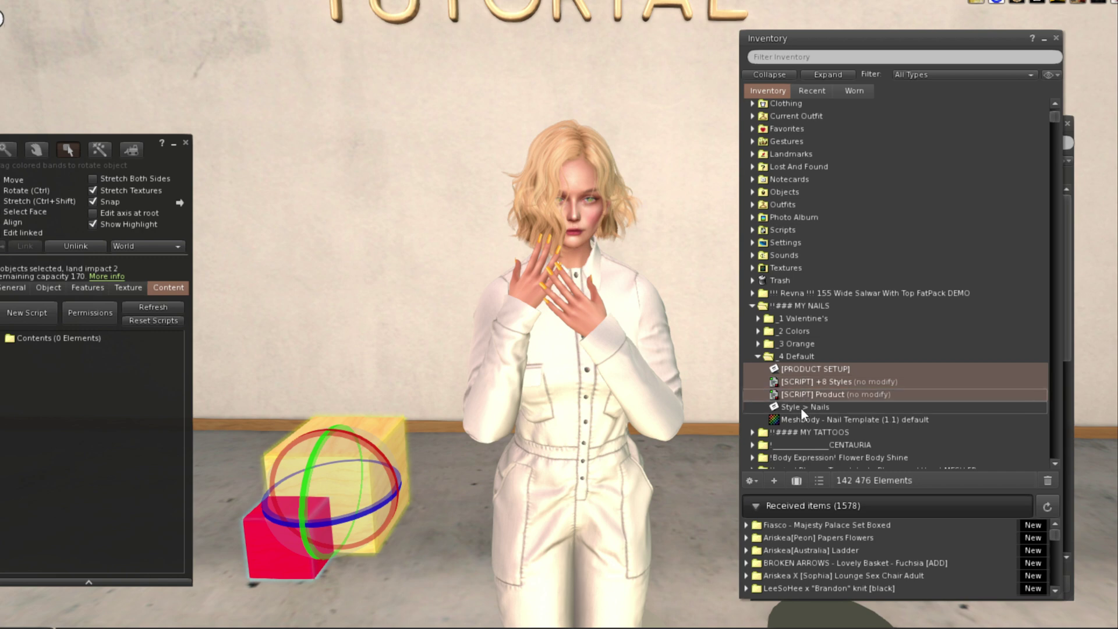
pyautogui.keyDown('ctrl'); pyautogui.click(801, 406); pyautogui.keyUp('ctrl')
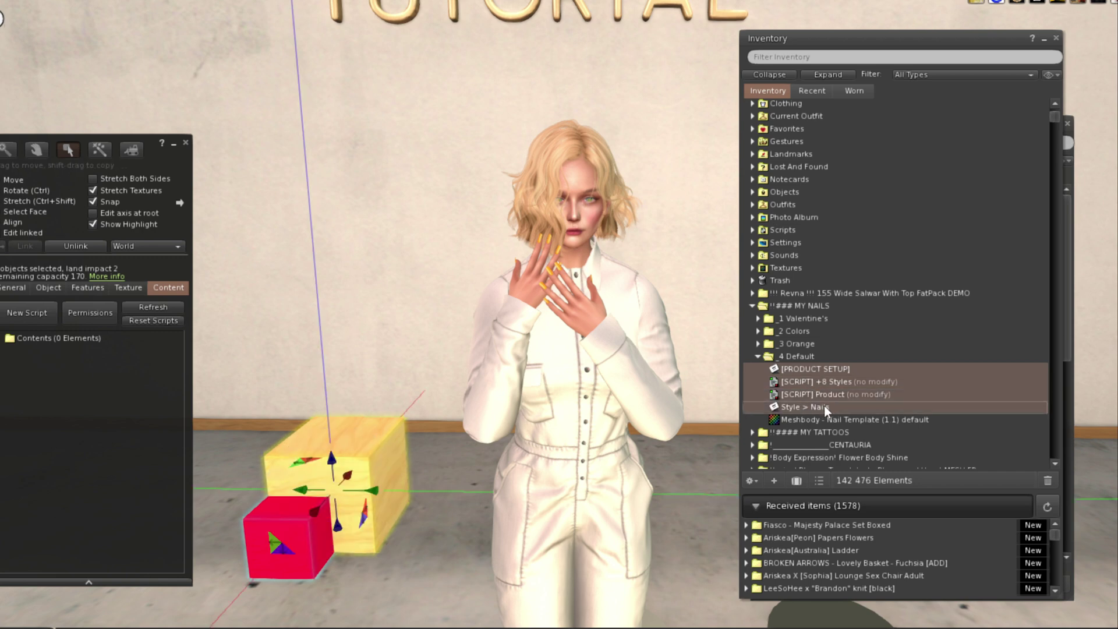
pyautogui.moveTo(824, 406); pyautogui.dragTo(63, 439)
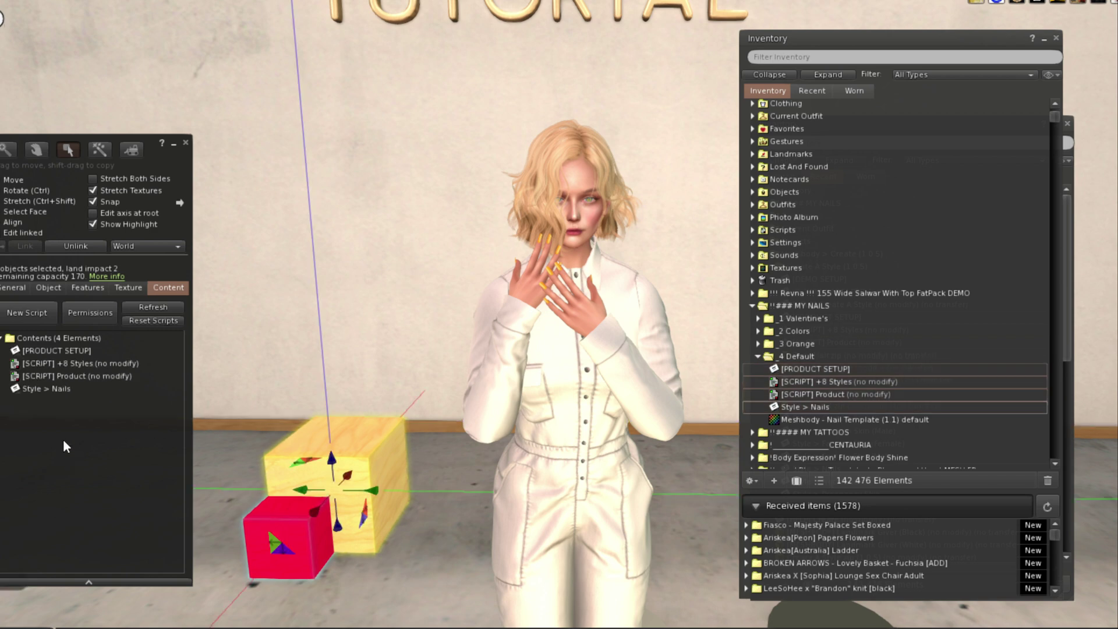
# - Close the object editor and open the nearby chat history to check the applier's notecard processing
pyautogui.click(186, 144)
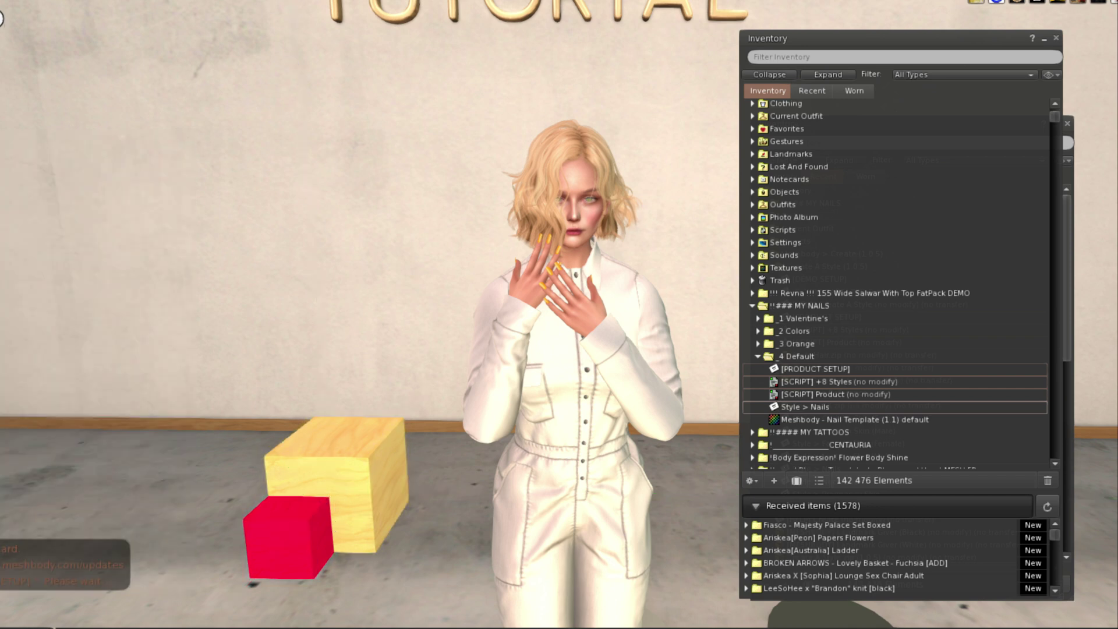
pyautogui.hotkey('ctrl', 'h')
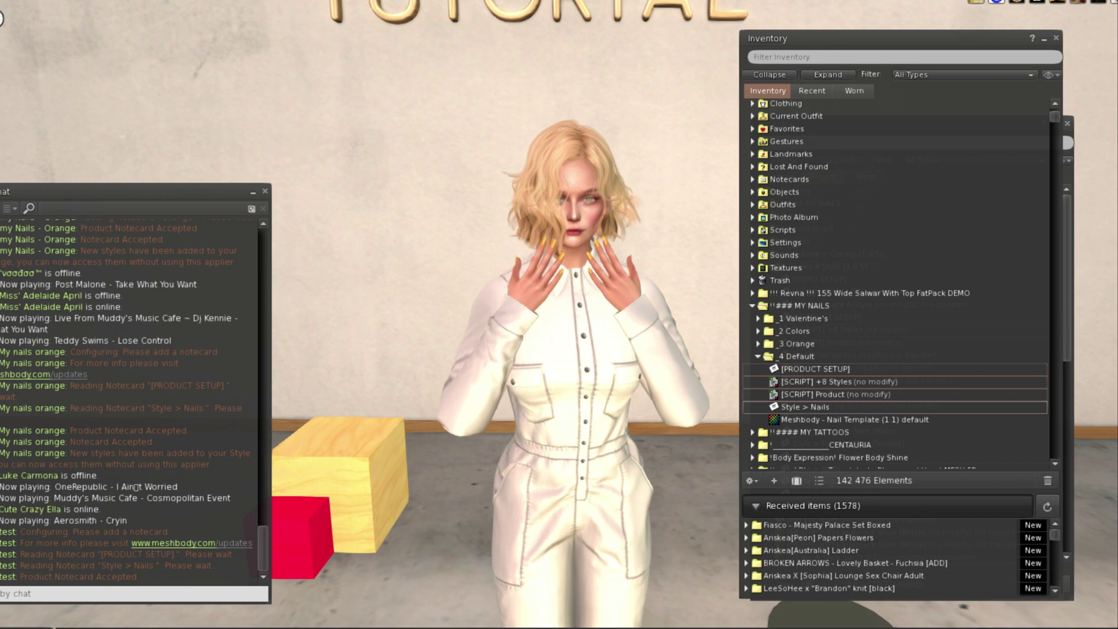
# - Apply the default nails from the pink cube and examine them up close on the avatar's hands
pyautogui.moveTo(890, 44); pyautogui.dragTo(906, 76)
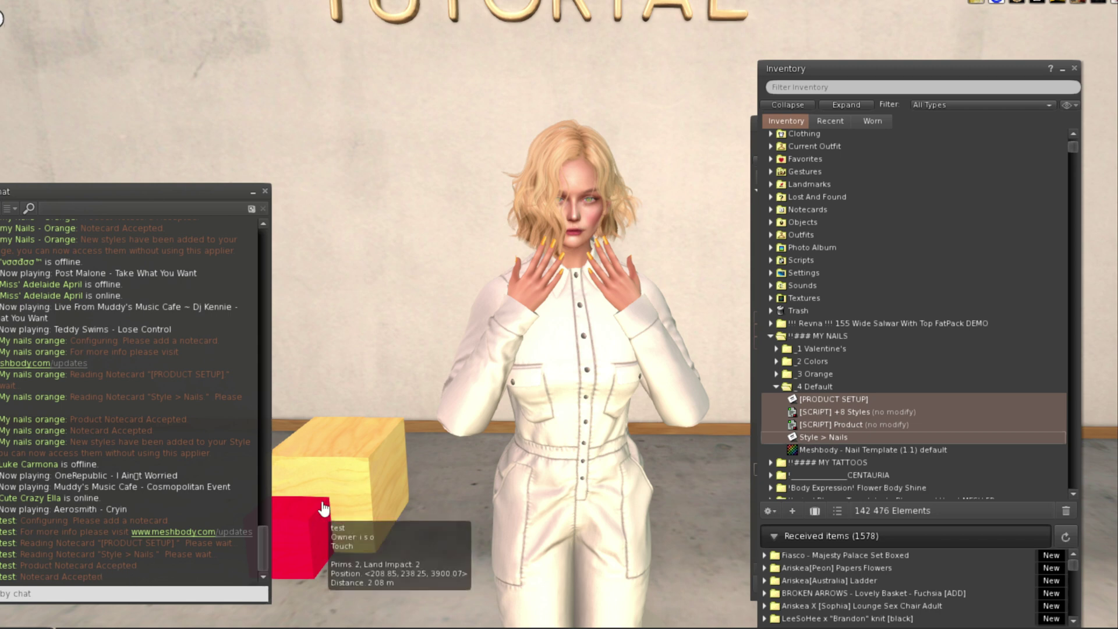
pyautogui.keyDown('alt'); pyautogui.click(533, 357); pyautogui.keyUp('alt')
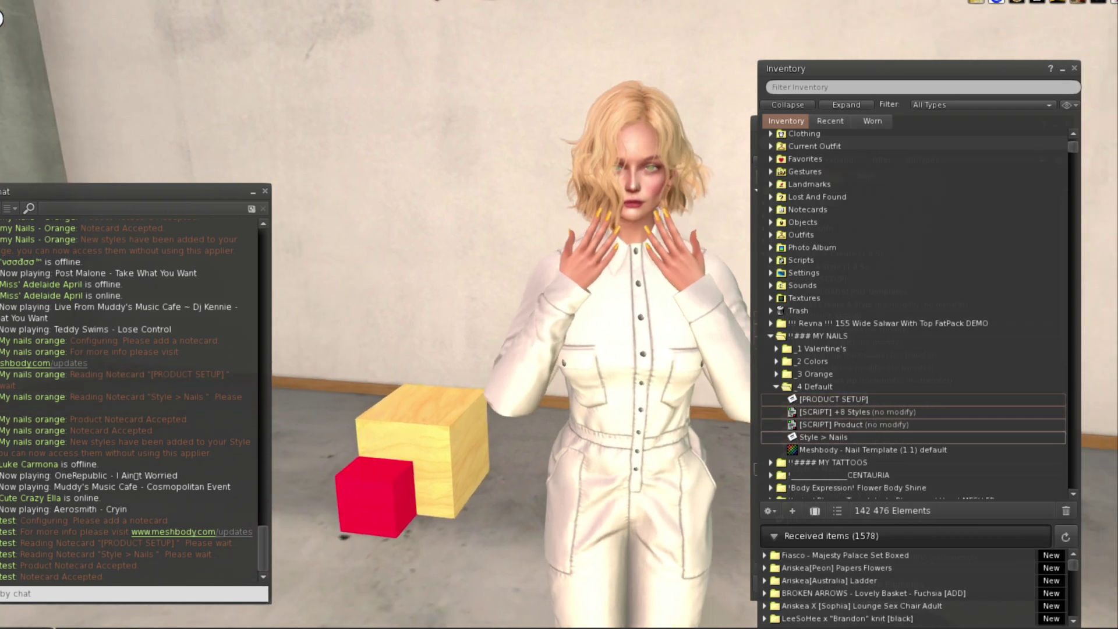
pyautogui.keyDown('alt'); pyautogui.click(635, 249); pyautogui.keyUp('alt')
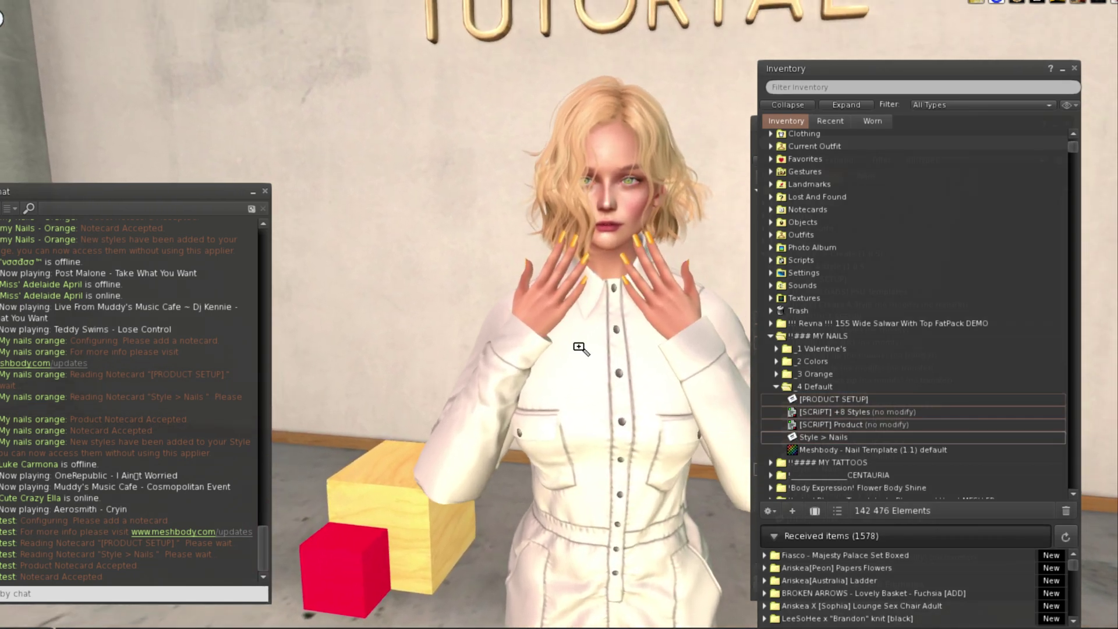
pyautogui.click(335, 582)
pyautogui.keyDown('alt'); pyautogui.click(569, 285); pyautogui.keyUp('alt')
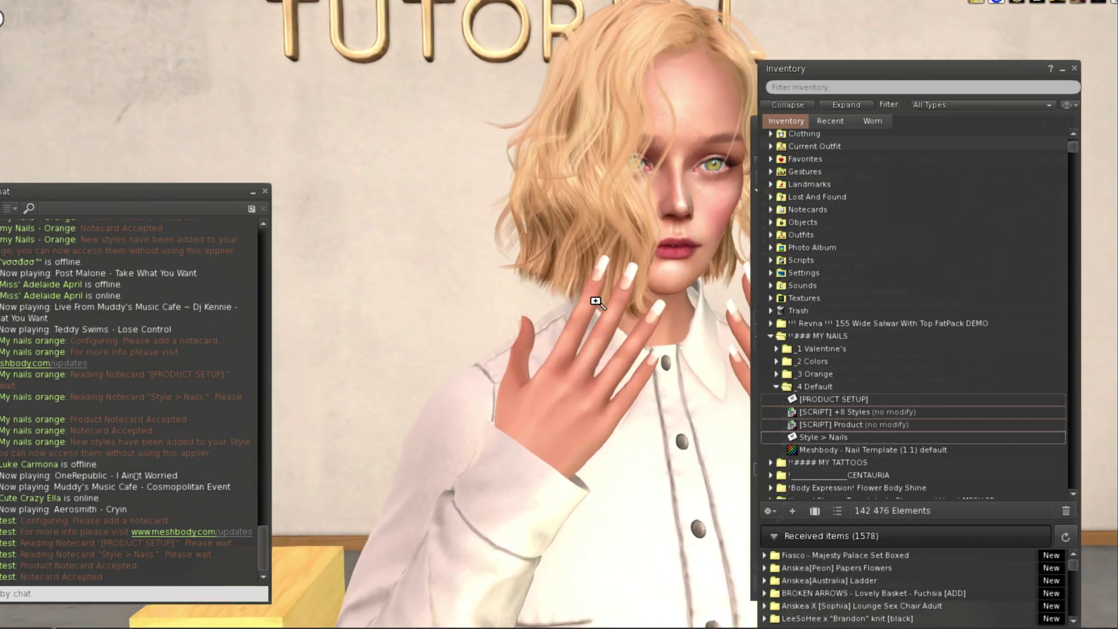
pyautogui.keyDown('alt'); pyautogui.click(654, 314); pyautogui.keyUp('alt')
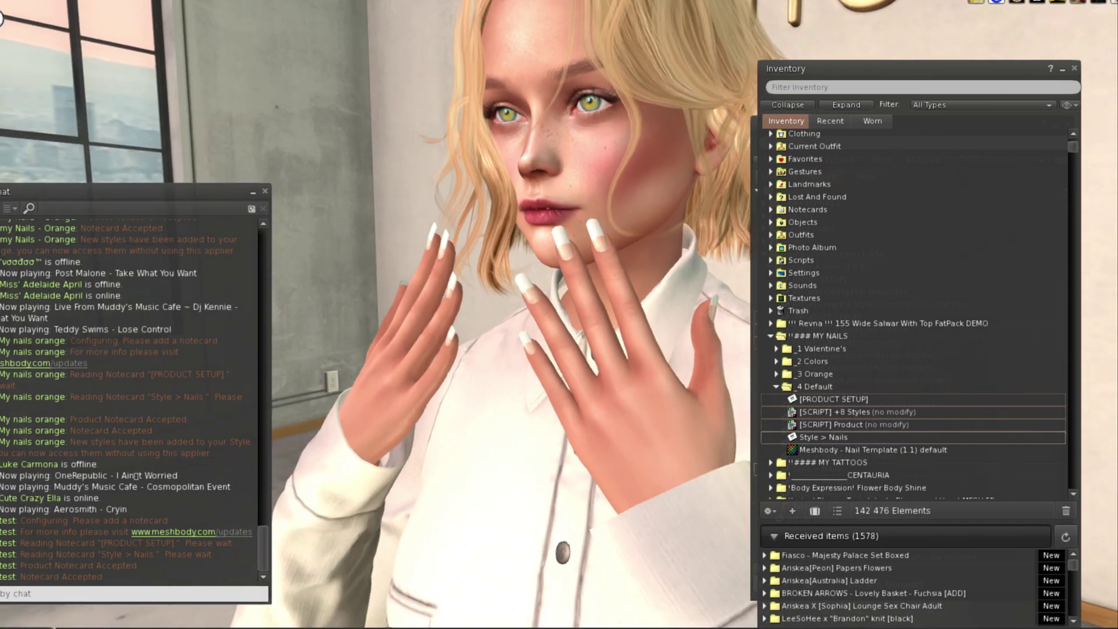
pyautogui.scroll(3, 568, 285)
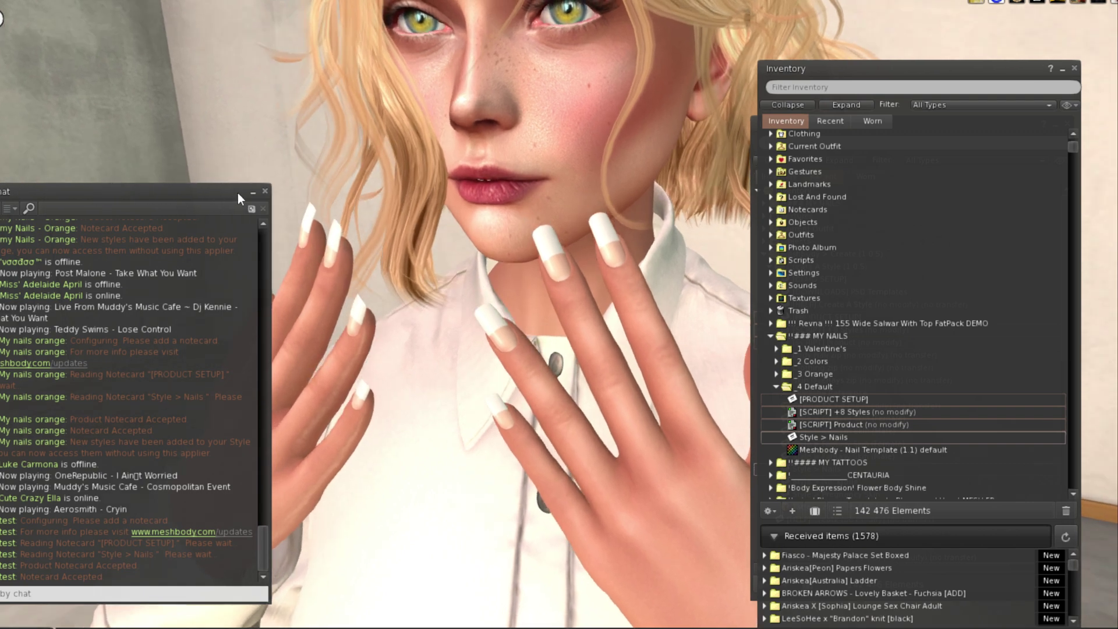
# - Close the chat history and try three other nail shapes in the Legacy HUD, ending on the short natural one
pyautogui.click(264, 190)
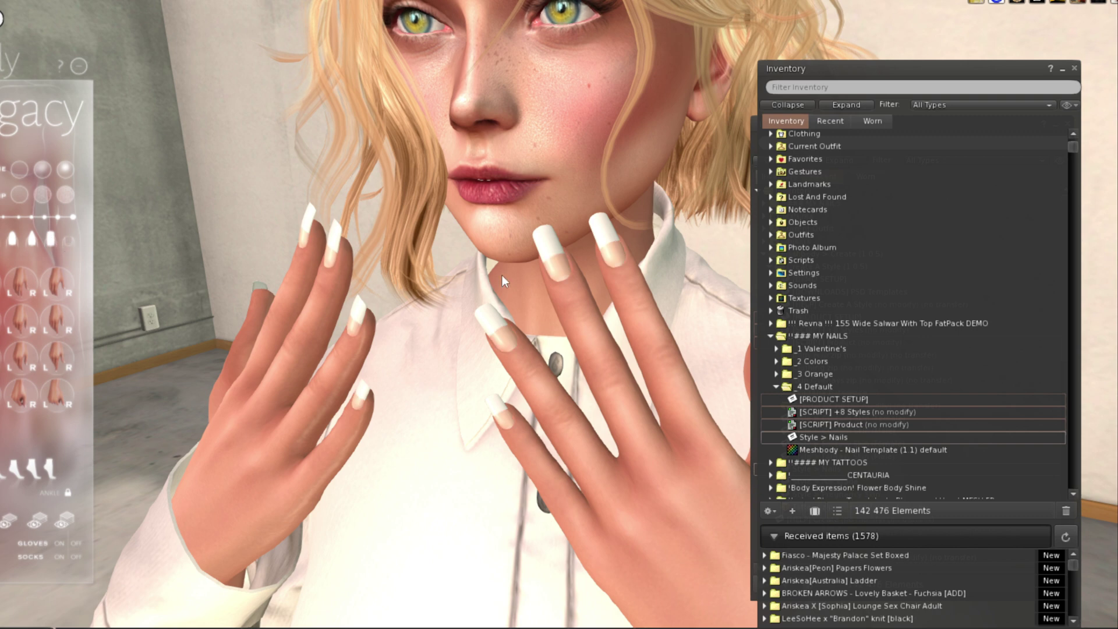
pyautogui.click(34, 240)
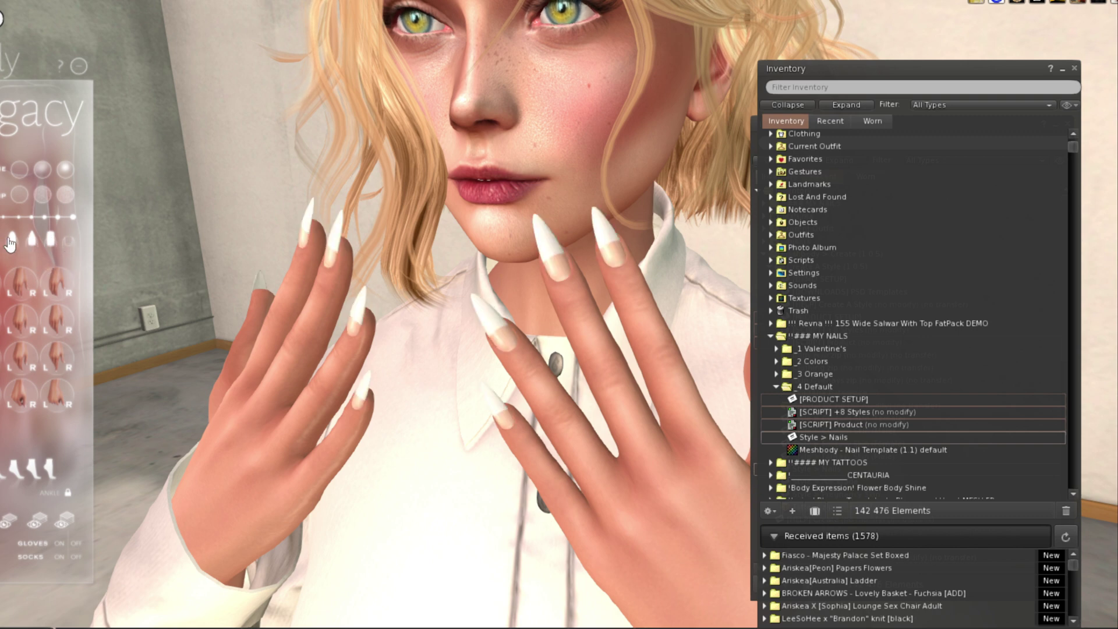
pyautogui.click(12, 241)
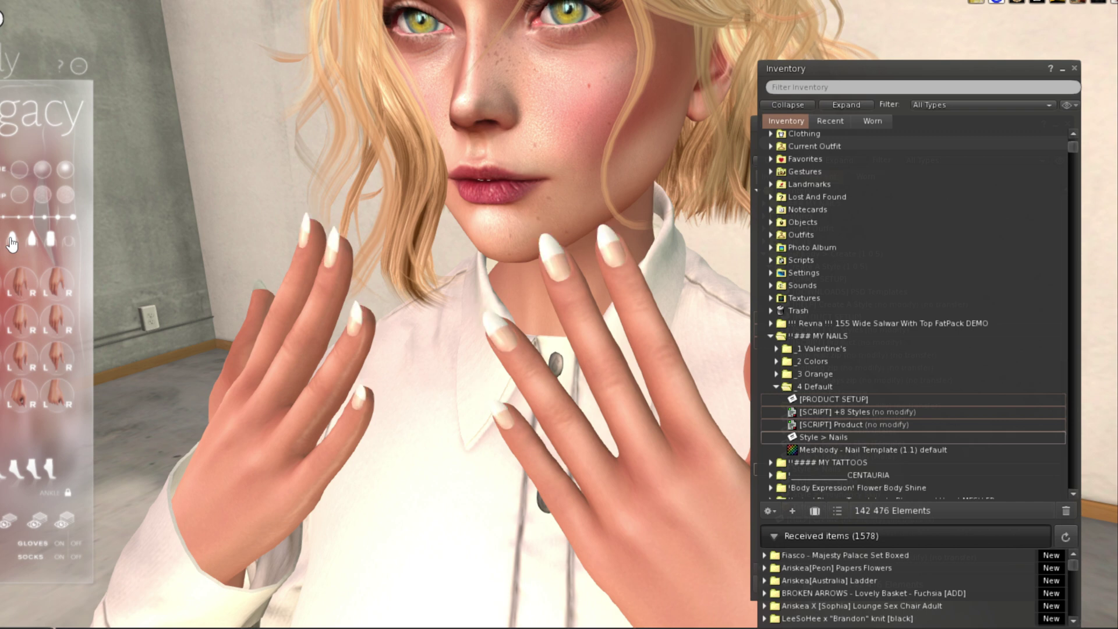
pyautogui.click(2, 247)
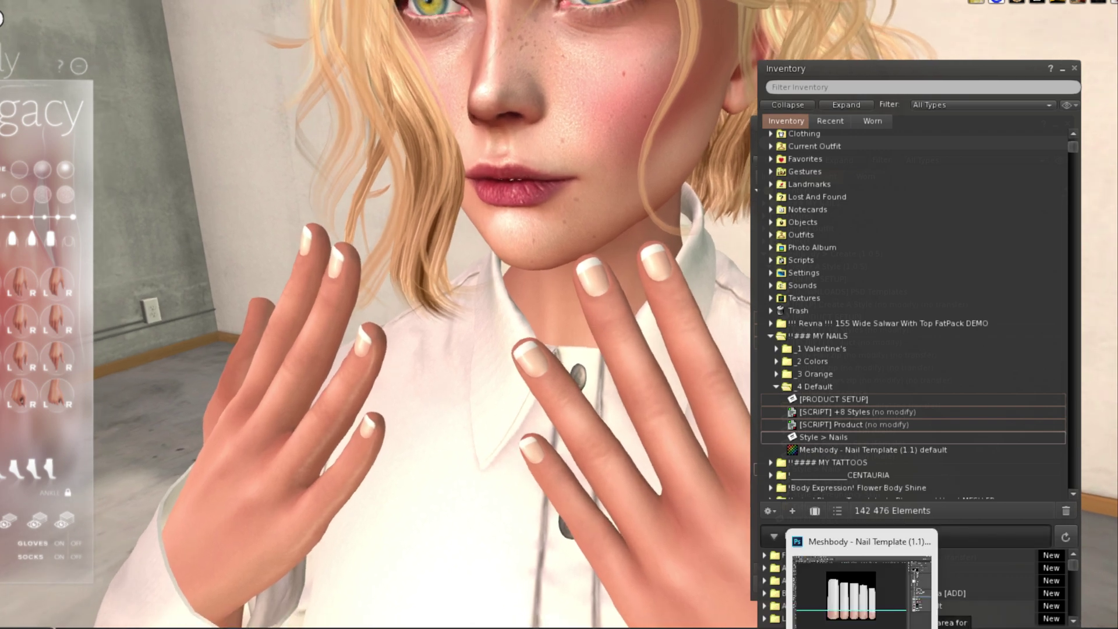
# - Switch to Photoshop to examine the nail template's default design at the horizontal guide
pyautogui.click(862, 628)
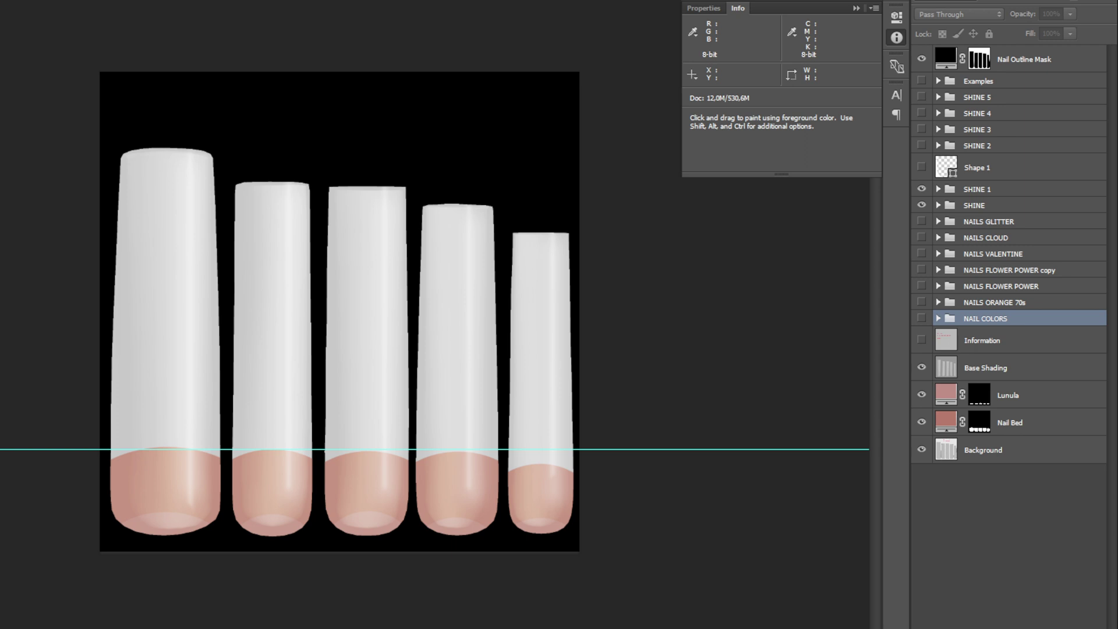
pyautogui.moveTo(1, 449); pyautogui.dragTo(1, 449)
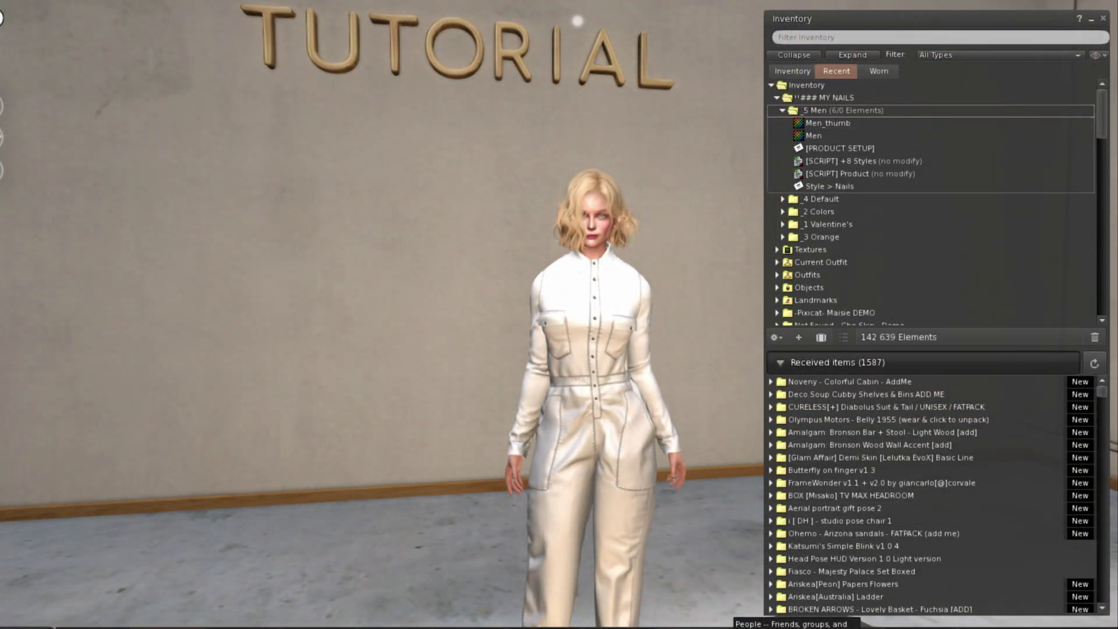
# - Create a wooden box on the floor beside the avatar
pyautogui.scroll(2, 379, 315)
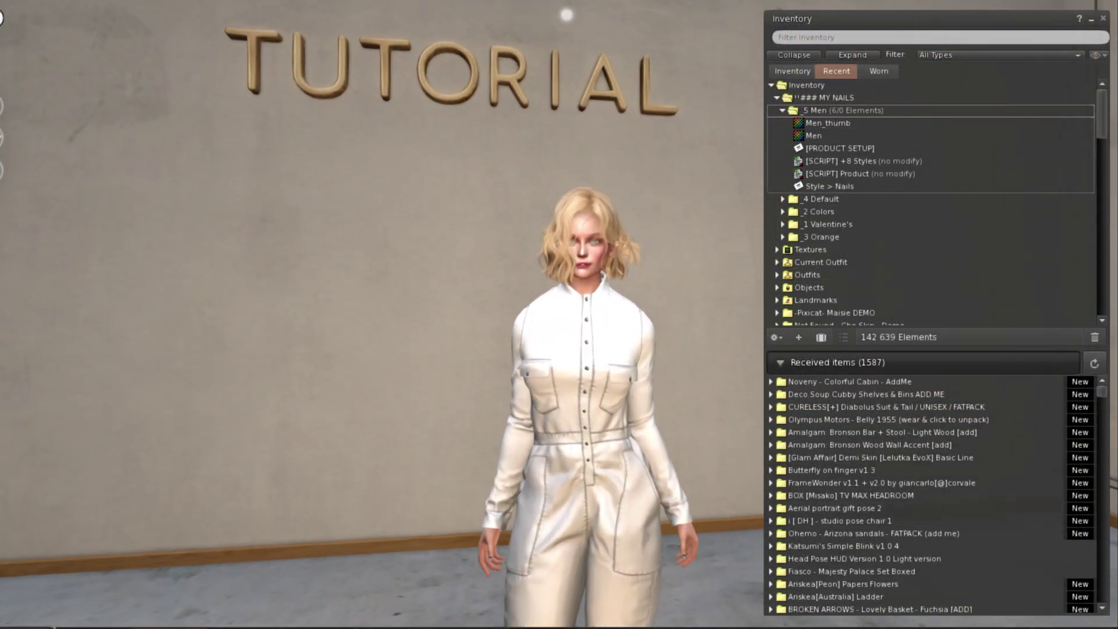
pyautogui.scroll(3, 379, 315)
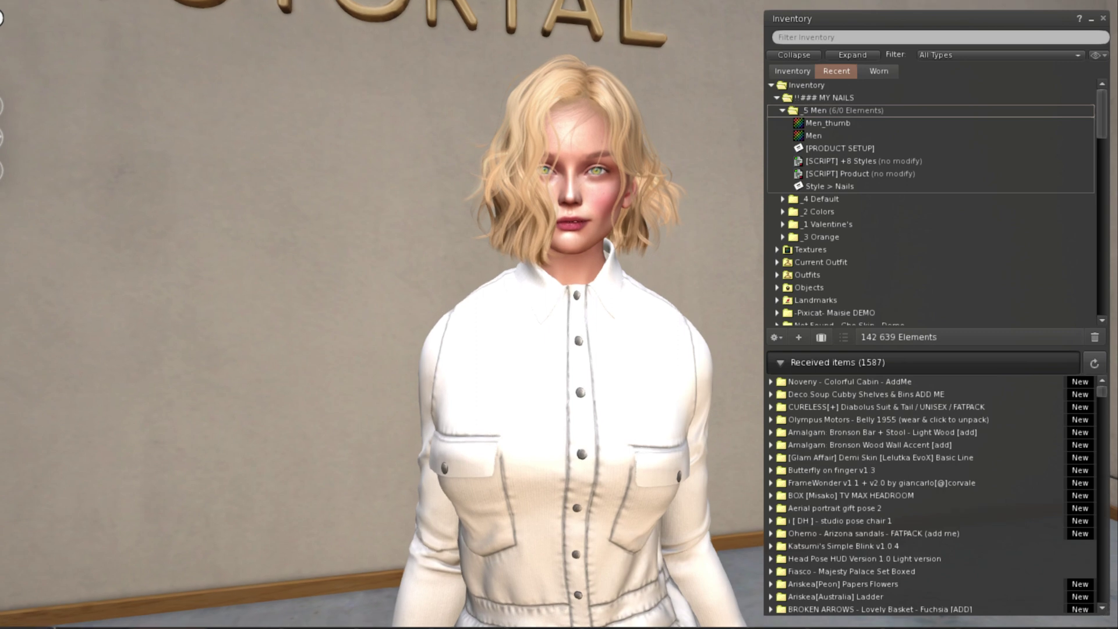
pyautogui.scroll(2, 378, 315)
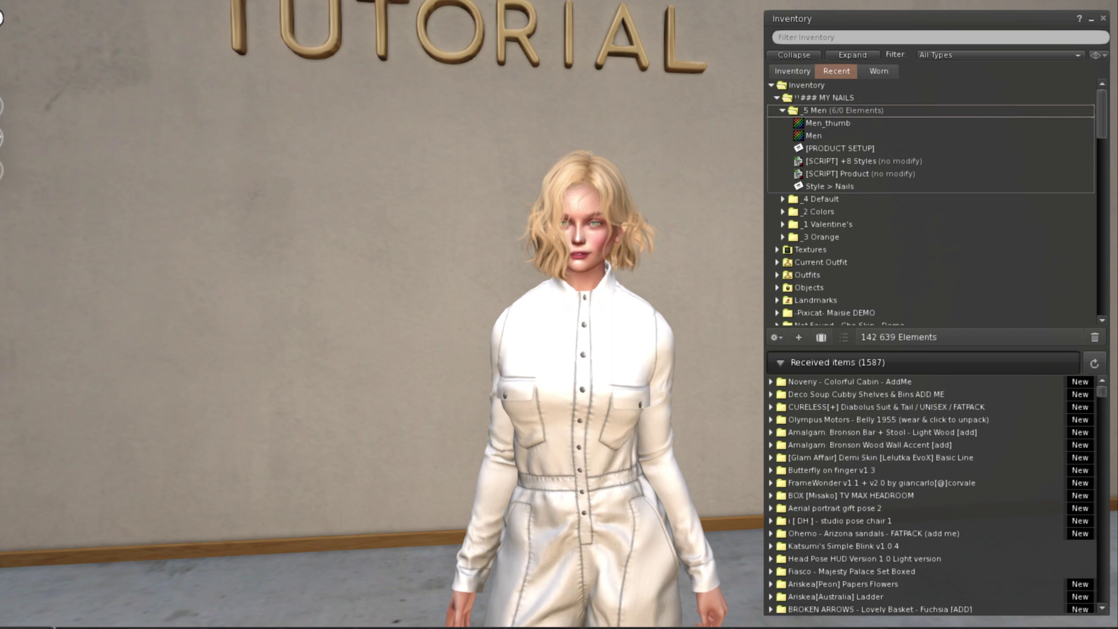
pyautogui.click(0, 0)
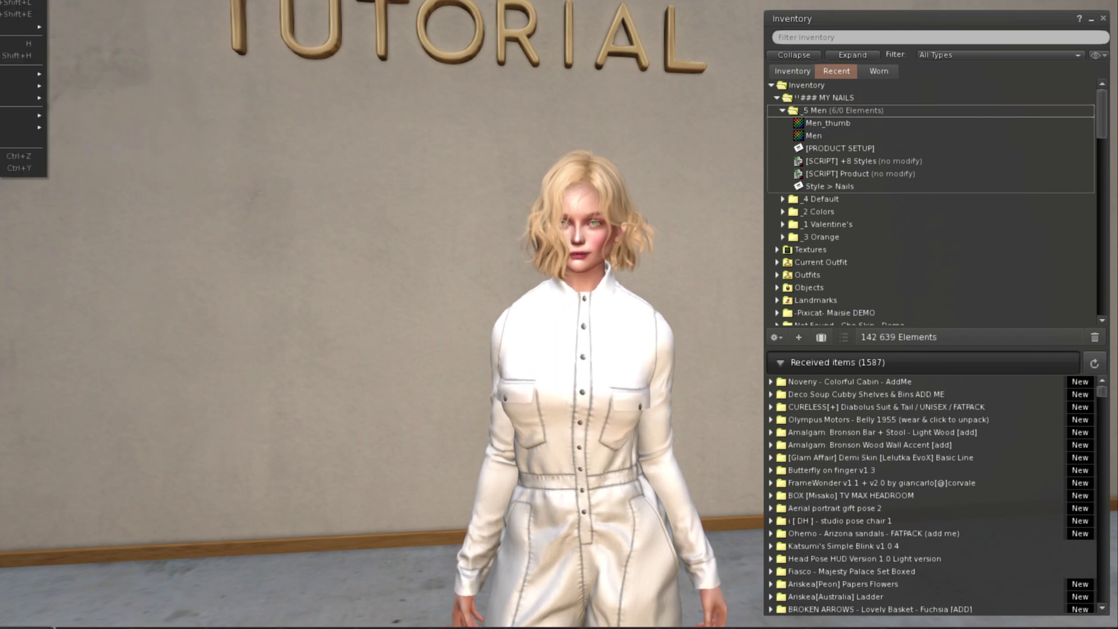
pyautogui.click(0, 0)
pyautogui.click(293, 602)
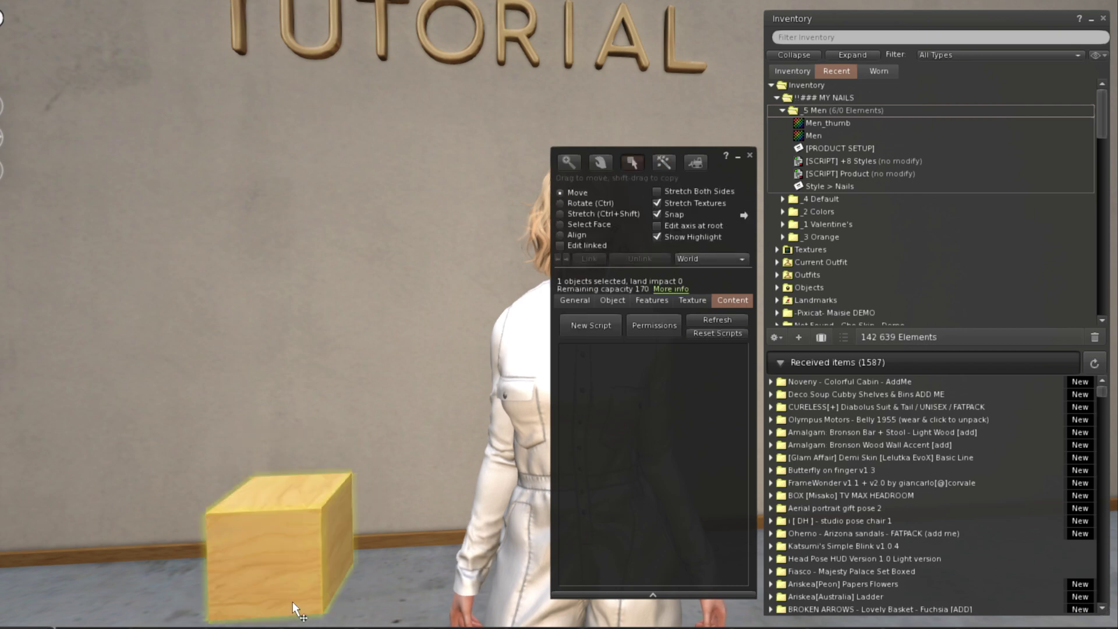
# - Add a second, smaller wooden box just in front of and below the first one
pyautogui.keyDown('alt'); pyautogui.click(357, 518); pyautogui.keyUp('alt')
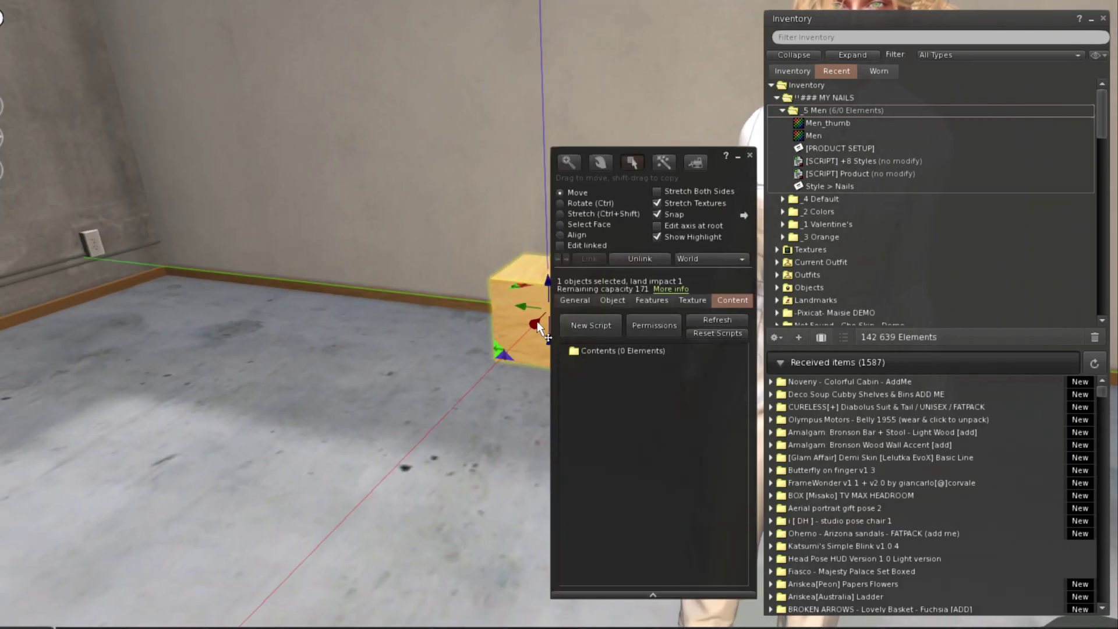
pyautogui.moveTo(537, 329); pyautogui.dragTo(504, 418)
pyautogui.moveTo(518, 368); pyautogui.dragTo(581, 376)
pyautogui.moveTo(510, 320); pyautogui.dragTo(547, 352)
pyautogui.moveTo(548, 435); pyautogui.dragTo(557, 407)
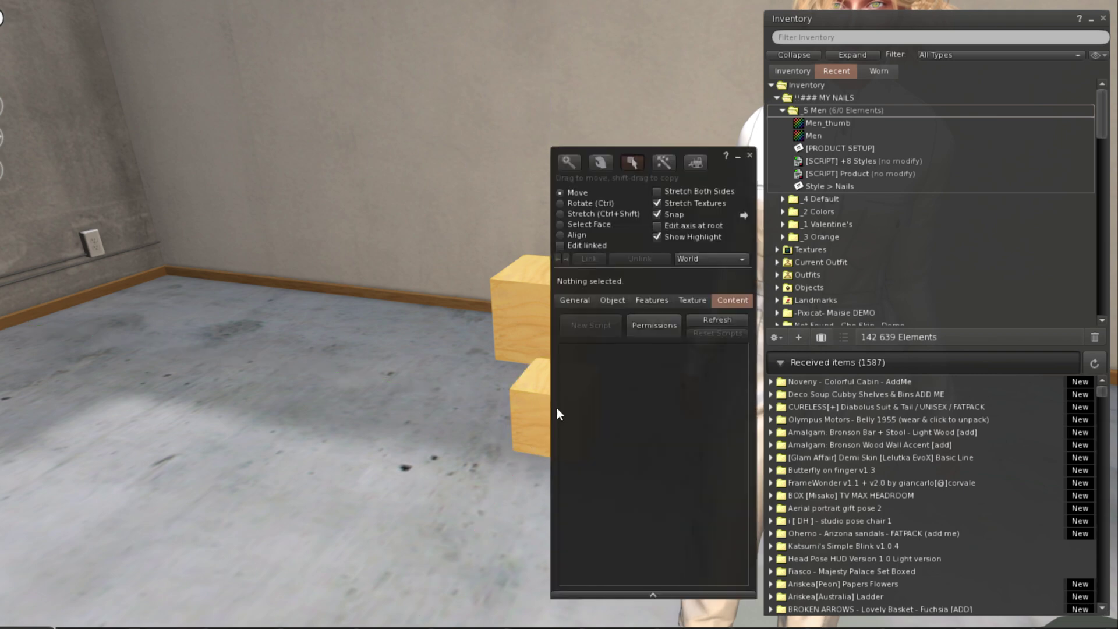
# - Name the small box Men and the large box Nail Design - Male
pyautogui.click(572, 301)
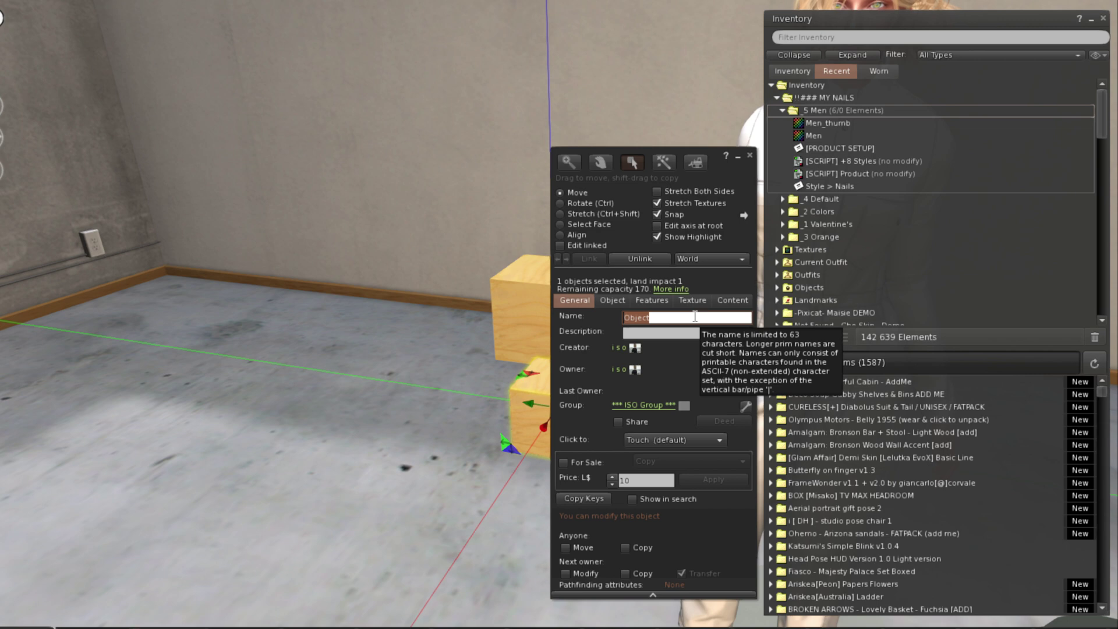
pyautogui.write('Men')
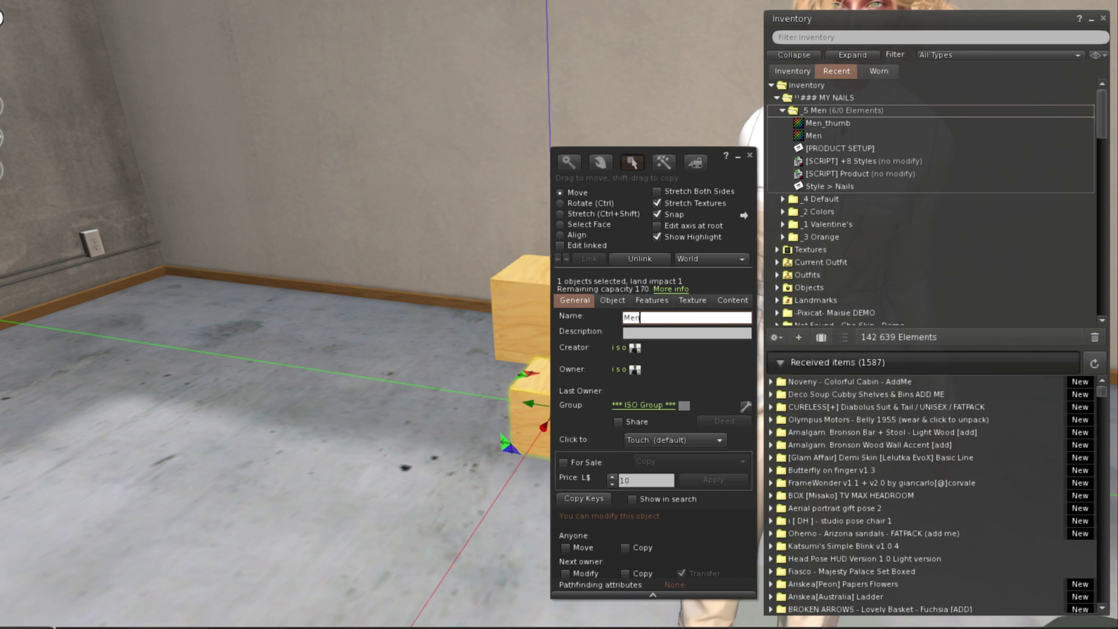
pyautogui.click(506, 318)
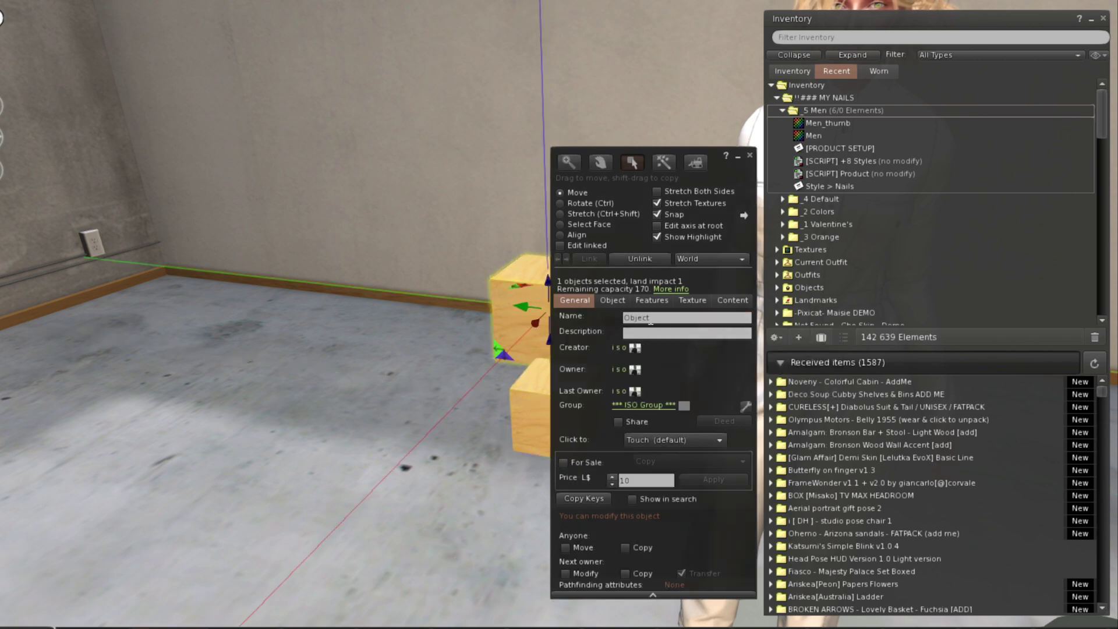
pyautogui.click(645, 319)
pyautogui.doubleClick(646, 319)
pyautogui.write('Nail Design - Male')
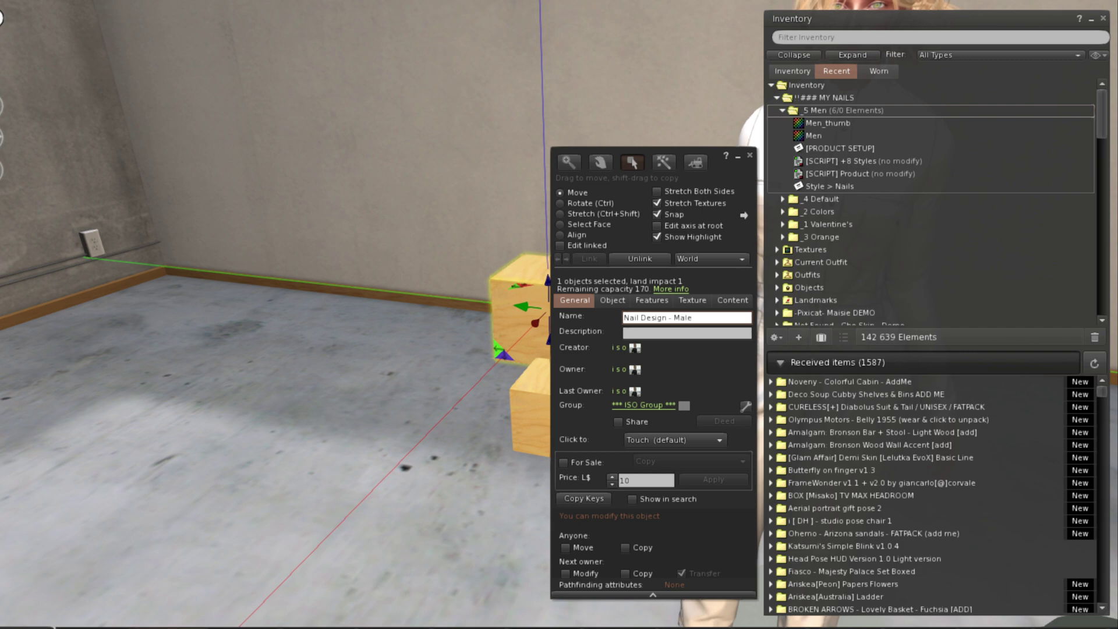
pyautogui.press('Return')
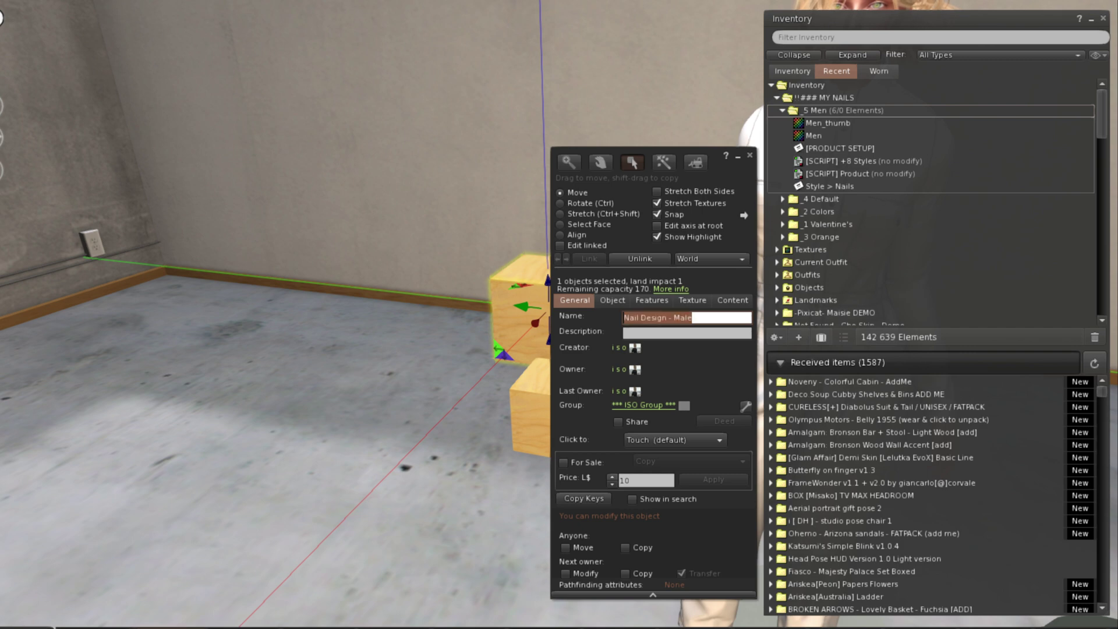
# - Link the small Men box to the large box, selecting the large box last so it becomes the root
pyautogui.click(533, 408)
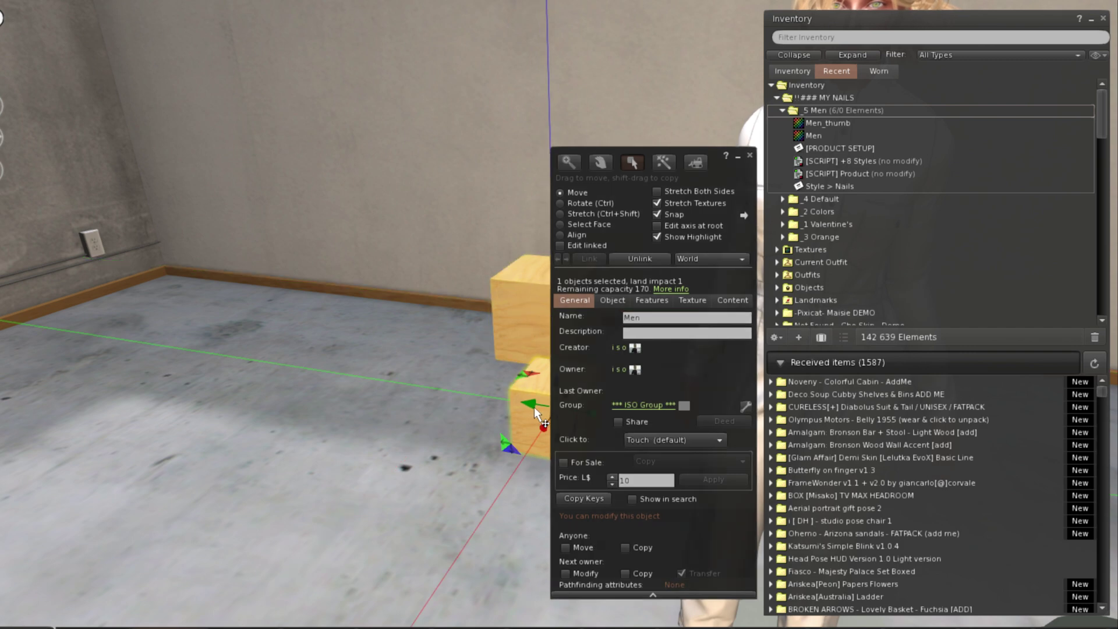
pyautogui.keyDown('shift'); pyautogui.click(523, 302); pyautogui.keyUp('shift')
pyautogui.moveTo(718, 154); pyautogui.dragTo(297, 144)
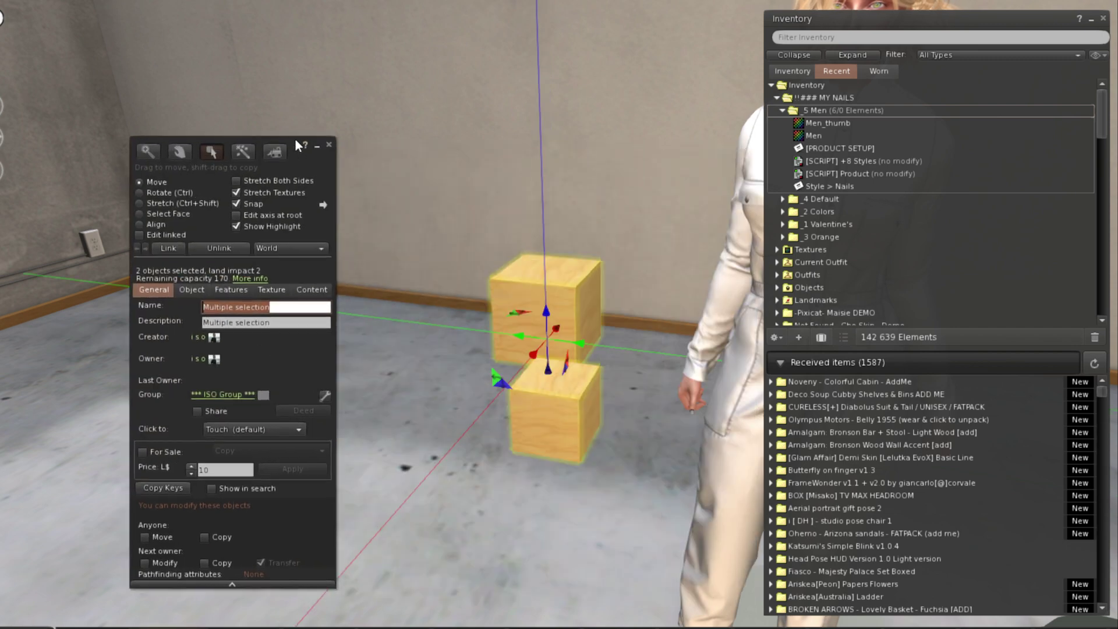
pyautogui.click(166, 247)
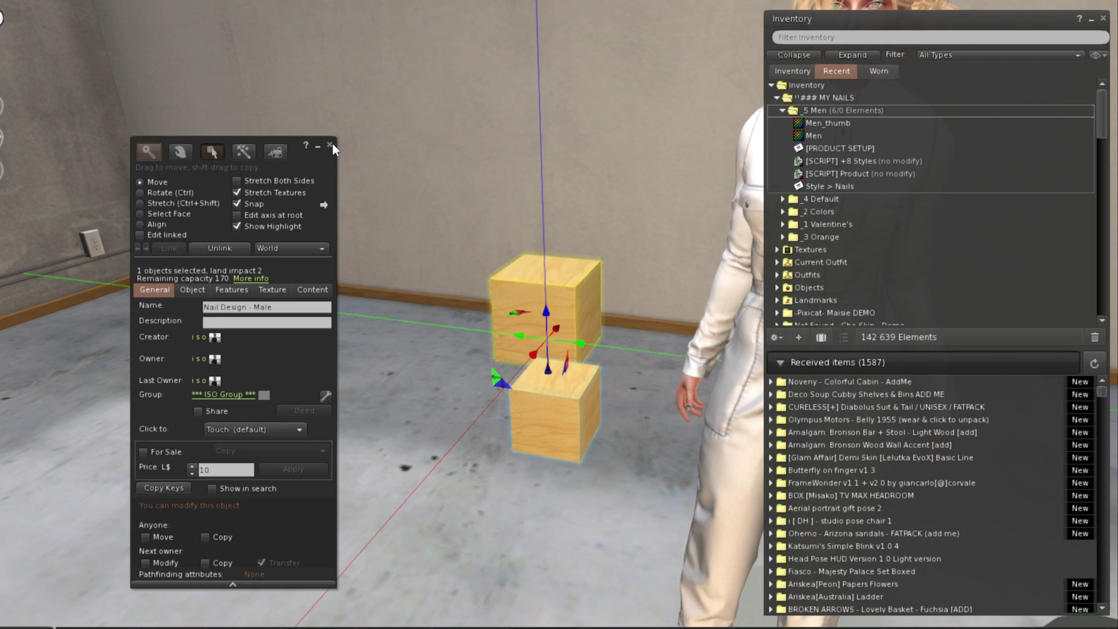
# - Set the linked object's next-owner permissions to allow Copy but not Transfer, and close the object editor
pyautogui.click(205, 562)
pyautogui.click(261, 563)
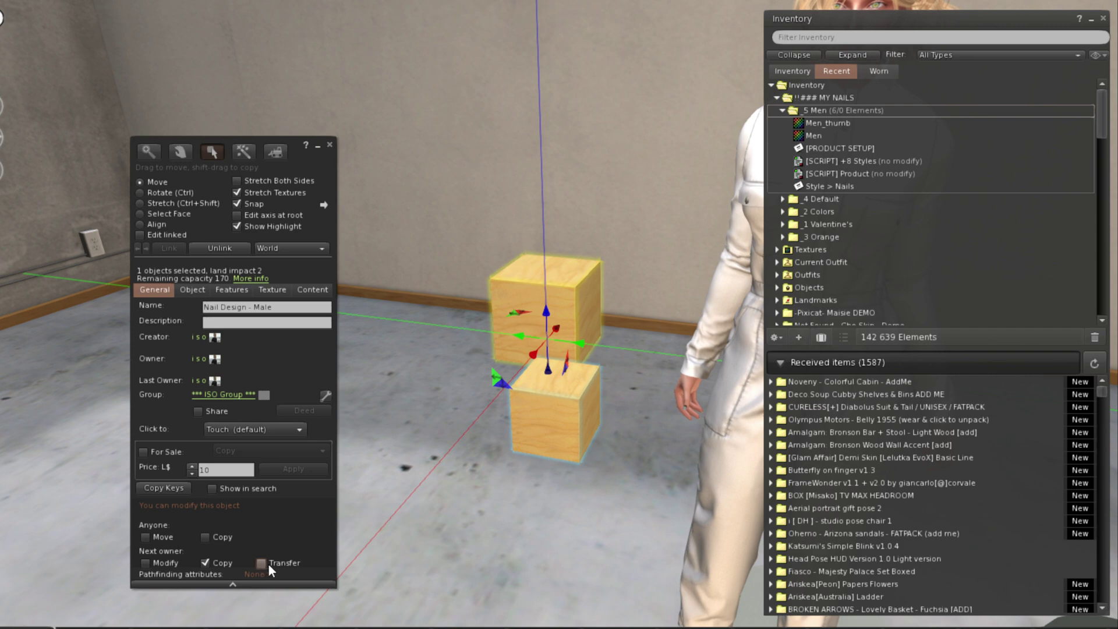
pyautogui.click(330, 146)
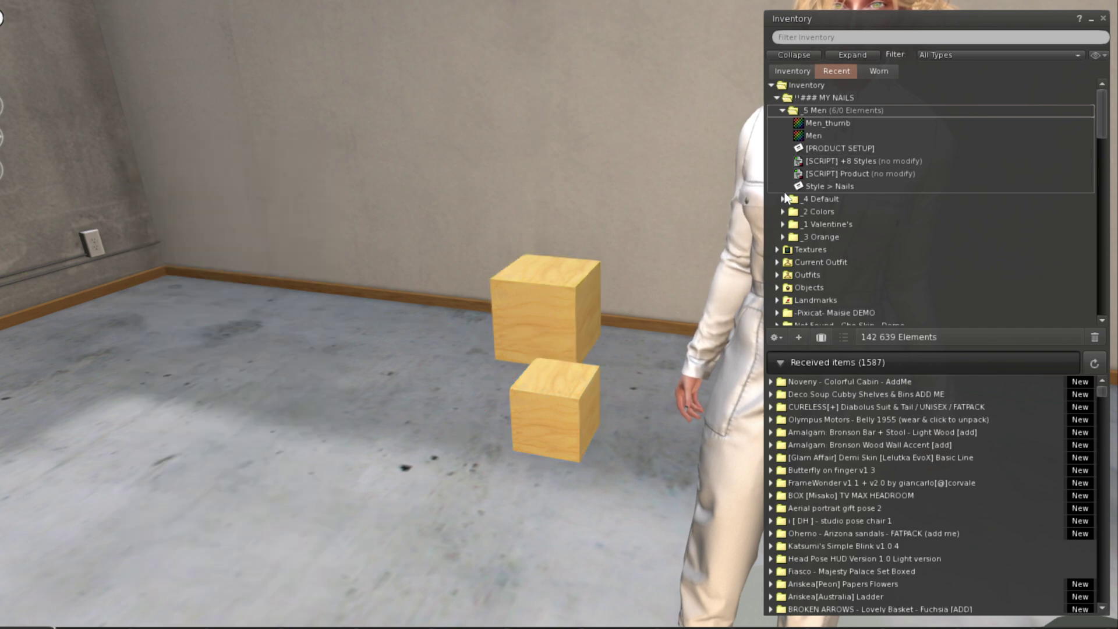
# - Enter Nail Design - Male as the product name in the [PRODUCT SETUP] notecard of the _5 Men folder
pyautogui.keyDown('alt'); pyautogui.click(736, 194); pyautogui.keyUp('alt')
pyautogui.keyDown('alt'); pyautogui.click(654, 299); pyautogui.keyUp('alt')
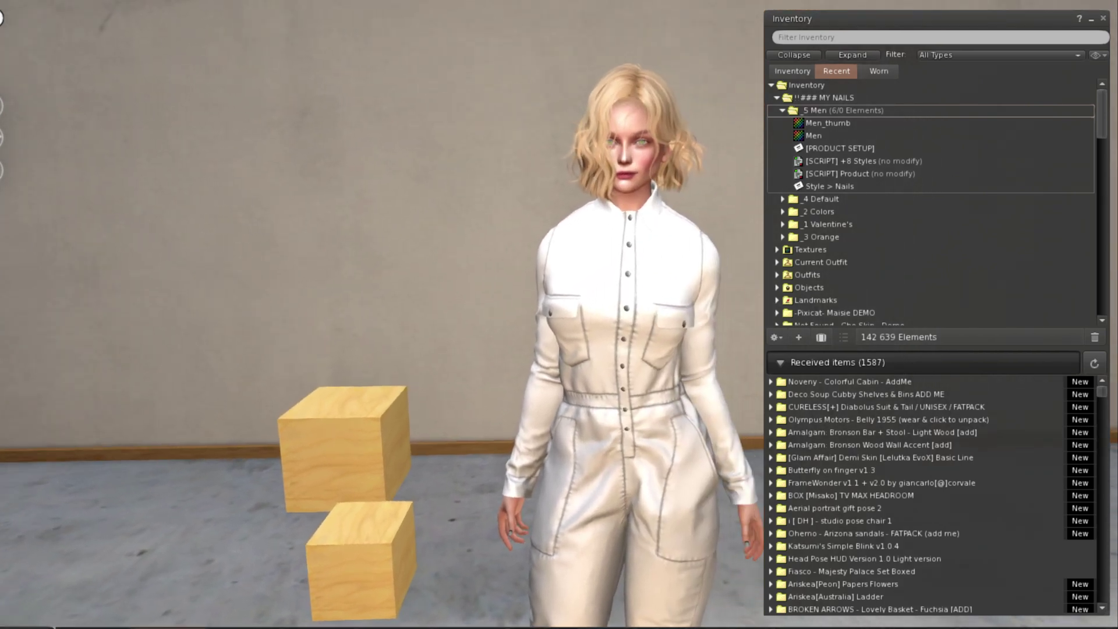
pyautogui.doubleClick(834, 149)
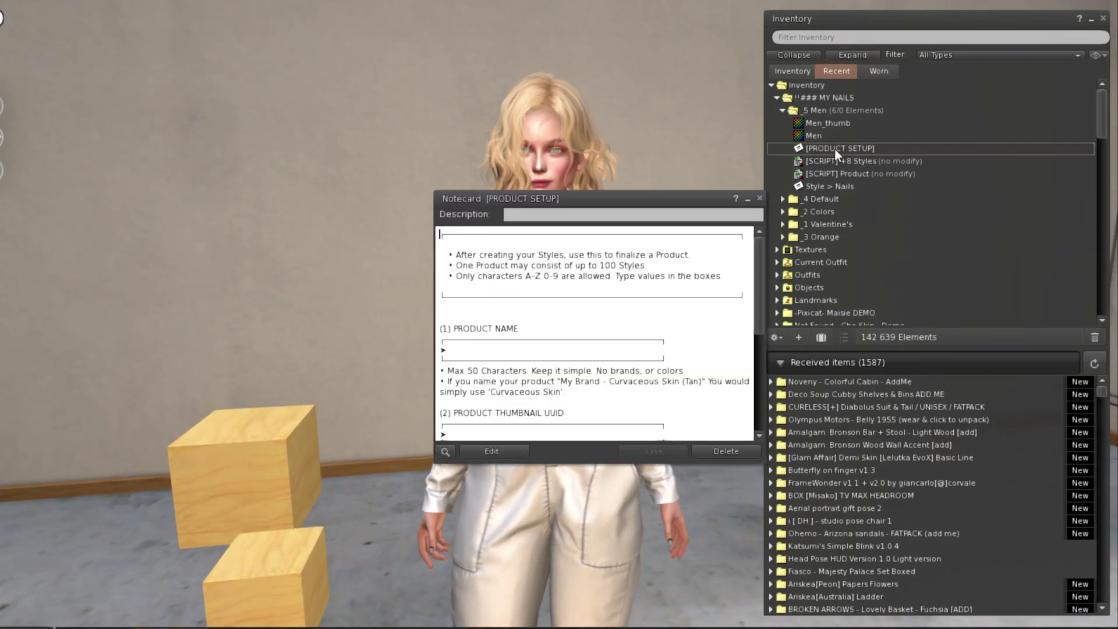
pyautogui.moveTo(599, 198); pyautogui.dragTo(244, 196)
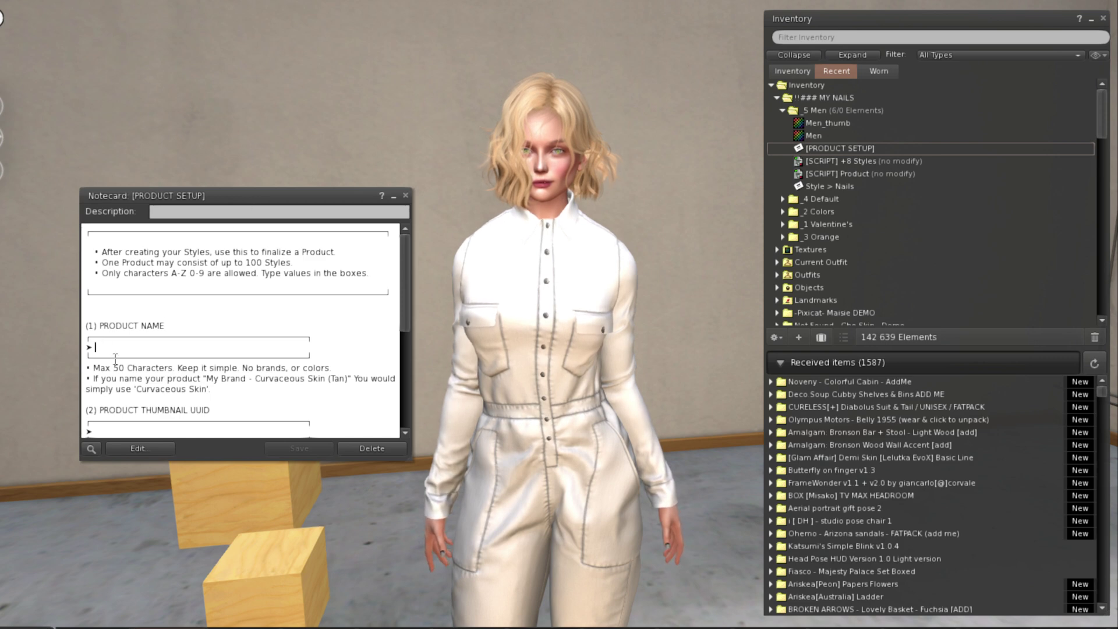
pyautogui.write('Nail Des')
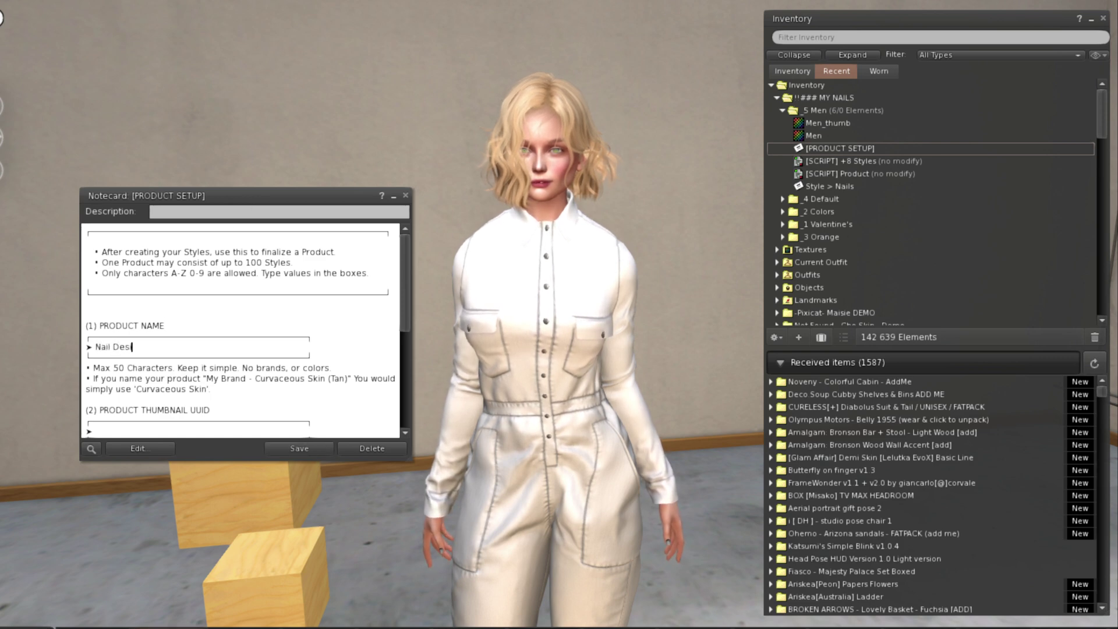
pyautogui.write('ign - Male')
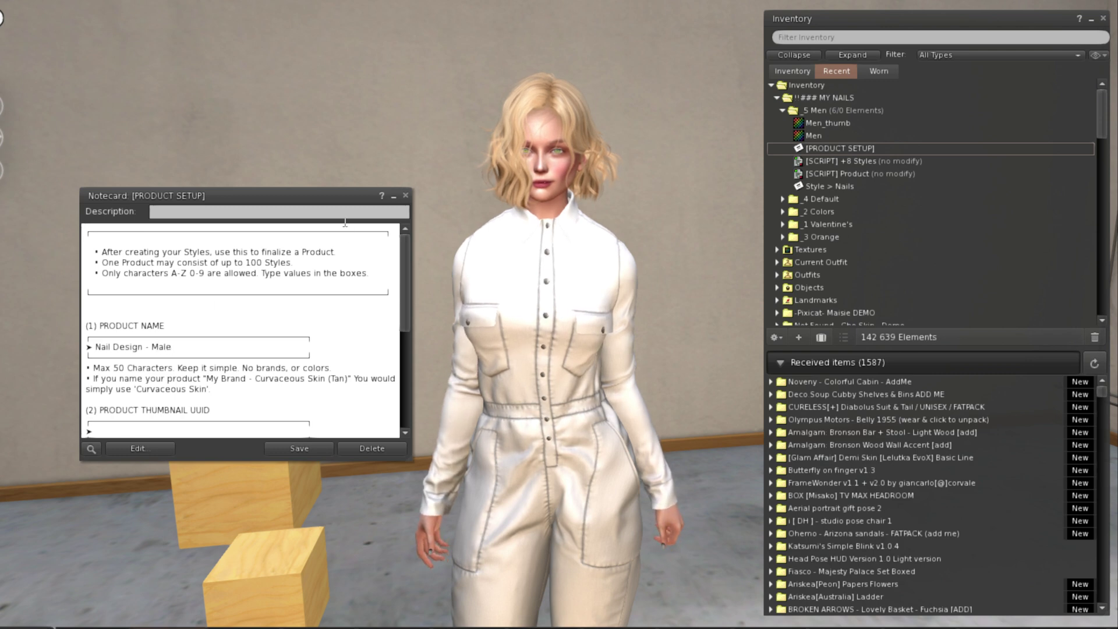
pyautogui.scroll(-2, 344, 233)
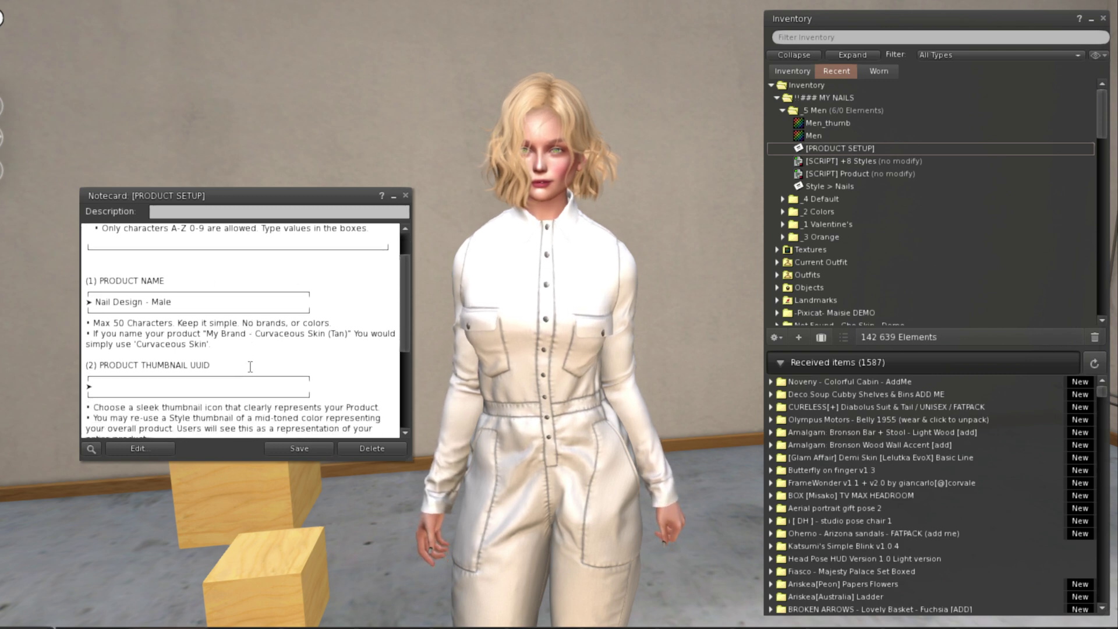
# - Set the gender to Male in the Men applier's [PRODUCT SETUP] notecard, save it and close it
pyautogui.scroll(-7, 250, 367)
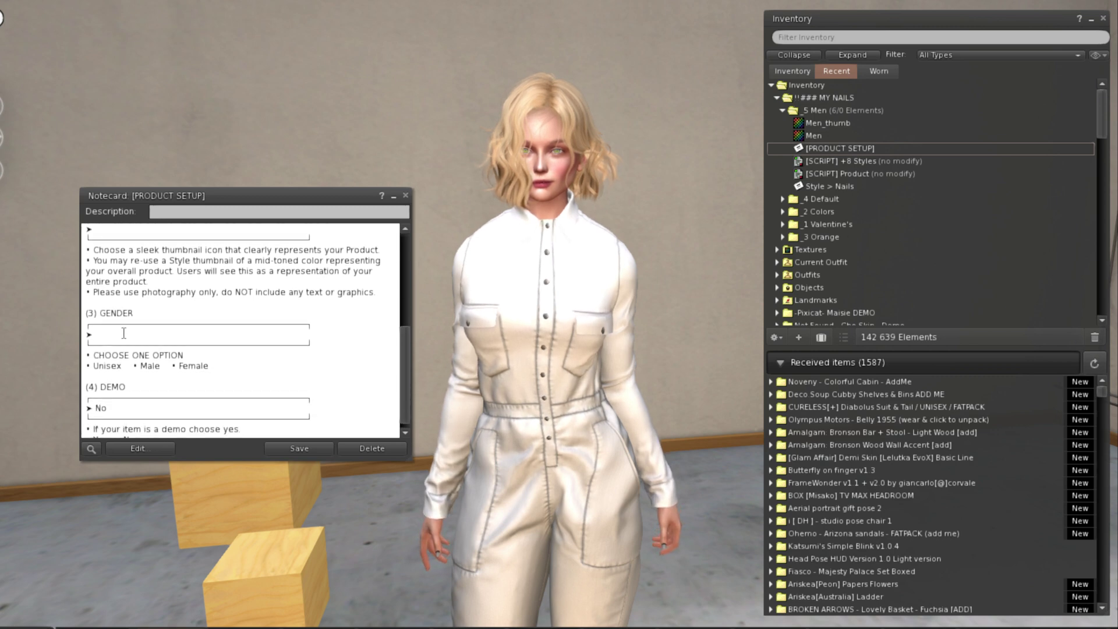
pyautogui.write('Male')
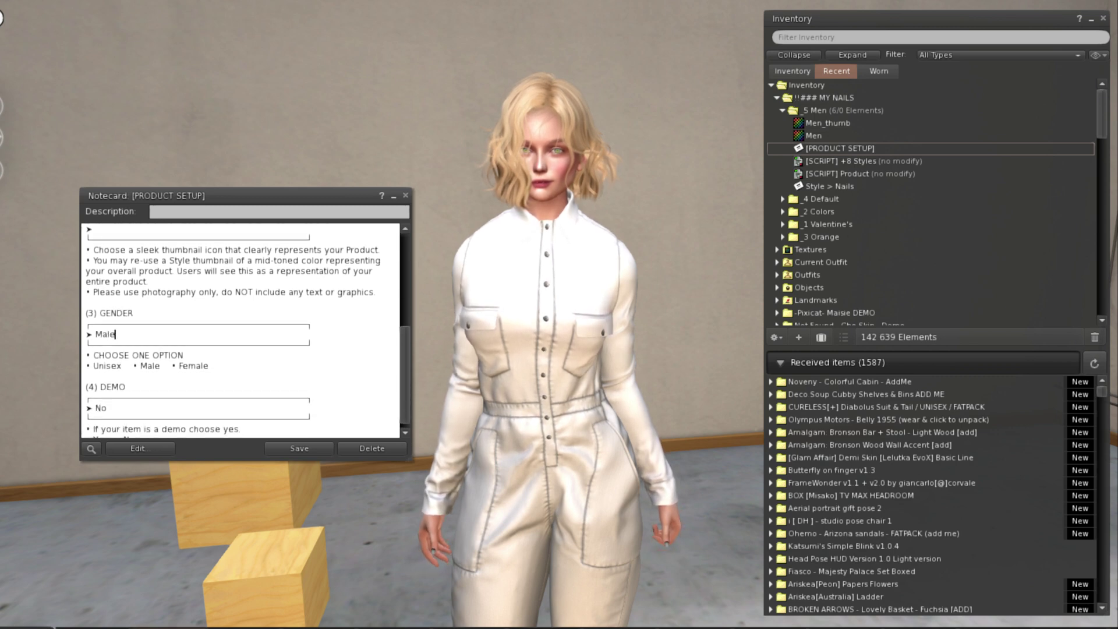
pyautogui.scroll(-1, 223, 375)
pyautogui.click(310, 447)
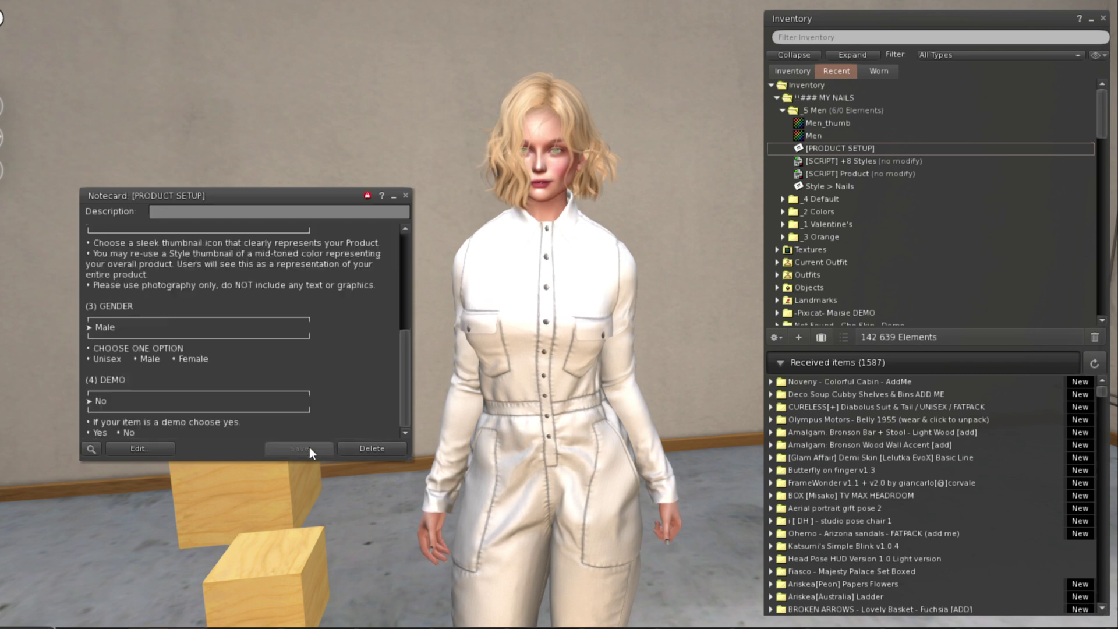
pyautogui.click(406, 195)
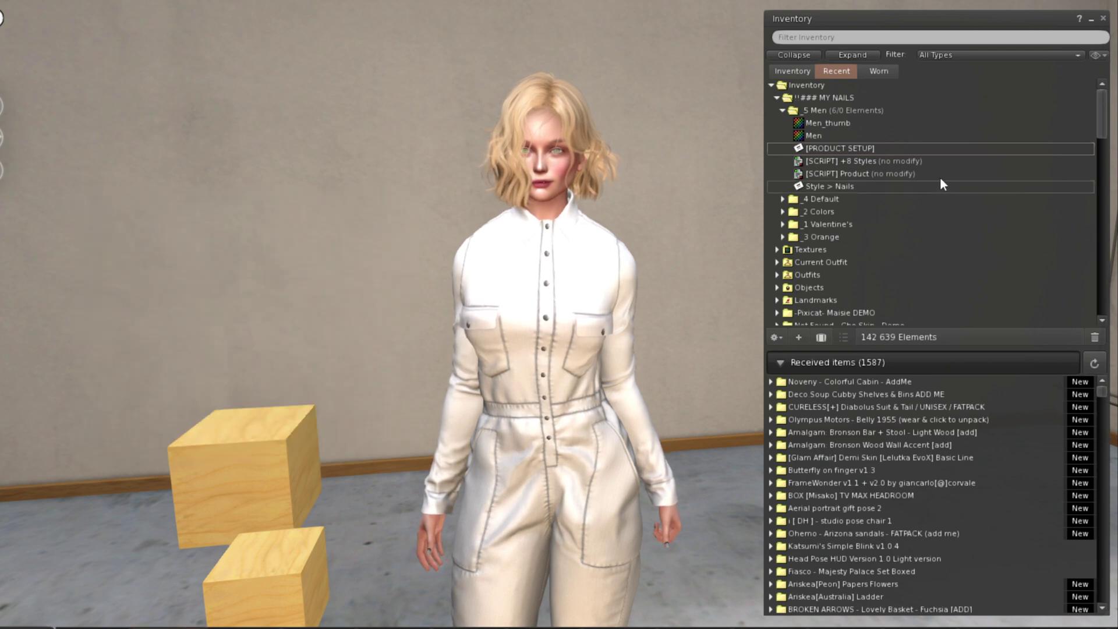
# - Open the Style > Nails notecard in the _5 Men folder and enter Men as the style name
pyautogui.click(833, 187)
pyautogui.doubleClick(834, 187)
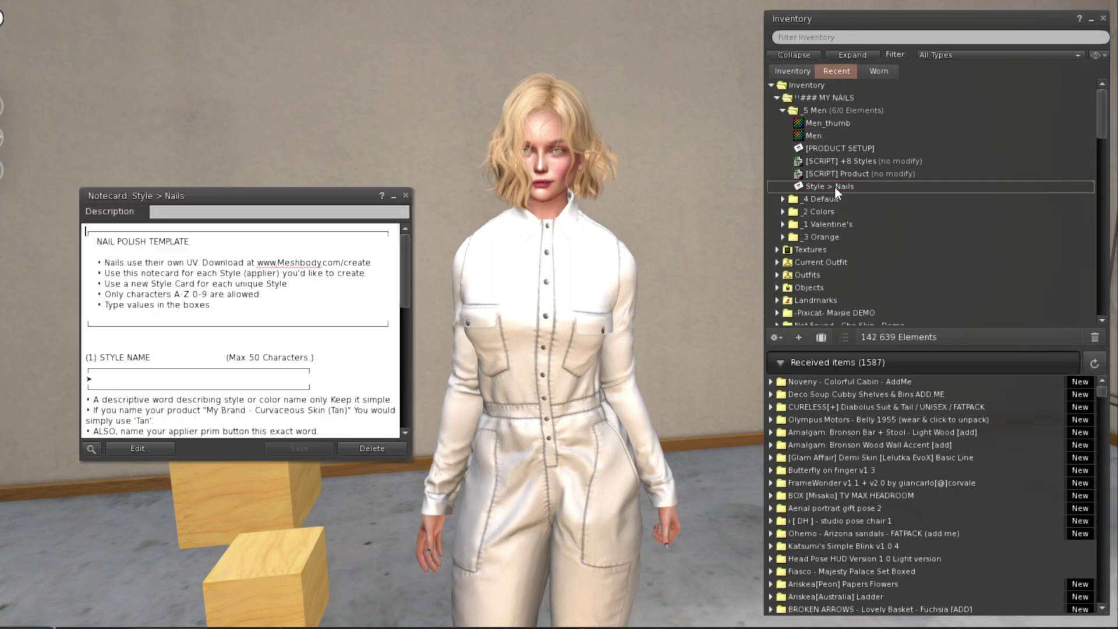
pyautogui.click(124, 382)
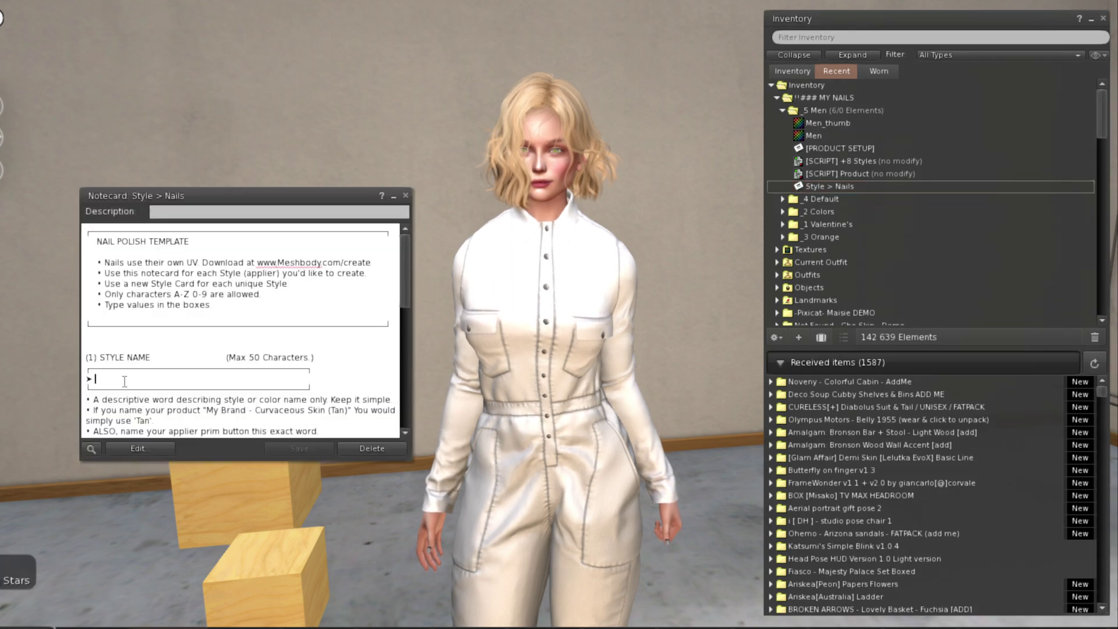
pyautogui.write('Men')
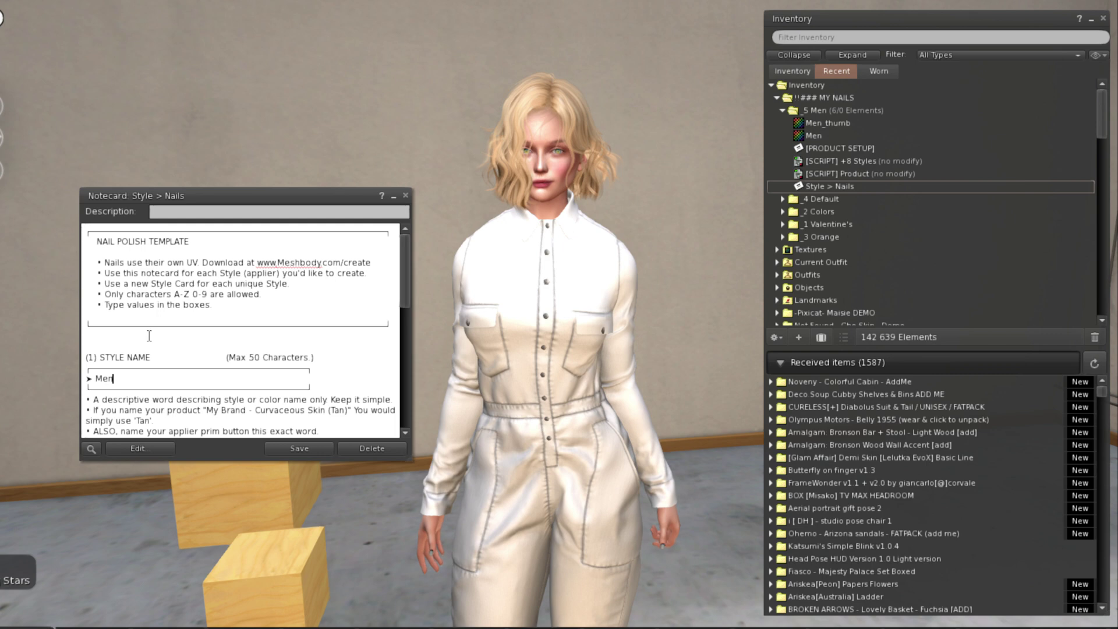
# - Copy the Men_thumb texture's asset UUID into the style thumbnail UUID field of the Style > Nails notecard
pyautogui.scroll(-5, 149, 336)
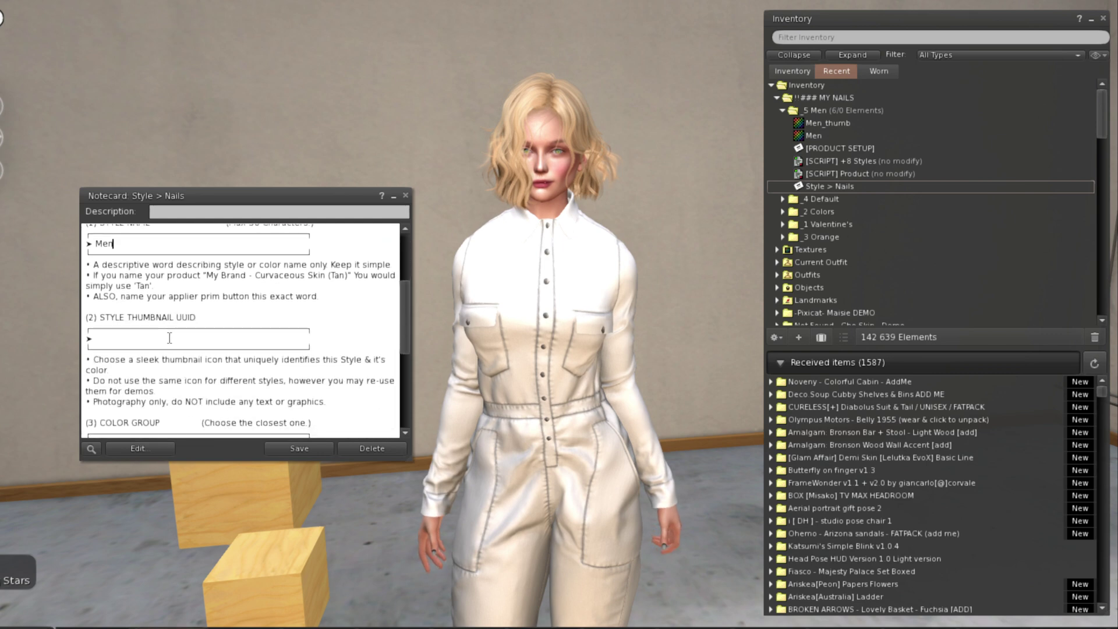
pyautogui.click(132, 342)
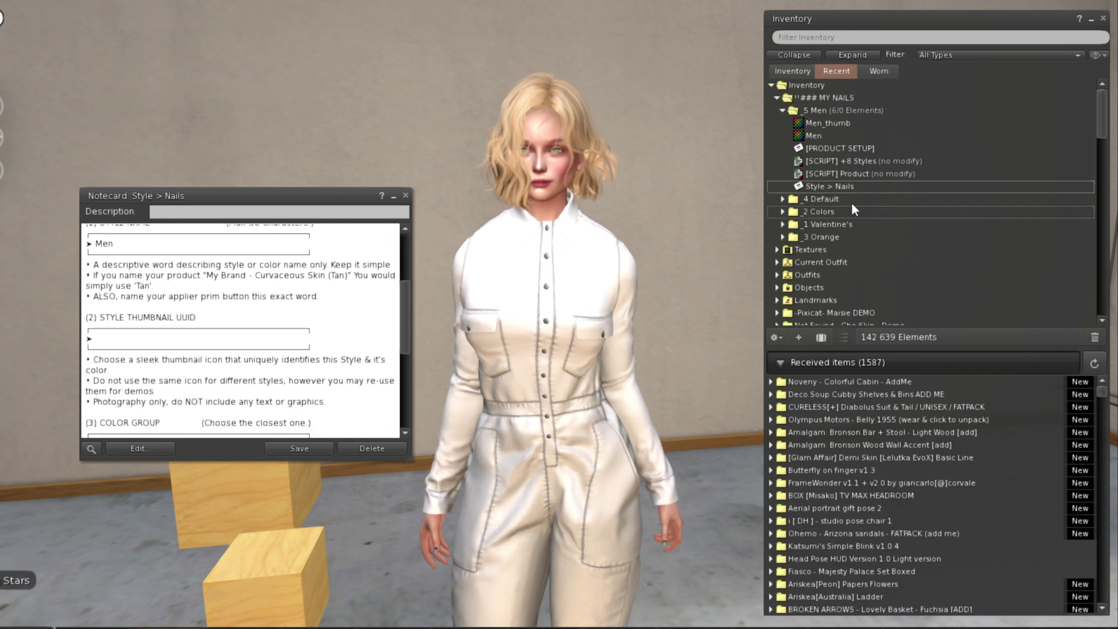
pyautogui.rightClick(831, 122)
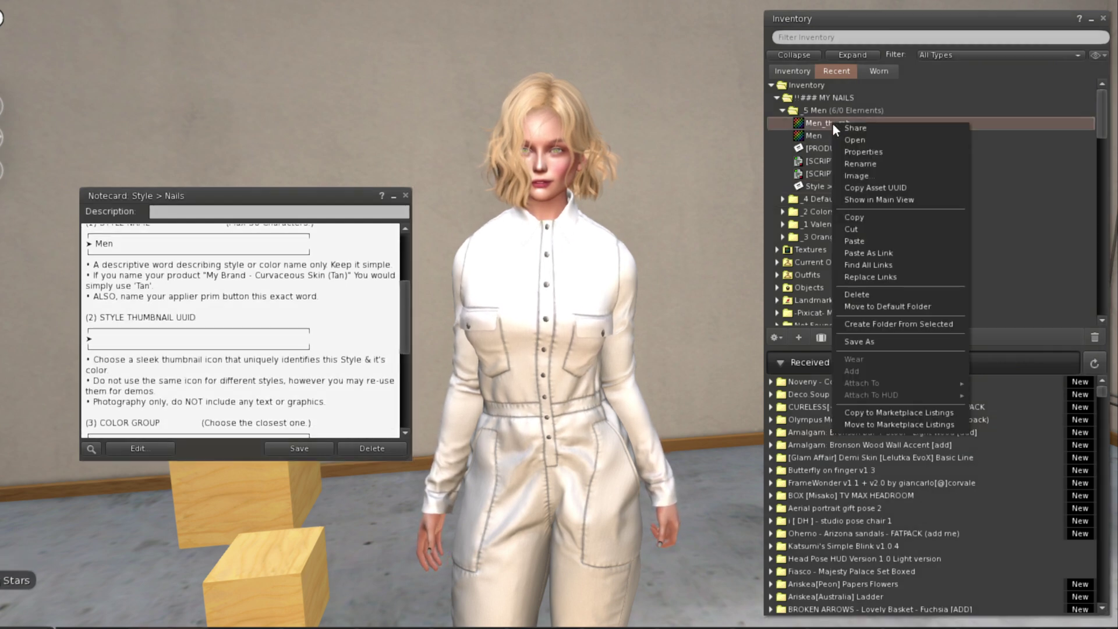
pyautogui.click(872, 184)
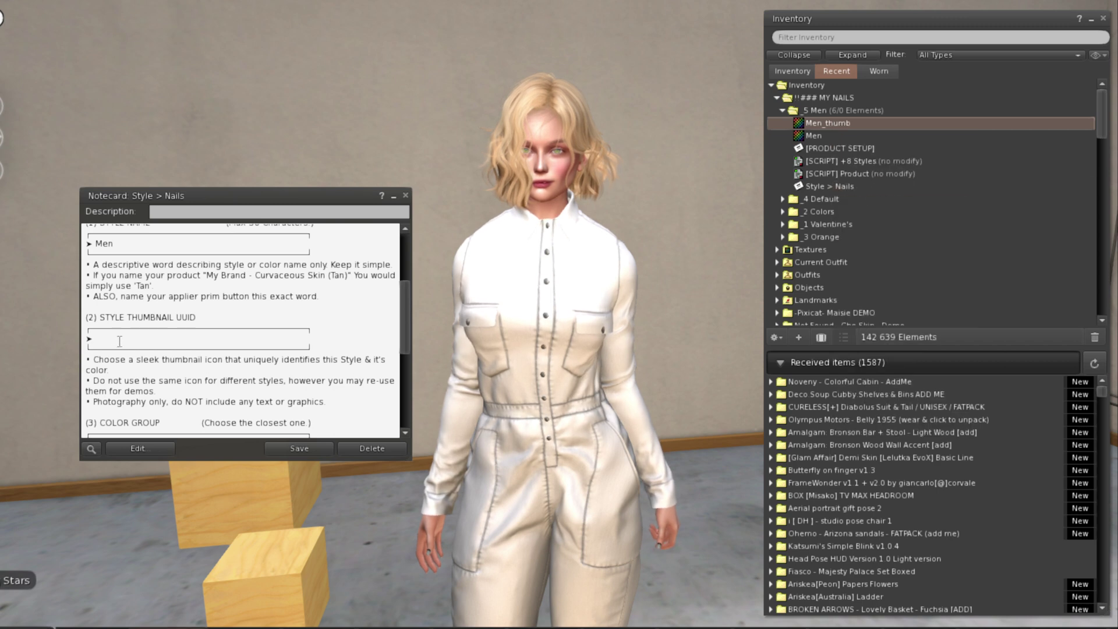
pyautogui.click(120, 341)
pyautogui.hotkey('ctrl', 'v')
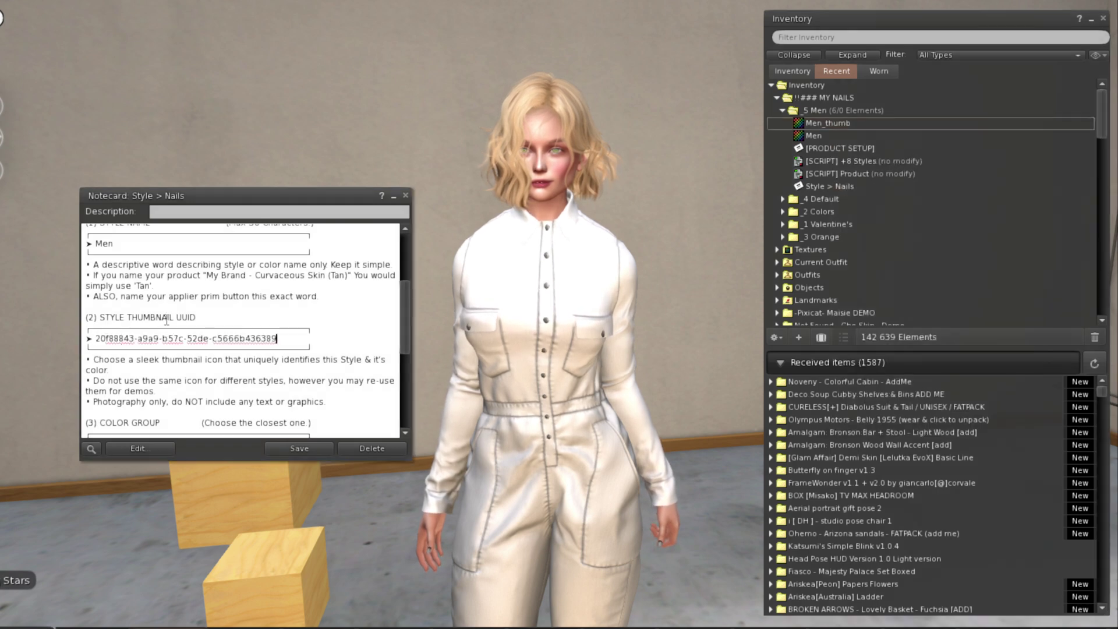
# - Set the color group to Gray, paste the Men texture's asset UUID as the nail UUID, then save and close the notecard
pyautogui.scroll(-3, 166, 320)
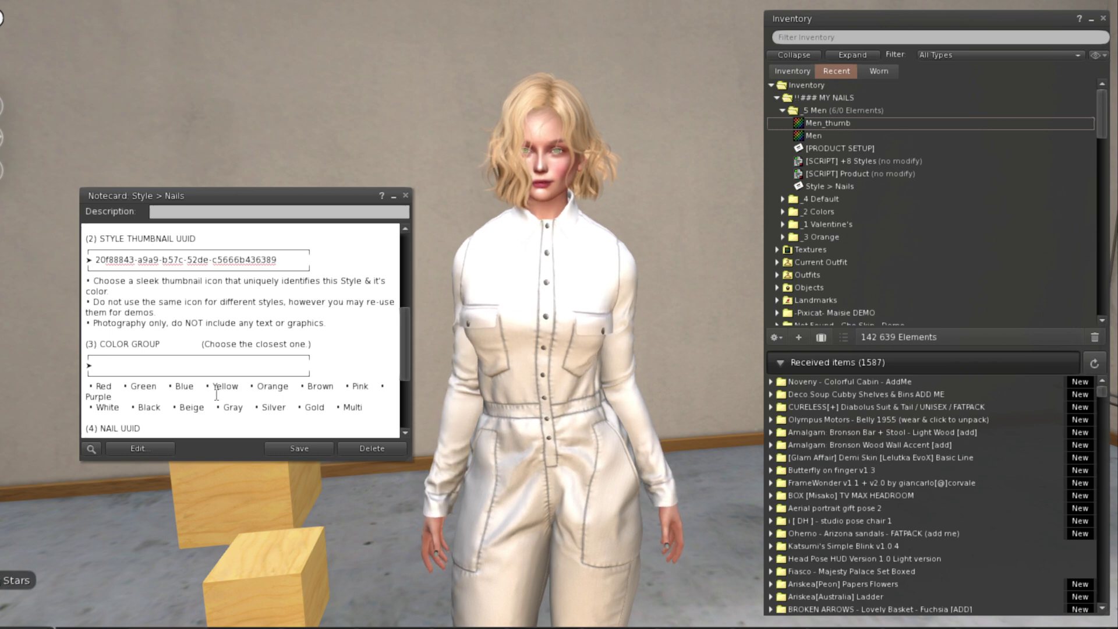
pyautogui.write('Gray')
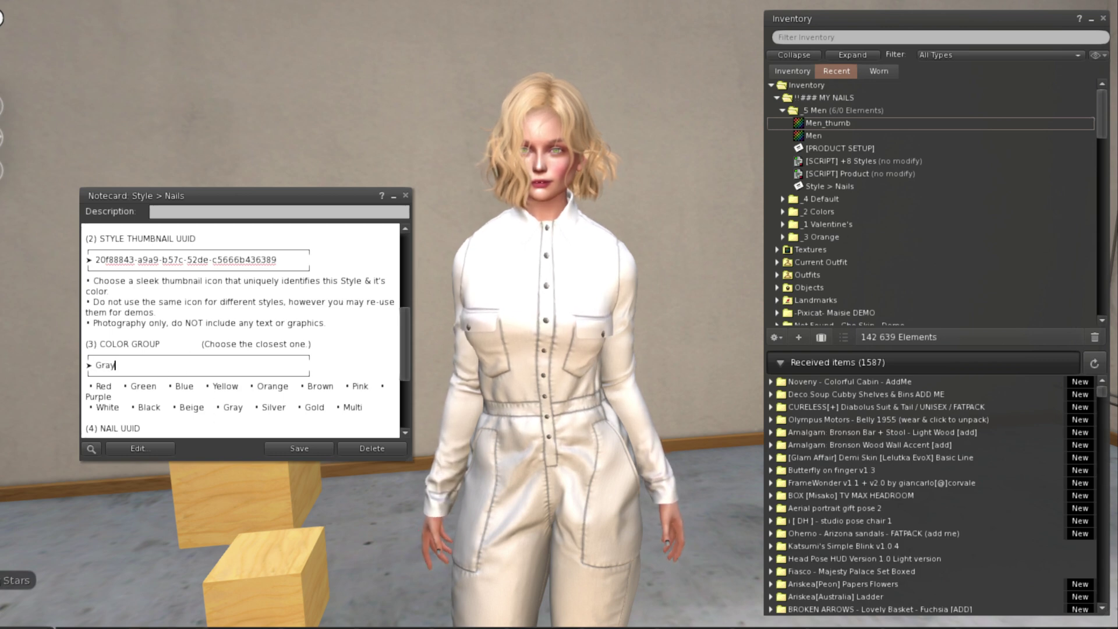
pyautogui.scroll(-3, 140, 378)
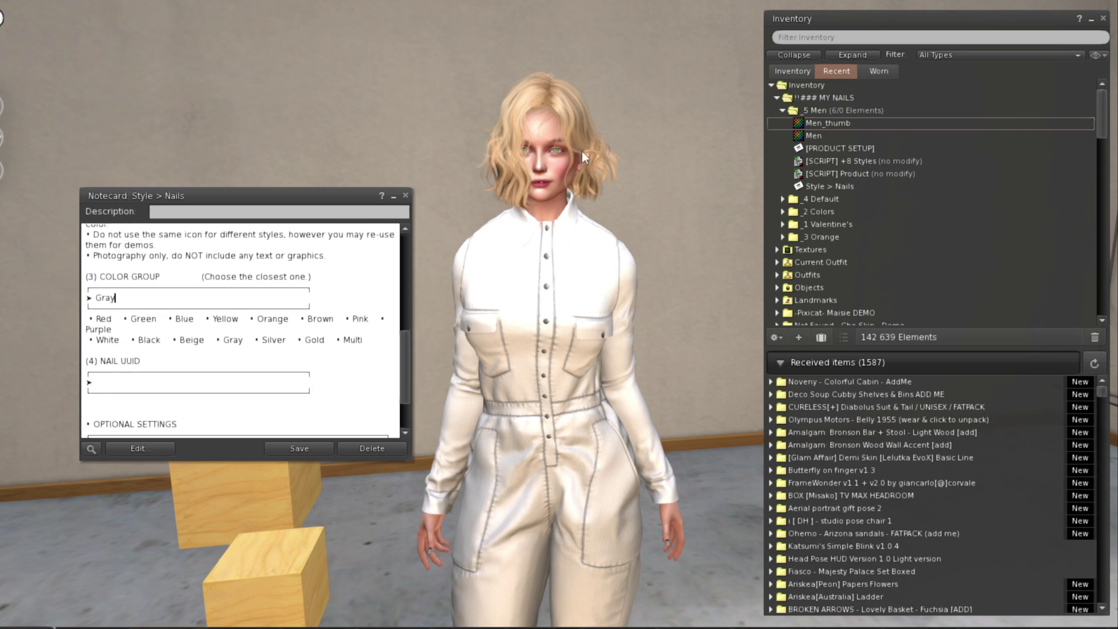
pyautogui.rightClick(814, 134)
pyautogui.click(862, 198)
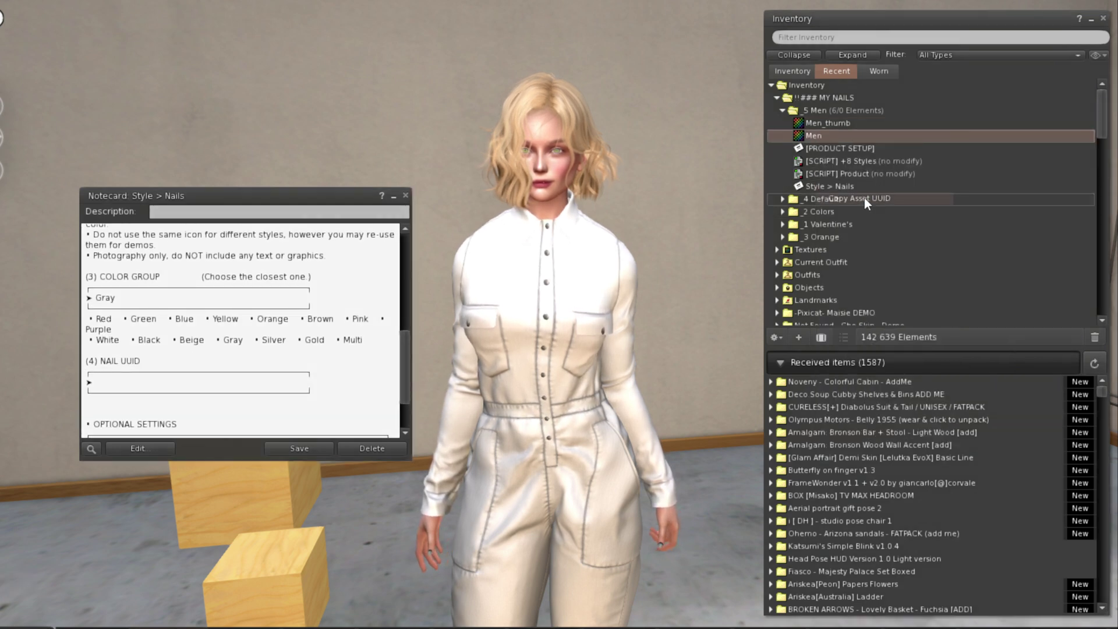
pyautogui.click(170, 381)
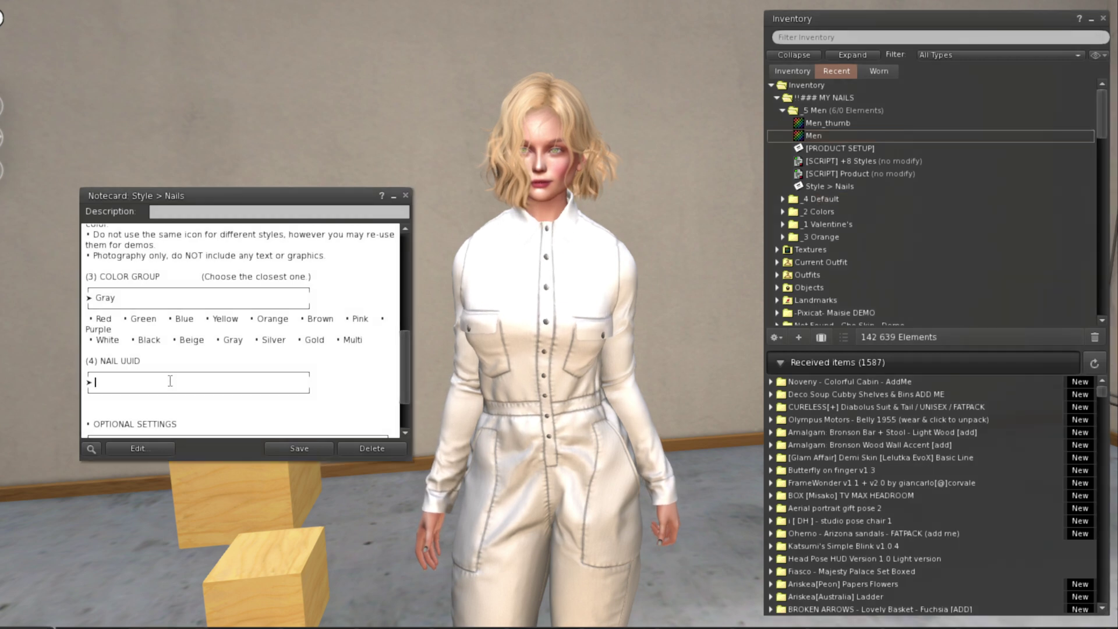
pyautogui.hotkey('ctrl', 'v')
pyautogui.scroll(-1, 291, 407)
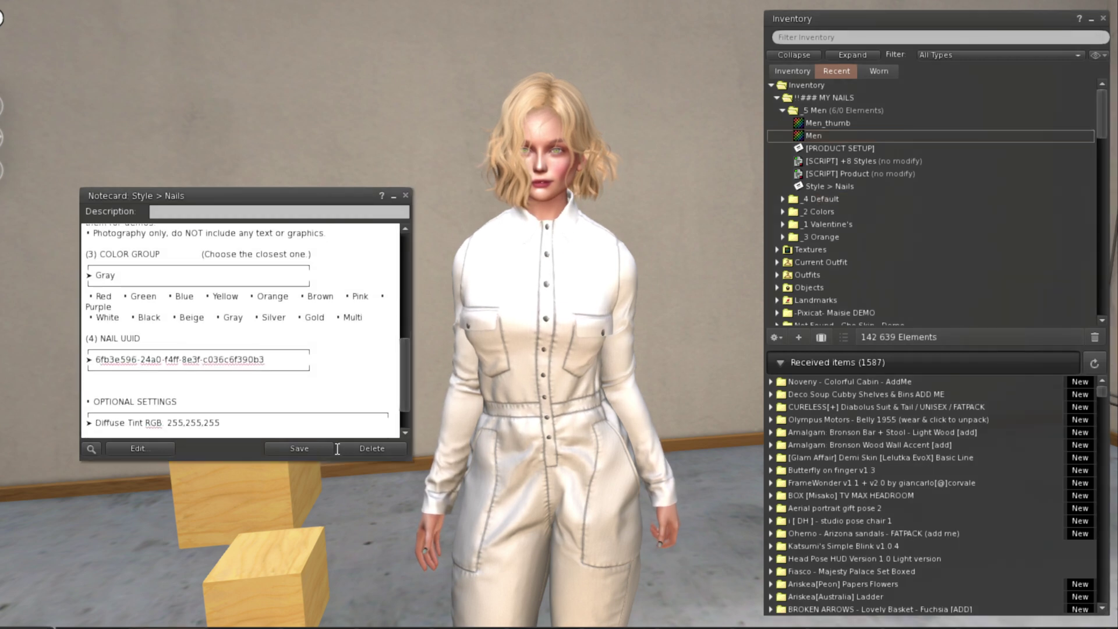
pyautogui.click(304, 447)
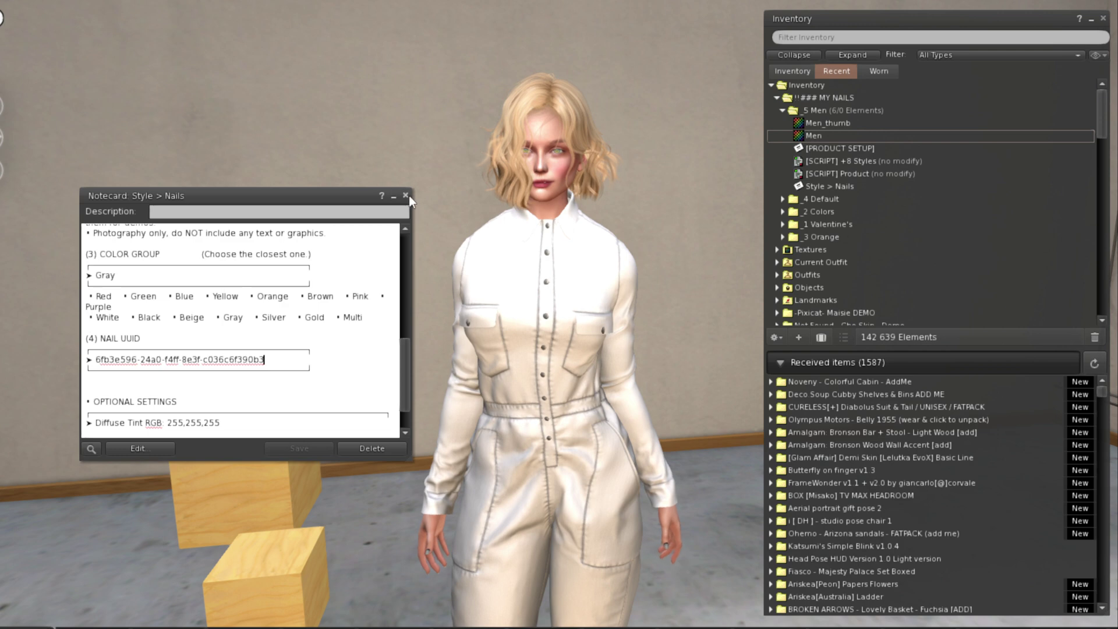
pyautogui.click(406, 195)
# - Add [PRODUCT SETUP], both scripts and Style > Nails from the _5 Men folder to the linked box's contents, and close the object editor
pyautogui.rightClick(250, 464)
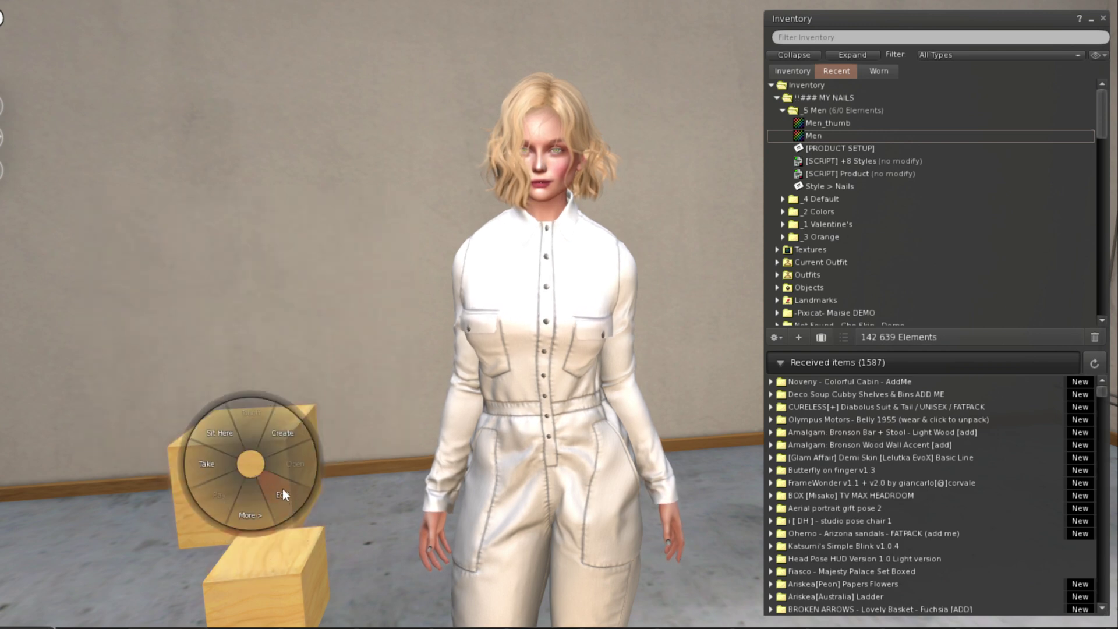
pyautogui.click(283, 494)
pyautogui.click(314, 288)
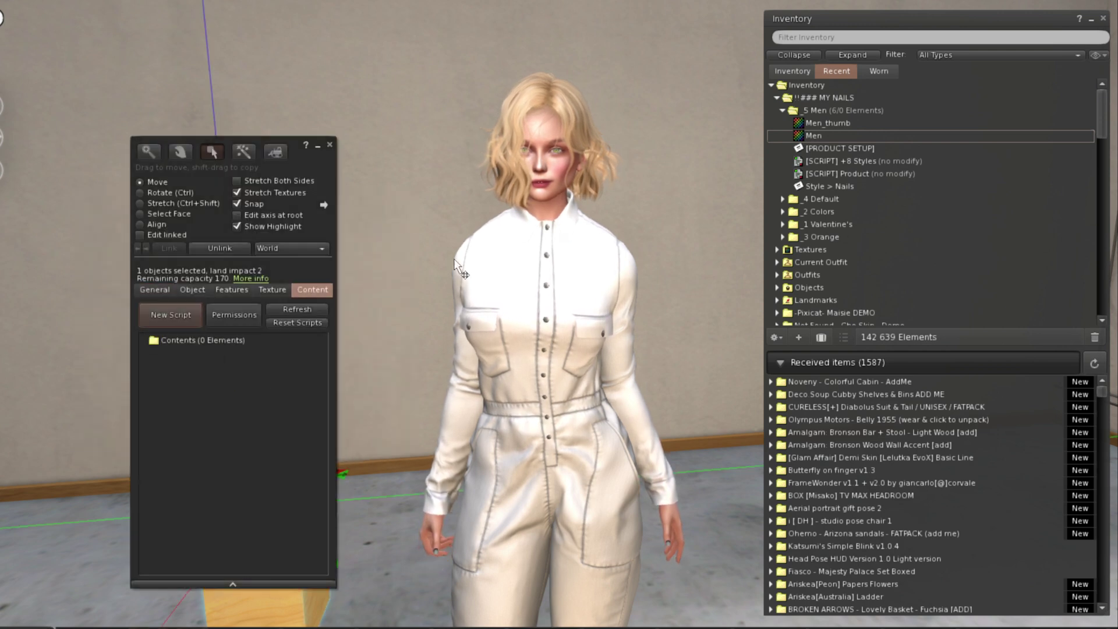
pyautogui.click(831, 149)
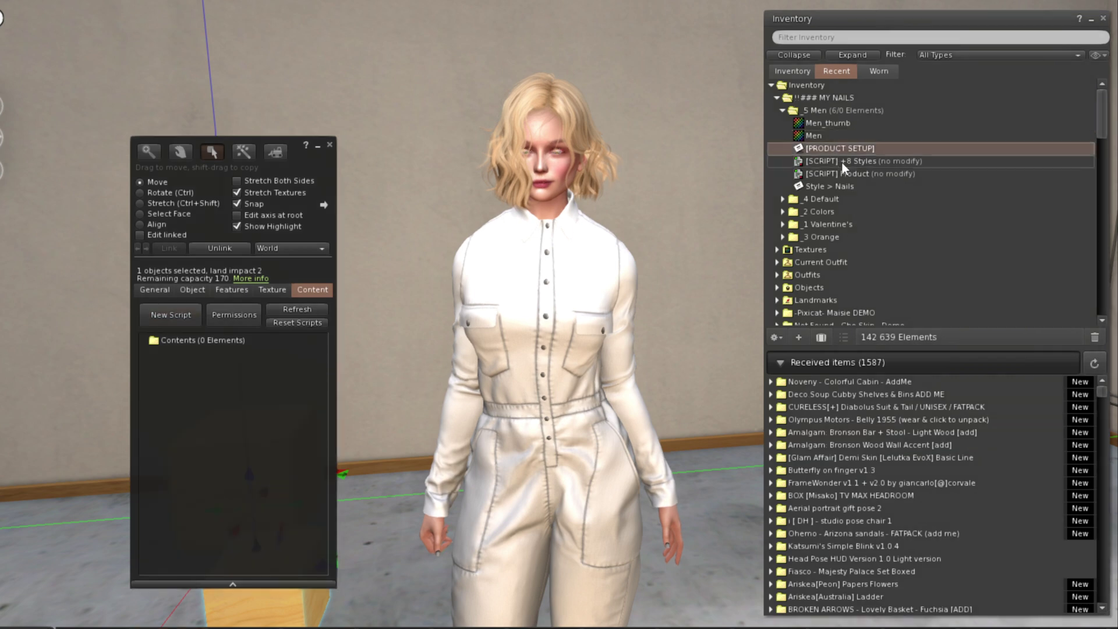
pyautogui.keyDown('shift'); pyautogui.click(824, 187); pyautogui.keyUp('shift')
pyautogui.moveTo(854, 162); pyautogui.dragTo(233, 405)
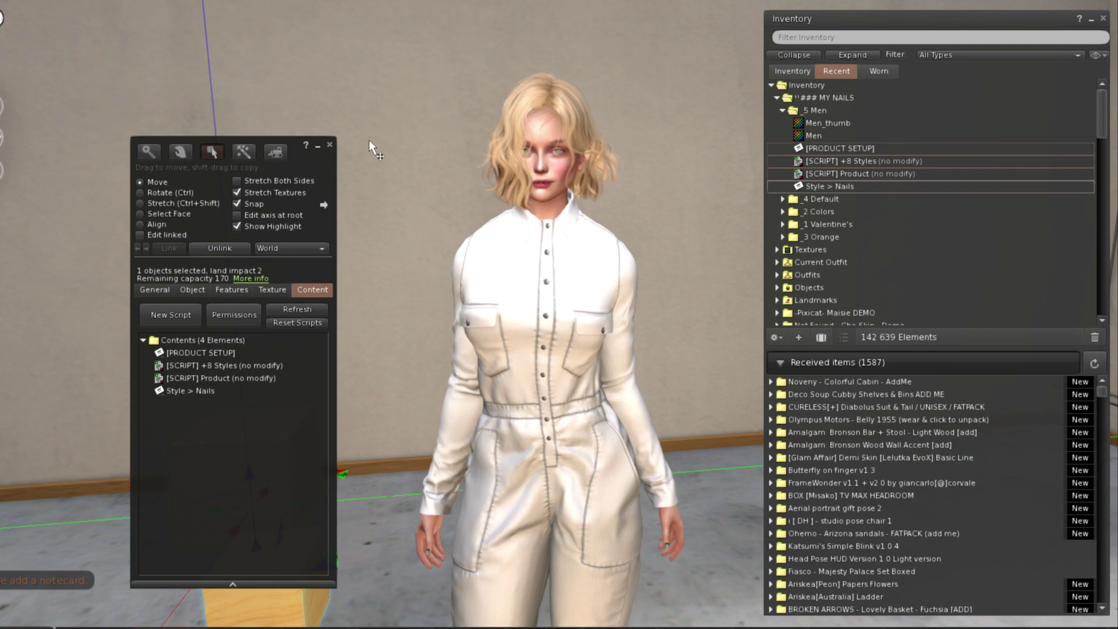
pyautogui.click(327, 144)
pyautogui.click(328, 146)
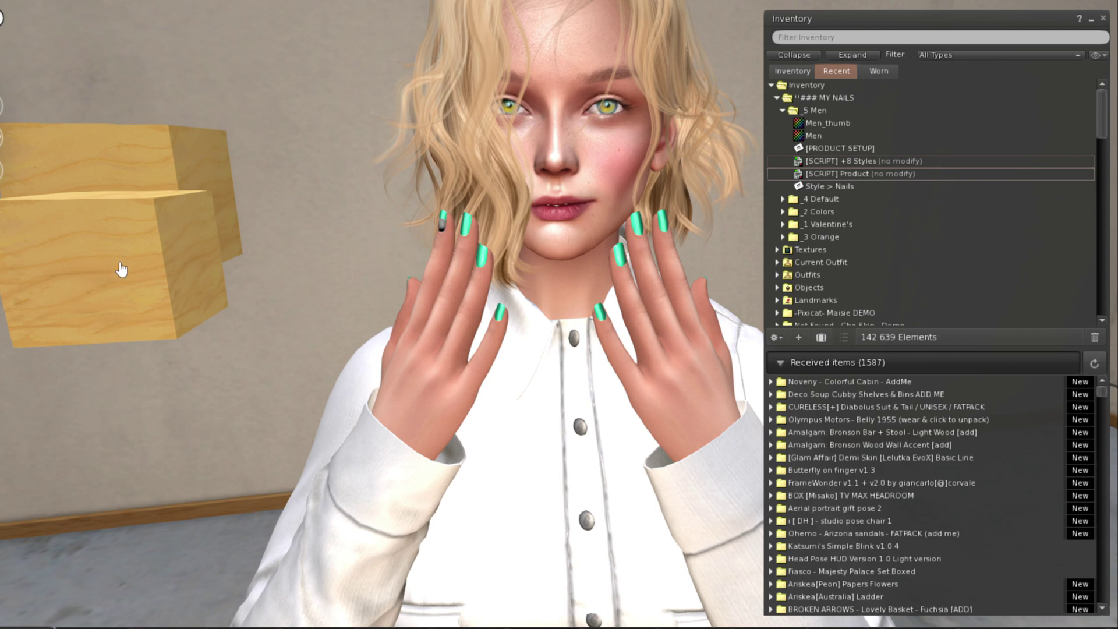
# - Examine the Men nail design on the avatar's hands up close and compare it with the reference photo on Pinterest
pyautogui.keyDown('alt'); pyautogui.click(476, 278); pyautogui.keyUp('alt')
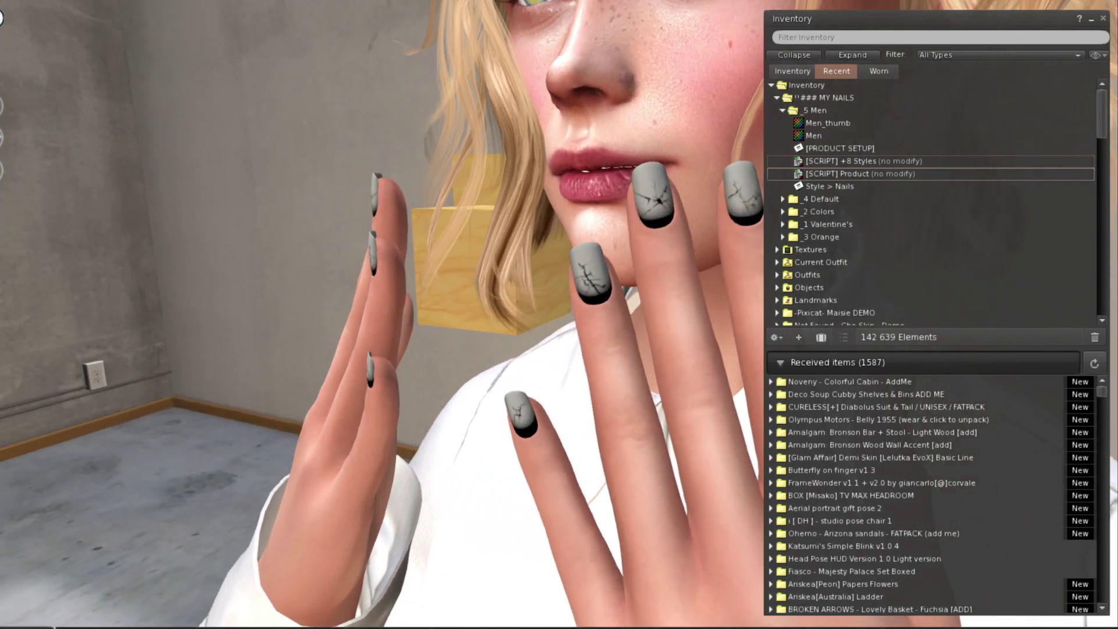
pyautogui.scroll(-5, 706, 305)
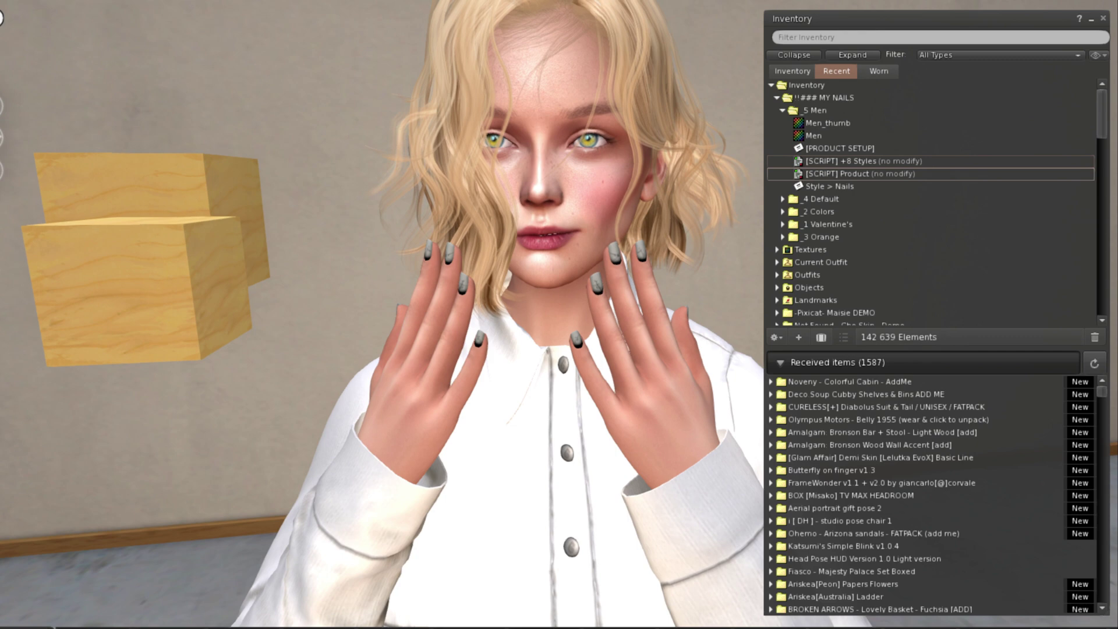
pyautogui.moveTo(1117, 1); pyautogui.dragTo(437, 4)
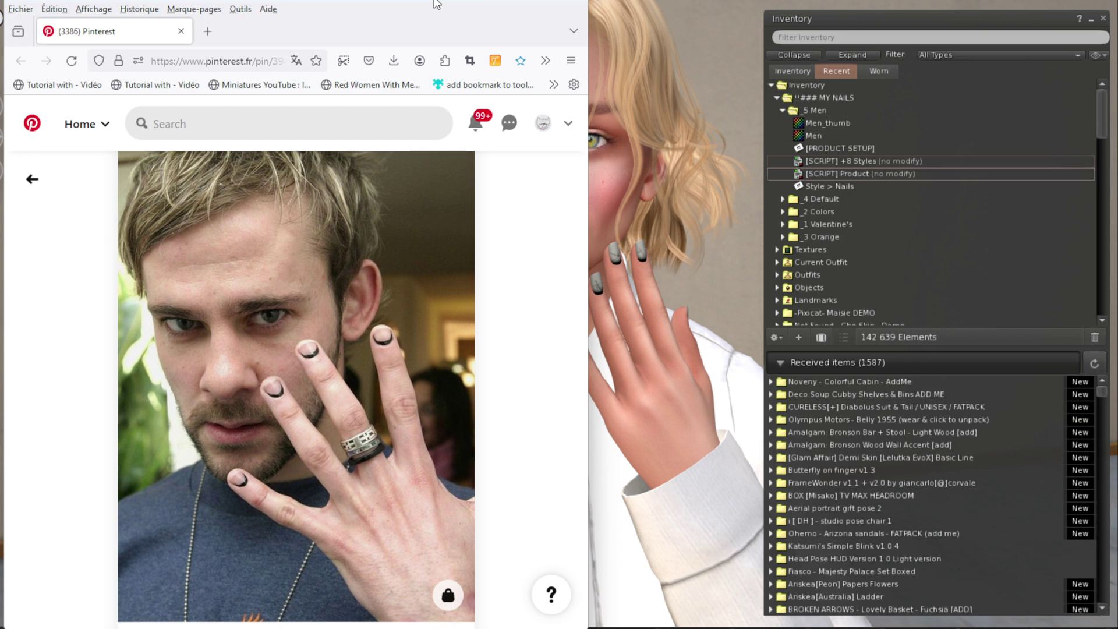
pyautogui.moveTo(437, 4); pyautogui.dragTo(1117, 11)
pyautogui.moveTo(614, 307); pyautogui.dragTo(573, 288)
pyautogui.moveTo(430, 312); pyautogui.dragTo(332, 242)
pyautogui.moveTo(483, 280); pyautogui.dragTo(635, 296)
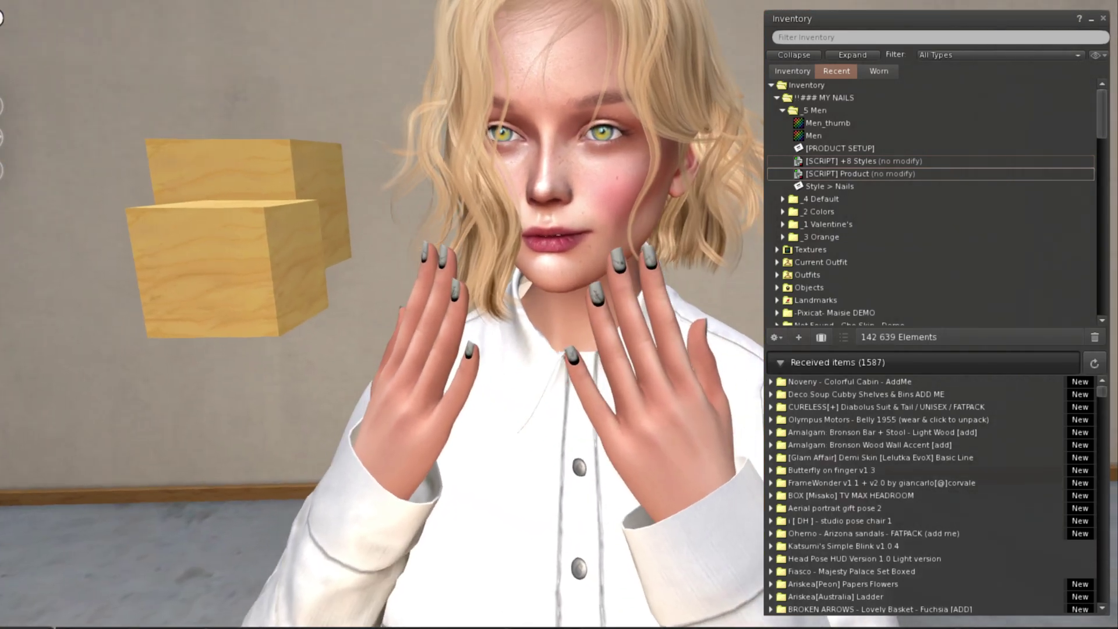
pyautogui.moveTo(571, 280); pyautogui.dragTo(600, 349)
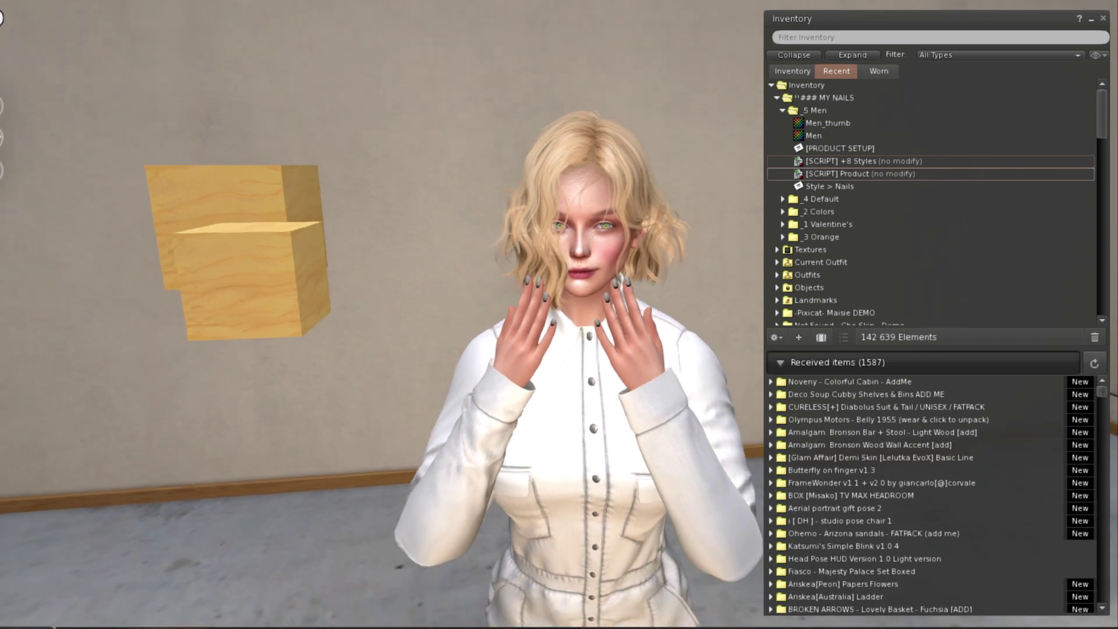
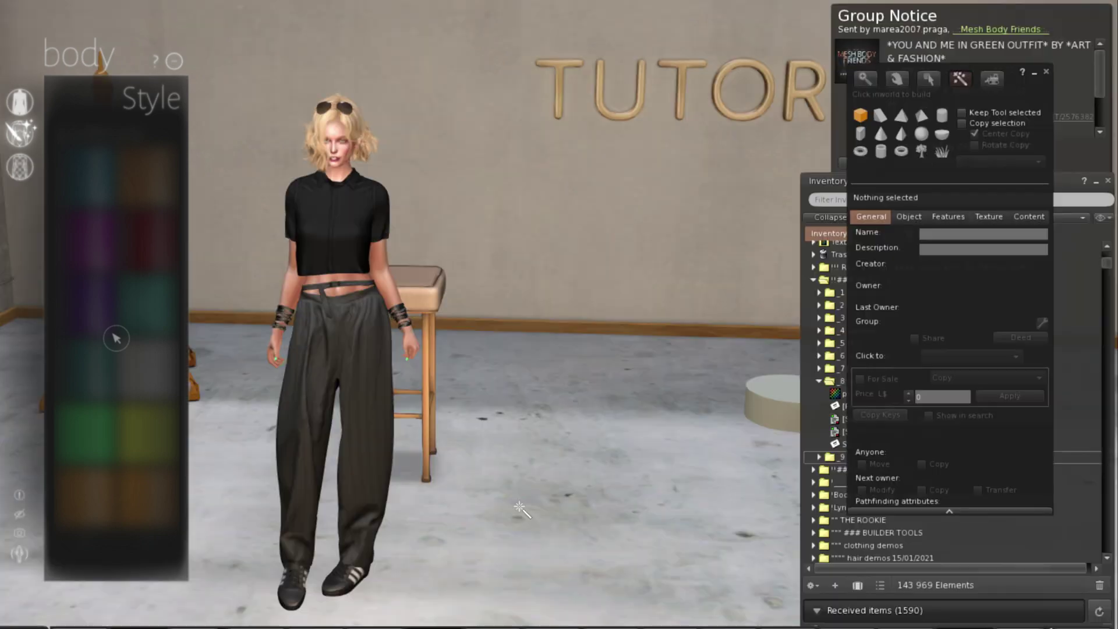
# - Create a new box on the floor beside the avatar and name it test
pyautogui.click(522, 507)
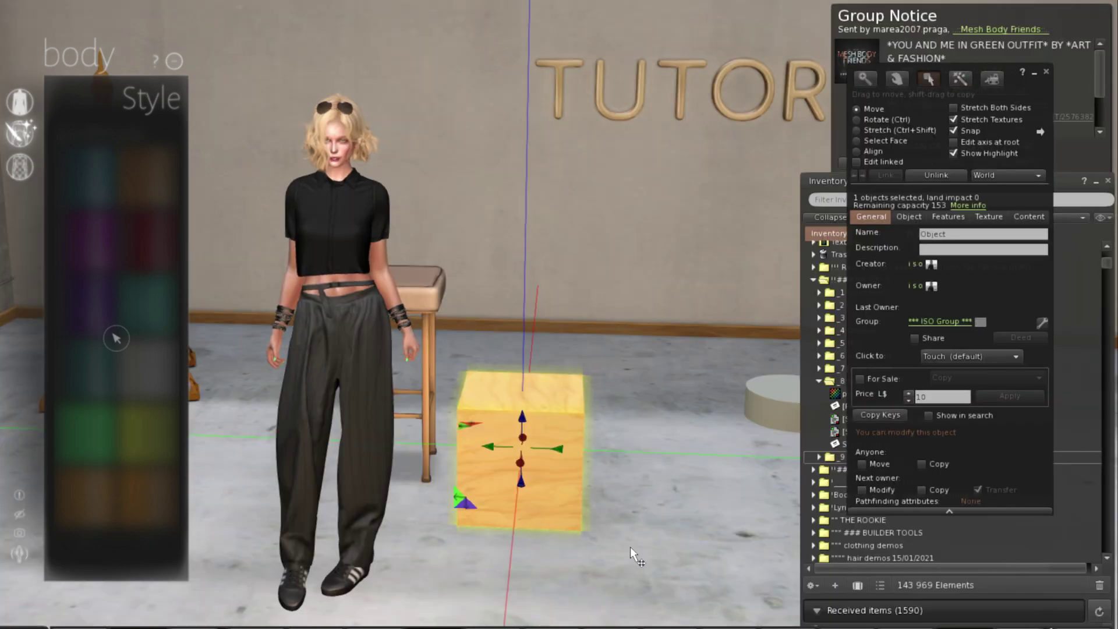
pyautogui.click(960, 234)
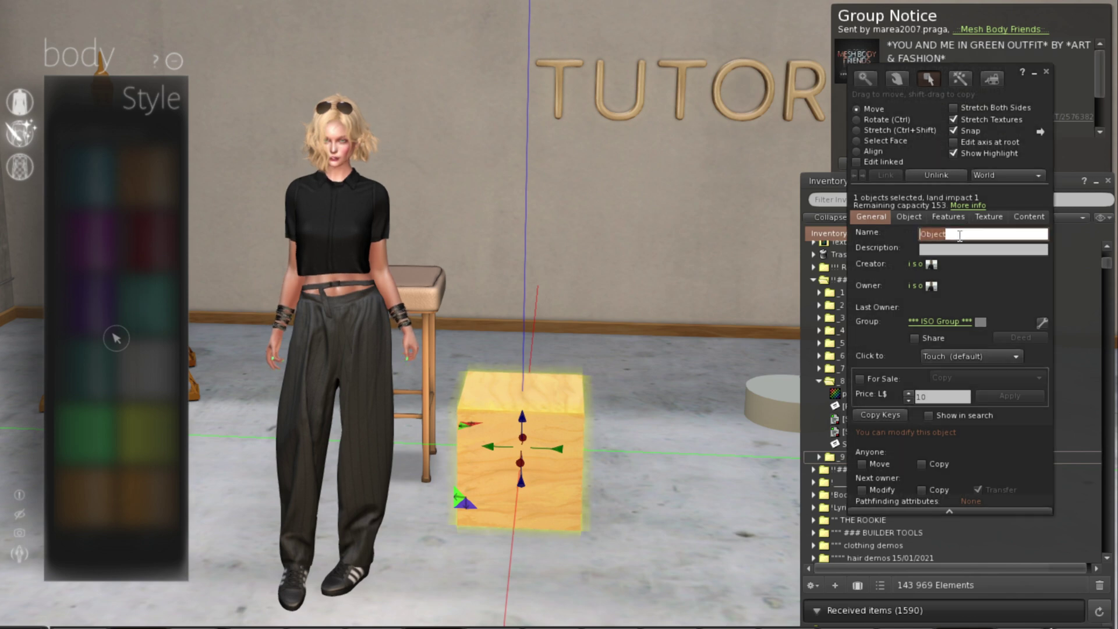
pyautogui.write('test')
pyautogui.press('Return')
pyautogui.click(1005, 222)
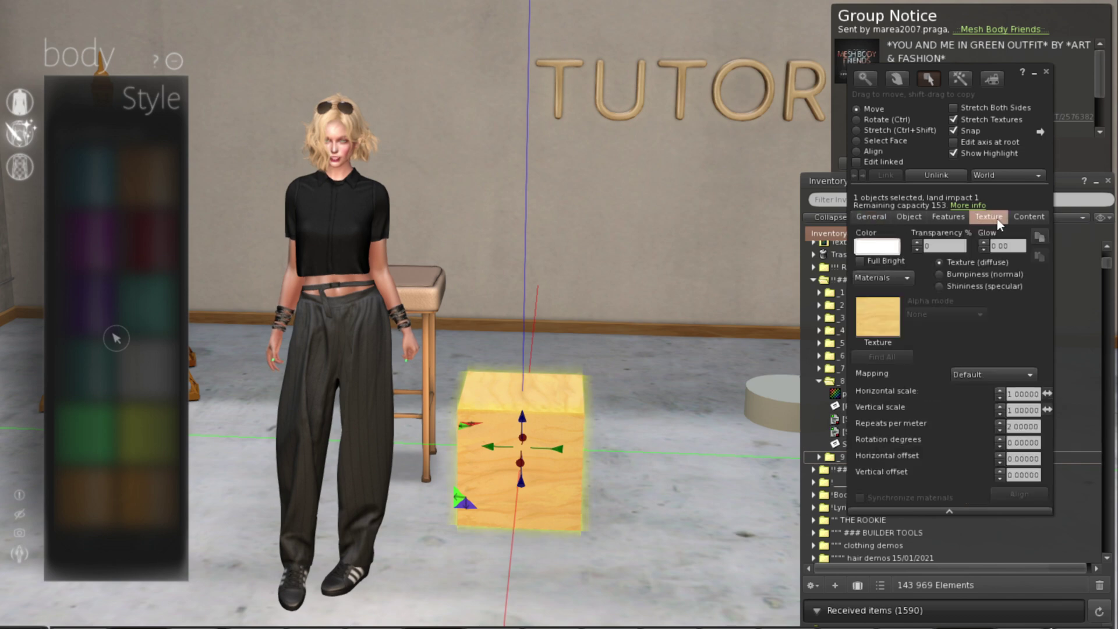
pyautogui.click(880, 323)
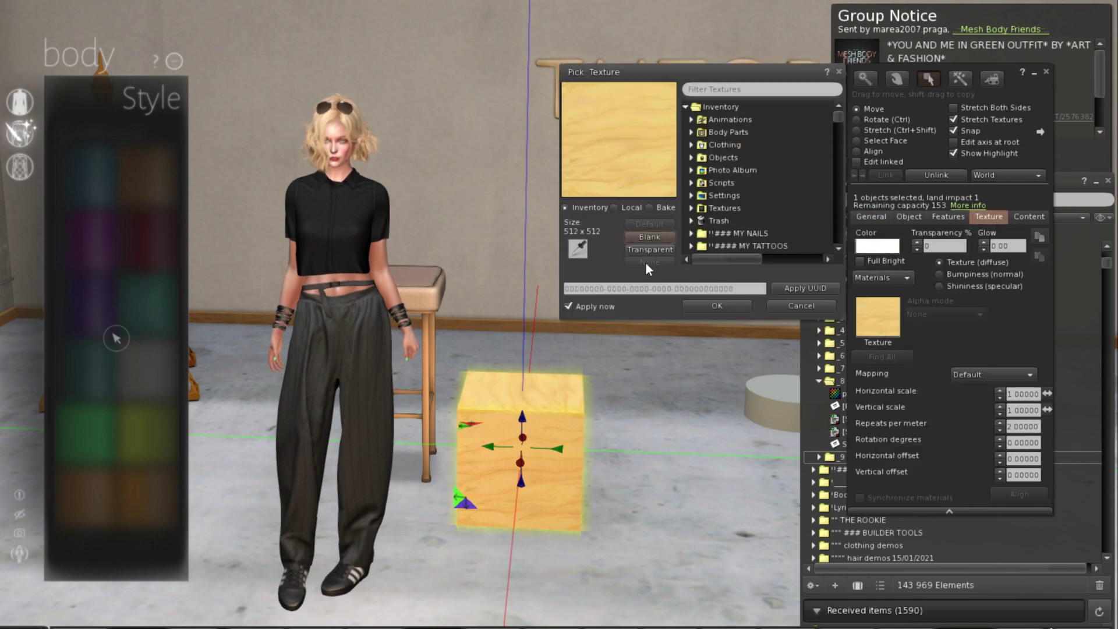
pyautogui.click(839, 72)
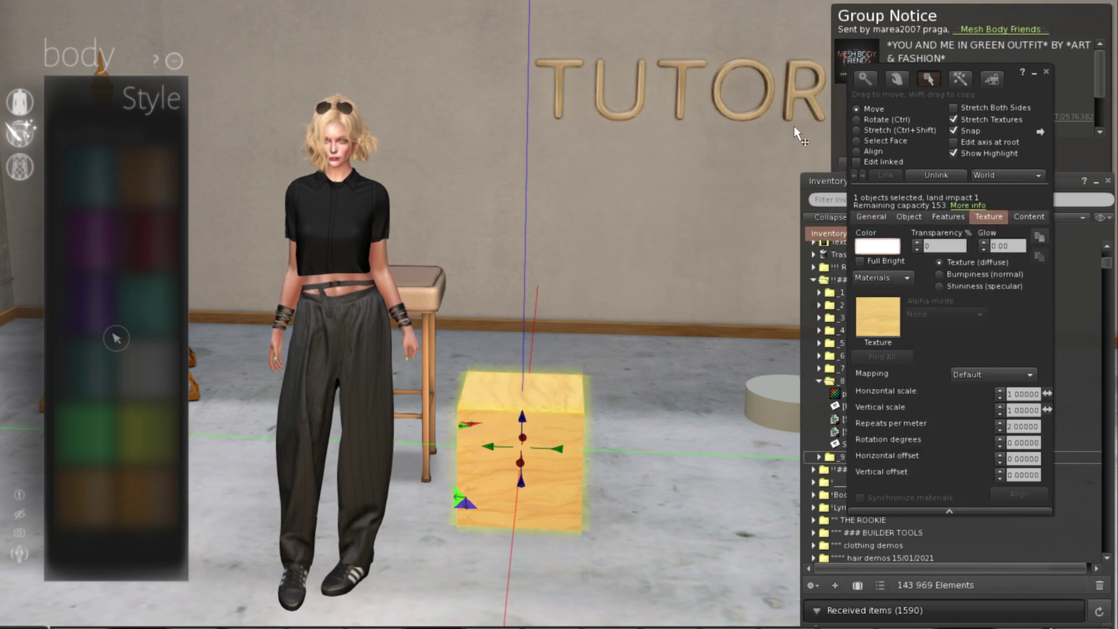
# - Give the test box a blank texture, color it orange (RGB 255, 128, 0), and close the object editor
pyautogui.click(886, 325)
pyautogui.click(651, 238)
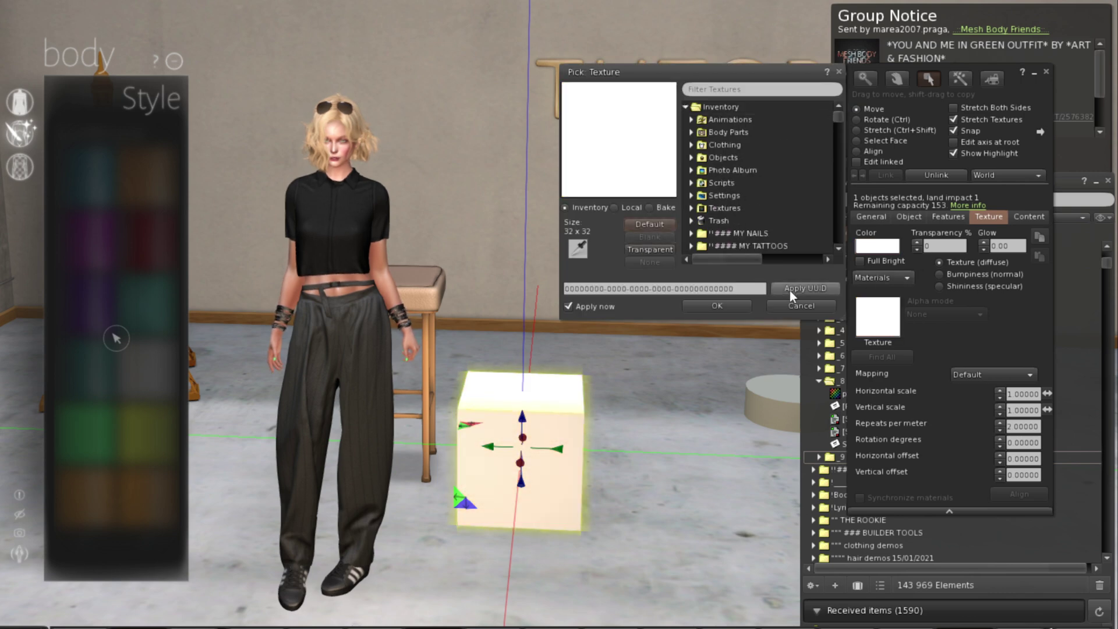
pyautogui.click(747, 305)
pyautogui.click(882, 247)
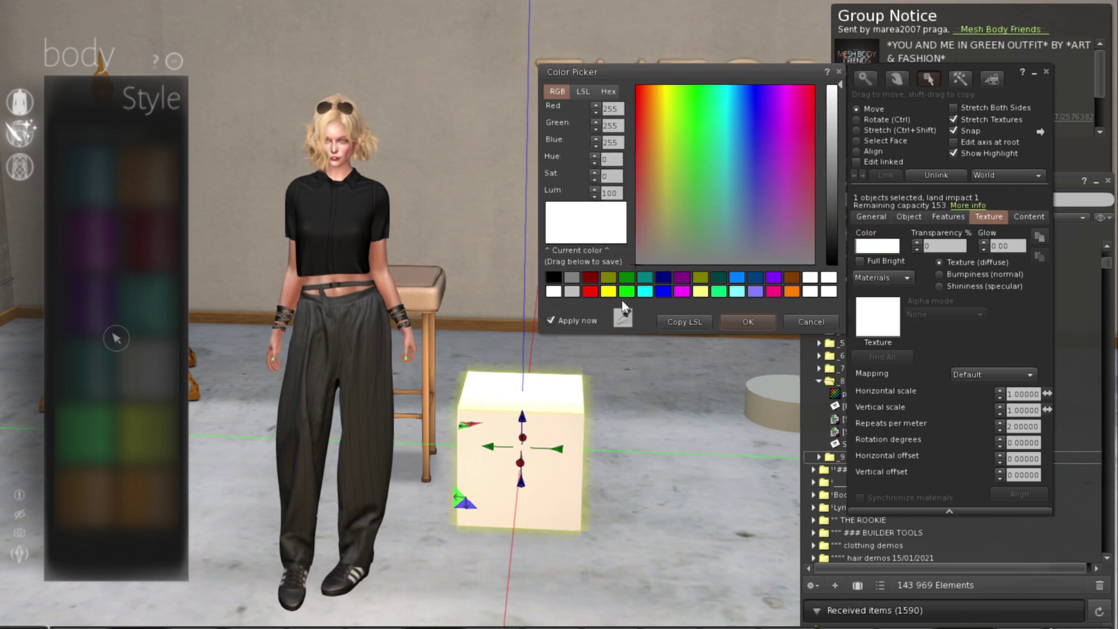
pyautogui.click(796, 291)
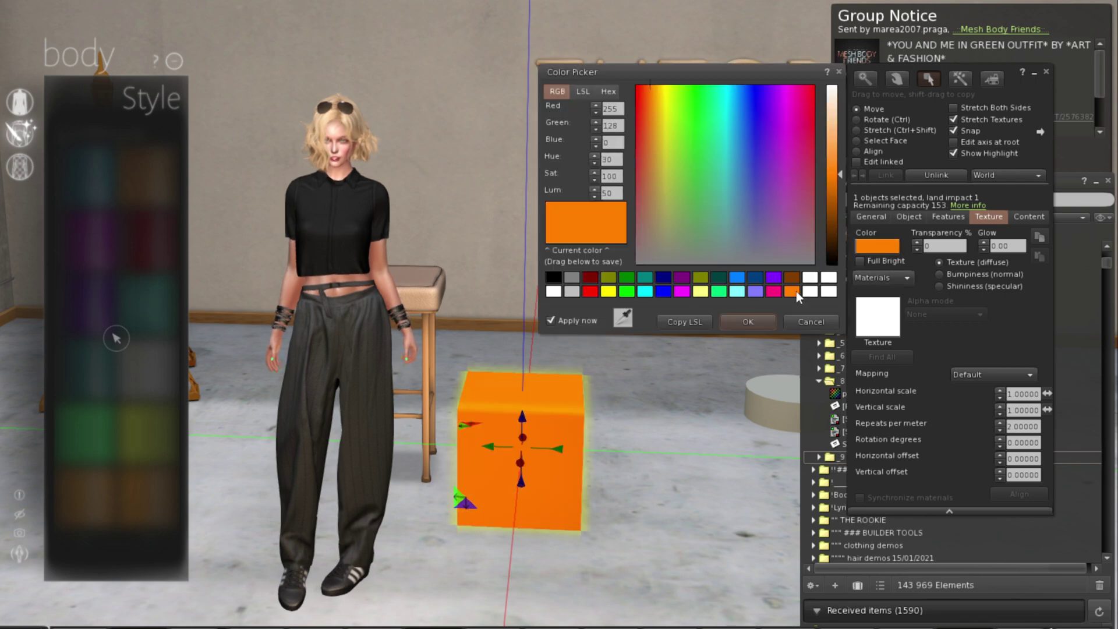
pyautogui.click(753, 323)
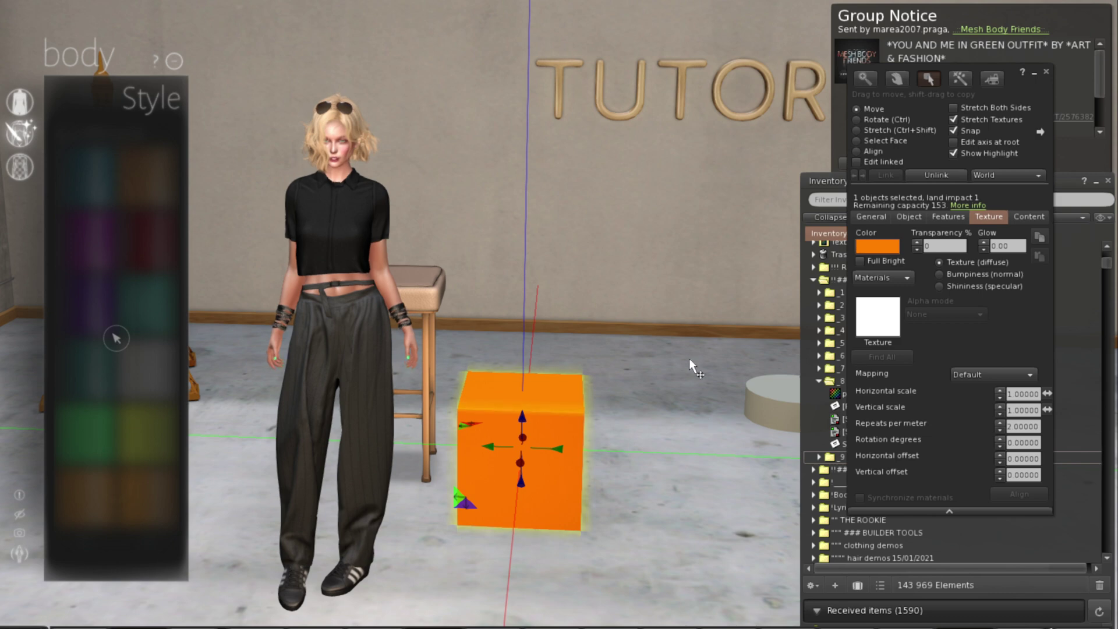
pyautogui.click(873, 217)
pyautogui.click(1046, 72)
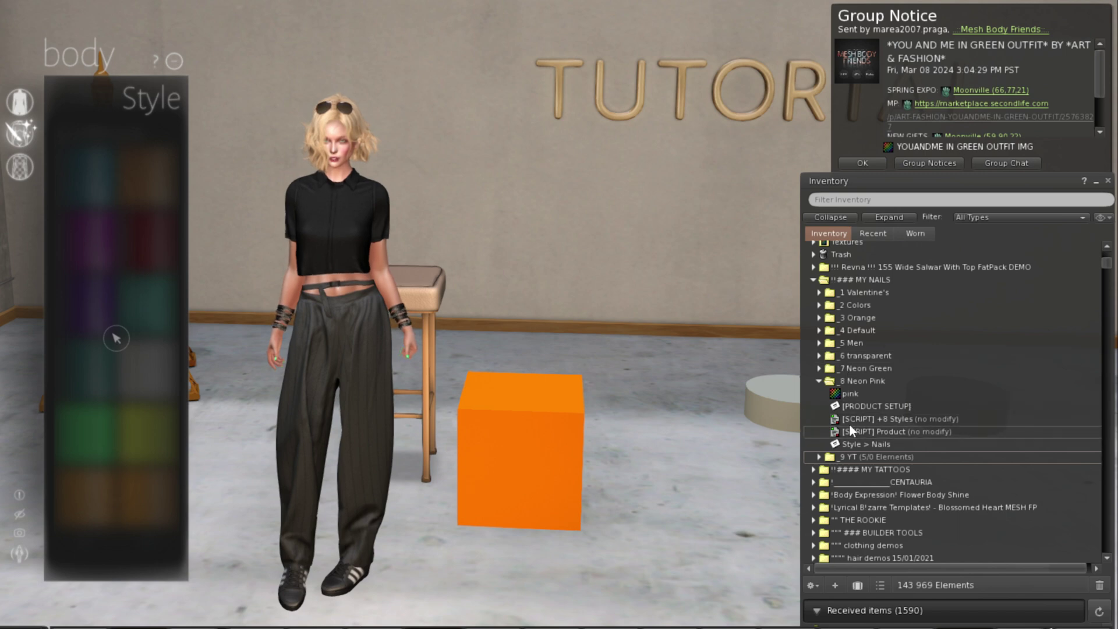
# - Enter Test as the product name in the _8 Neon Pink folder's [PRODUCT SETUP] notecard, then save and close it
pyautogui.doubleClick(874, 408)
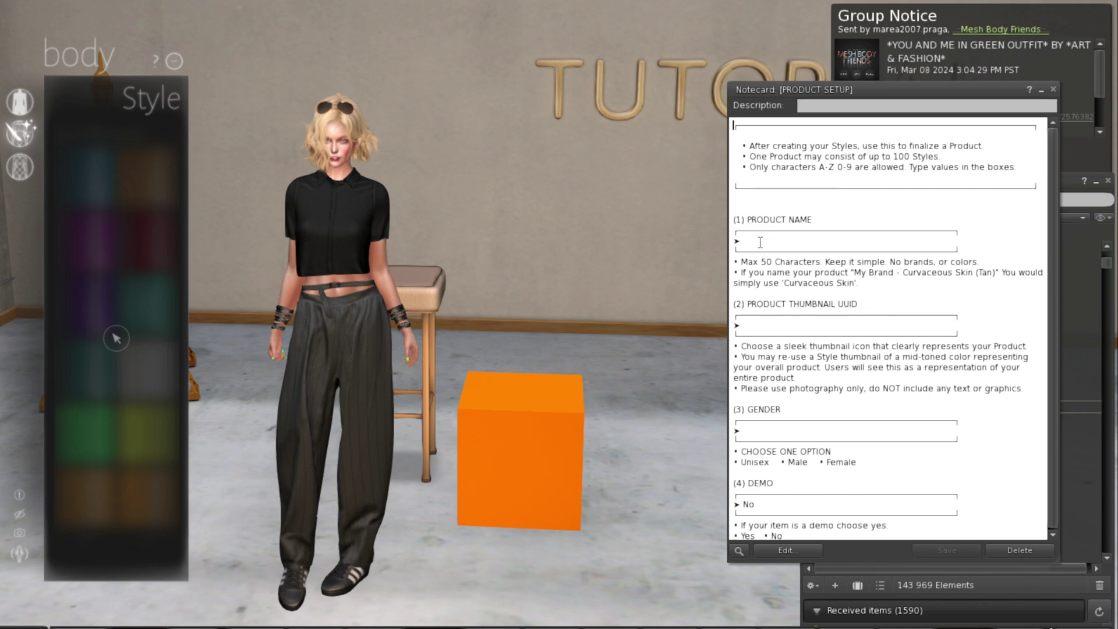
pyautogui.write('Test')
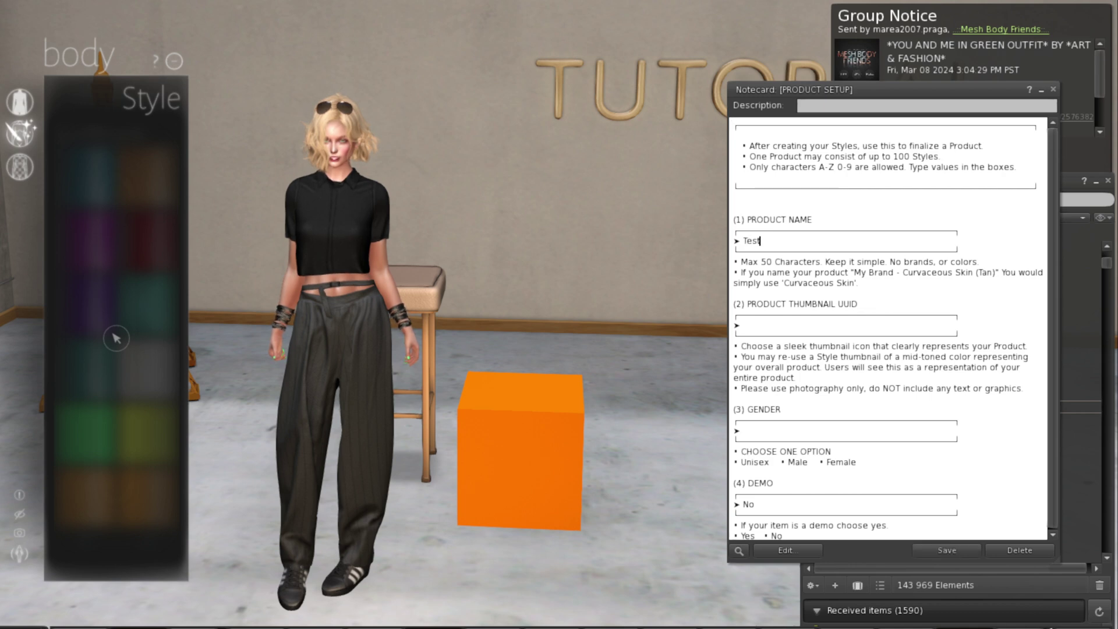
pyautogui.click(777, 327)
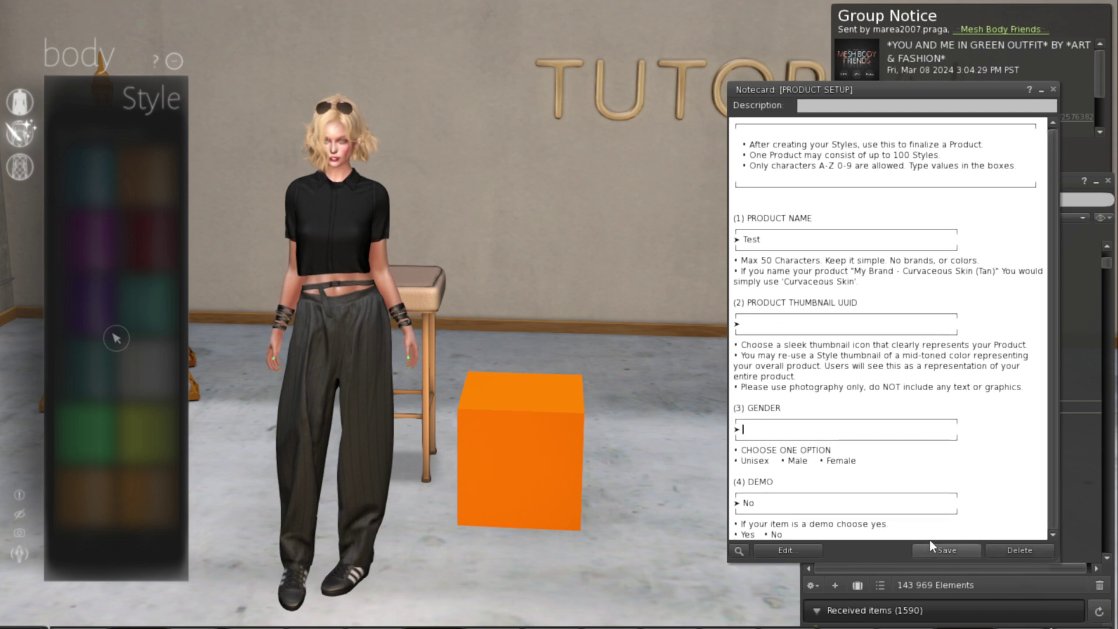
pyautogui.click(945, 551)
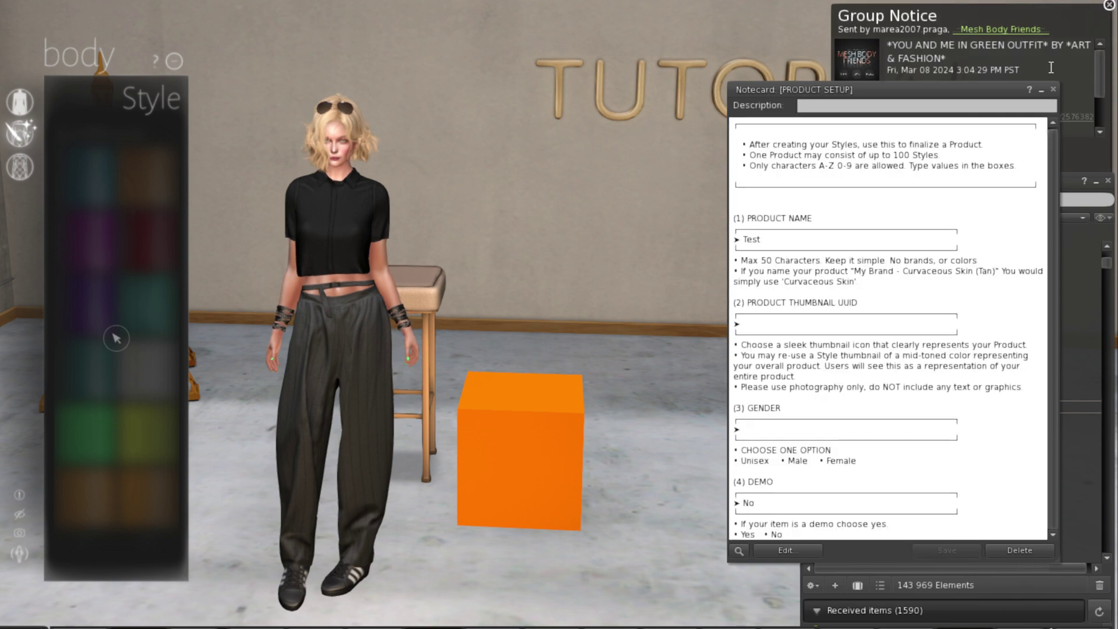
pyautogui.click(1054, 90)
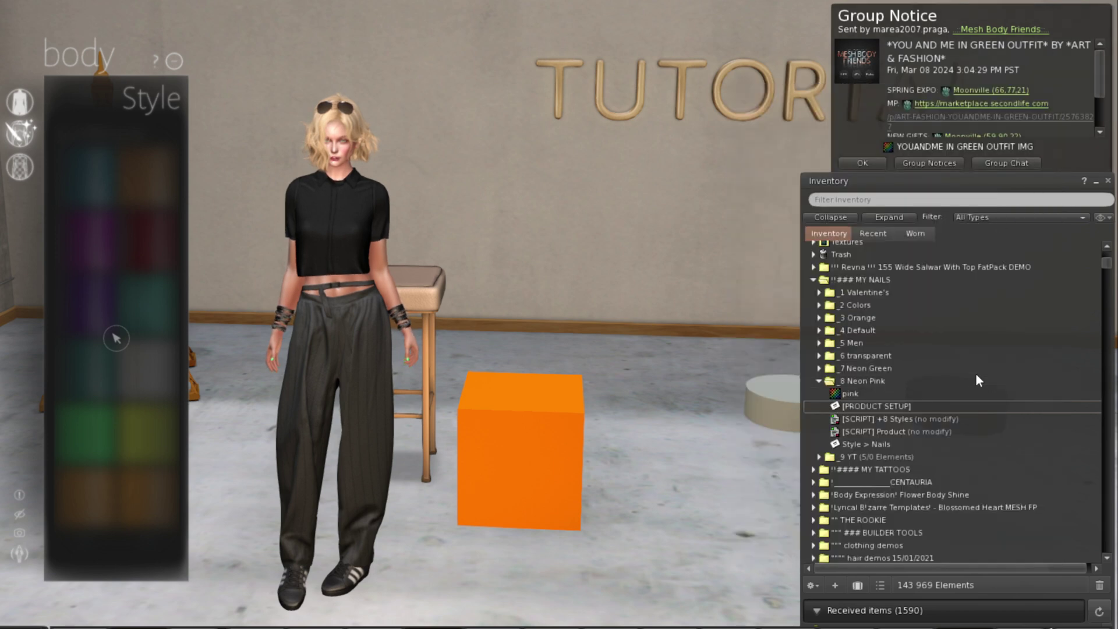
# - Open the _8 Neon Pink folder's Style > Nails notecard beside the box's object editor and enter test as the style name
pyautogui.click(872, 446)
pyautogui.doubleClick(872, 446)
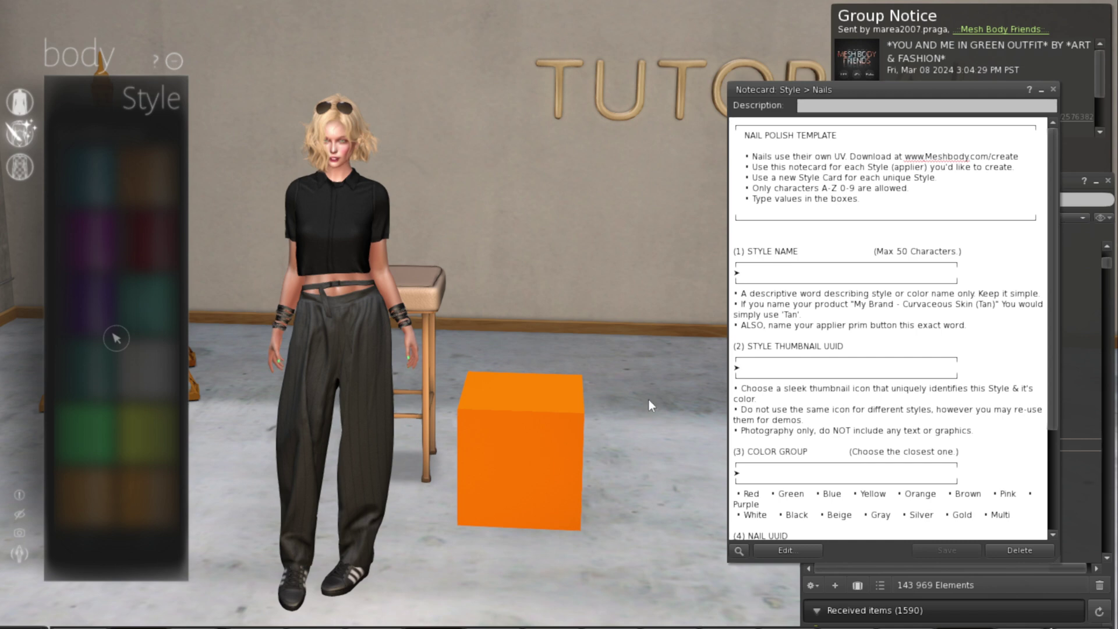
pyautogui.rightClick(493, 459)
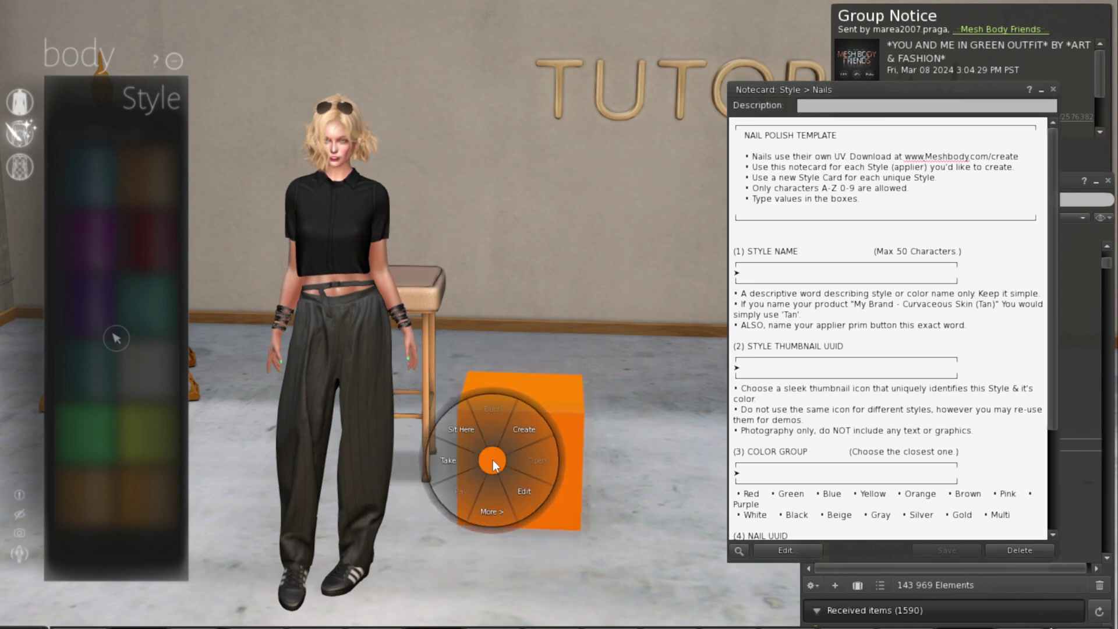
pyautogui.click(525, 494)
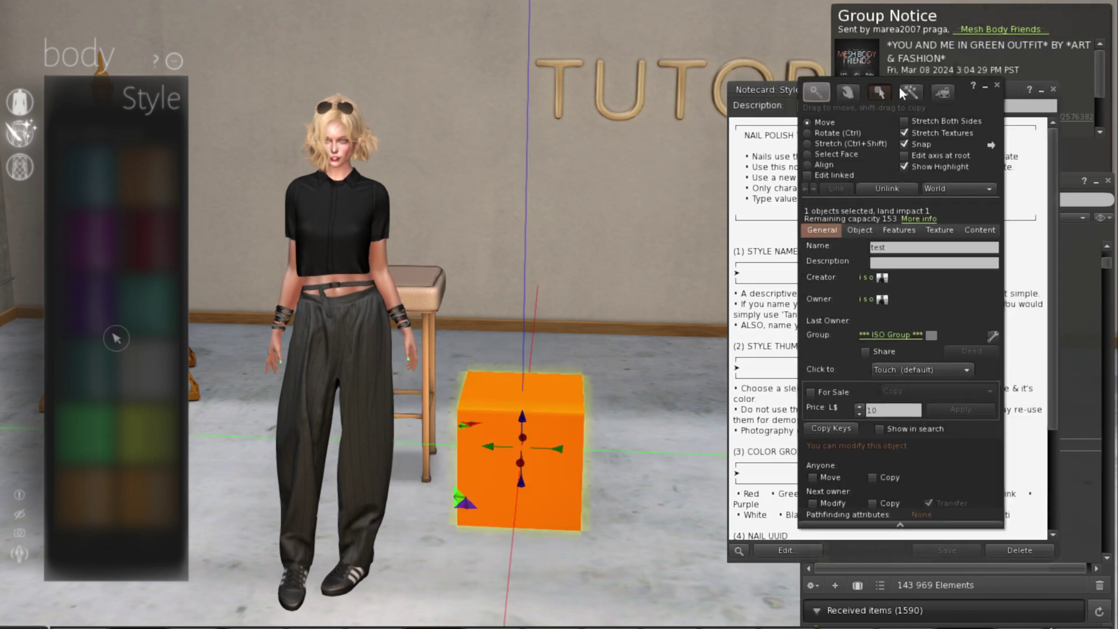
pyautogui.moveTo(994, 68); pyautogui.dragTo(470, 100)
pyautogui.click(767, 270)
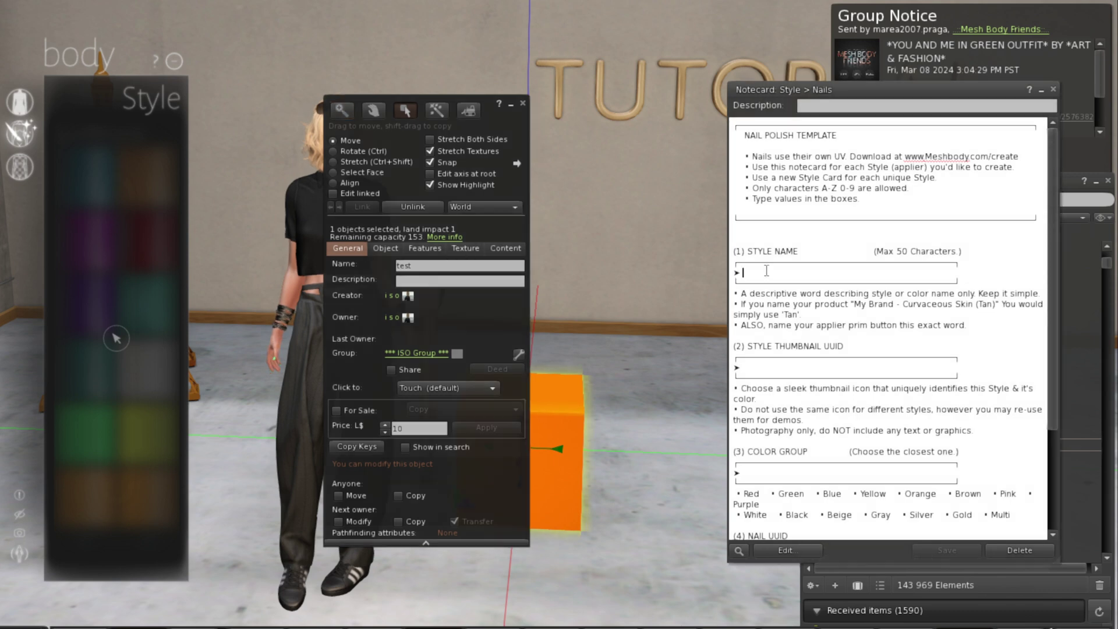
pyautogui.write('test')
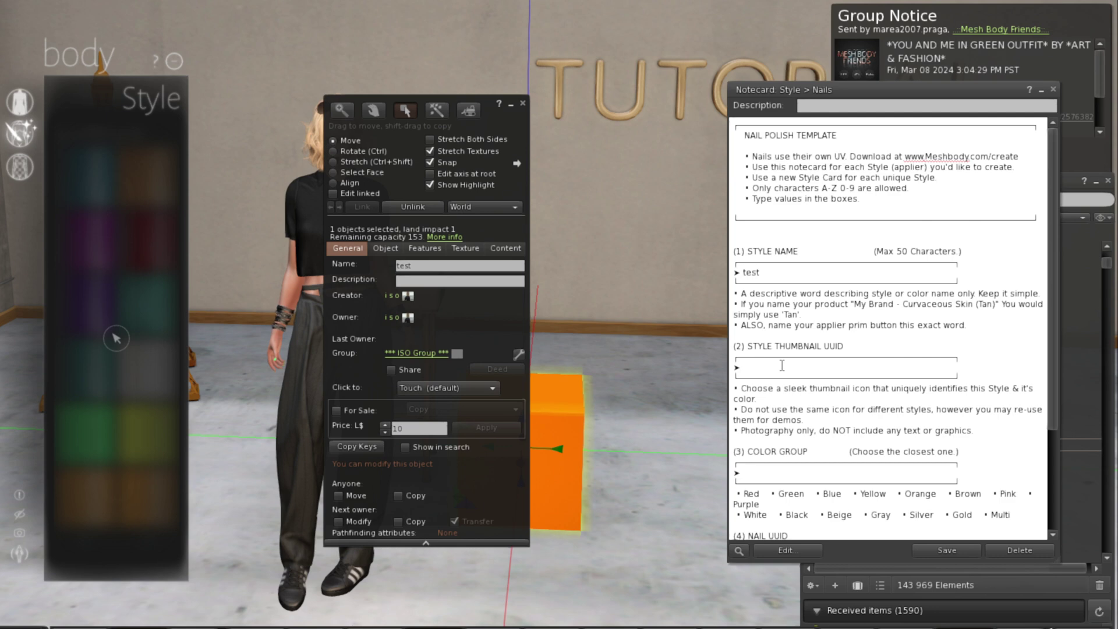
pyautogui.click(115, 339)
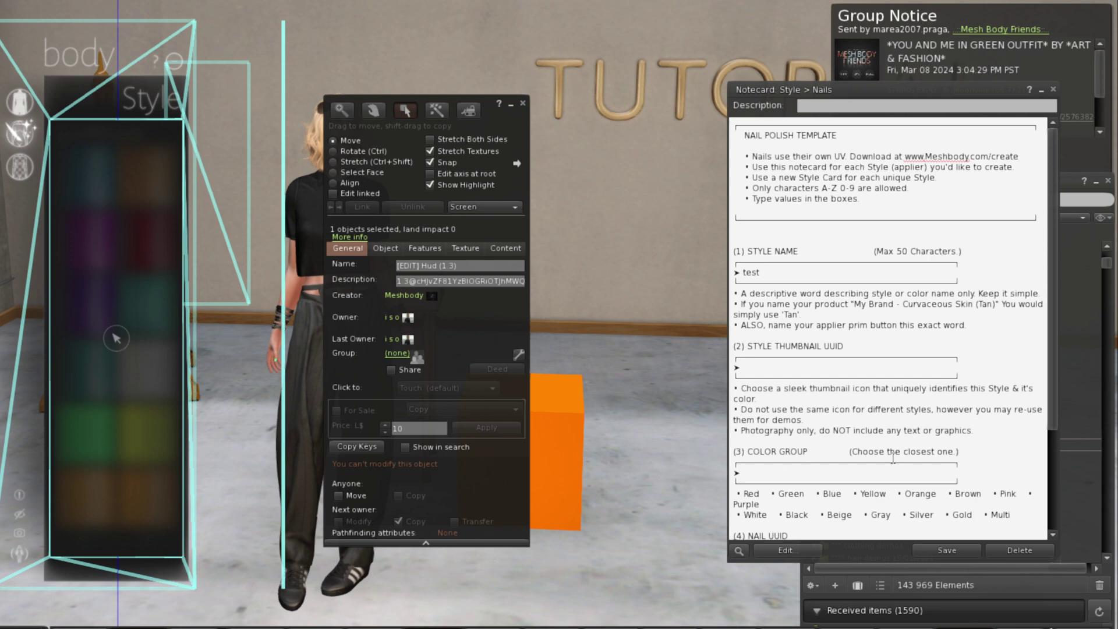
# - Move the notecard clear of the inventory and preview the pink nail texture from the _8 Neon Pink folder
pyautogui.scroll(-1, 893, 458)
pyautogui.scroll(-1, 903, 454)
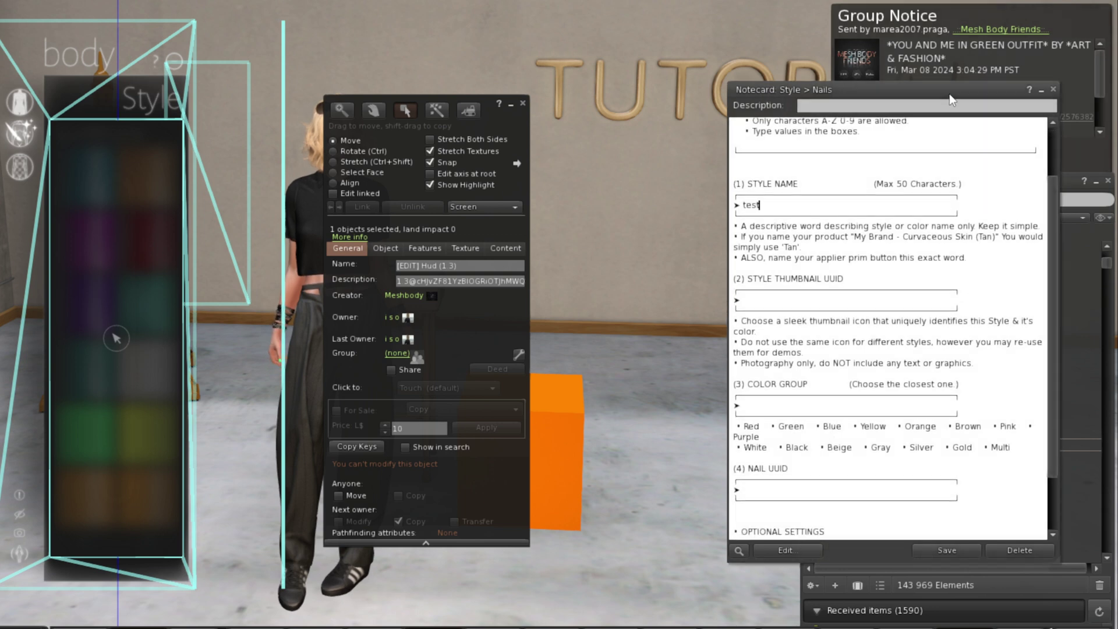
pyautogui.moveTo(953, 98); pyautogui.dragTo(686, 99)
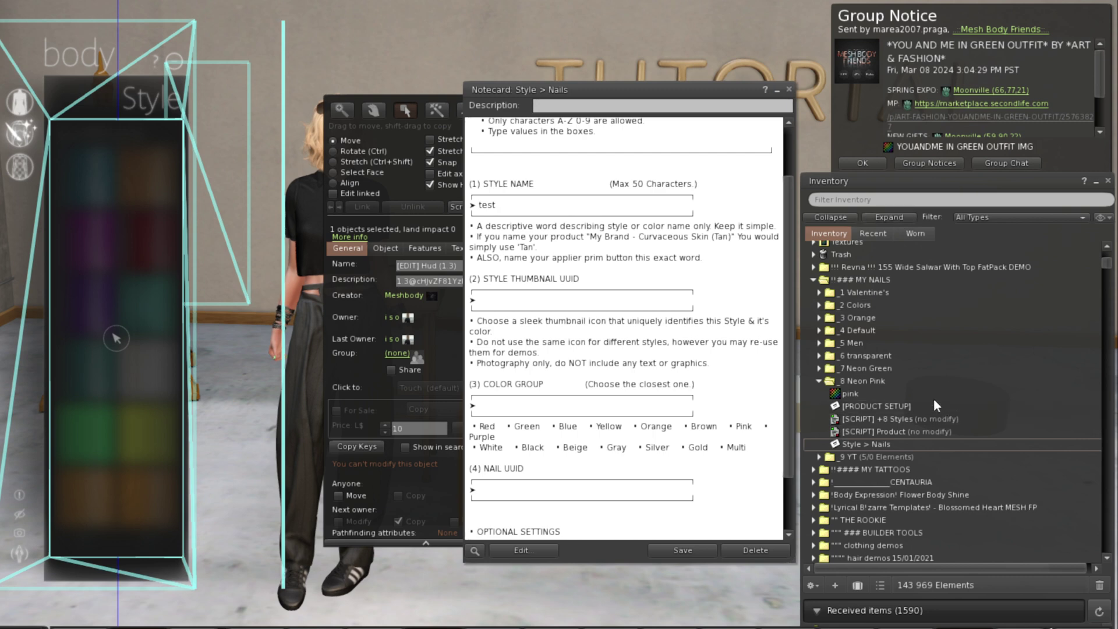
pyautogui.click(847, 396)
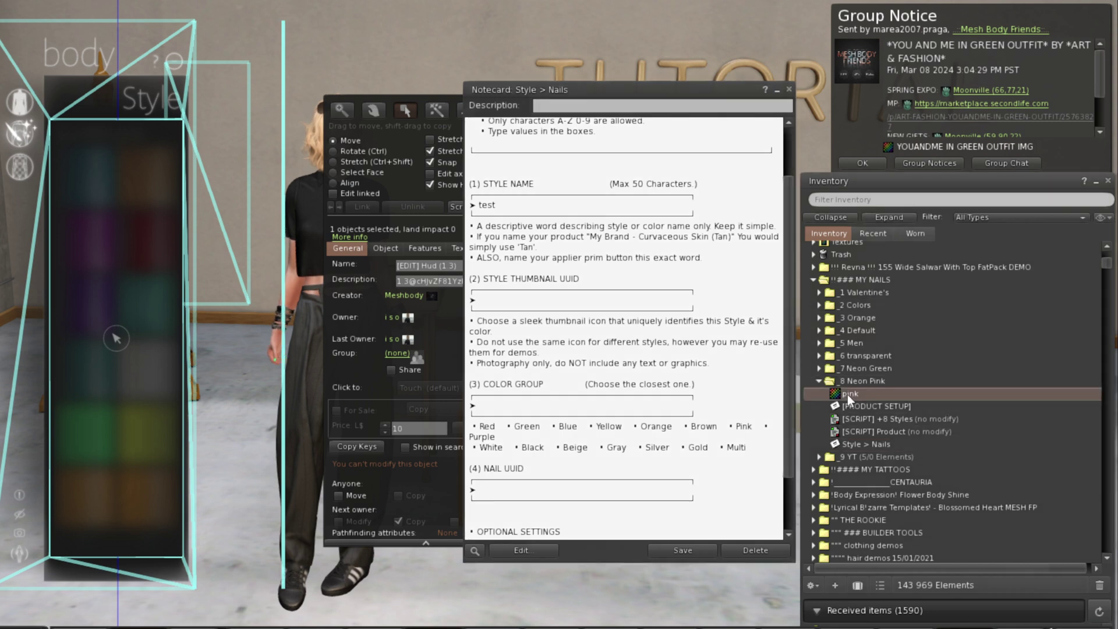
pyautogui.doubleClick(848, 394)
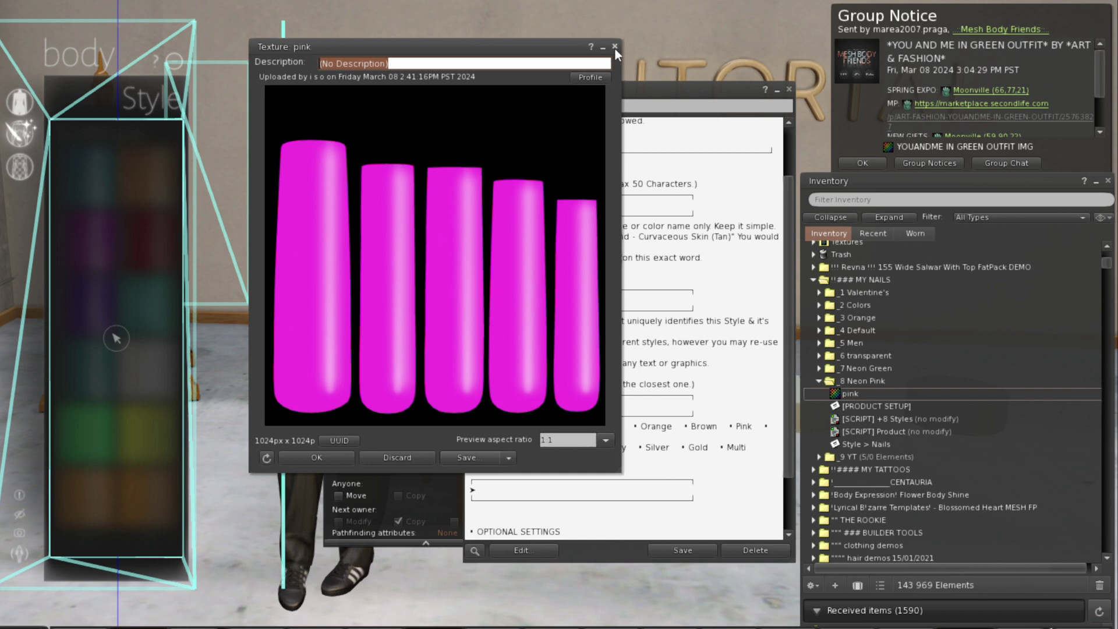
pyautogui.click(615, 46)
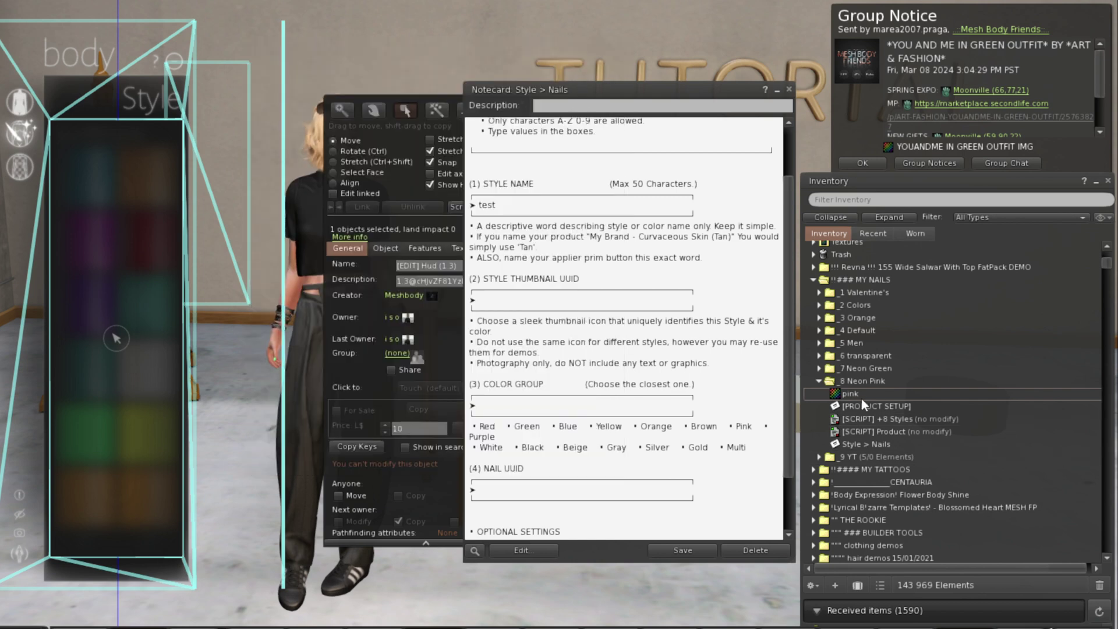
# - Paste the pink texture's asset UUID as the nail UUID in the Style > Nails notecard, then save and close it
pyautogui.rightClick(858, 394)
pyautogui.click(904, 155)
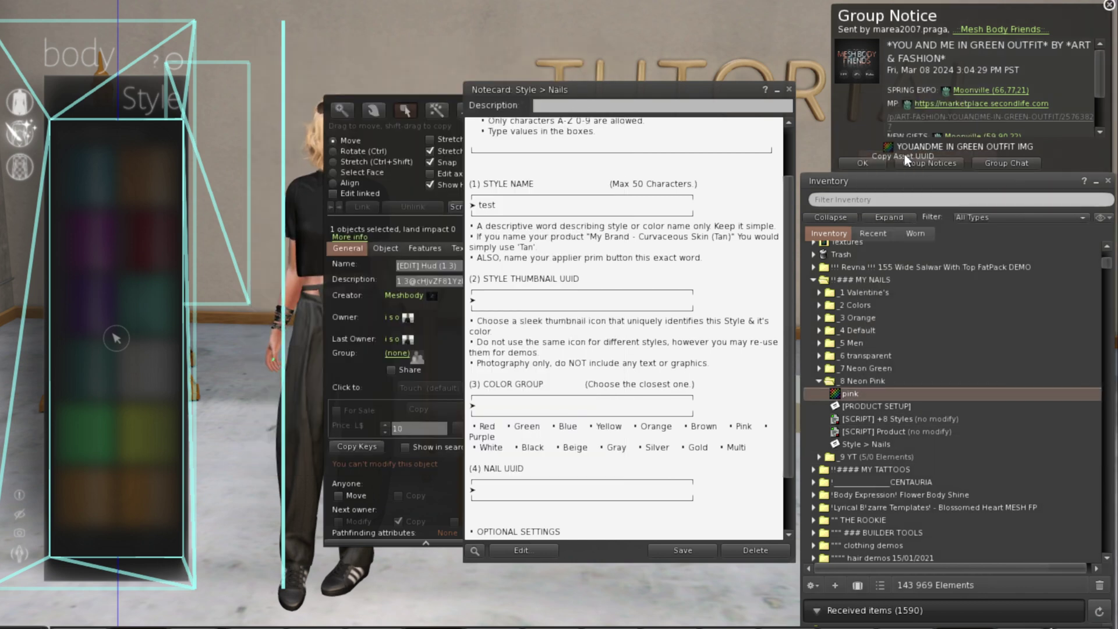
pyautogui.click(493, 490)
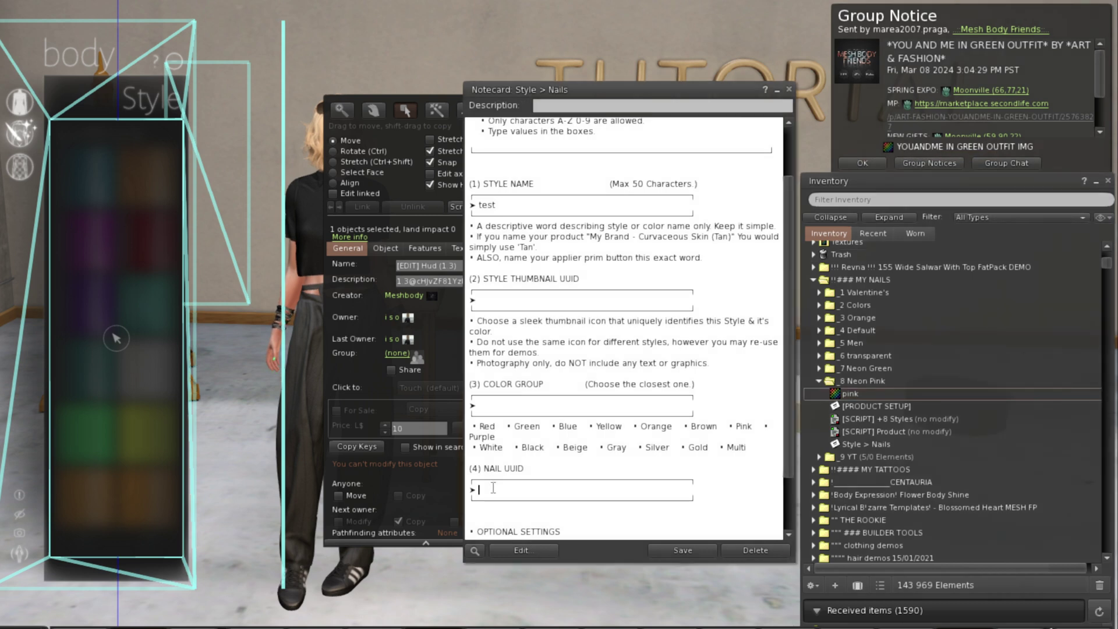
pyautogui.hotkey('ctrl', 'v')
pyautogui.scroll(-2, 670, 536)
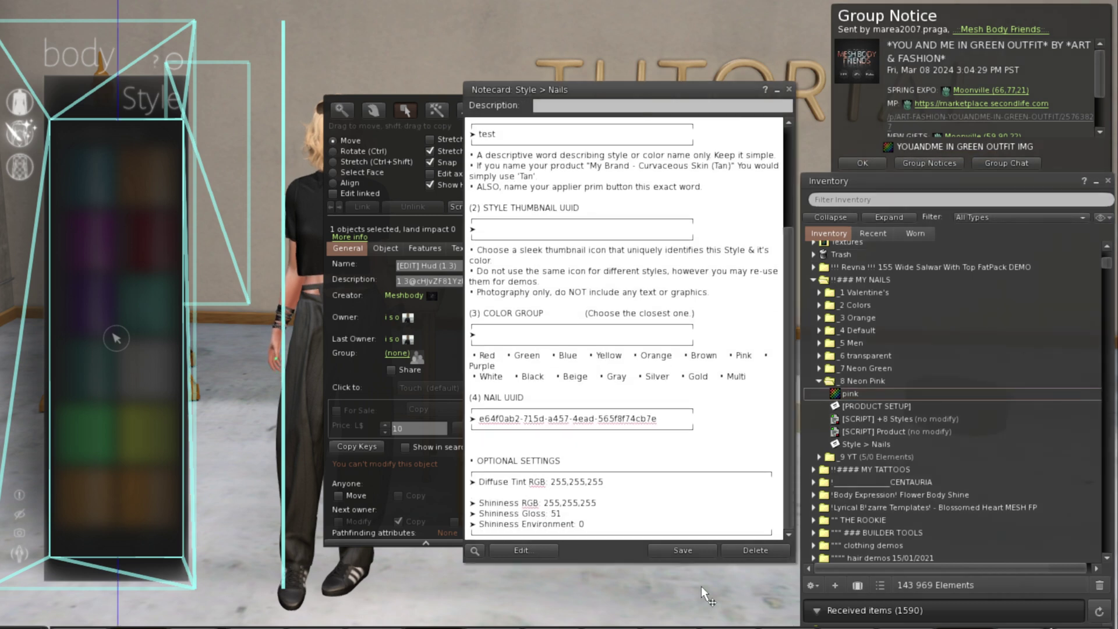
pyautogui.click(680, 551)
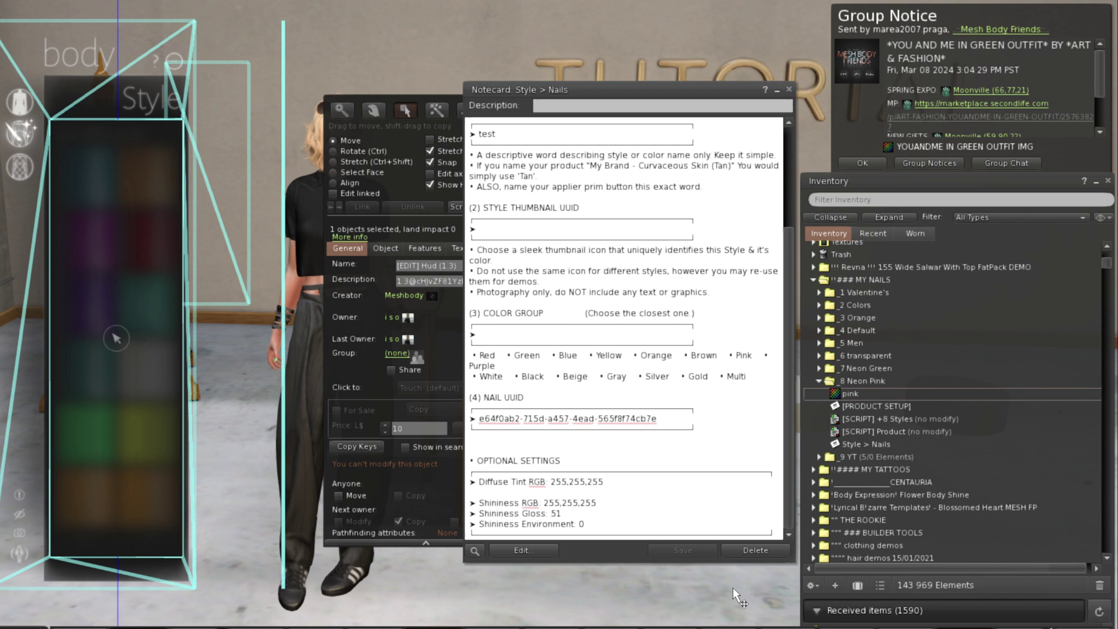
pyautogui.click(789, 90)
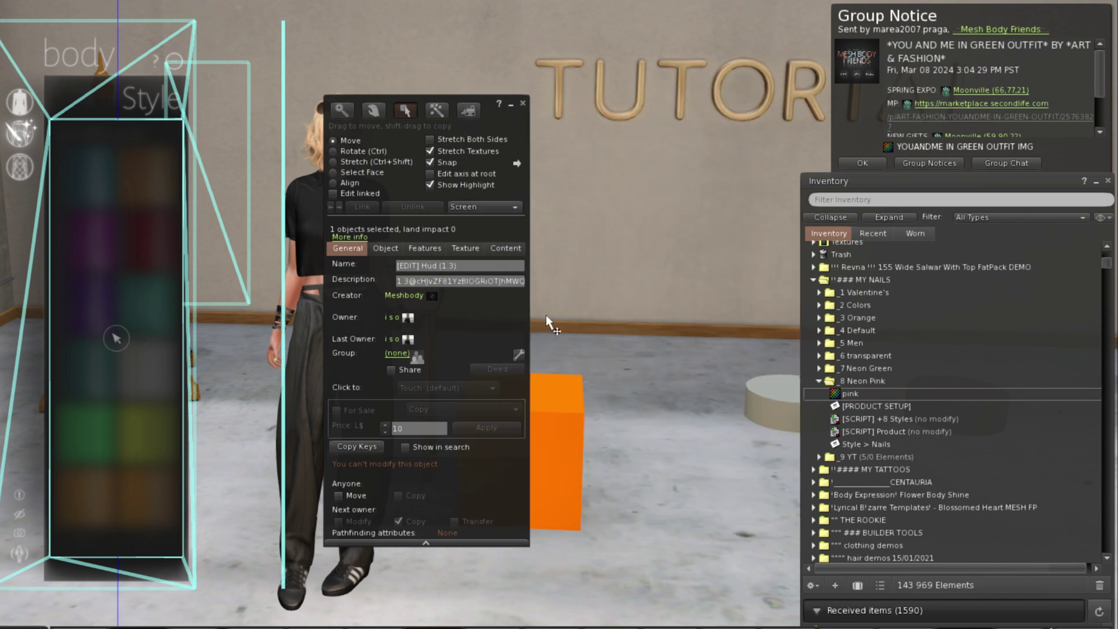
# - Add [PRODUCT SETUP], both scripts and Style > Nails from the _8 Neon Pink folder to the orange box's contents
pyautogui.click(509, 250)
pyautogui.click(643, 293)
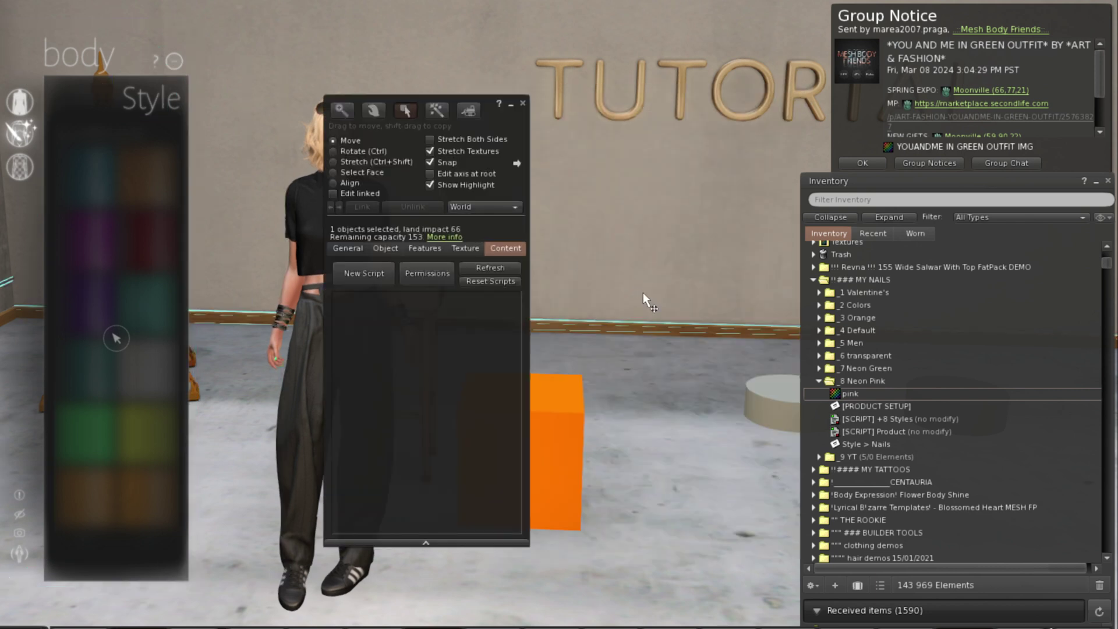
pyautogui.click(539, 439)
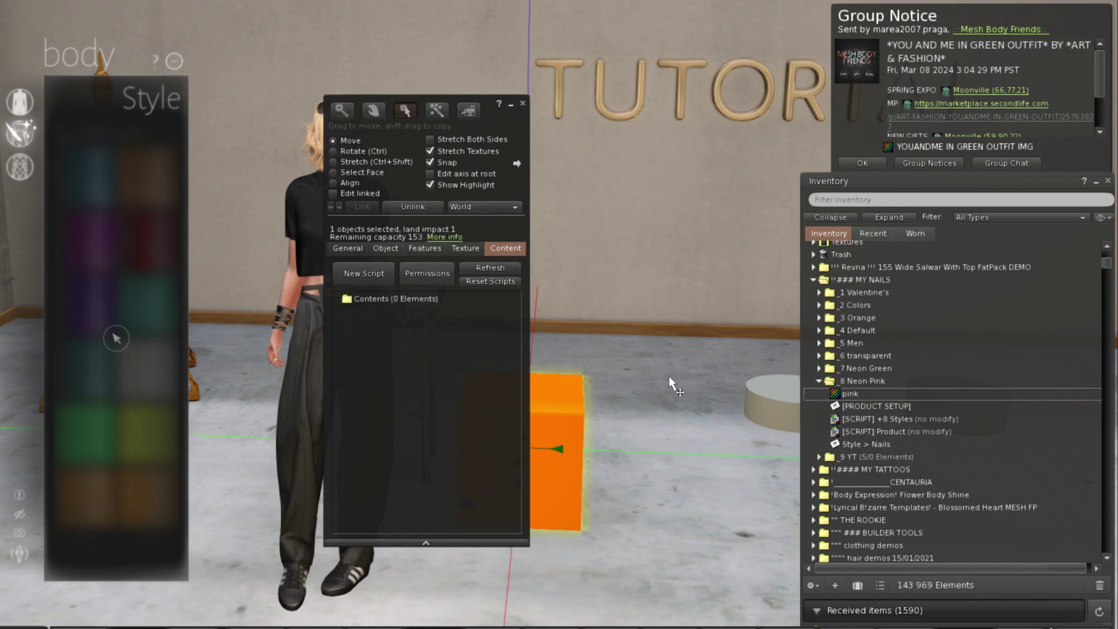
pyautogui.click(858, 406)
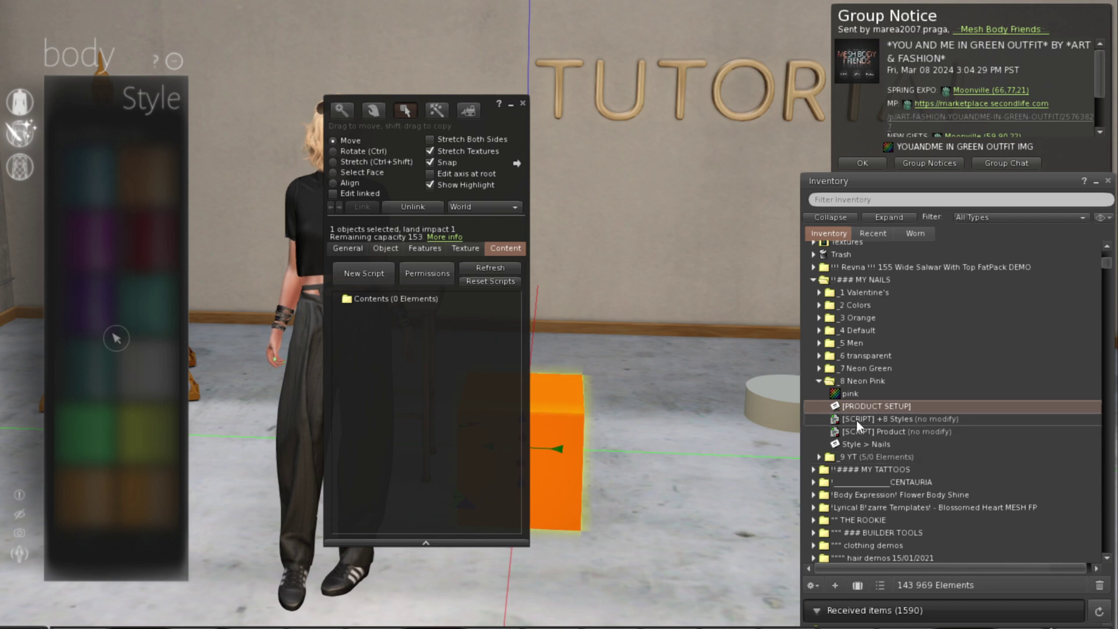
pyautogui.keyDown('shift'); pyautogui.click(860, 444); pyautogui.keyUp('shift')
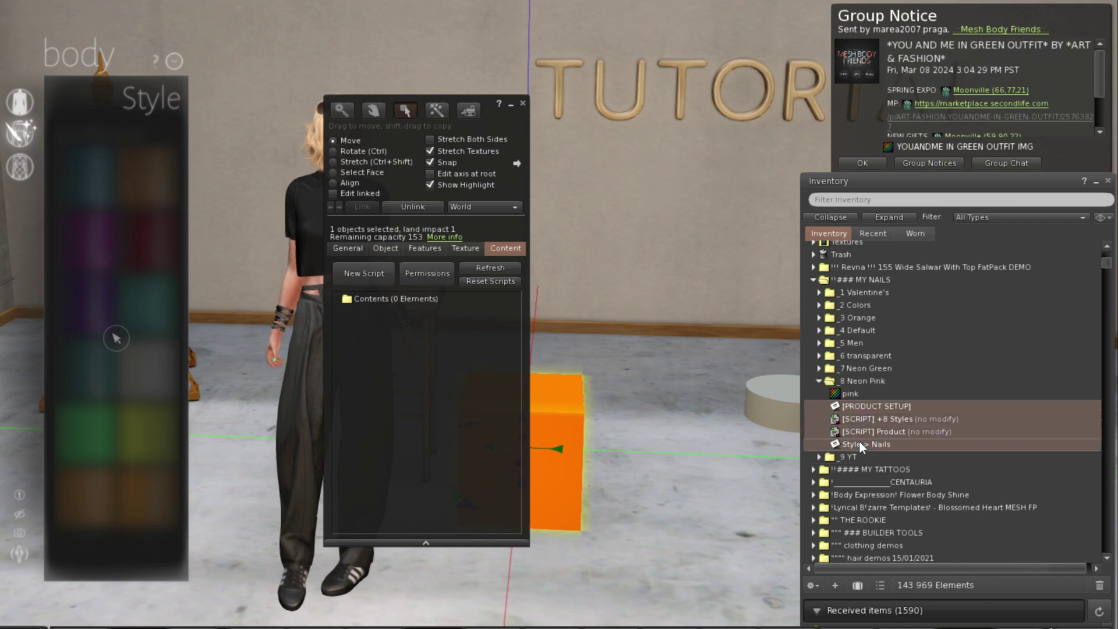
pyautogui.moveTo(872, 430); pyautogui.dragTo(523, 430)
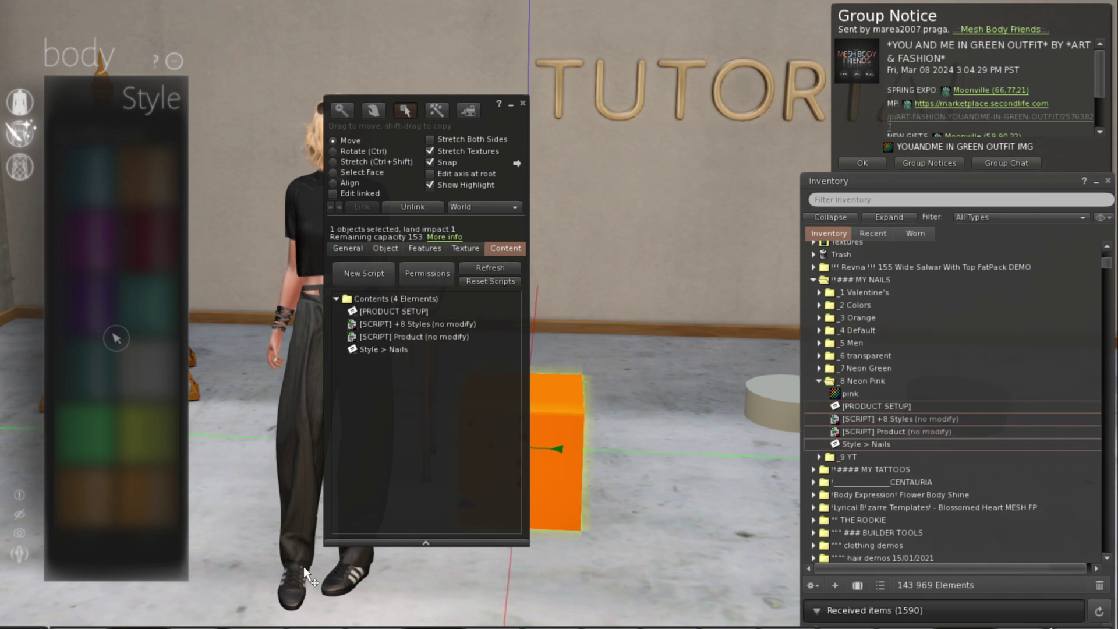
# - Check the test box's notecard-reading messages in nearby chat, close the object editor, and move the chat window aside
pyautogui.hotkey('ctrl', 't')
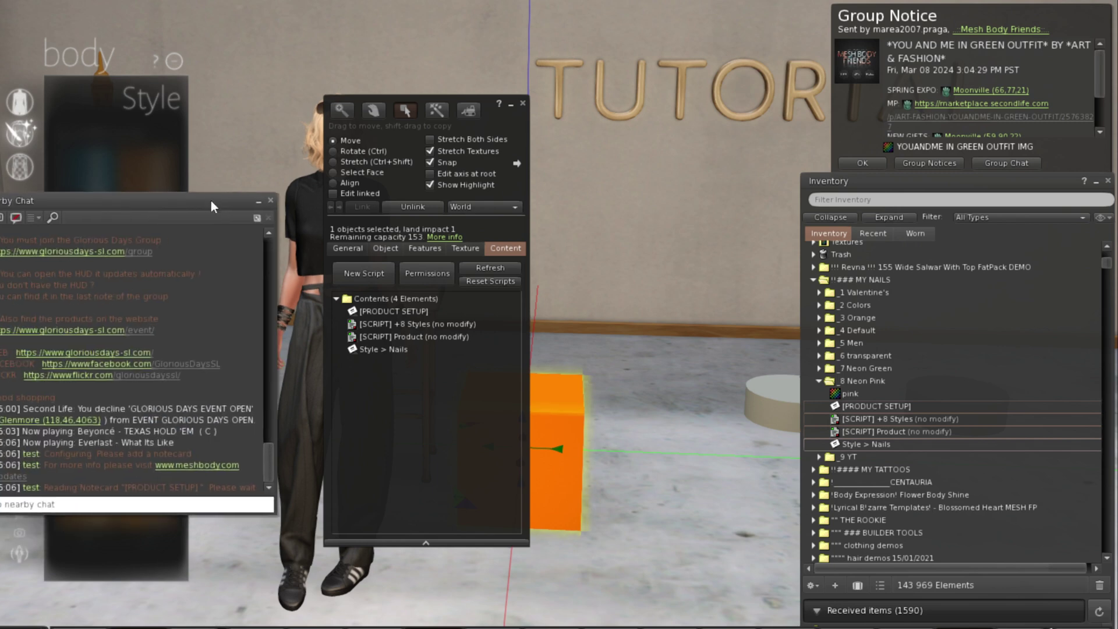
pyautogui.moveTo(211, 200); pyautogui.dragTo(246, 188)
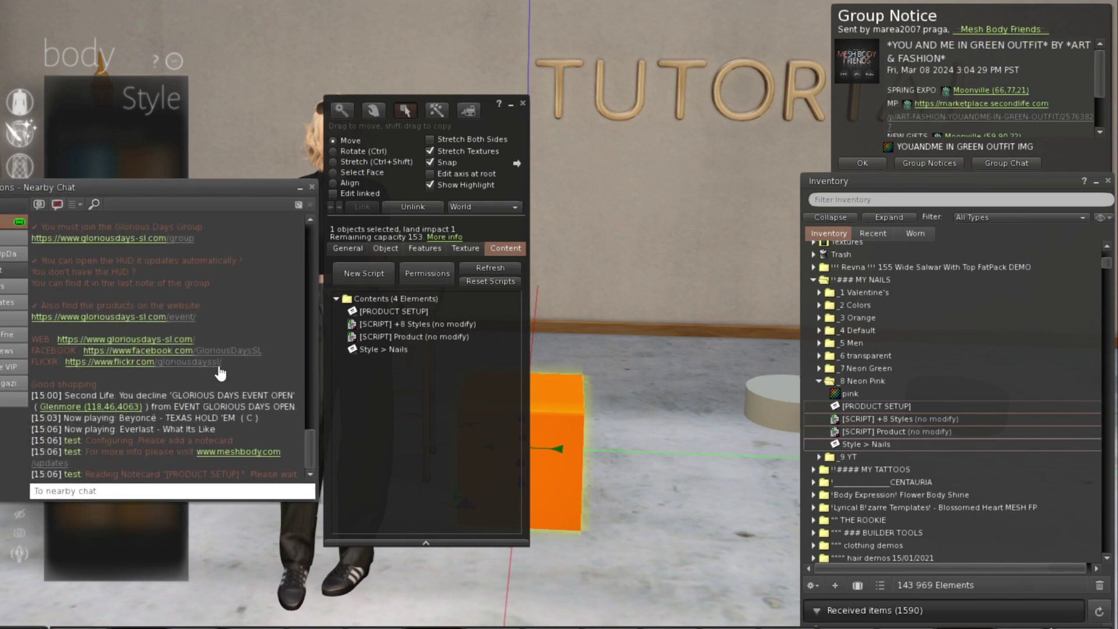
pyautogui.click(522, 104)
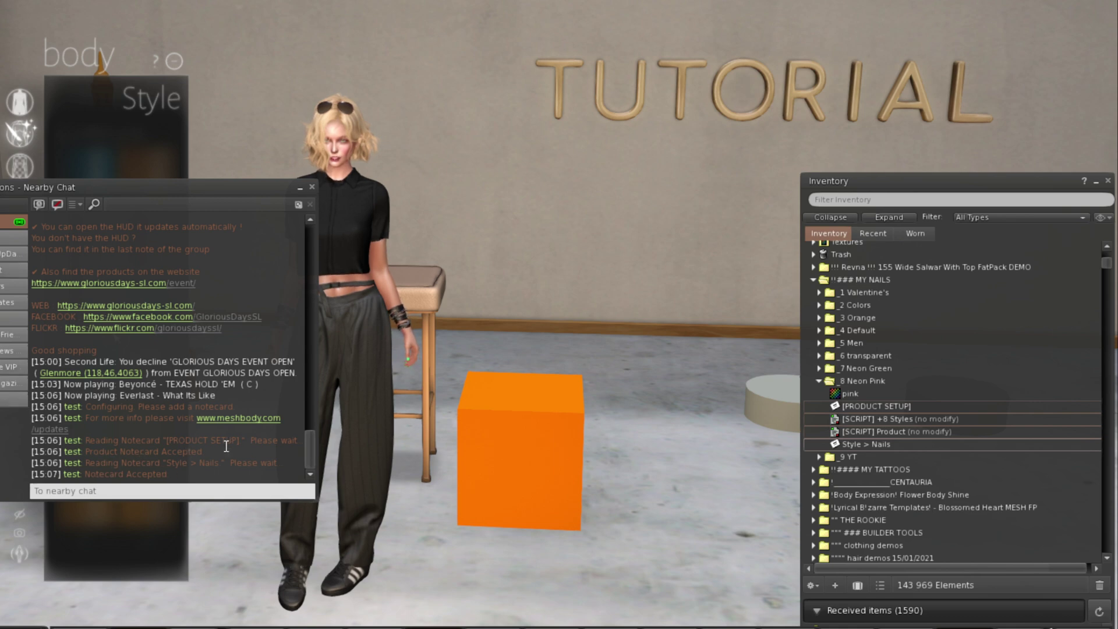
pyautogui.moveTo(261, 187); pyautogui.dragTo(0, 188)
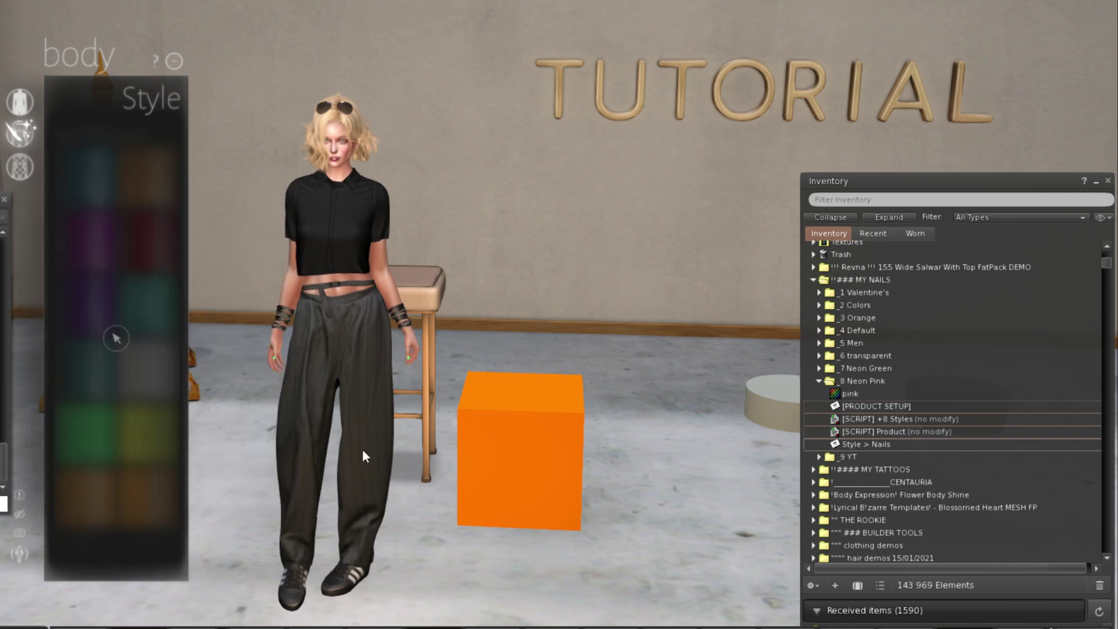
# - Touch the orange test box to apply its nails and check them on the avatar's hands
pyautogui.click(509, 463)
pyautogui.scroll(5, 508, 463)
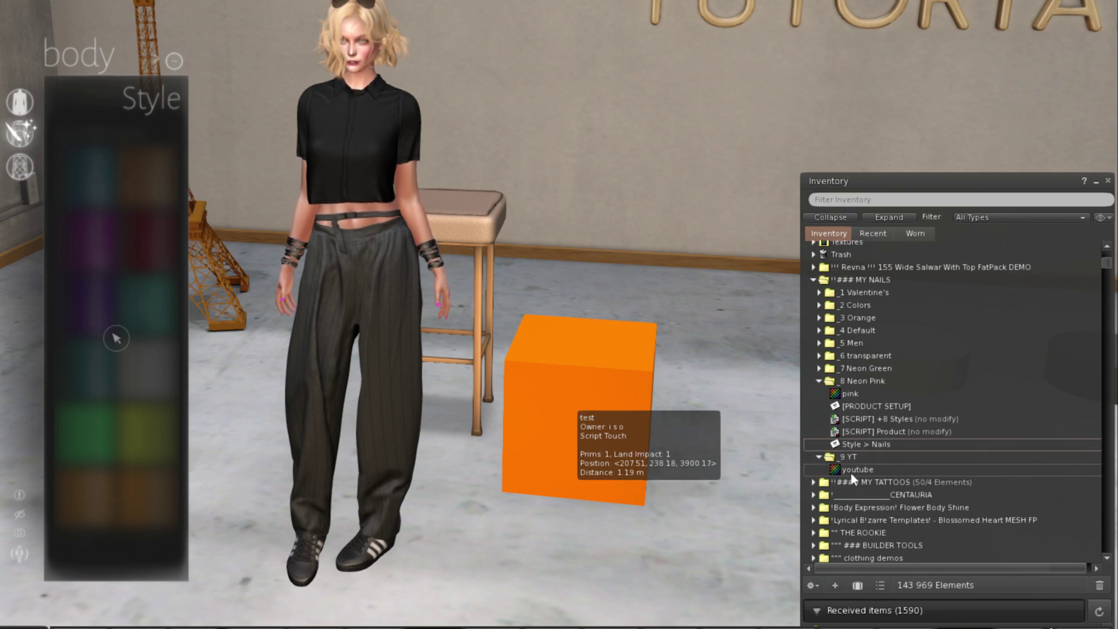
# - Paste the youtube texture's asset UUID as the nail UUID in the _8 Neon Pink folder's Style > Nails notecard, then save and close it
pyautogui.moveTo(868, 467)
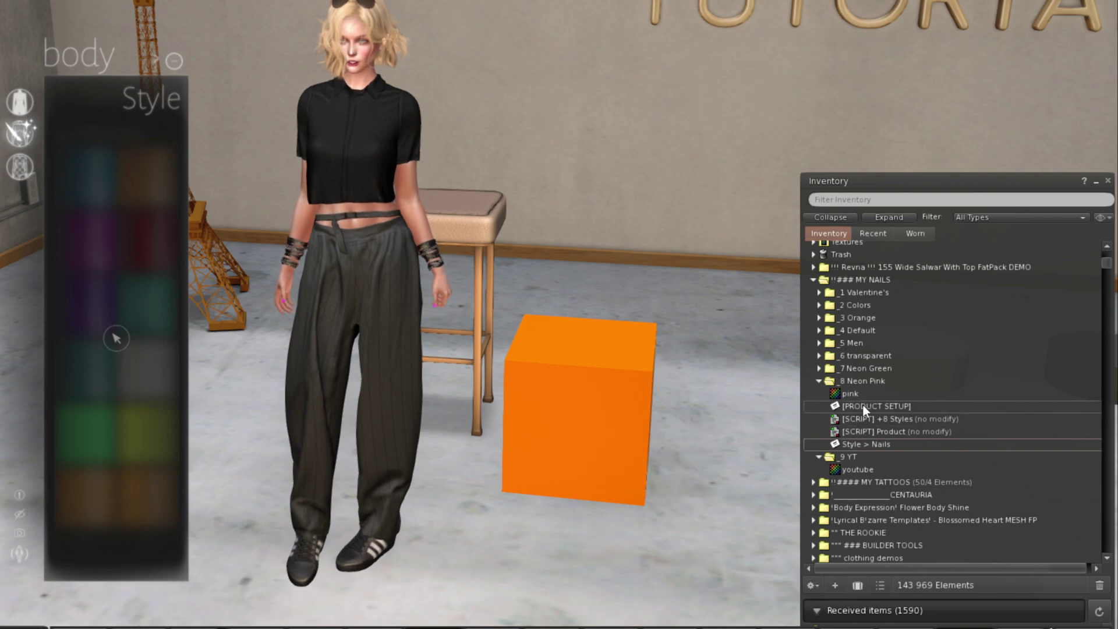
pyautogui.doubleClick(857, 446)
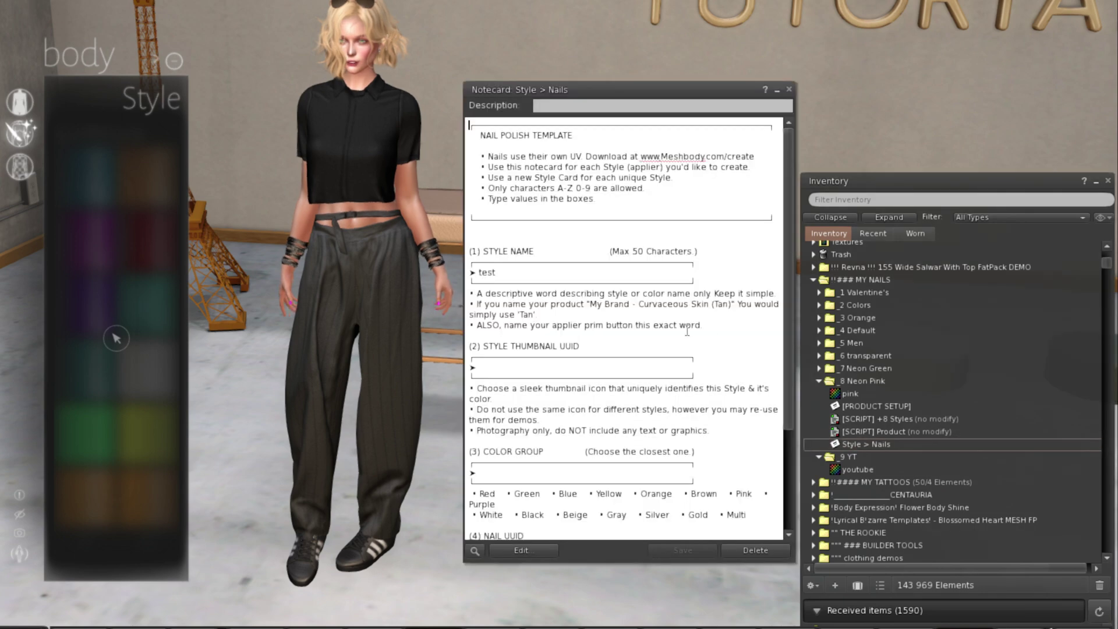
pyautogui.scroll(-3, 685, 329)
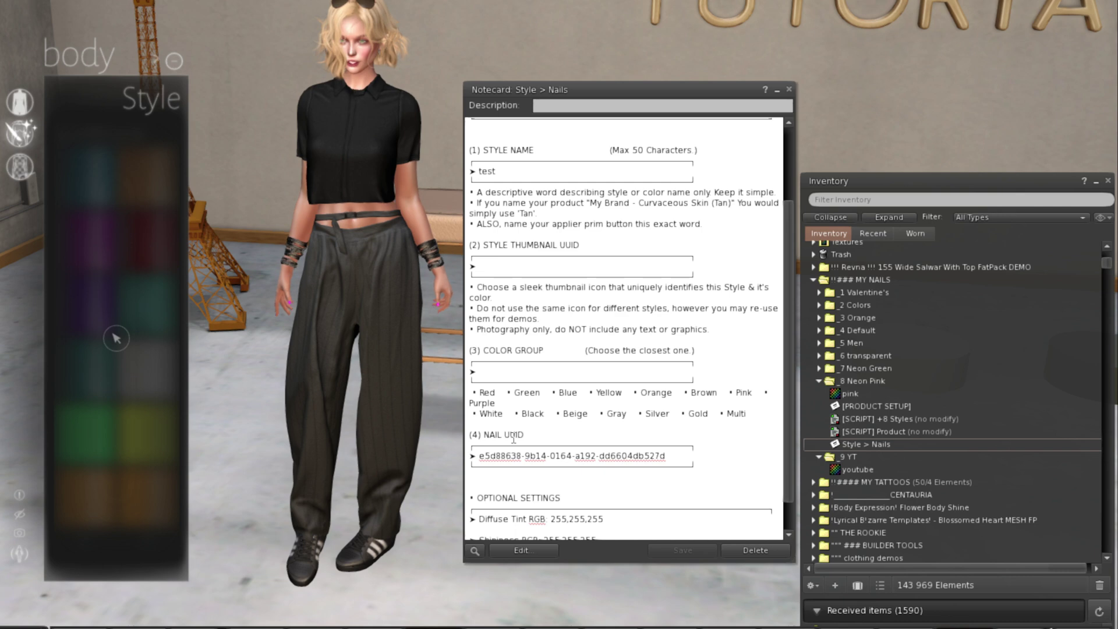
pyautogui.rightClick(864, 471)
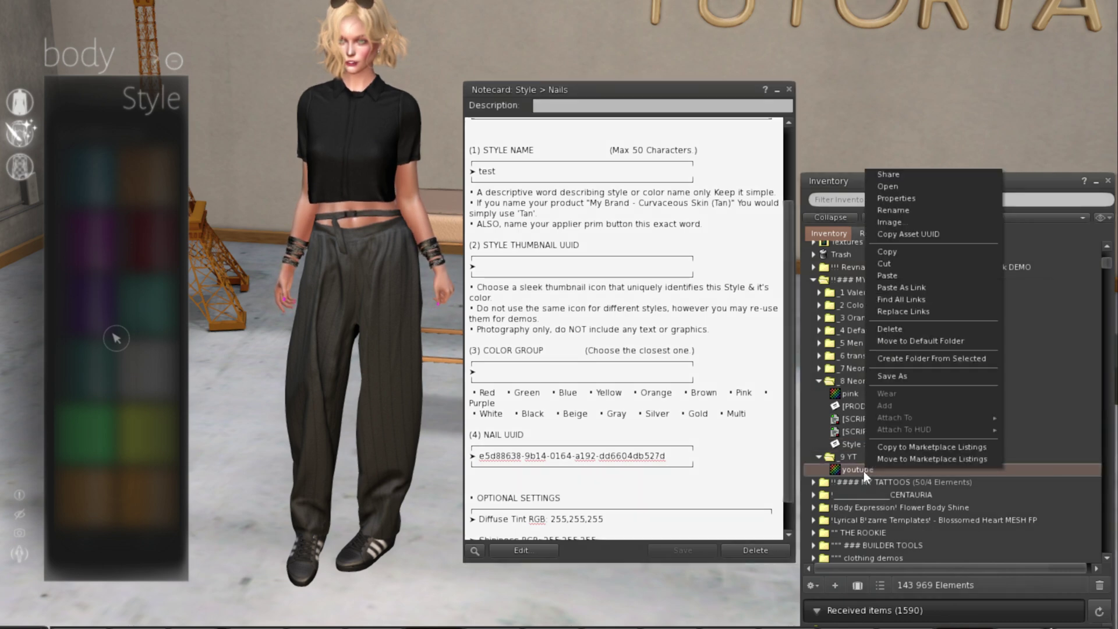
pyautogui.click(927, 234)
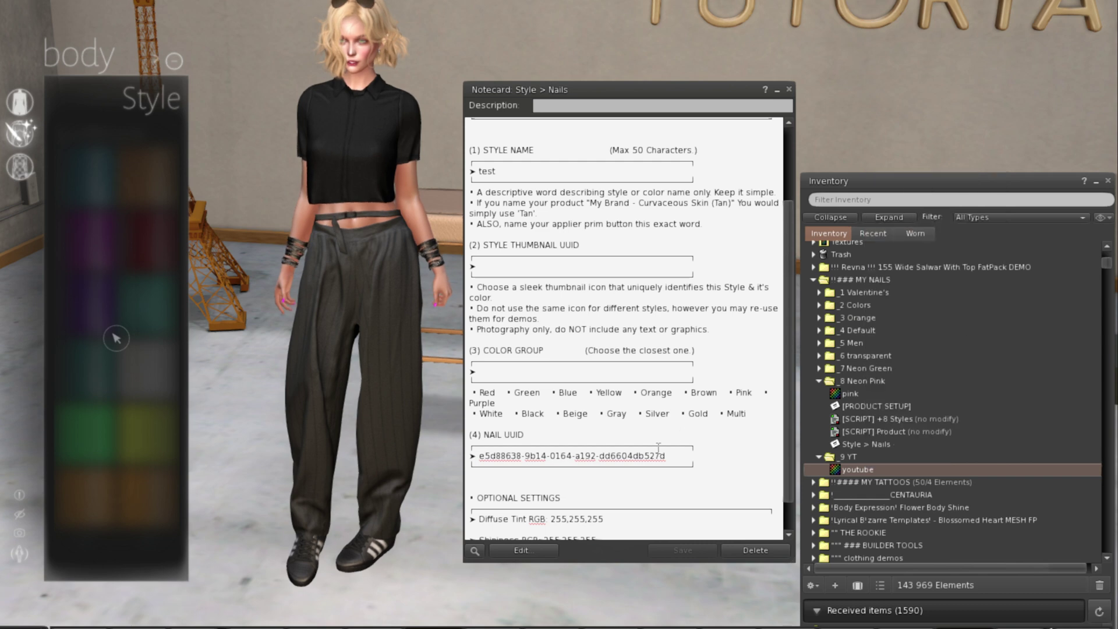
pyautogui.moveTo(673, 456); pyautogui.dragTo(479, 456)
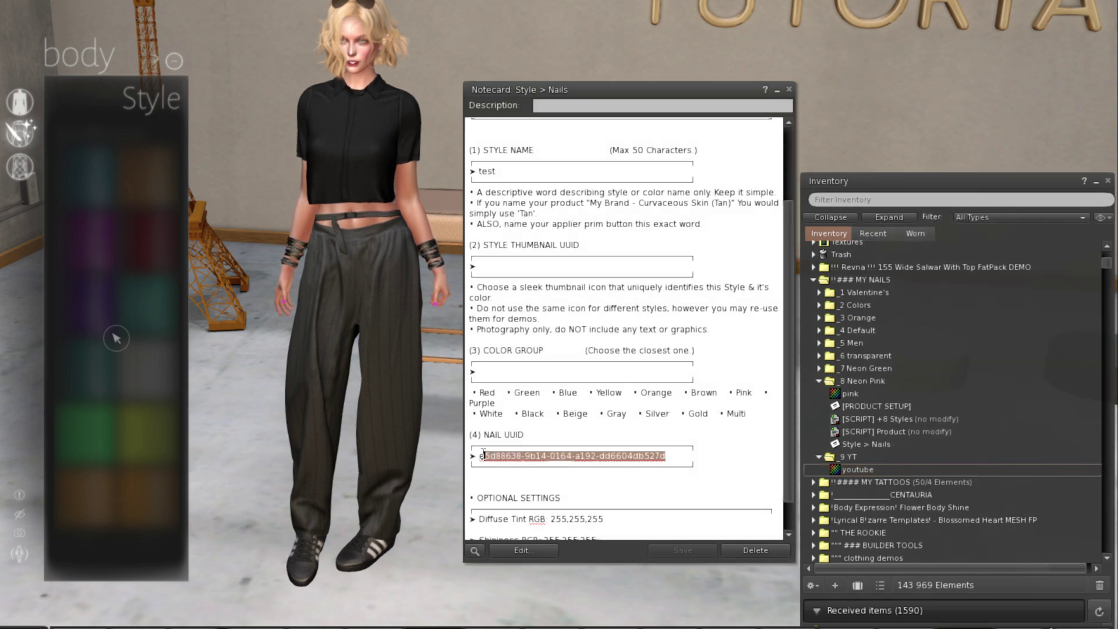
pyautogui.write('e5d88638-9b14-0164-a192-dd6604db527d')
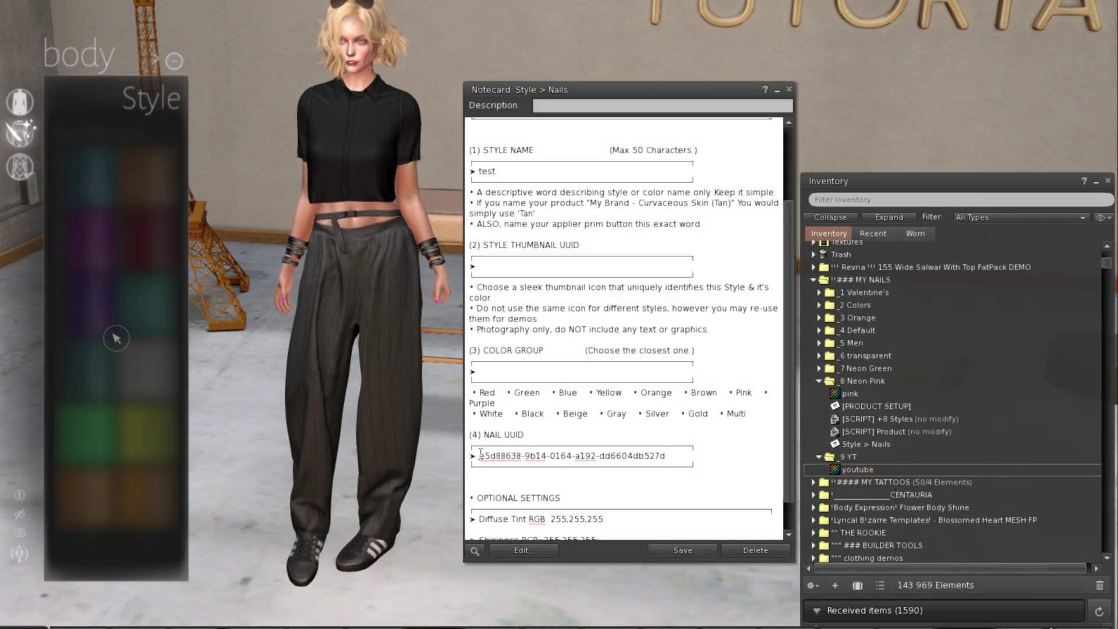
pyautogui.click(682, 550)
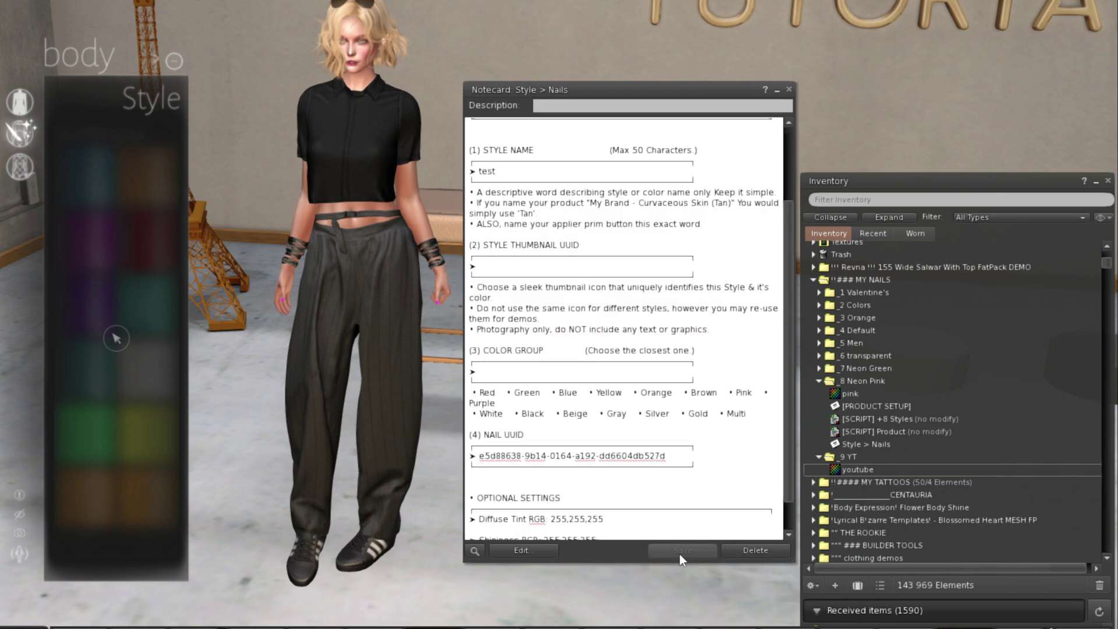
pyautogui.click(789, 89)
# - Add [PRODUCT SETUP] and the updated Style > Nails notecard to the orange box's contents, then check its notecard-reading messages in nearby chat
pyautogui.rightClick(582, 390)
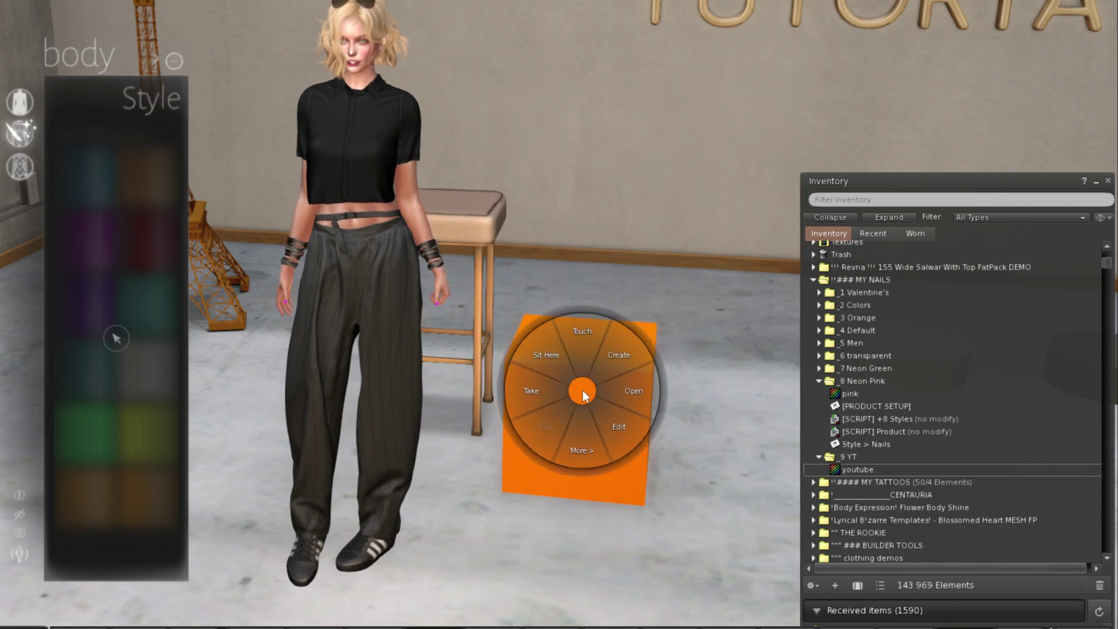
pyautogui.click(614, 430)
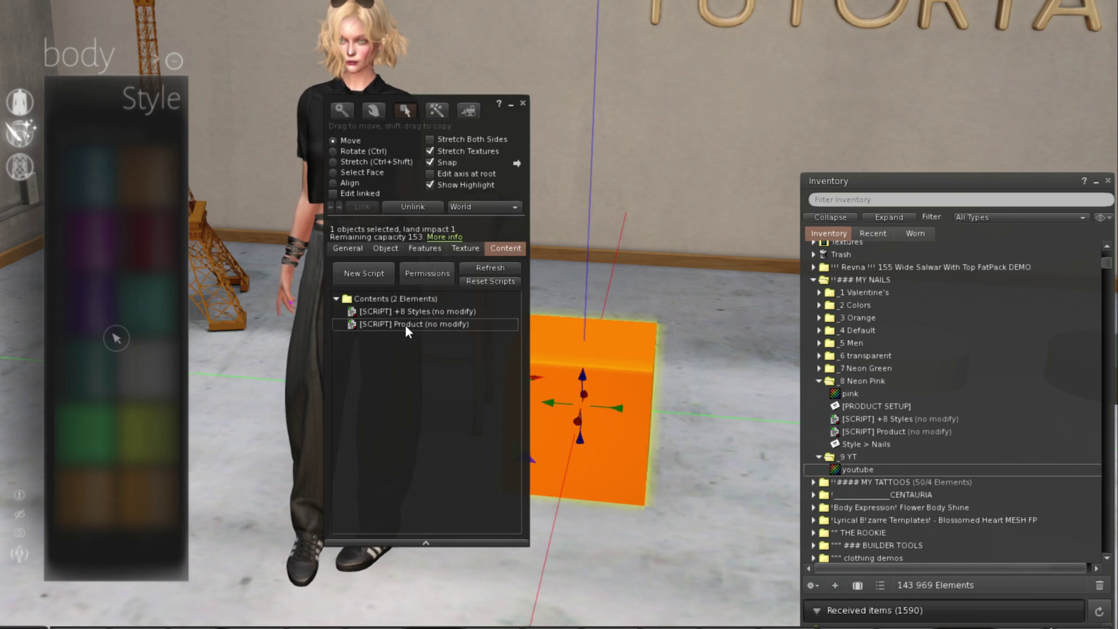
pyautogui.click(887, 407)
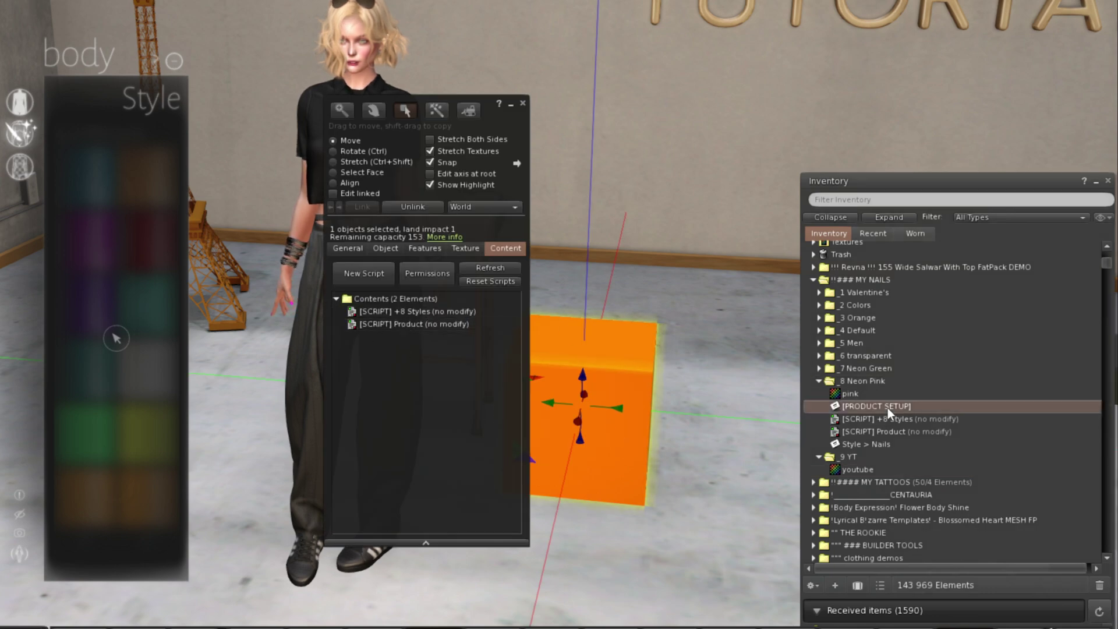
pyautogui.moveTo(901, 406); pyautogui.dragTo(405, 393)
pyautogui.click(880, 445)
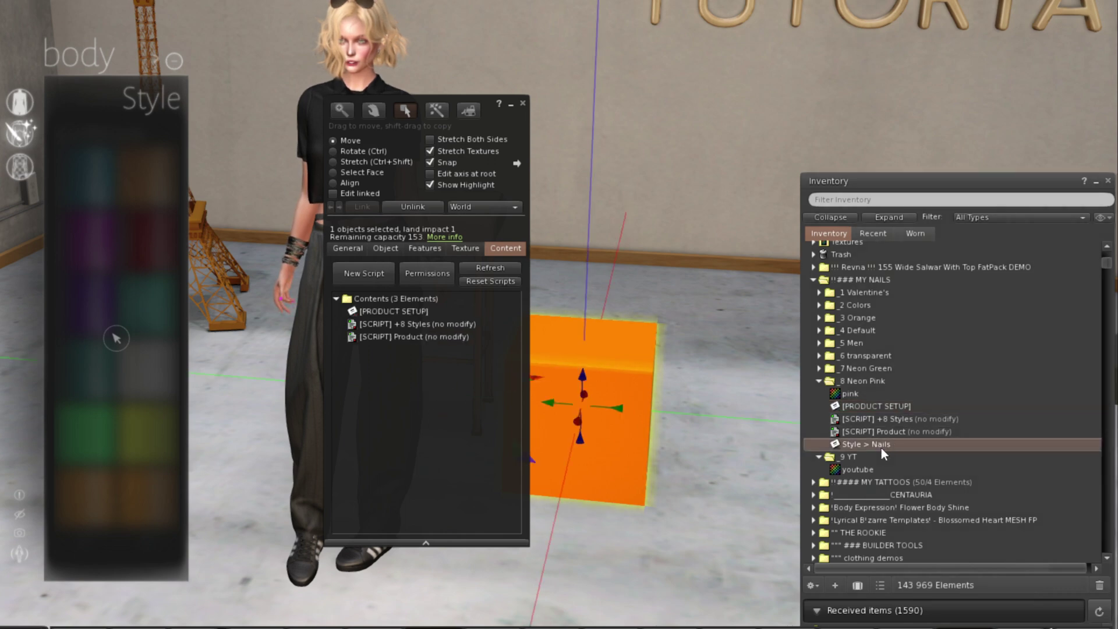
pyautogui.moveTo(882, 443); pyautogui.dragTo(416, 420)
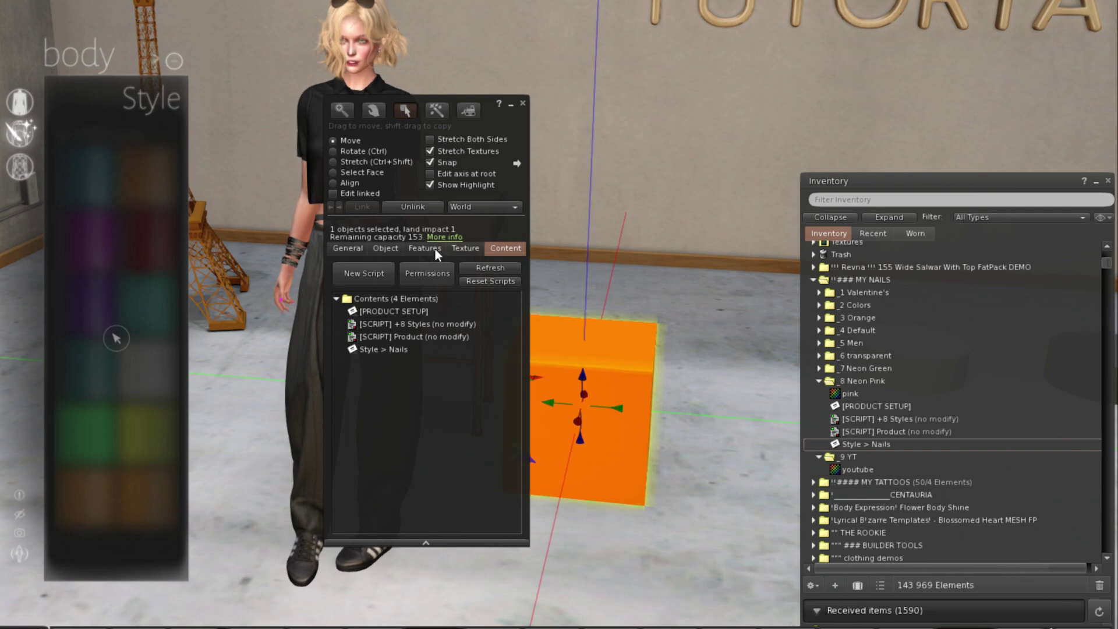
pyautogui.click(522, 103)
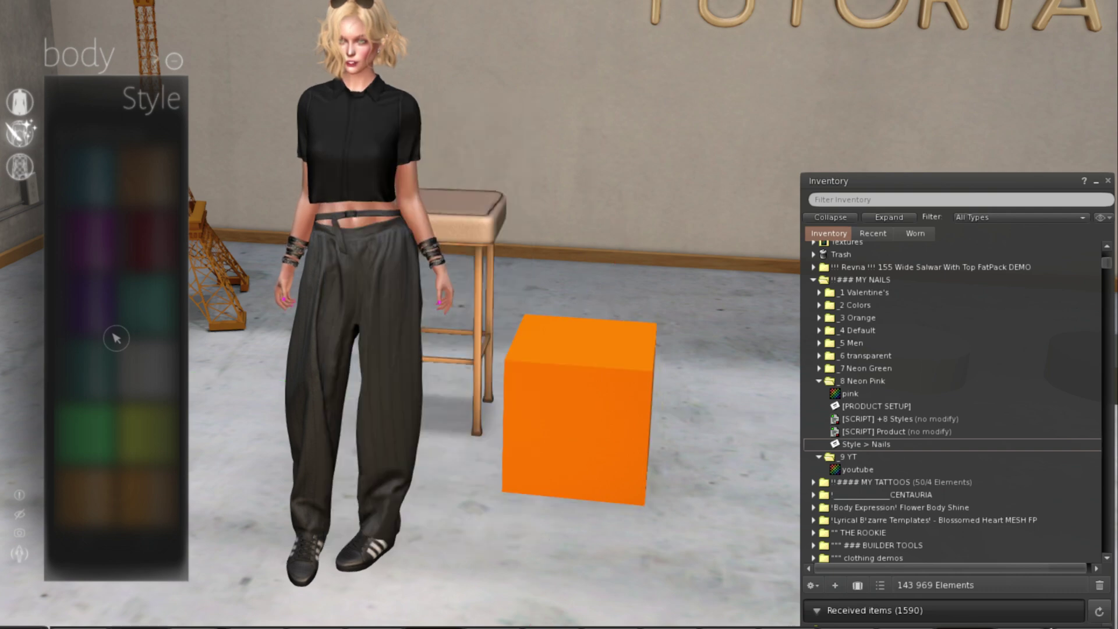
pyautogui.click(140, 625)
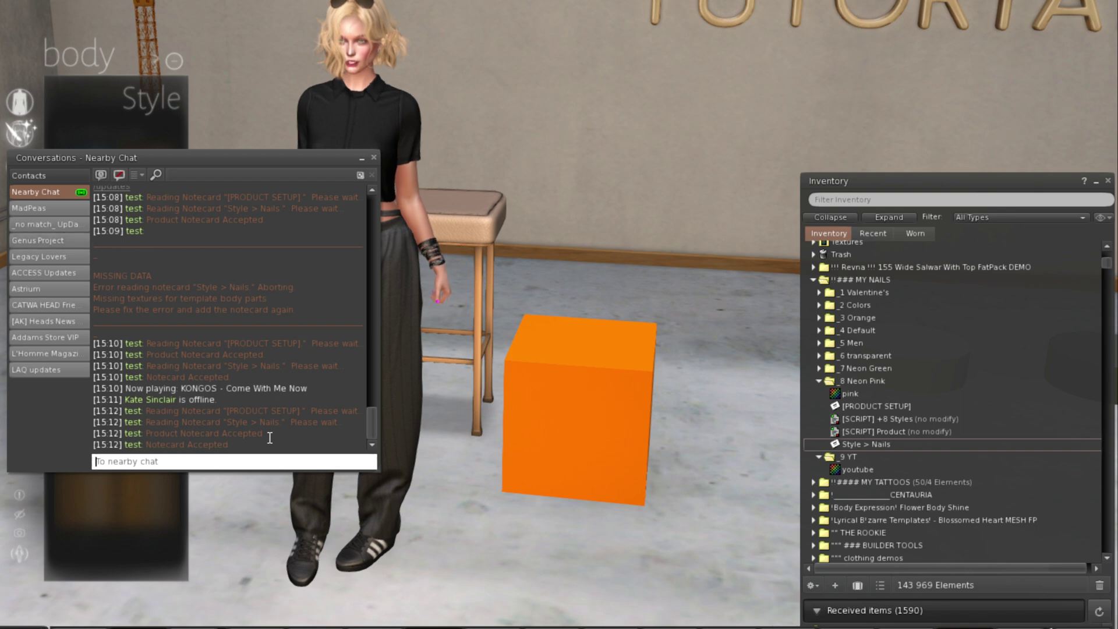
pyautogui.click(374, 157)
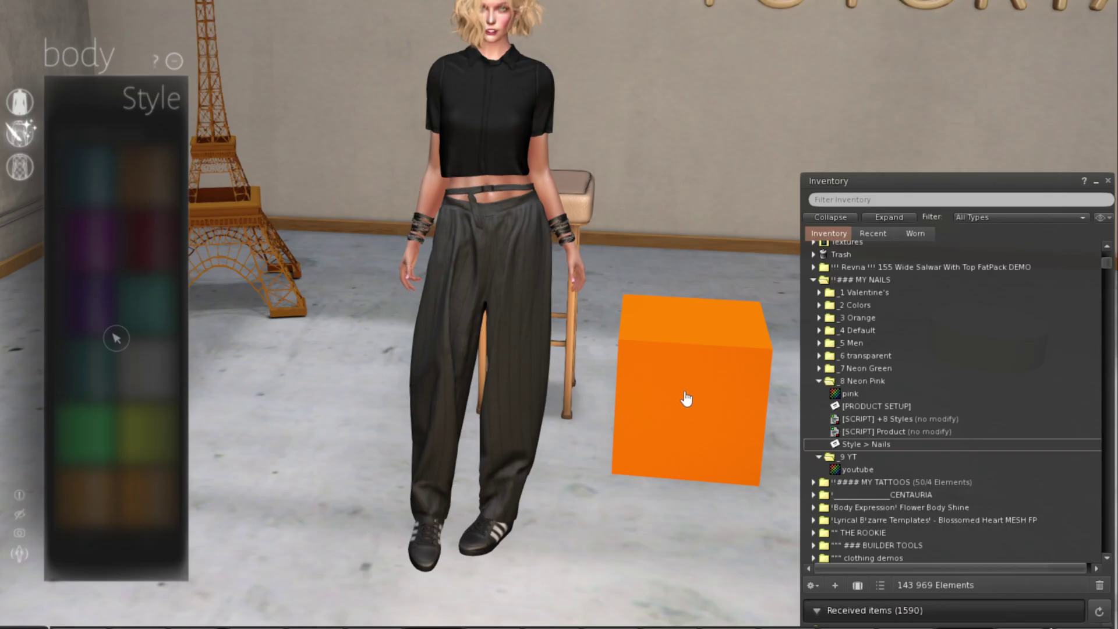
# - Take the orange test box from the floor back into the inventory
pyautogui.rightClick(684, 392)
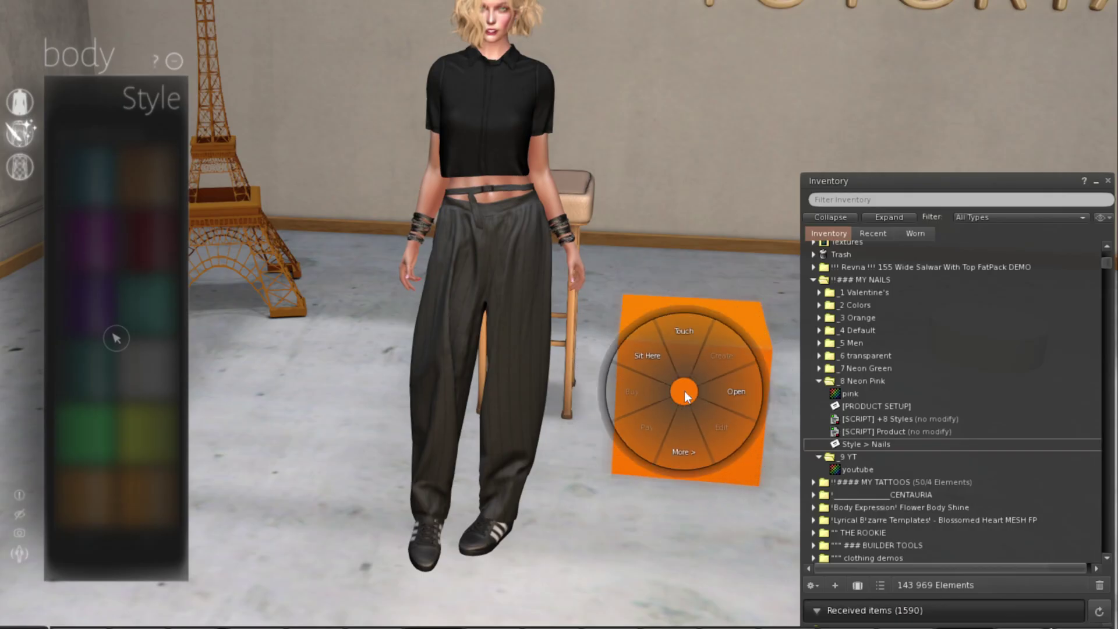
pyautogui.click(697, 540)
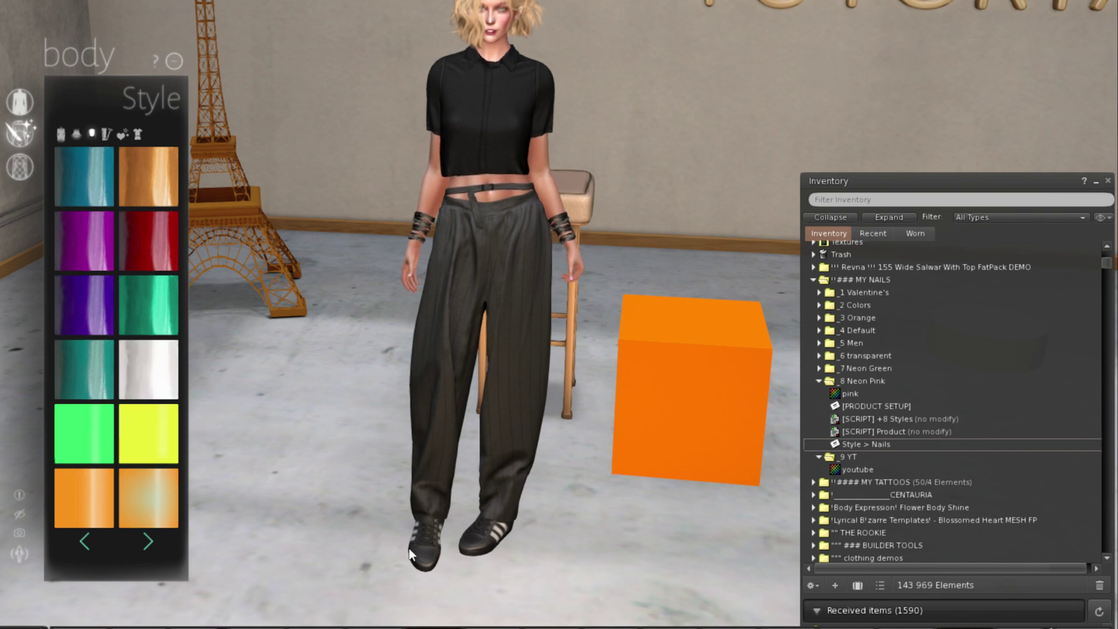
pyautogui.rightClick(676, 394)
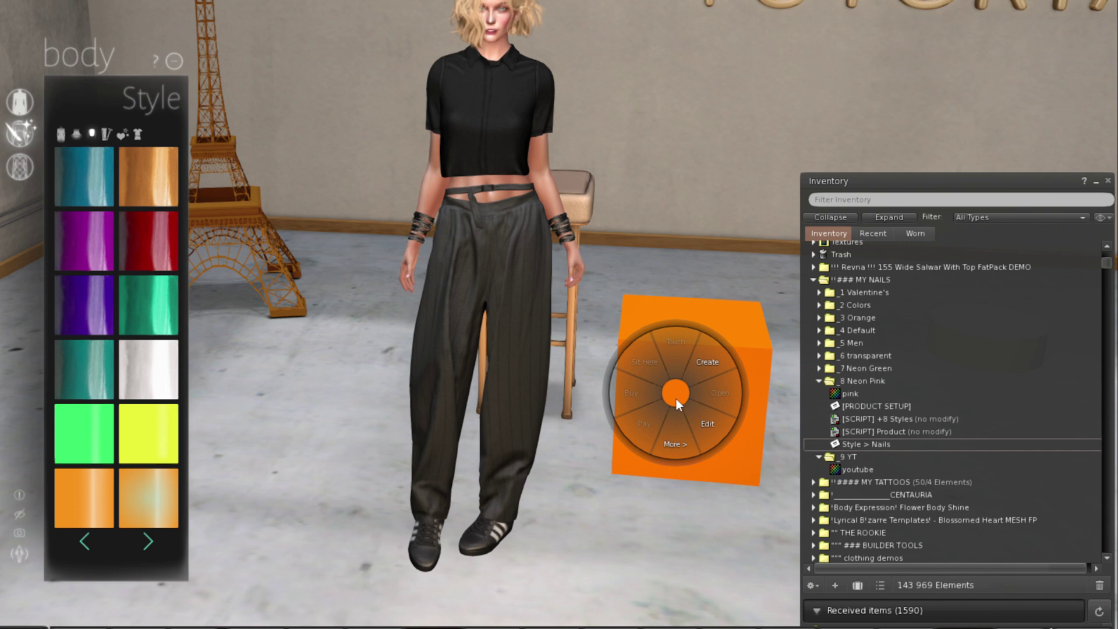
pyautogui.click(735, 475)
pyautogui.rightClick(697, 421)
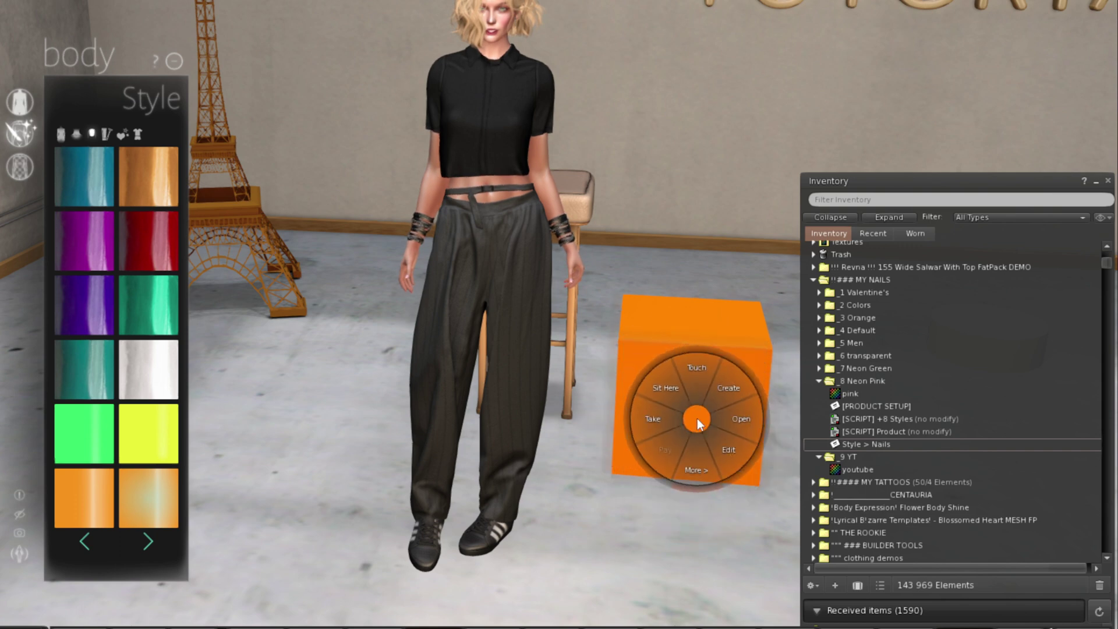
pyautogui.click(654, 417)
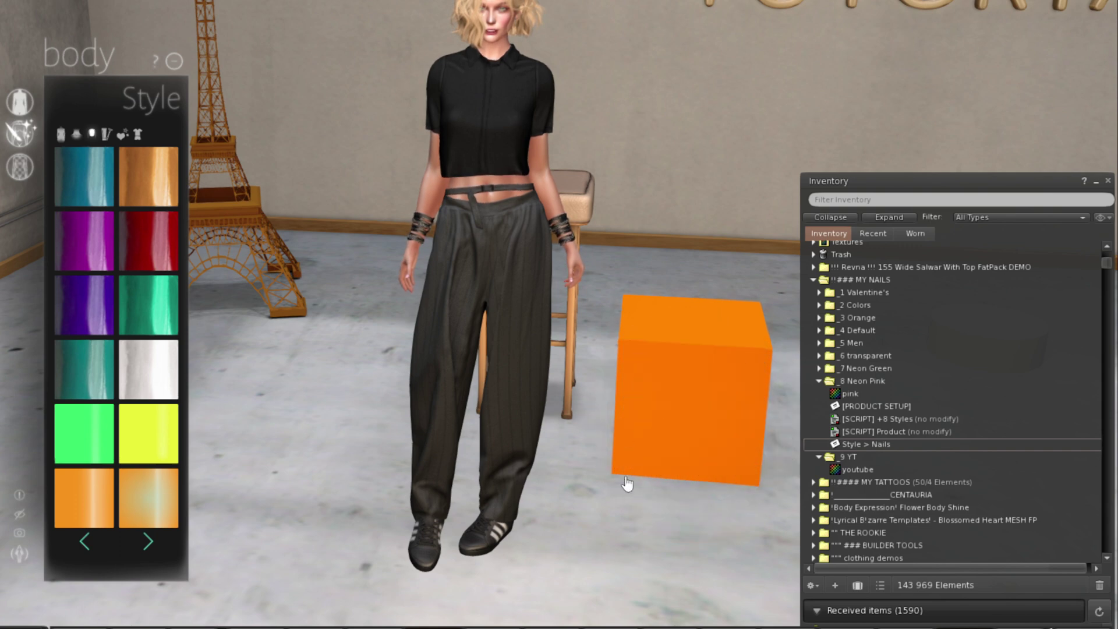
# - Find the test object among the recent inventory items under Objects and cut it
pyautogui.click(874, 233)
pyautogui.scroll(4, 897, 367)
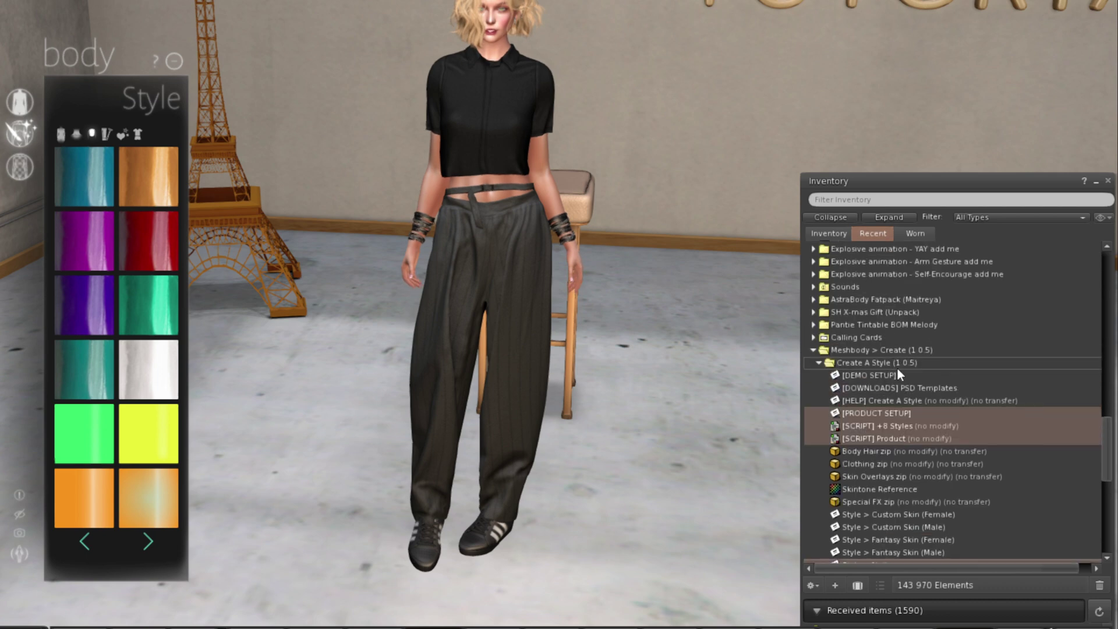
pyautogui.scroll(15, 1098, 373)
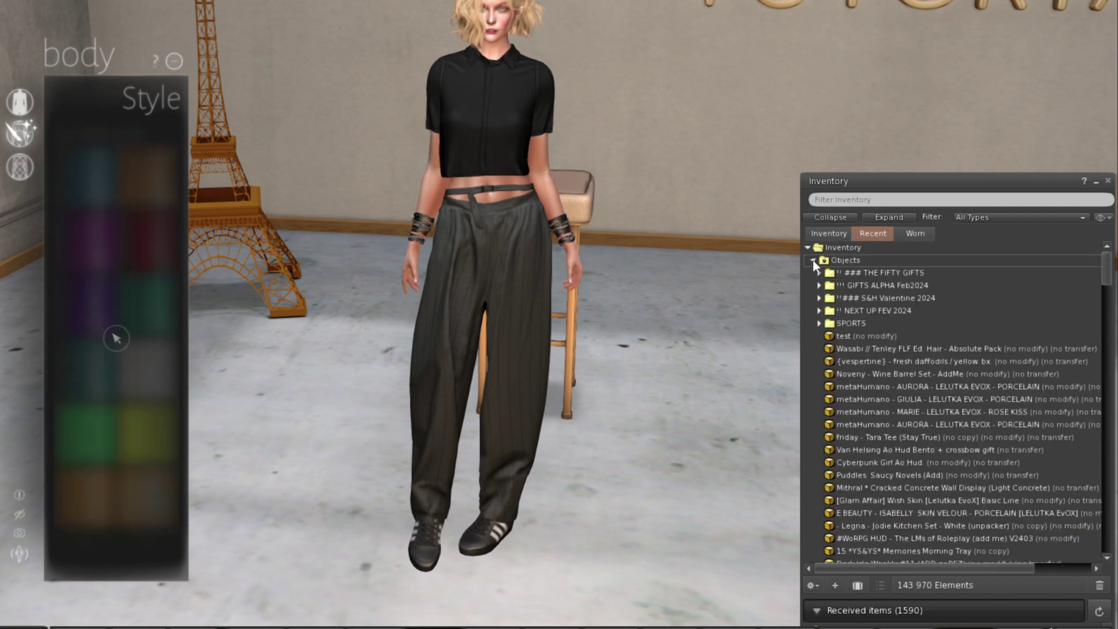
pyautogui.rightClick(862, 337)
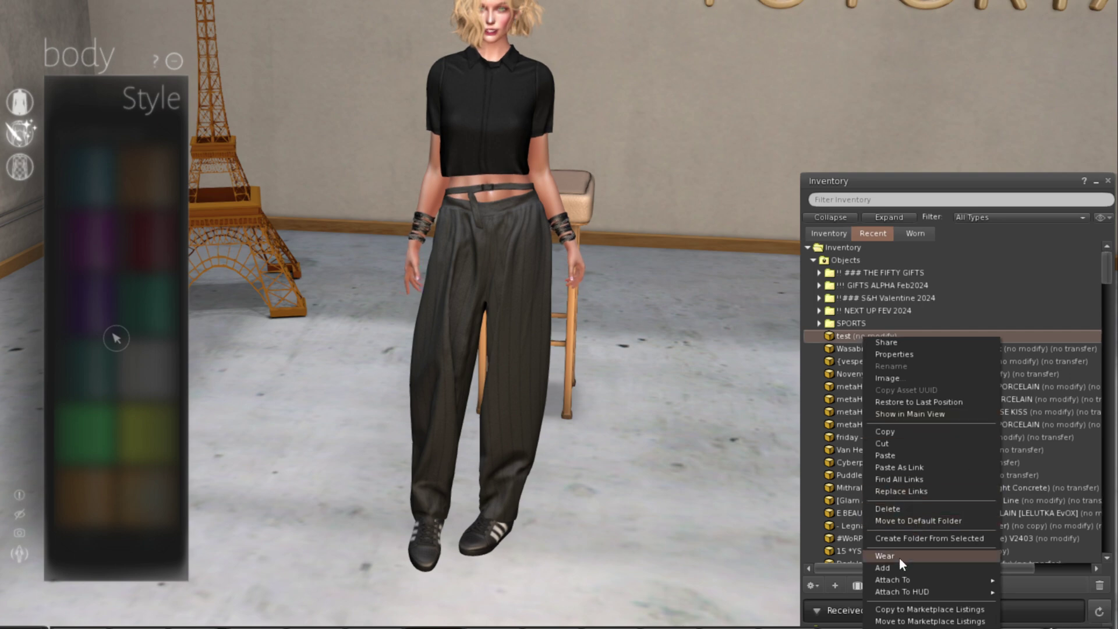
pyautogui.click(895, 445)
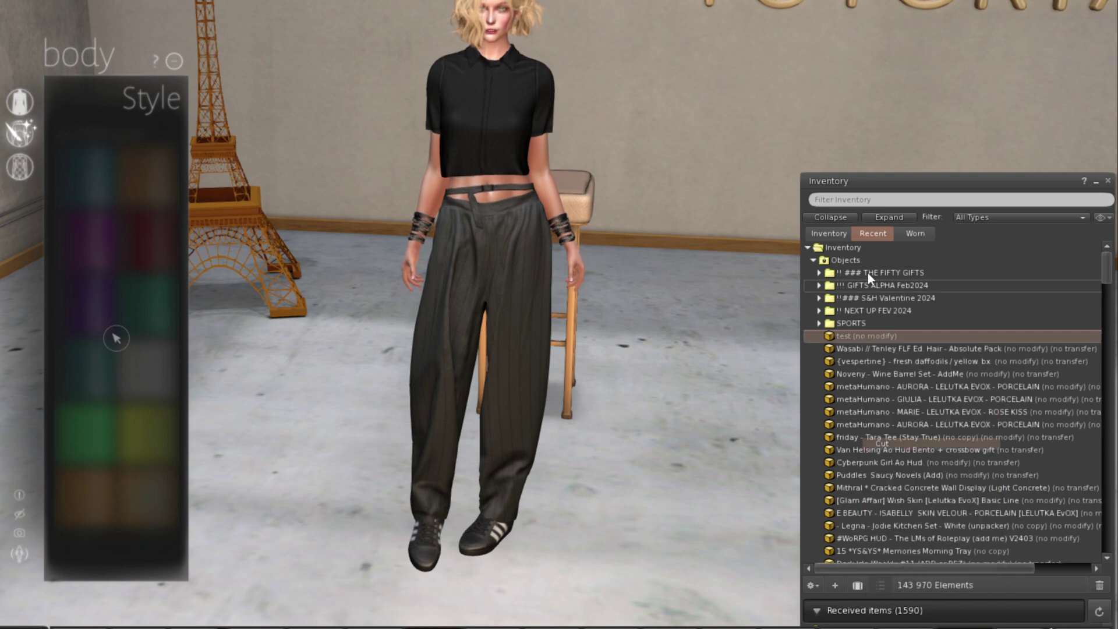
# - Create a new folder named "_0 TEST APPLIER" inside the MY NAILS inventory folder
pyautogui.click(828, 233)
pyautogui.scroll(1, 932, 373)
pyautogui.rightClick(851, 314)
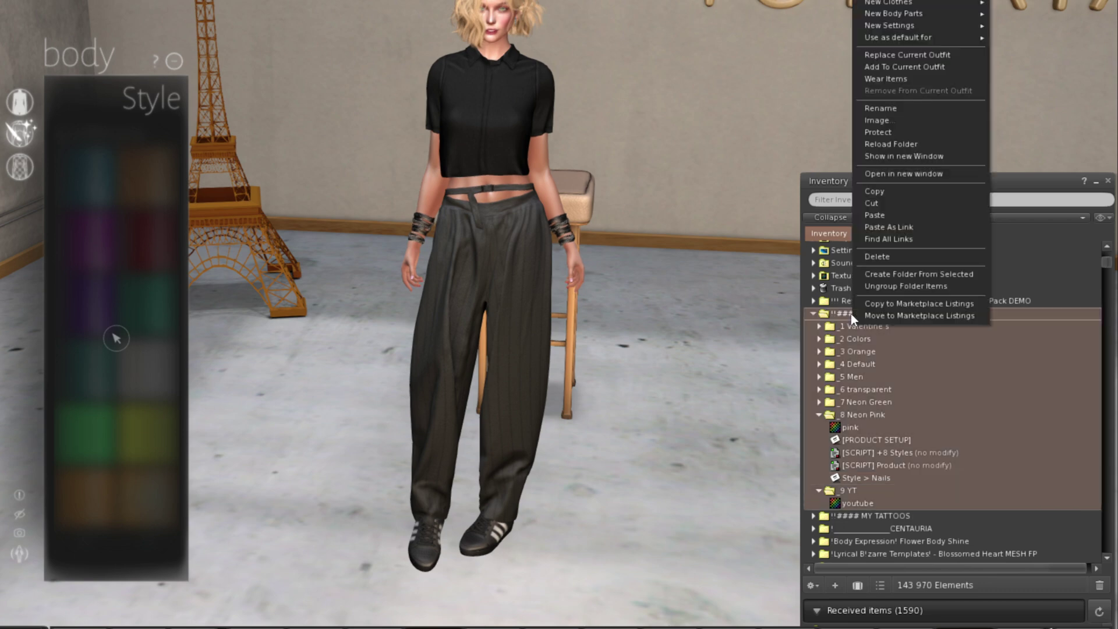
pyautogui.click(926, 1)
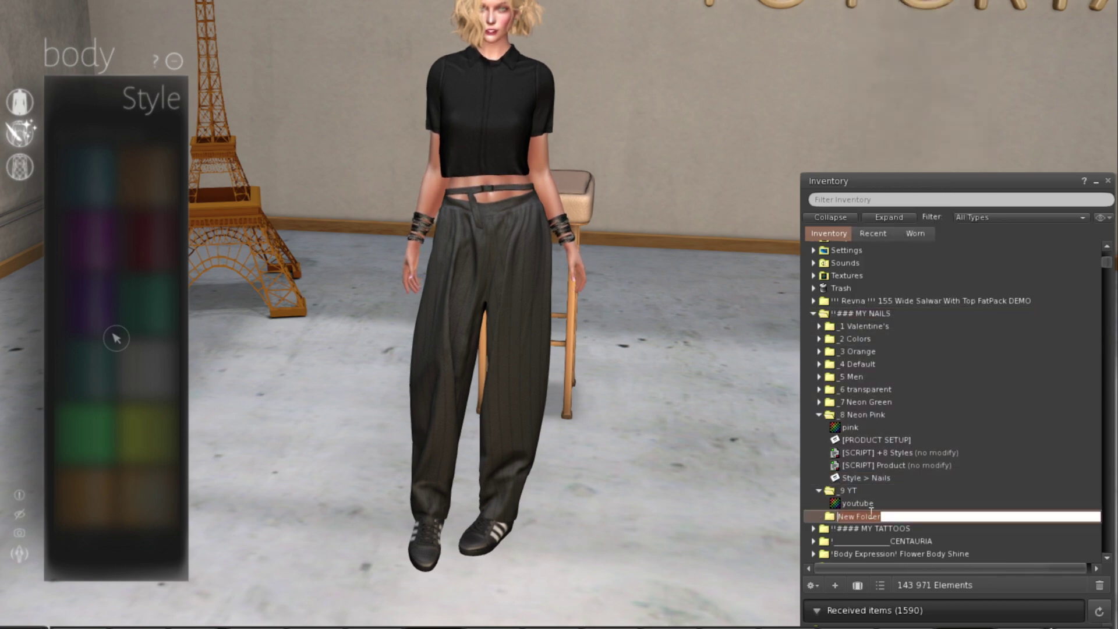
pyautogui.press('BackSpace')
pyautogui.write('0')
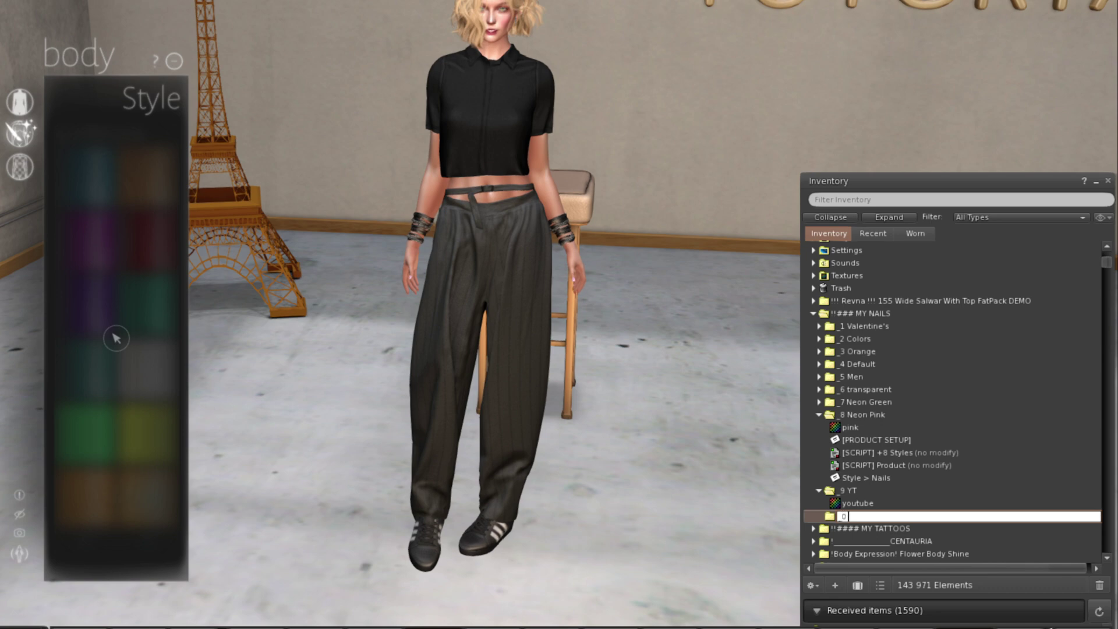
pyautogui.write(' TEST')
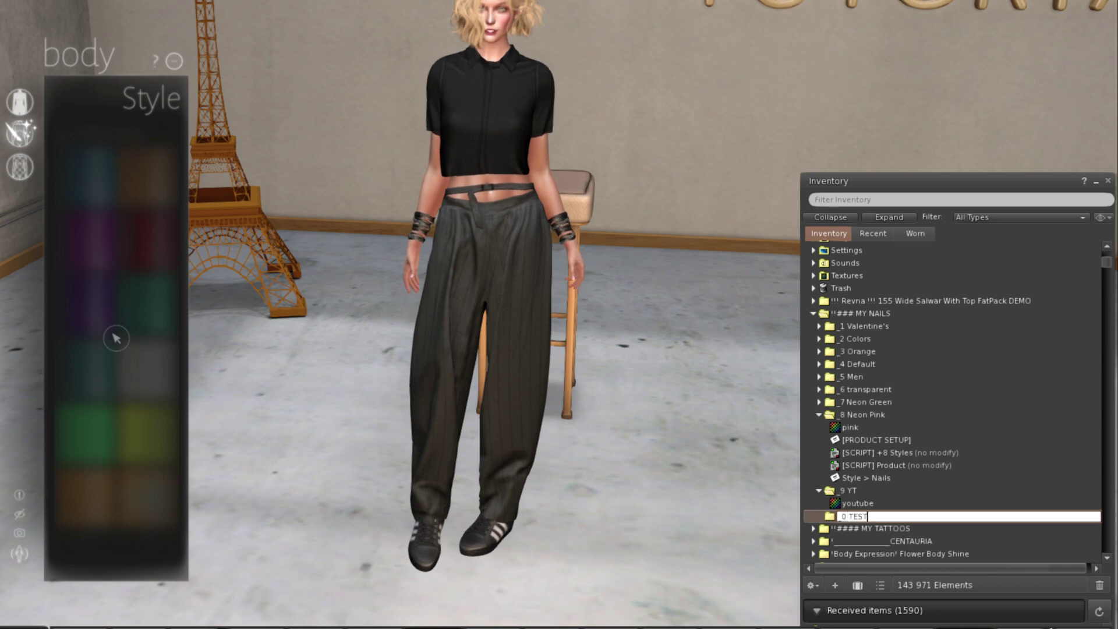
pyautogui.write(' APPLIER')
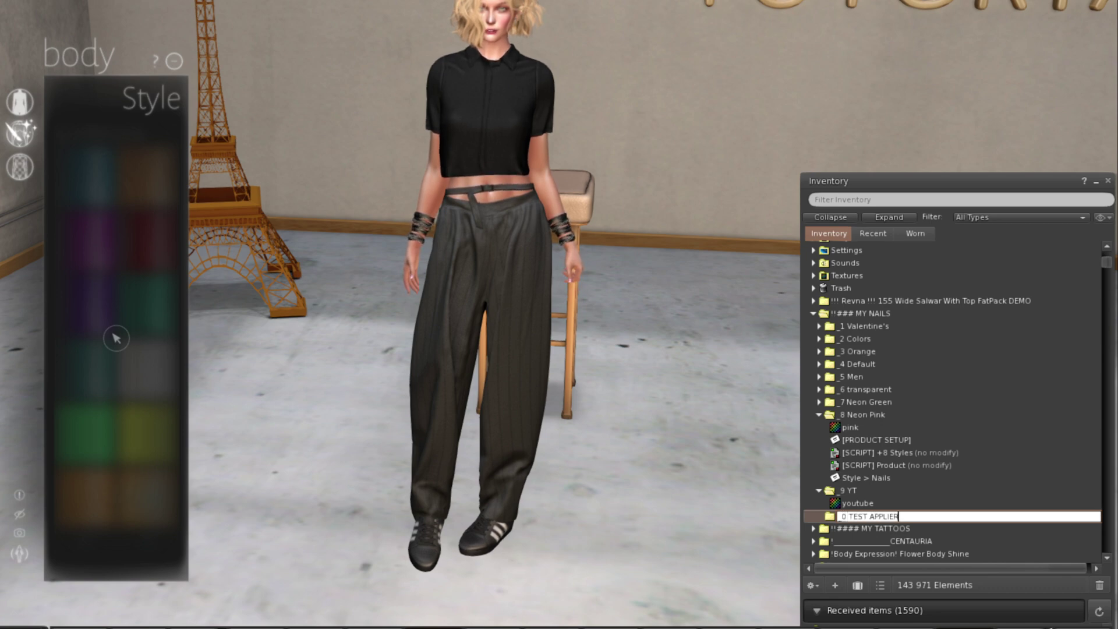
pyautogui.press('Return')
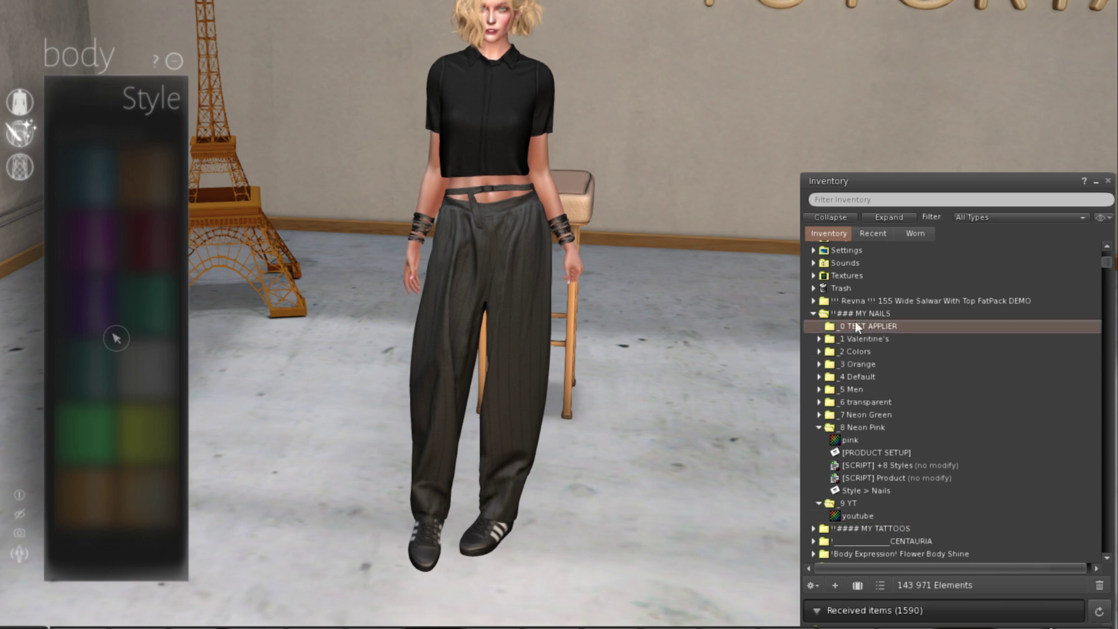
# - Paste the cut test object into the _0 TEST APPLIER folder
pyautogui.rightClick(857, 326)
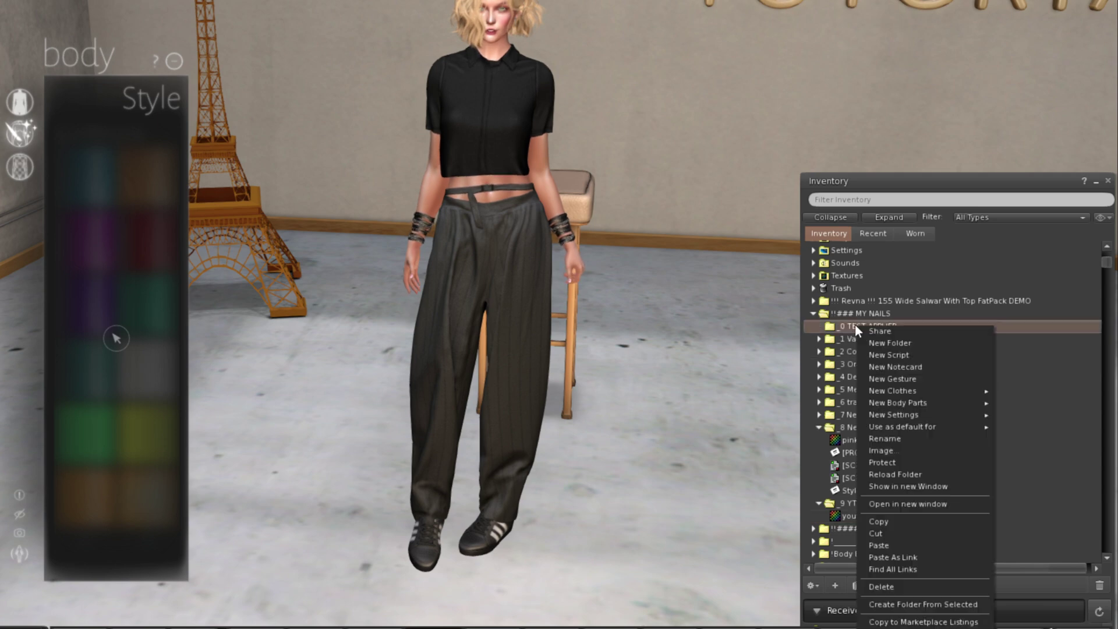
pyautogui.click(882, 546)
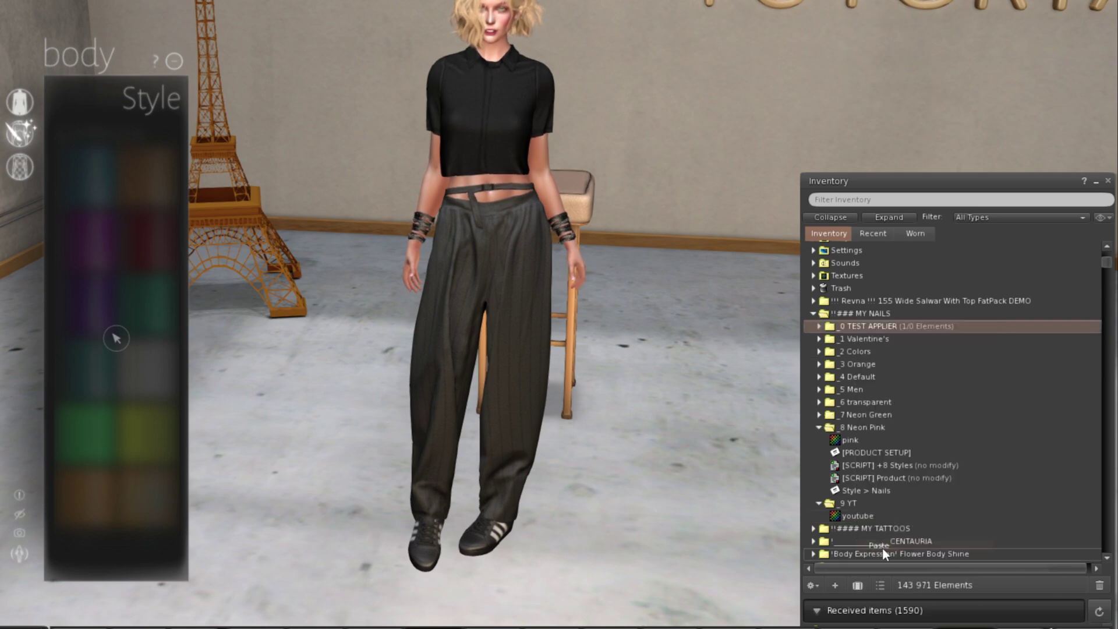
# - Move the [PRODUCT SETUP] and Style > Nails notecards from the _8 Neon Pink folder into _0 TEST APPLIER and expand that folder
pyautogui.click(866, 453)
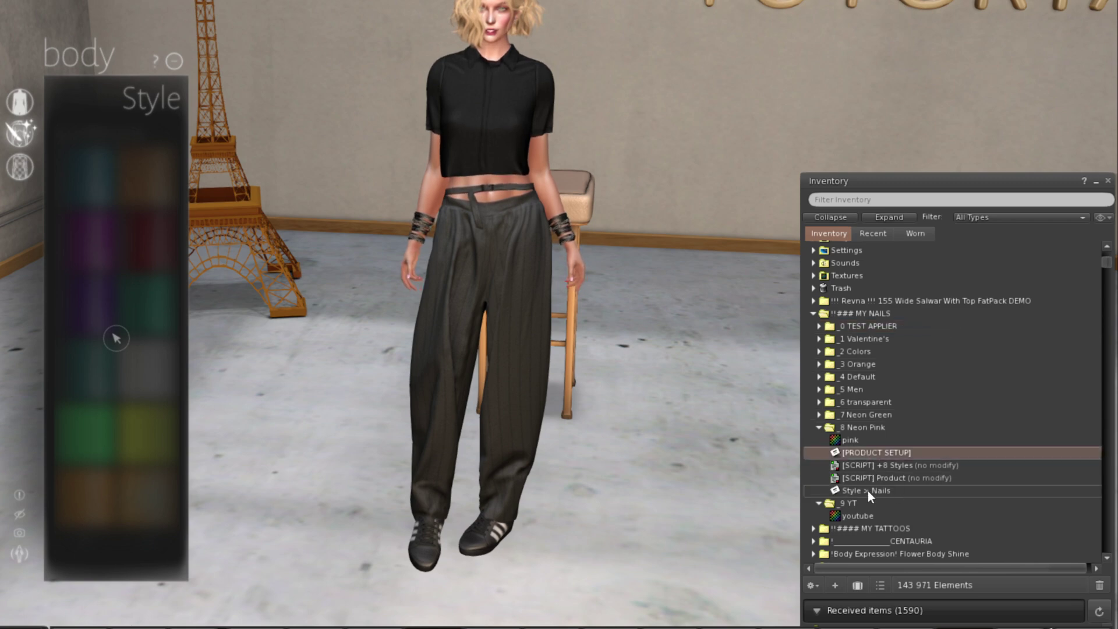
pyautogui.keyDown('ctrl'); pyautogui.click(868, 490); pyautogui.keyUp('ctrl')
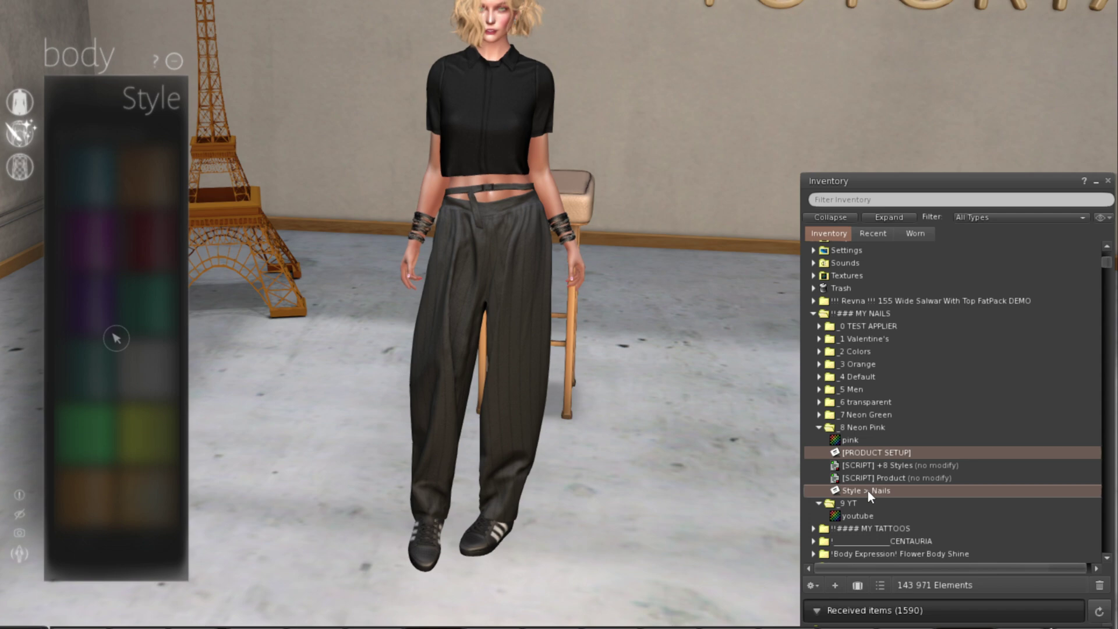
pyautogui.rightClick(868, 491)
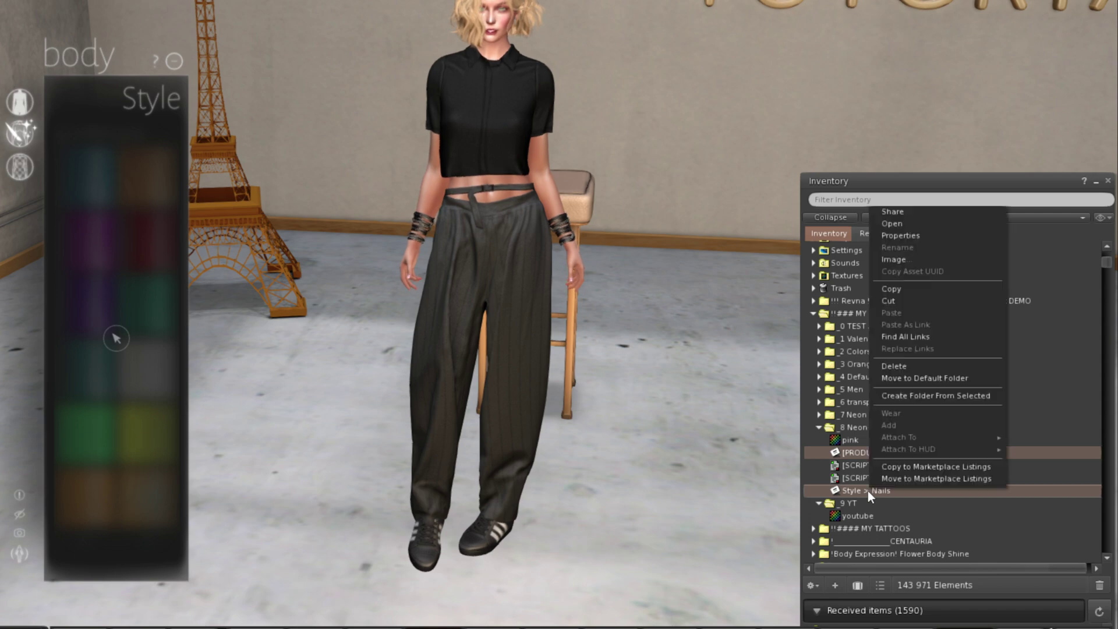
pyautogui.click(905, 300)
pyautogui.rightClick(895, 327)
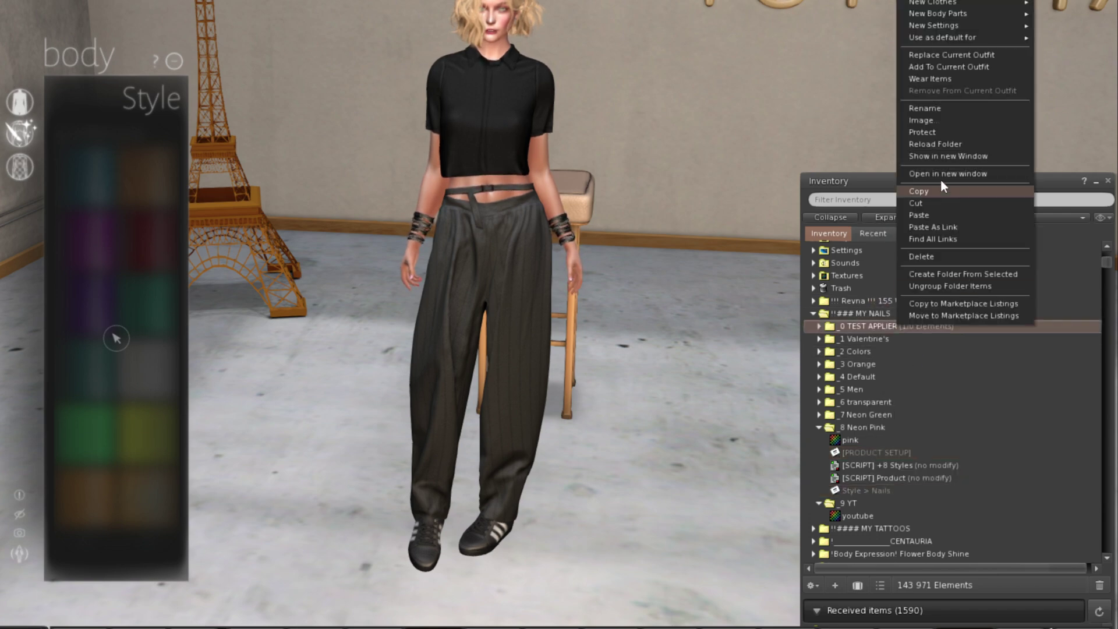
pyautogui.click(922, 213)
pyautogui.click(819, 326)
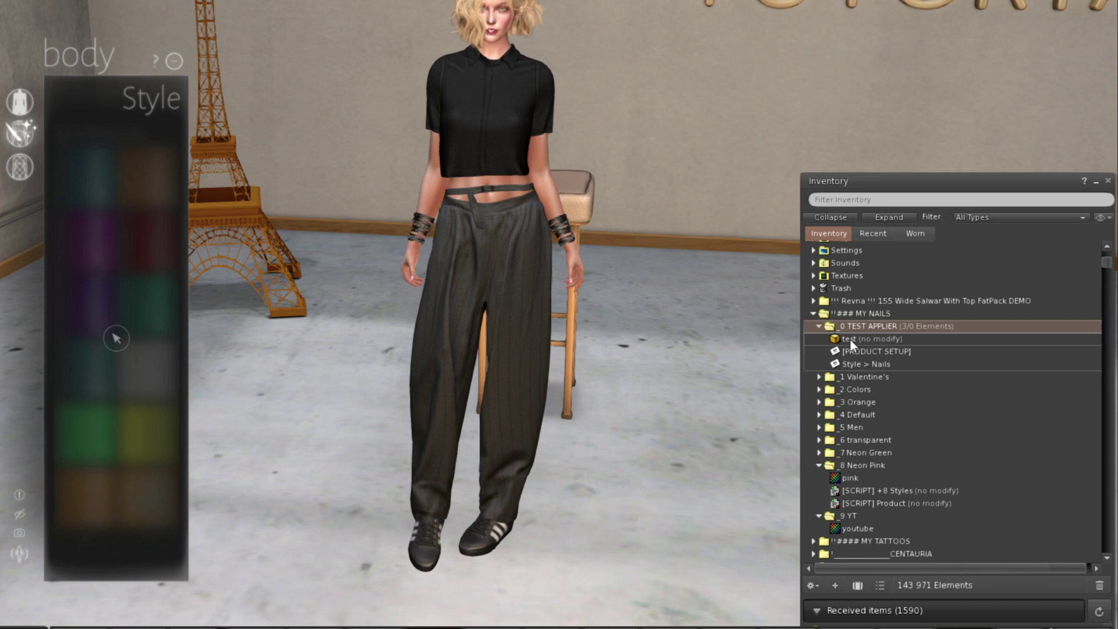
# - Delete the [SCRIPT] +8 Styles and [SCRIPT] Product scripts from the _8 Neon Pink folder
pyautogui.click(875, 490)
pyautogui.keyDown('shift'); pyautogui.click(869, 502); pyautogui.keyUp('shift')
pyautogui.rightClick(867, 504)
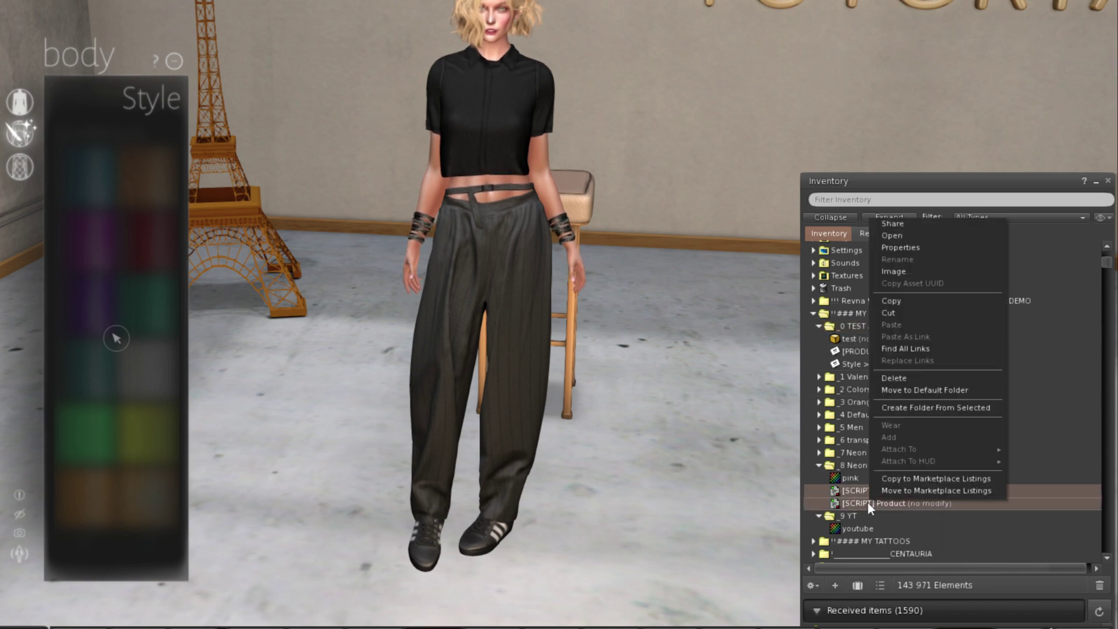
pyautogui.click(915, 378)
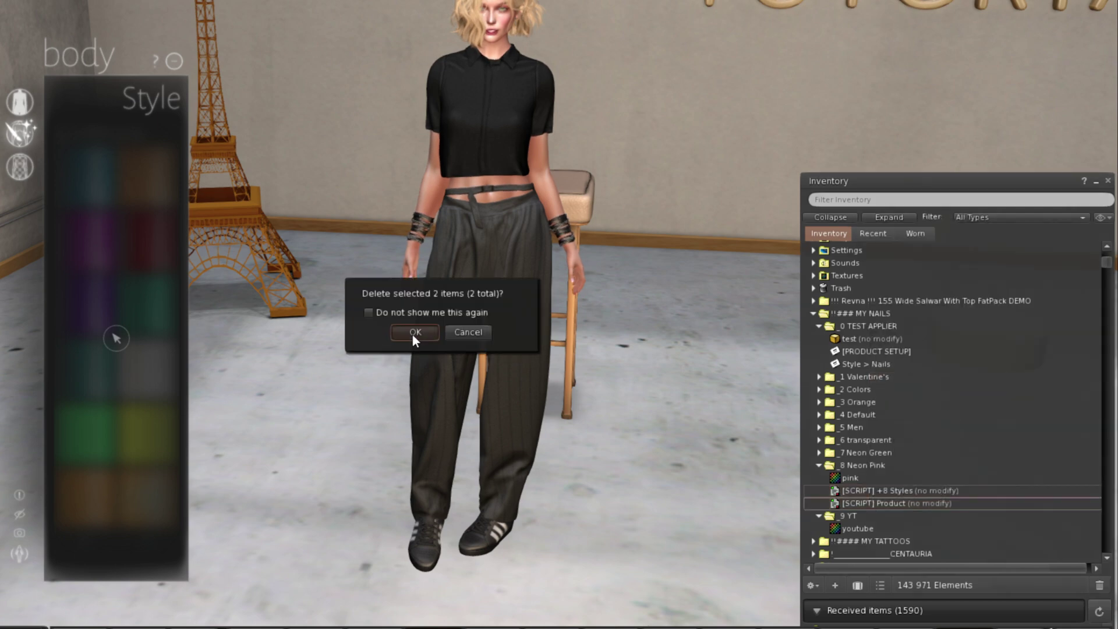
pyautogui.click(413, 333)
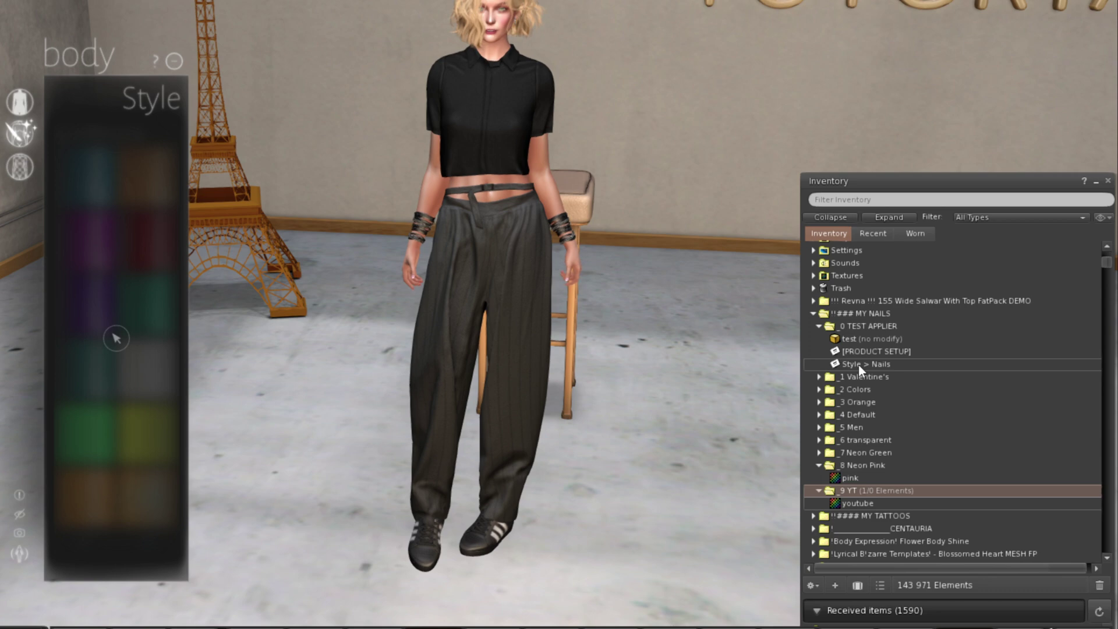
# - Review the NAIL UUID entry in the Style > Nails notecard of the _0 TEST APPLIER folder, then close the notecard
pyautogui.doubleClick(858, 365)
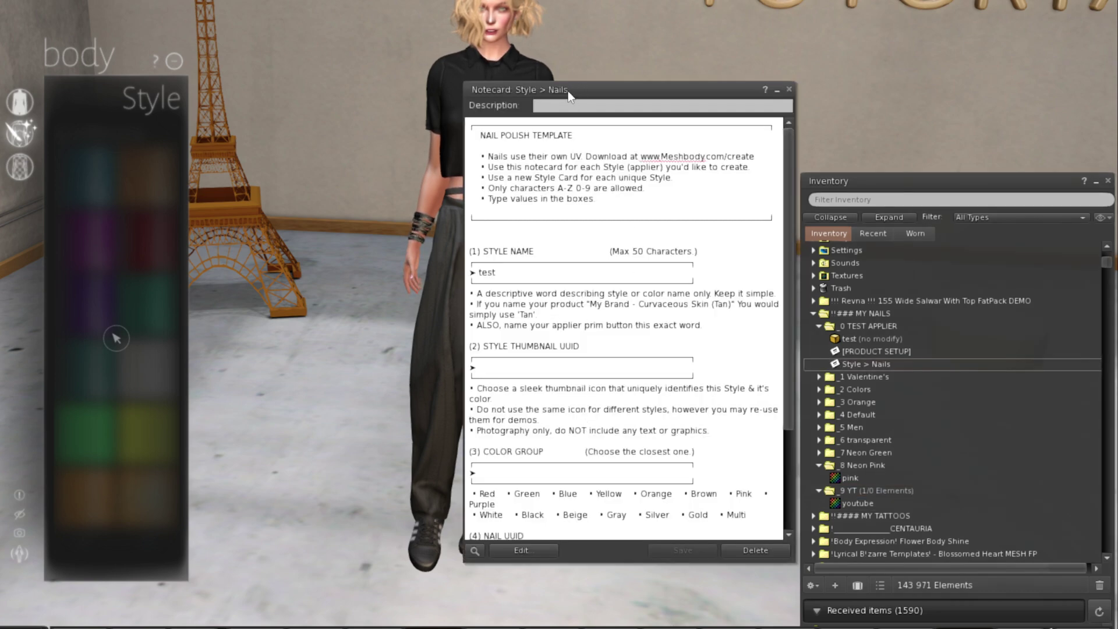
pyautogui.scroll(-3, 673, 330)
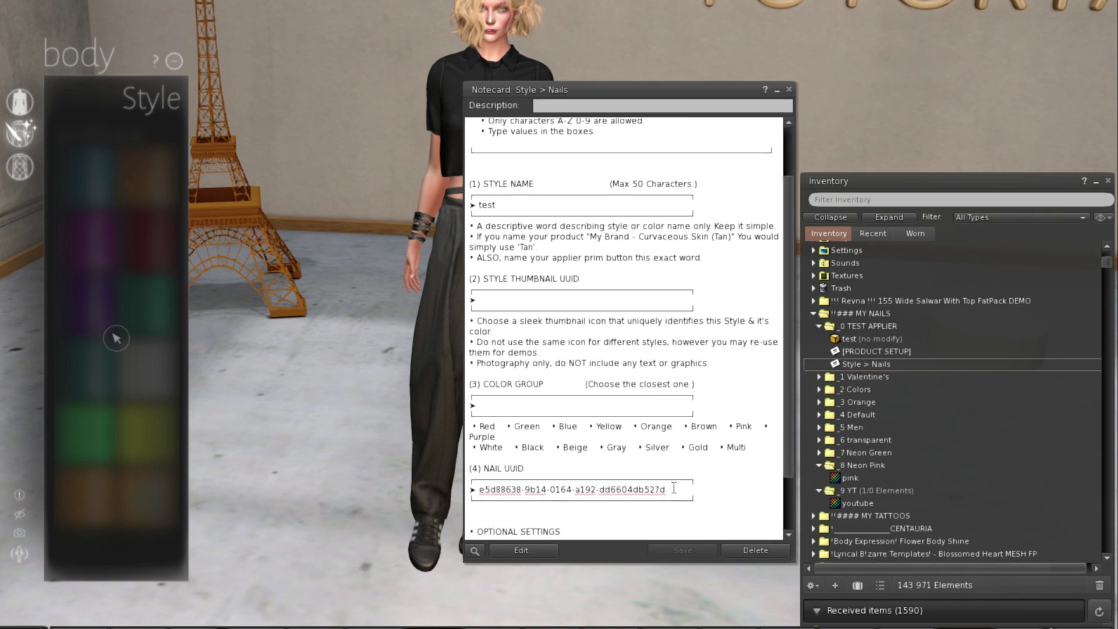
pyautogui.moveTo(674, 488); pyautogui.dragTo(477, 490)
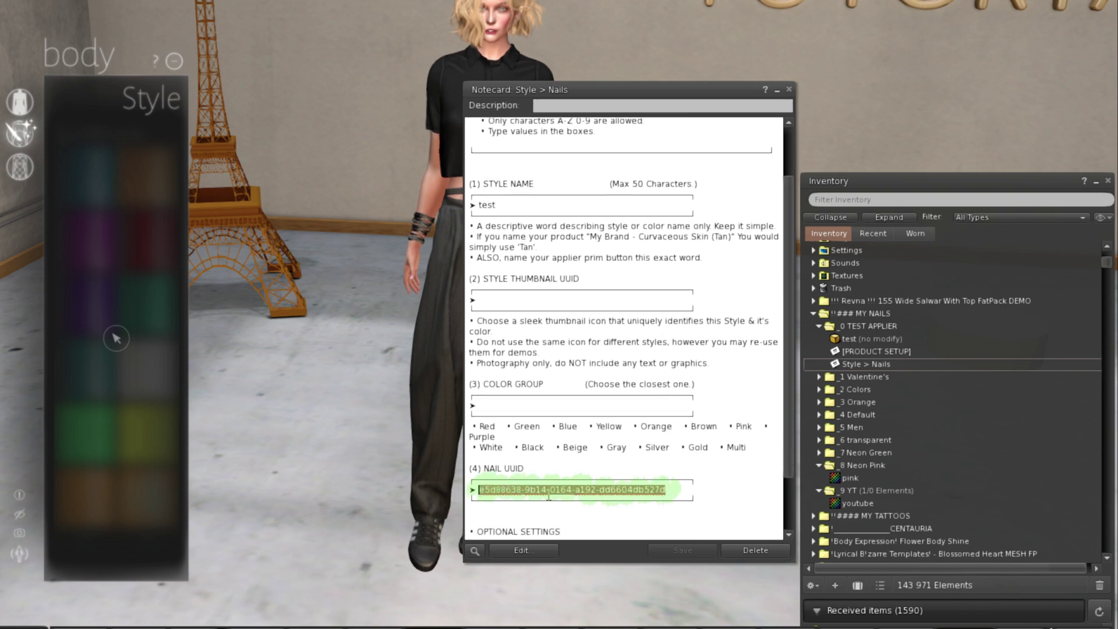
pyautogui.click(789, 90)
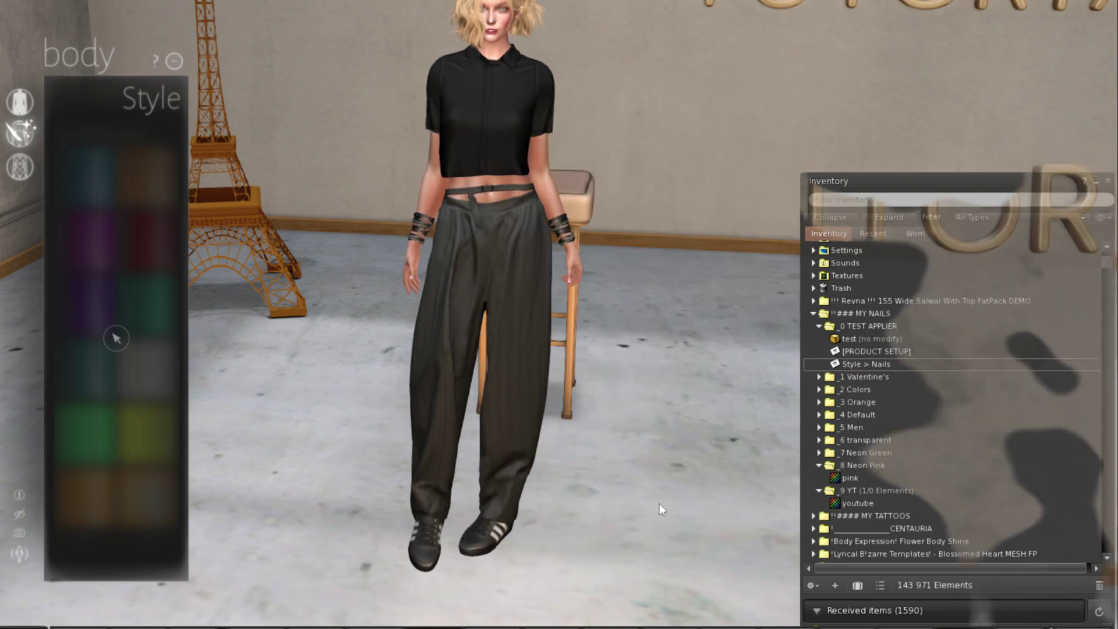